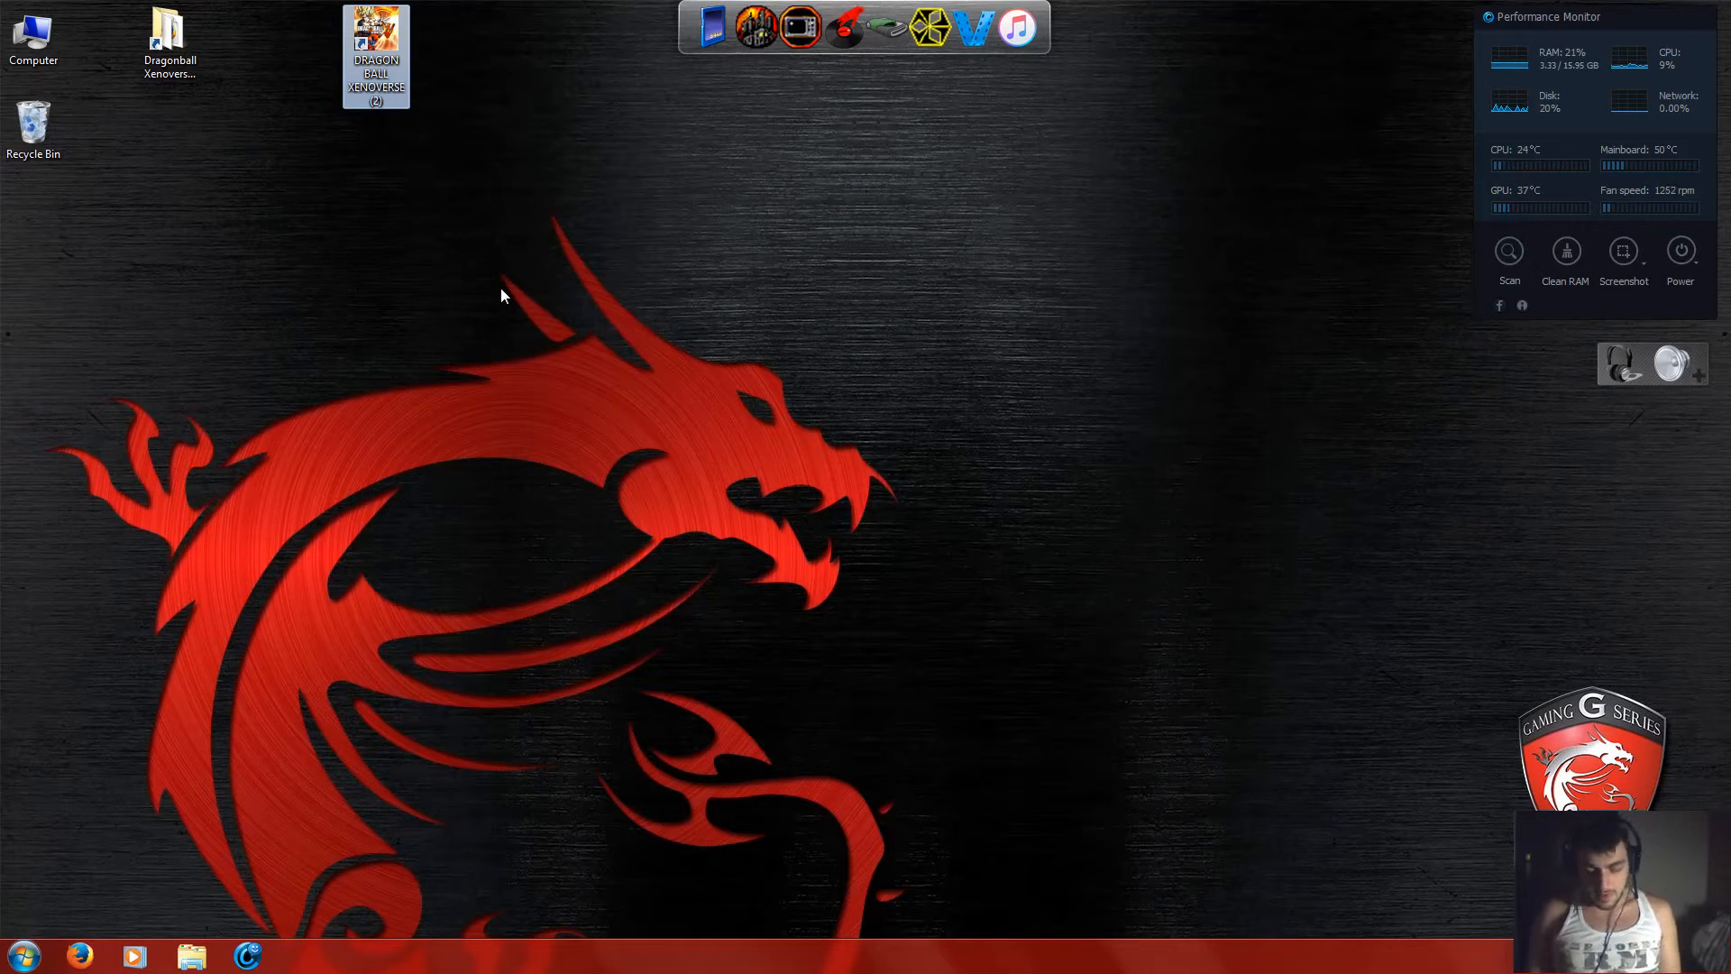
Launch DRAGON BALL XENOVERSE, go past its title screen, and return to the desktop.
{"action": "double_click", "coordinate": [398, 34]}
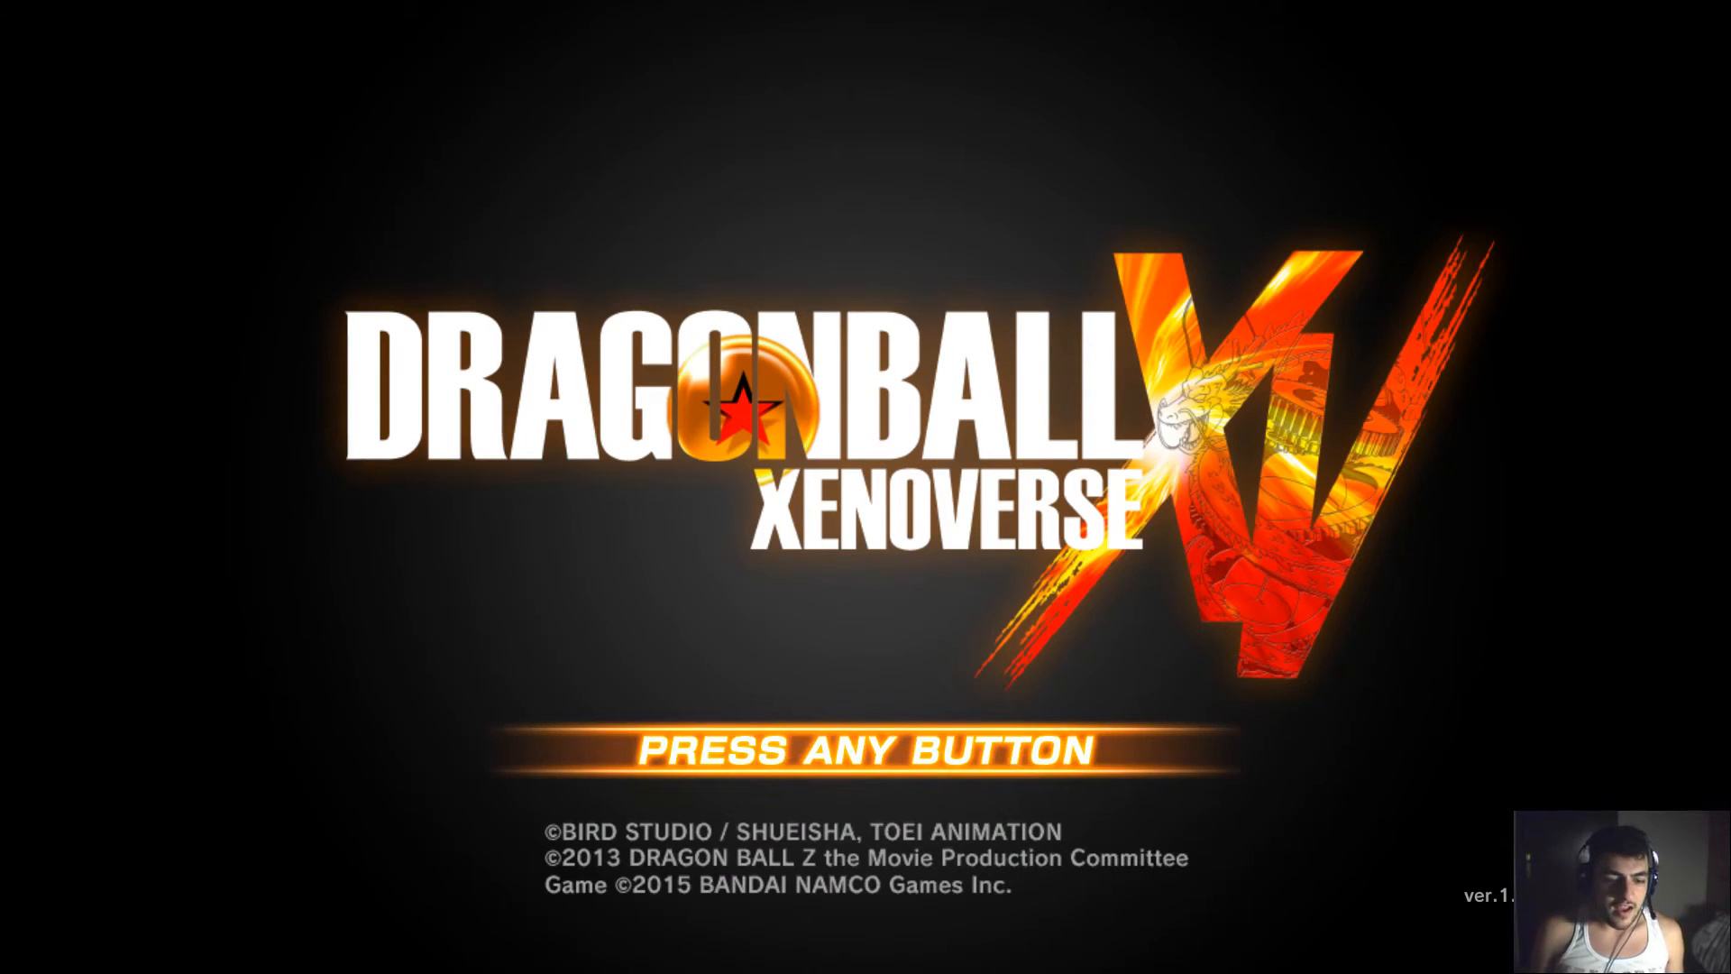
{"action": "key", "text": "Return"}
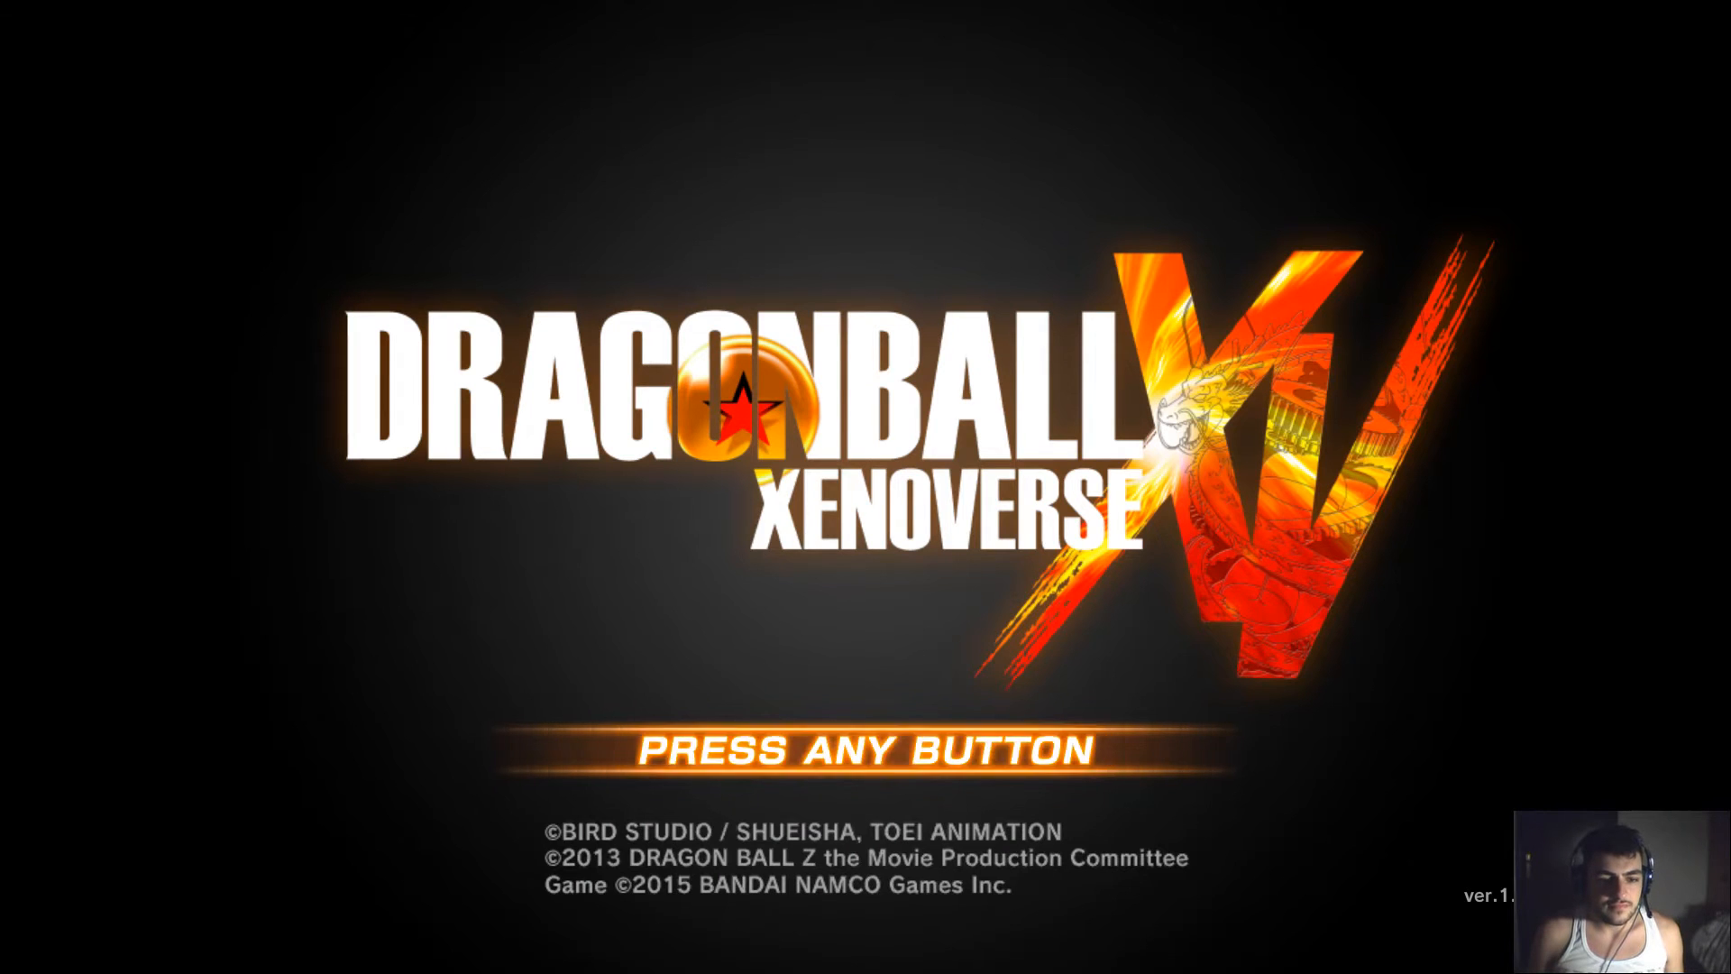
{"action": "key", "text": "Up"}
{"action": "key", "text": "Return"}
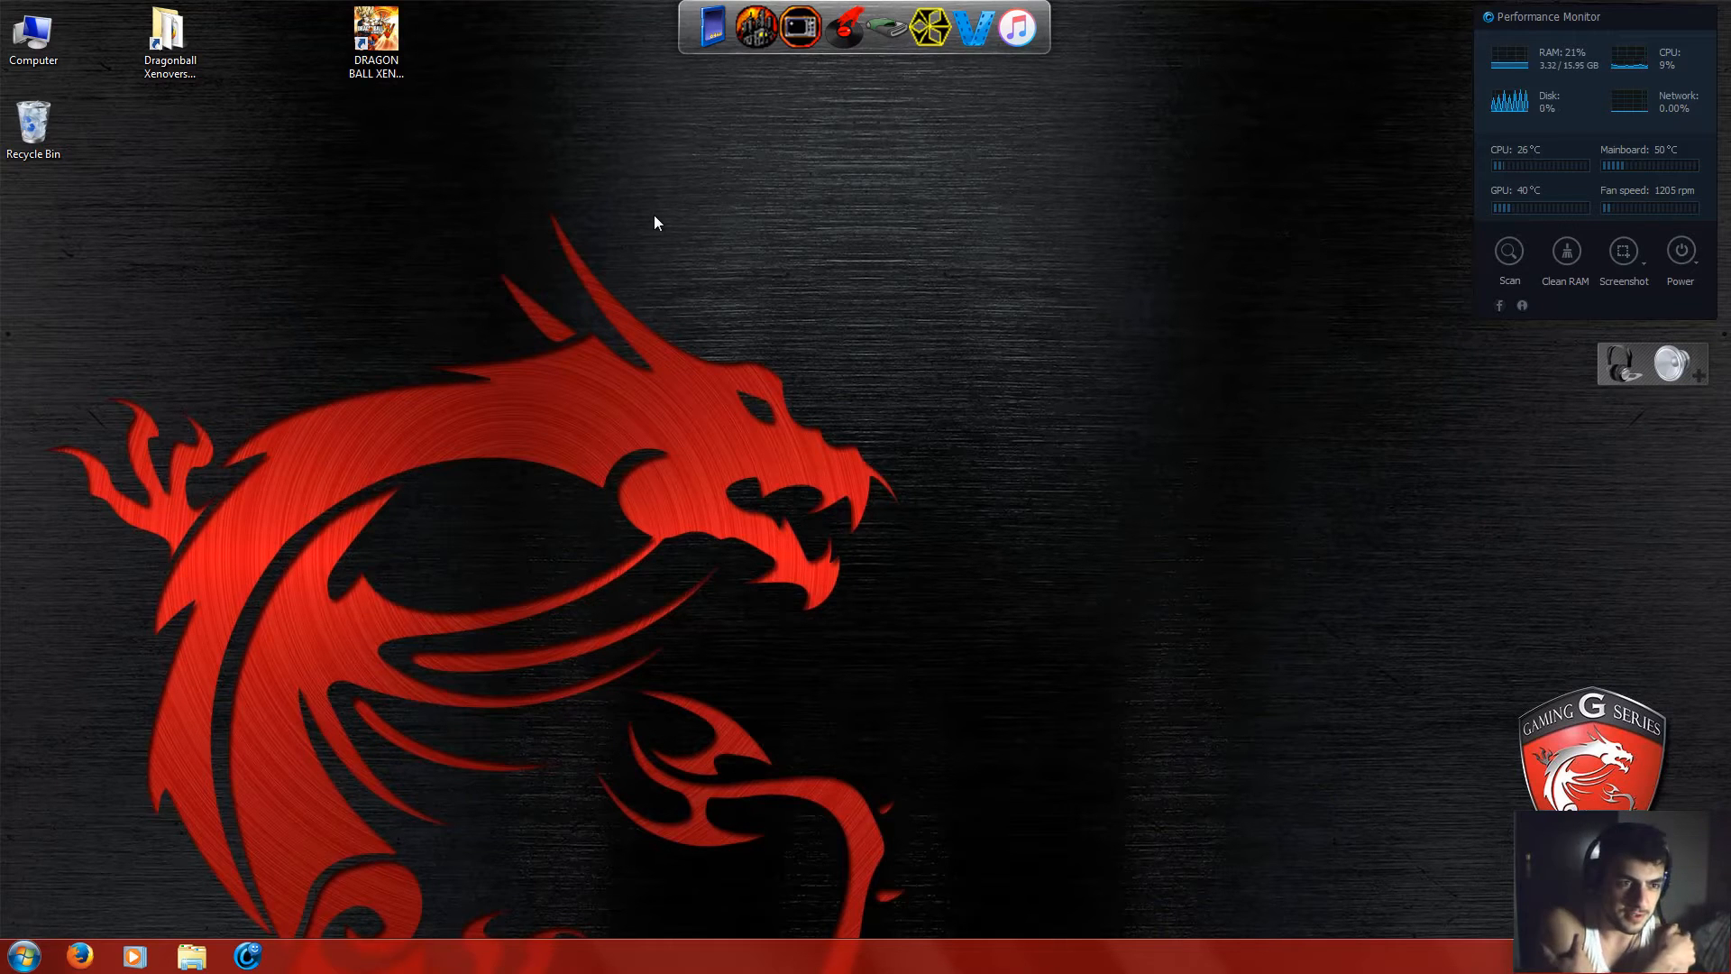
Open the Dragonball Xenoverse mod folder from the desktop and reposition its window below the desktop shortcuts.
{"action": "left_click", "coordinate": [403, 209]}
{"action": "left_click", "coordinate": [184, 47]}
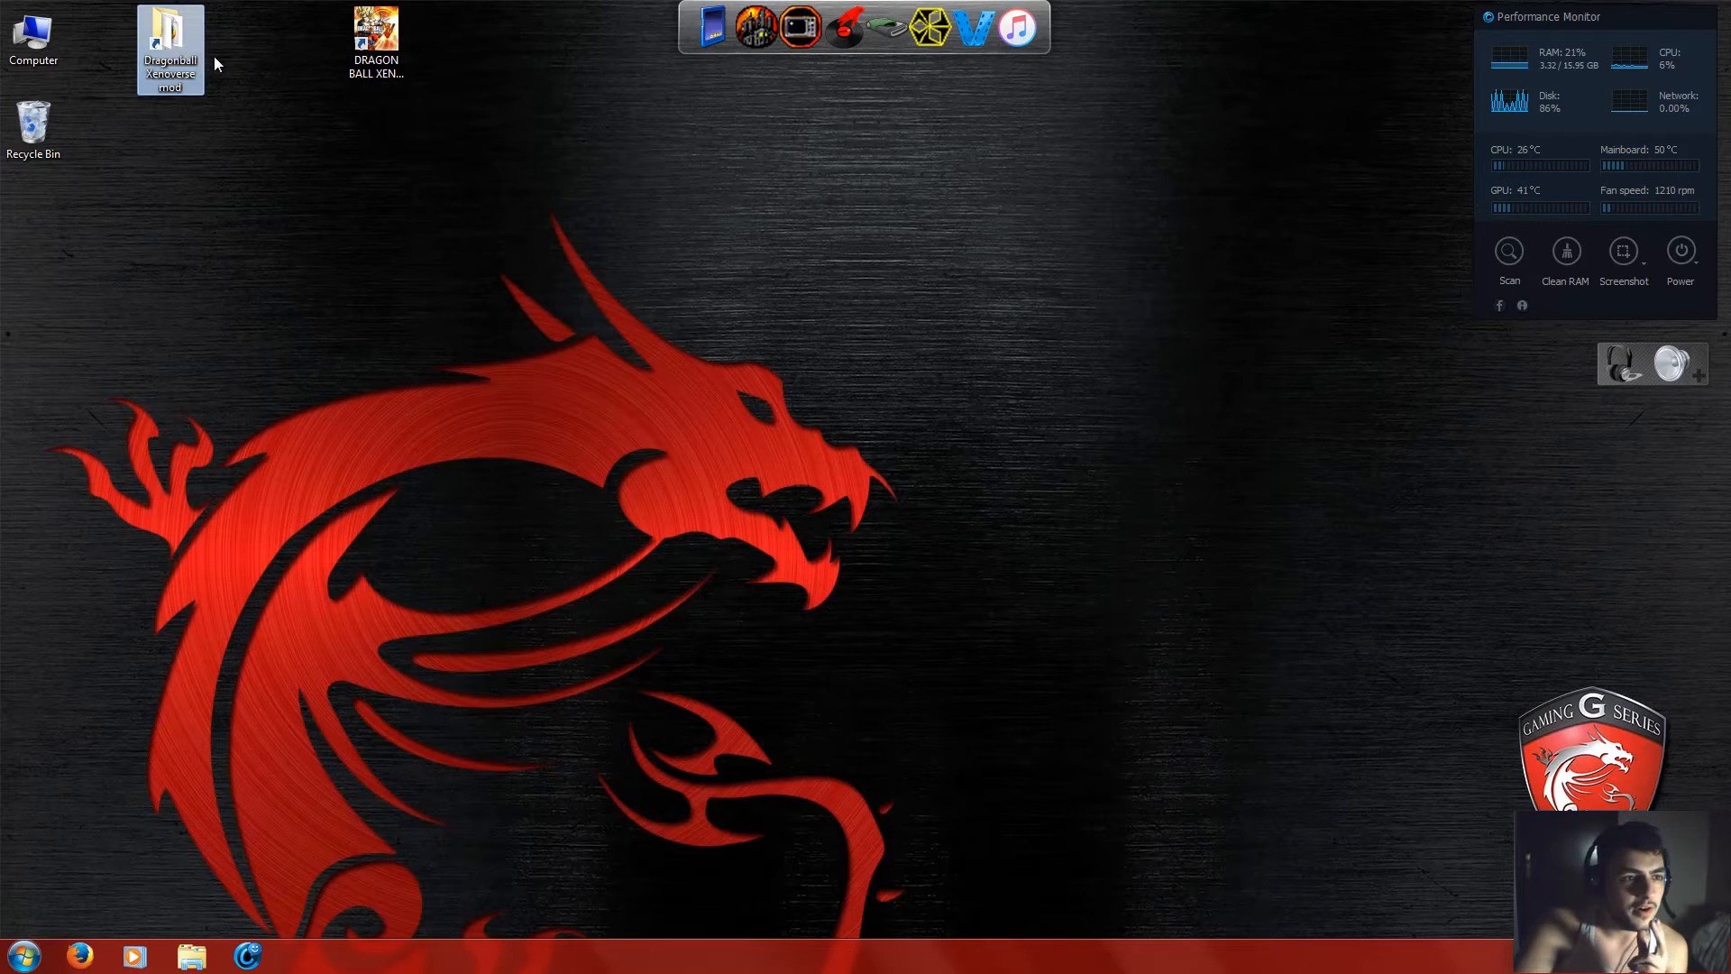
{"action": "double_click", "coordinate": [177, 45]}
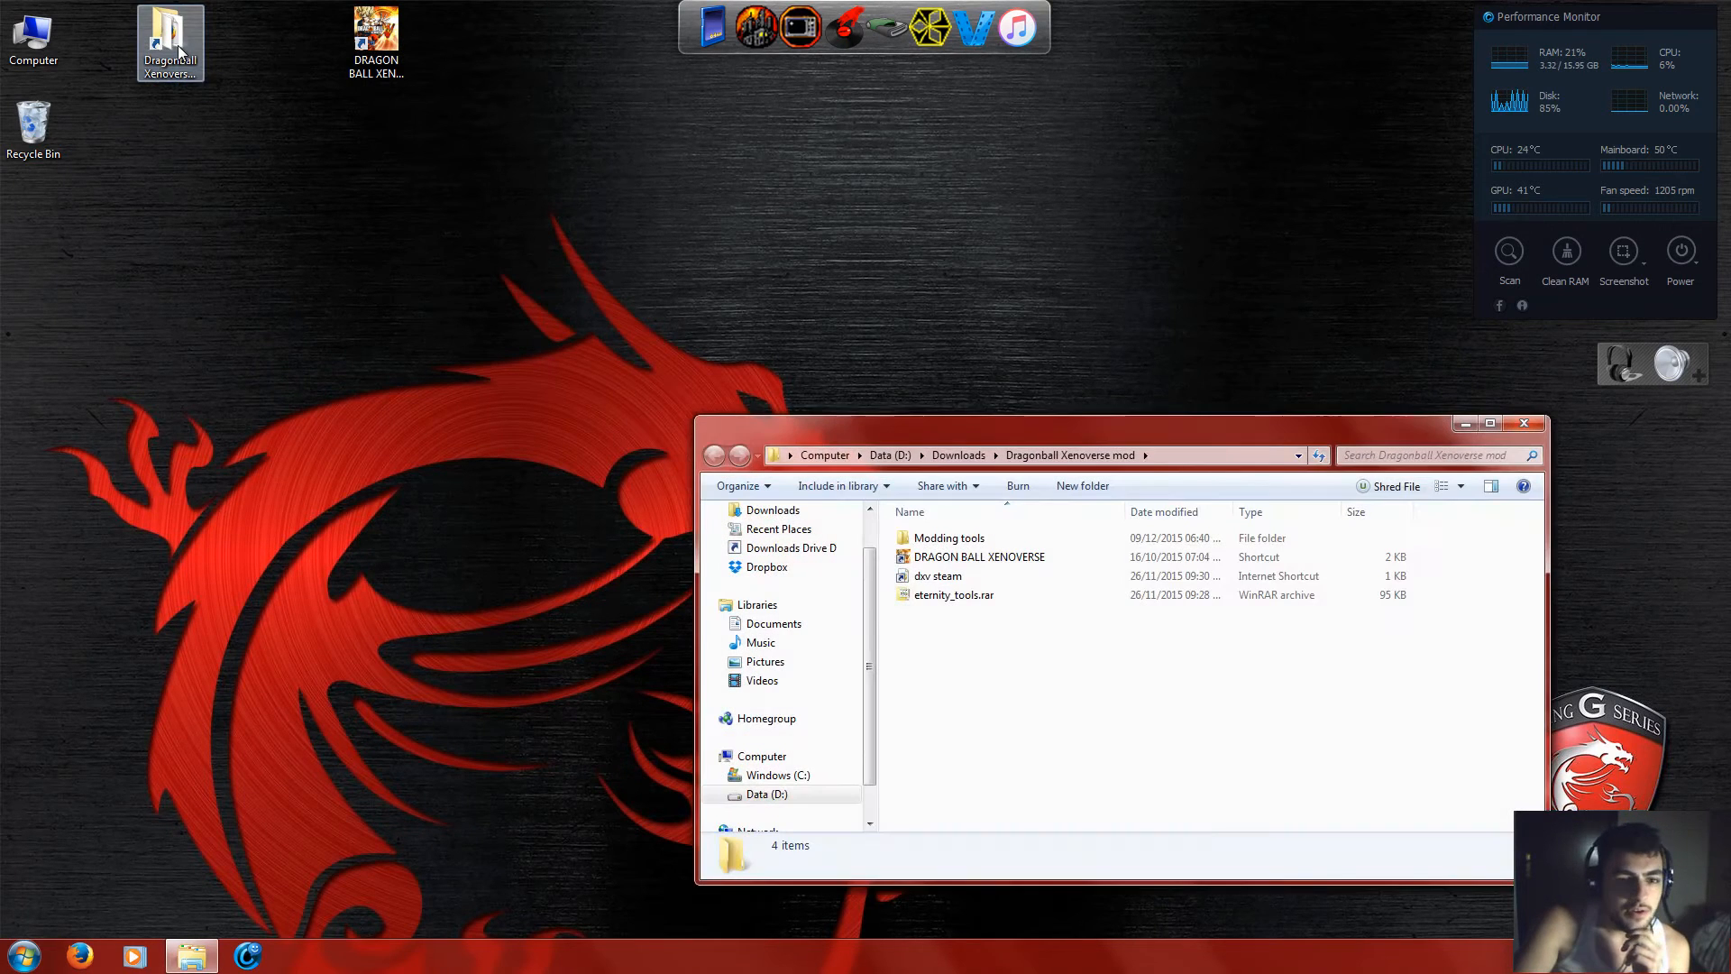
{"action": "left_click", "coordinate": [378, 41]}
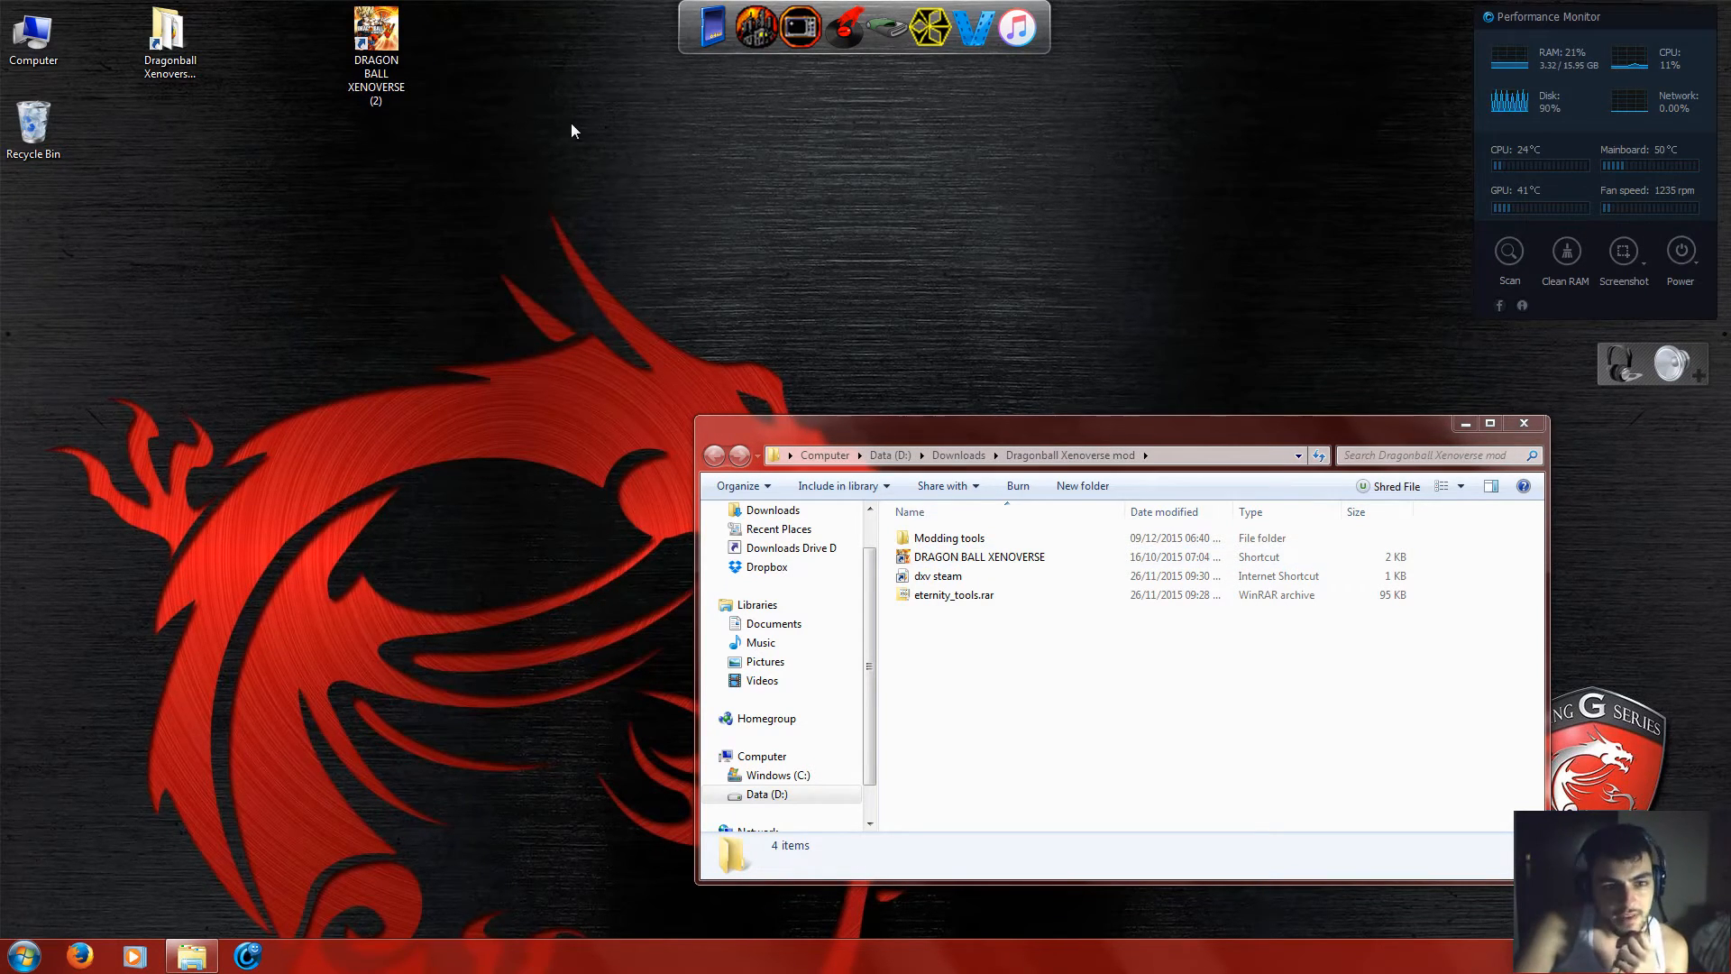
{"action": "left_click_drag", "start_coordinate": [1326, 422], "coordinate": [789, 255]}
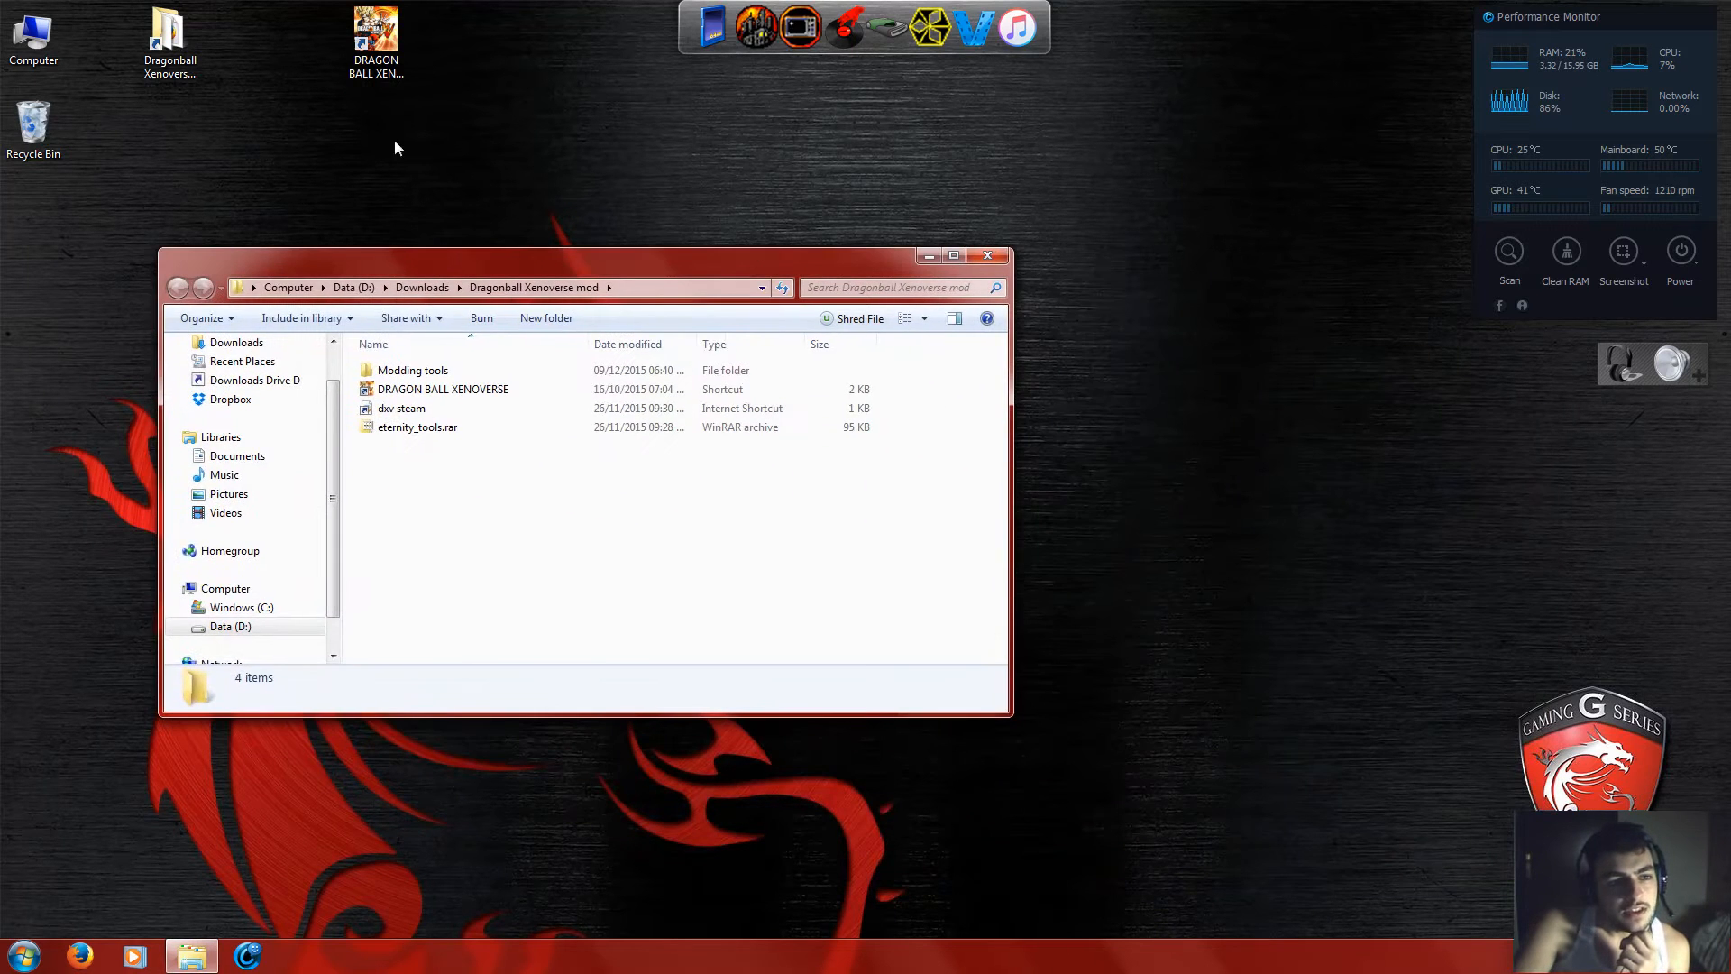
{"action": "left_click", "coordinate": [451, 85]}
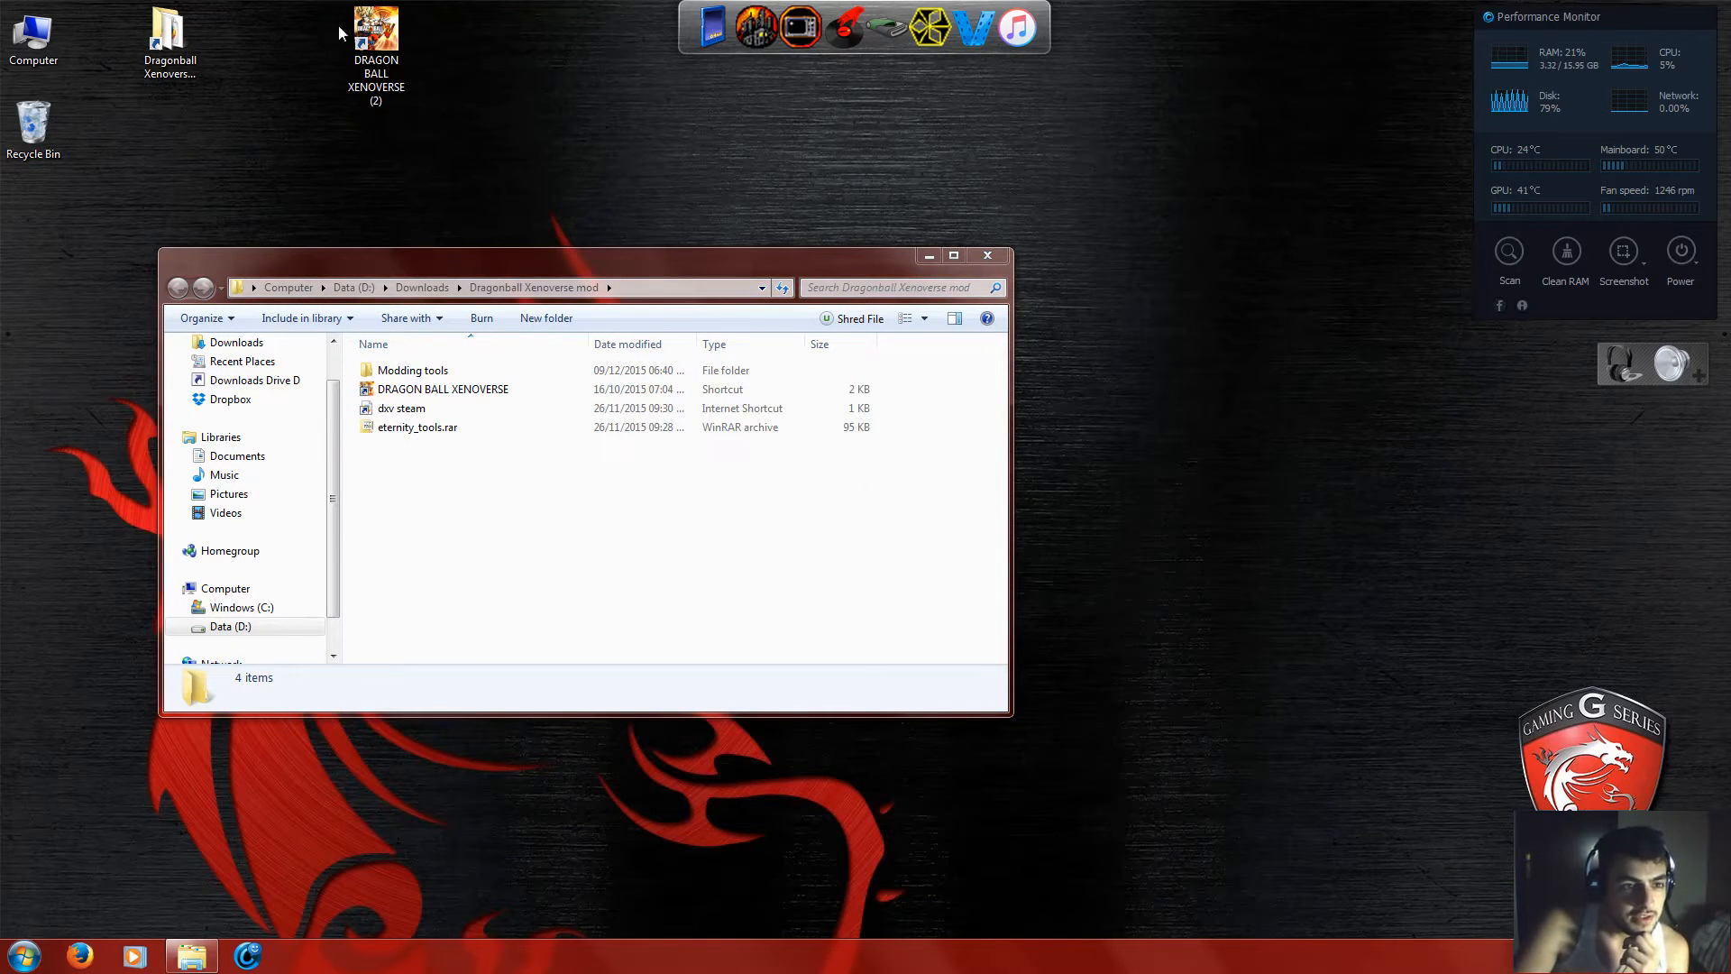
Copy data2.cpk from the folder where the desktop's DRAGON BALL XENOVERSE shortcut points, and close that folder.
{"action": "right_click", "coordinate": [378, 36]}
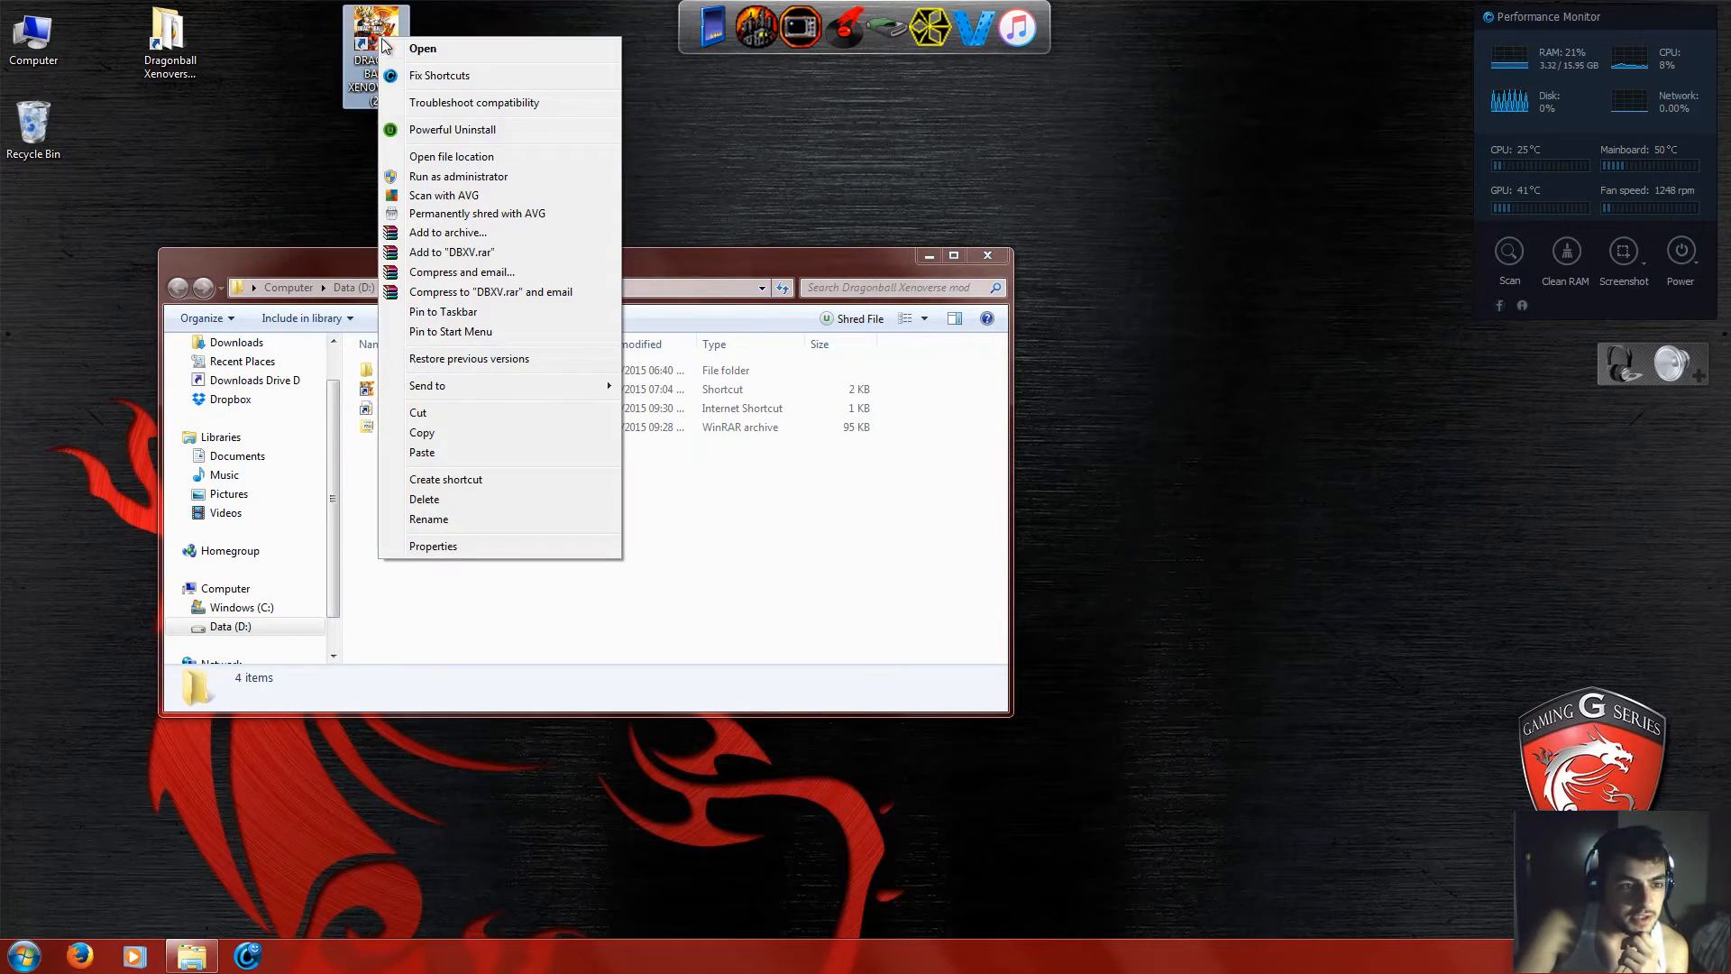
{"action": "left_click", "coordinate": [470, 158]}
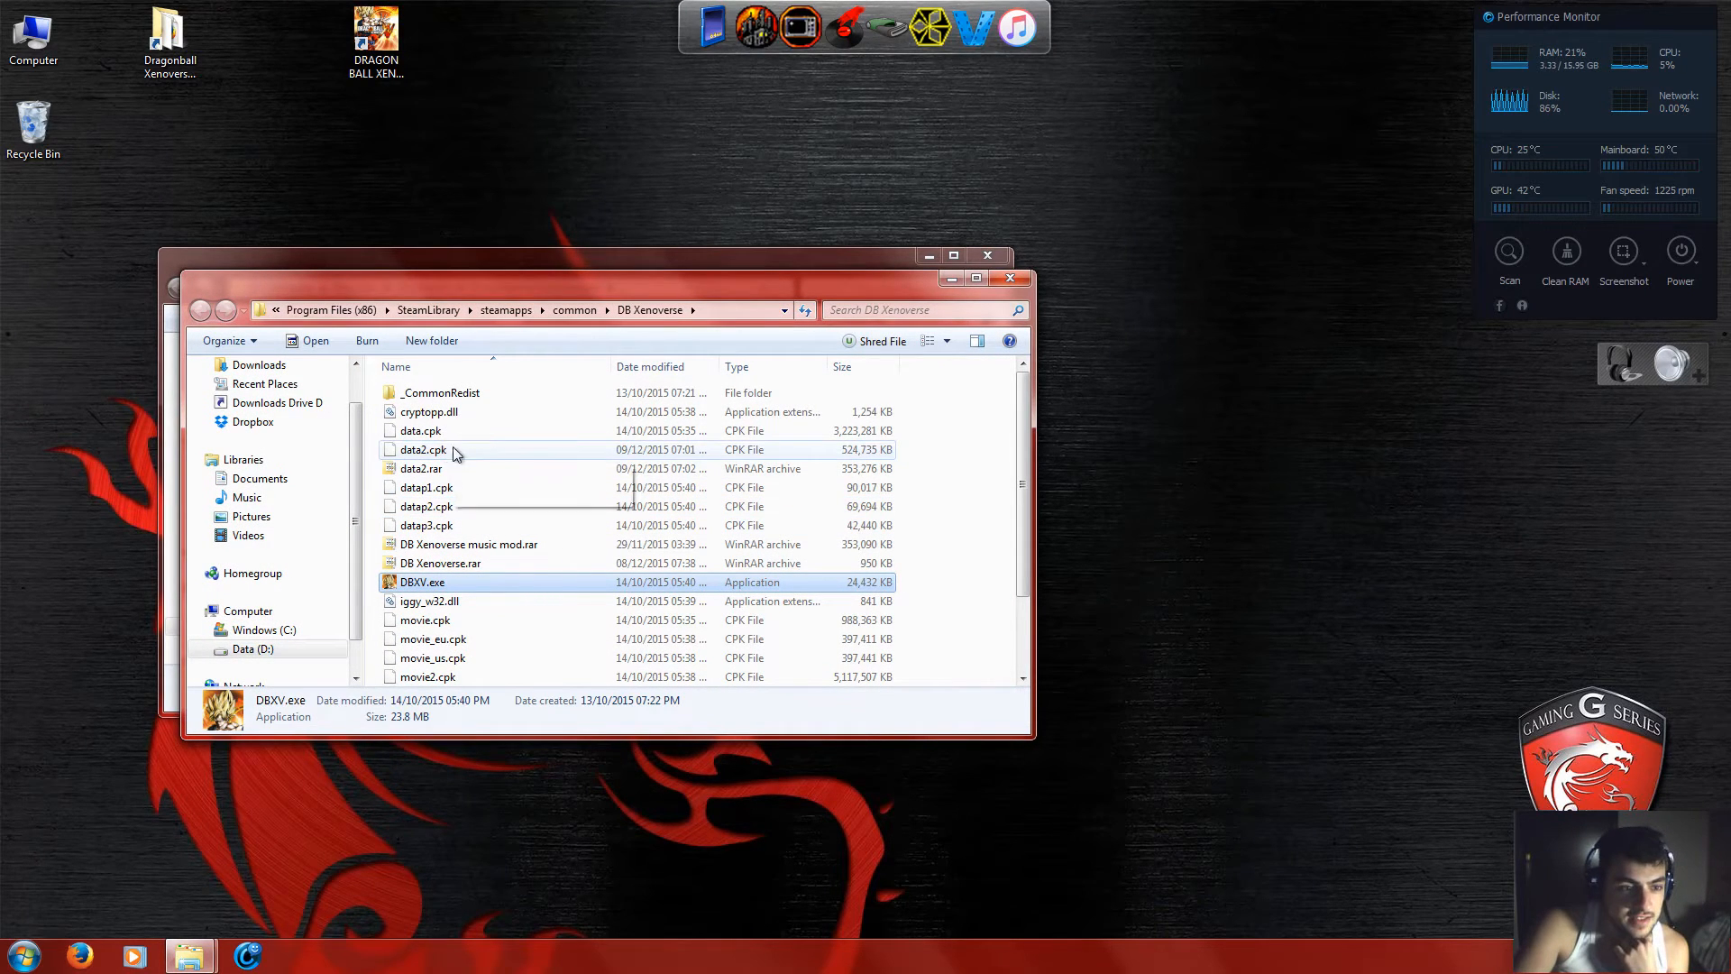
{"action": "left_click", "coordinate": [871, 451]}
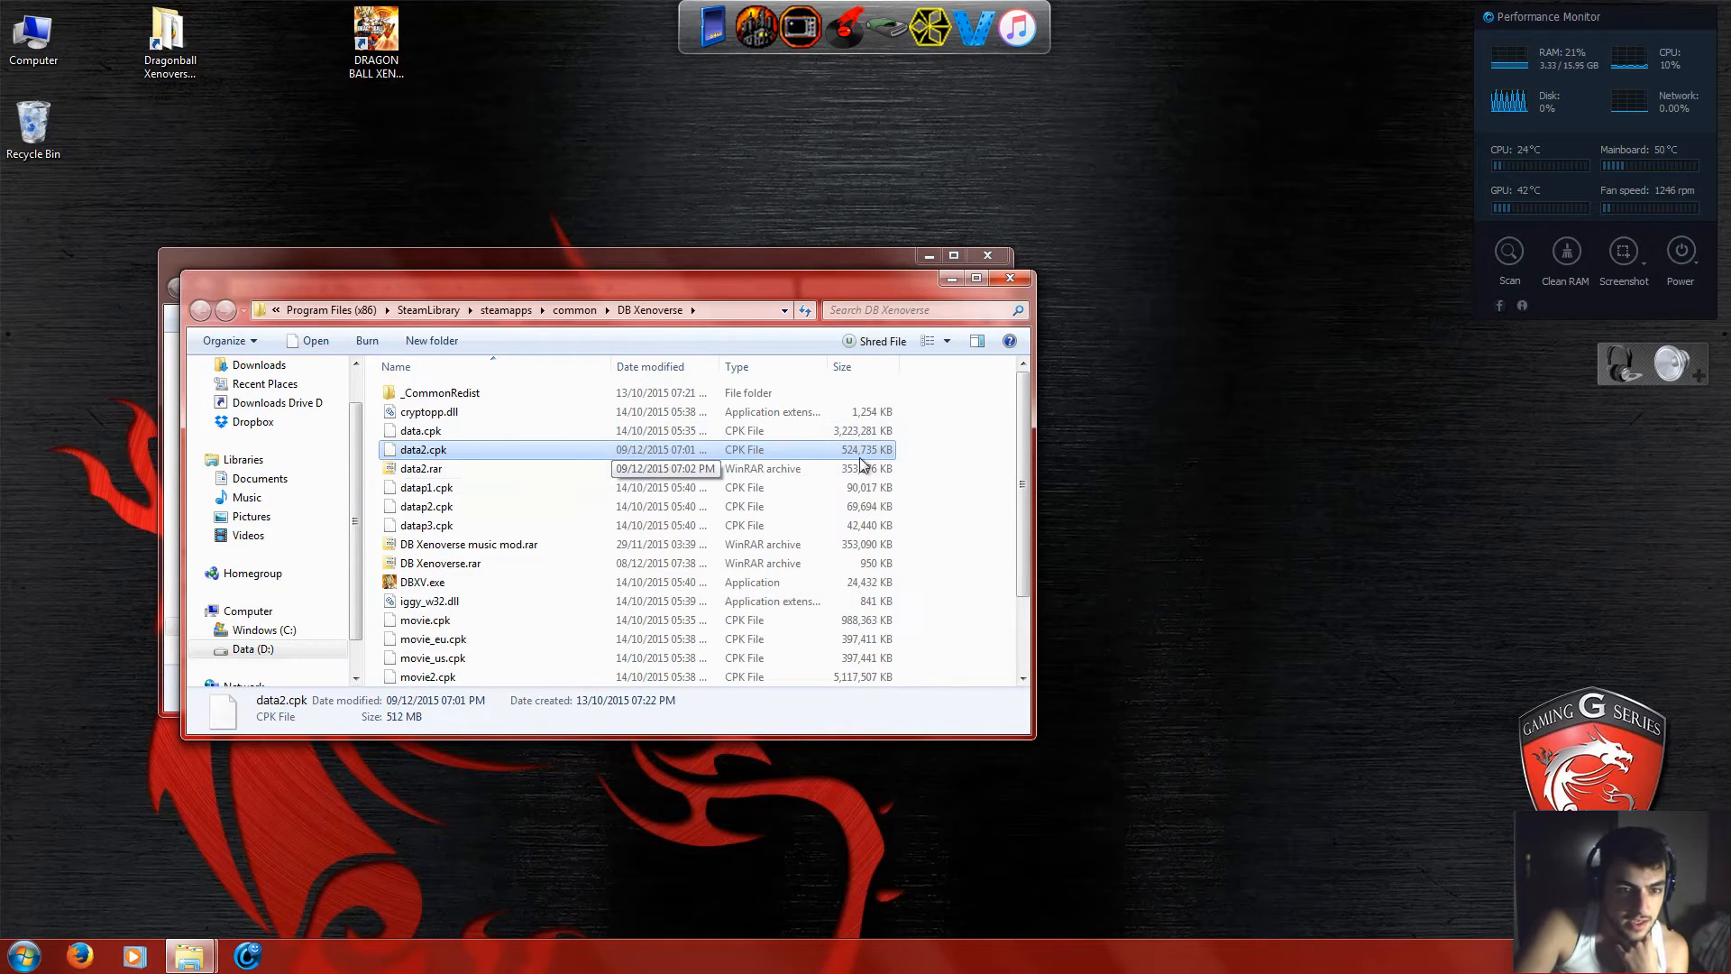
{"action": "right_click", "coordinate": [439, 457]}
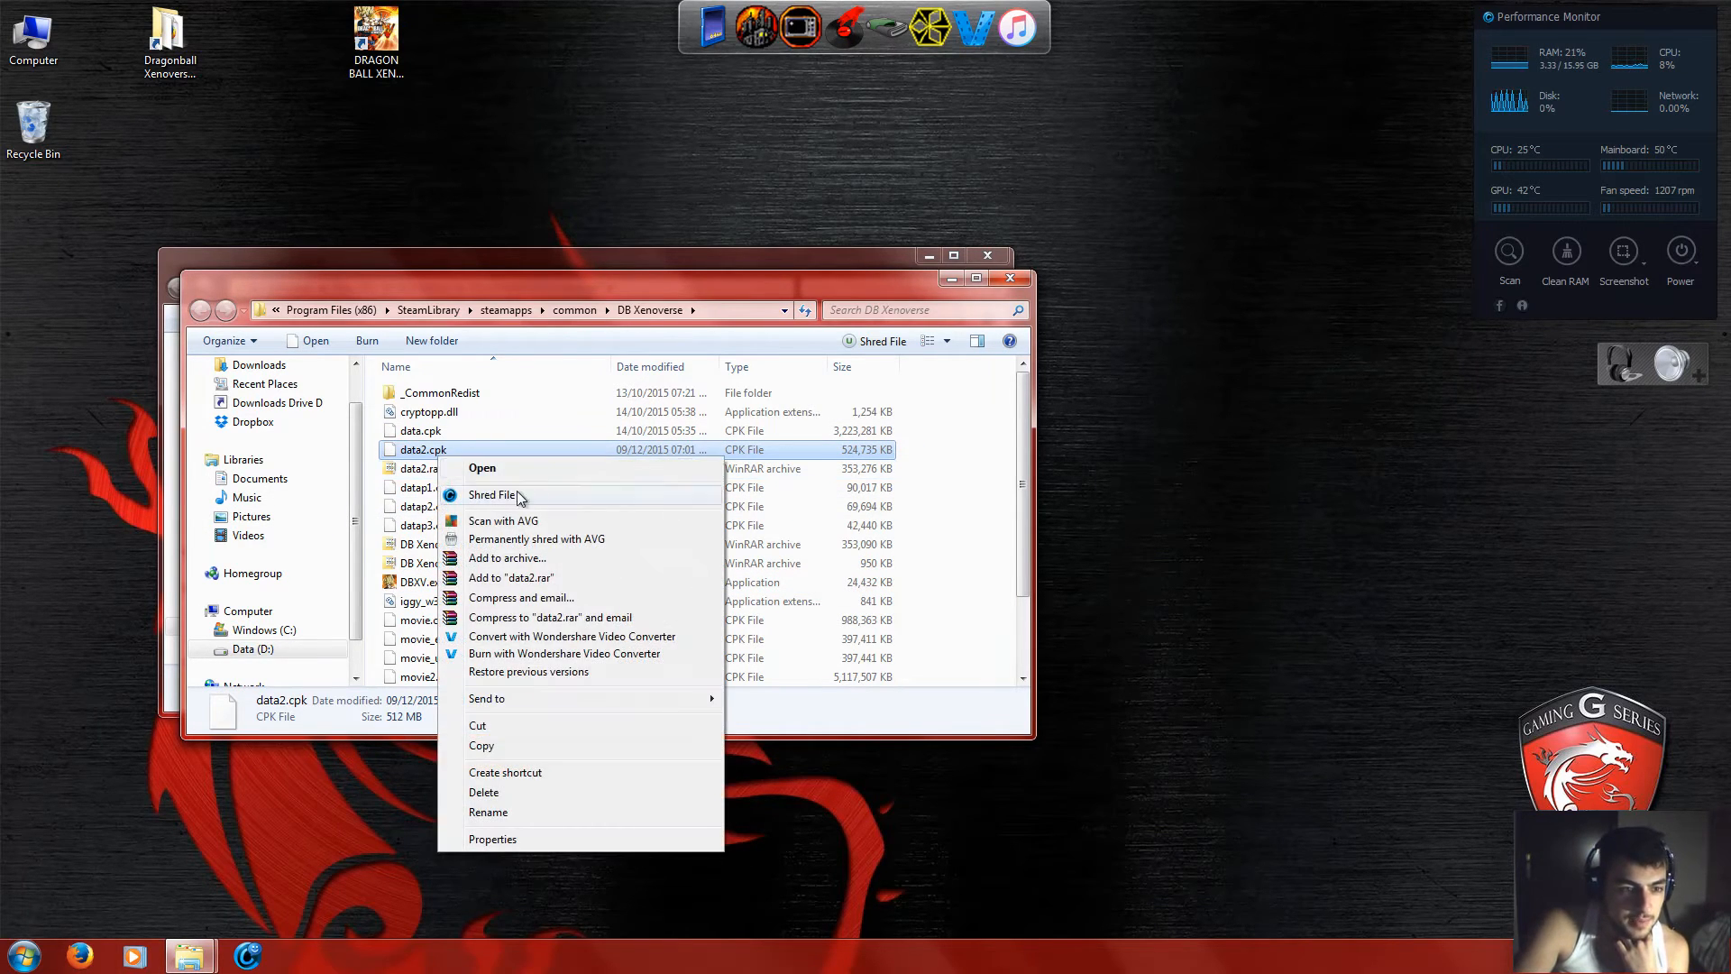
{"action": "left_click", "coordinate": [941, 476]}
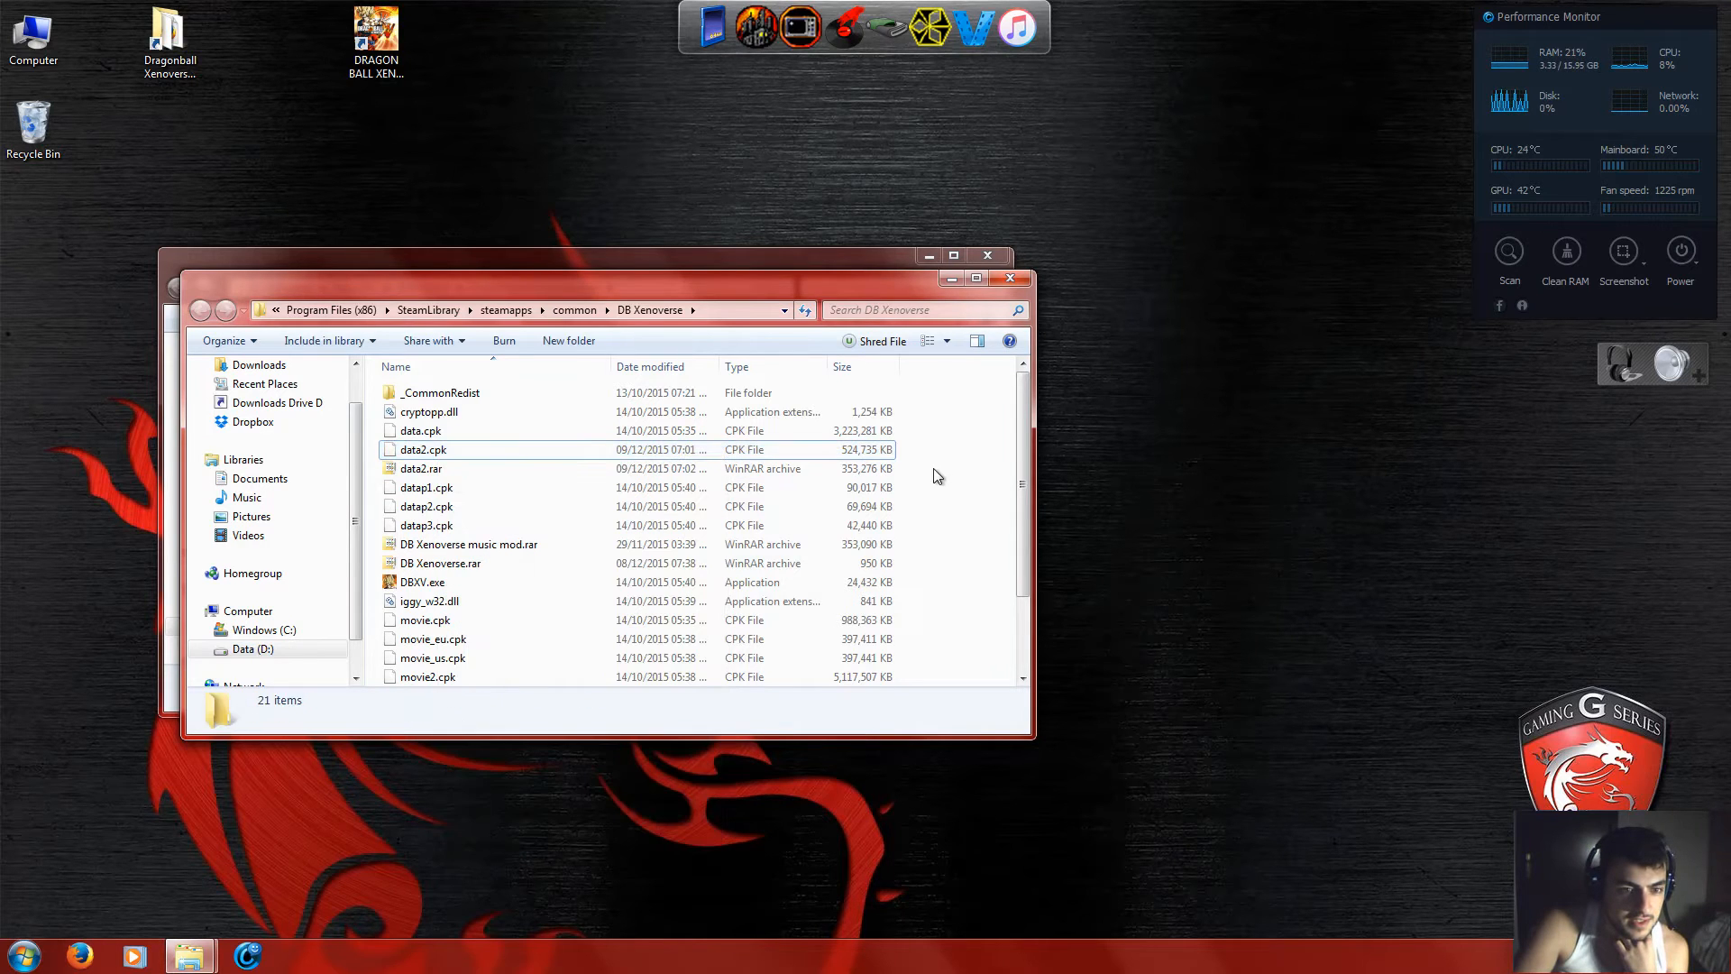
{"action": "left_click", "coordinate": [416, 454]}
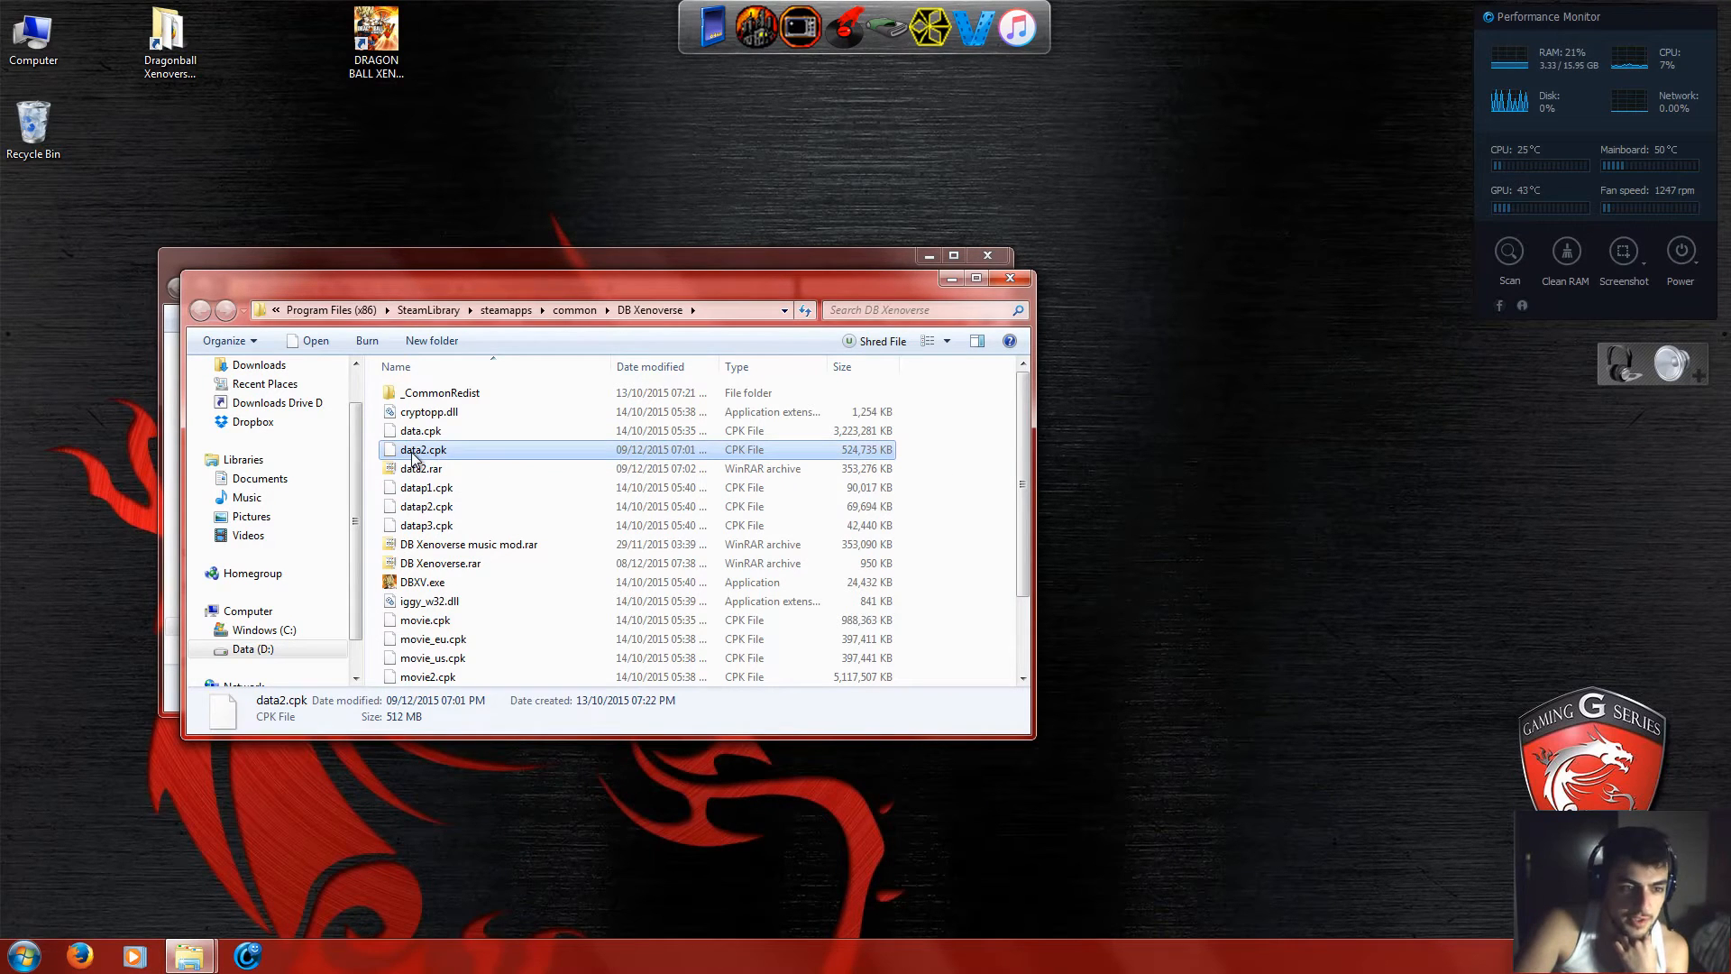
{"action": "right_click", "coordinate": [415, 457]}
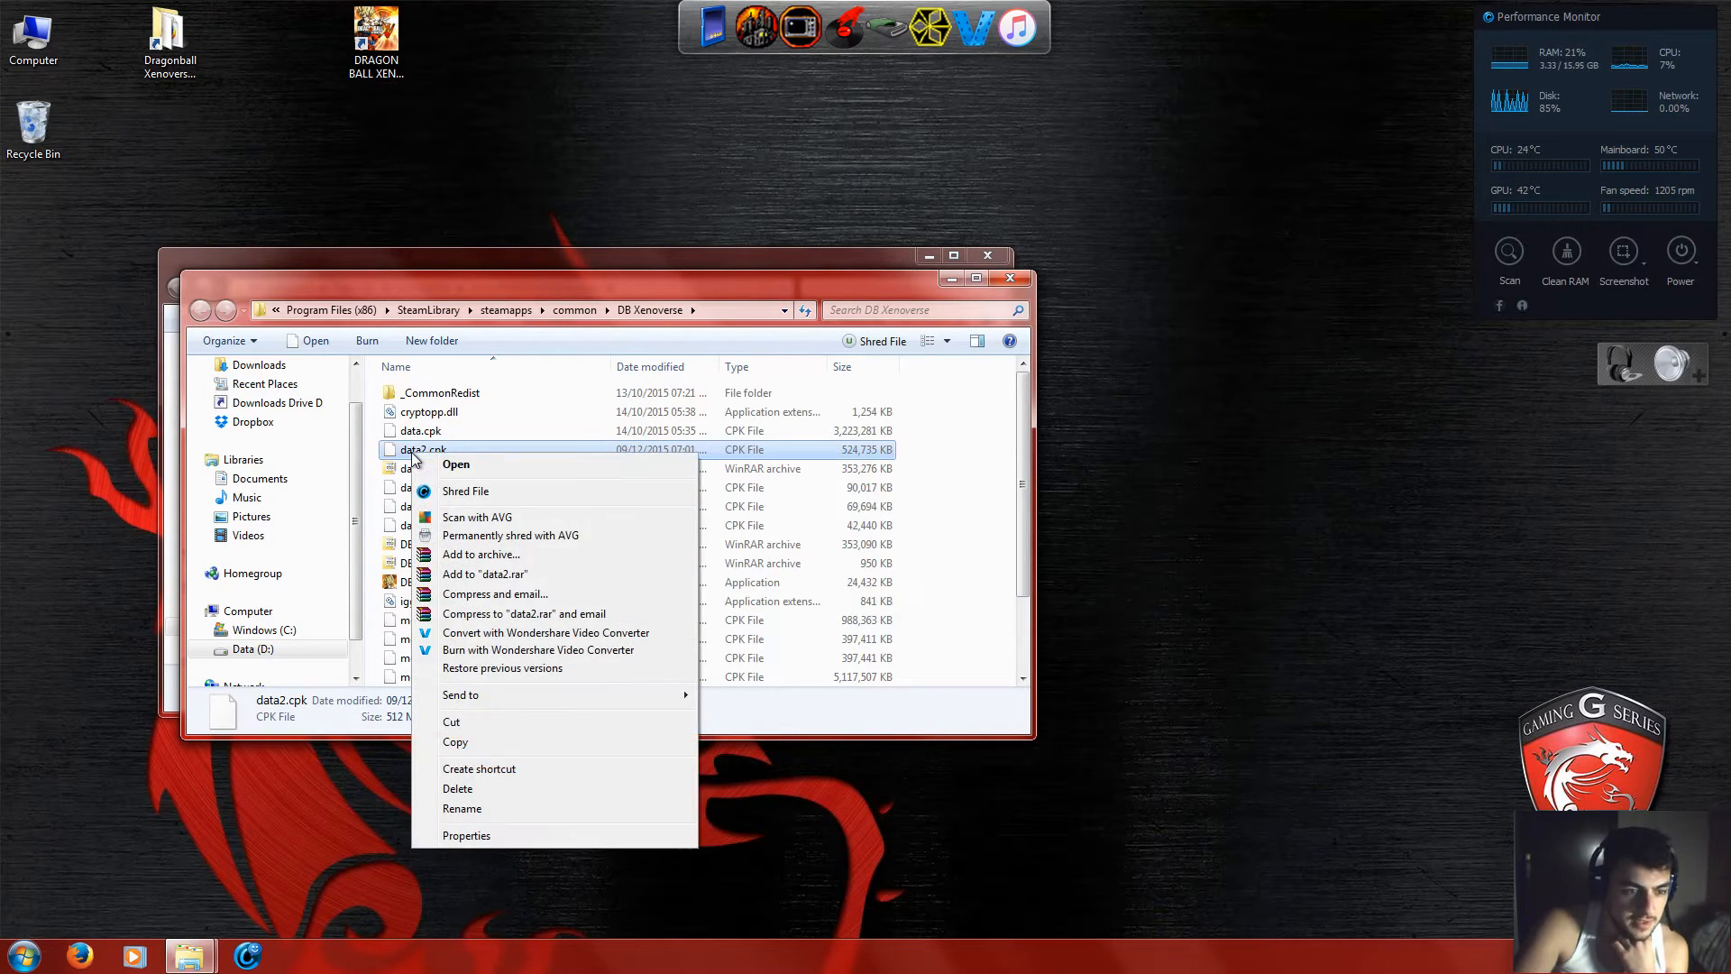
{"action": "left_click", "coordinate": [473, 743]}
{"action": "left_click", "coordinate": [1010, 279]}
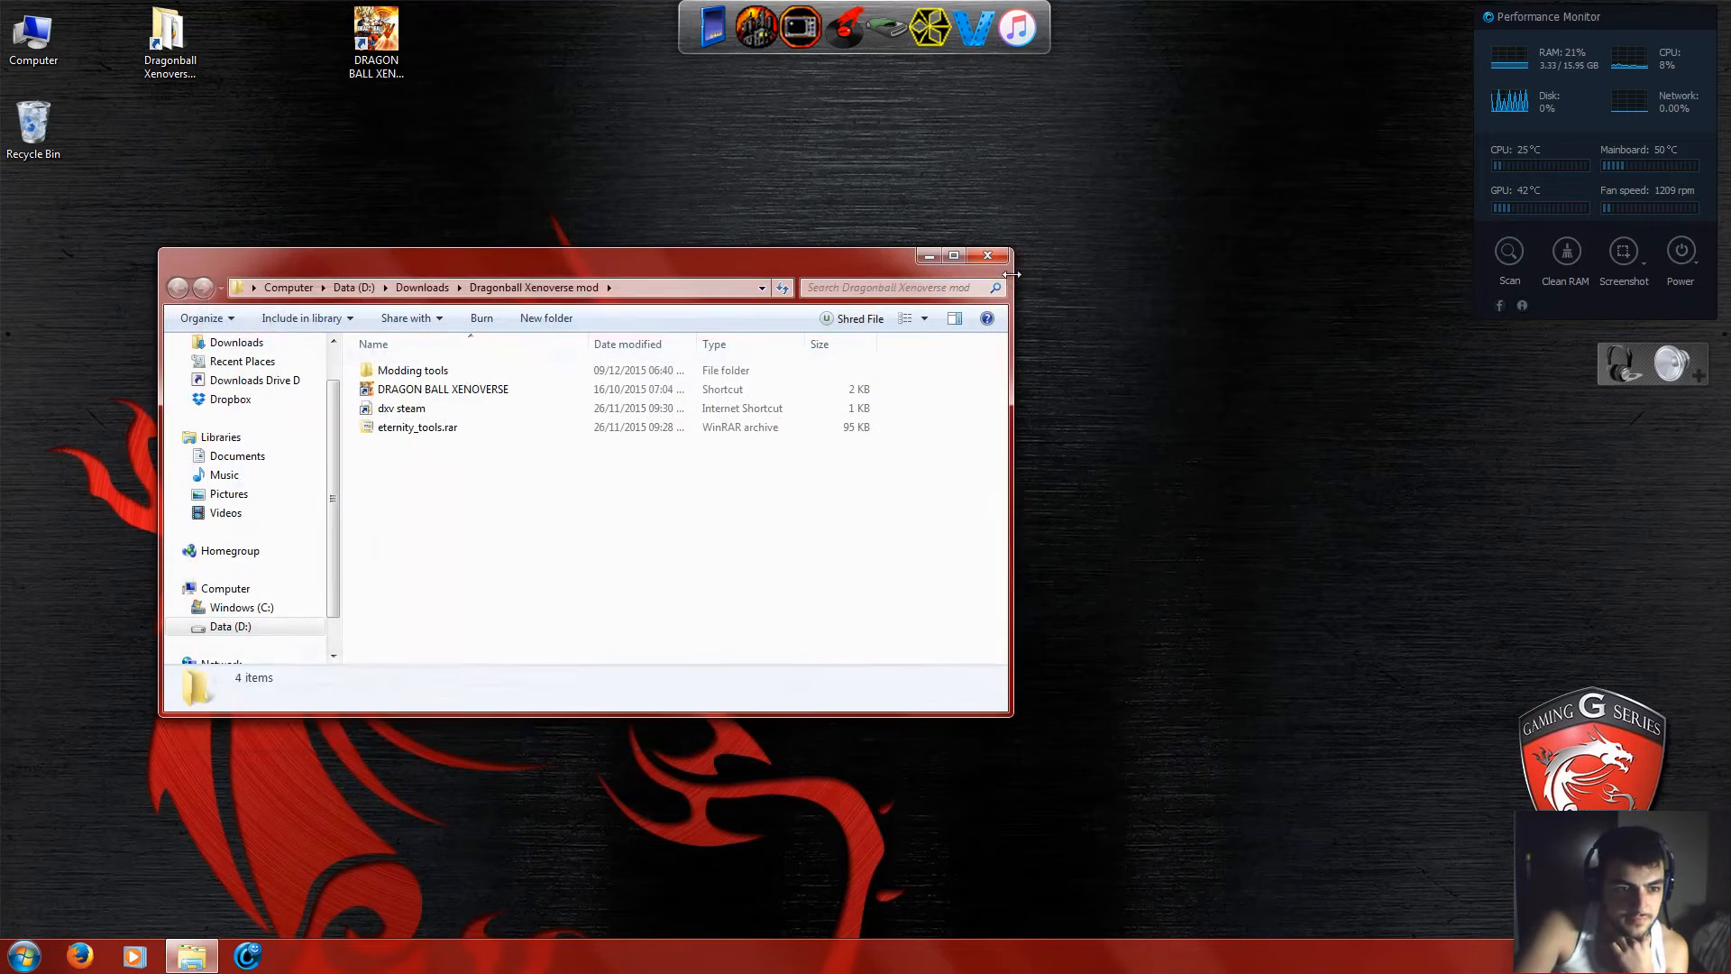
Open the Modding tools folder and select the four folders named Step 1 + 6 through Step 4.
{"action": "left_click_drag", "start_coordinate": [578, 268], "coordinate": [1019, 194]}
{"action": "double_click", "coordinate": [864, 297]}
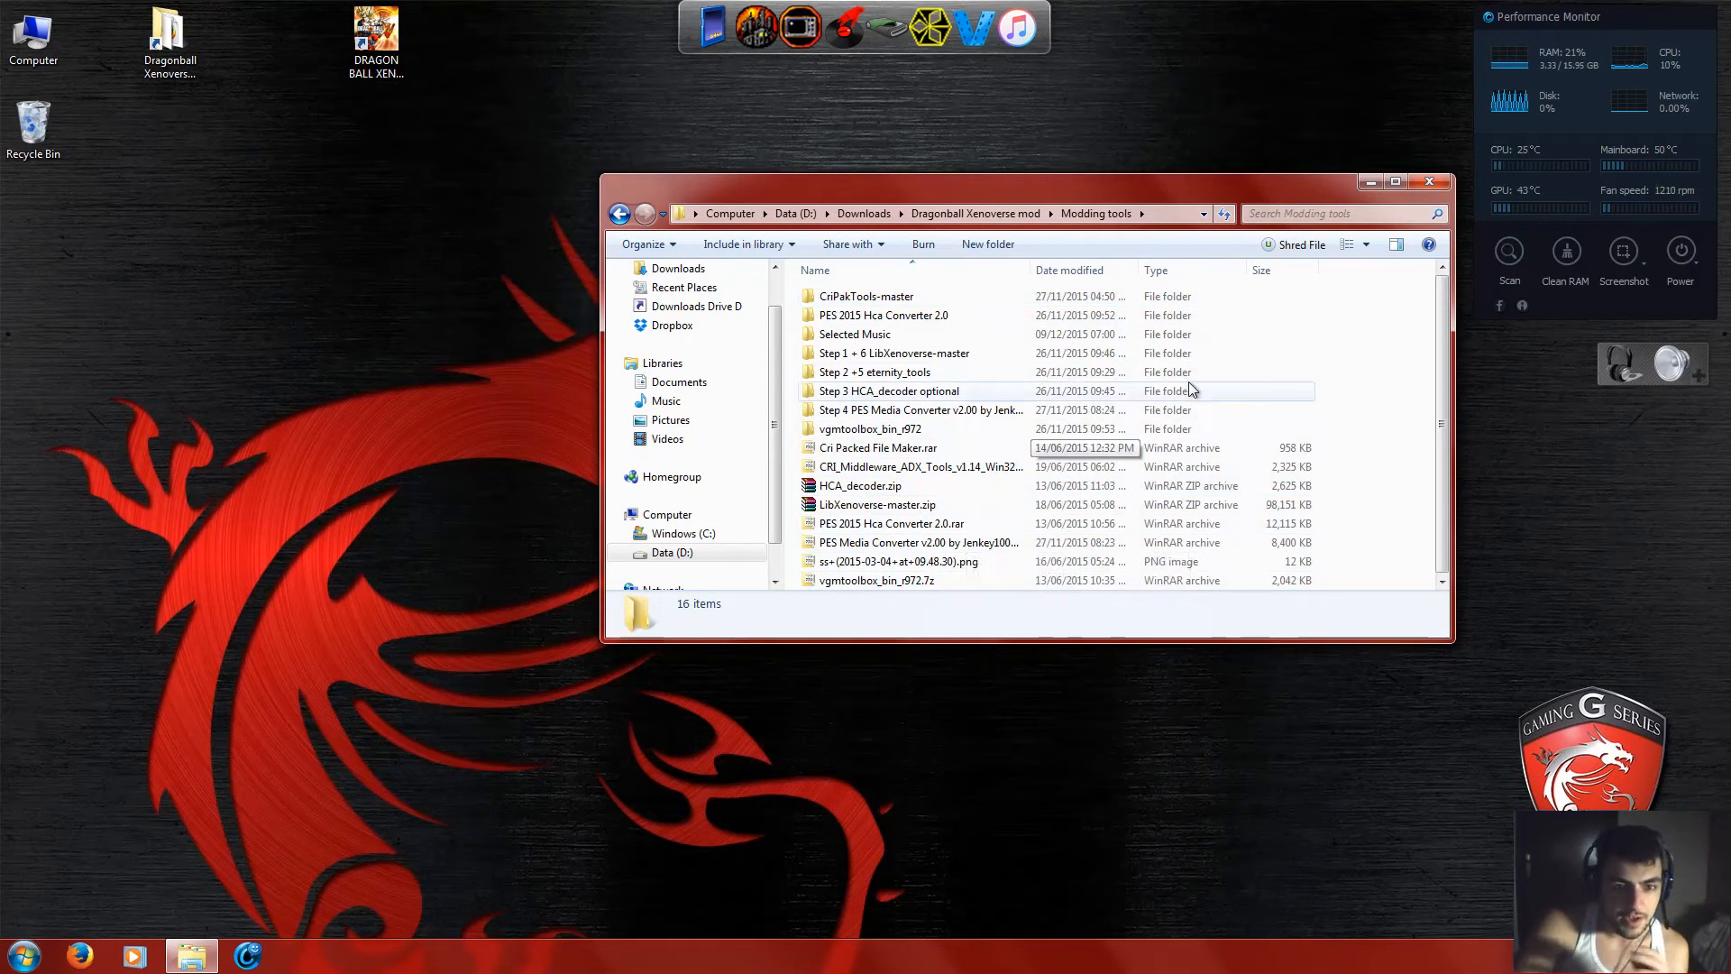
{"action": "left_click_drag", "start_coordinate": [1333, 350], "coordinate": [1231, 409]}
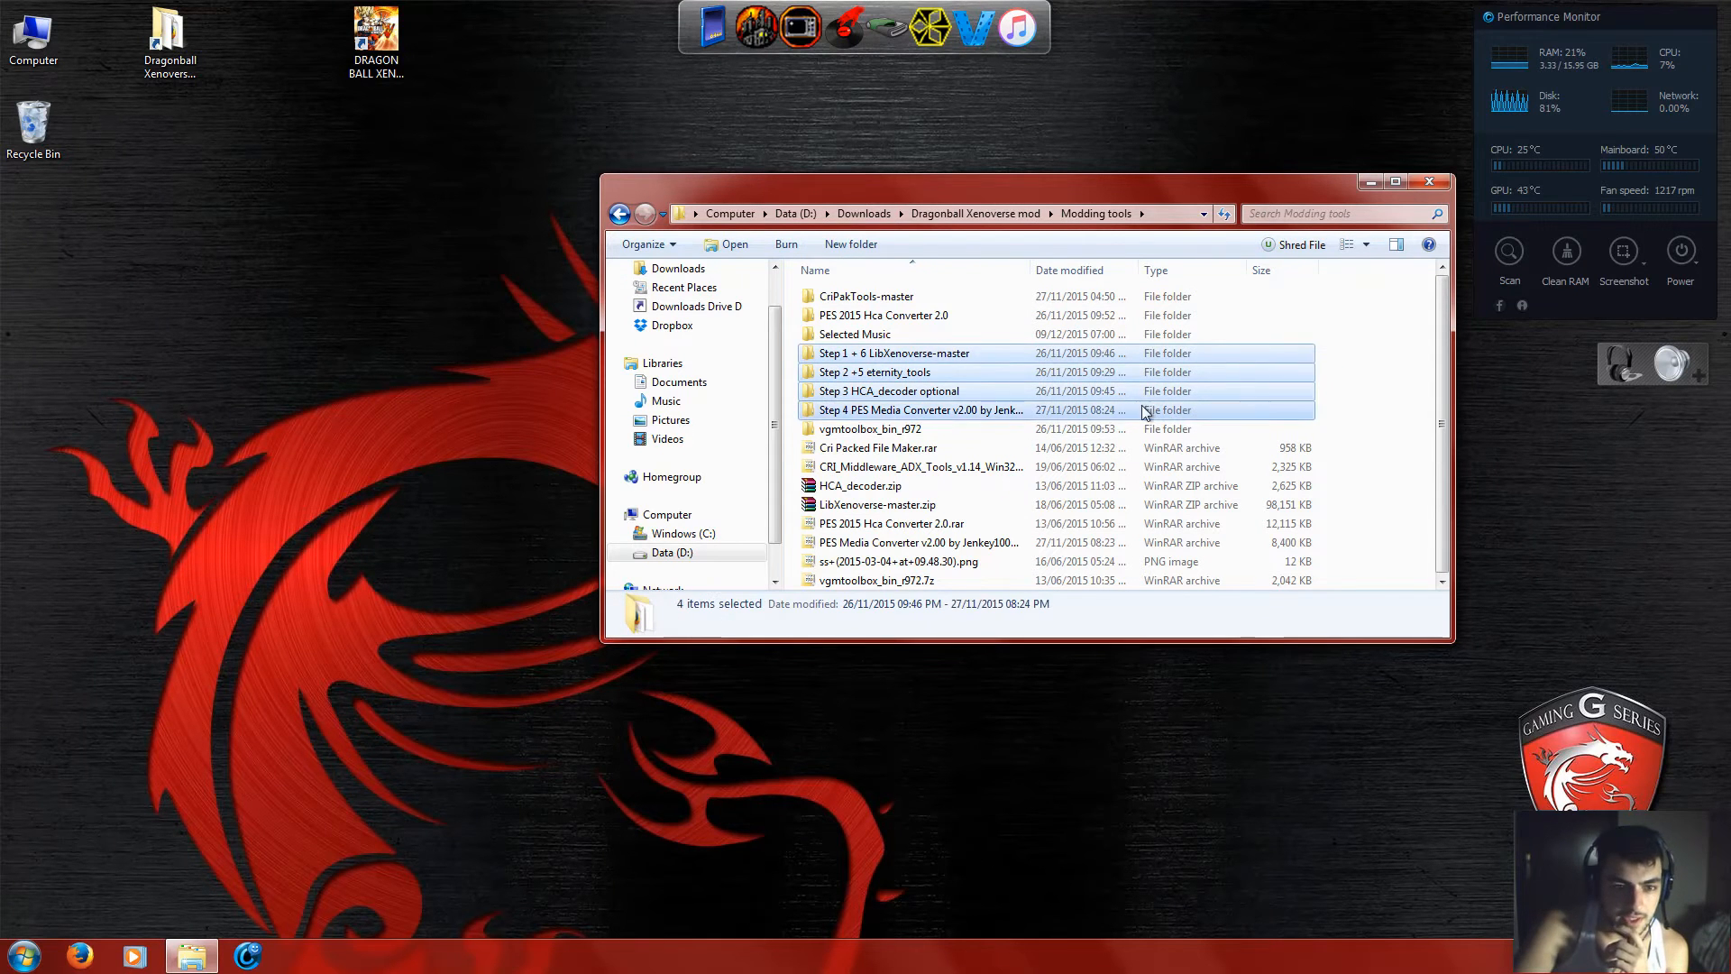
Paste data2.cpk into LibXenoverse-master inside the Step 1 + 6 folder and extract it with extract-data2-uncompressed.bat.
{"action": "left_click", "coordinate": [956, 357]}
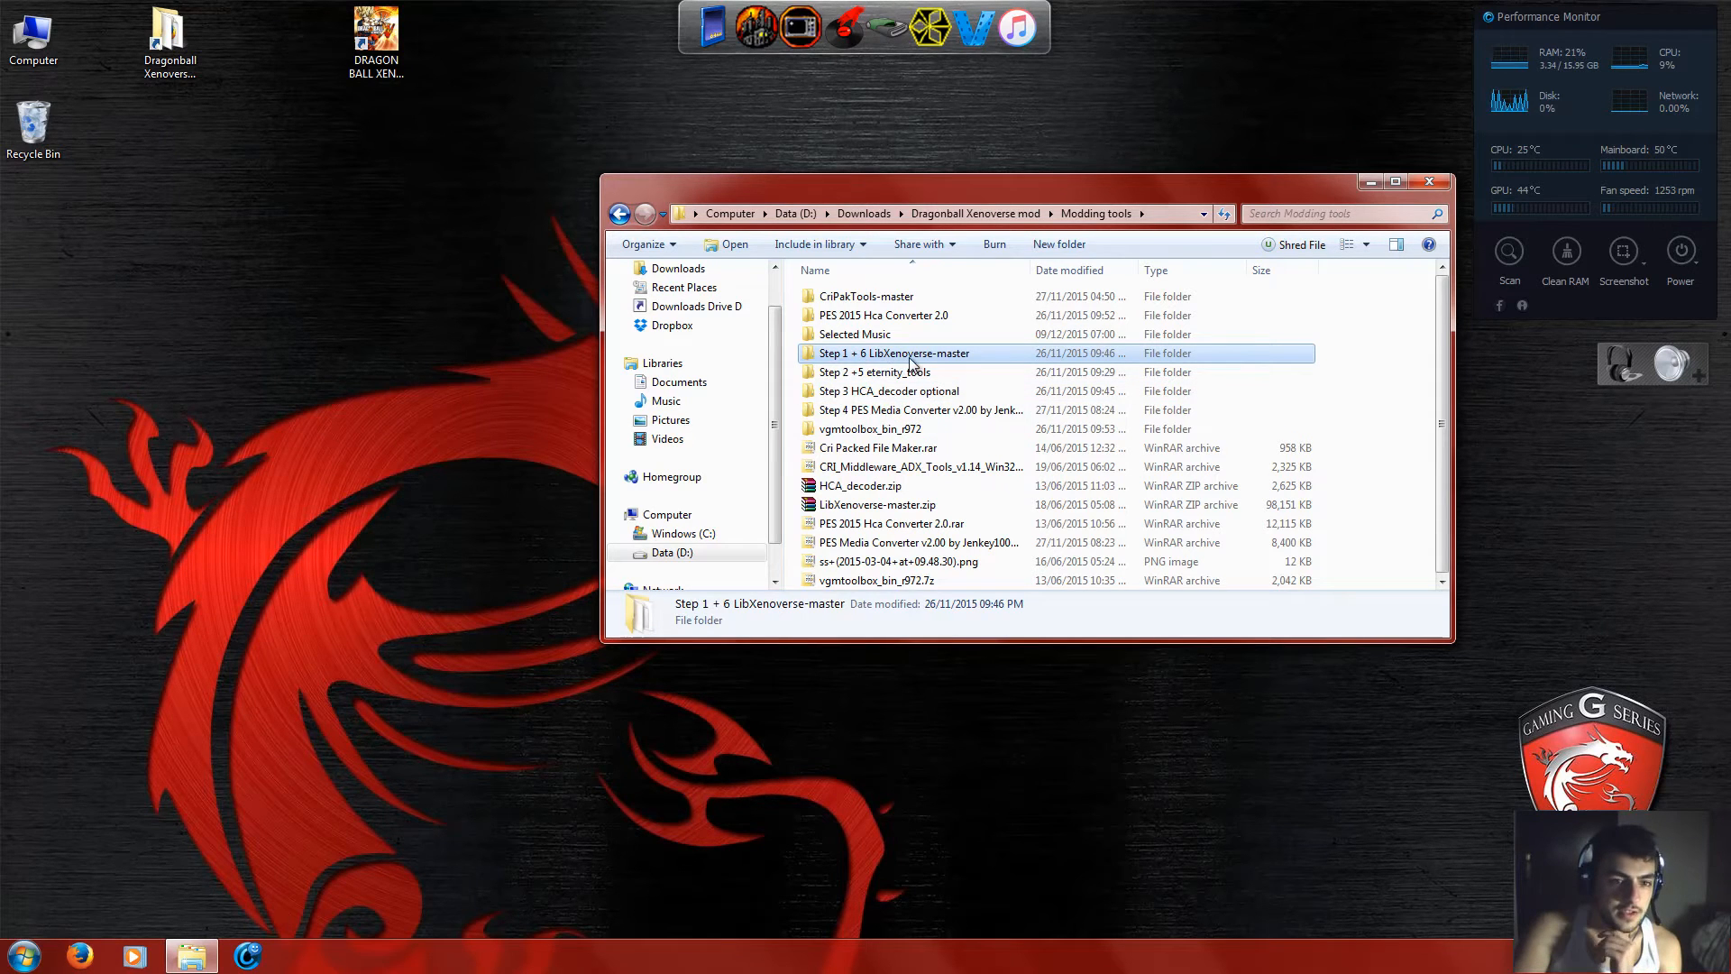
{"action": "double_click", "coordinate": [912, 361]}
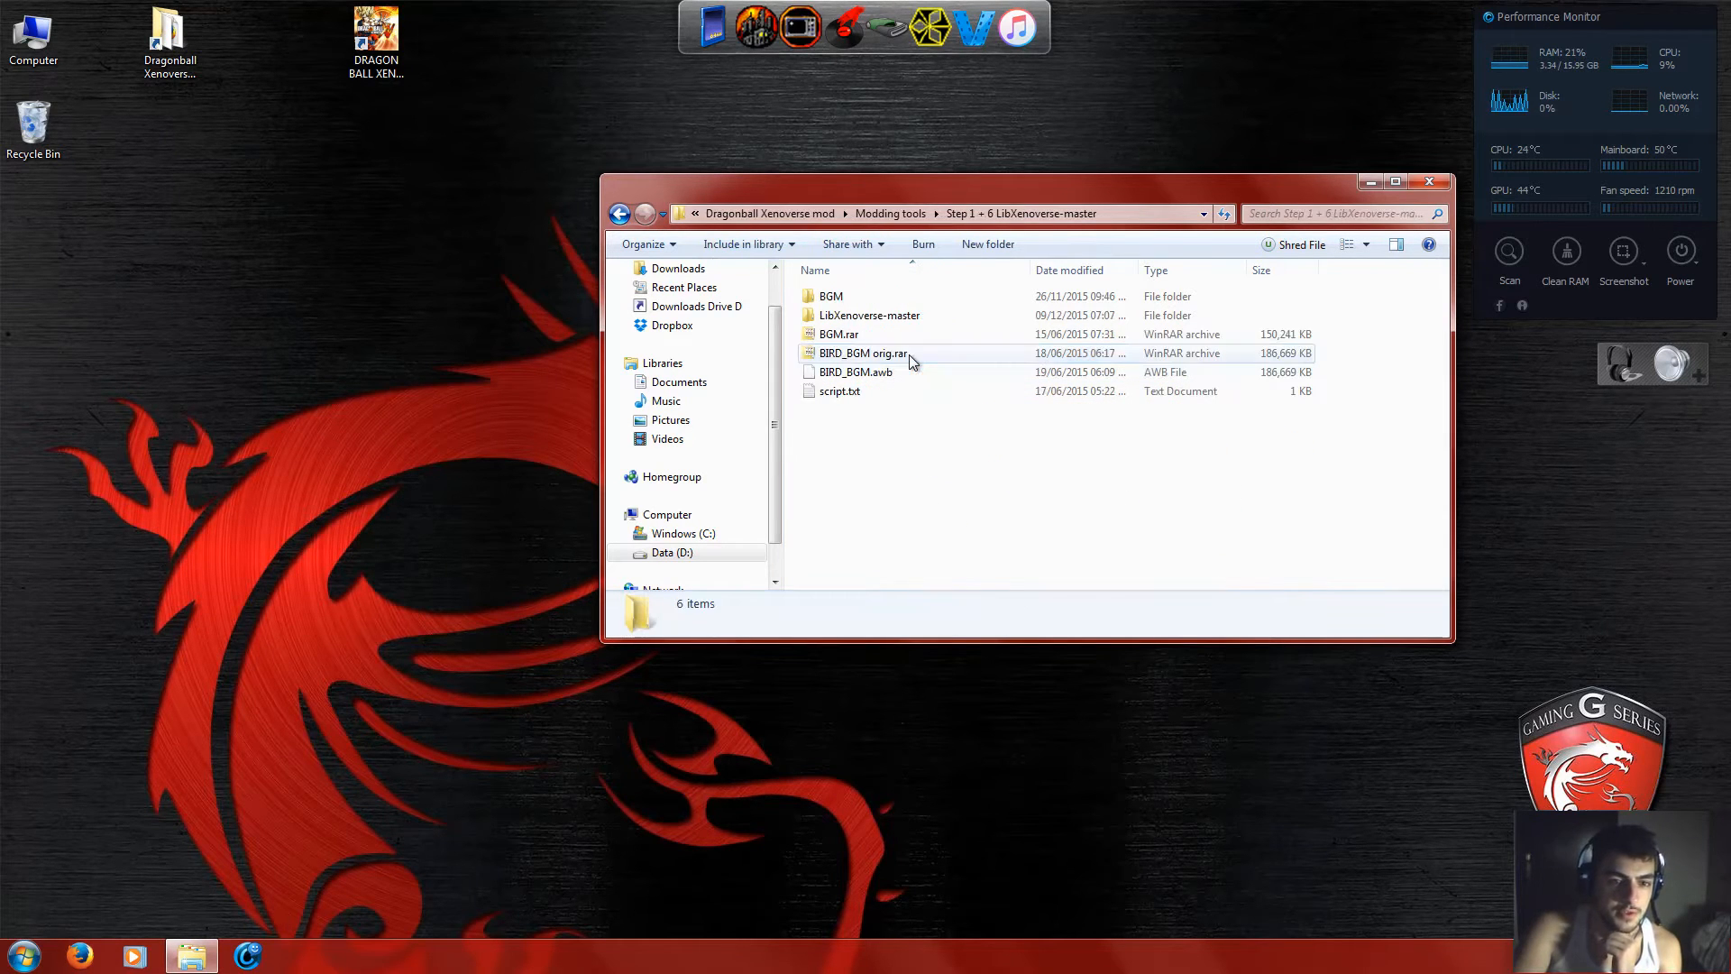
{"action": "double_click", "coordinate": [881, 317]}
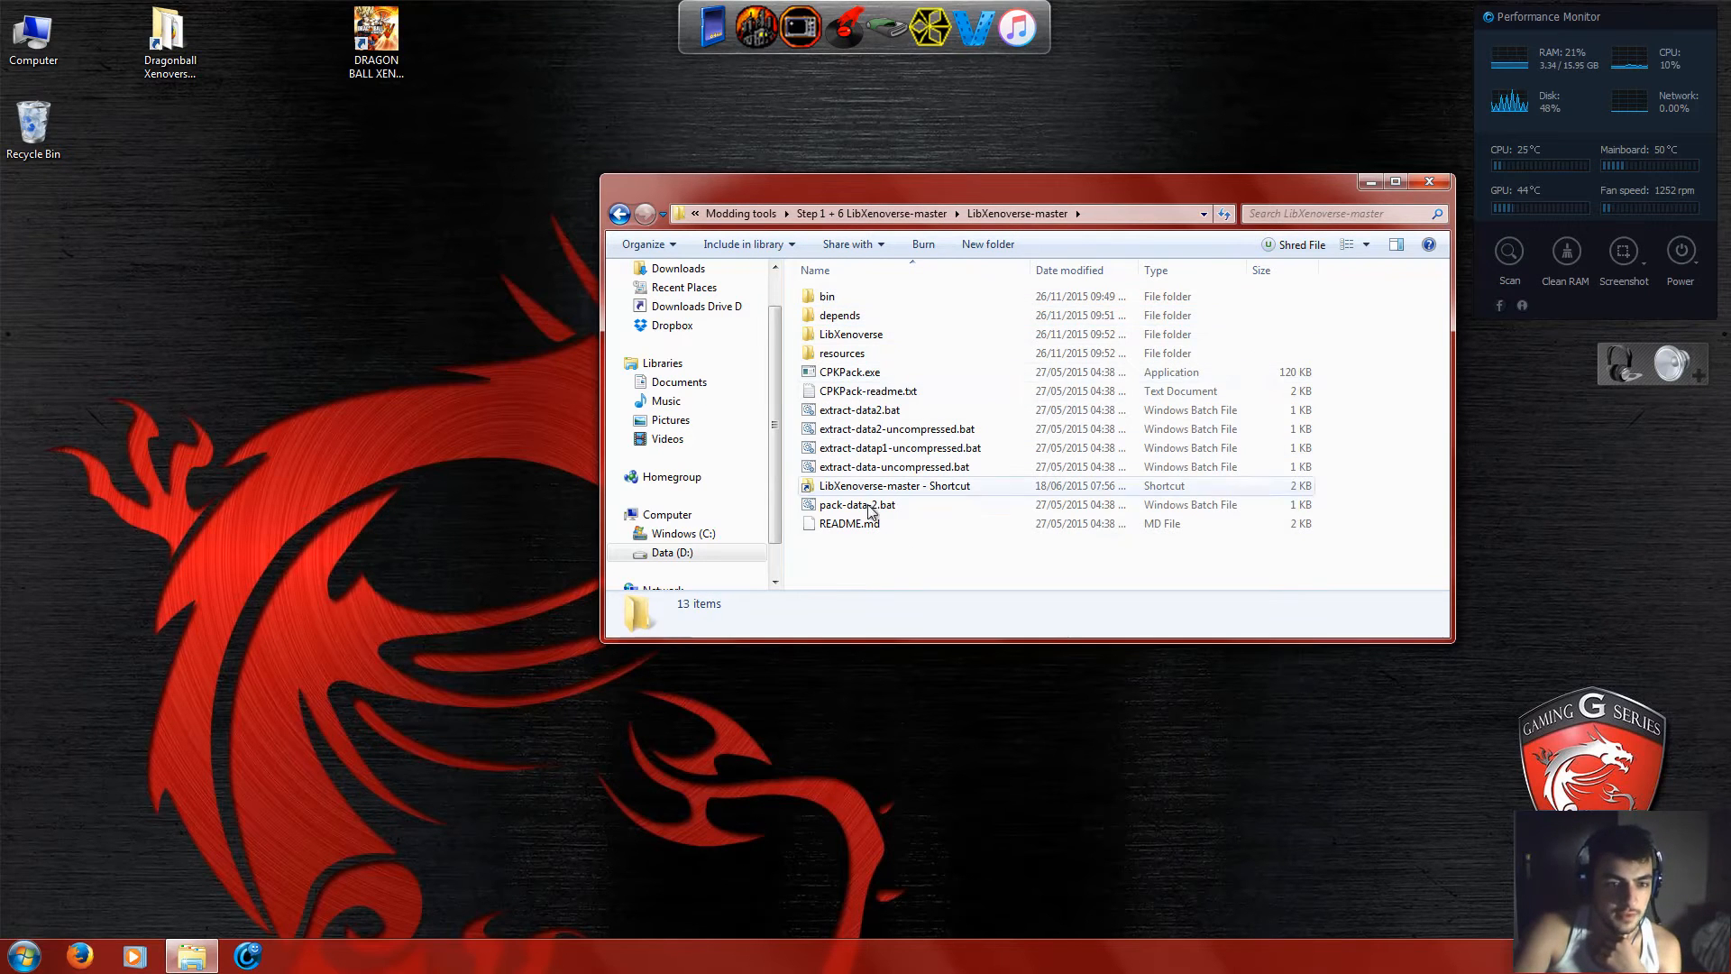
{"action": "right_click", "coordinate": [917, 551]}
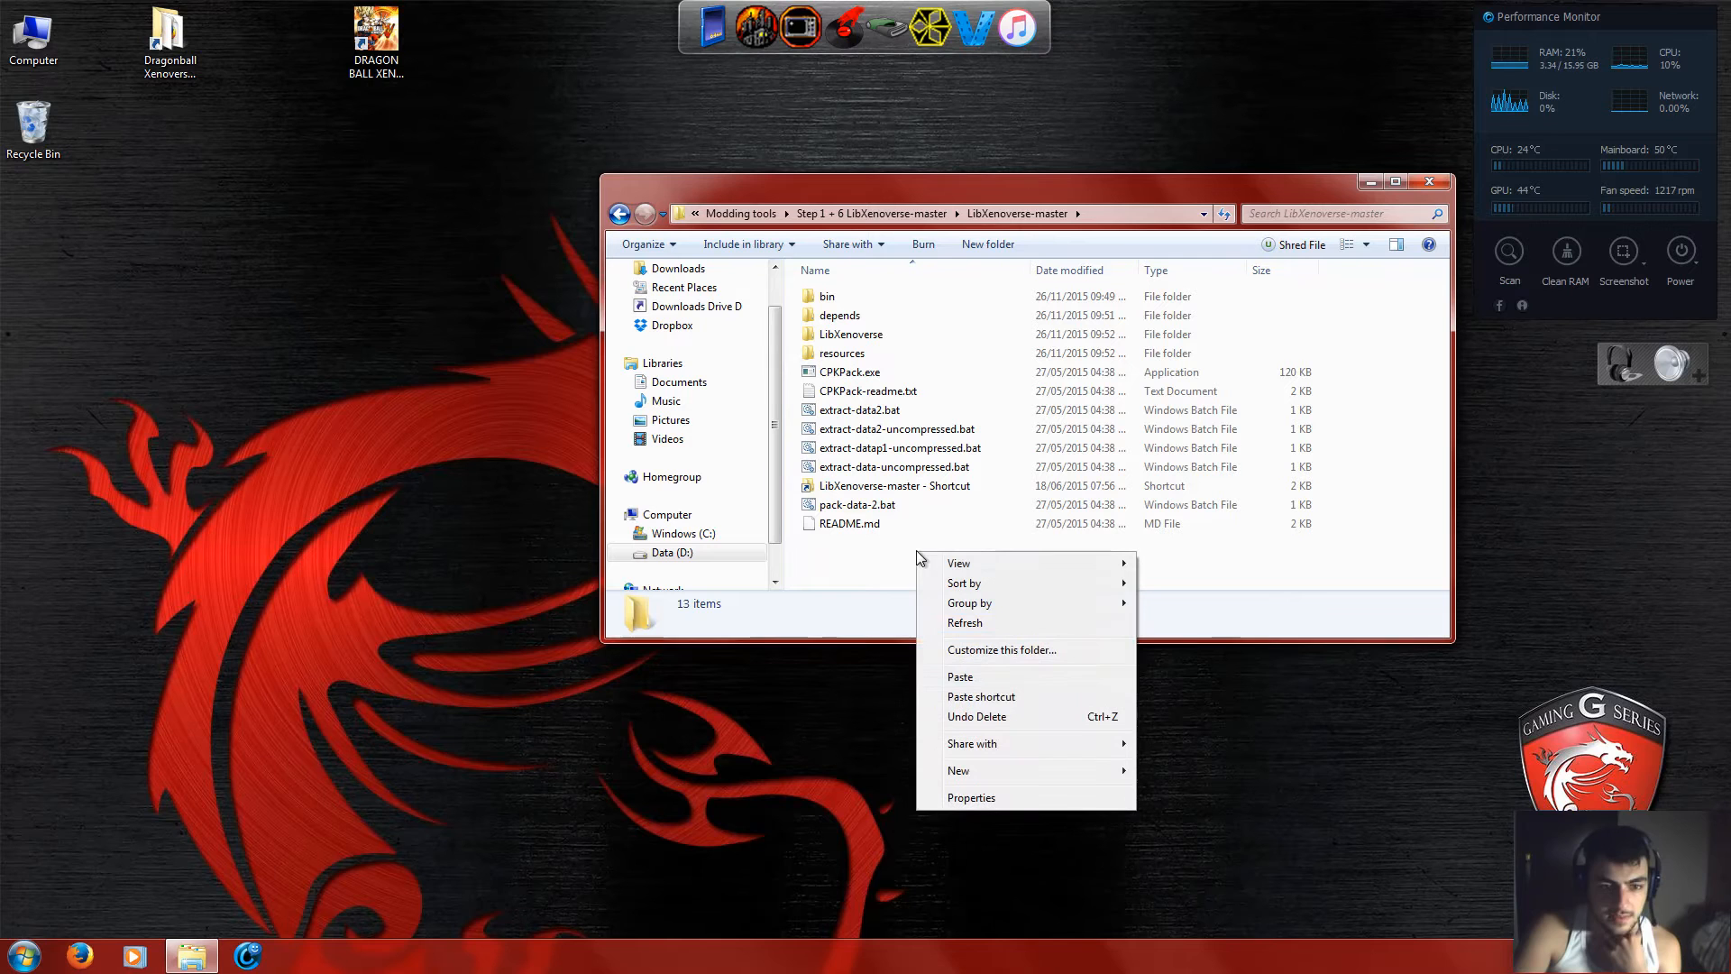
{"action": "left_click", "coordinate": [987, 676]}
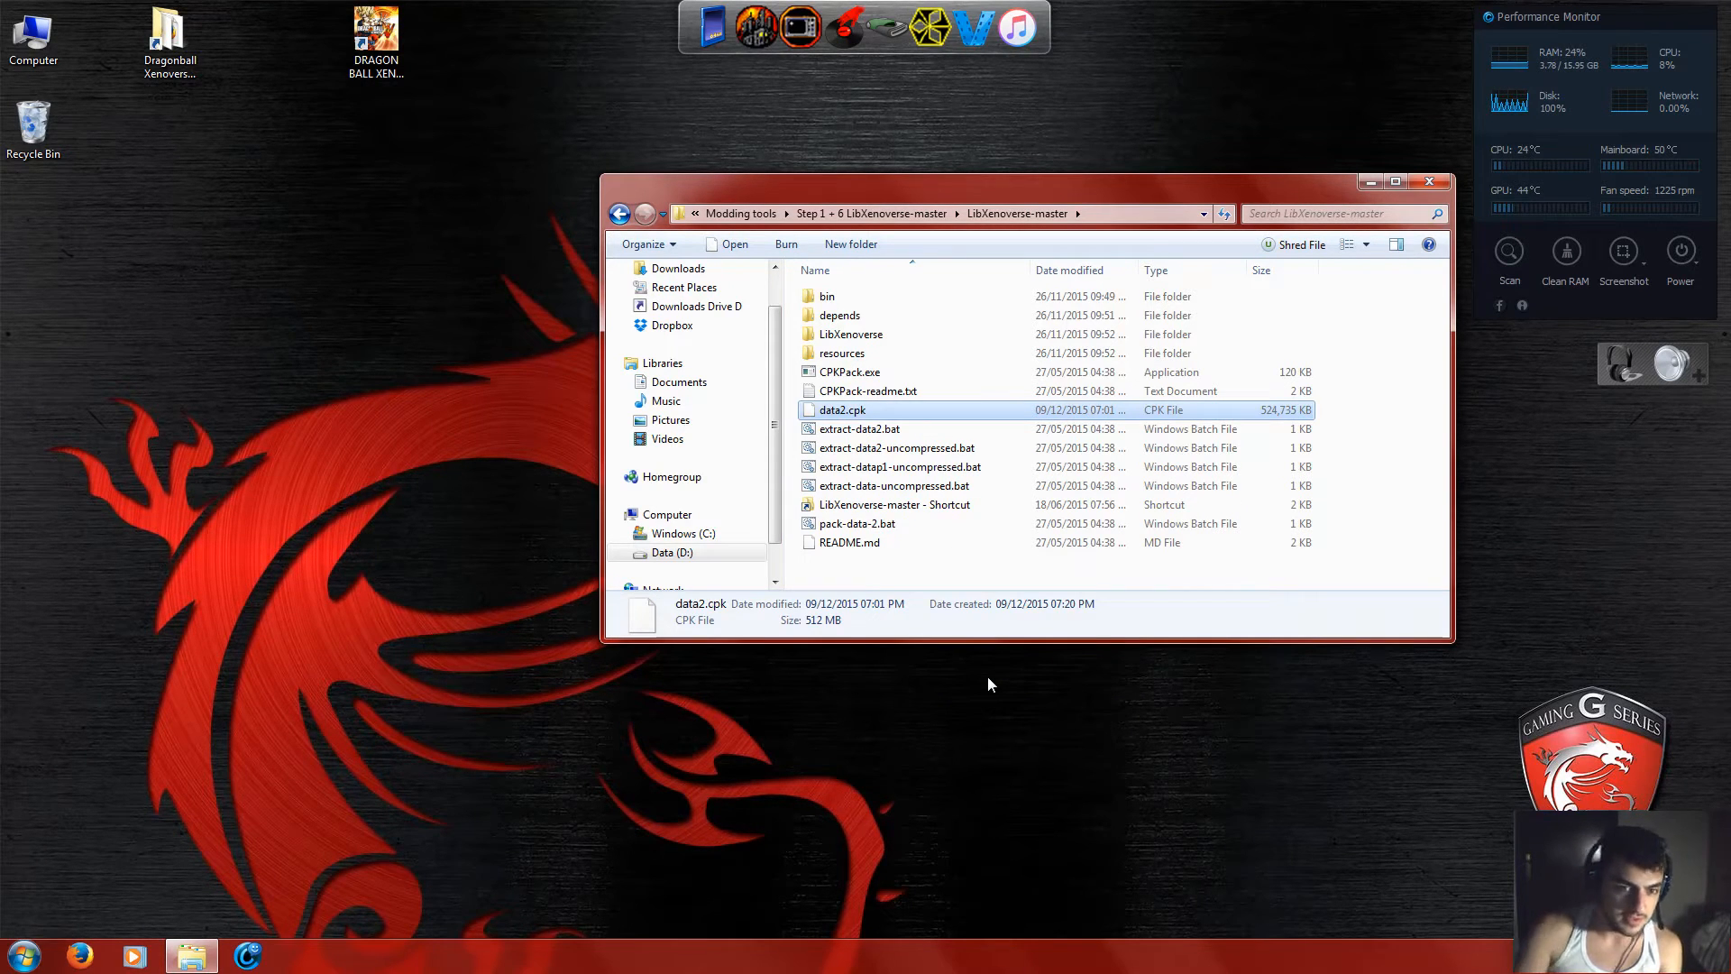
{"action": "left_click_drag", "start_coordinate": [848, 413], "coordinate": [998, 452]}
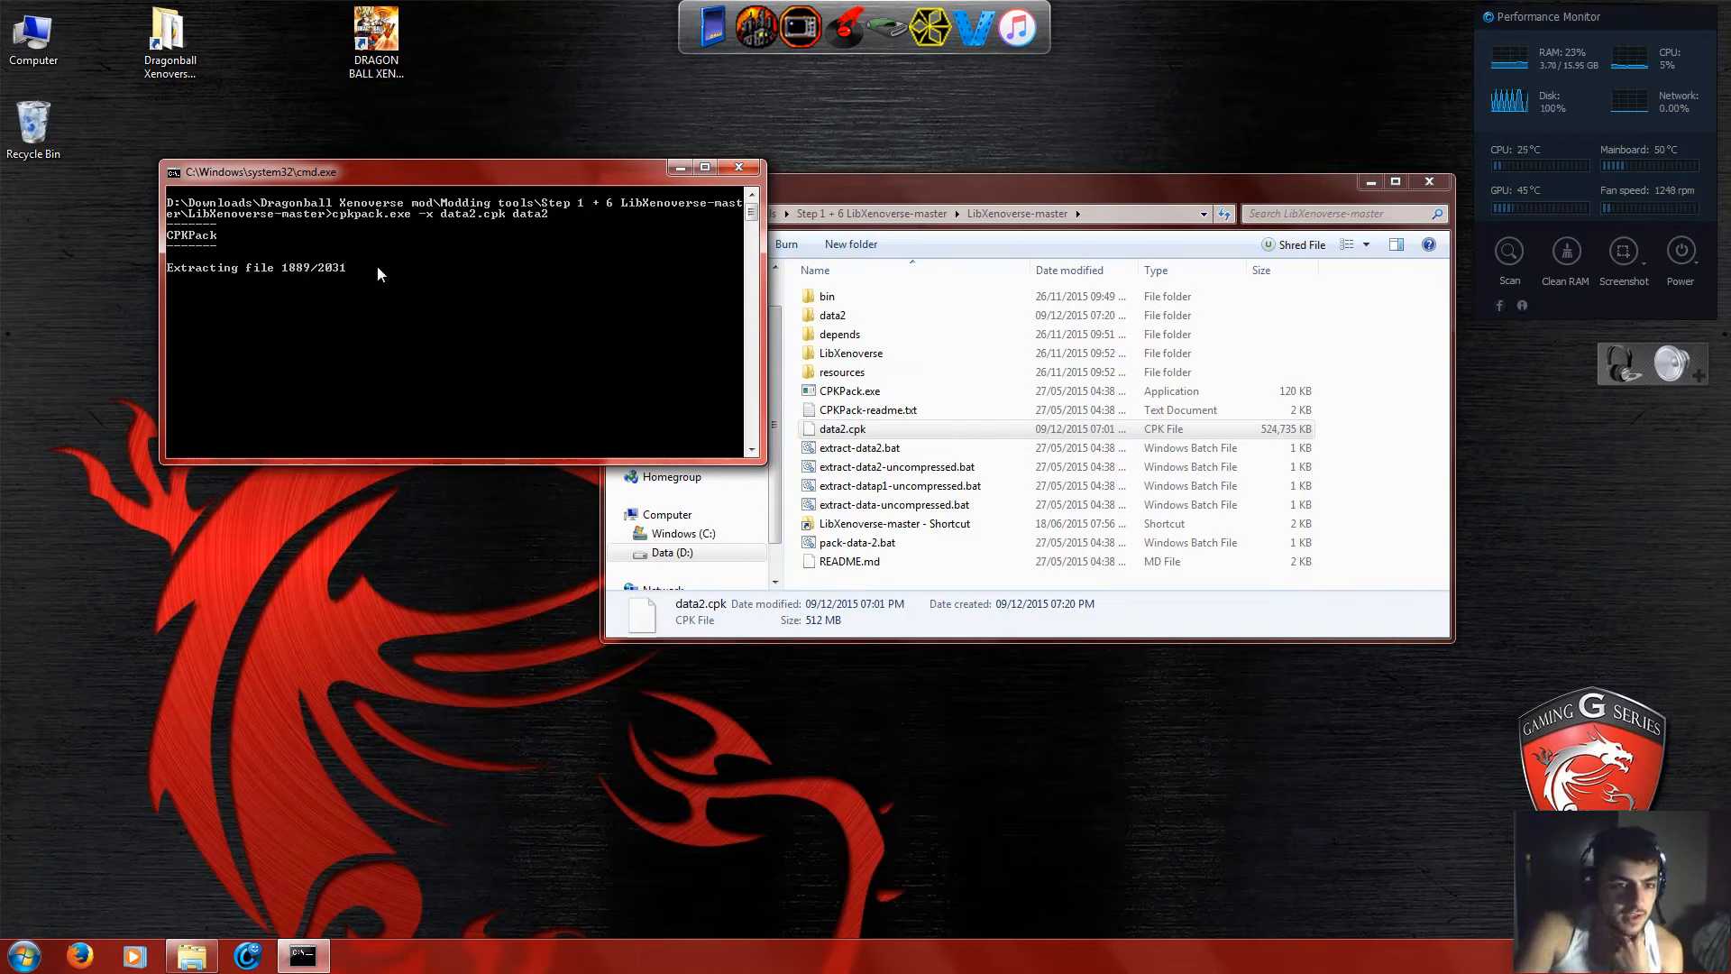
Open the BGM folder inside the extracted files at data2\data\sound.
{"action": "left_click", "coordinate": [831, 315]}
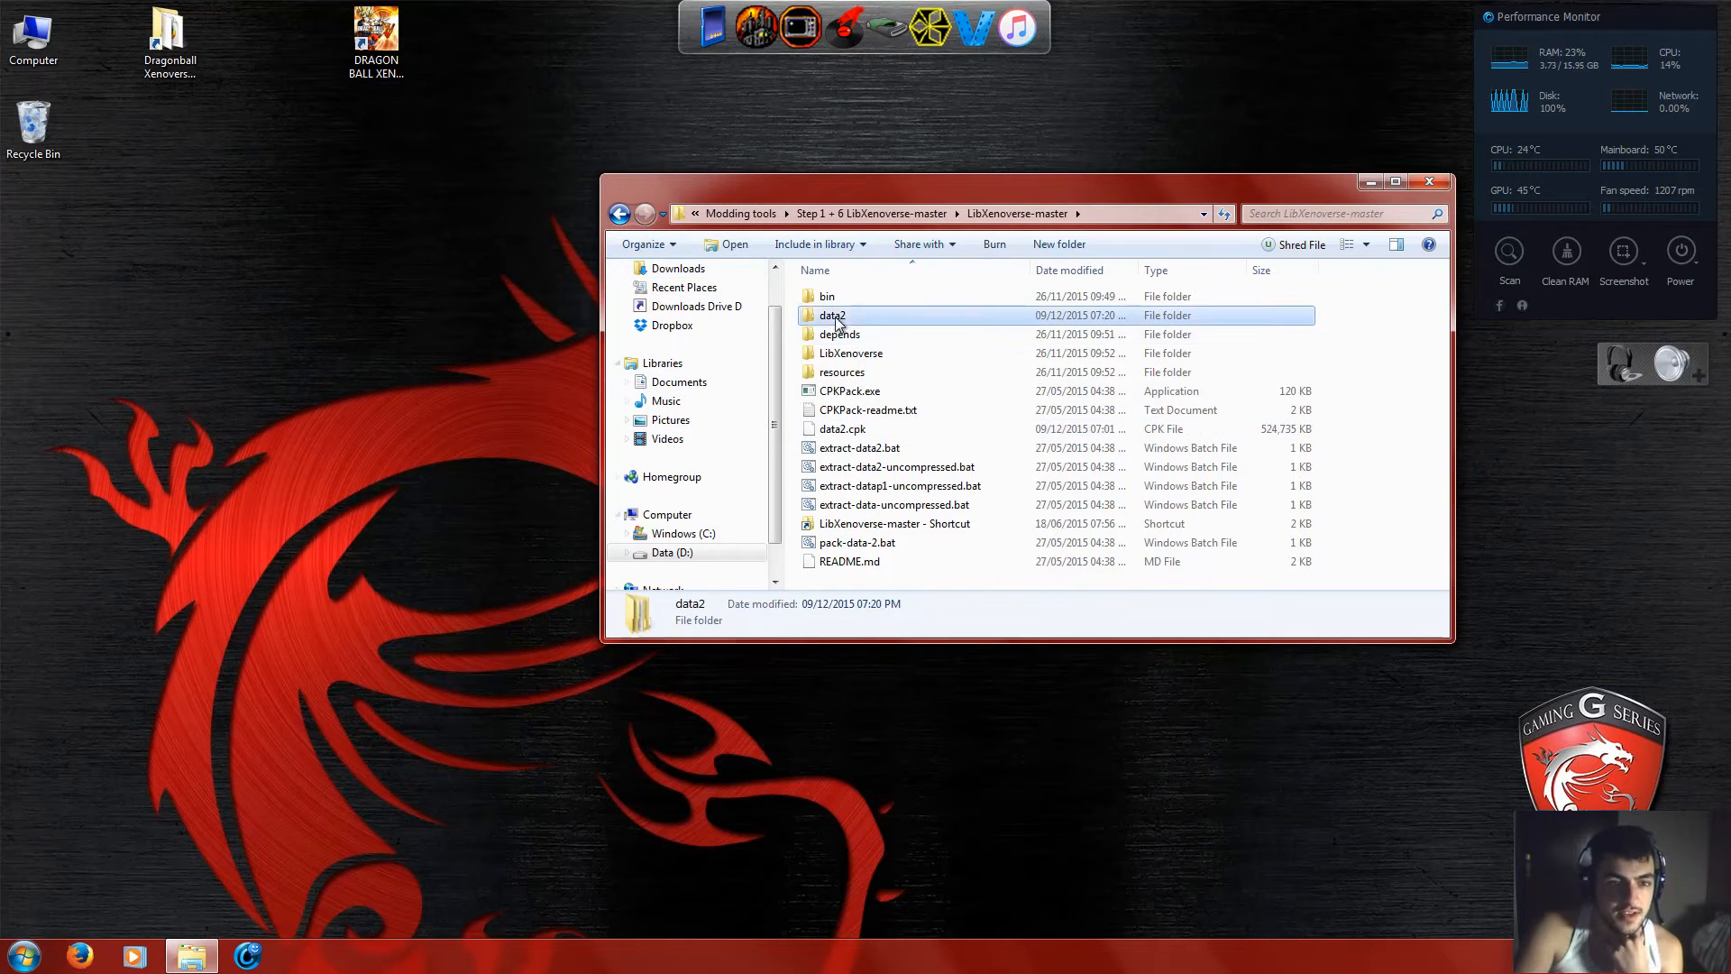
{"action": "left_click", "coordinate": [838, 296]}
{"action": "left_click", "coordinate": [840, 321]}
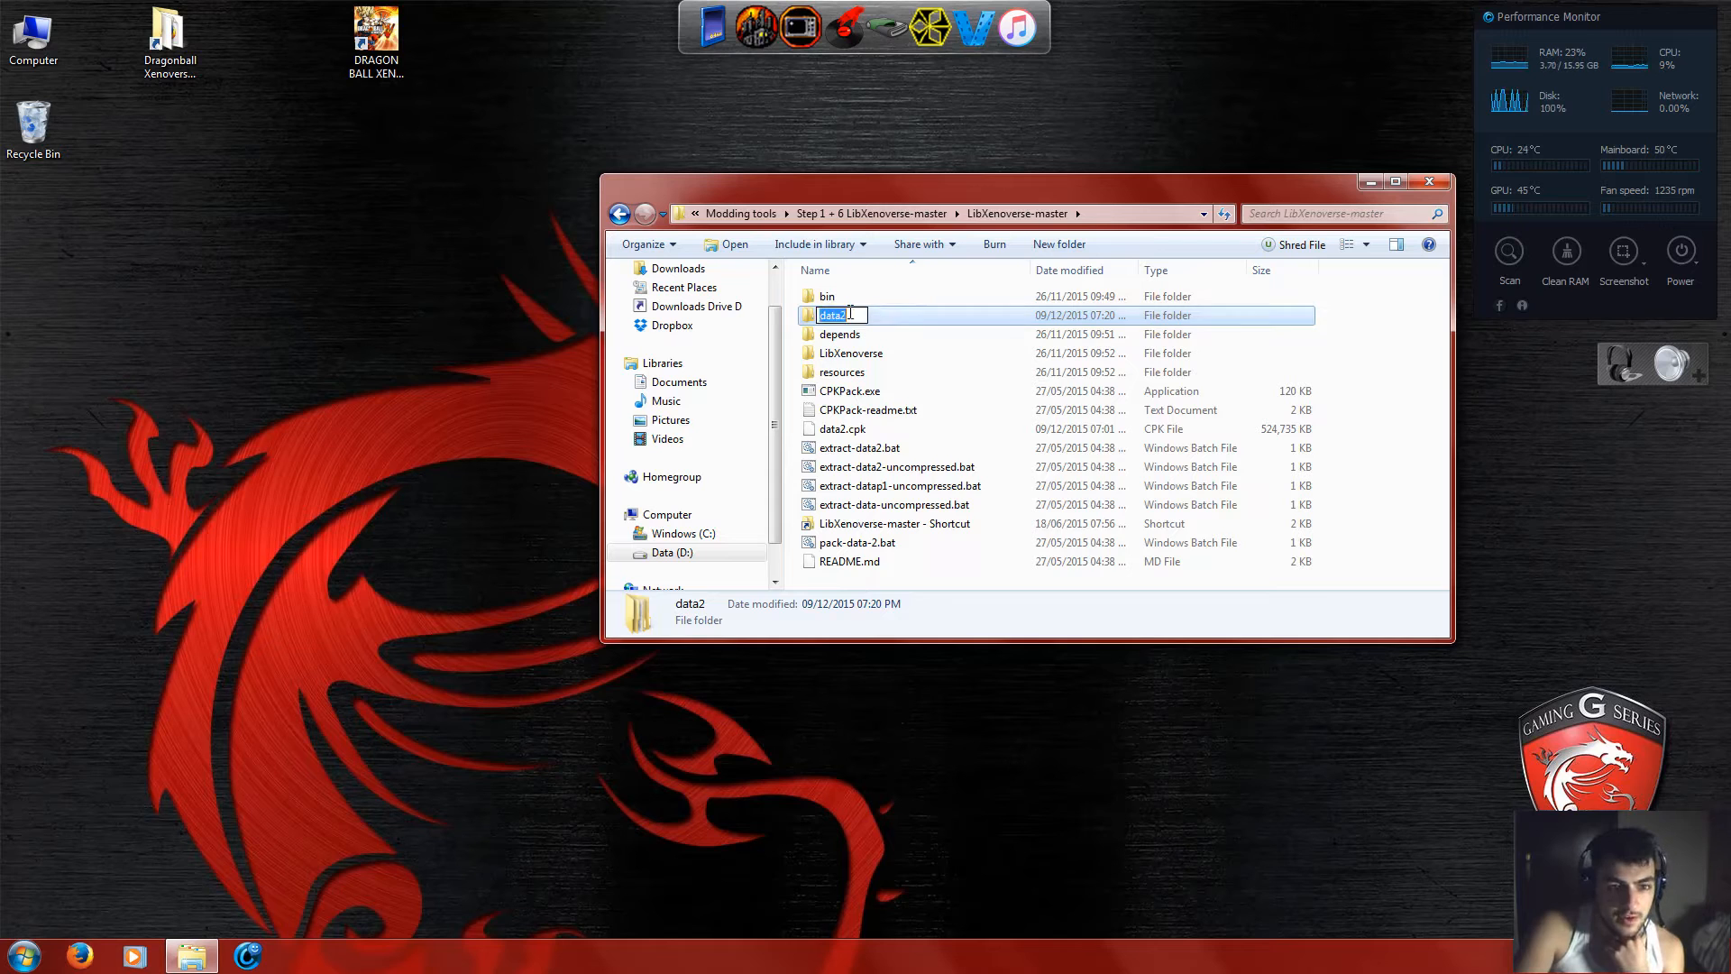
{"action": "double_click", "coordinate": [907, 315]}
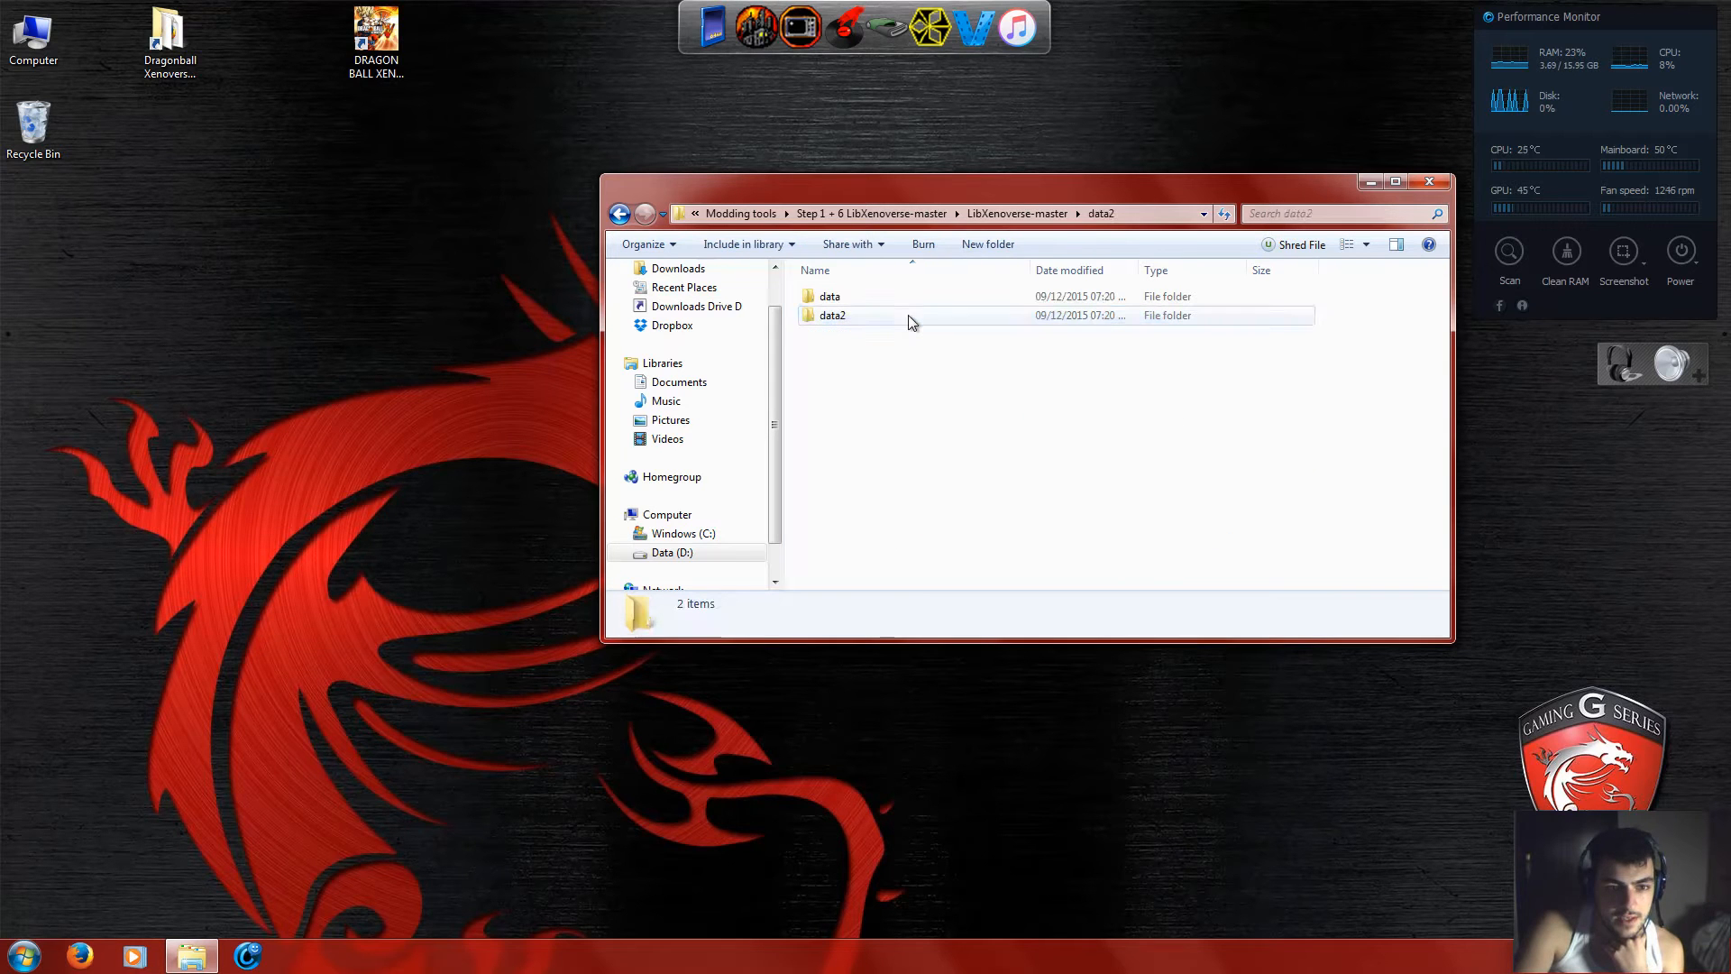
{"action": "left_click", "coordinate": [844, 300]}
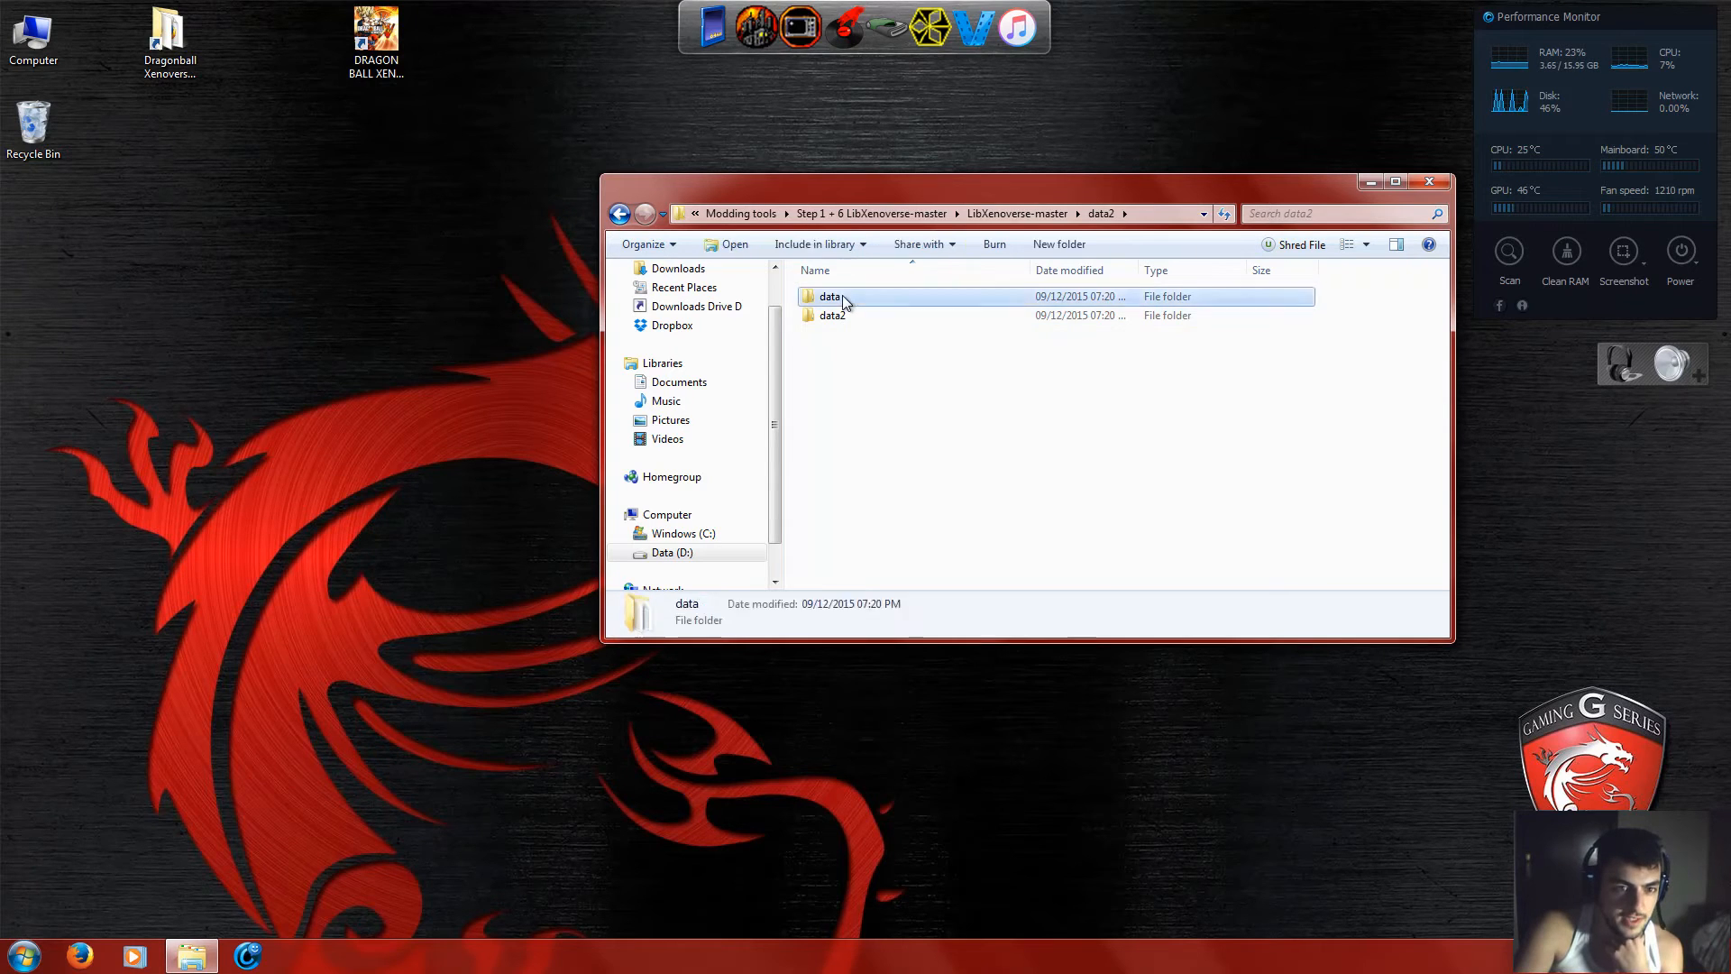
{"action": "double_click", "coordinate": [844, 300]}
{"action": "double_click", "coordinate": [855, 467]}
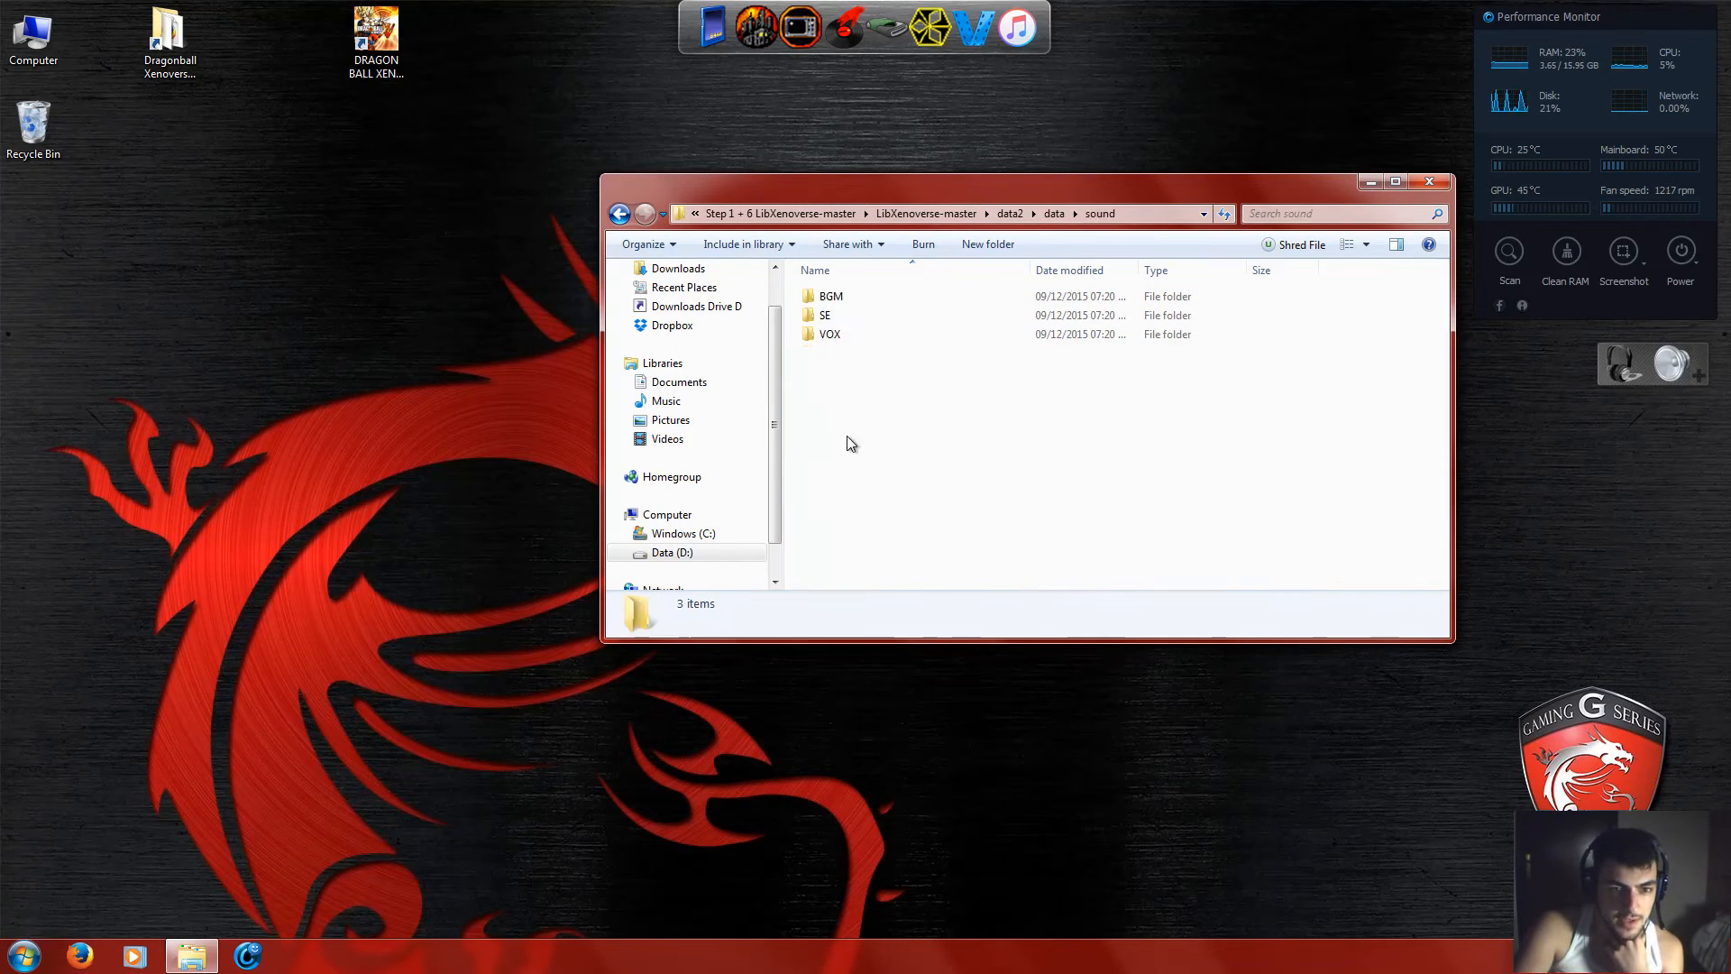
{"action": "double_click", "coordinate": [841, 296]}
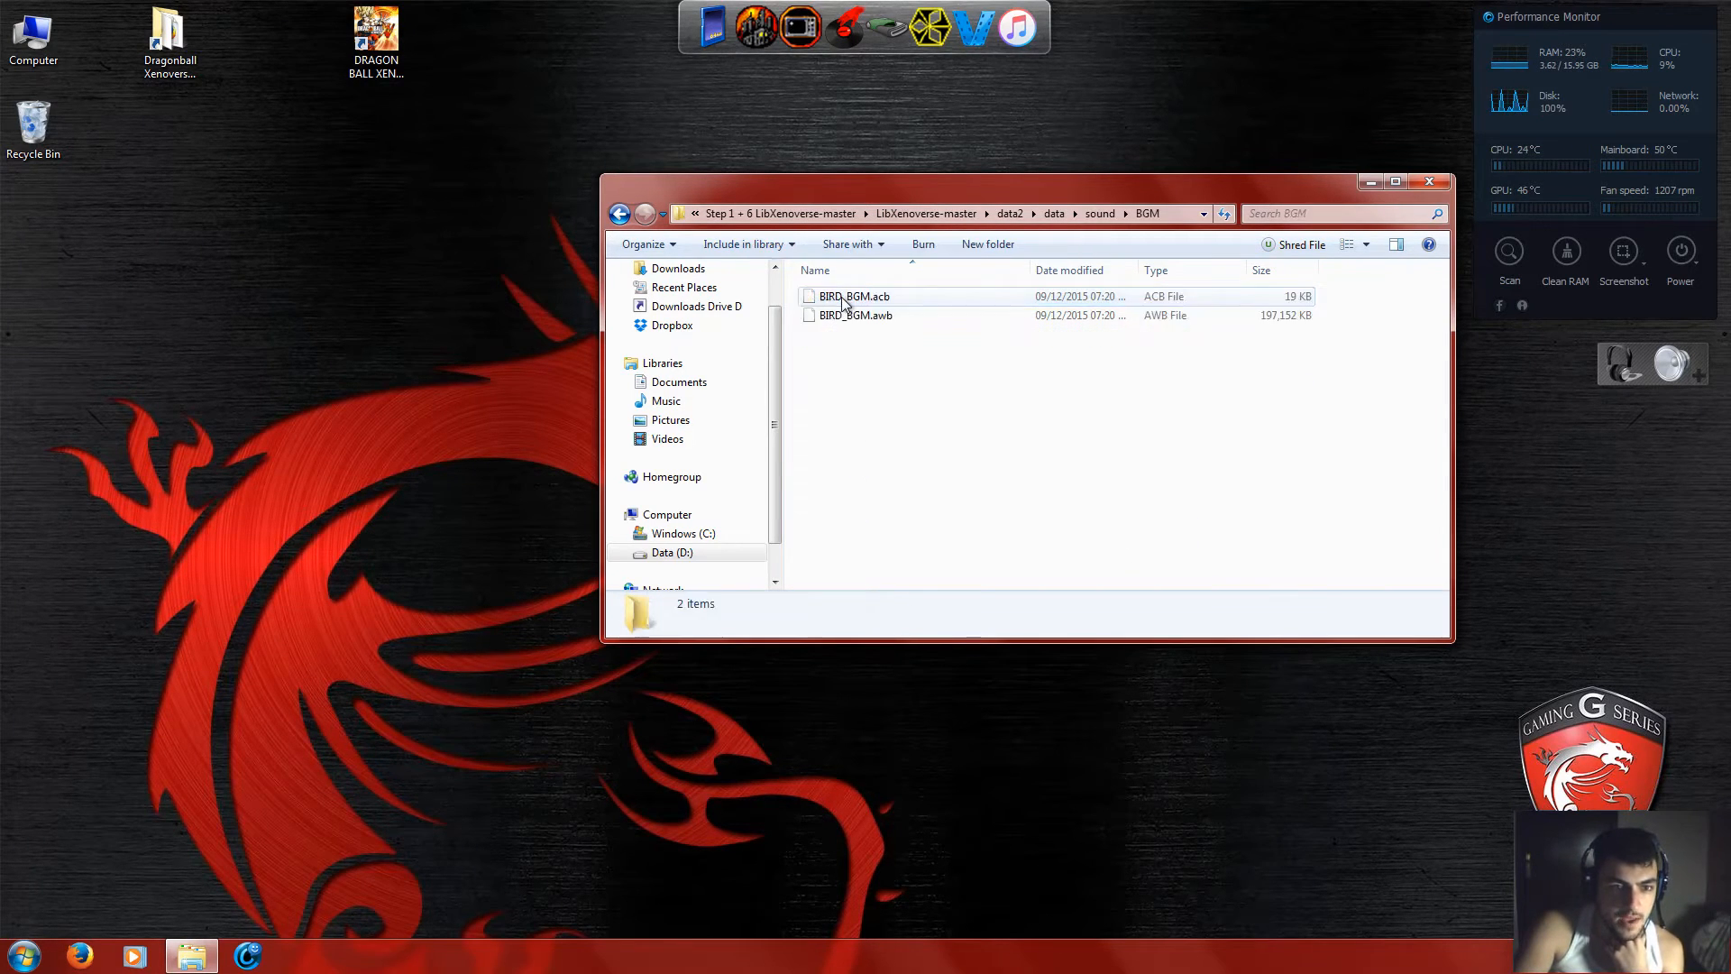
Copy both BIRD_BGM.acb and BIRD_BGM.awb from the BGM folder.
{"action": "left_click_drag", "start_coordinate": [1335, 352], "coordinate": [840, 296]}
{"action": "left_click_drag", "start_coordinate": [961, 433], "coordinate": [876, 302]}
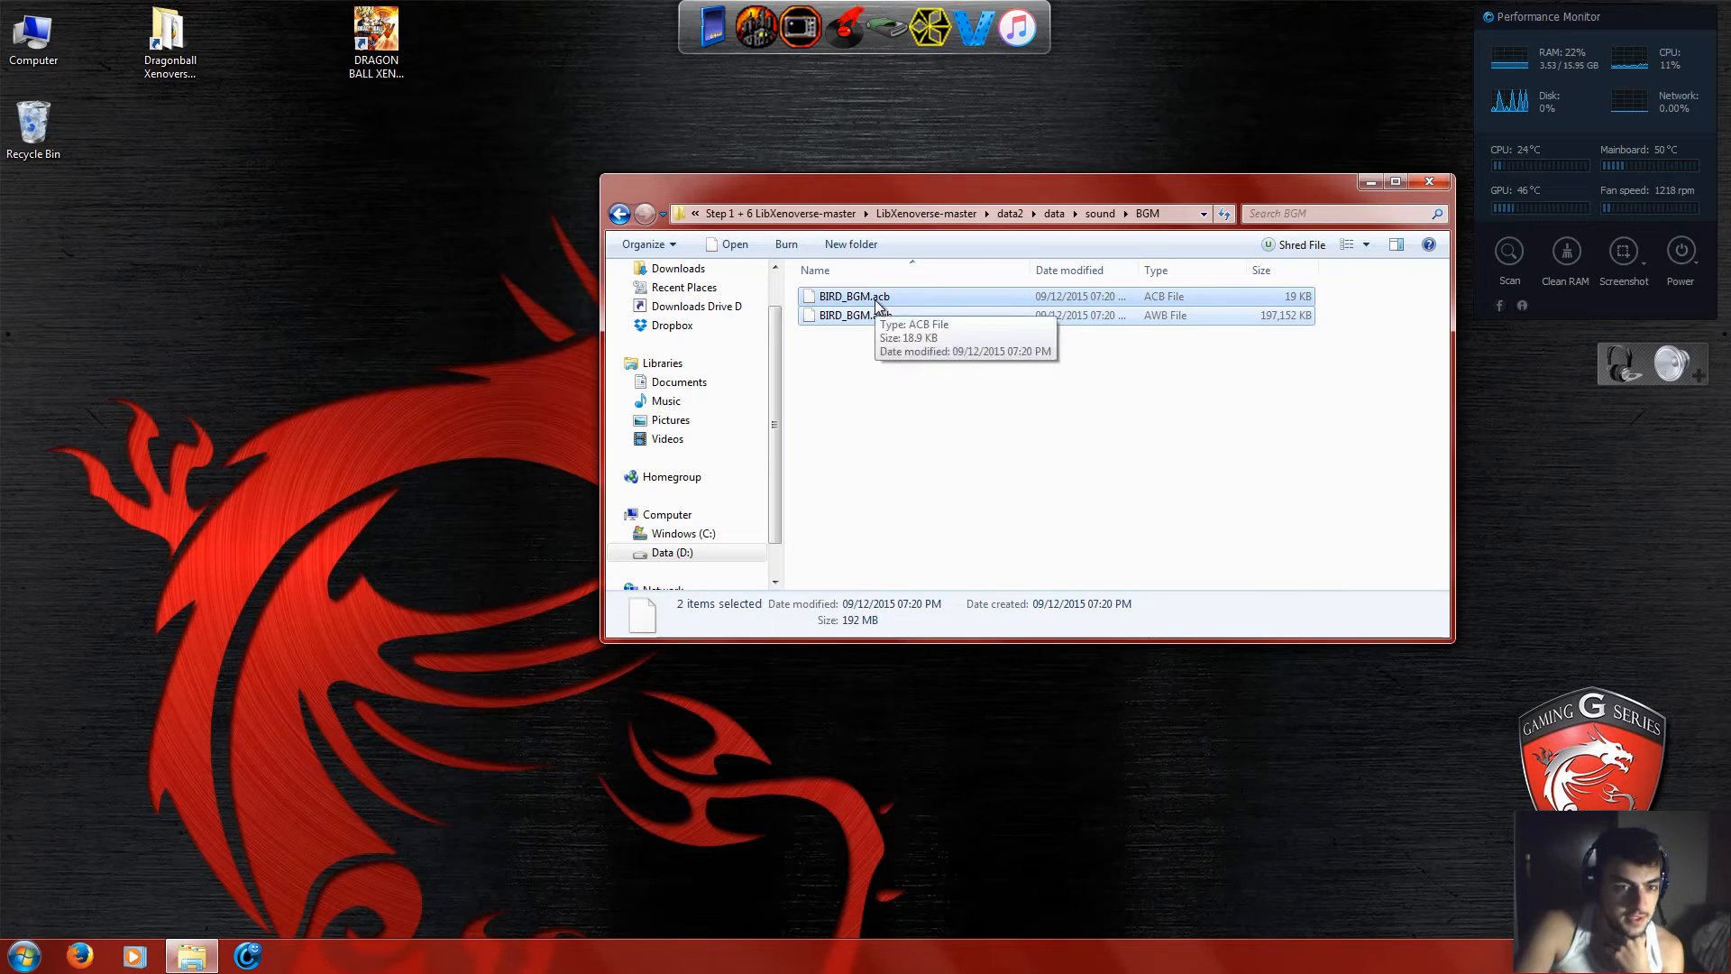
{"action": "right_click", "coordinate": [876, 303]}
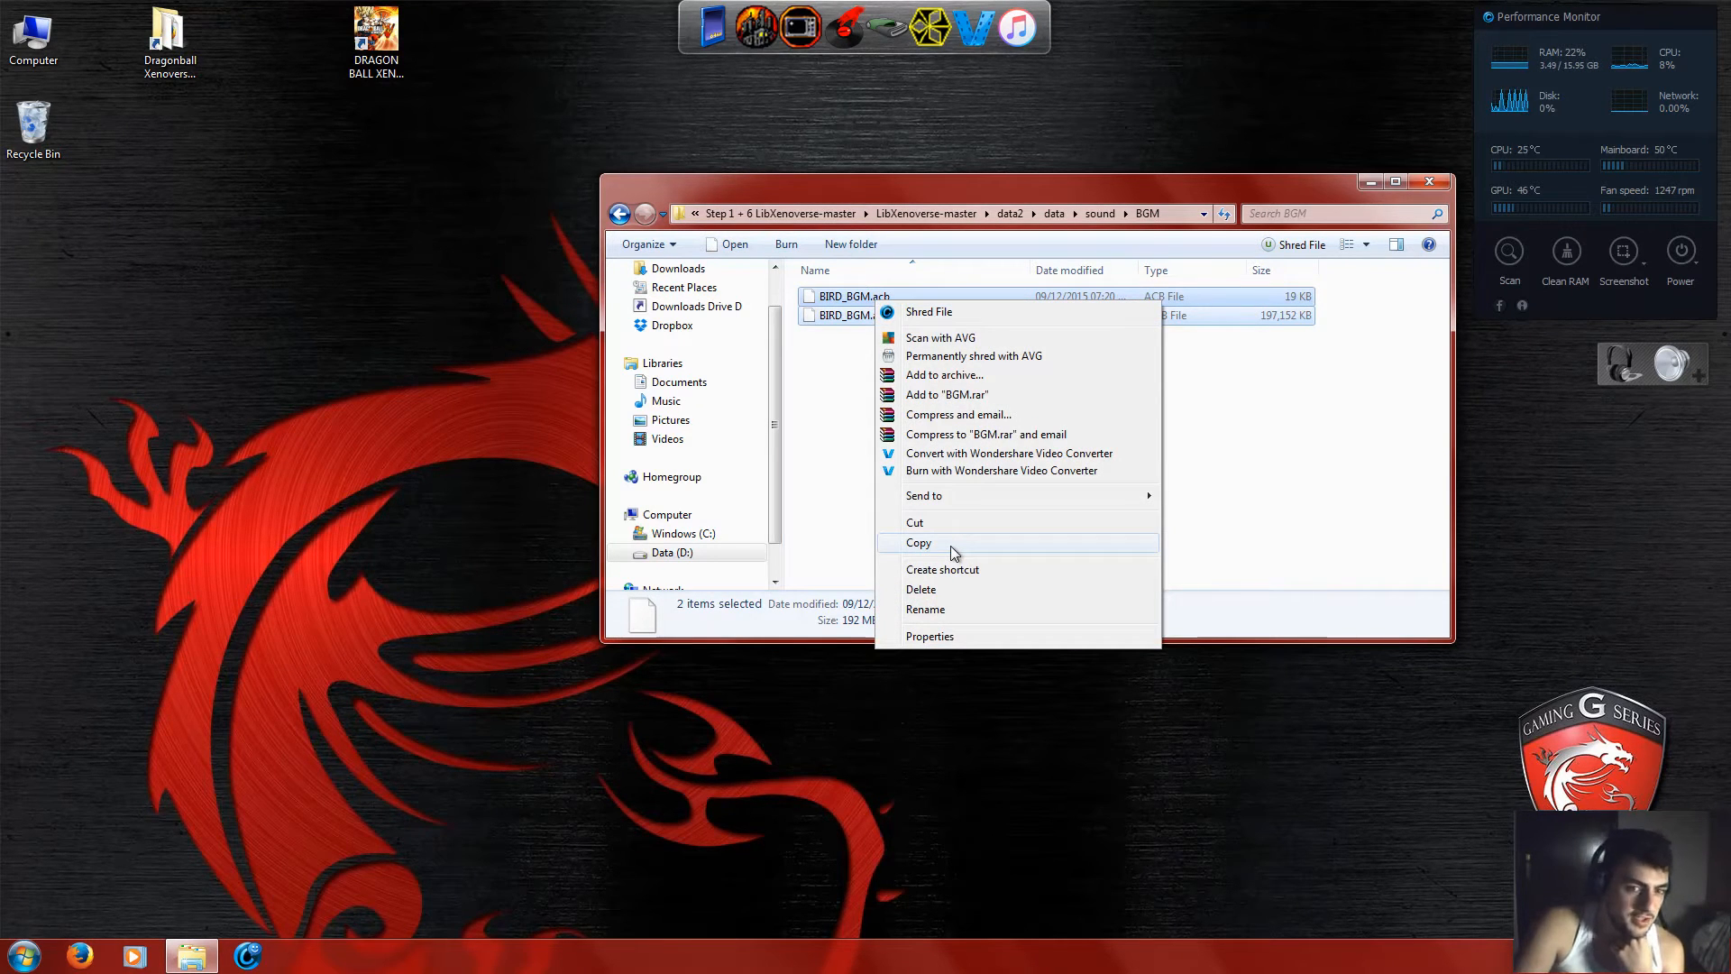
{"action": "left_click", "coordinate": [951, 545]}
Copy only BIRD_BGM.awb from the BGM folder.
{"action": "left_click", "coordinate": [888, 315]}
{"action": "left_click", "coordinate": [891, 370]}
{"action": "left_click_drag", "start_coordinate": [974, 394], "coordinate": [832, 310]}
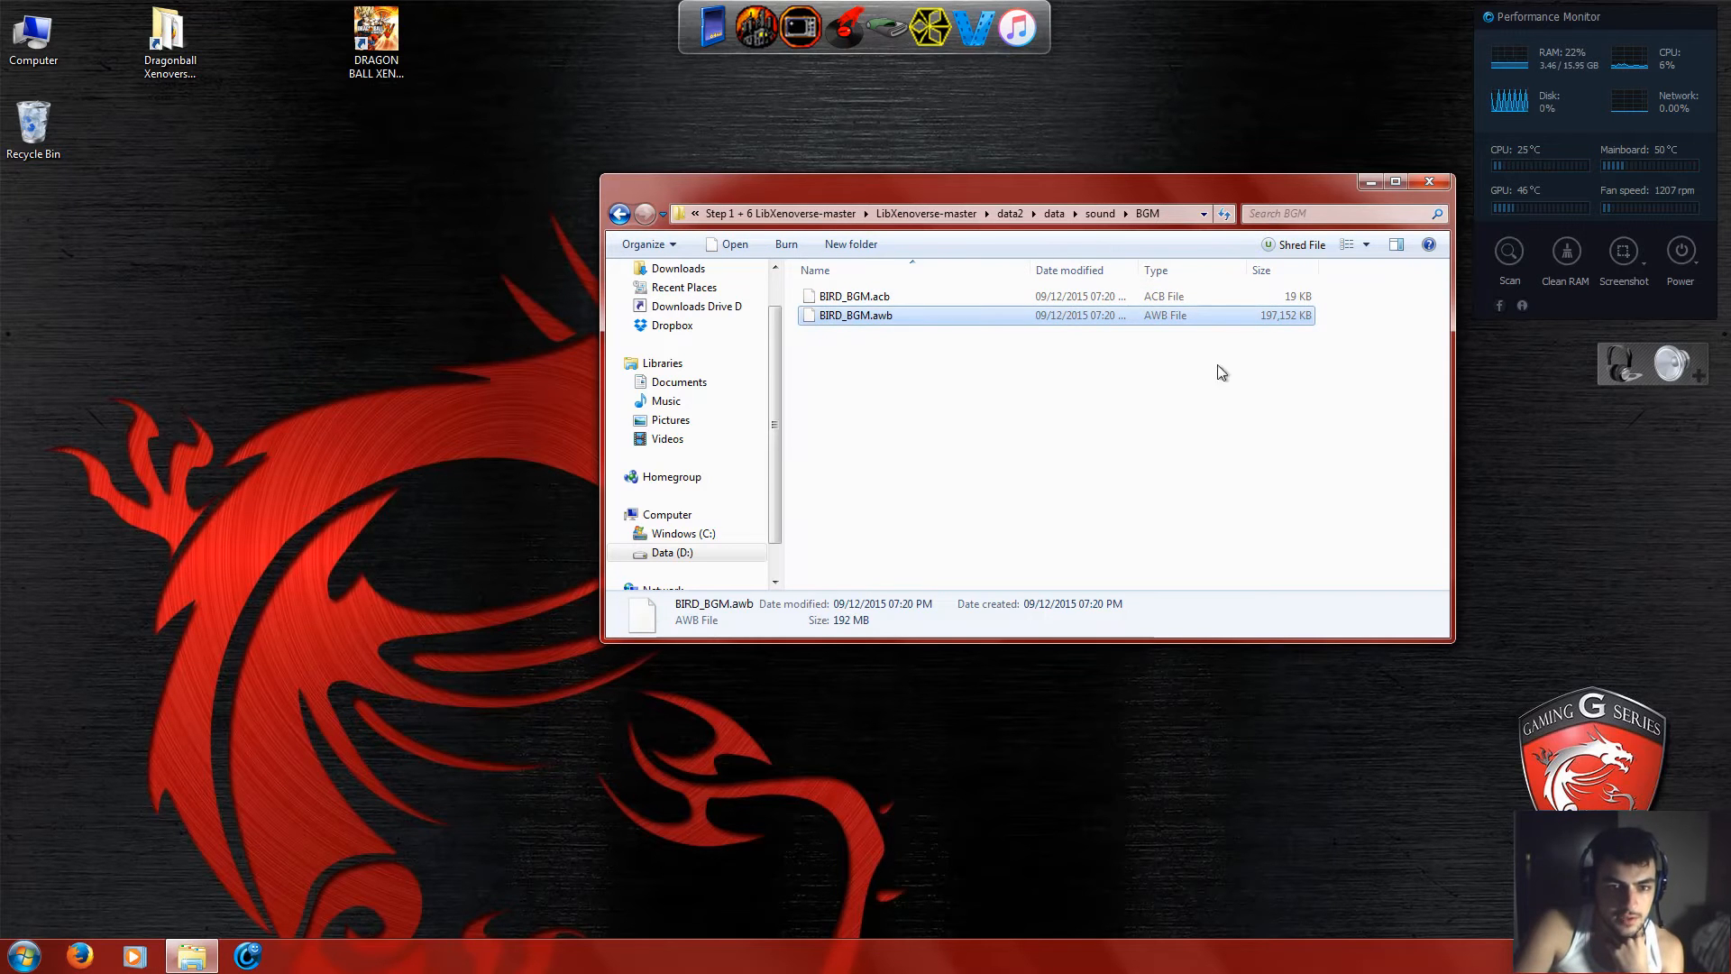
{"action": "left_click_drag", "start_coordinate": [1350, 314], "coordinate": [820, 325]}
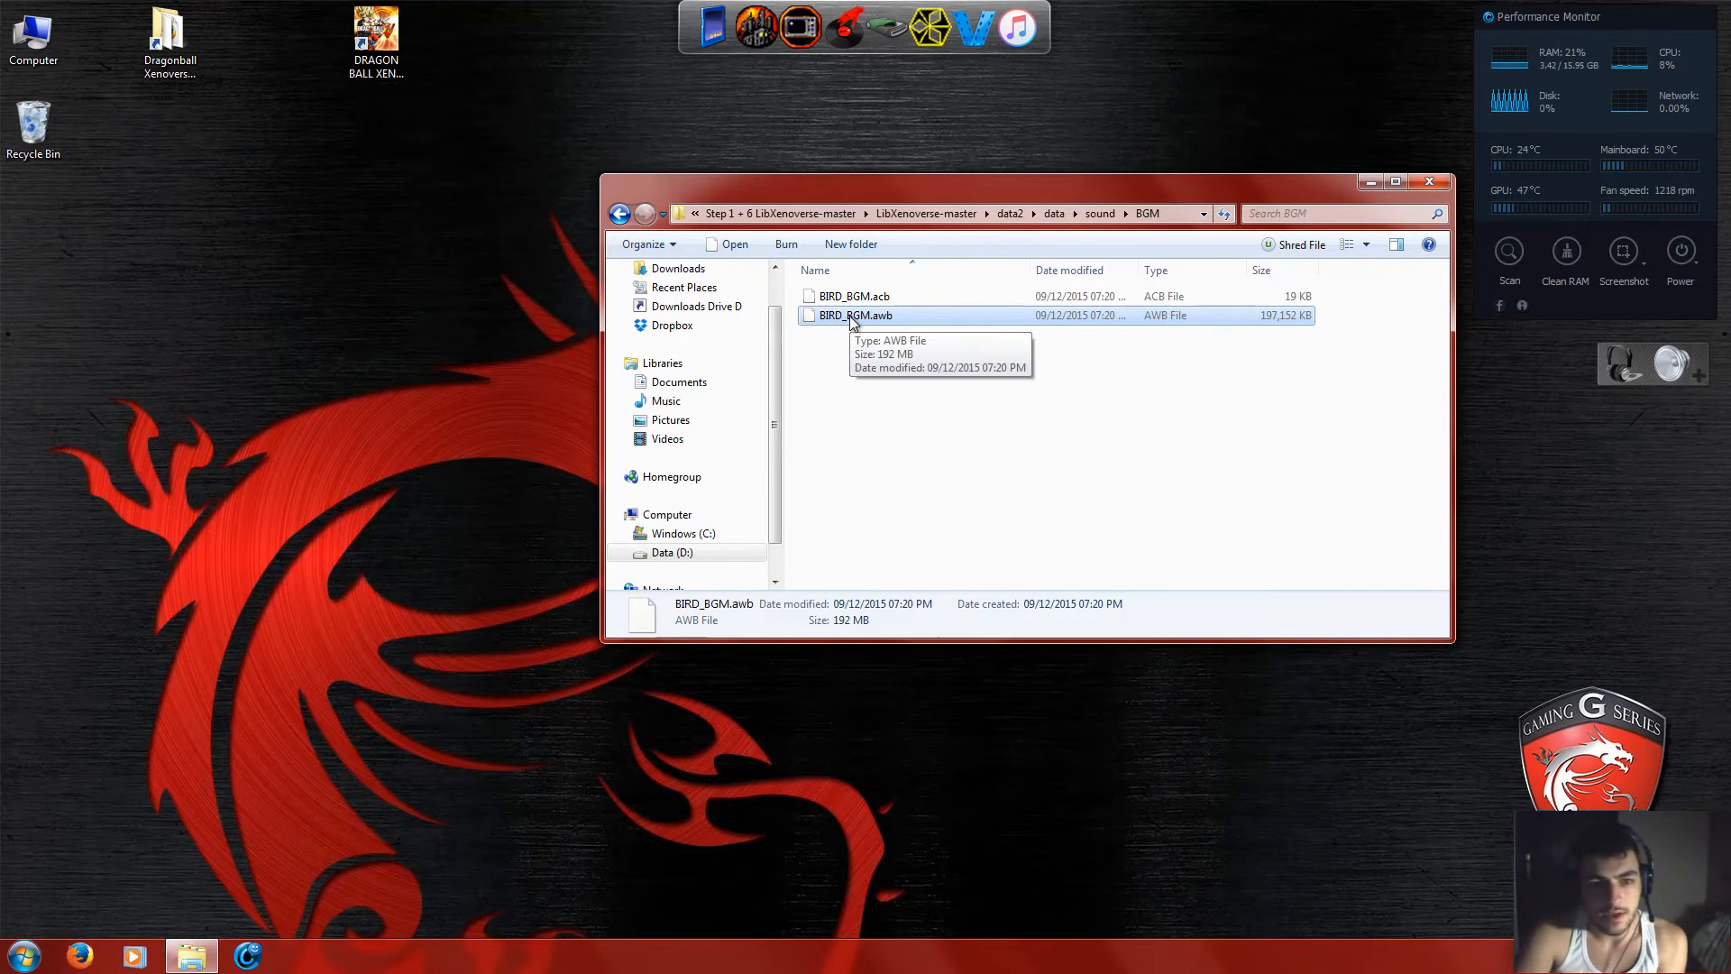
{"action": "right_click", "coordinate": [849, 316]}
{"action": "left_click", "coordinate": [916, 605]}
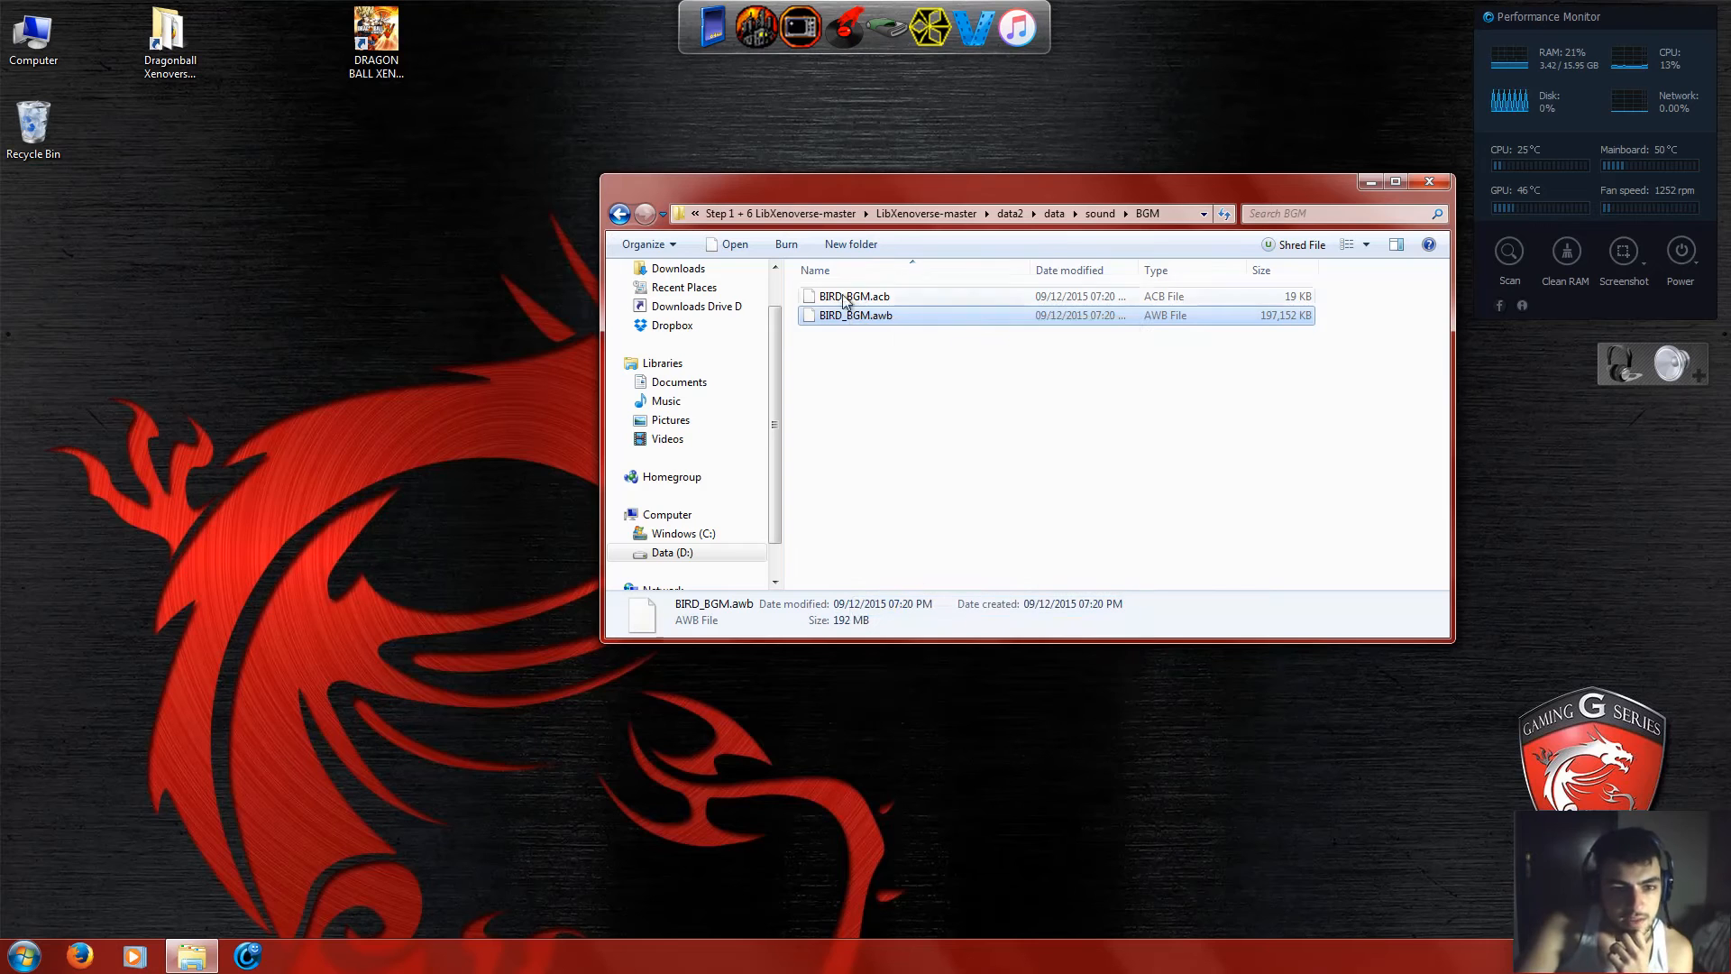
{"action": "left_click", "coordinate": [830, 215]}
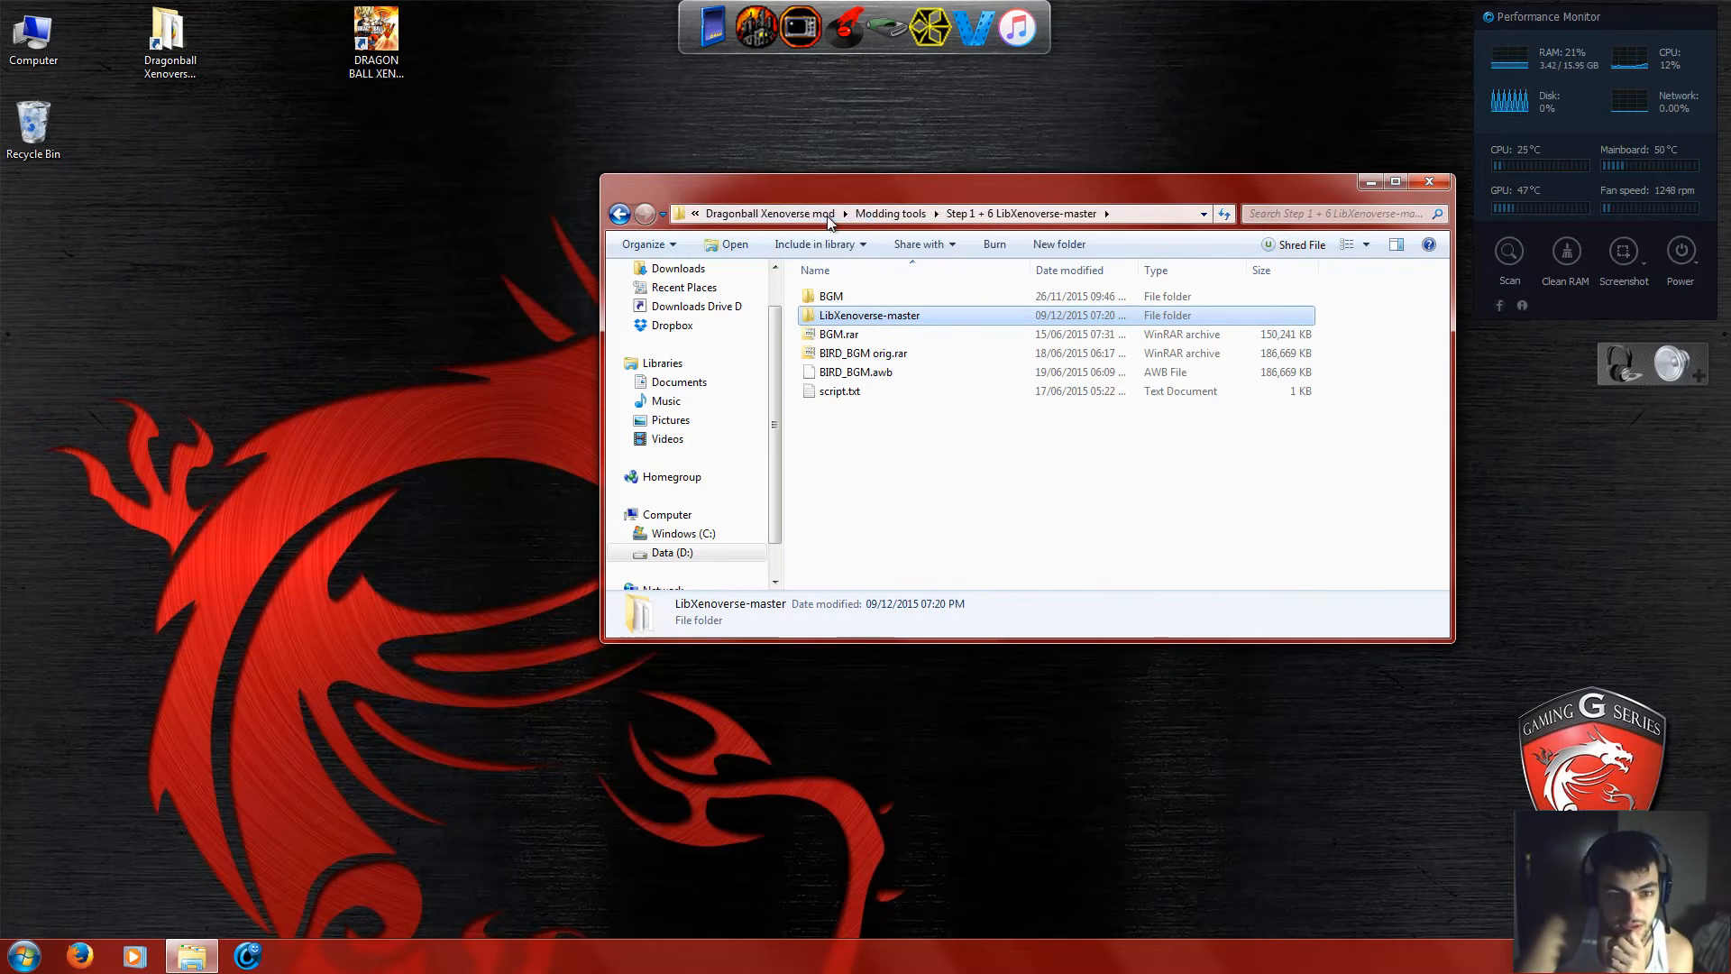
{"action": "left_click", "coordinate": [694, 214]}
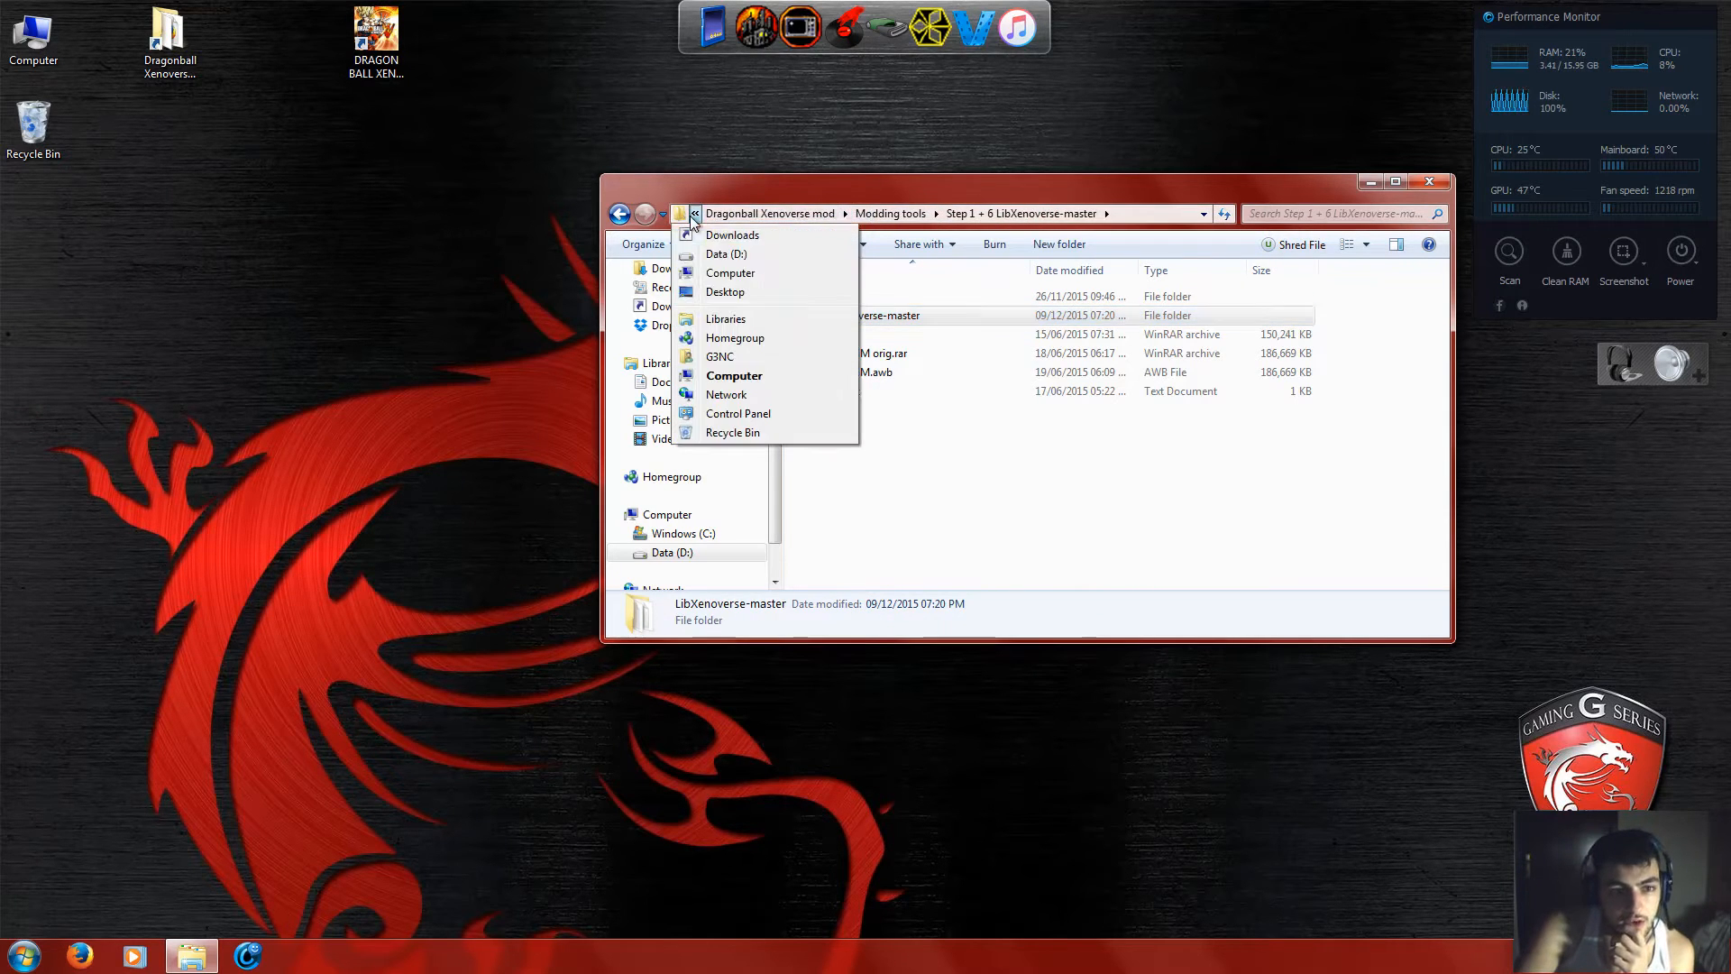
{"action": "left_click", "coordinate": [734, 375]}
{"action": "double_click", "coordinate": [1077, 319]}
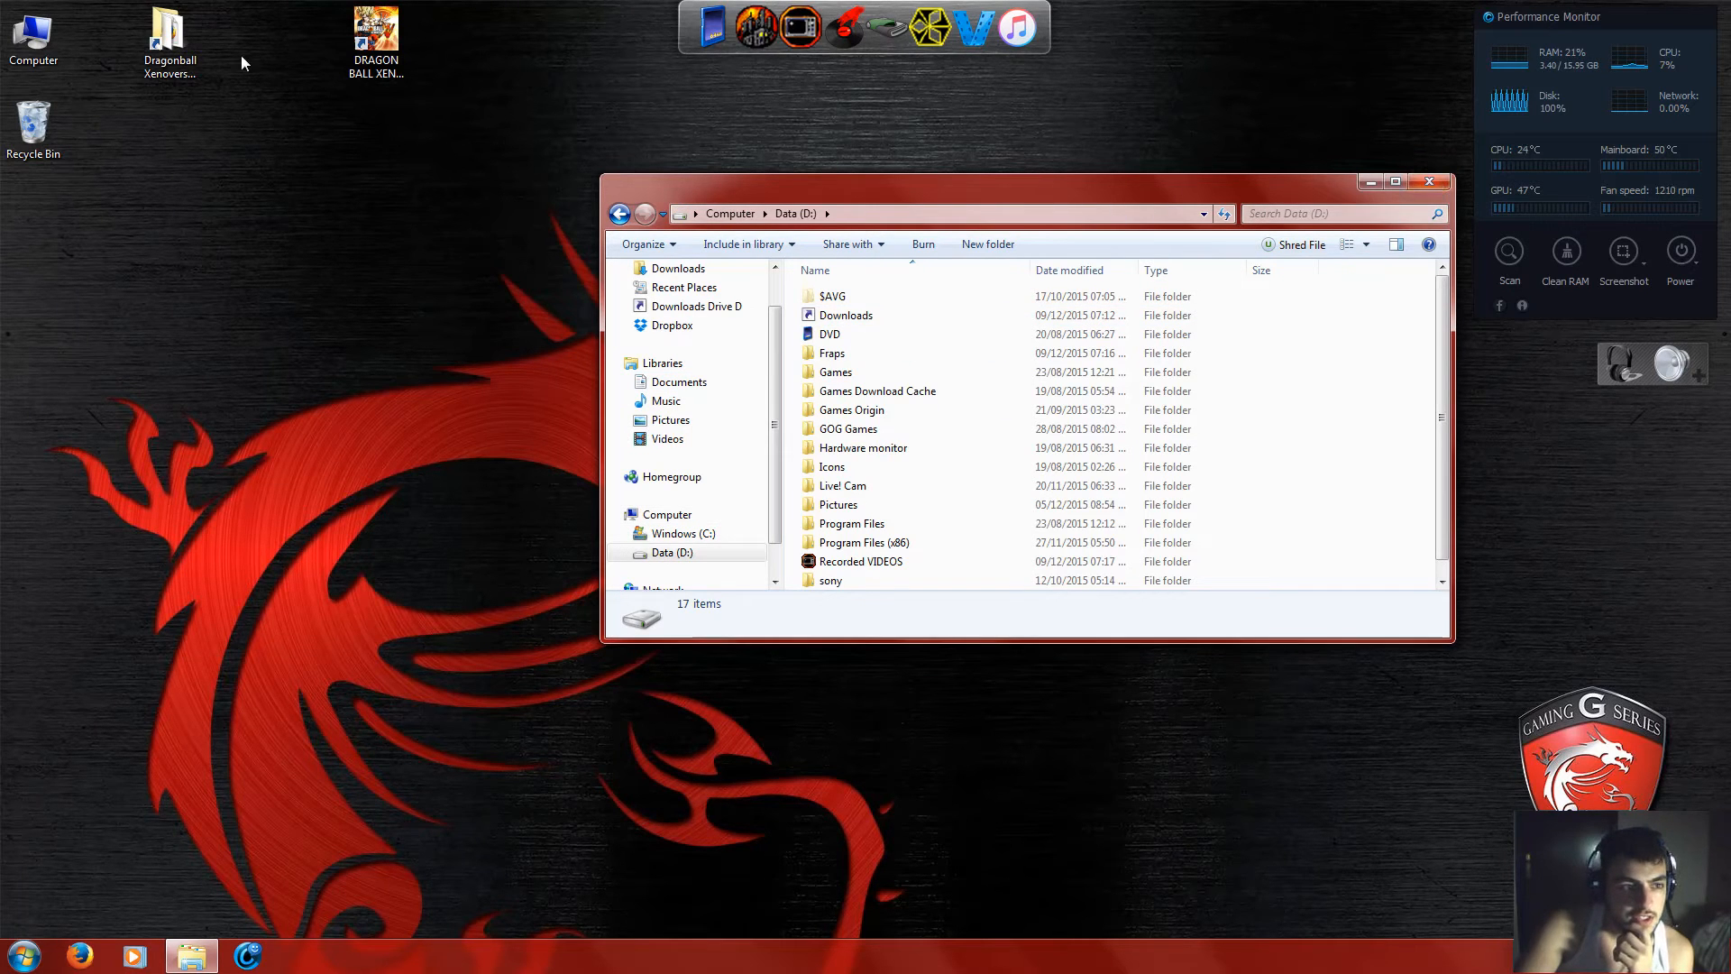
Open the eternity_tools folder inside Step 2 +5 eternity_tools in the Modding tools folder, checking its BIRD_BGM_extracted subfolder.
{"action": "double_click", "coordinate": [185, 41]}
{"action": "double_click", "coordinate": [879, 321]}
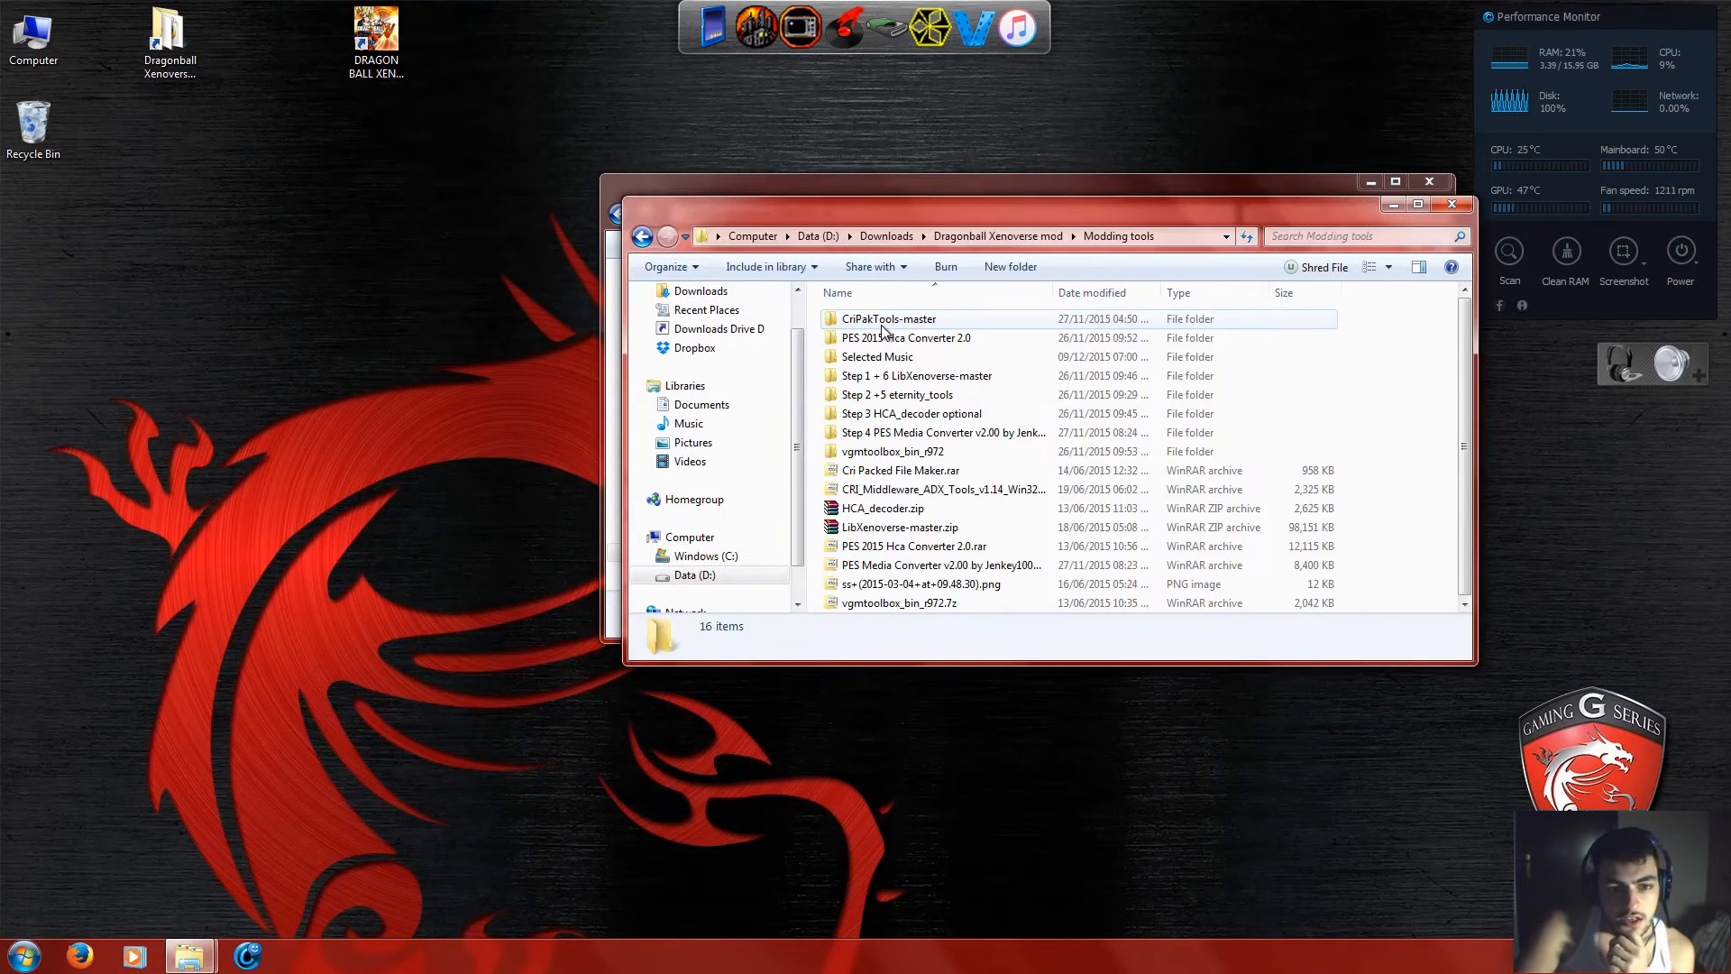
{"action": "double_click", "coordinate": [929, 396]}
{"action": "double_click", "coordinate": [910, 323]}
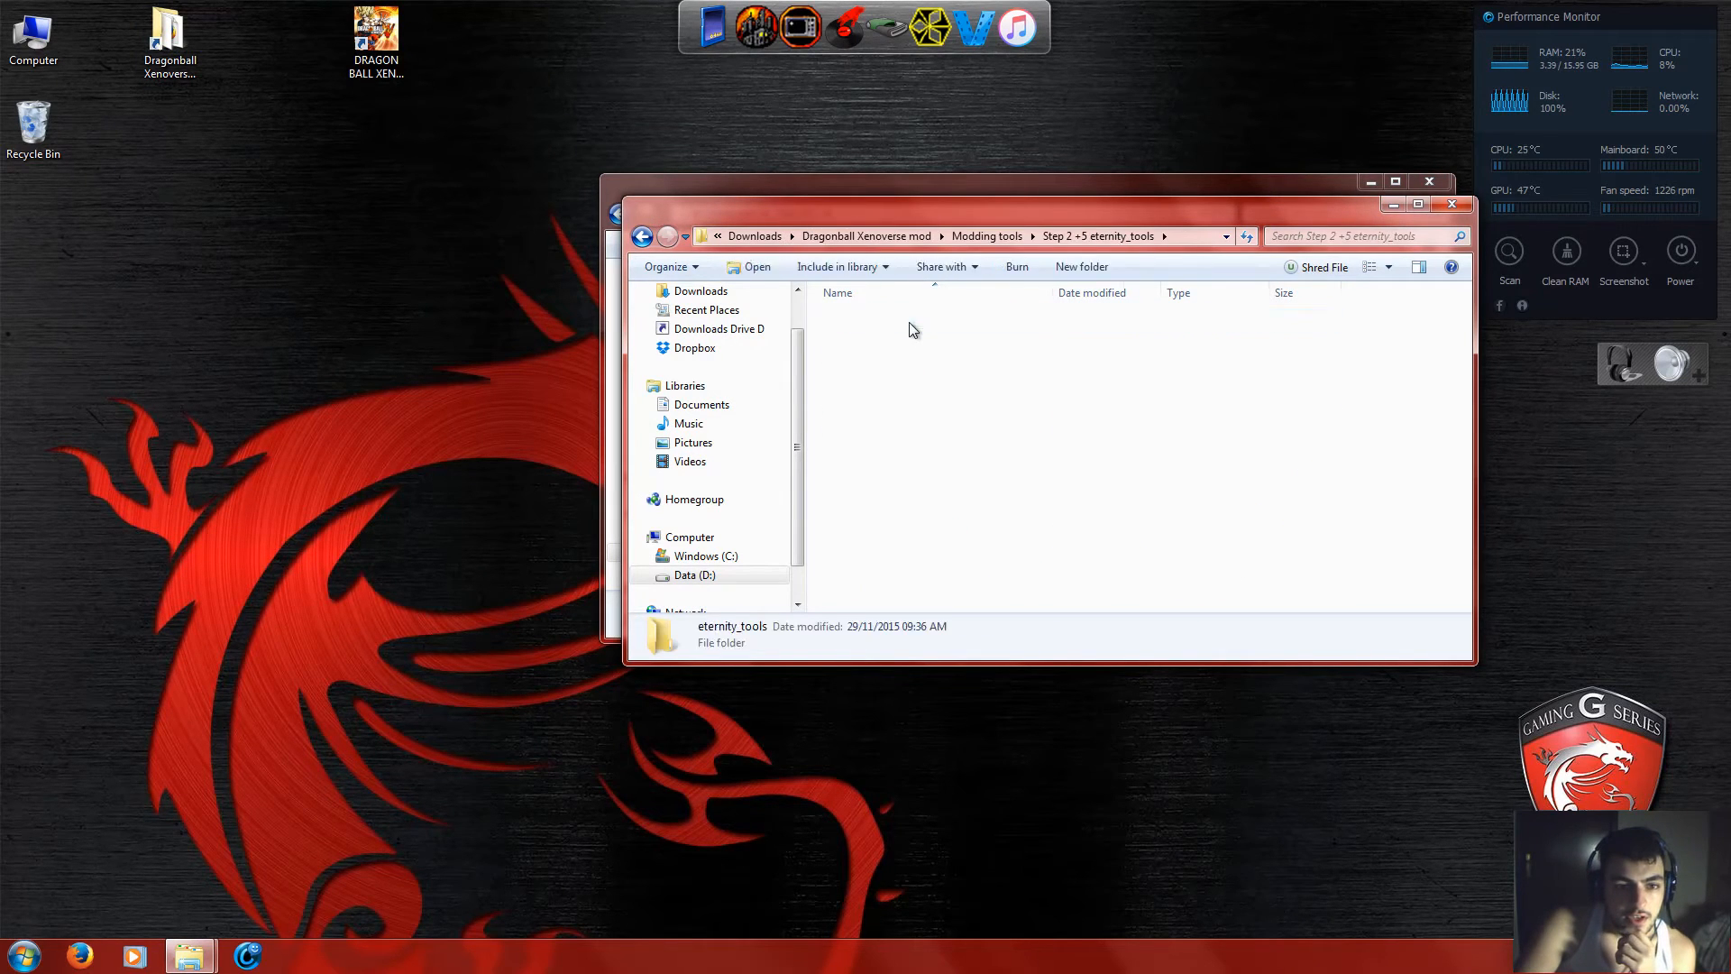
{"action": "left_click_drag", "start_coordinate": [966, 204], "coordinate": [1039, 431]}
{"action": "double_click", "coordinate": [1003, 528]}
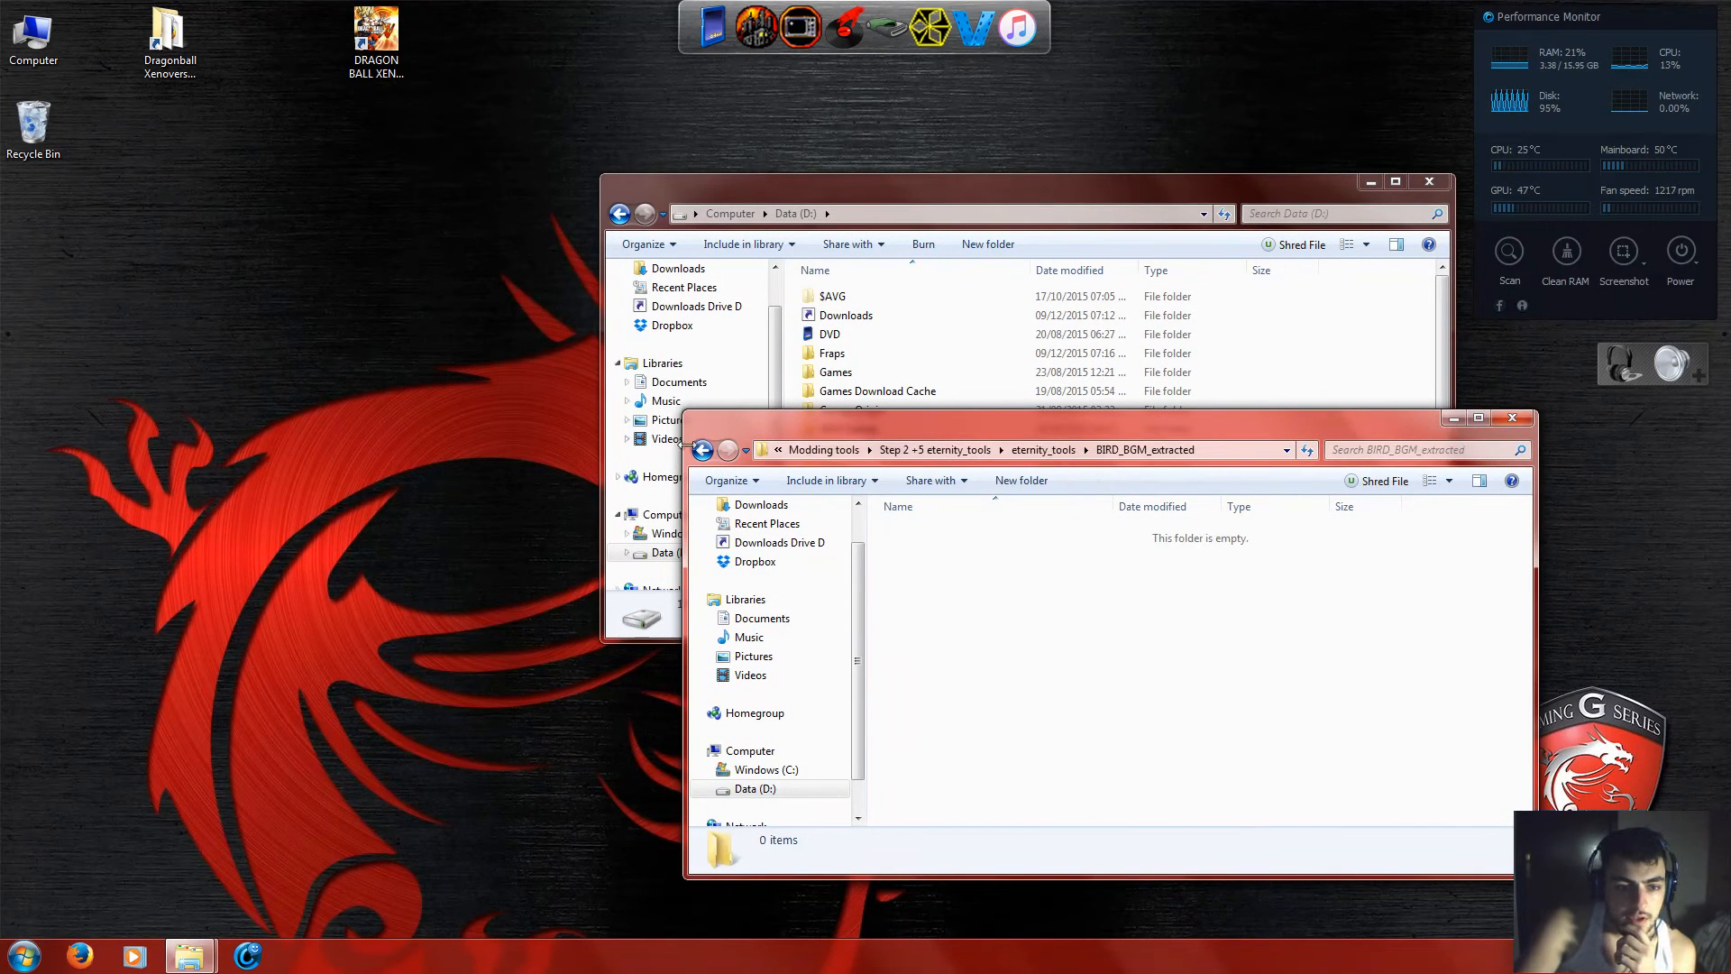
{"action": "left_click", "coordinate": [702, 455]}
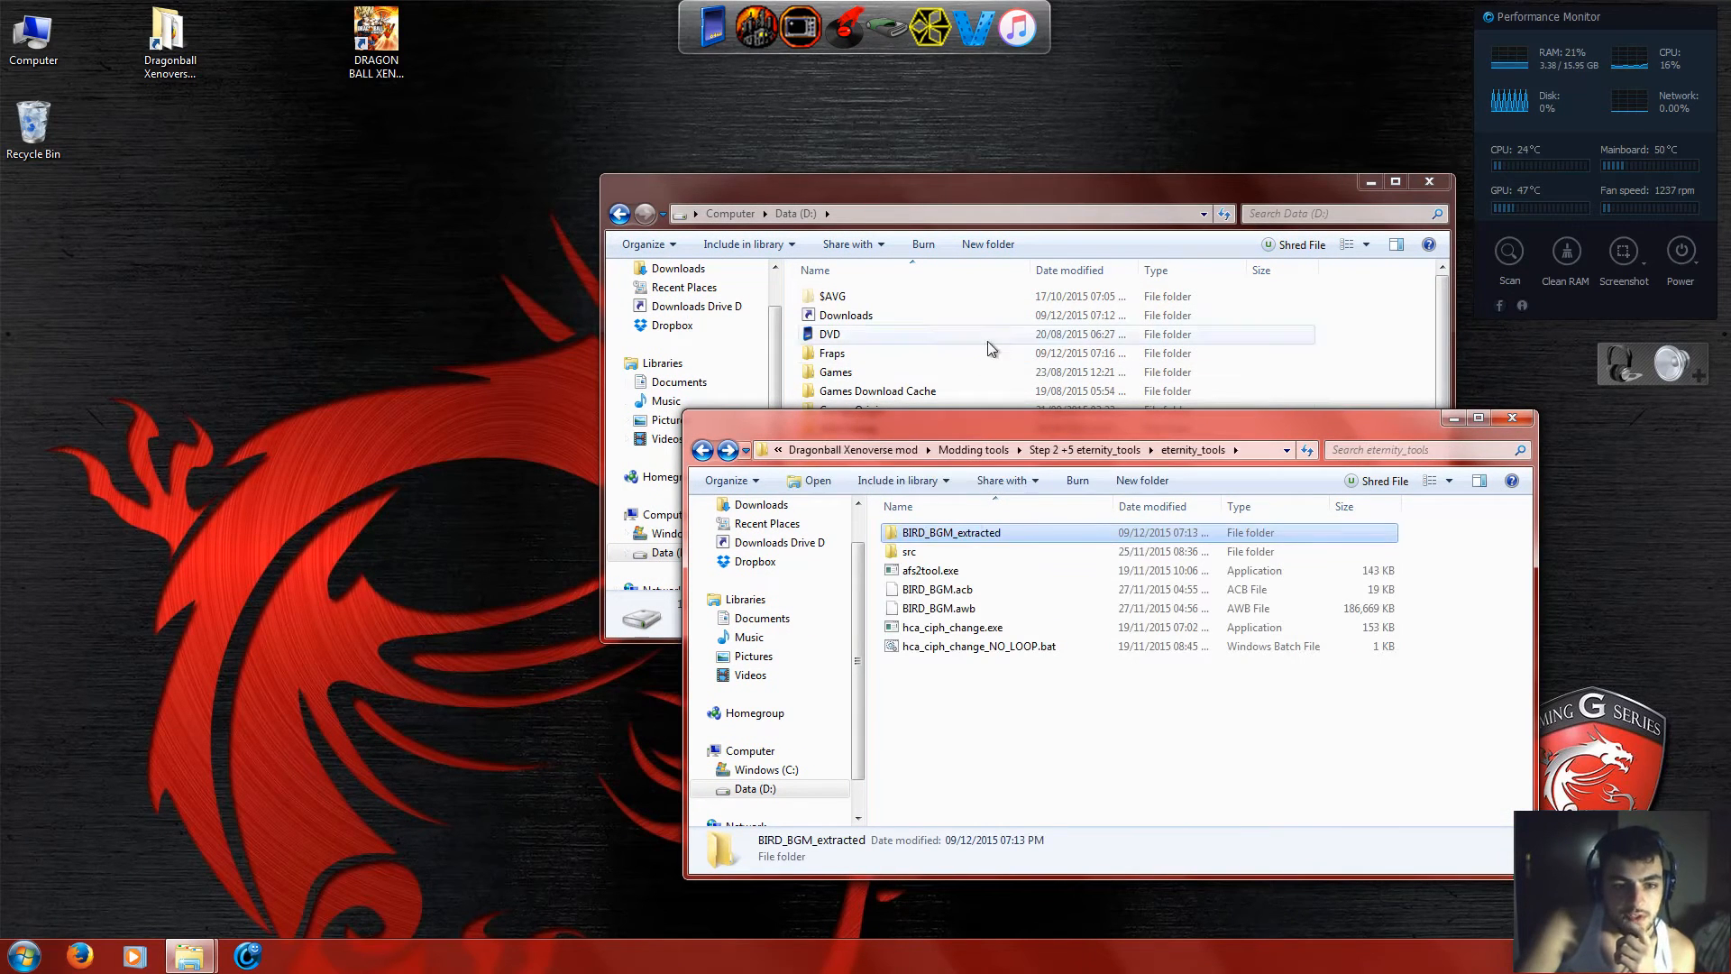
Paste the copied BIRD_BGM.awb into the eternity_tools folder, replacing the existing file.
{"action": "left_click", "coordinate": [933, 574]}
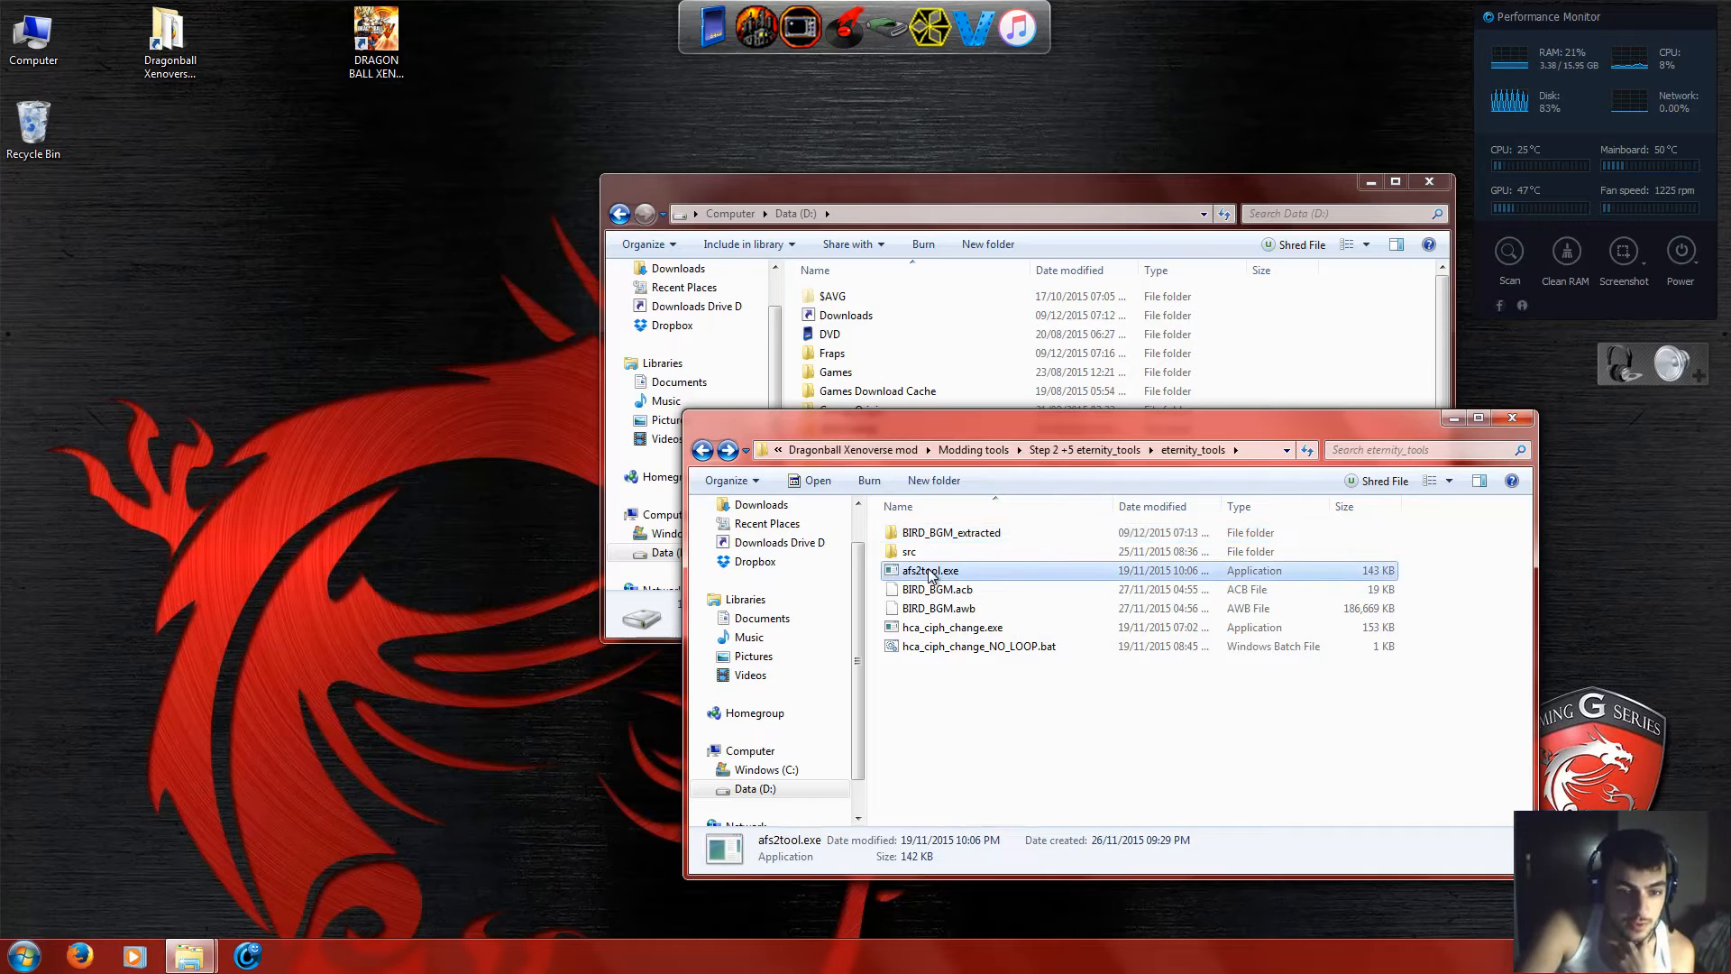
{"action": "left_click", "coordinate": [940, 611]}
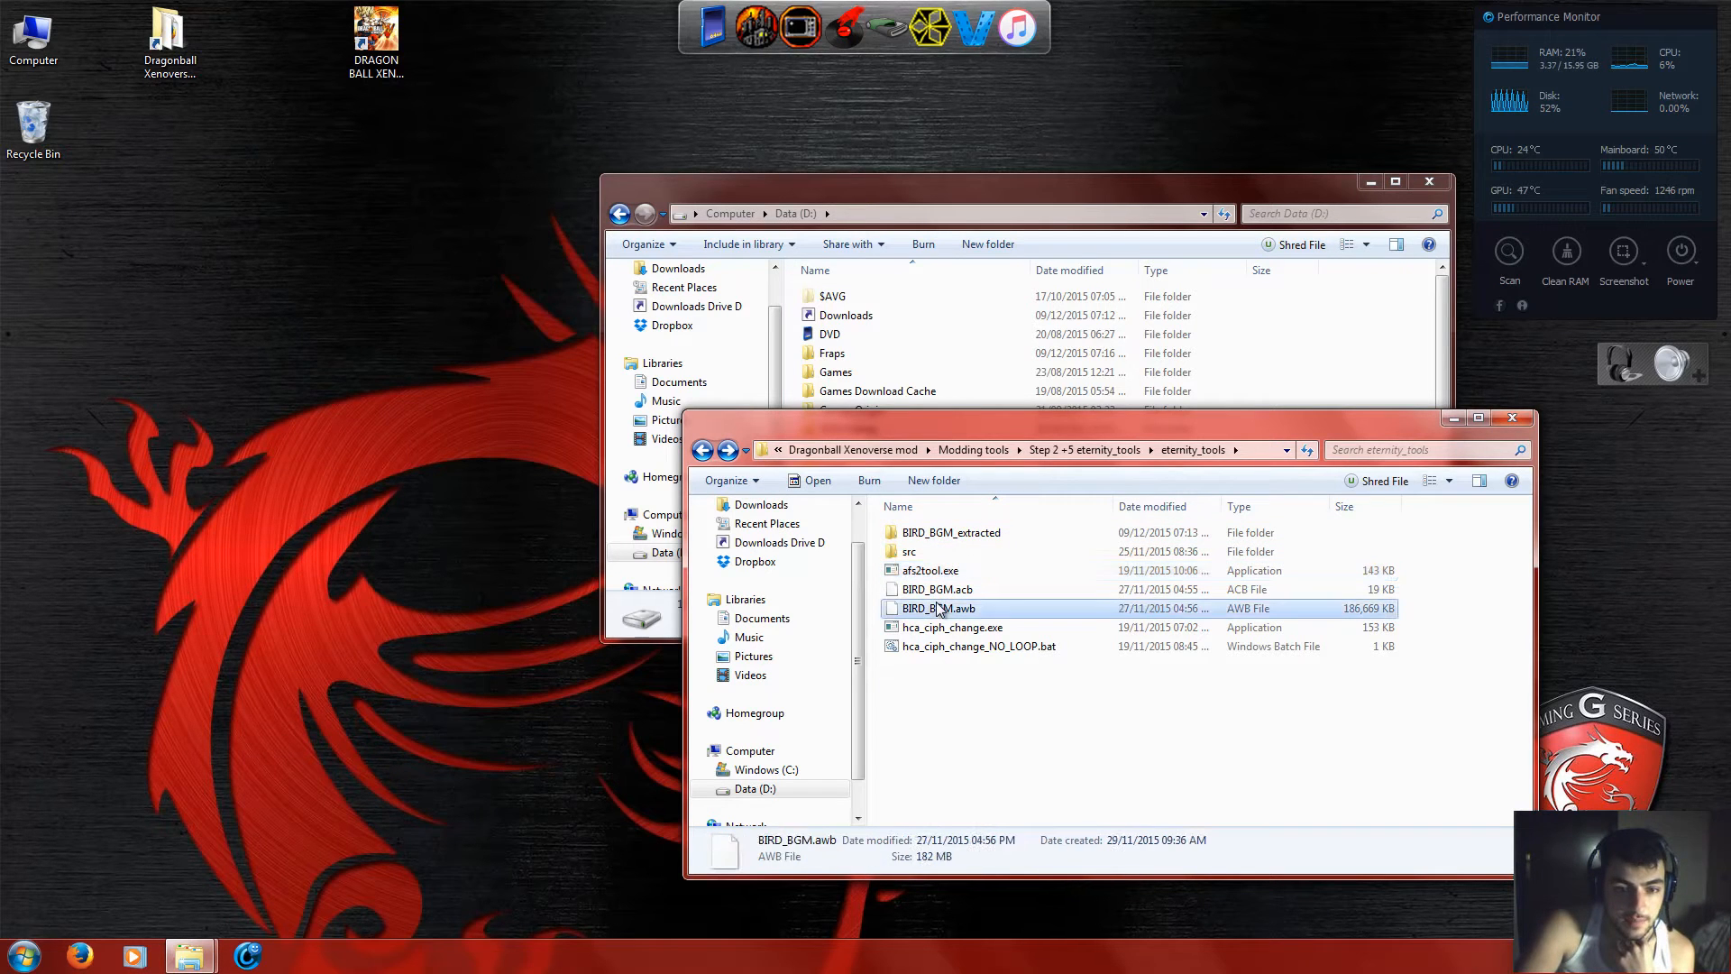
{"action": "right_click", "coordinate": [938, 741]}
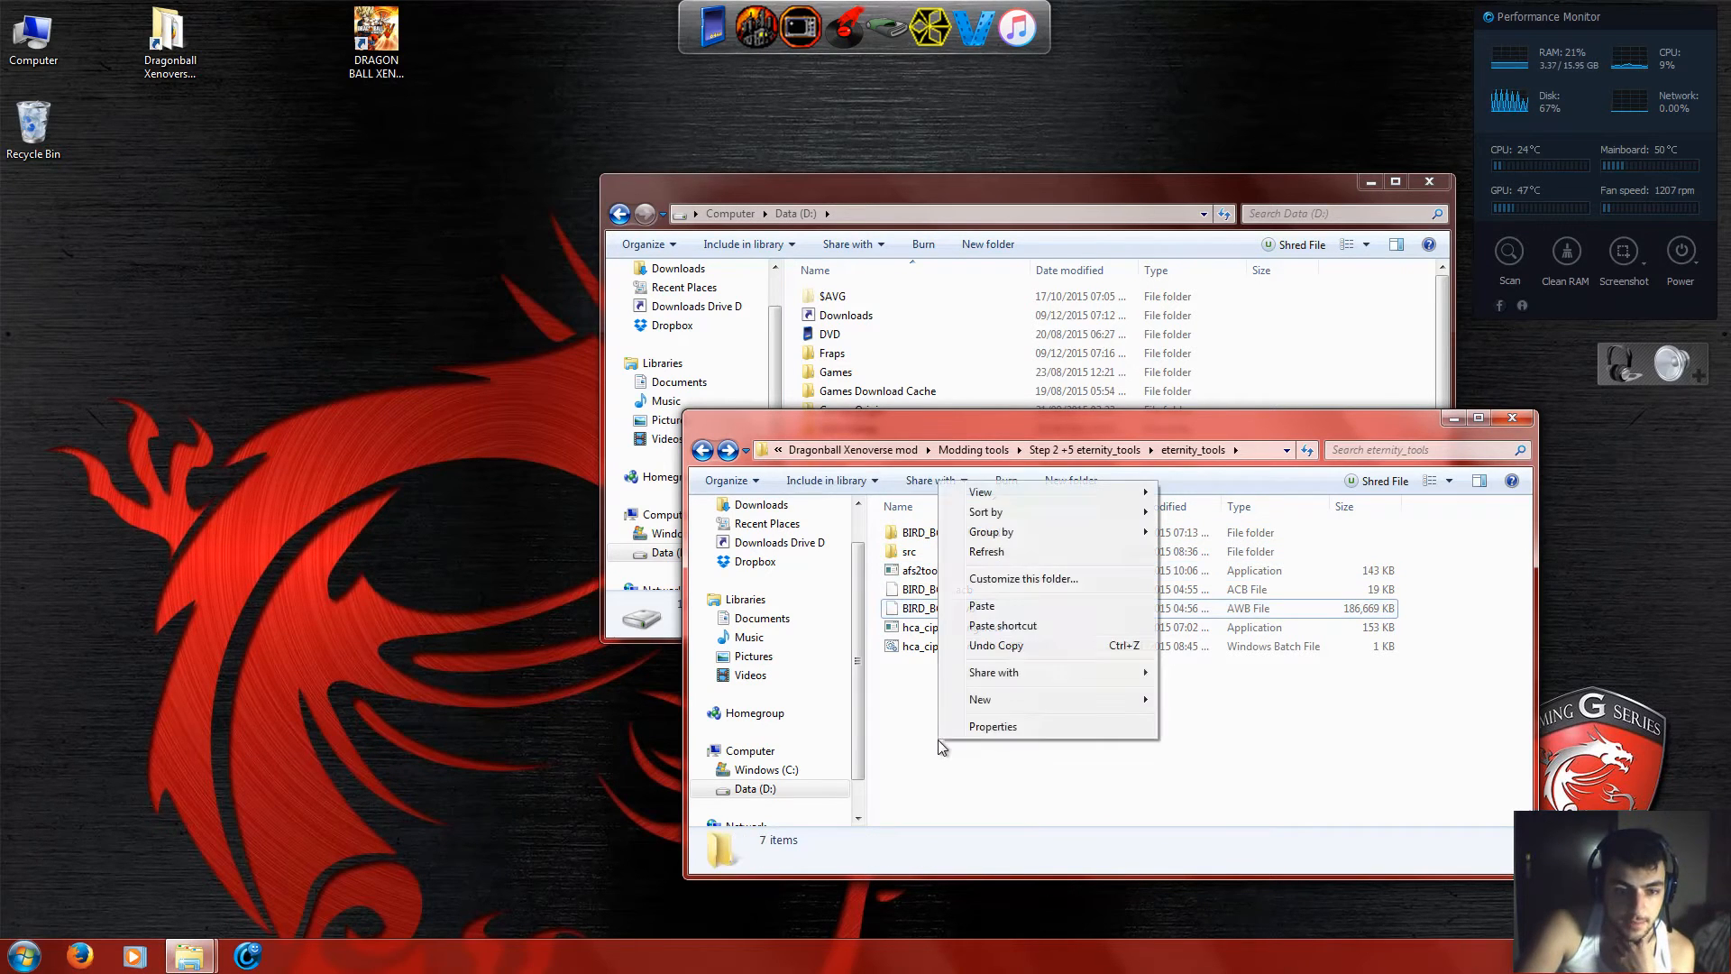
{"action": "left_click", "coordinate": [1013, 613]}
{"action": "left_click", "coordinate": [823, 397]}
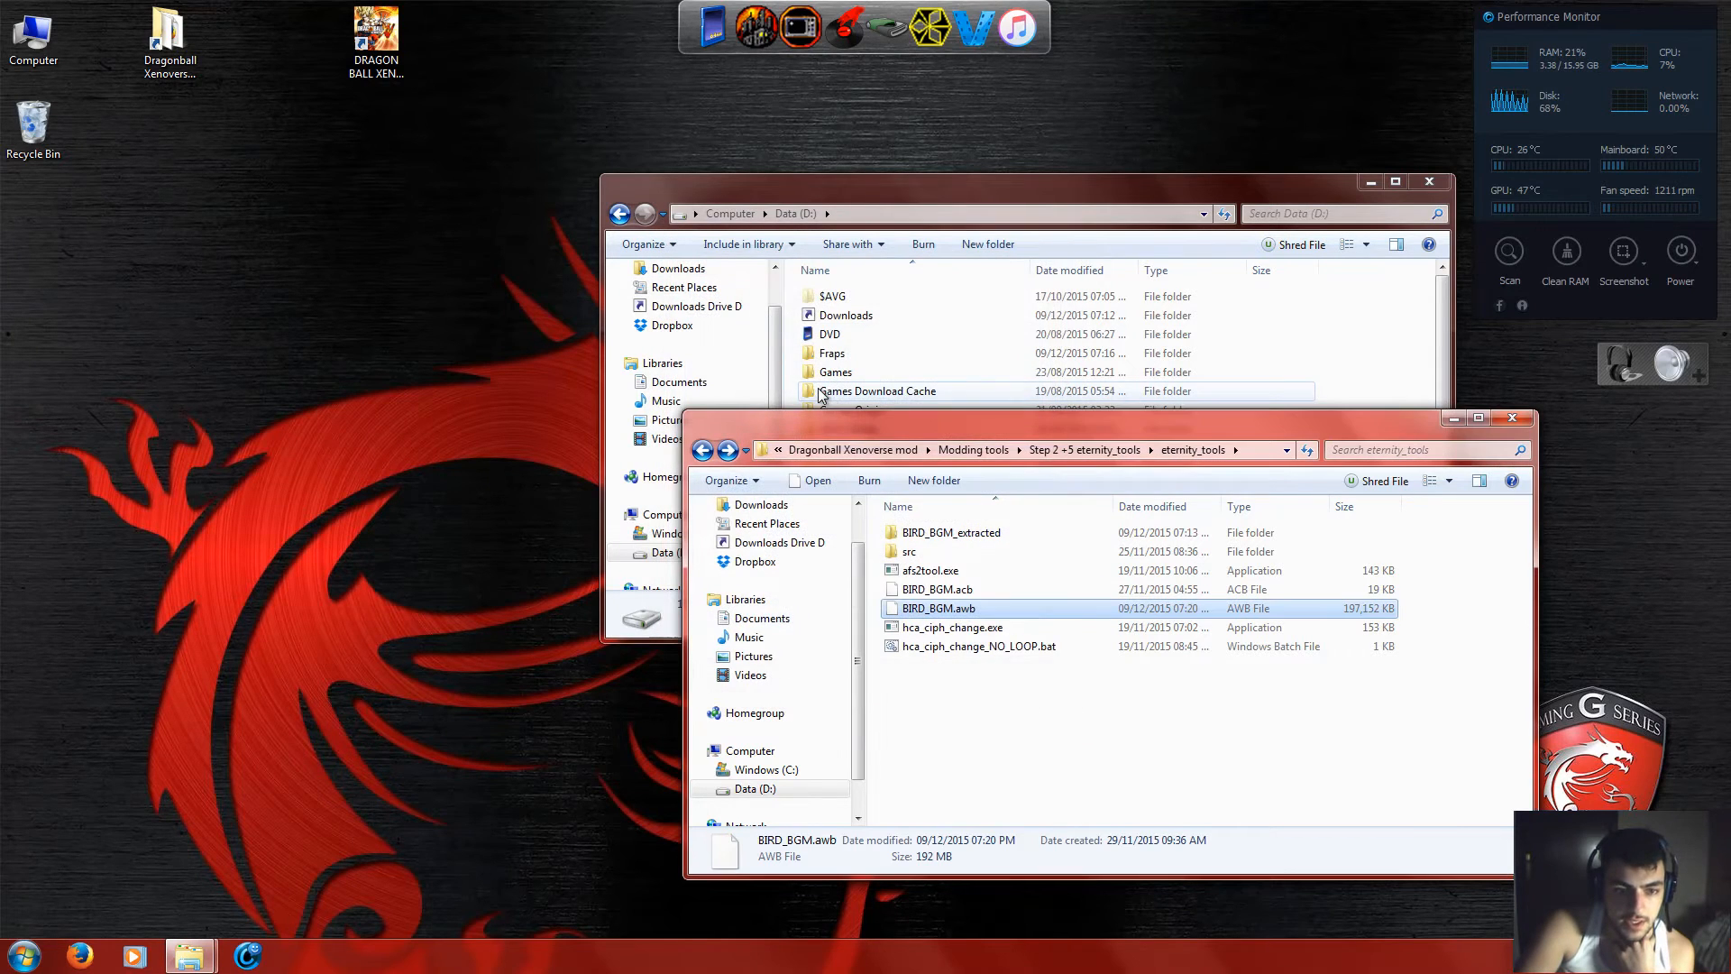
{"action": "left_click", "coordinate": [1430, 580]}
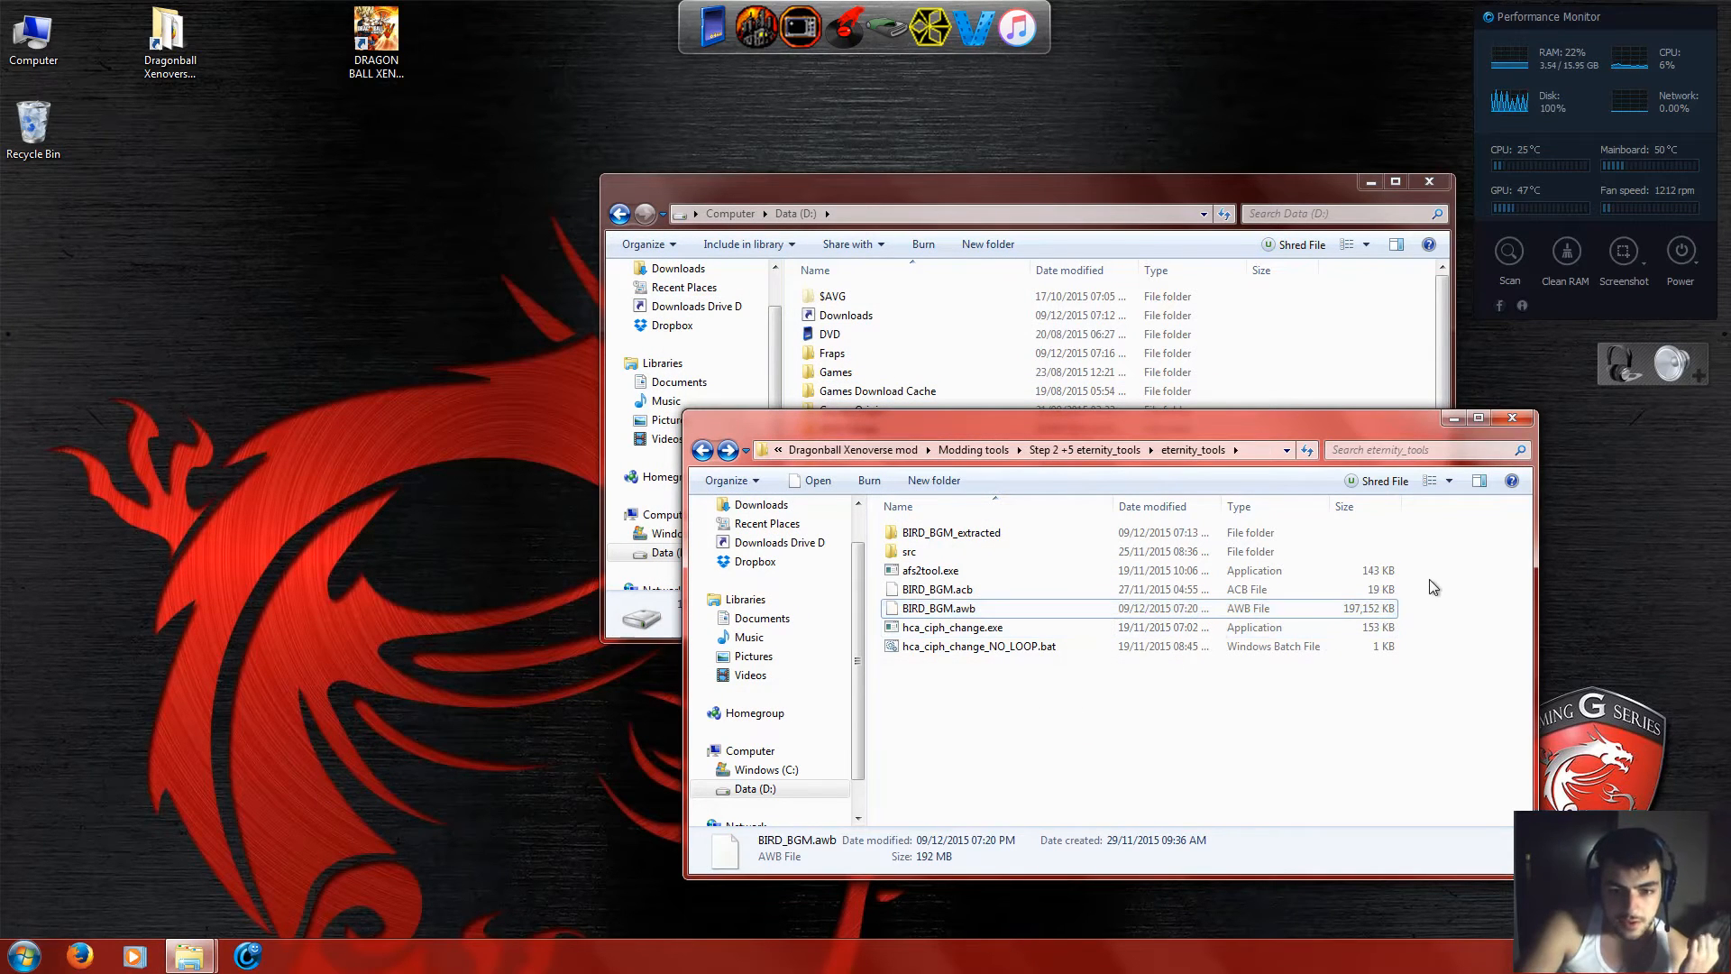
Extract BIRD_BGM.awb with afs2tool.exe, allowing the tool to run and closing its console when it finishes.
{"action": "left_click", "coordinate": [937, 607]}
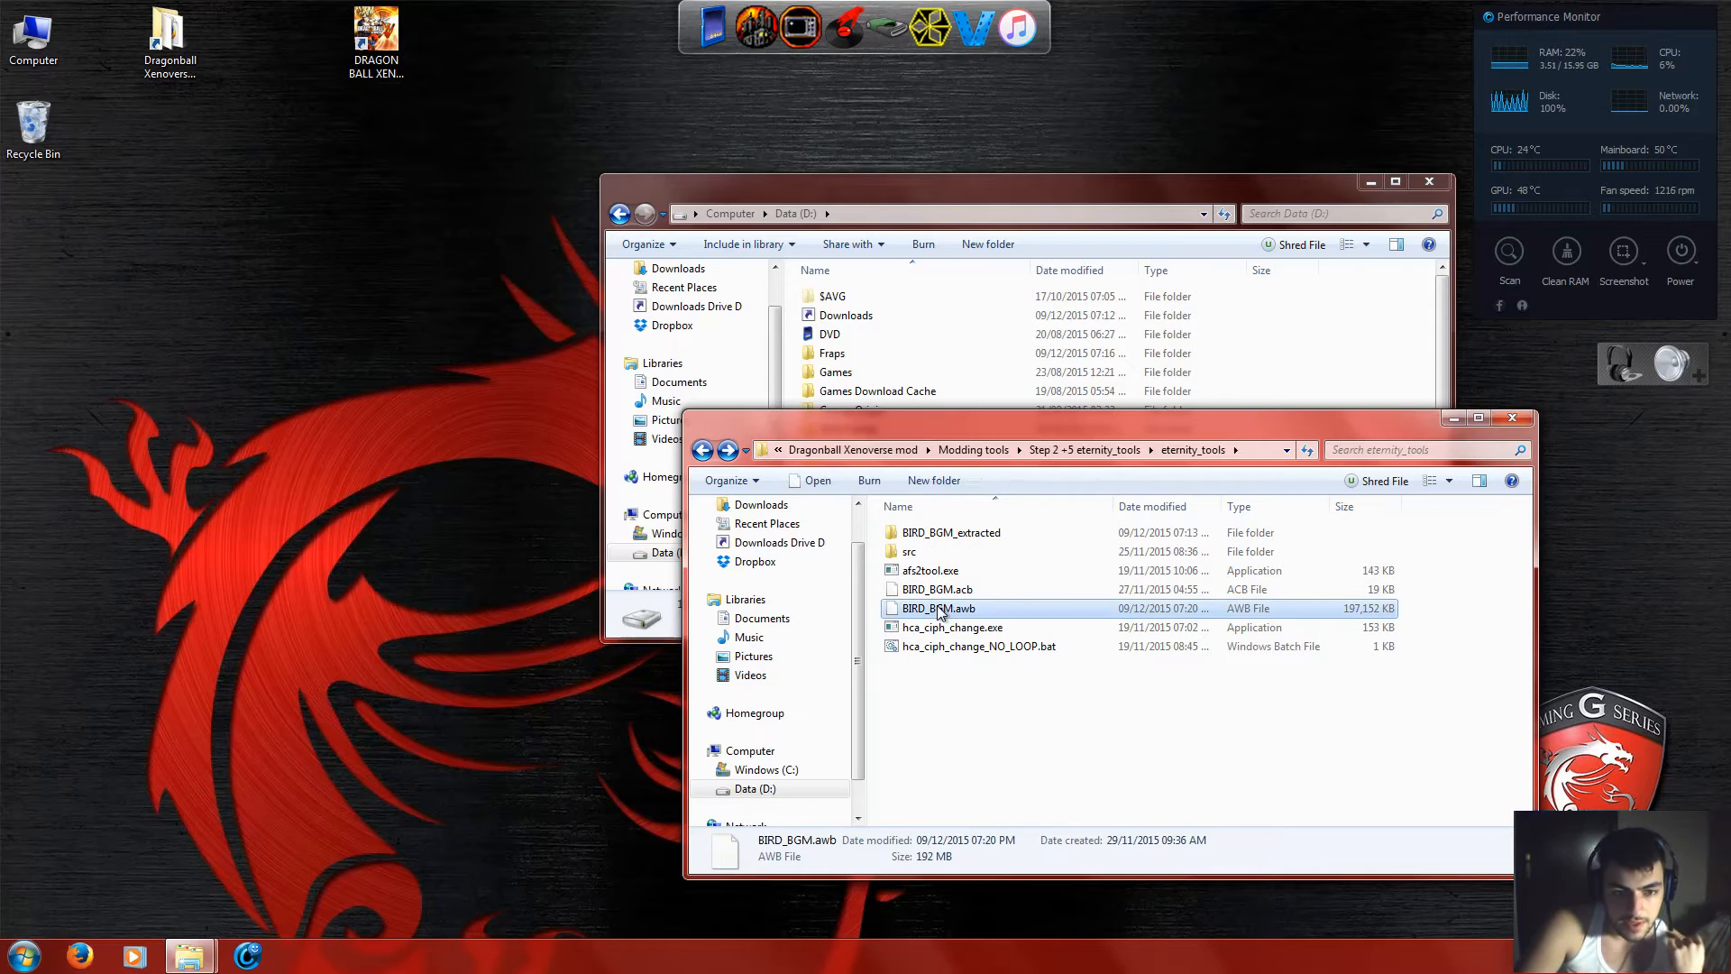
{"action": "left_click", "coordinate": [1437, 608]}
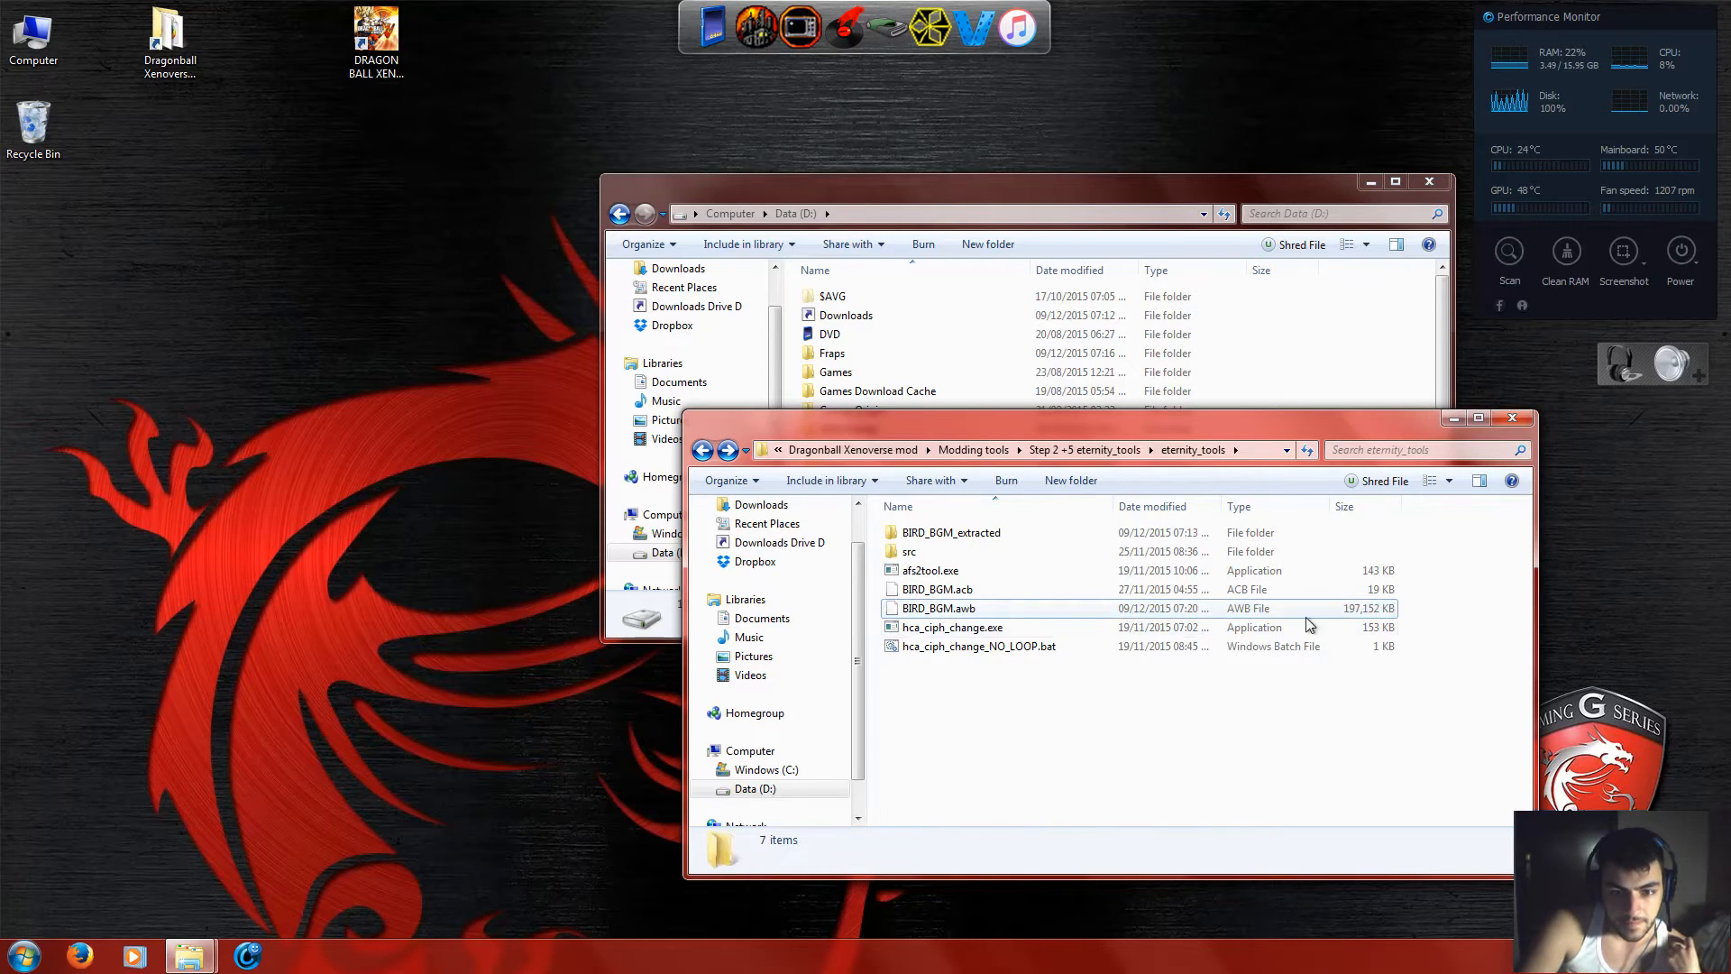
{"action": "left_click", "coordinate": [949, 615]}
{"action": "left_click_drag", "start_coordinate": [949, 616], "coordinate": [939, 572]}
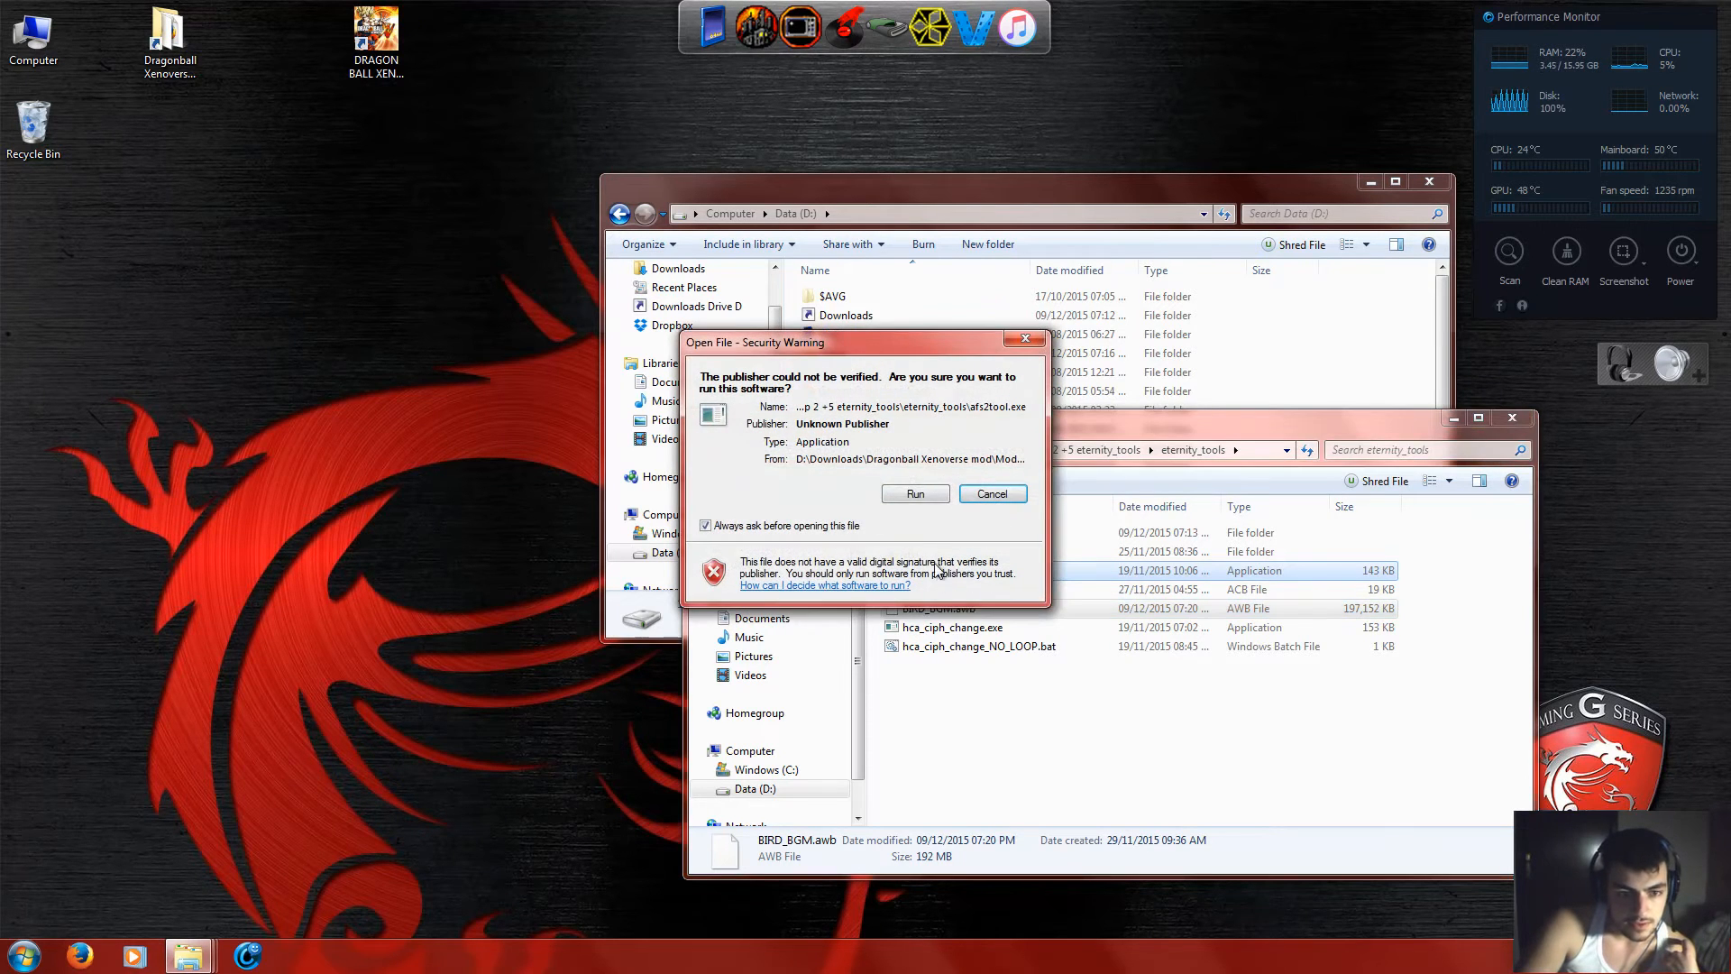
{"action": "left_click", "coordinate": [914, 495]}
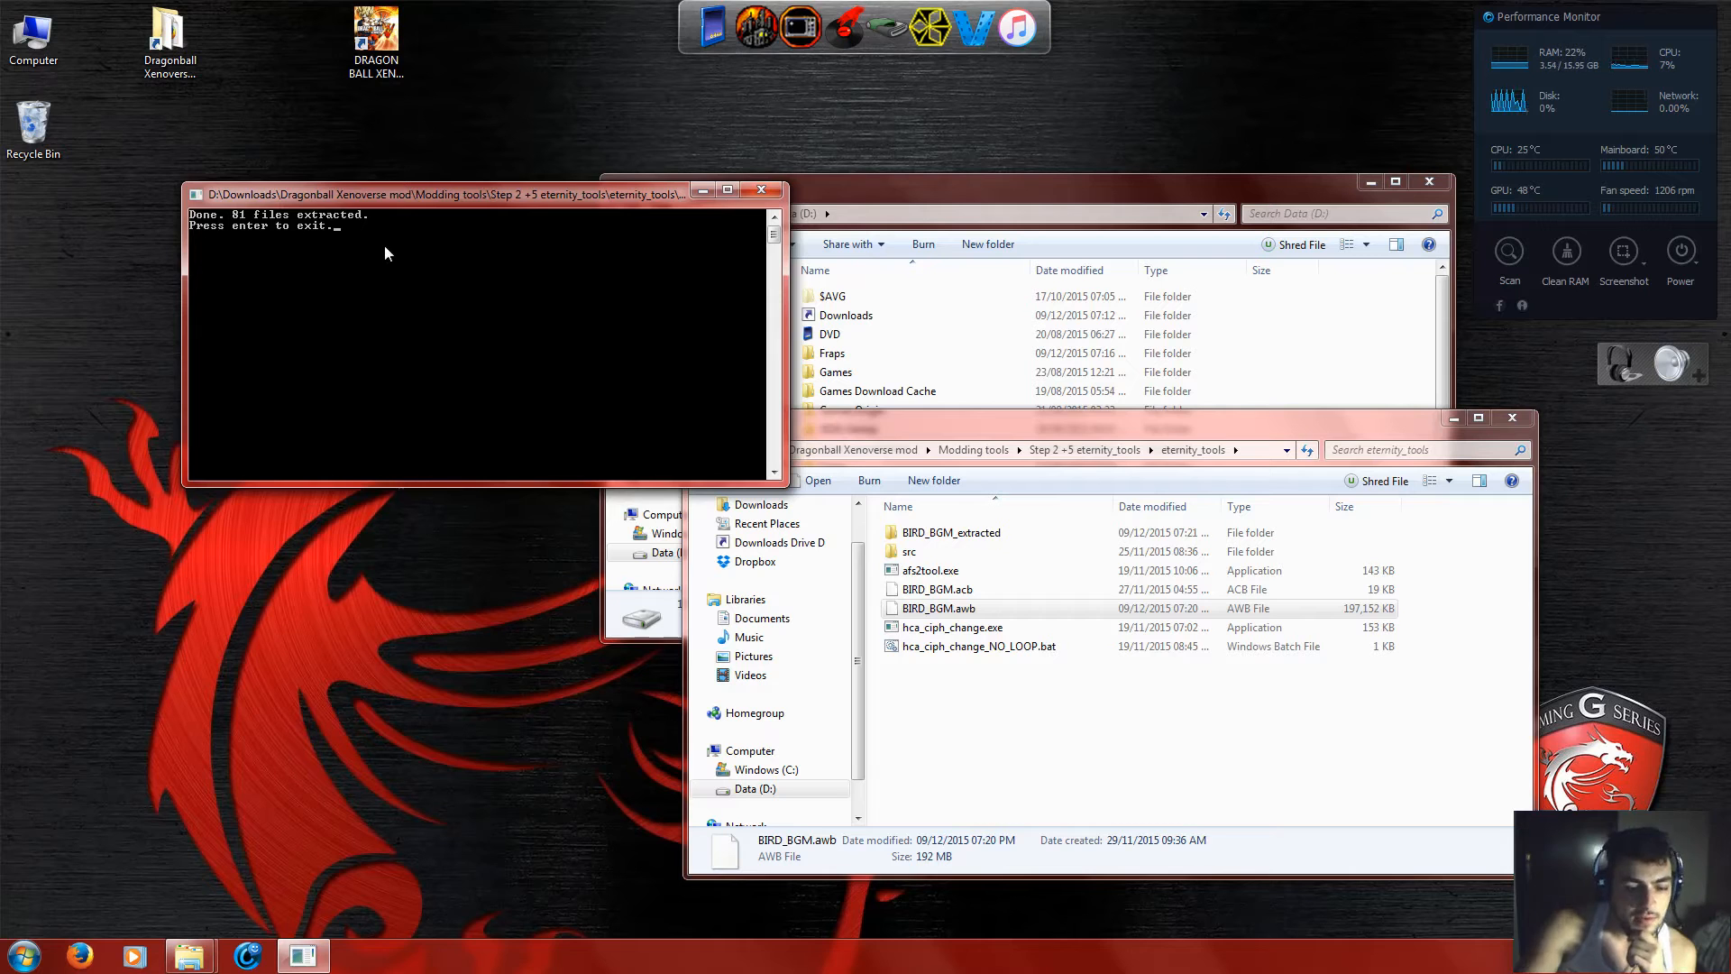
{"action": "key", "text": "Return"}
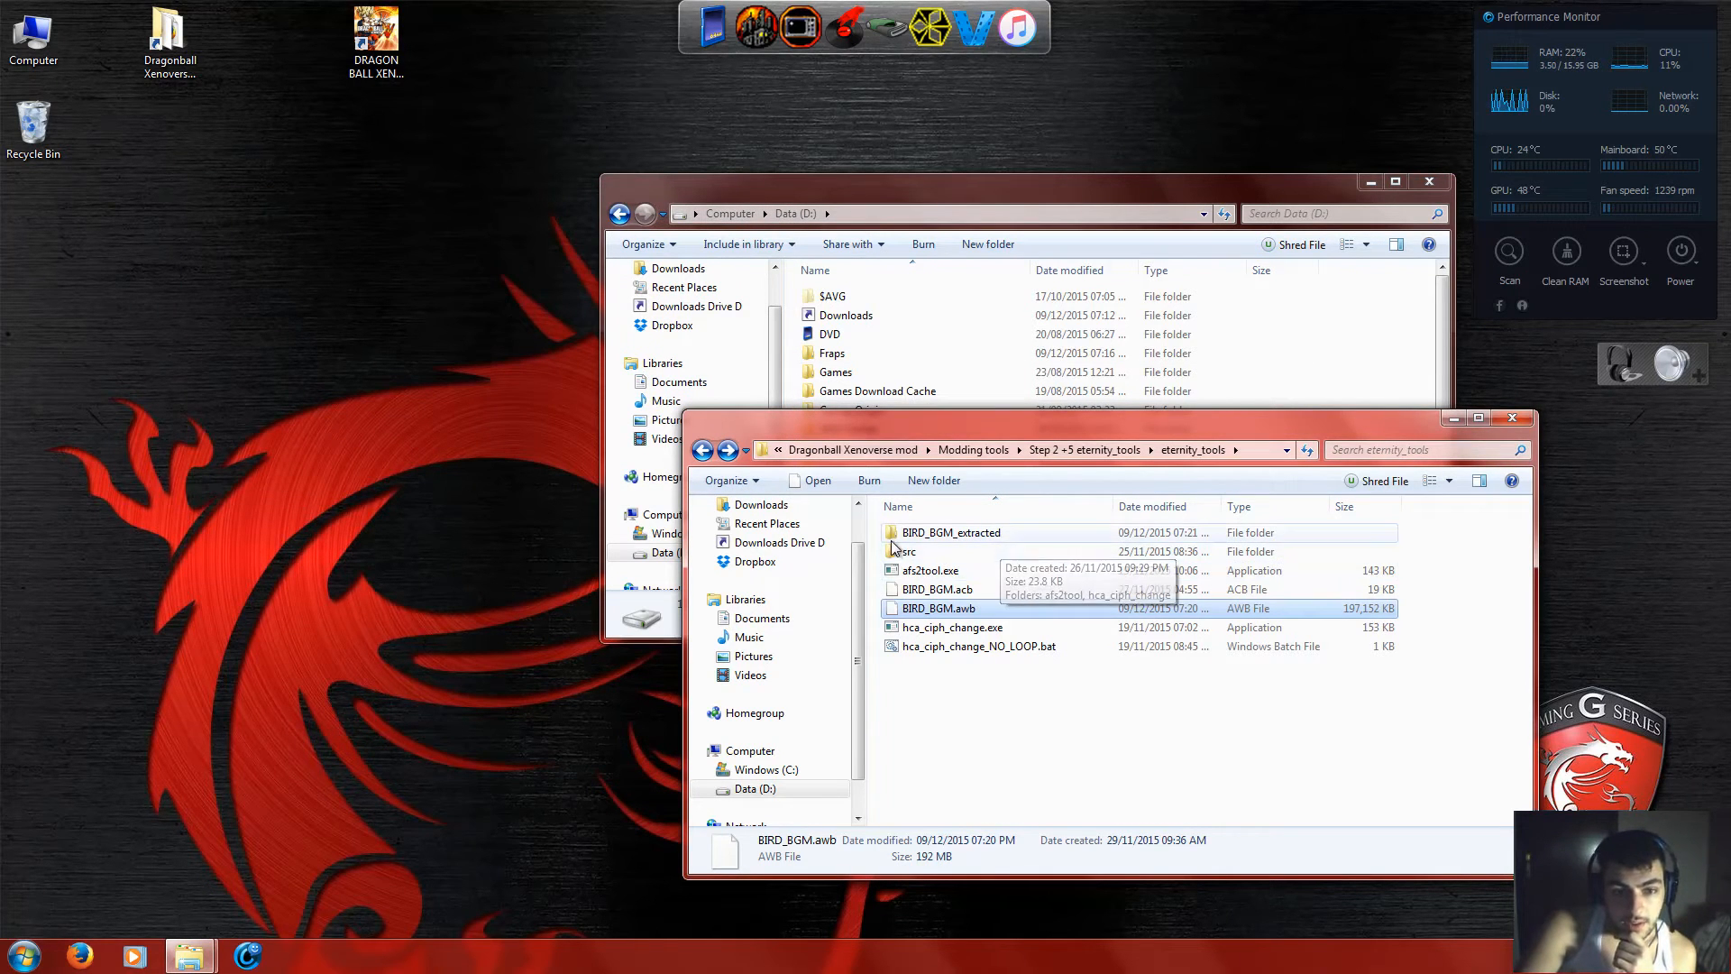
Open the BIRD_BGM_extracted folder and look through the extracted HCA files.
{"action": "double_click", "coordinate": [999, 536]}
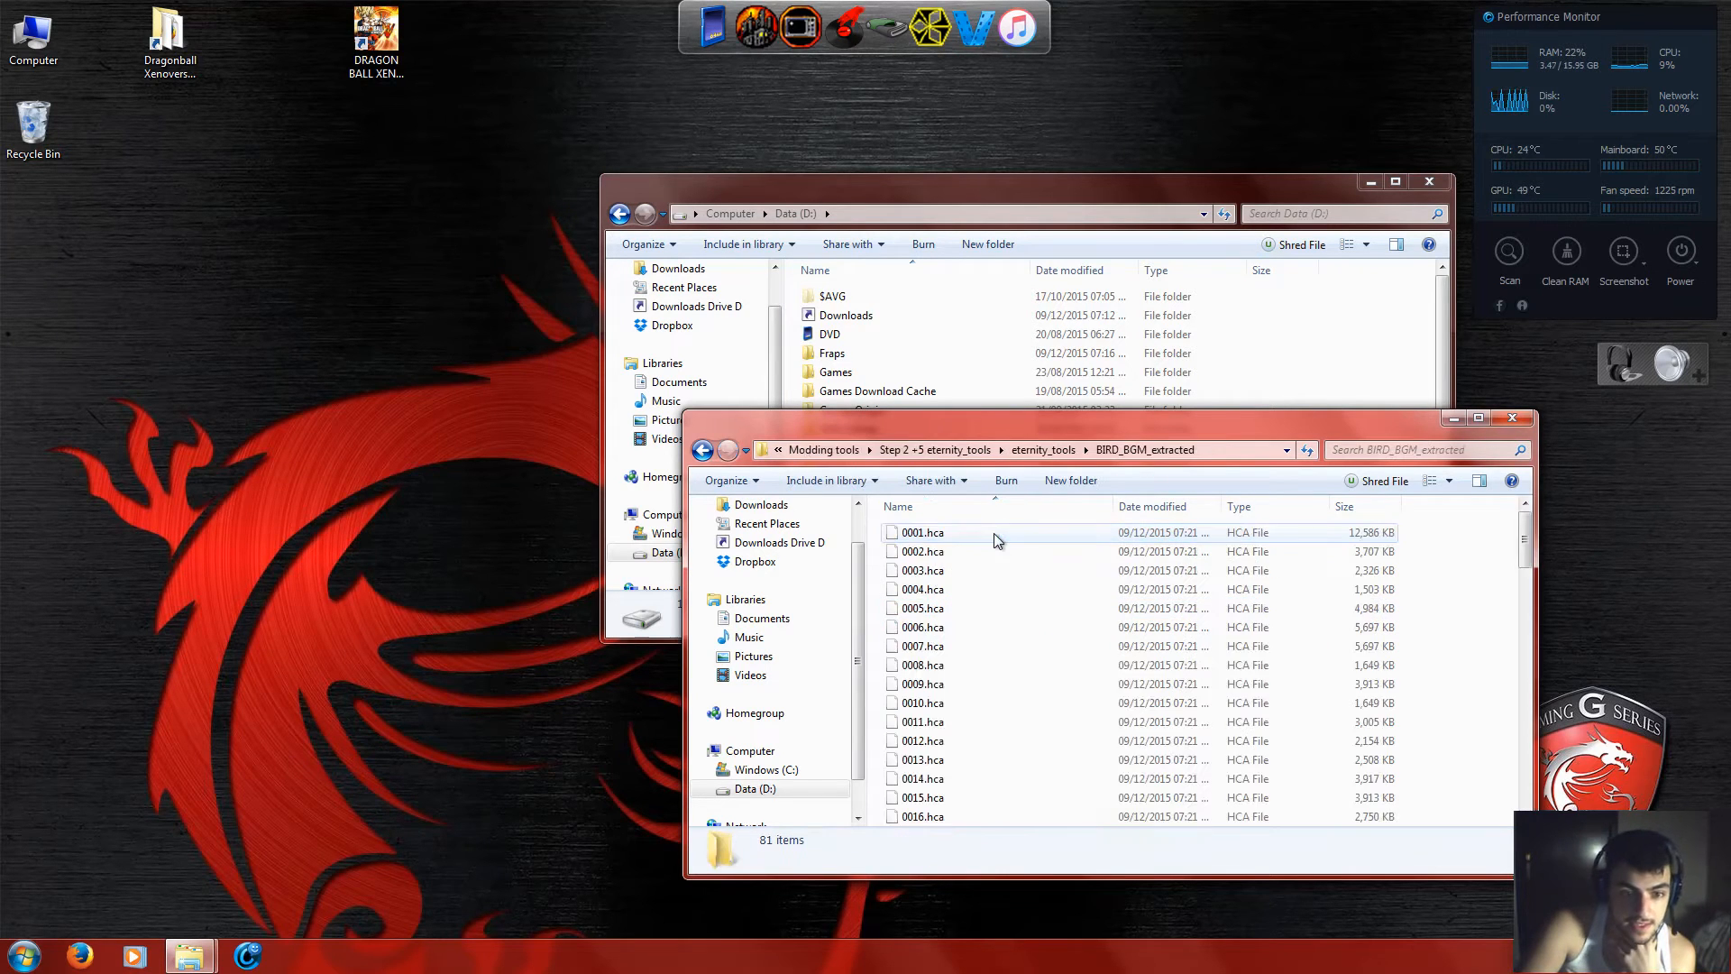
{"action": "scroll", "coordinate": [1332, 671], "scroll_direction": "down", "scroll_amount": 5}
{"action": "scroll", "coordinate": [1172, 703], "scroll_direction": "down", "scroll_amount": 17}
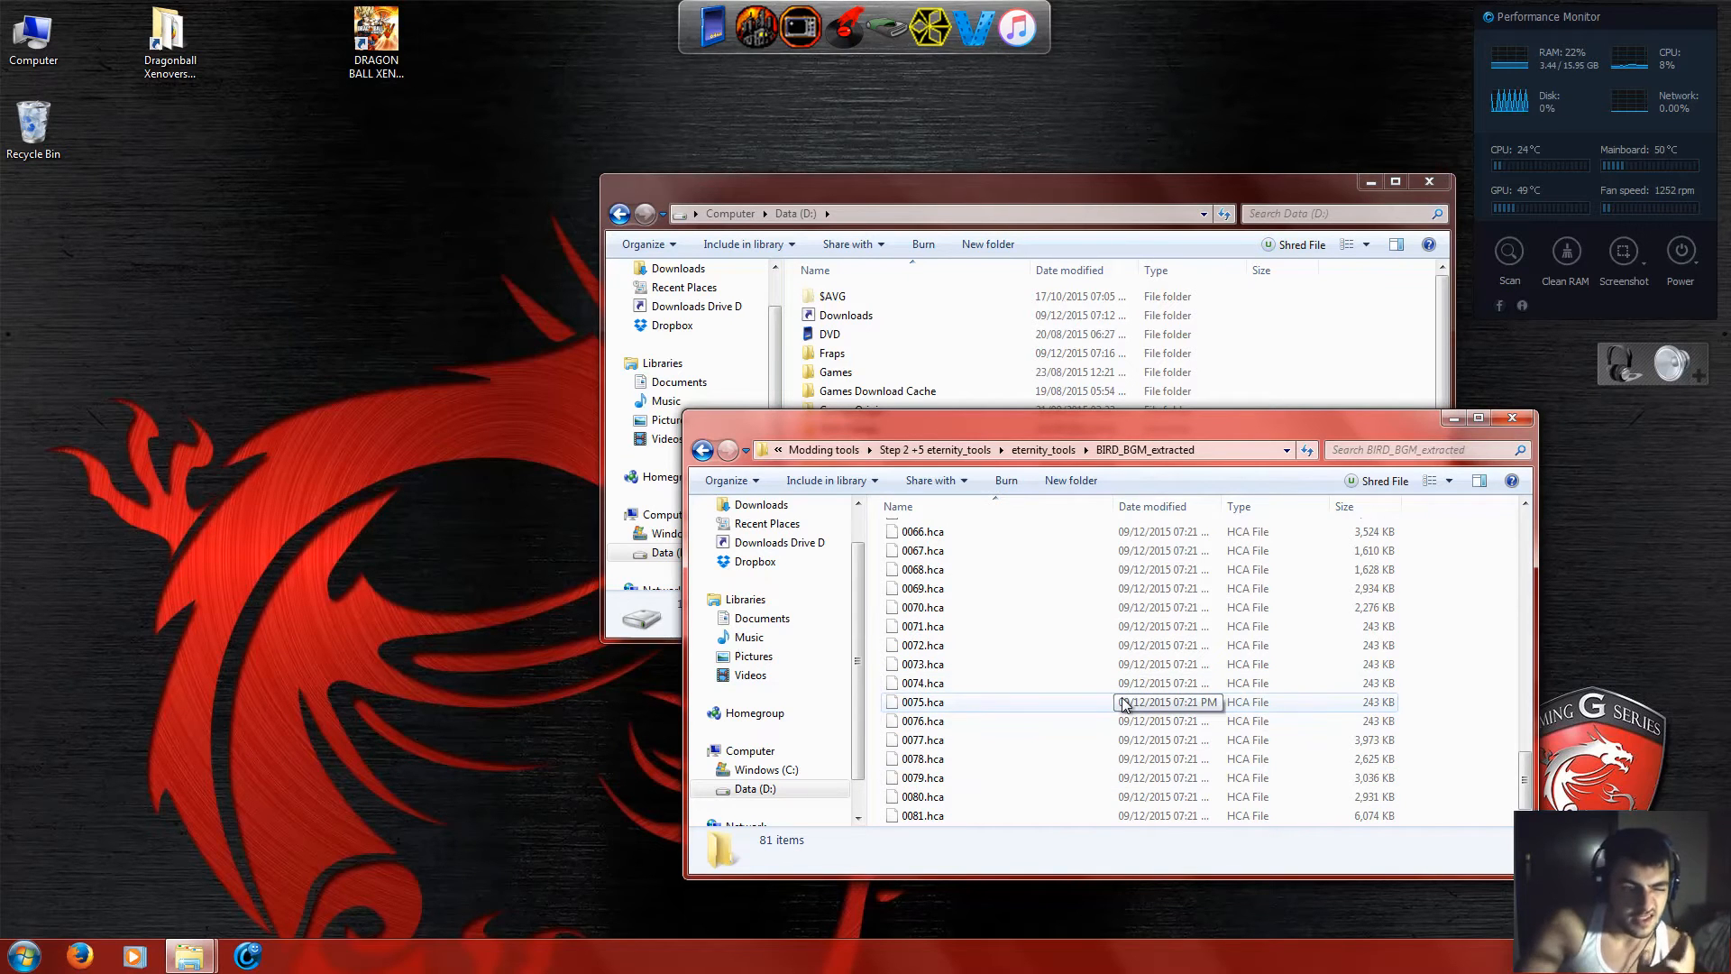
{"action": "scroll", "coordinate": [1125, 704], "scroll_direction": "up", "scroll_amount": 20}
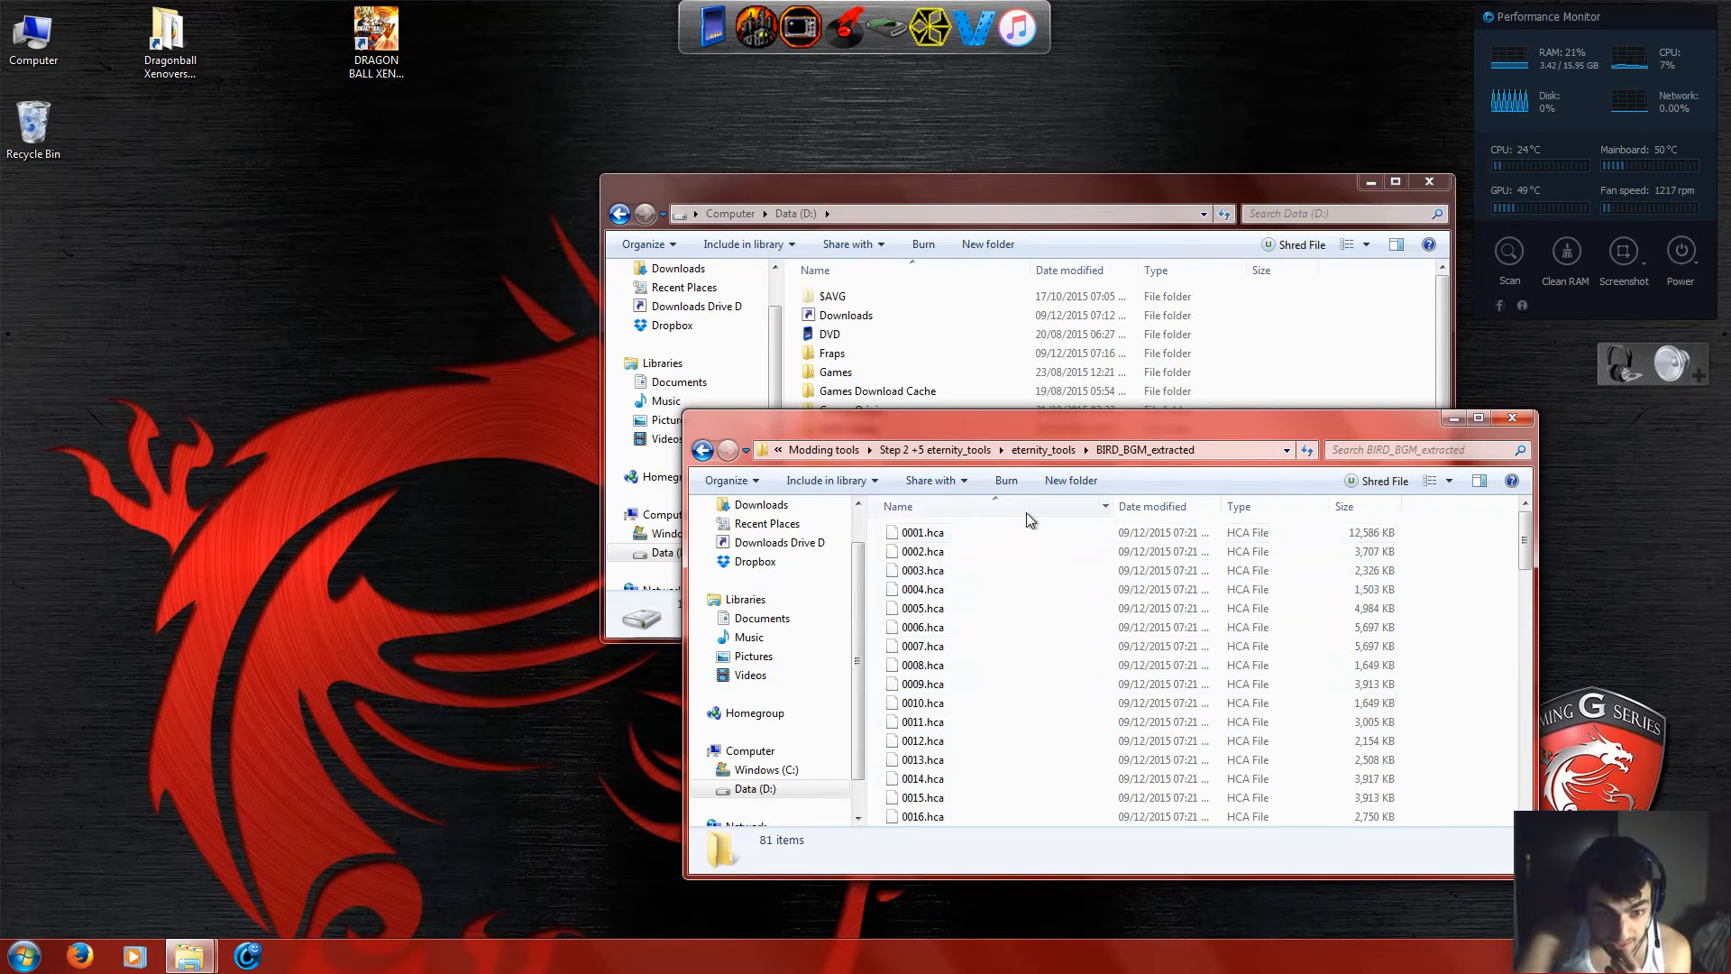
{"action": "left_click_drag", "start_coordinate": [1426, 522], "coordinate": [1241, 965]}
{"action": "scroll", "coordinate": [1031, 755], "scroll_direction": "up", "scroll_amount": 20}
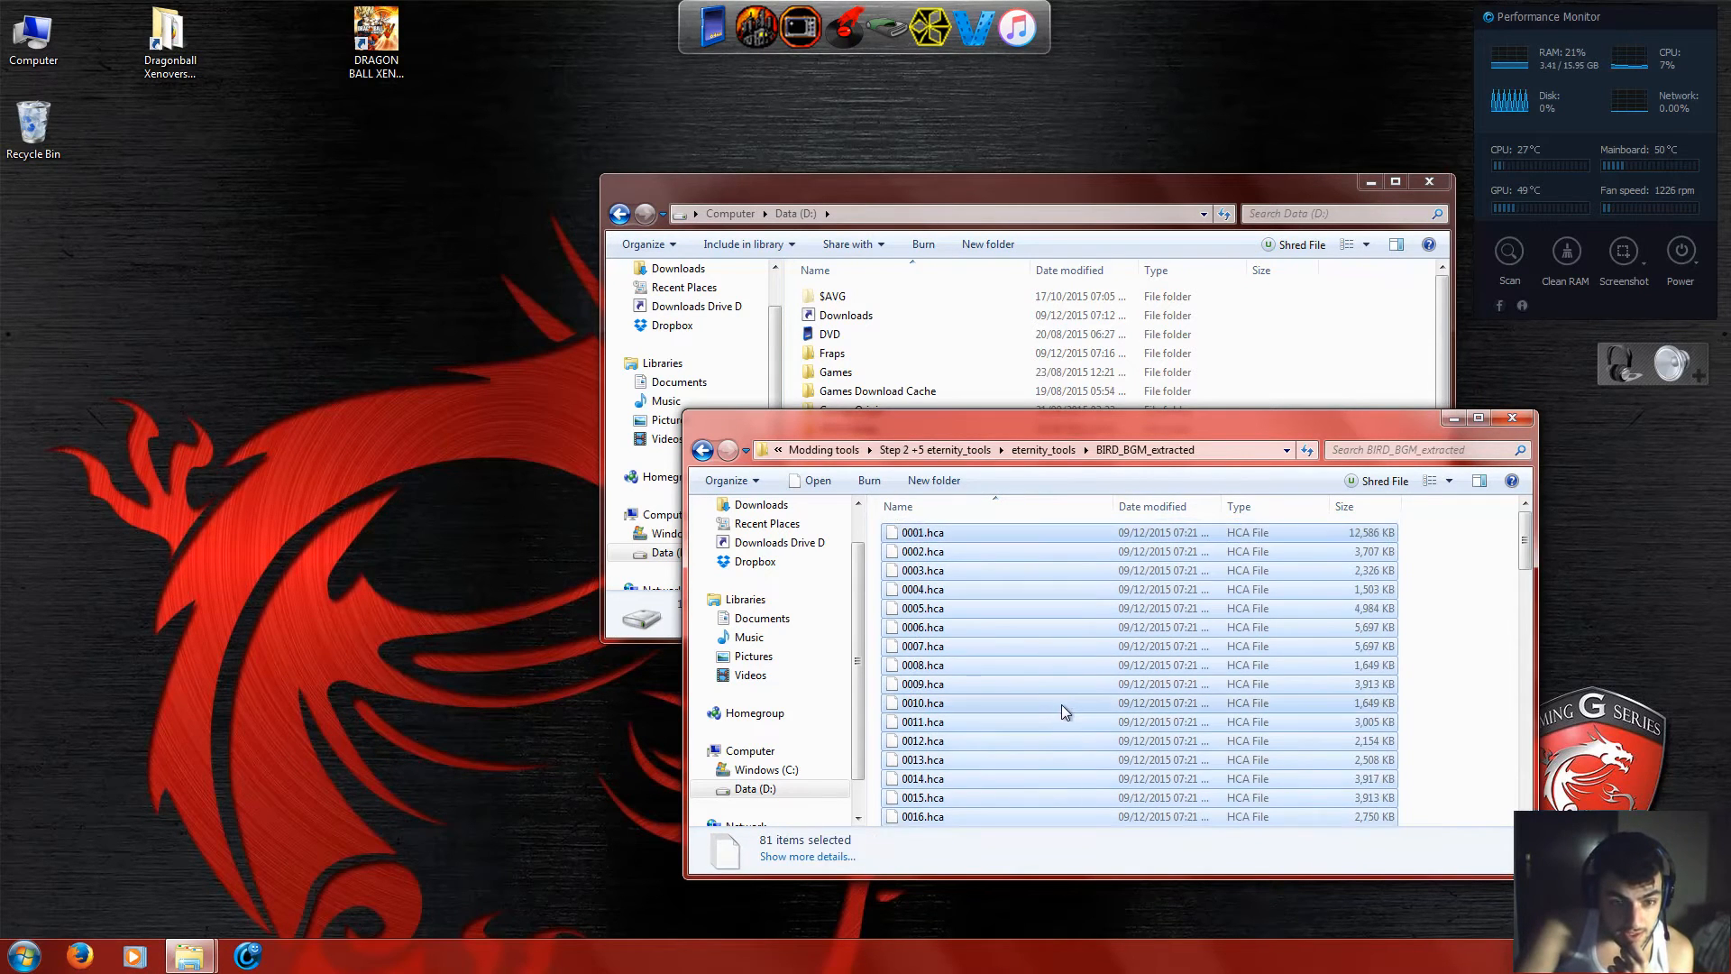
{"action": "left_click", "coordinate": [1425, 552]}
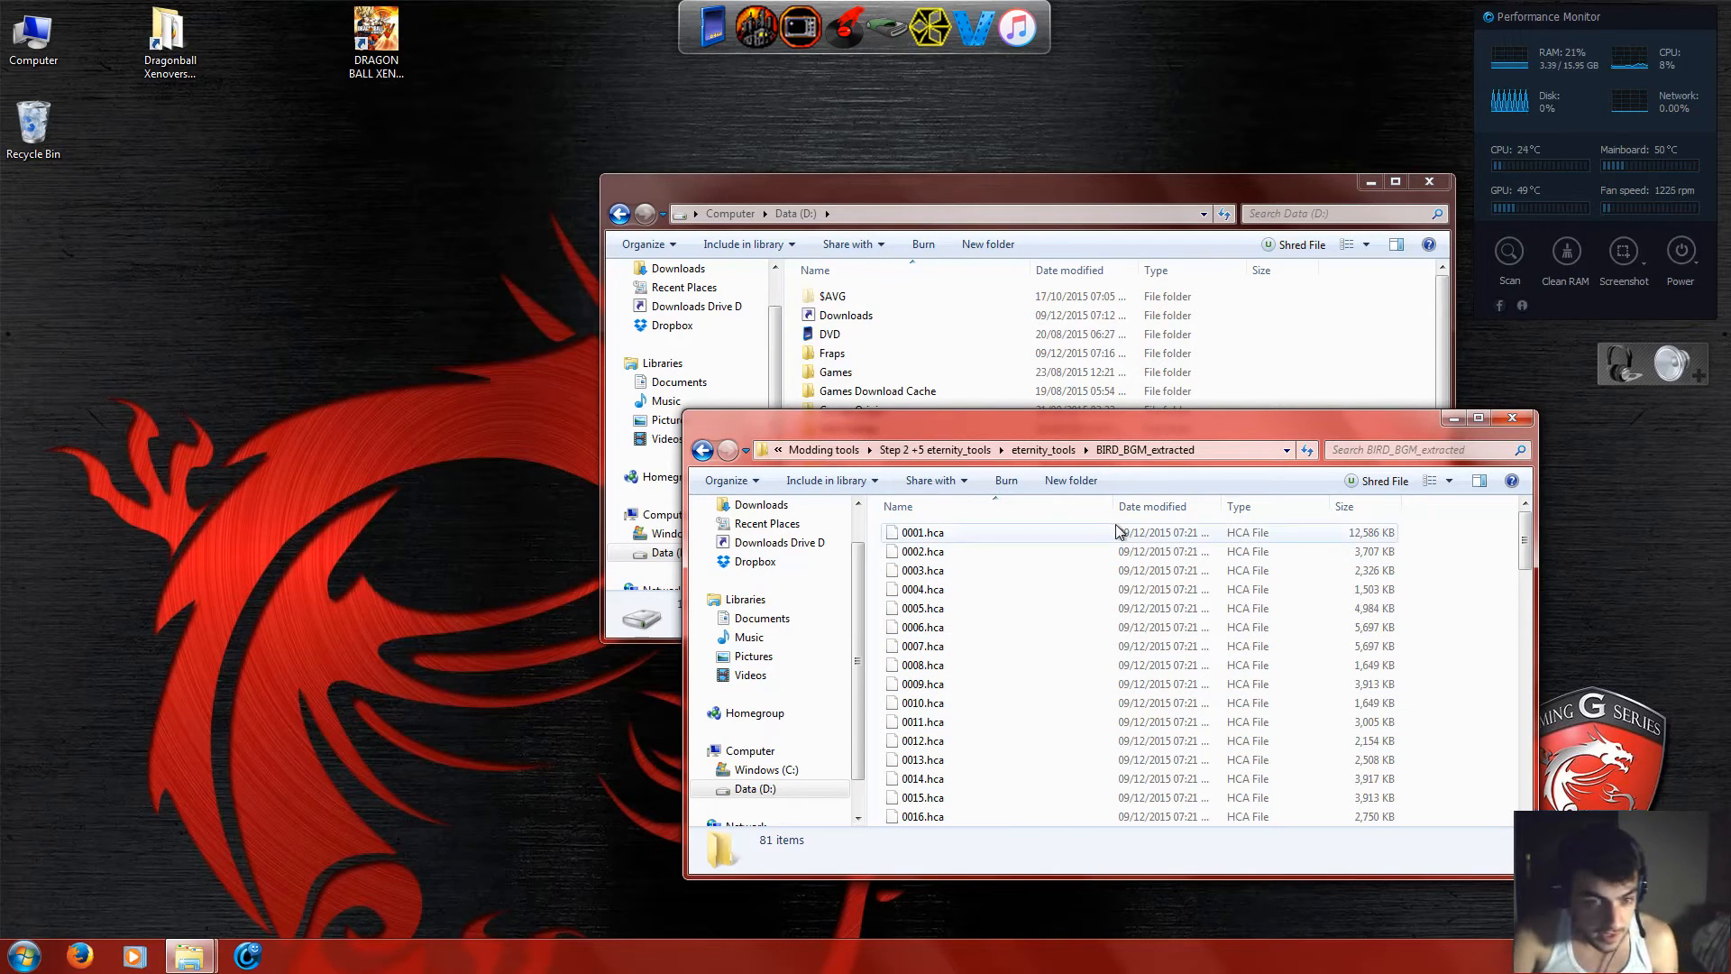
{"action": "left_click_drag", "start_coordinate": [1410, 532], "coordinate": [1215, 937]}
{"action": "scroll", "coordinate": [1025, 599], "scroll_direction": "up", "scroll_amount": 15}
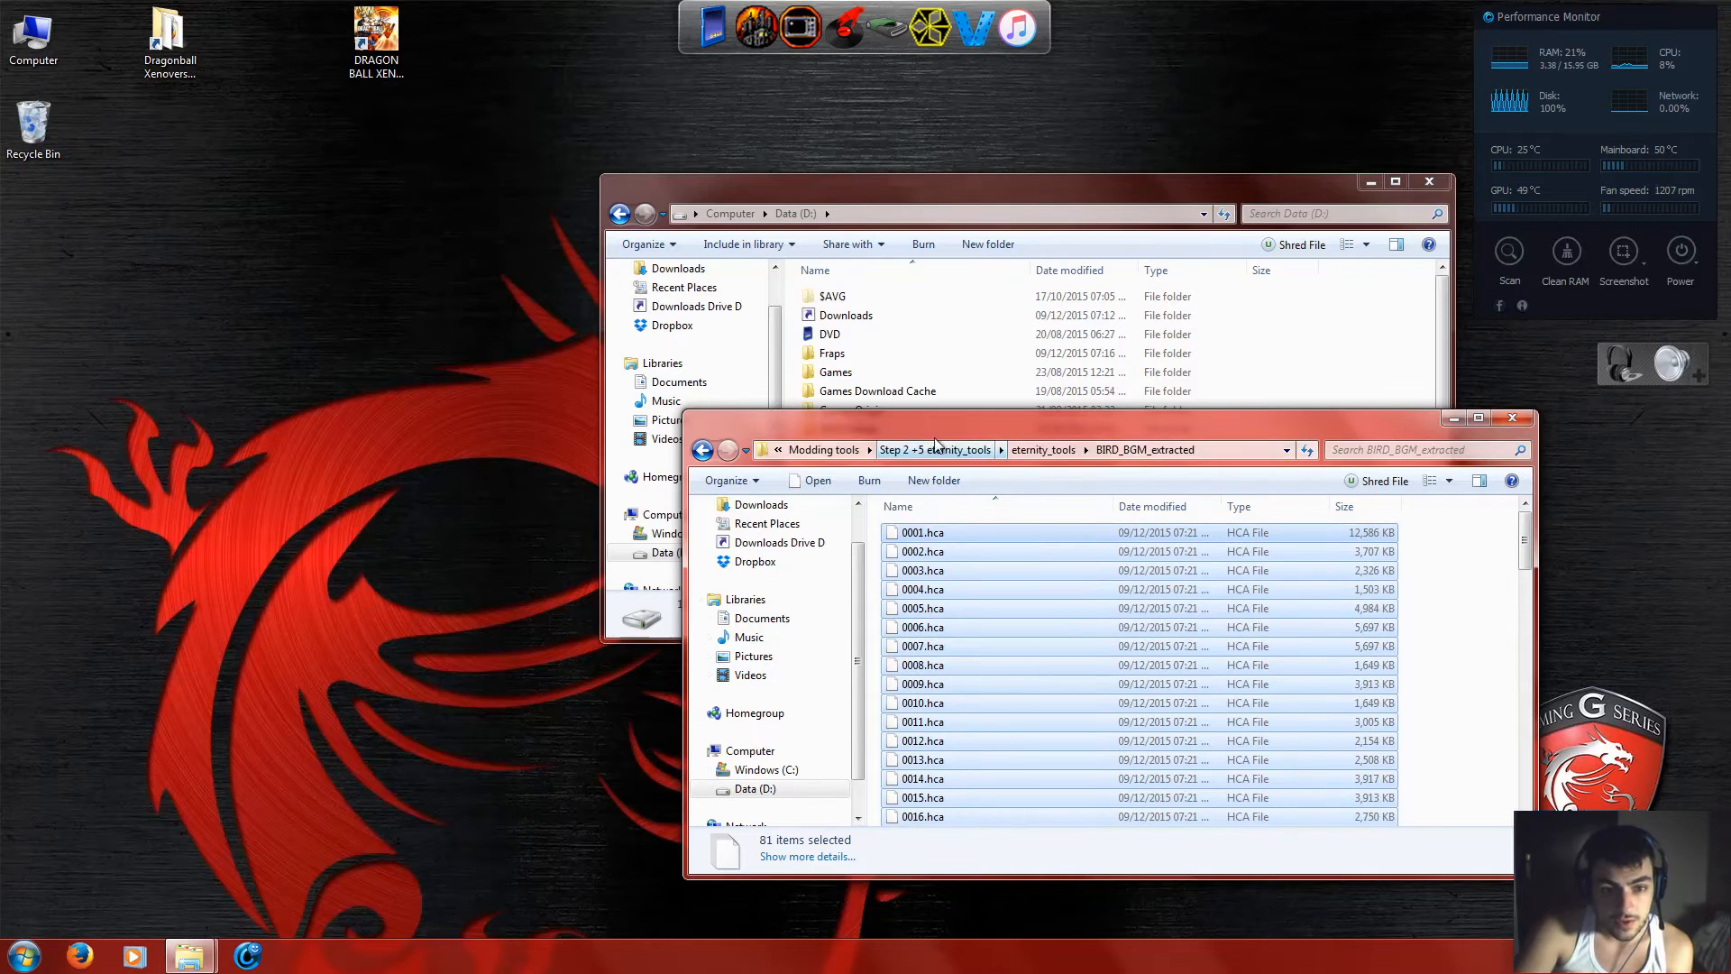
{"action": "left_click", "coordinate": [1370, 589]}
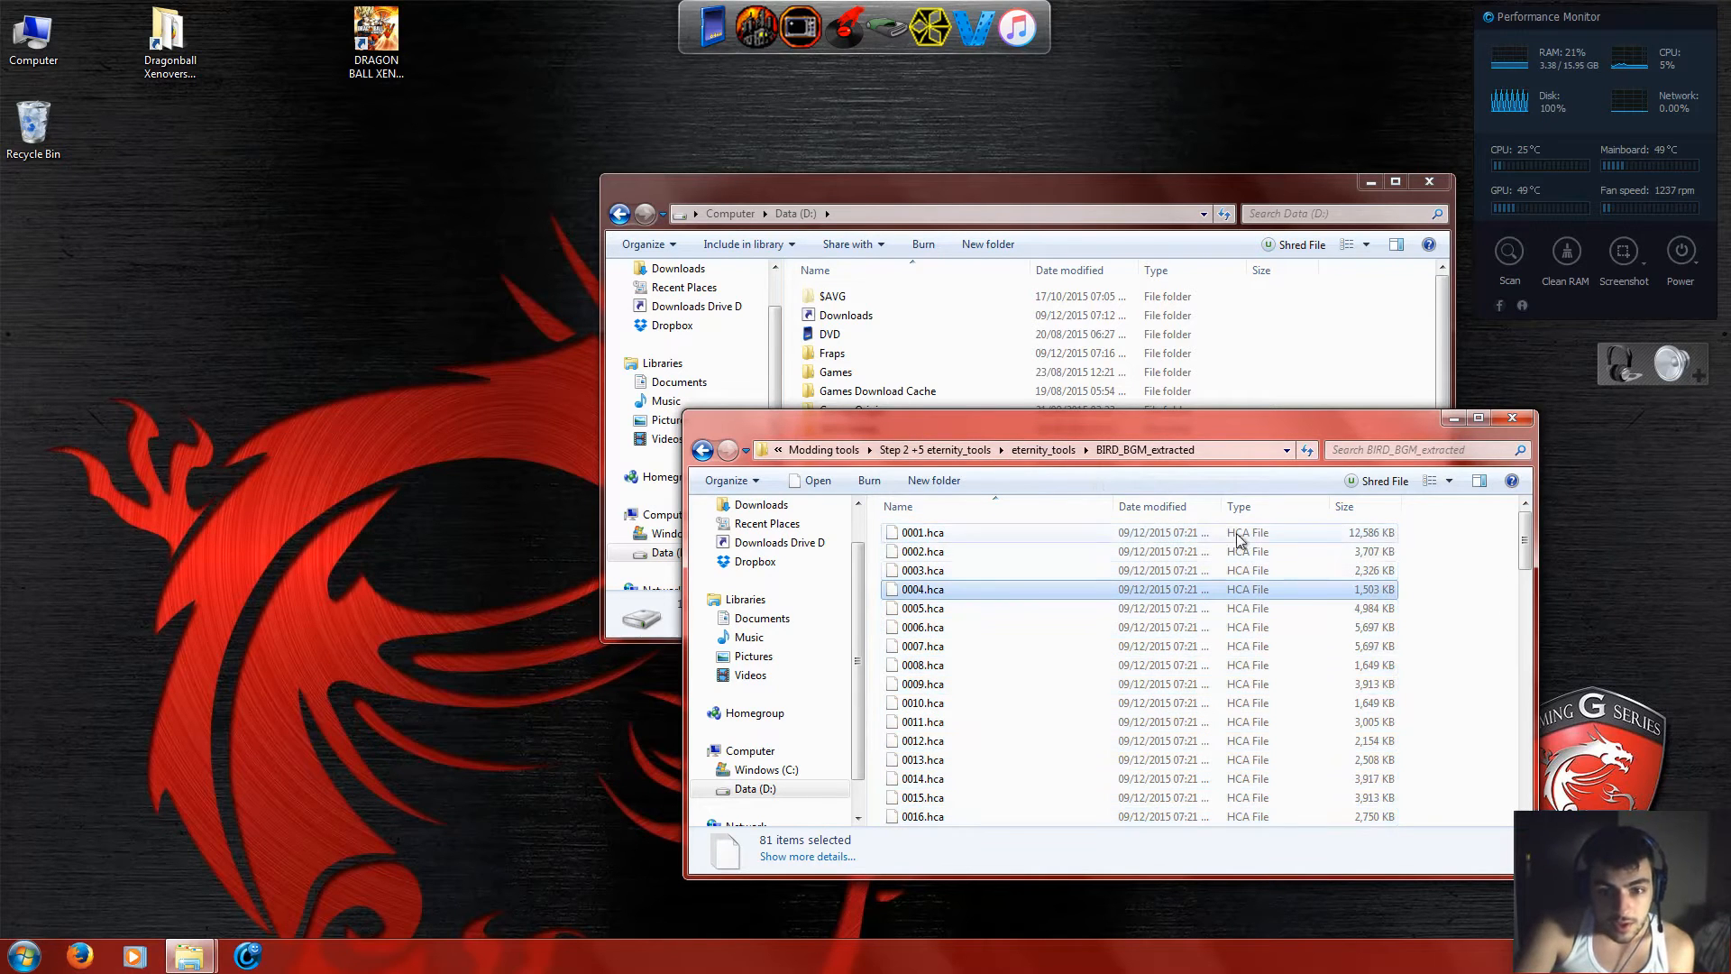
Copy all the HCA files, 0001.hca through 0081.hca, from the BIRD_BGM_extracted folder.
{"action": "left_click_drag", "start_coordinate": [1423, 530], "coordinate": [1136, 912]}
{"action": "right_click", "coordinate": [996, 620]}
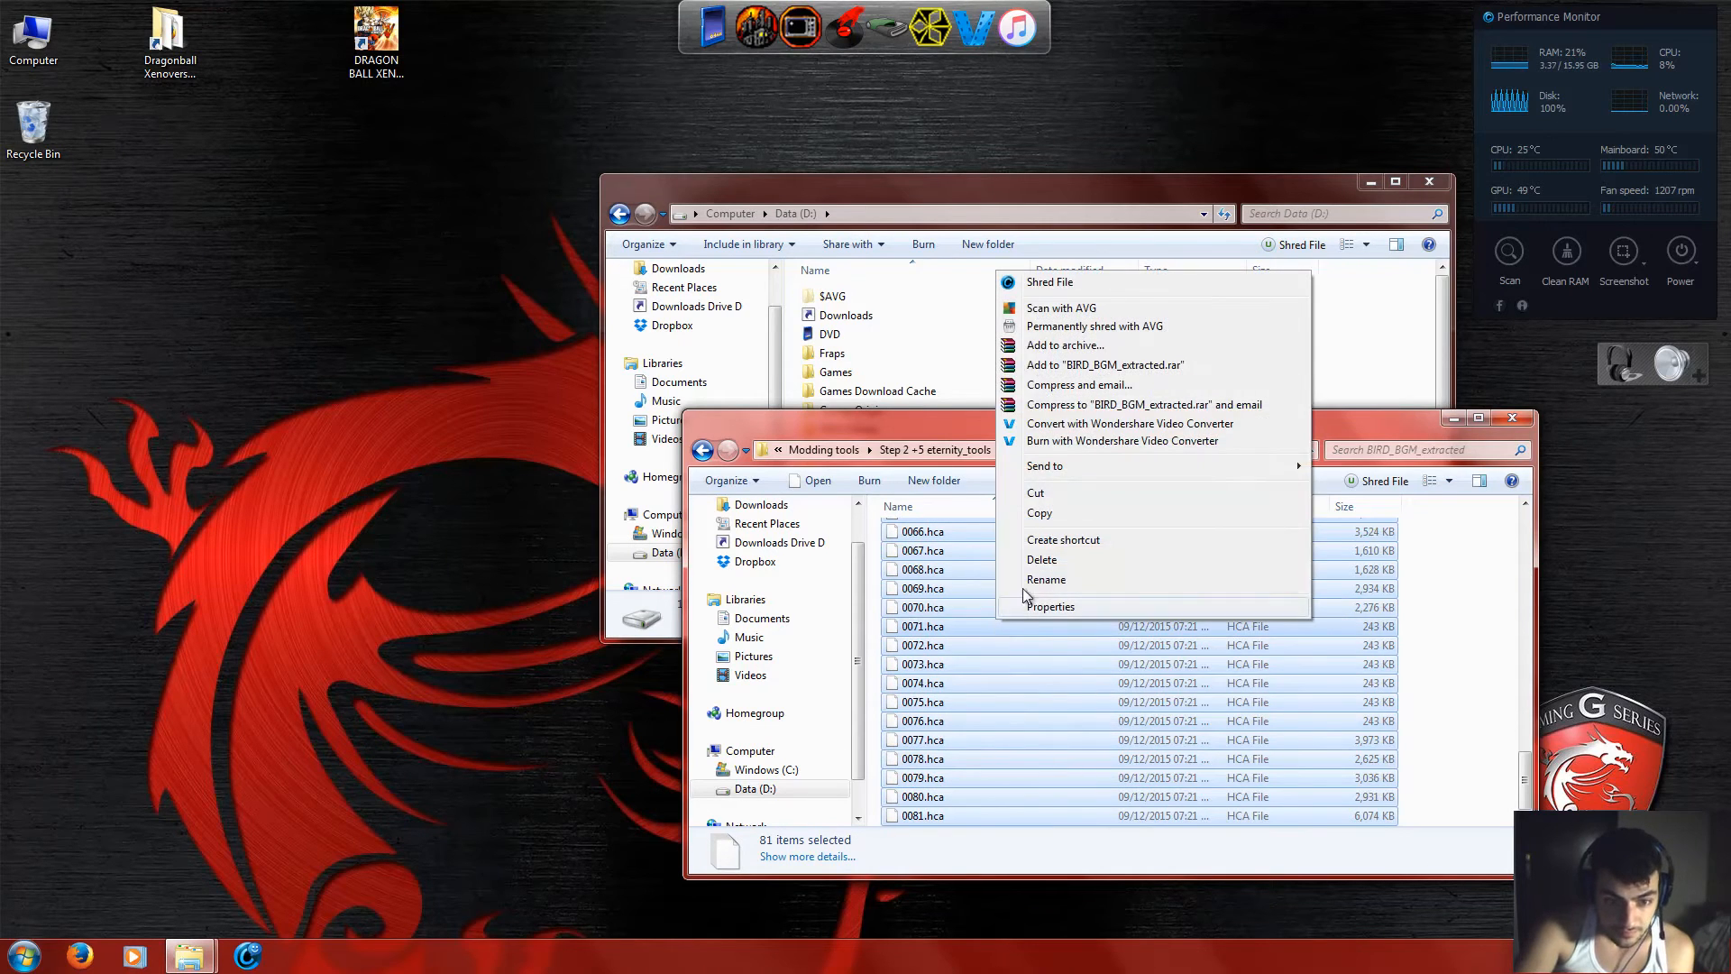
{"action": "left_click", "coordinate": [1063, 510]}
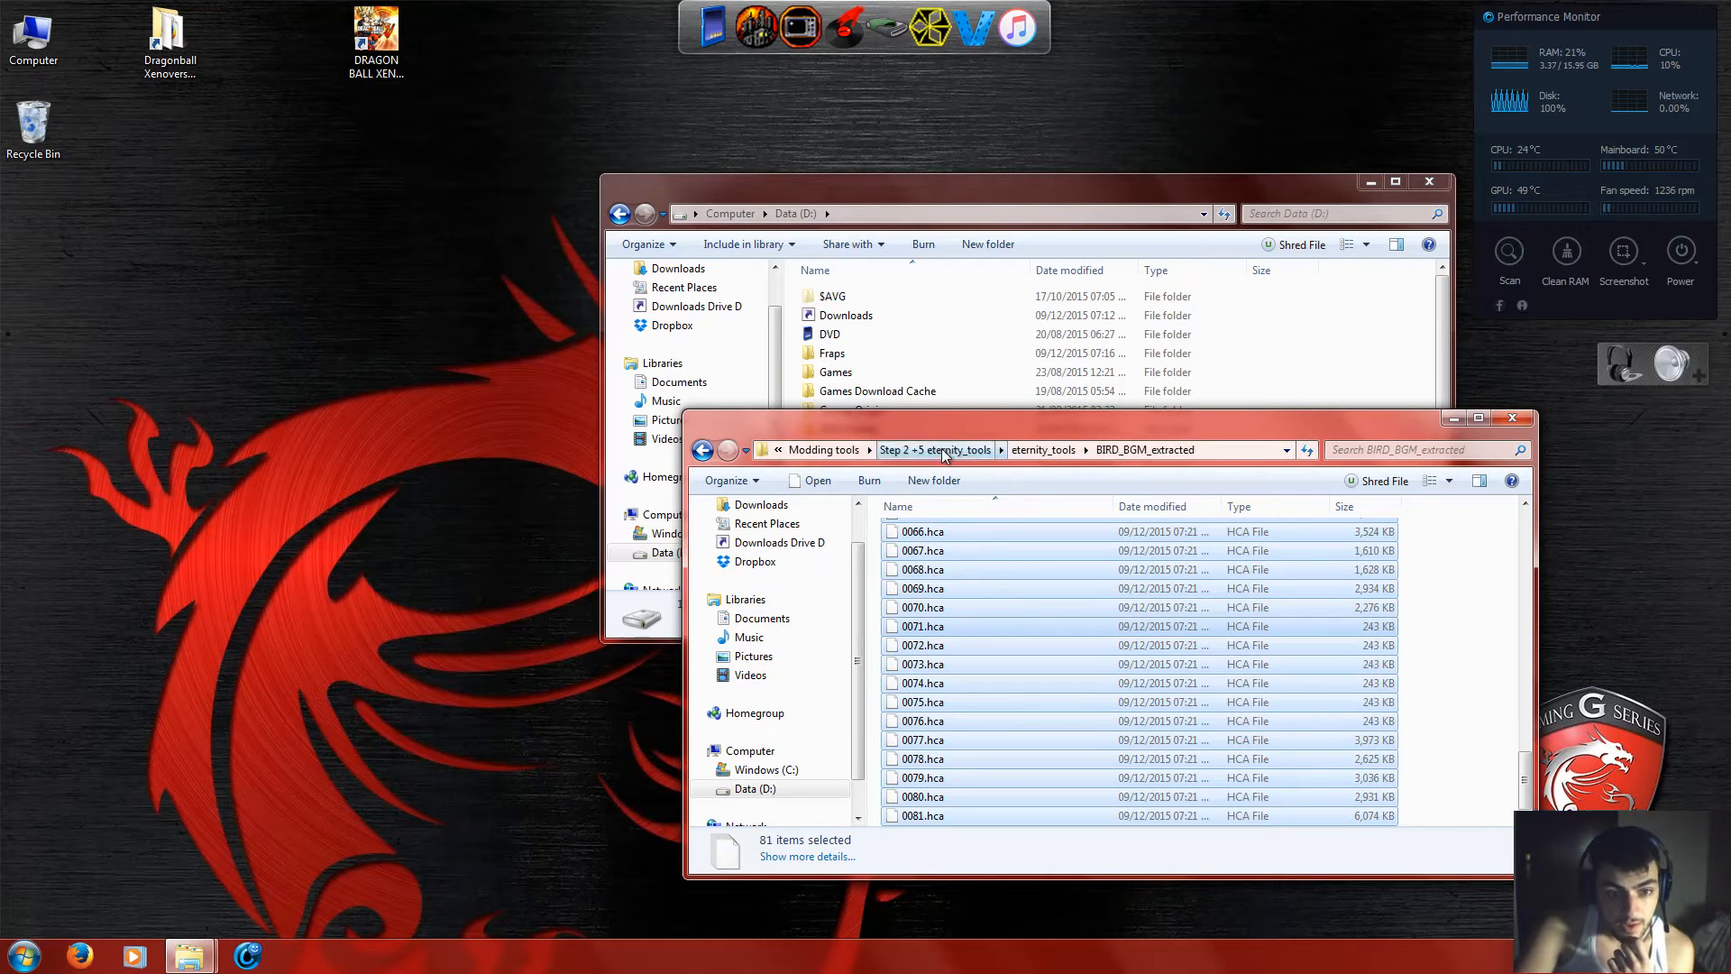
Paste the copied HCA files into the HCA_decoder folder inside Step 3 HCA_decoder optional.
{"action": "left_click", "coordinate": [941, 449]}
{"action": "left_click", "coordinate": [1045, 449]}
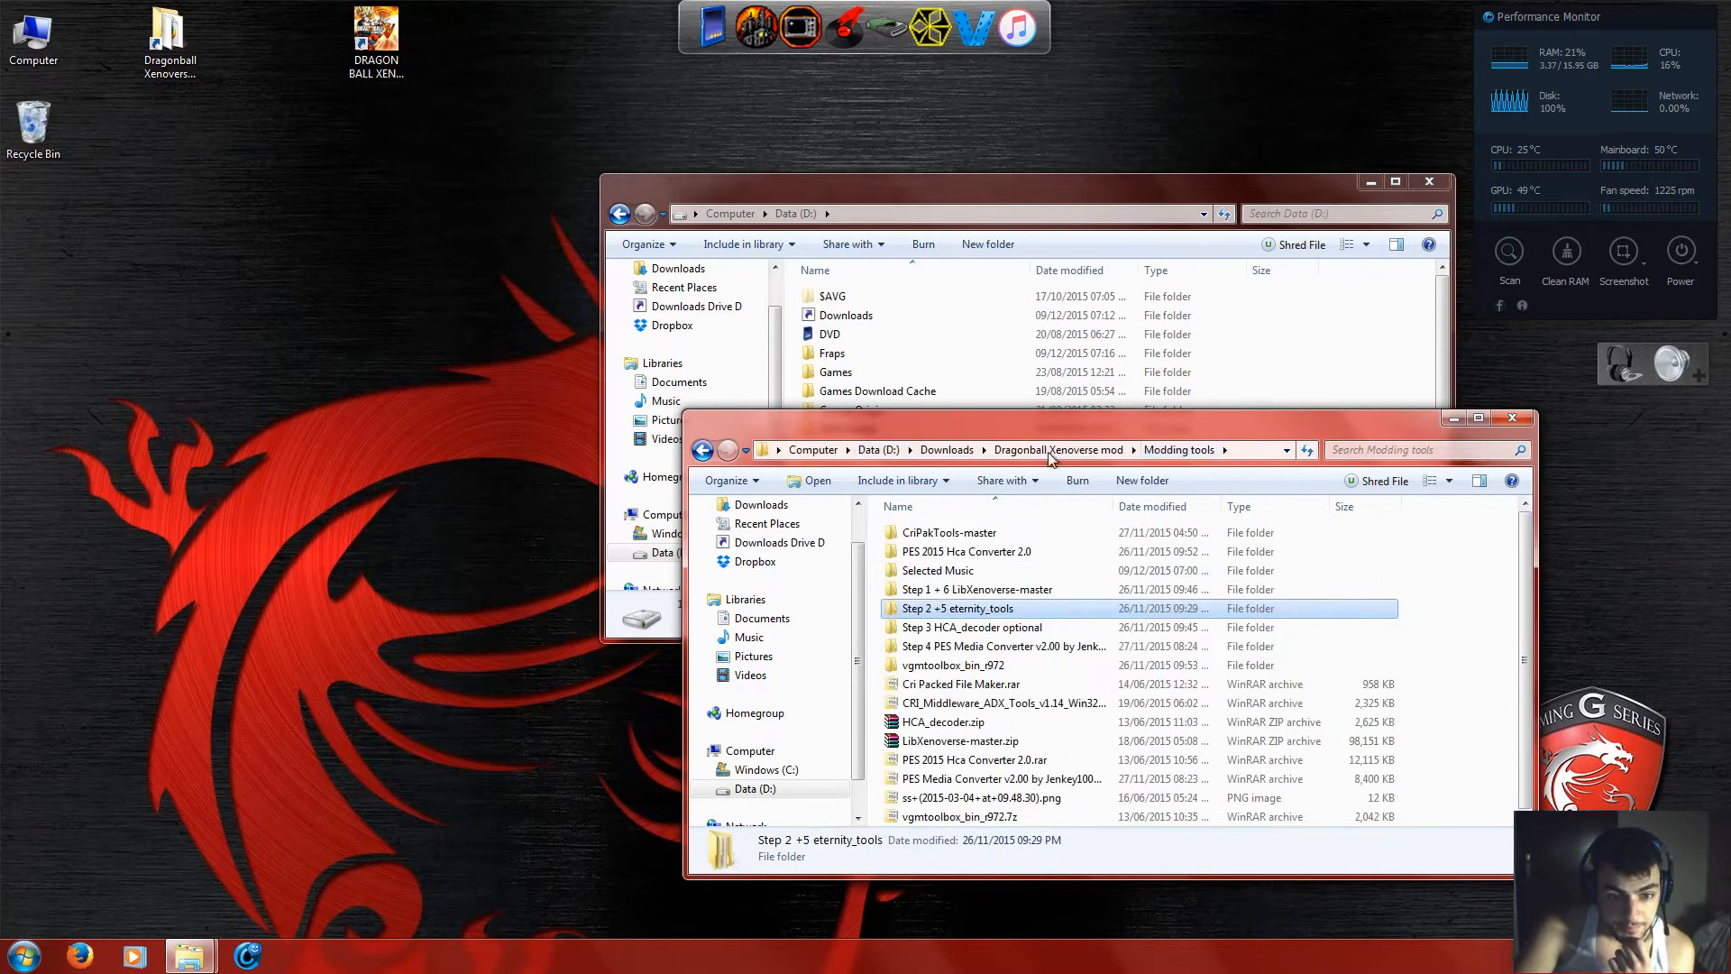
{"action": "double_click", "coordinate": [996, 628]}
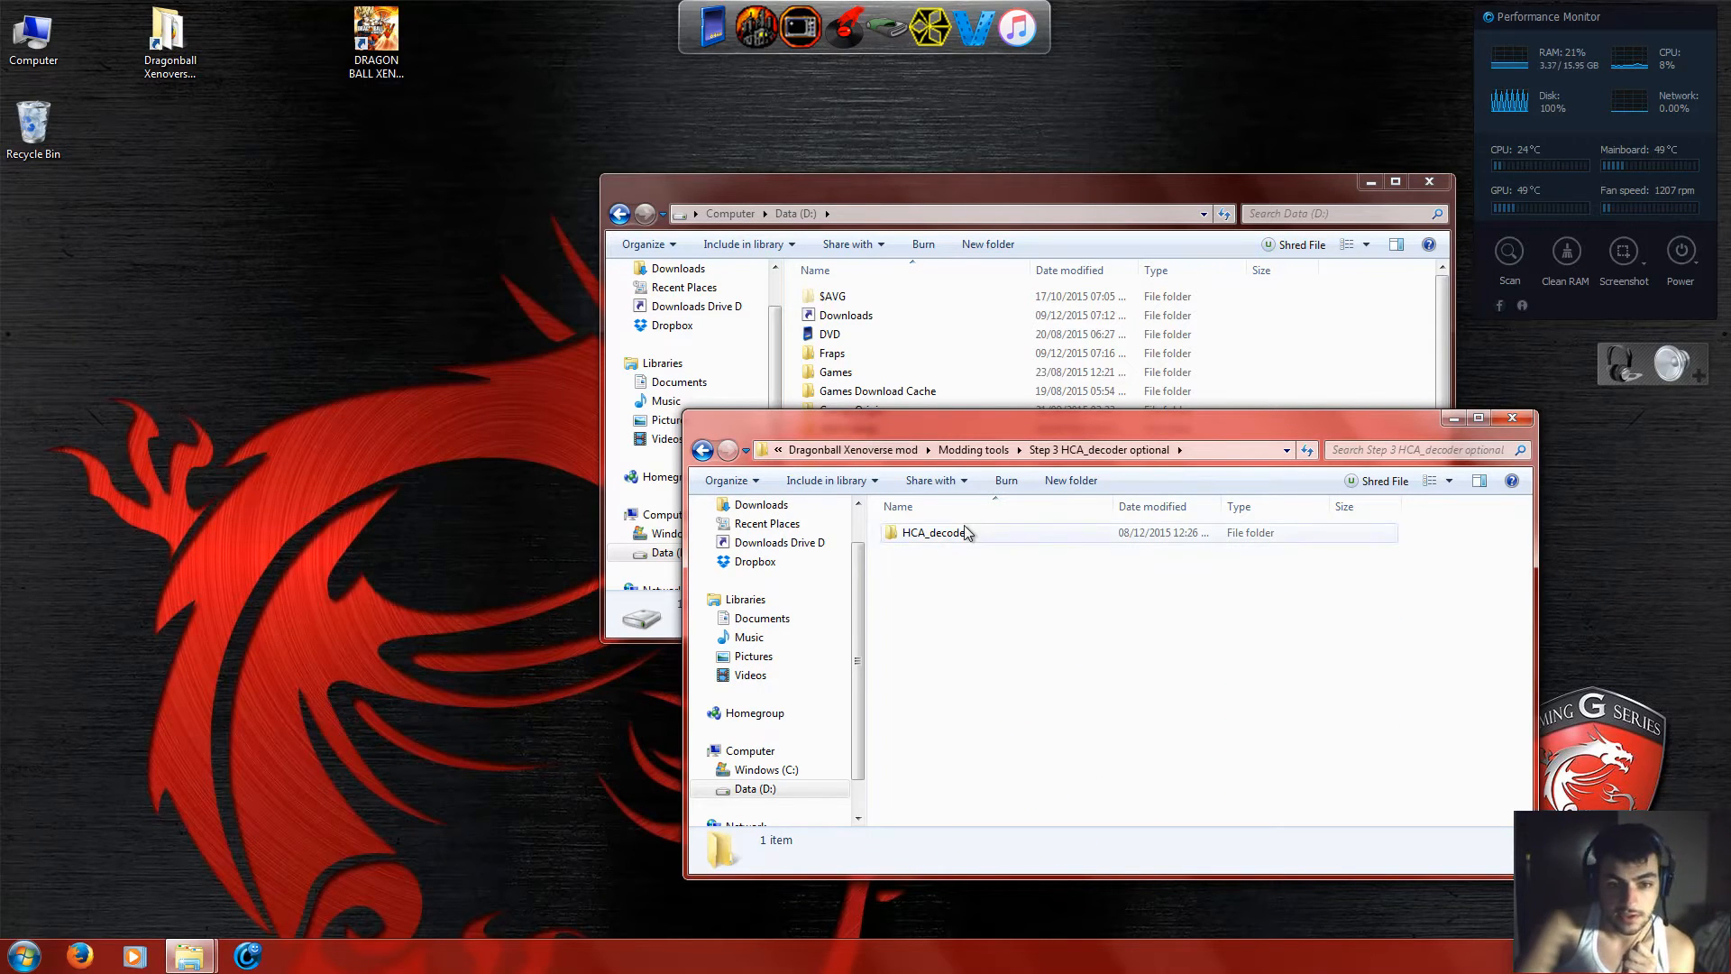
{"action": "left_click", "coordinate": [965, 534]}
{"action": "double_click", "coordinate": [965, 534]}
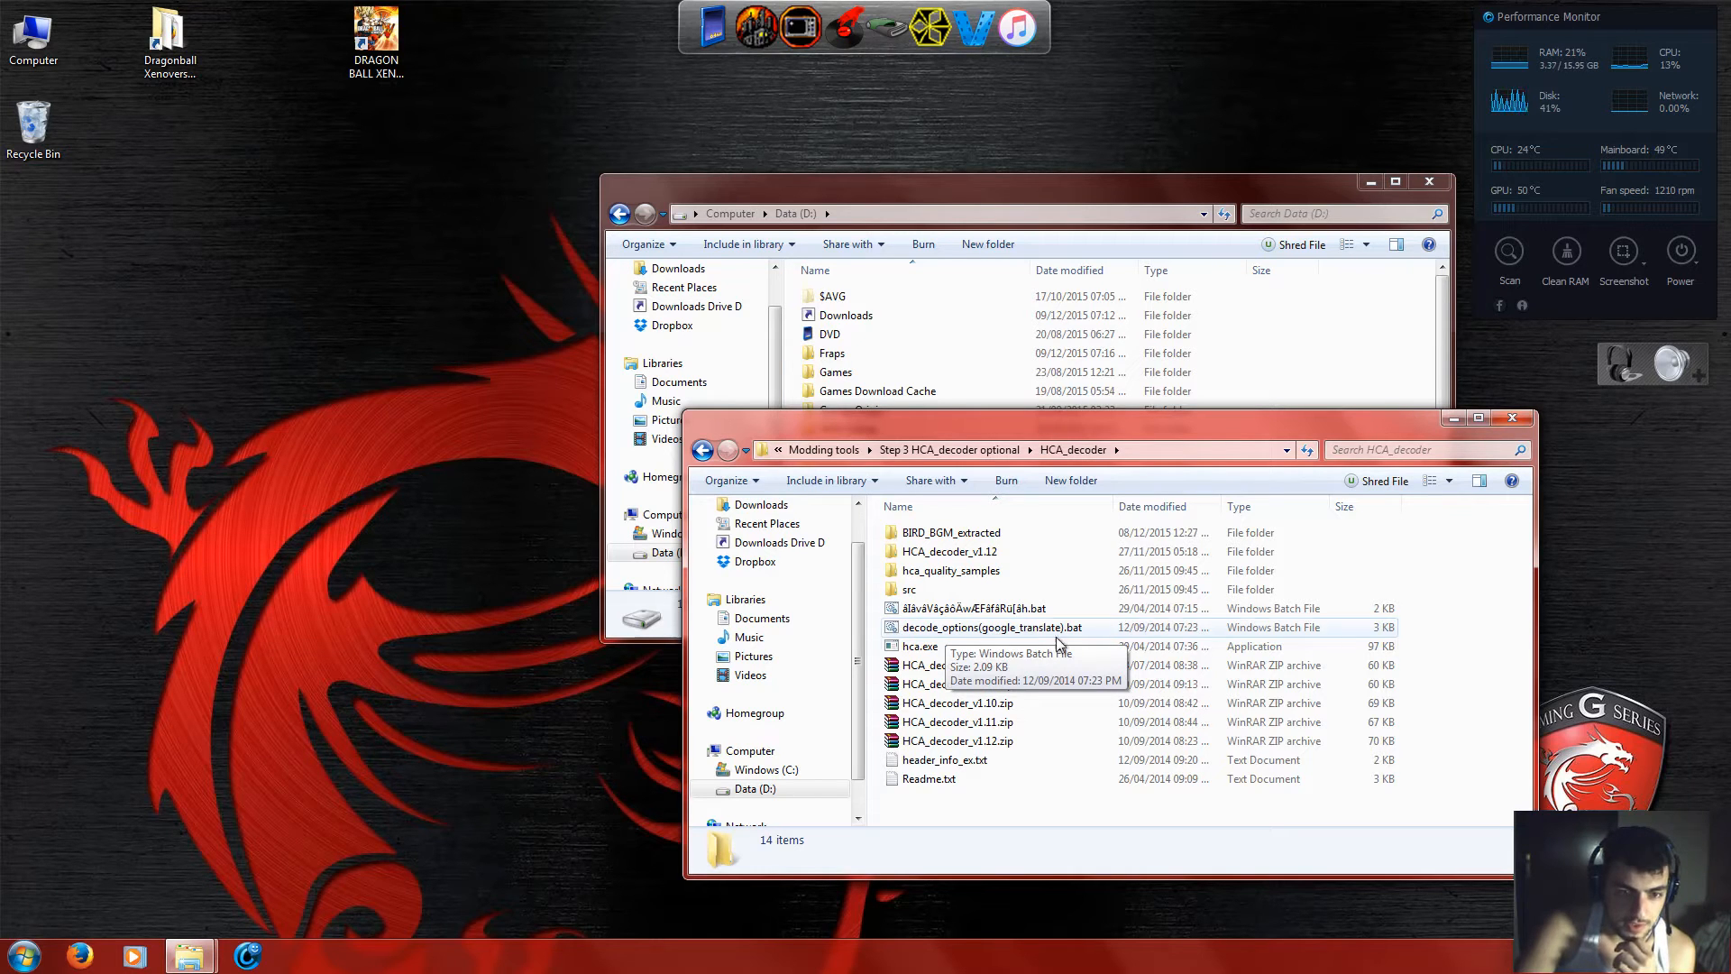
{"action": "right_click", "coordinate": [1447, 651]}
{"action": "left_click", "coordinate": [1511, 777]}
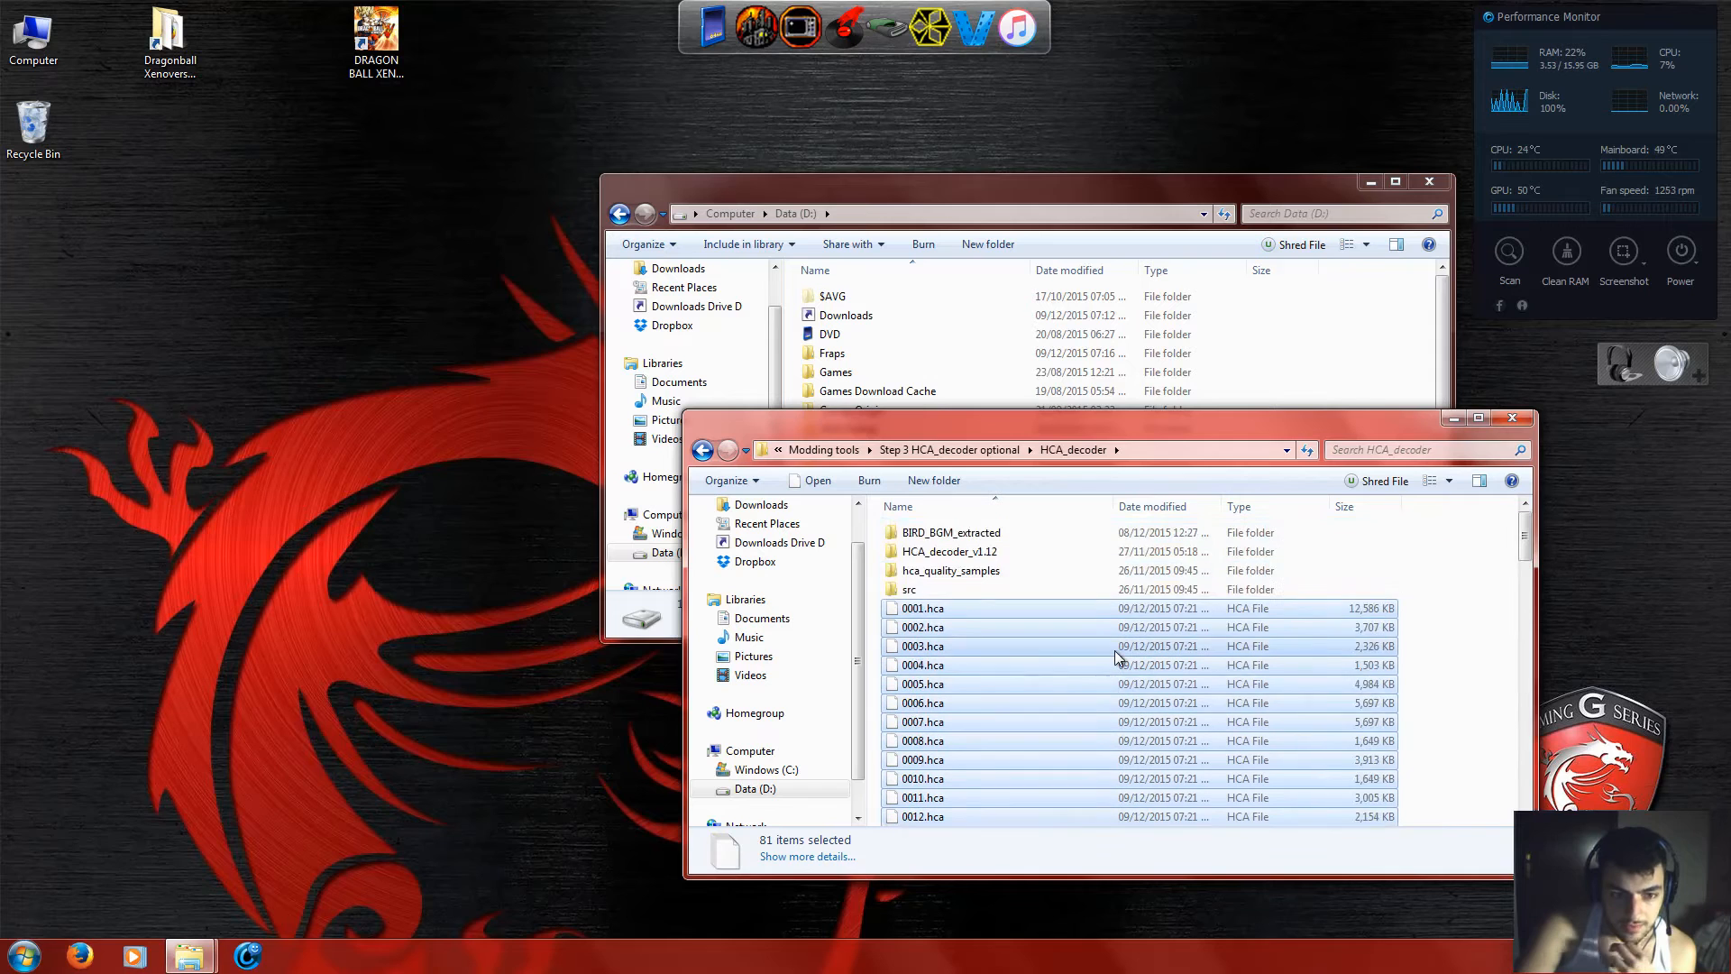
Look through the HCA_decoder folder for the BIRD_BGM_extracted folder, decode_options(google_translate).bat and hca.exe.
{"action": "scroll", "coordinate": [1115, 651], "scroll_direction": "down", "scroll_amount": 20}
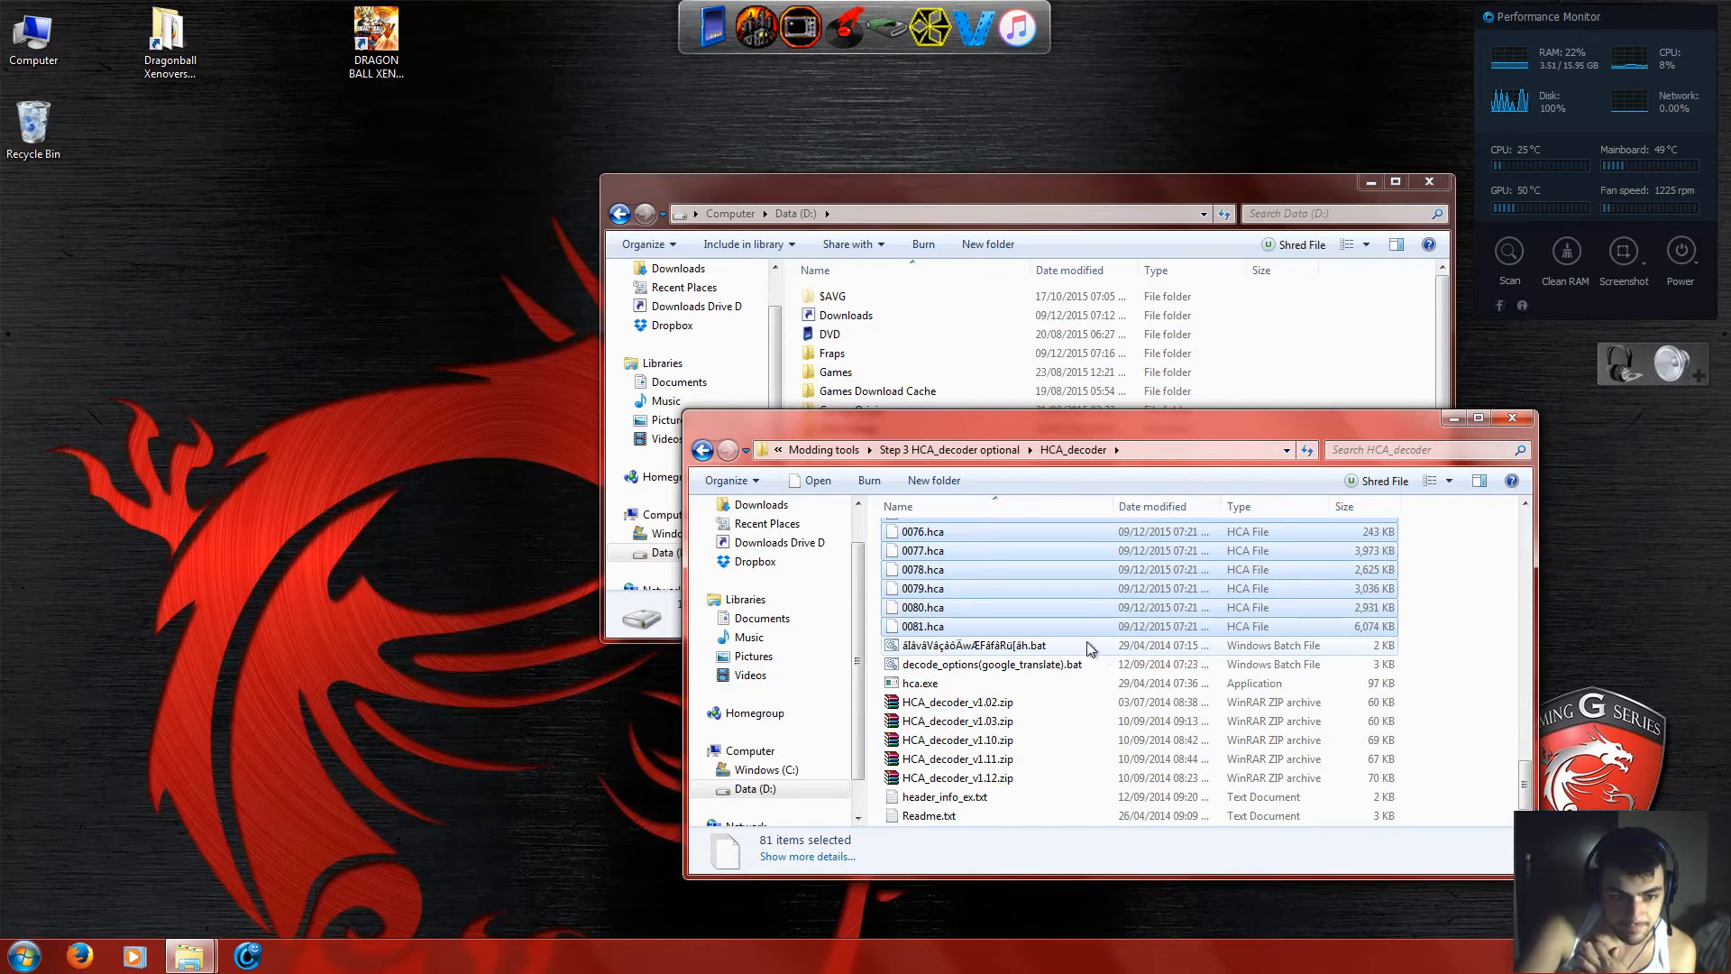
{"action": "left_click_drag", "start_coordinate": [938, 593], "coordinate": [966, 668]}
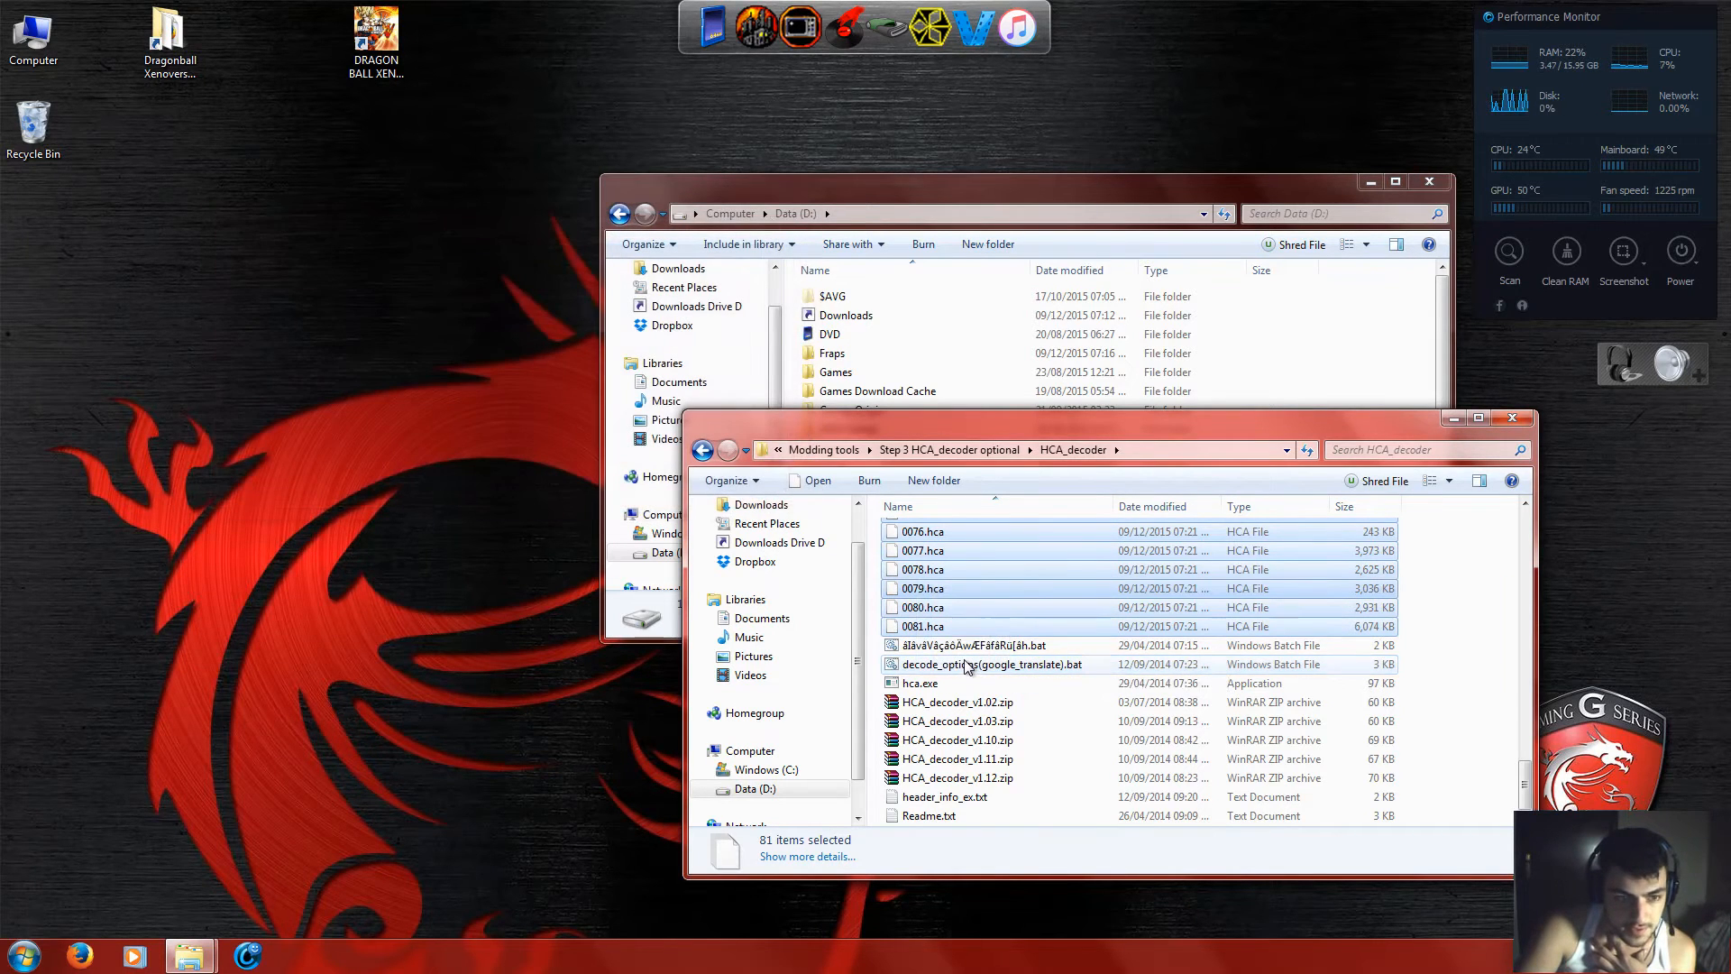
{"action": "scroll", "coordinate": [1041, 657], "scroll_direction": "up", "scroll_amount": 20}
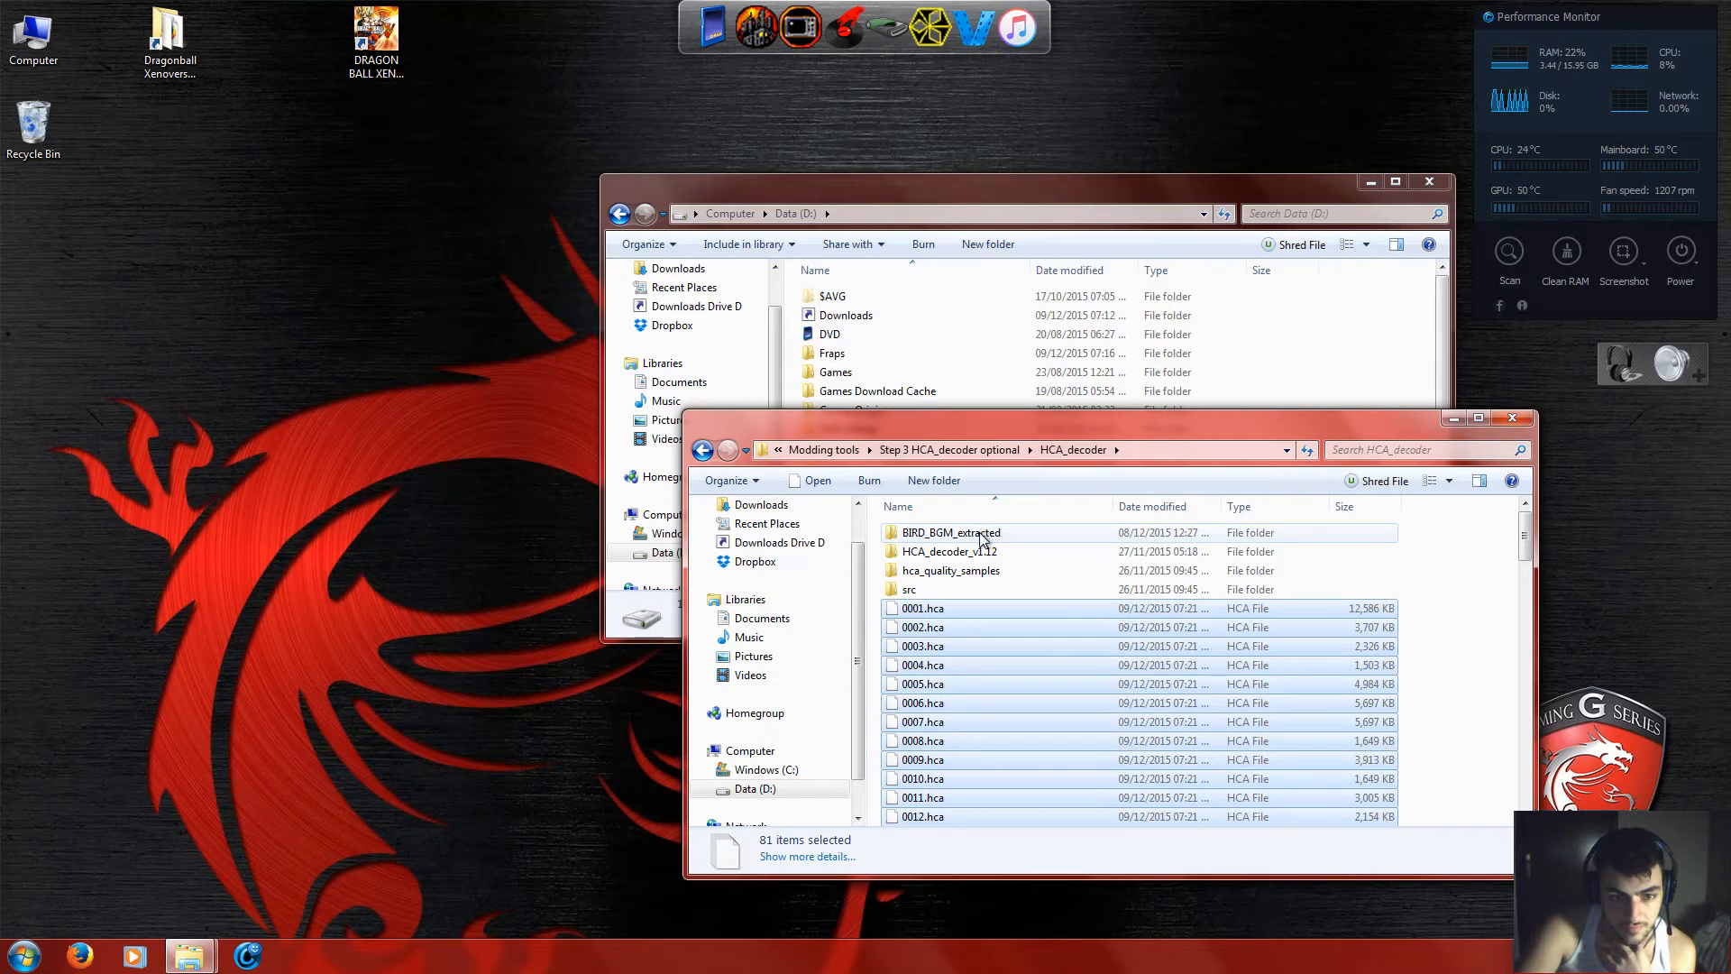
{"action": "left_click", "coordinate": [980, 534]}
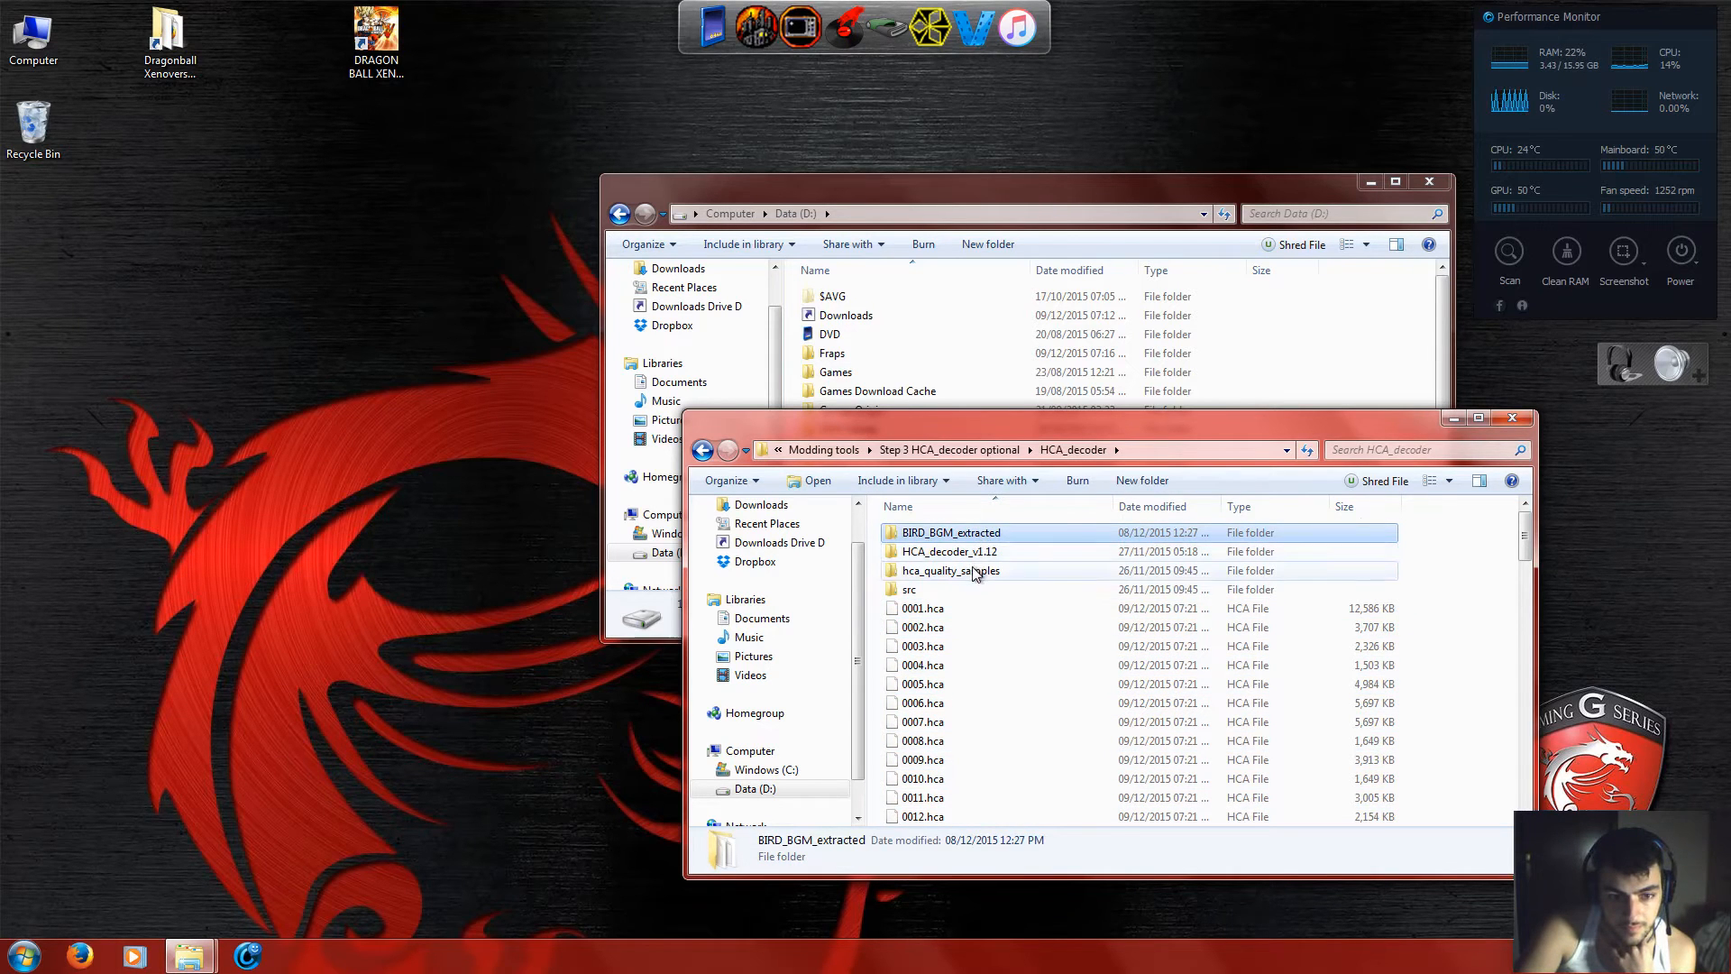
{"action": "scroll", "coordinate": [974, 588], "scroll_direction": "down", "scroll_amount": 20}
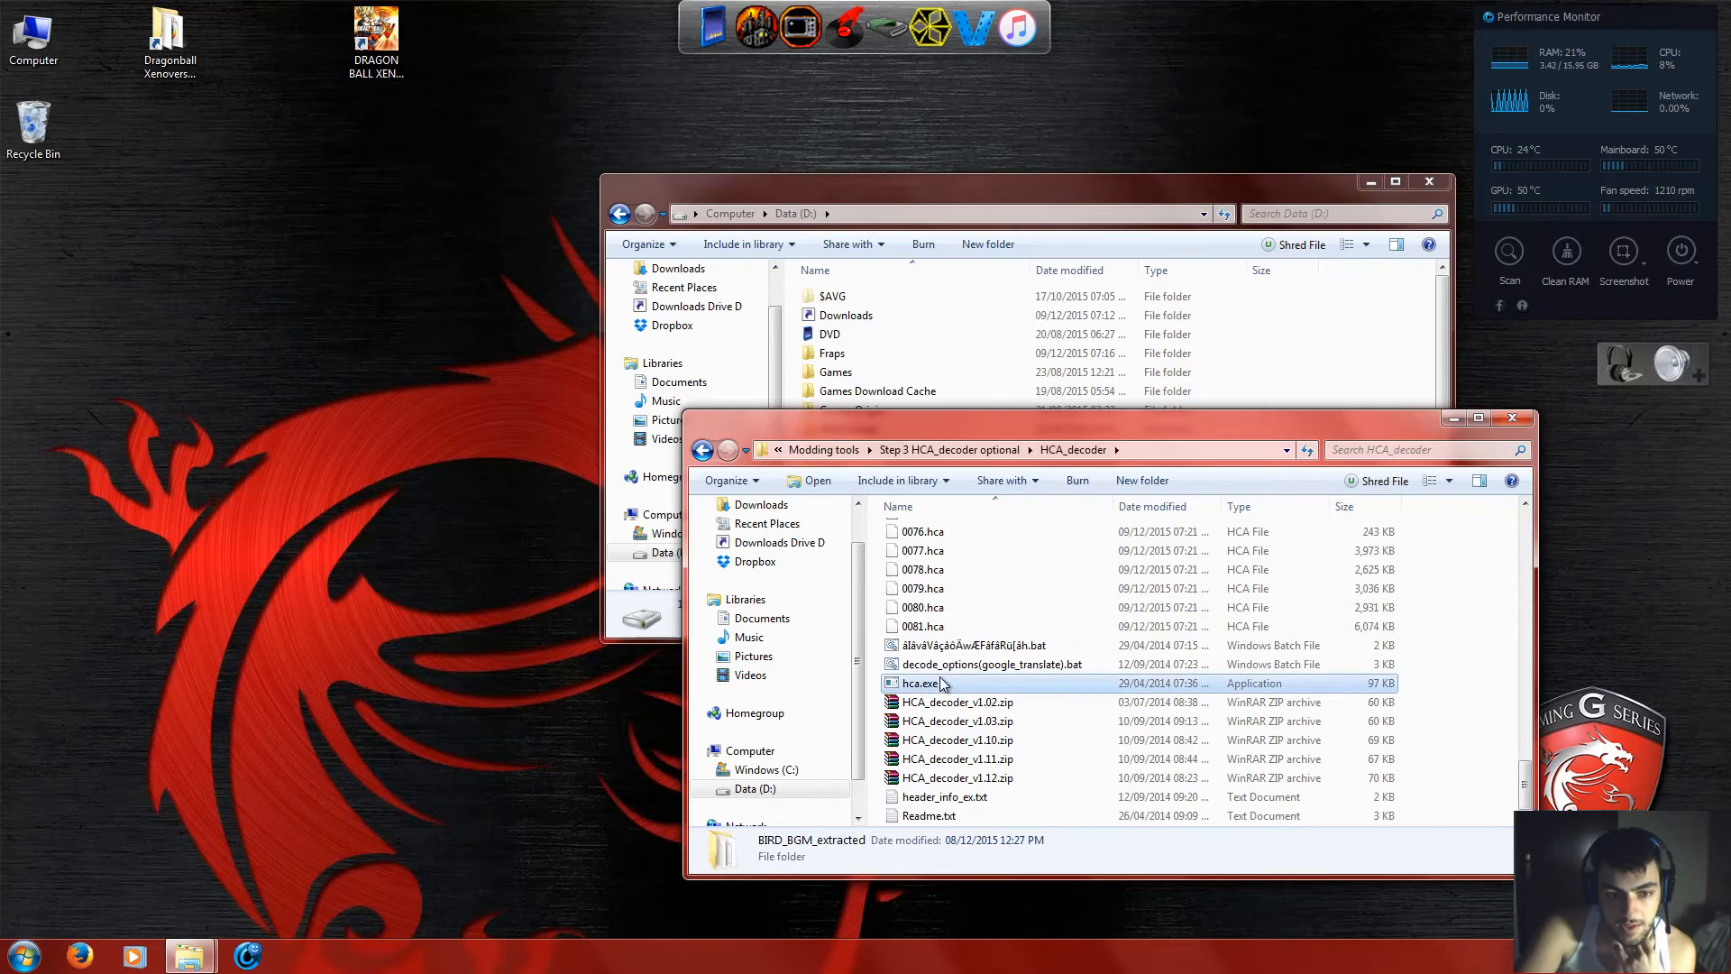
Run decode_options(google_translate).bat to read its instruction on decoding files, and close its console window.
{"action": "double_click", "coordinate": [956, 665]}
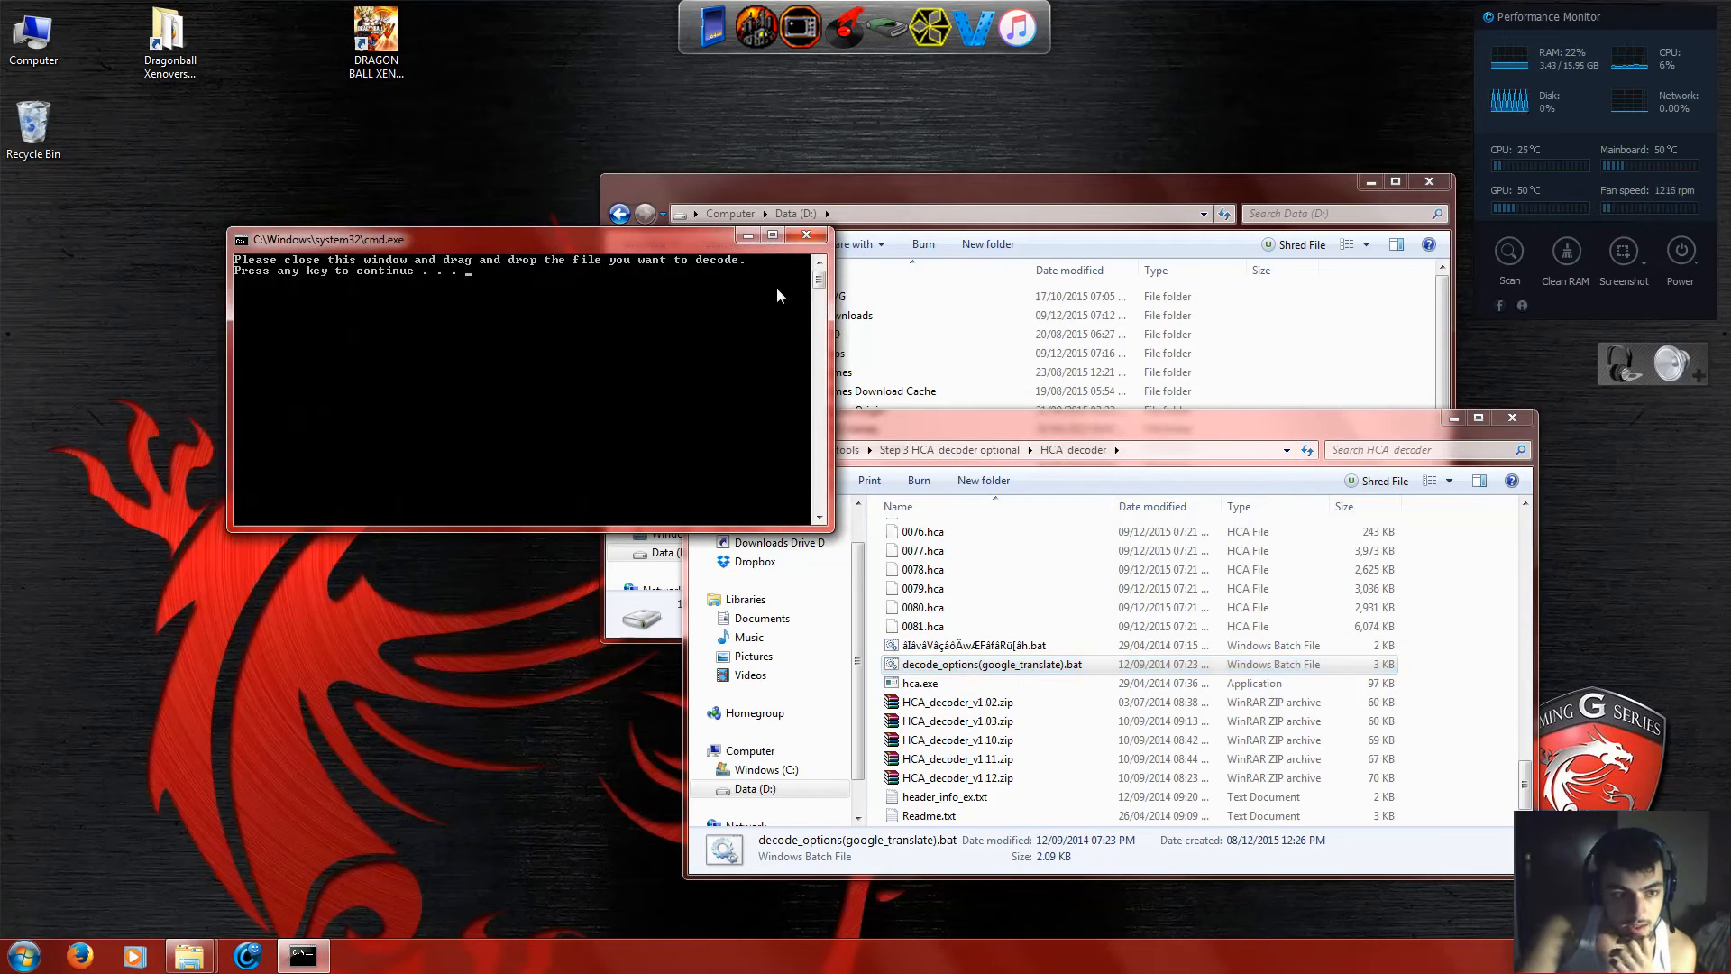
{"action": "left_click", "coordinate": [805, 225]}
{"action": "left_click", "coordinate": [582, 244]}
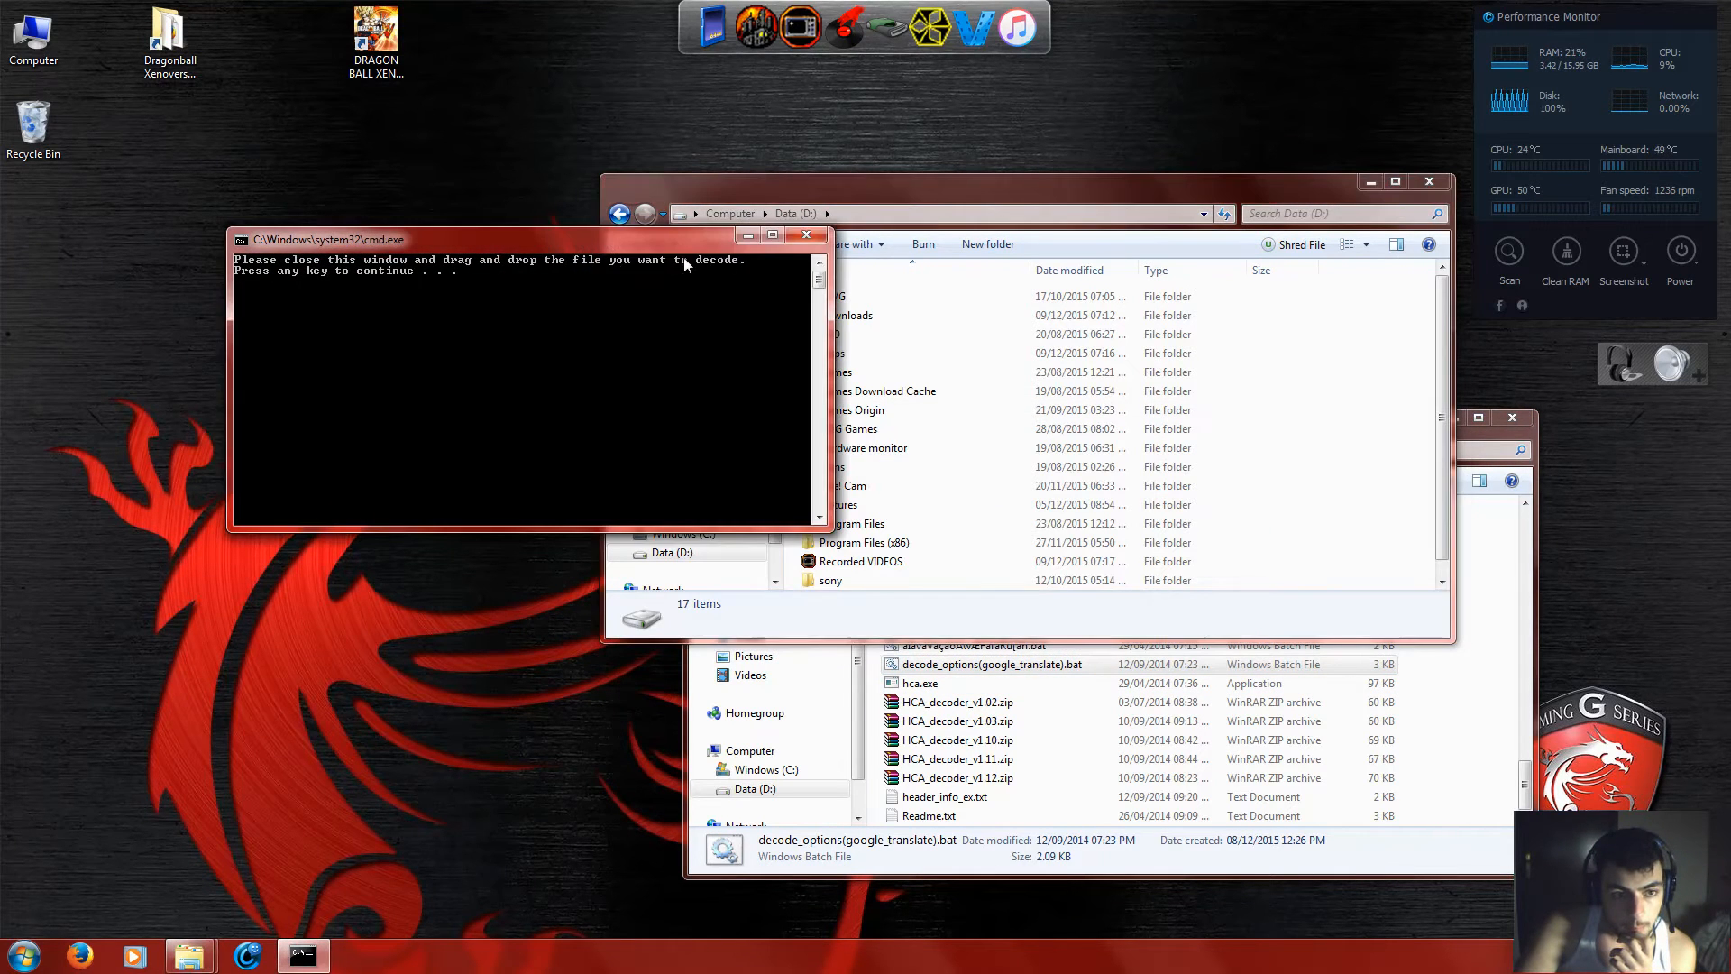
{"action": "left_click", "coordinate": [805, 237]}
Decode all the HCA files in the HCA_decoder folder, 0001.hca through 0081.hca, by opening them together with hca.exe.
{"action": "left_click", "coordinate": [997, 667]}
{"action": "scroll", "coordinate": [983, 649], "scroll_direction": "up", "scroll_amount": 10}
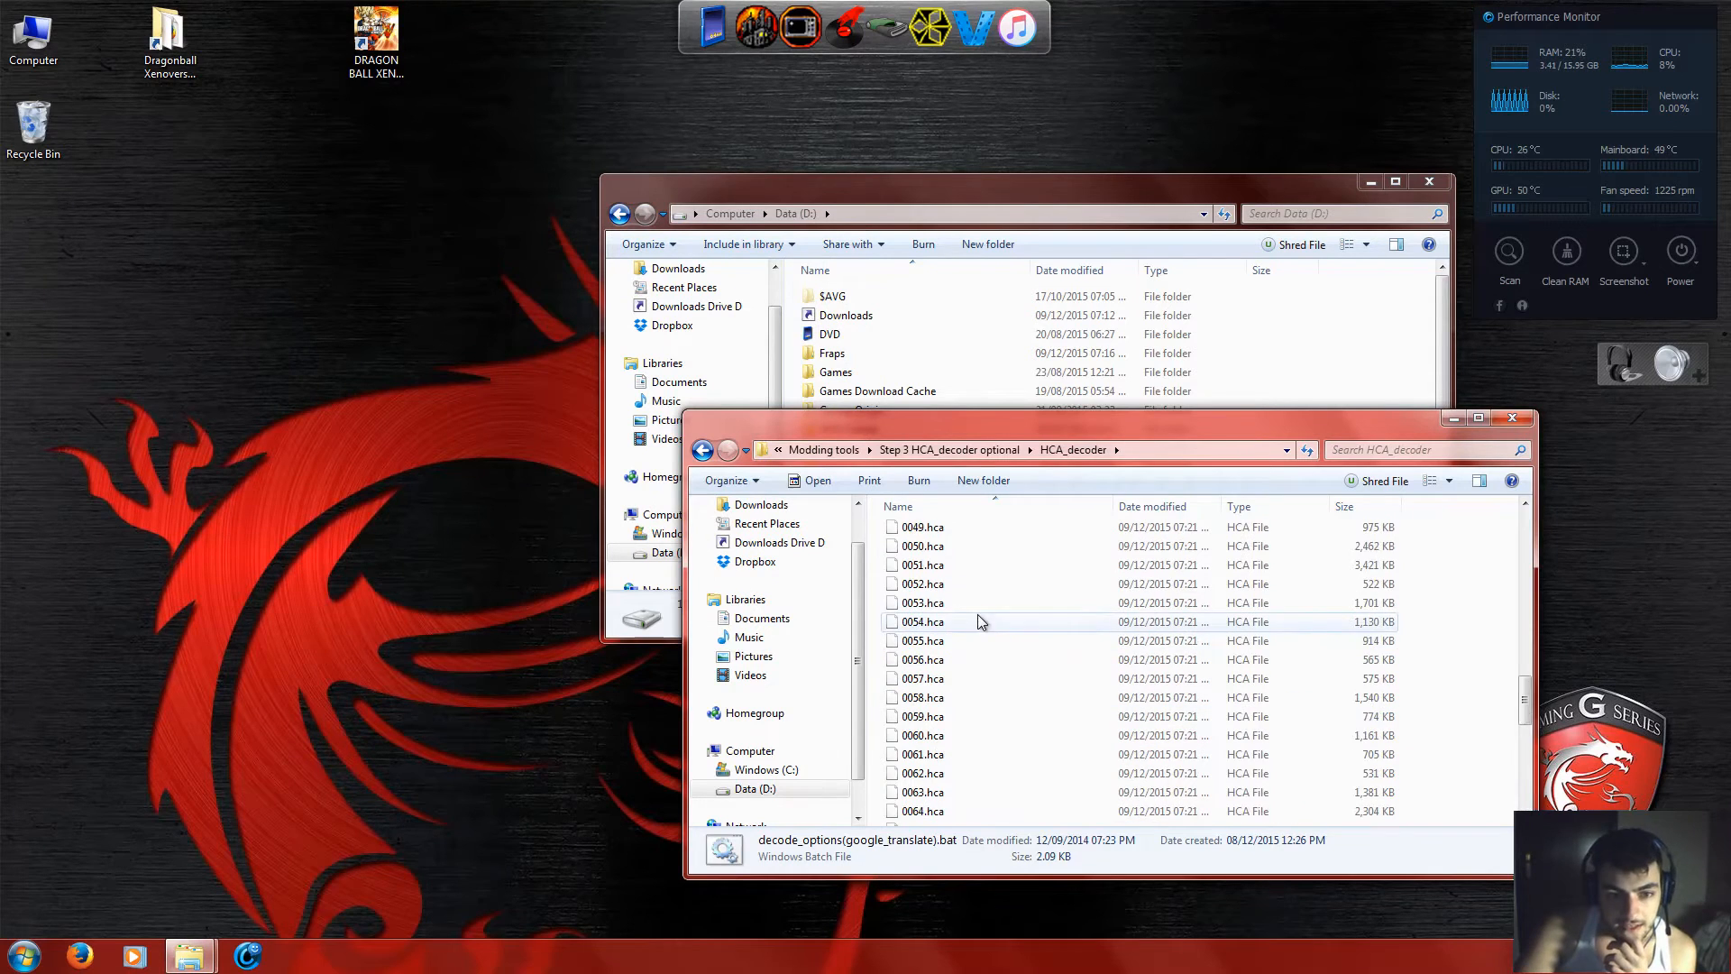
{"action": "scroll", "coordinate": [978, 621], "scroll_direction": "up", "scroll_amount": 15}
{"action": "left_click", "coordinate": [955, 570]}
{"action": "left_click", "coordinate": [968, 532]}
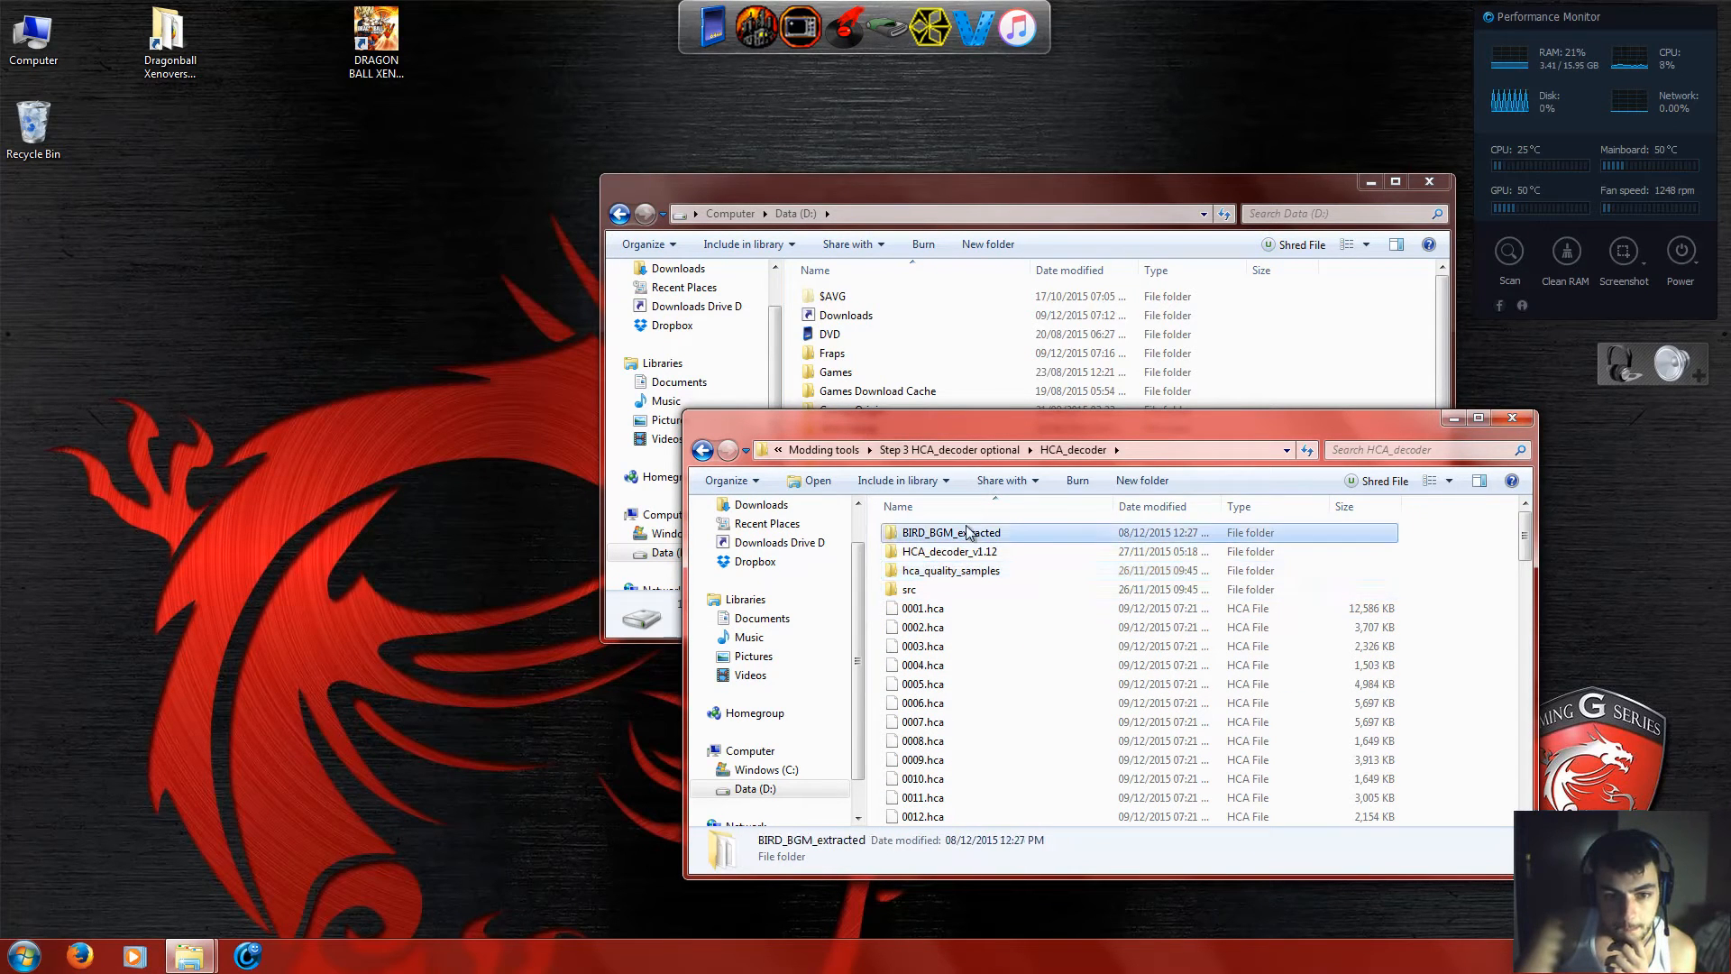
{"action": "scroll", "coordinate": [965, 619], "scroll_direction": "down", "scroll_amount": 20}
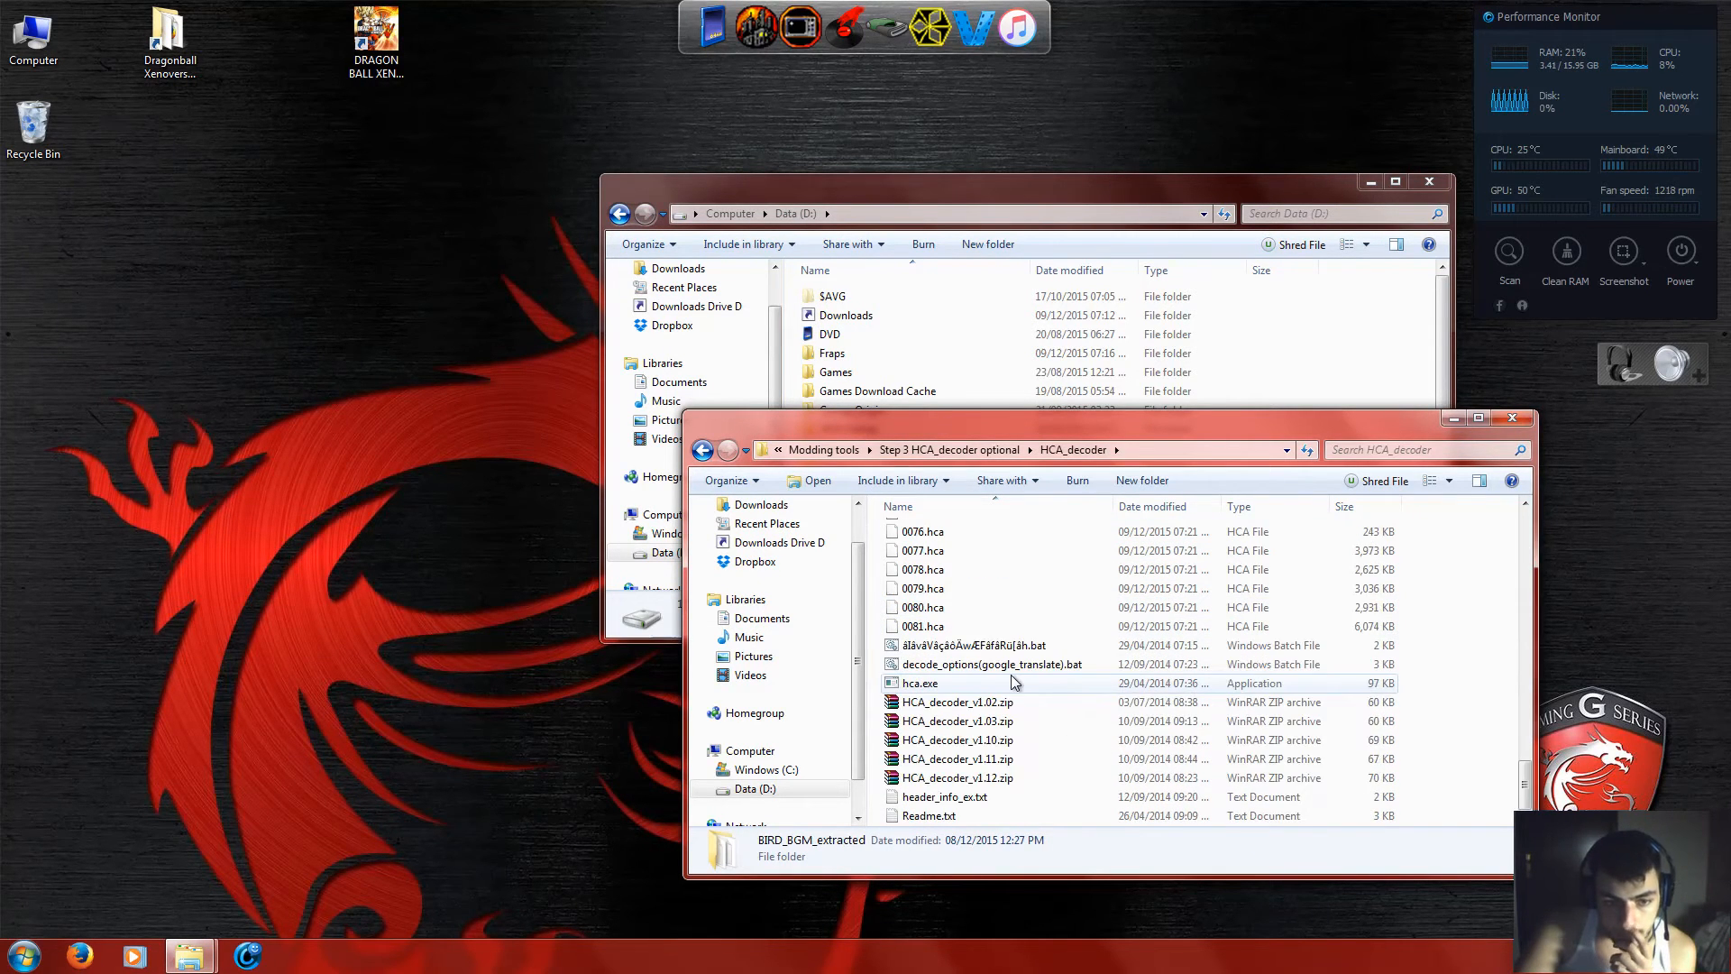
{"action": "scroll", "coordinate": [1399, 635], "scroll_direction": "up", "scroll_amount": 20}
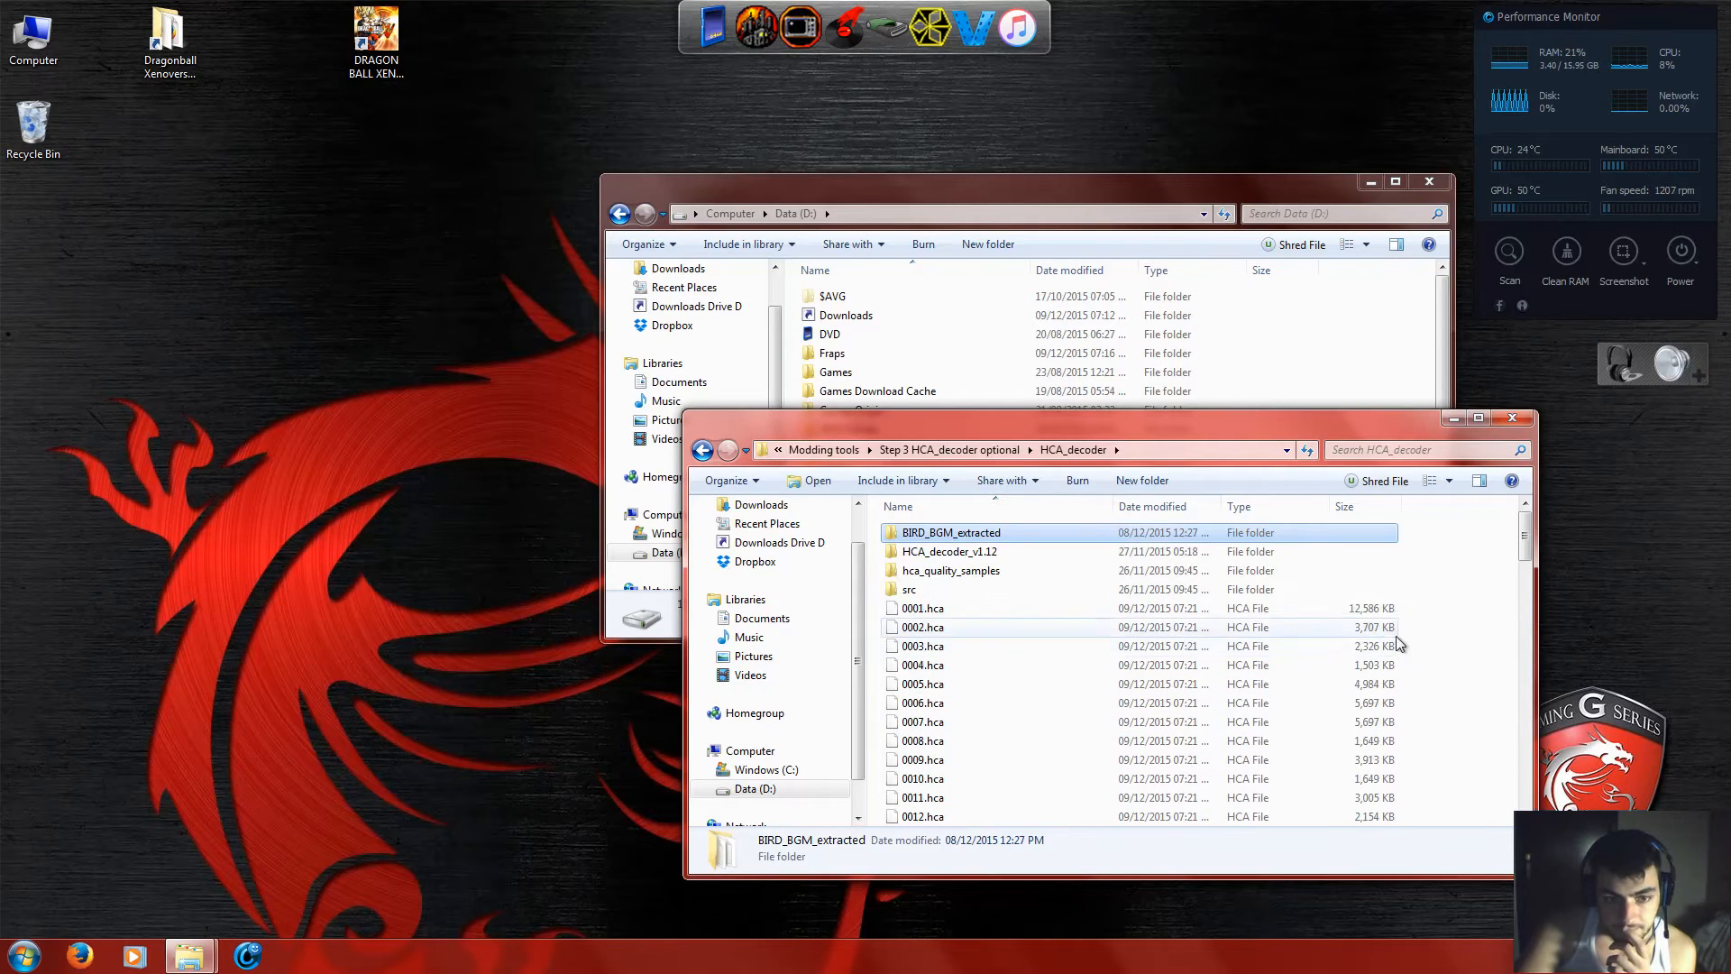
{"action": "left_click_drag", "start_coordinate": [1435, 609], "coordinate": [920, 694]}
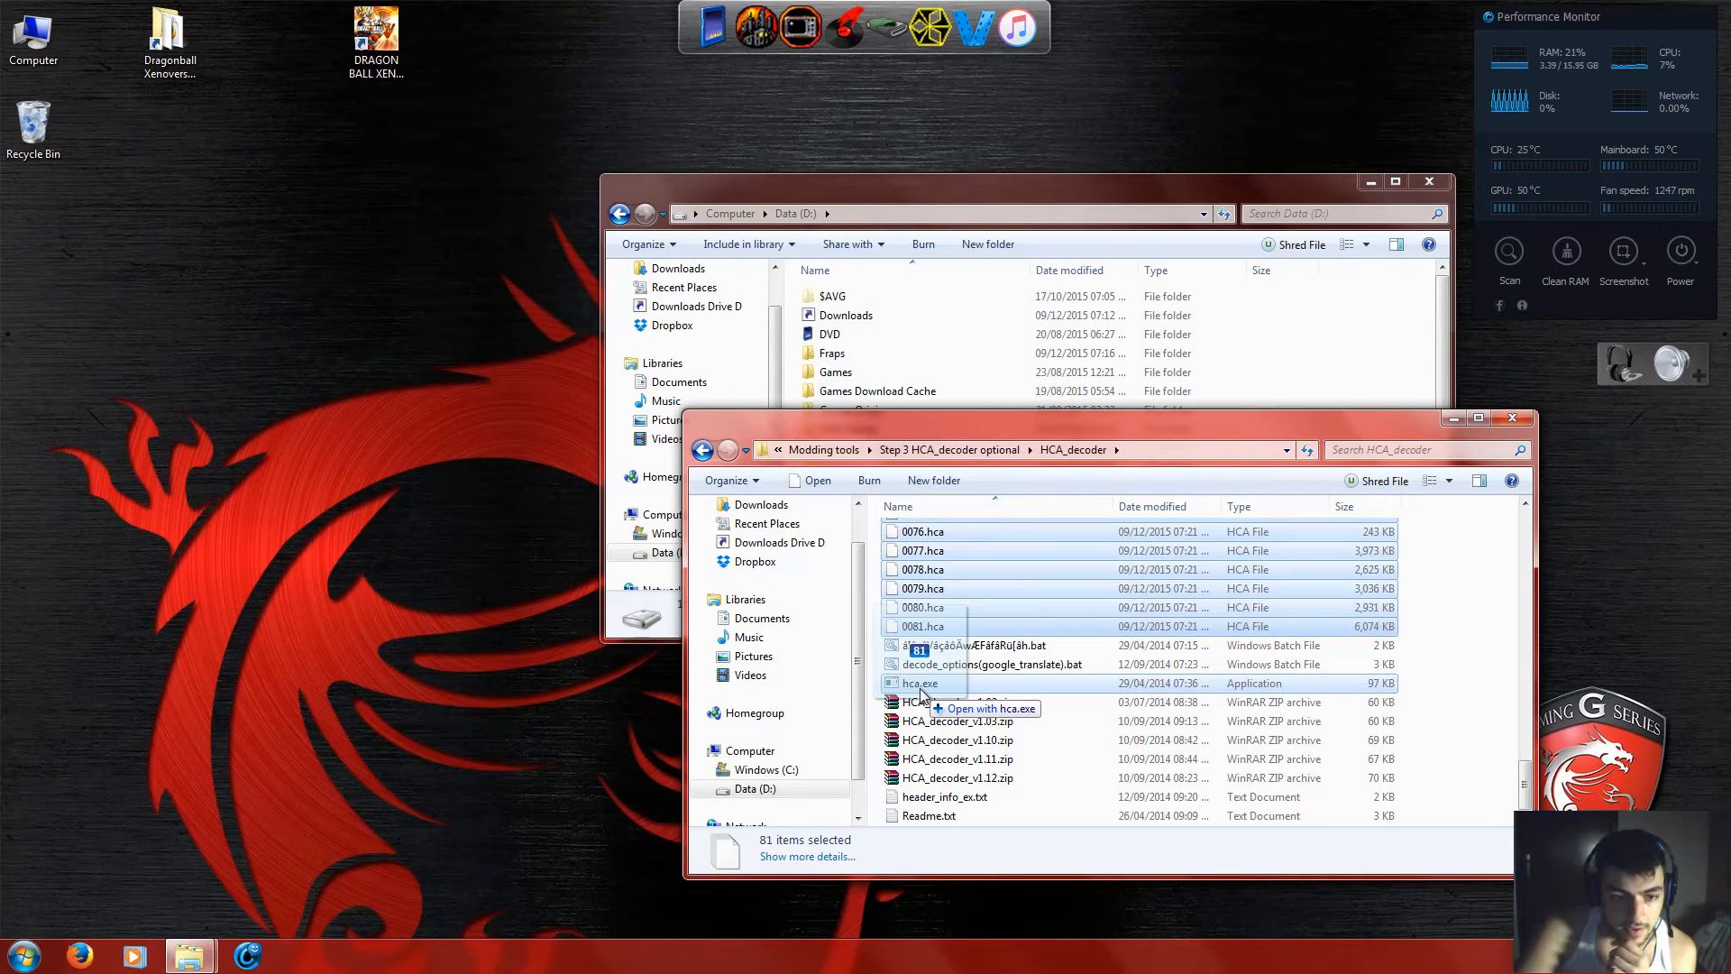
{"action": "left_click_drag", "start_coordinate": [921, 694], "coordinate": [921, 695]}
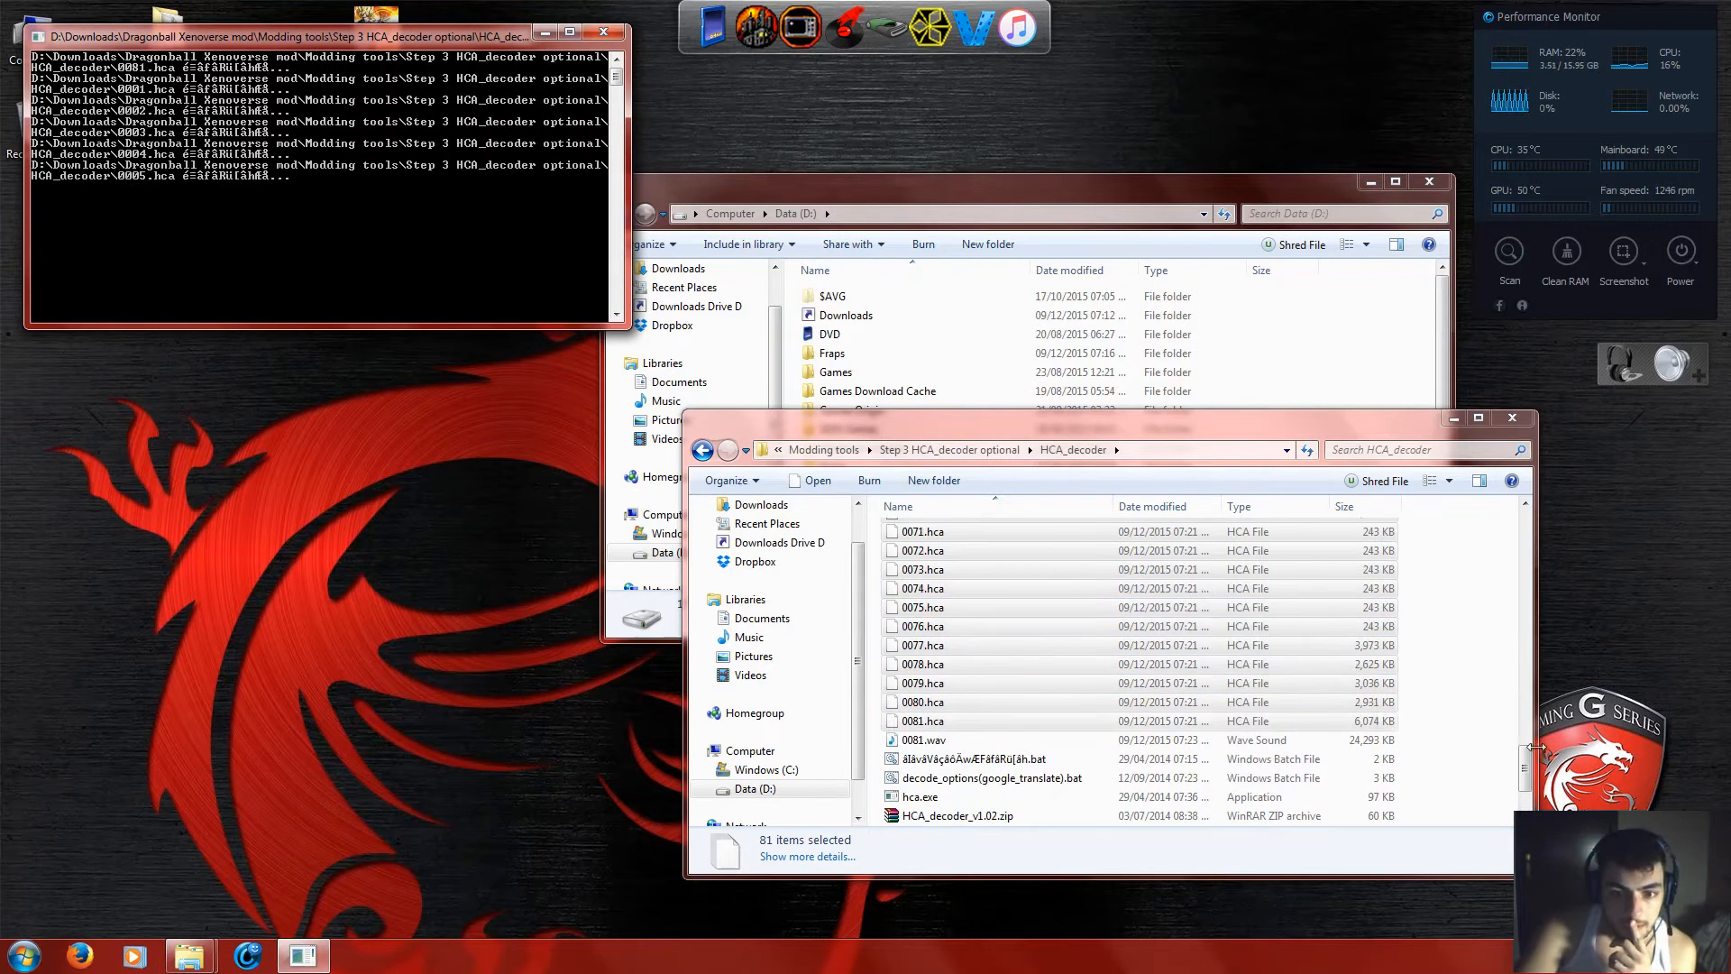
Sort the HCA_decoder folder's contents by type and look through the decoded WAV files.
{"action": "left_click_drag", "start_coordinate": [1530, 750], "coordinate": [1525, 611]}
{"action": "scroll", "coordinate": [1241, 679], "scroll_direction": "up", "scroll_amount": 10}
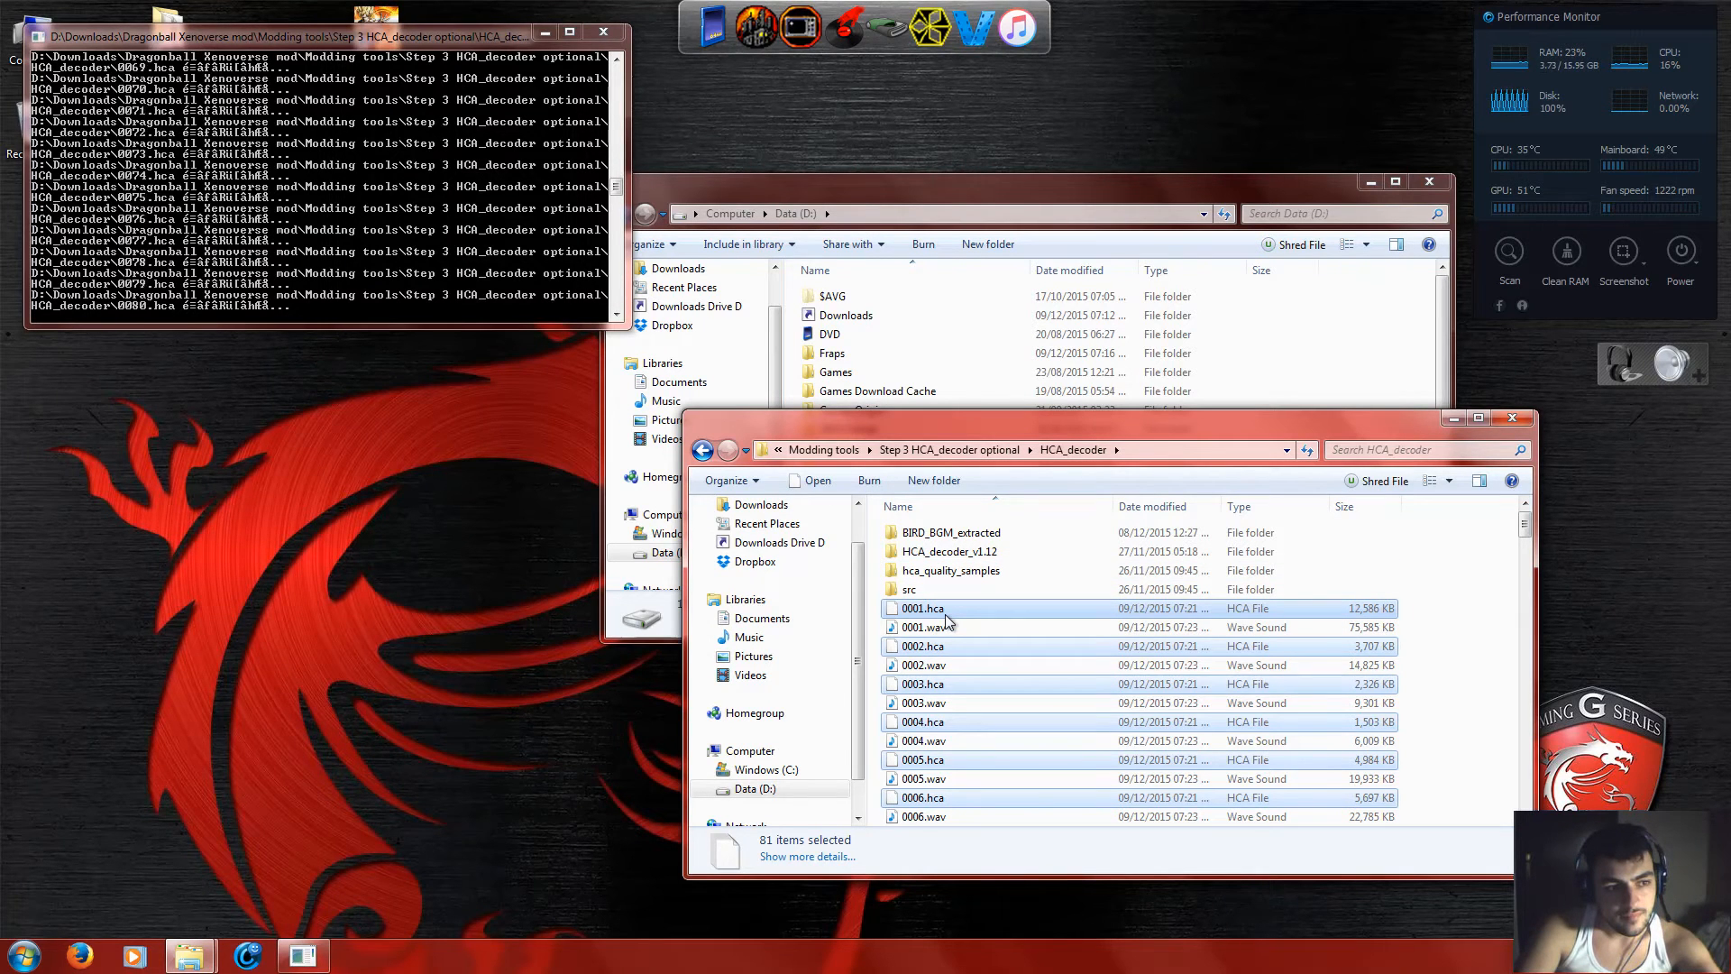
{"action": "scroll", "coordinate": [1254, 668], "scroll_direction": "down", "scroll_amount": 20}
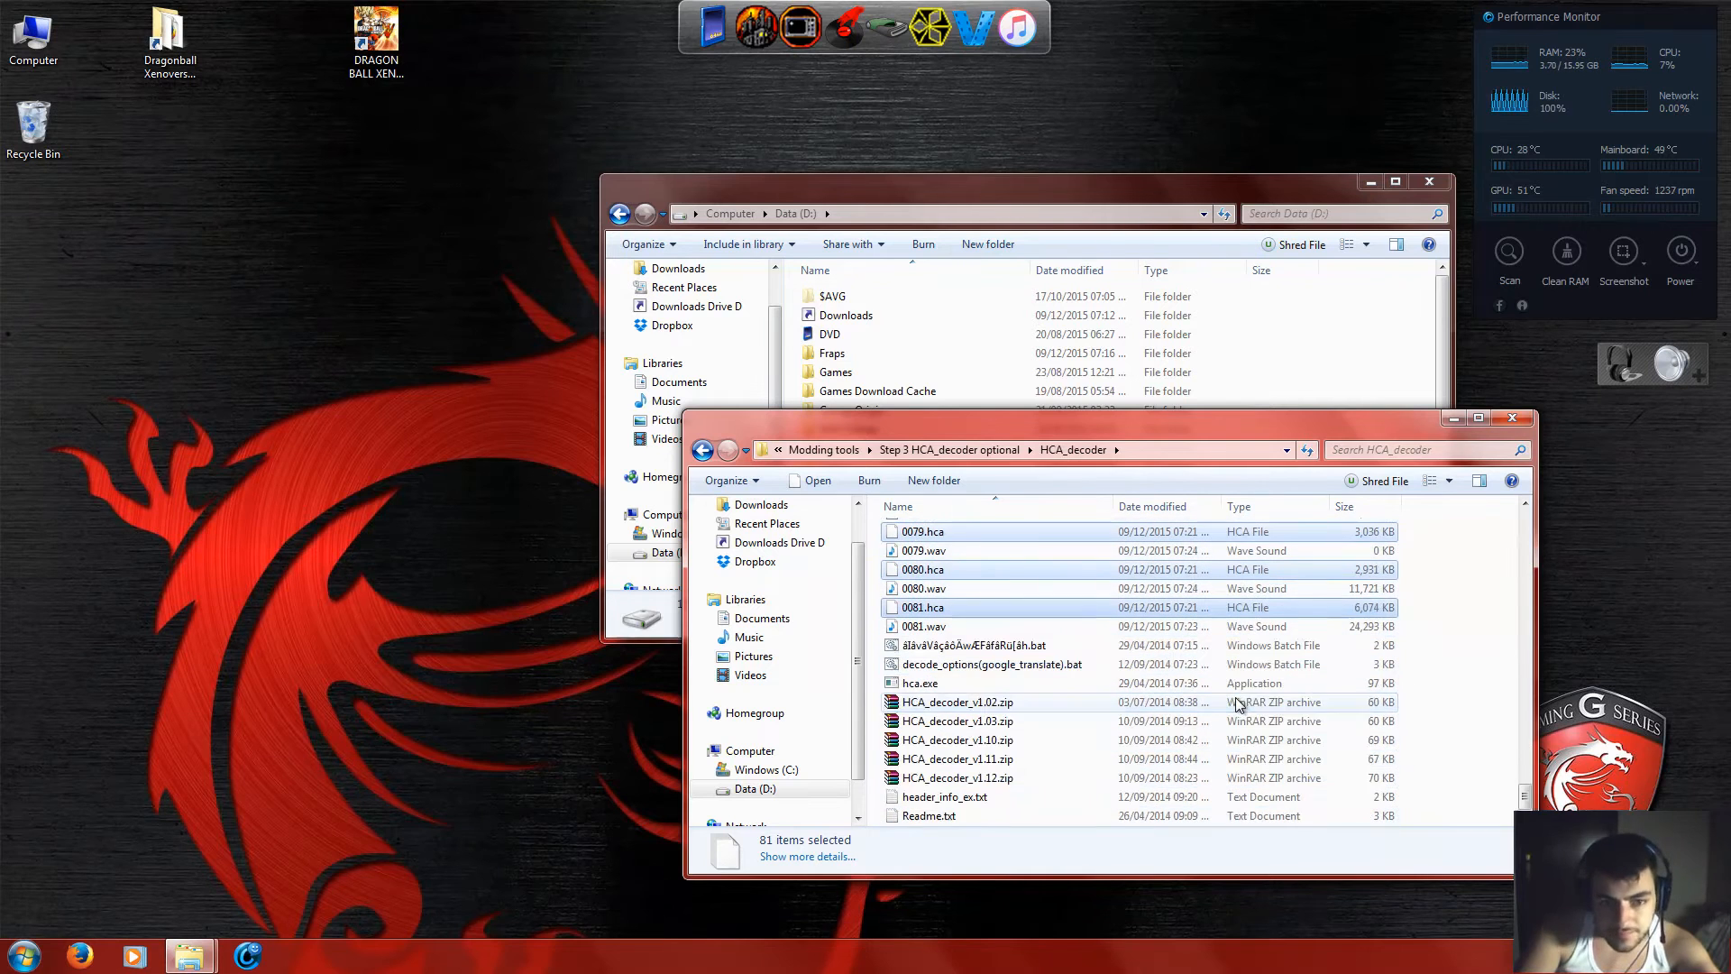
{"action": "right_click", "coordinate": [1453, 507]}
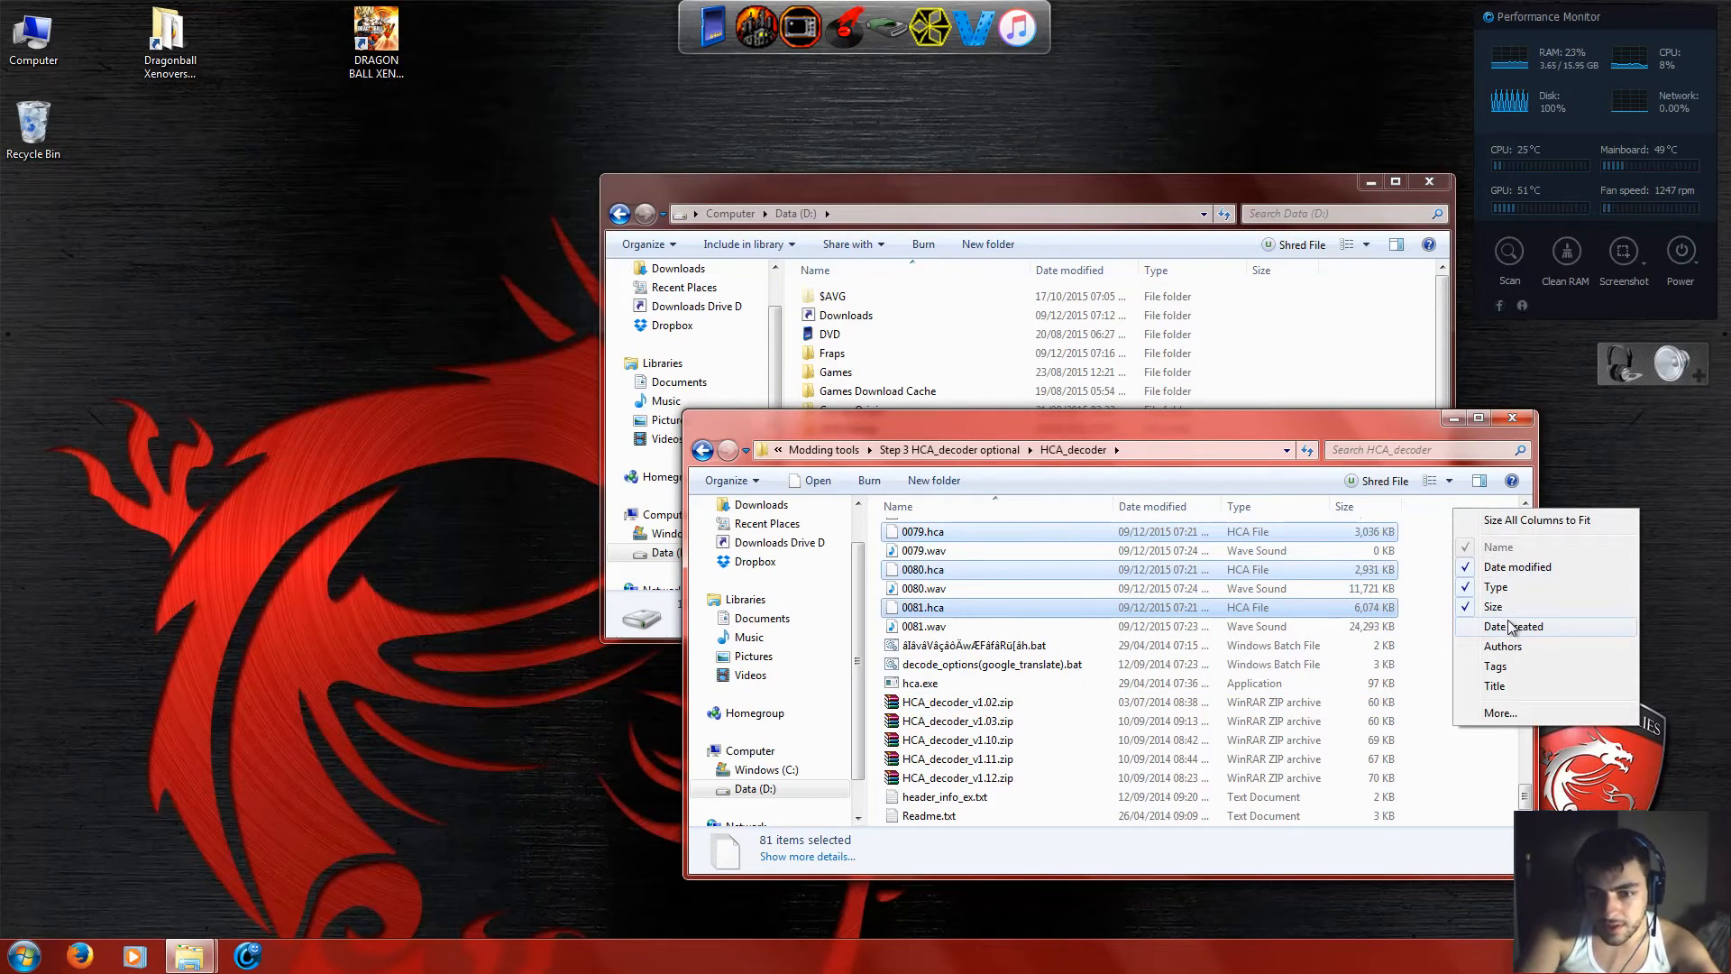
{"action": "left_click", "coordinate": [1409, 511]}
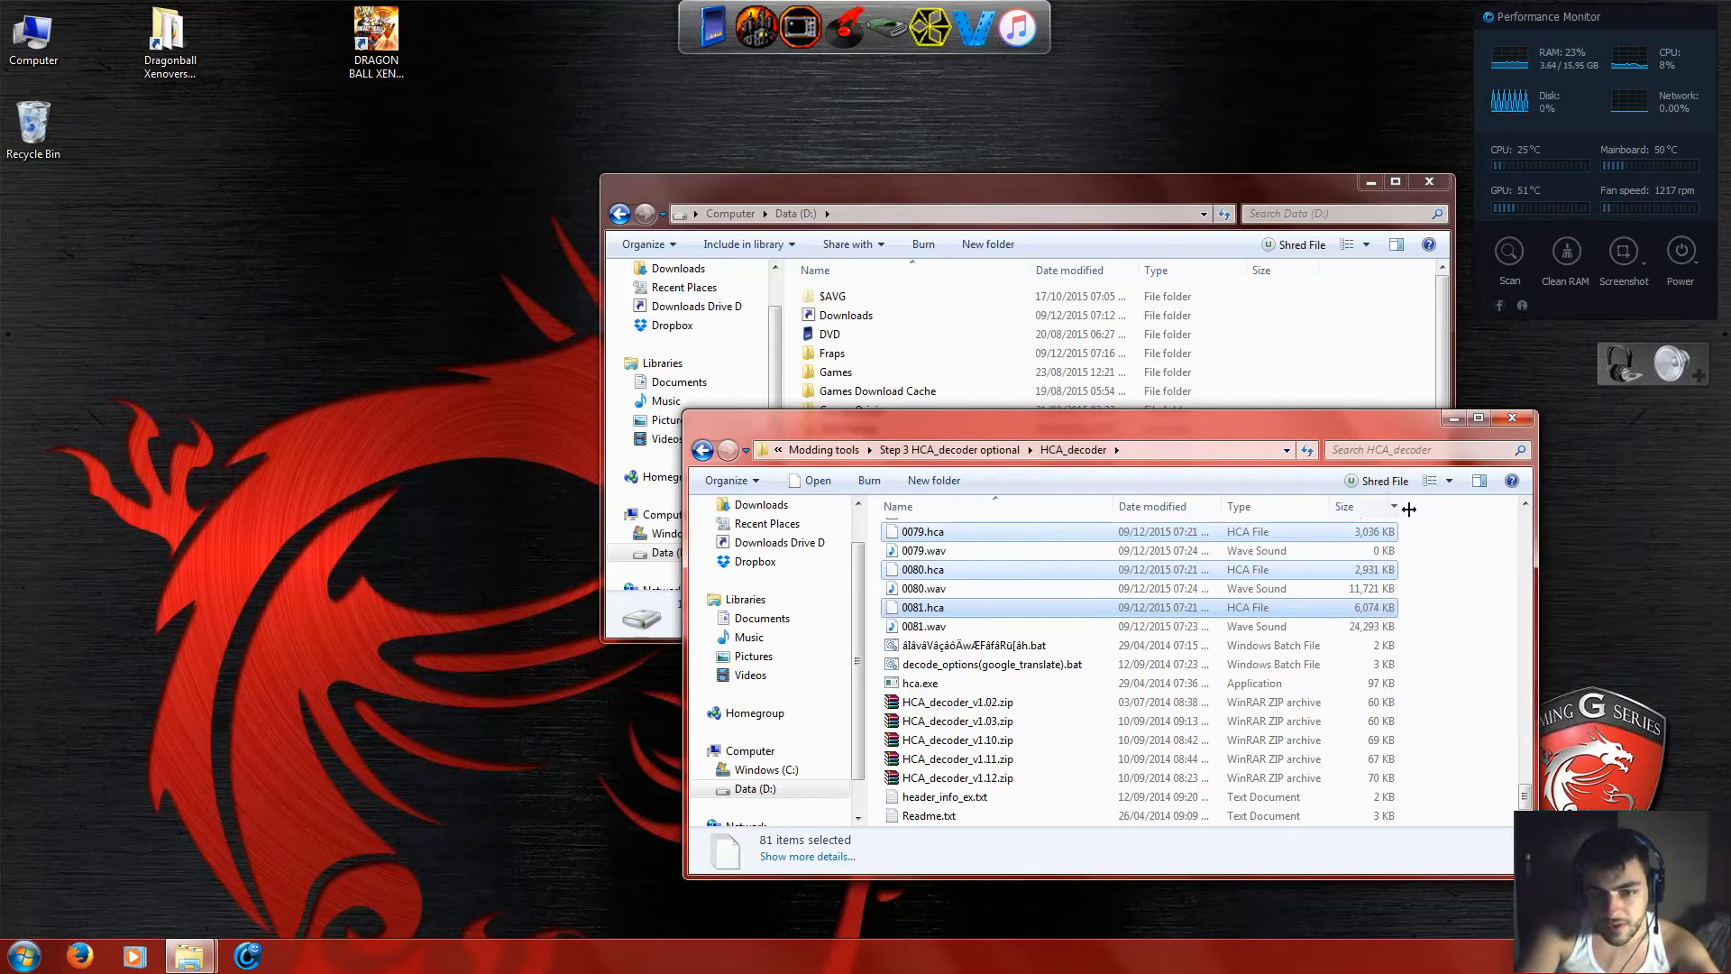
{"action": "left_click", "coordinate": [1243, 510]}
{"action": "scroll", "coordinate": [938, 631], "scroll_direction": "down", "scroll_amount": 20}
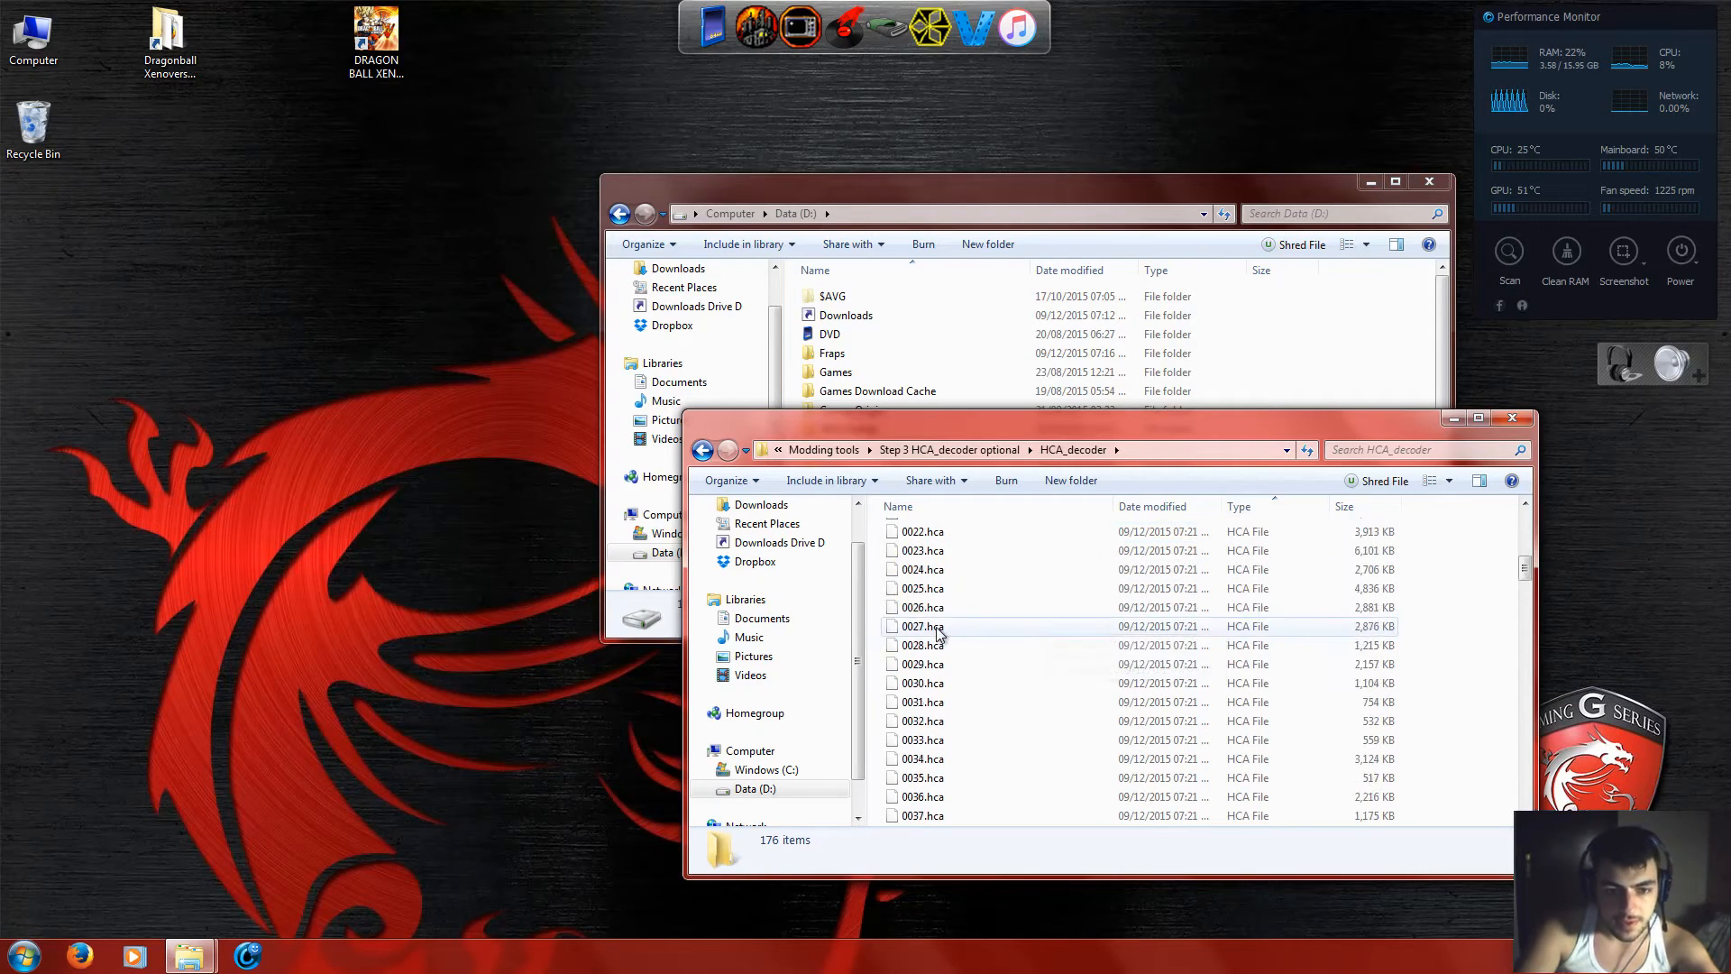
{"action": "scroll", "coordinate": [1013, 680], "scroll_direction": "up", "scroll_amount": 6}
{"action": "scroll", "coordinate": [1016, 678], "scroll_direction": "down", "scroll_amount": 20}
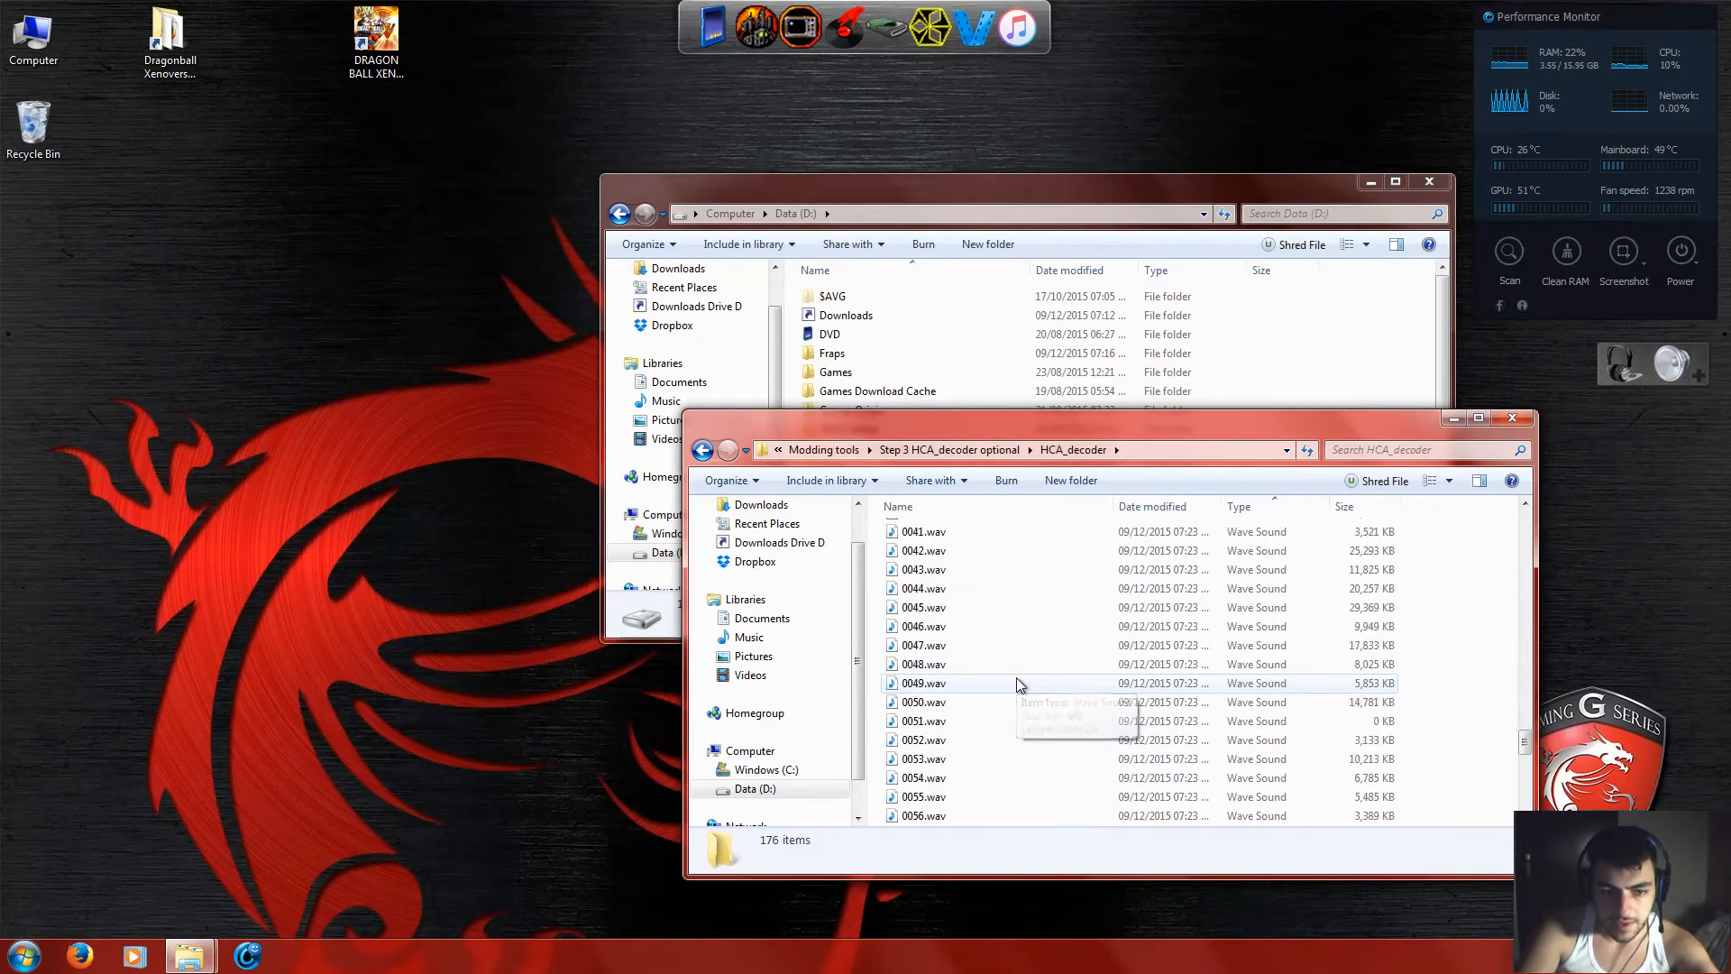
{"action": "scroll", "coordinate": [1249, 711], "scroll_direction": "up", "scroll_amount": 8}
{"action": "scroll", "coordinate": [1249, 713], "scroll_direction": "up", "scroll_amount": 20}
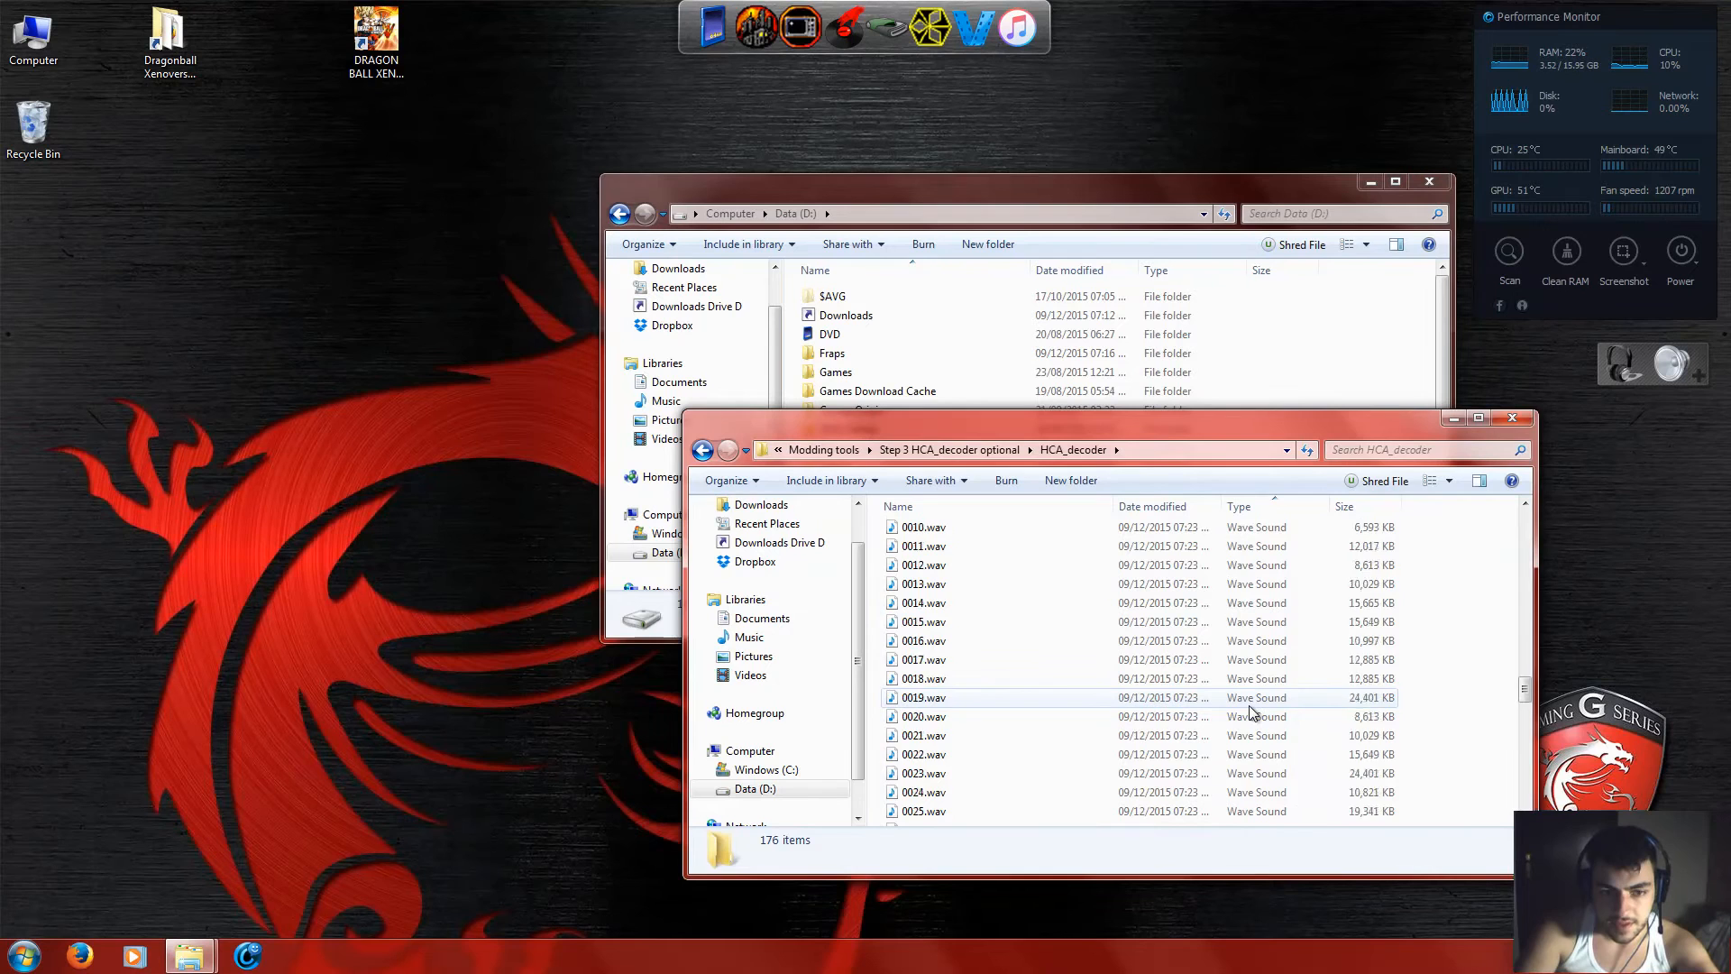
{"action": "scroll", "coordinate": [1248, 704], "scroll_direction": "down", "scroll_amount": 6}
{"action": "scroll", "coordinate": [1262, 685], "scroll_direction": "up", "scroll_amount": 3}
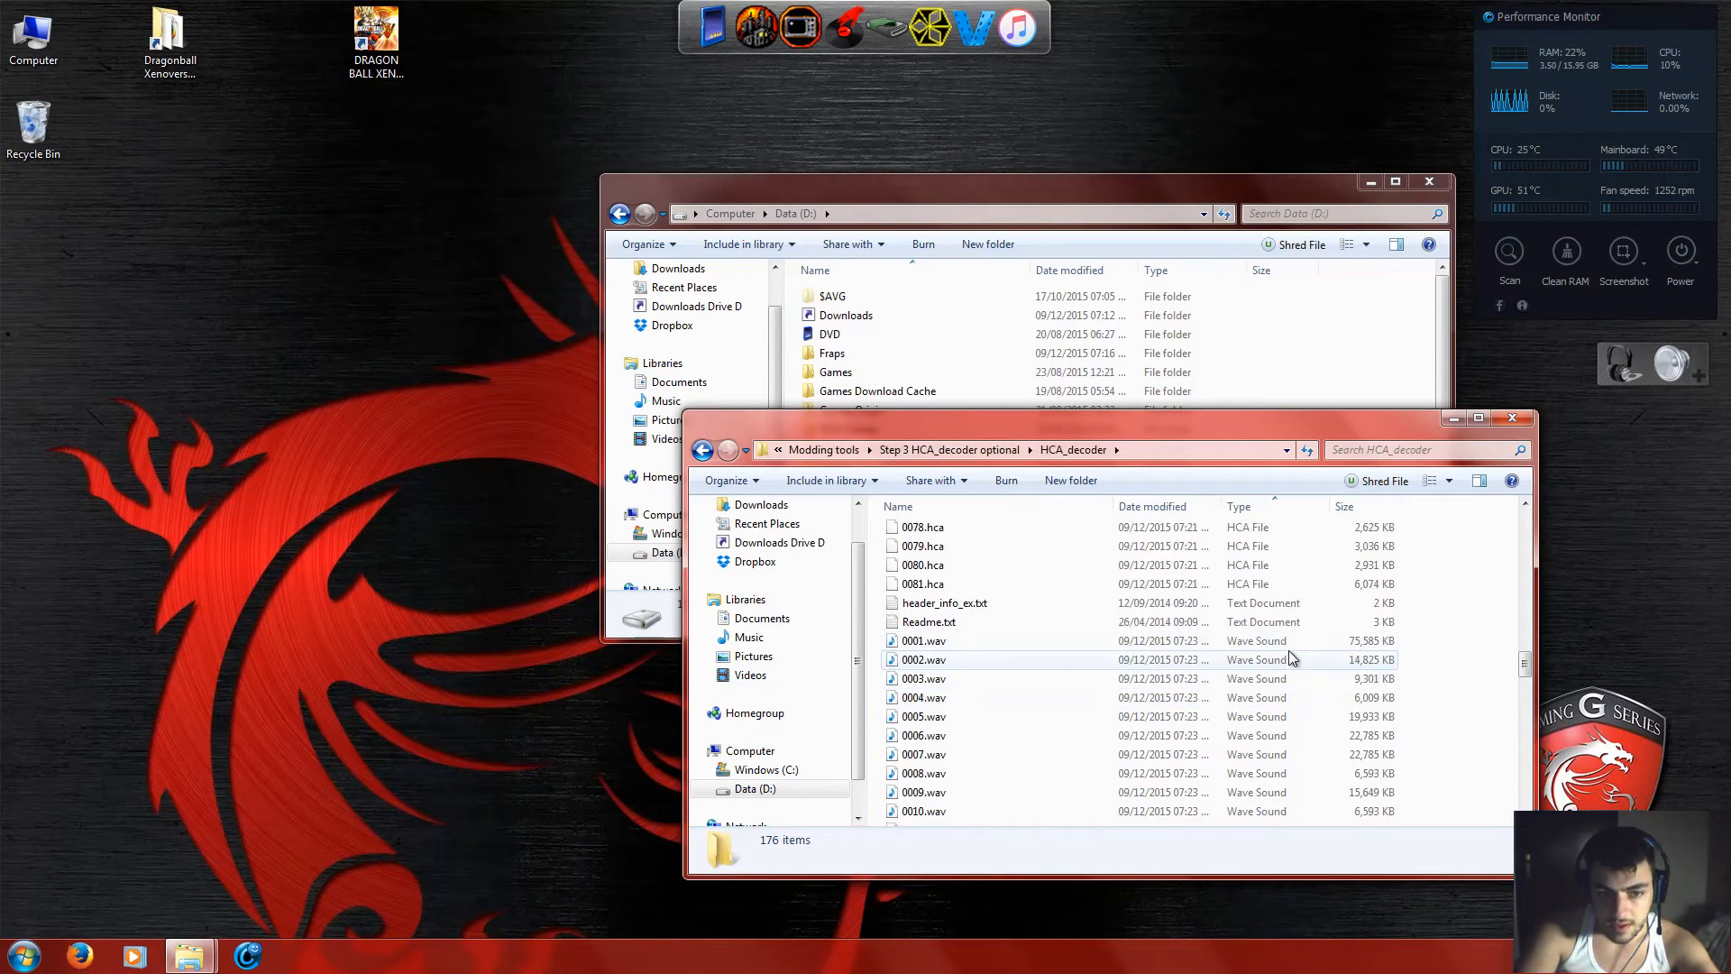
Play a selection of the decoded WAV files starting with 0001.wav, and close the media player.
{"action": "left_click", "coordinate": [1388, 640]}
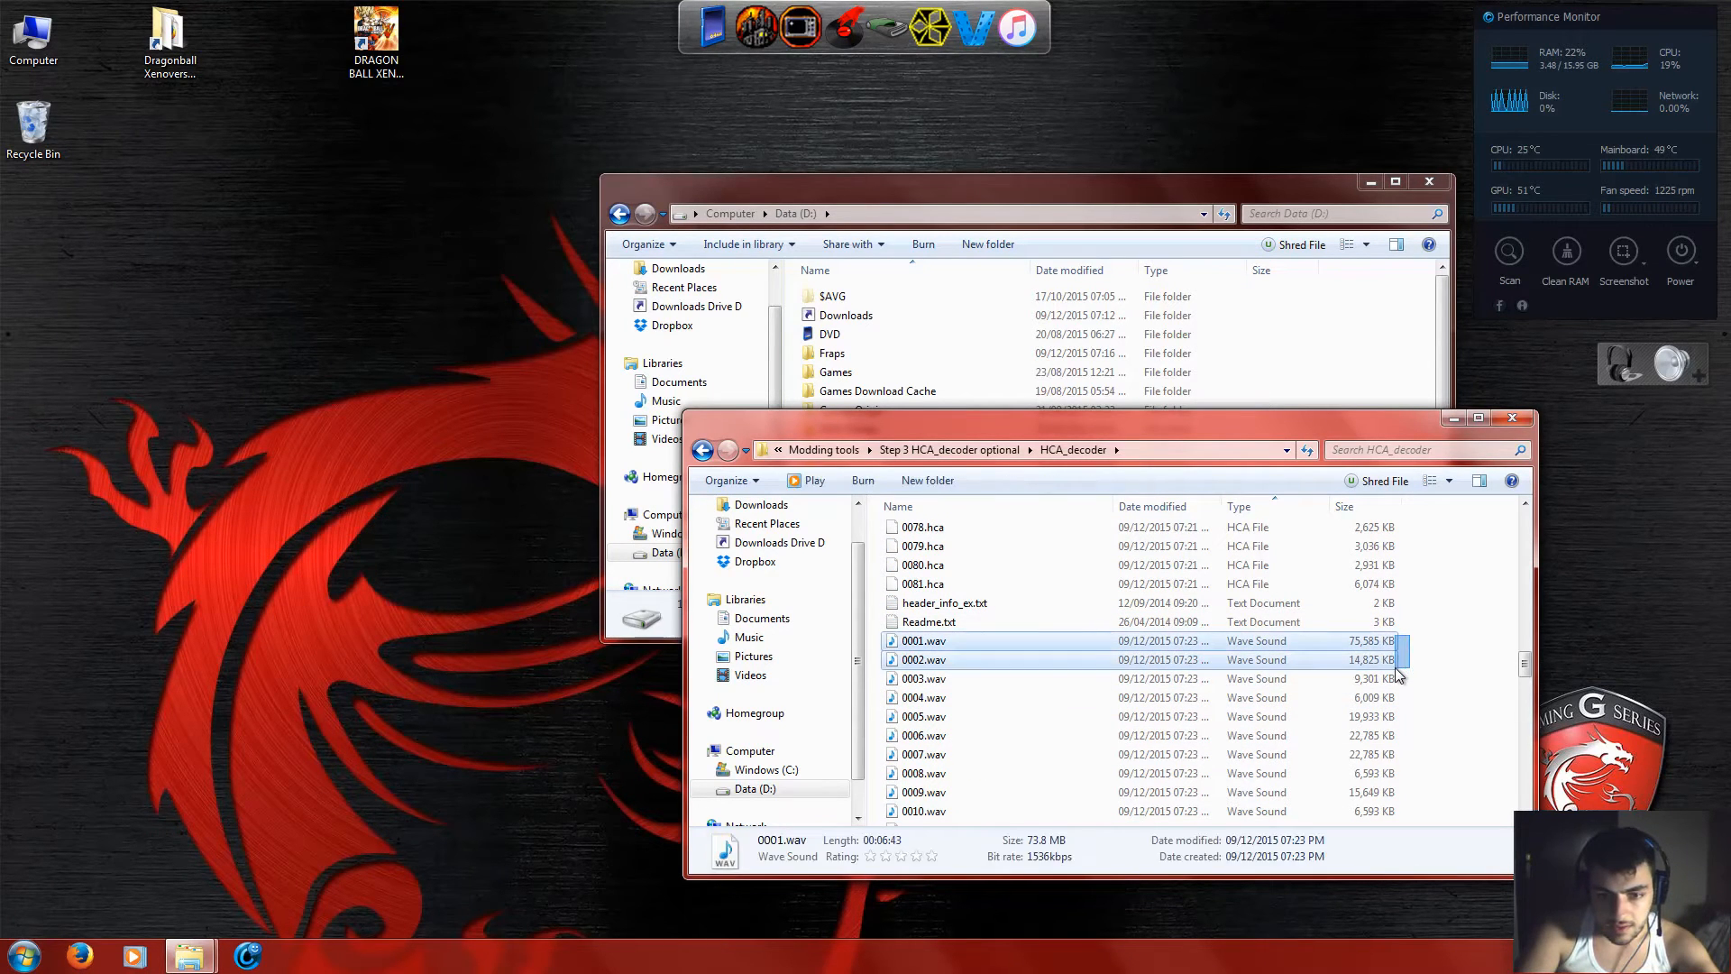
{"action": "left_click_drag", "start_coordinate": [1425, 642], "coordinate": [971, 788]}
{"action": "scroll", "coordinate": [911, 642], "scroll_direction": "up", "scroll_amount": 8}
{"action": "scroll", "coordinate": [910, 642], "scroll_direction": "up", "scroll_amount": 10}
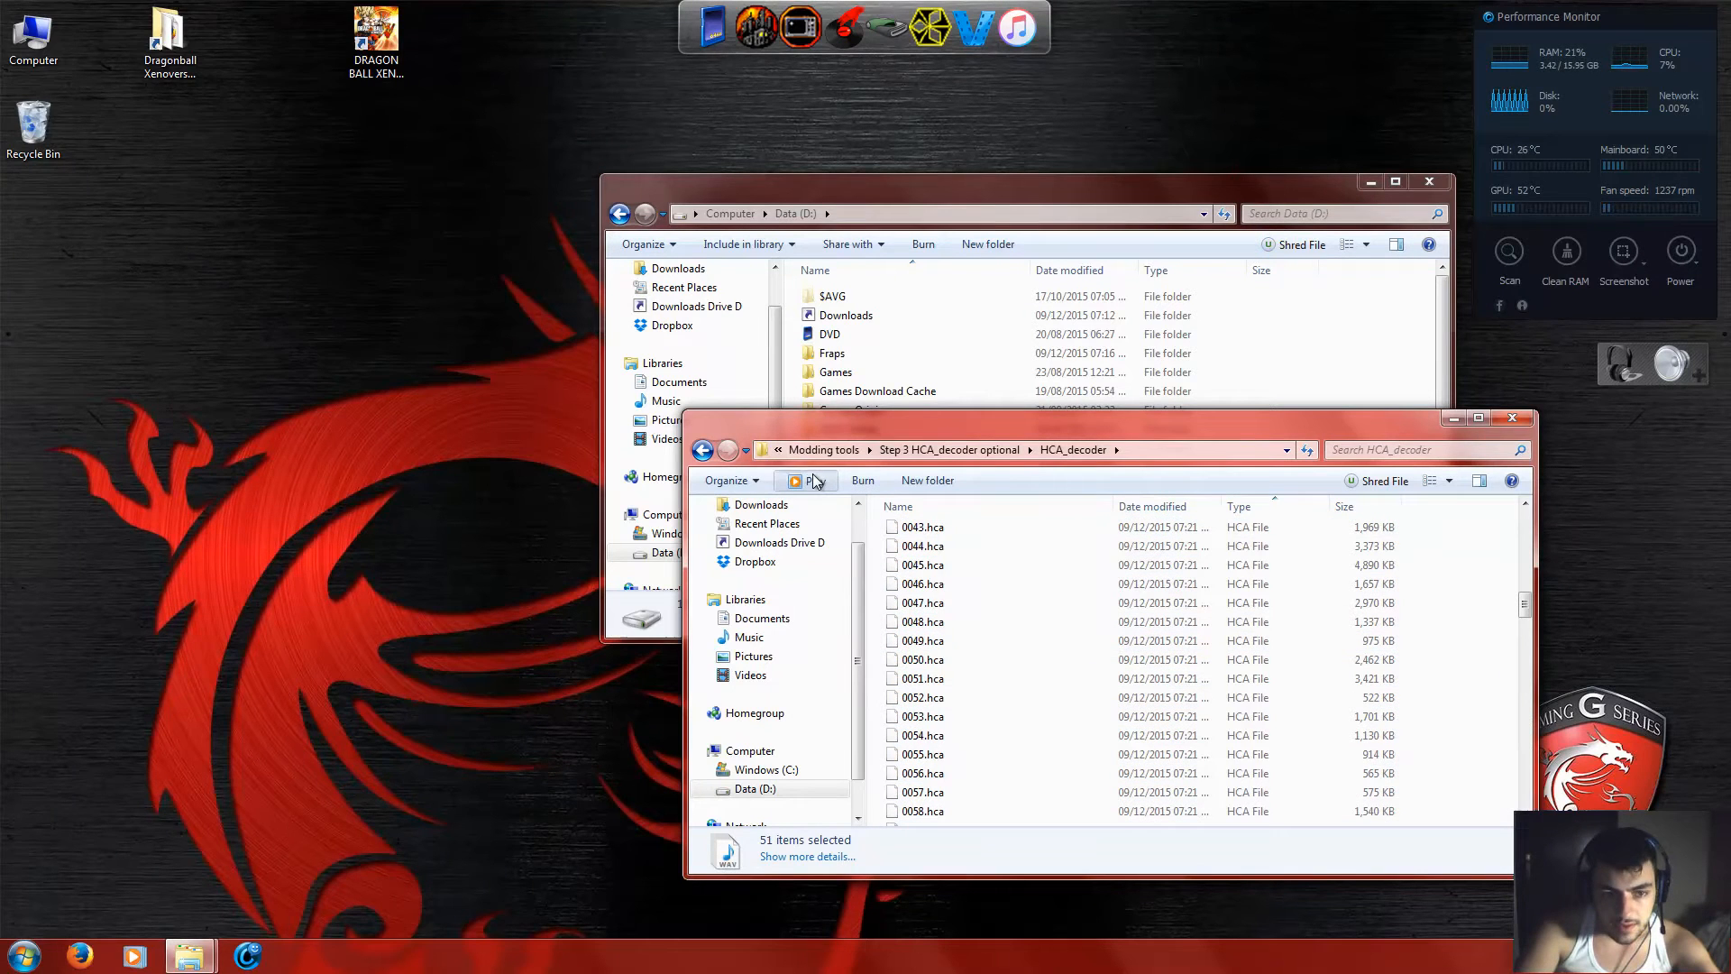
{"action": "left_click", "coordinate": [812, 480]}
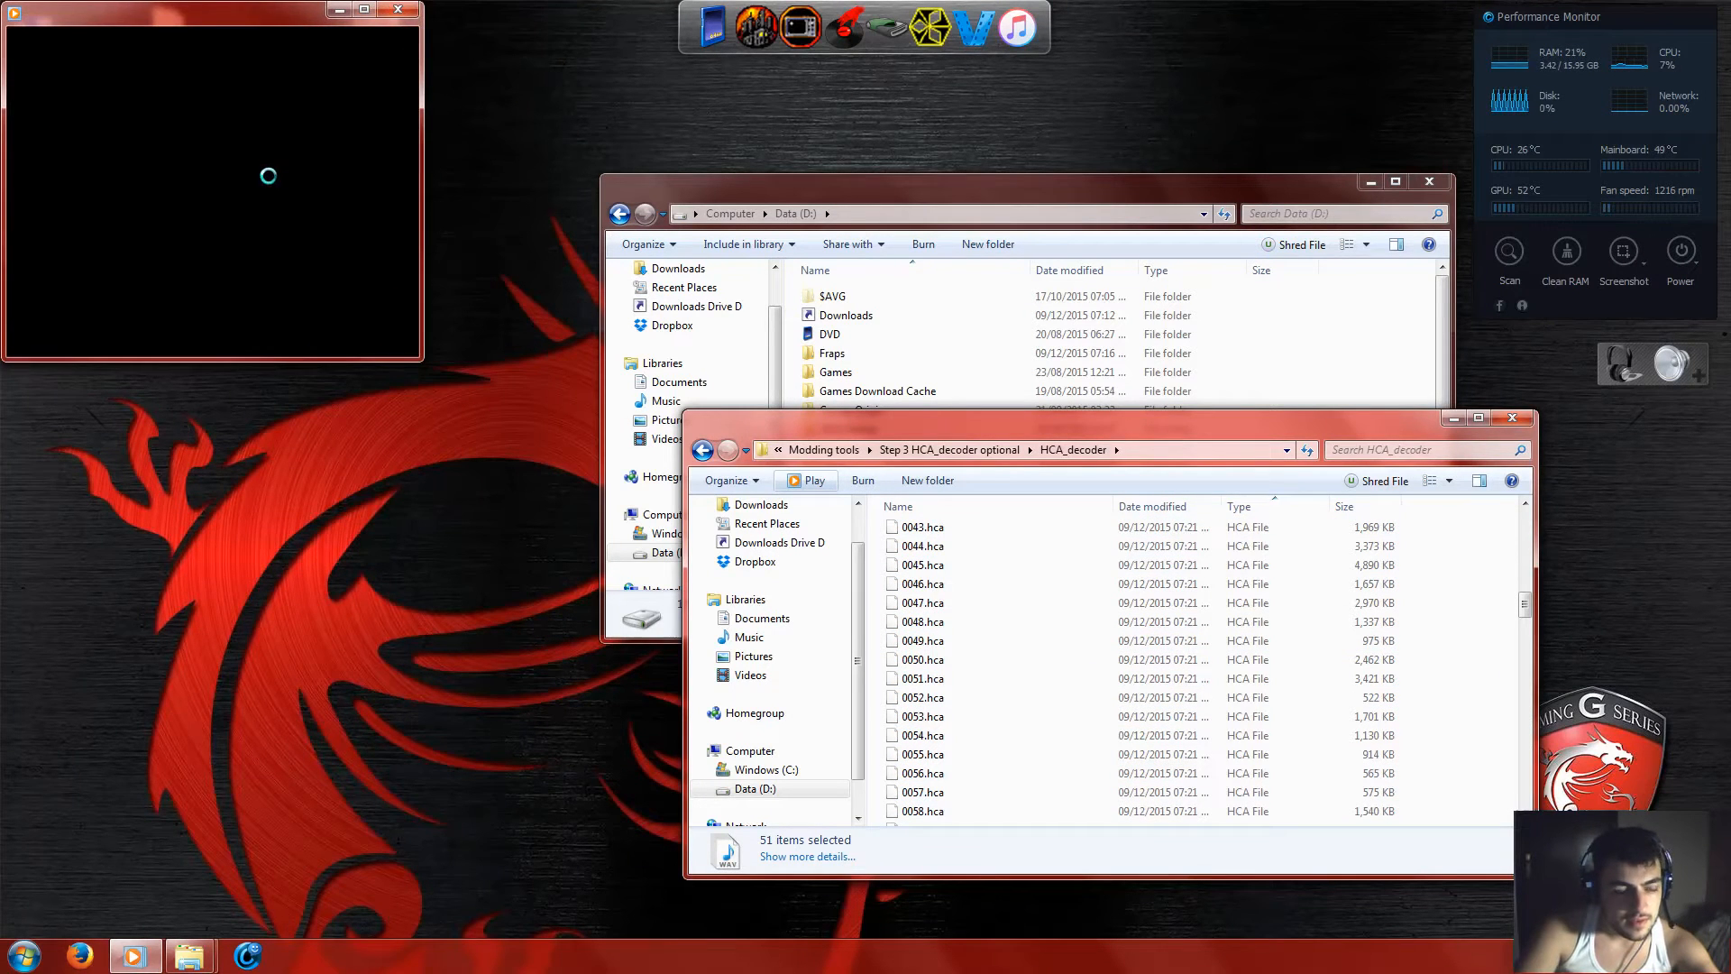
{"action": "left_click_drag", "start_coordinate": [140, 7], "coordinate": [905, 204]}
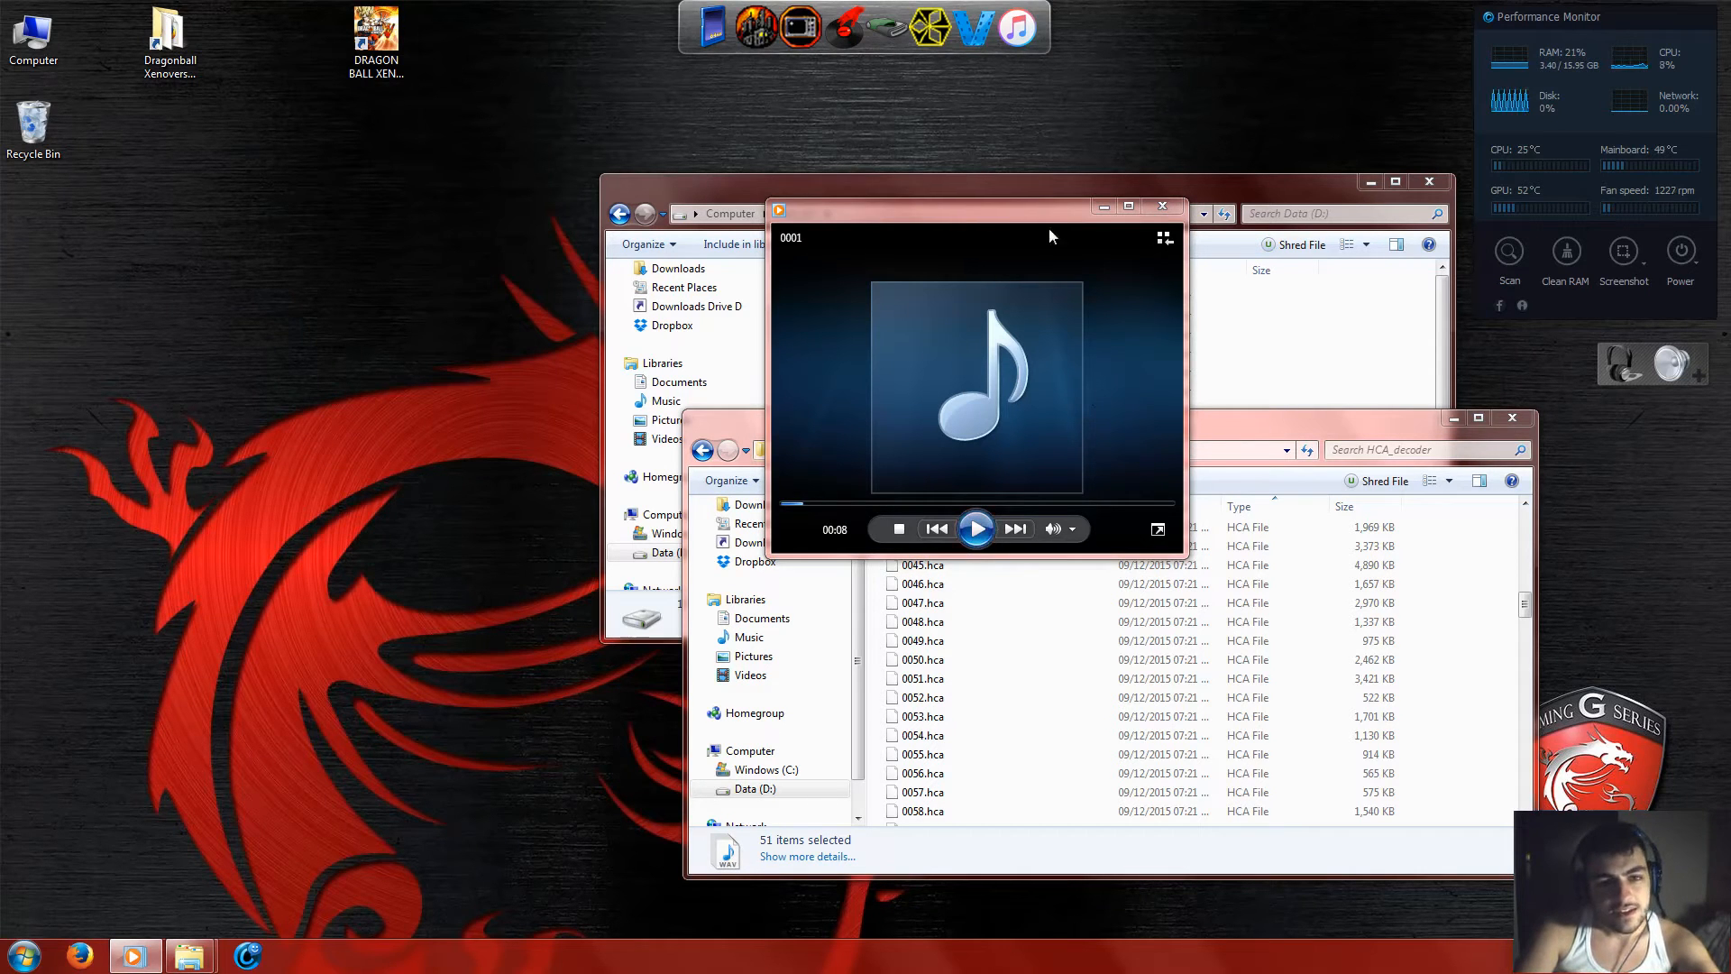
{"action": "left_click_drag", "start_coordinate": [1063, 212], "coordinate": [1088, 327]}
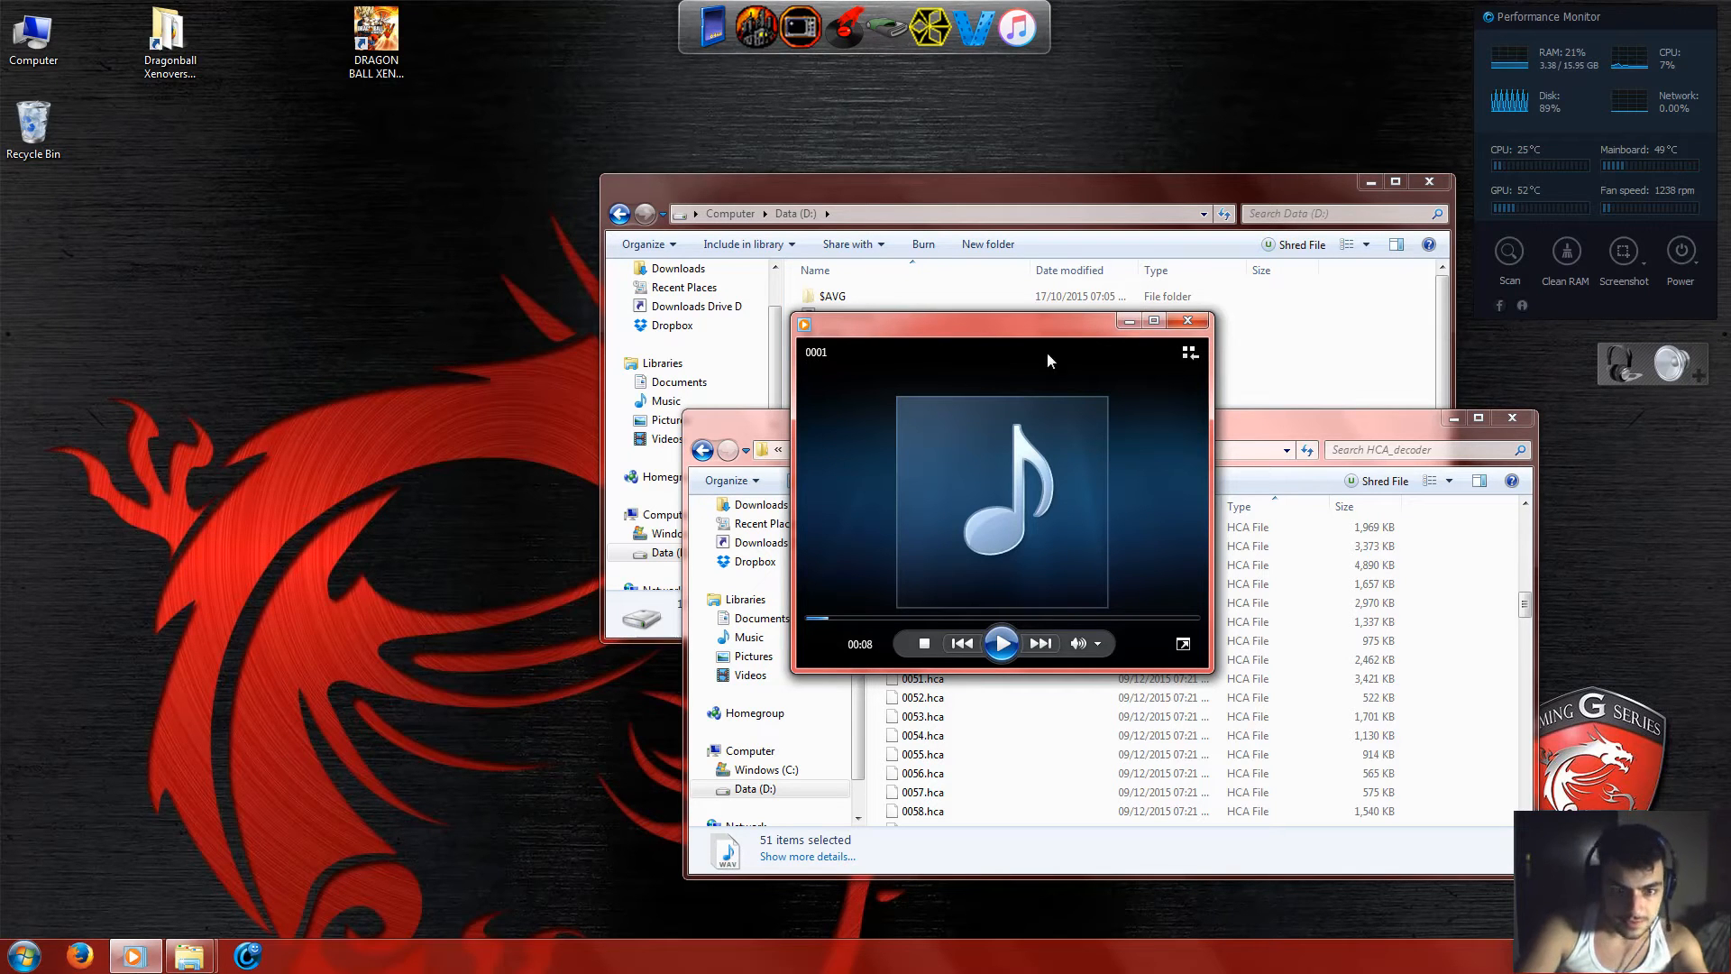
{"action": "left_click", "coordinate": [1189, 321]}
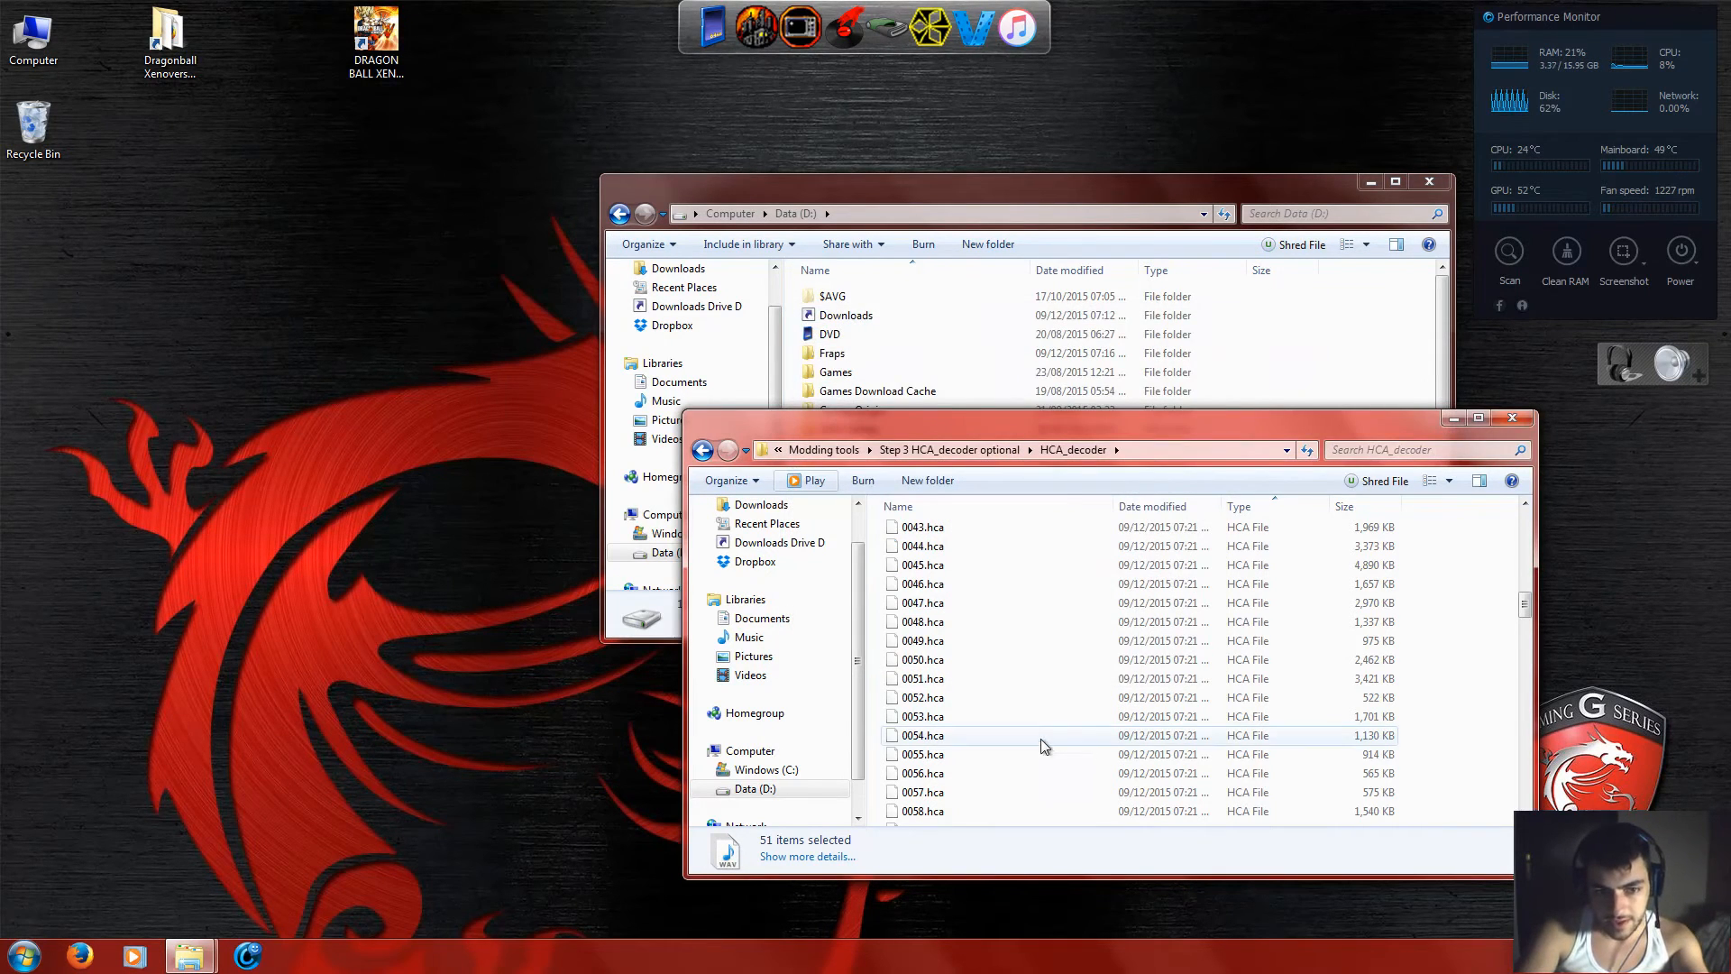
Copy all the decoded WAV files, 0001.wav through 0081.wav, from the HCA_decoder folder.
{"action": "left_click", "coordinate": [1035, 701]}
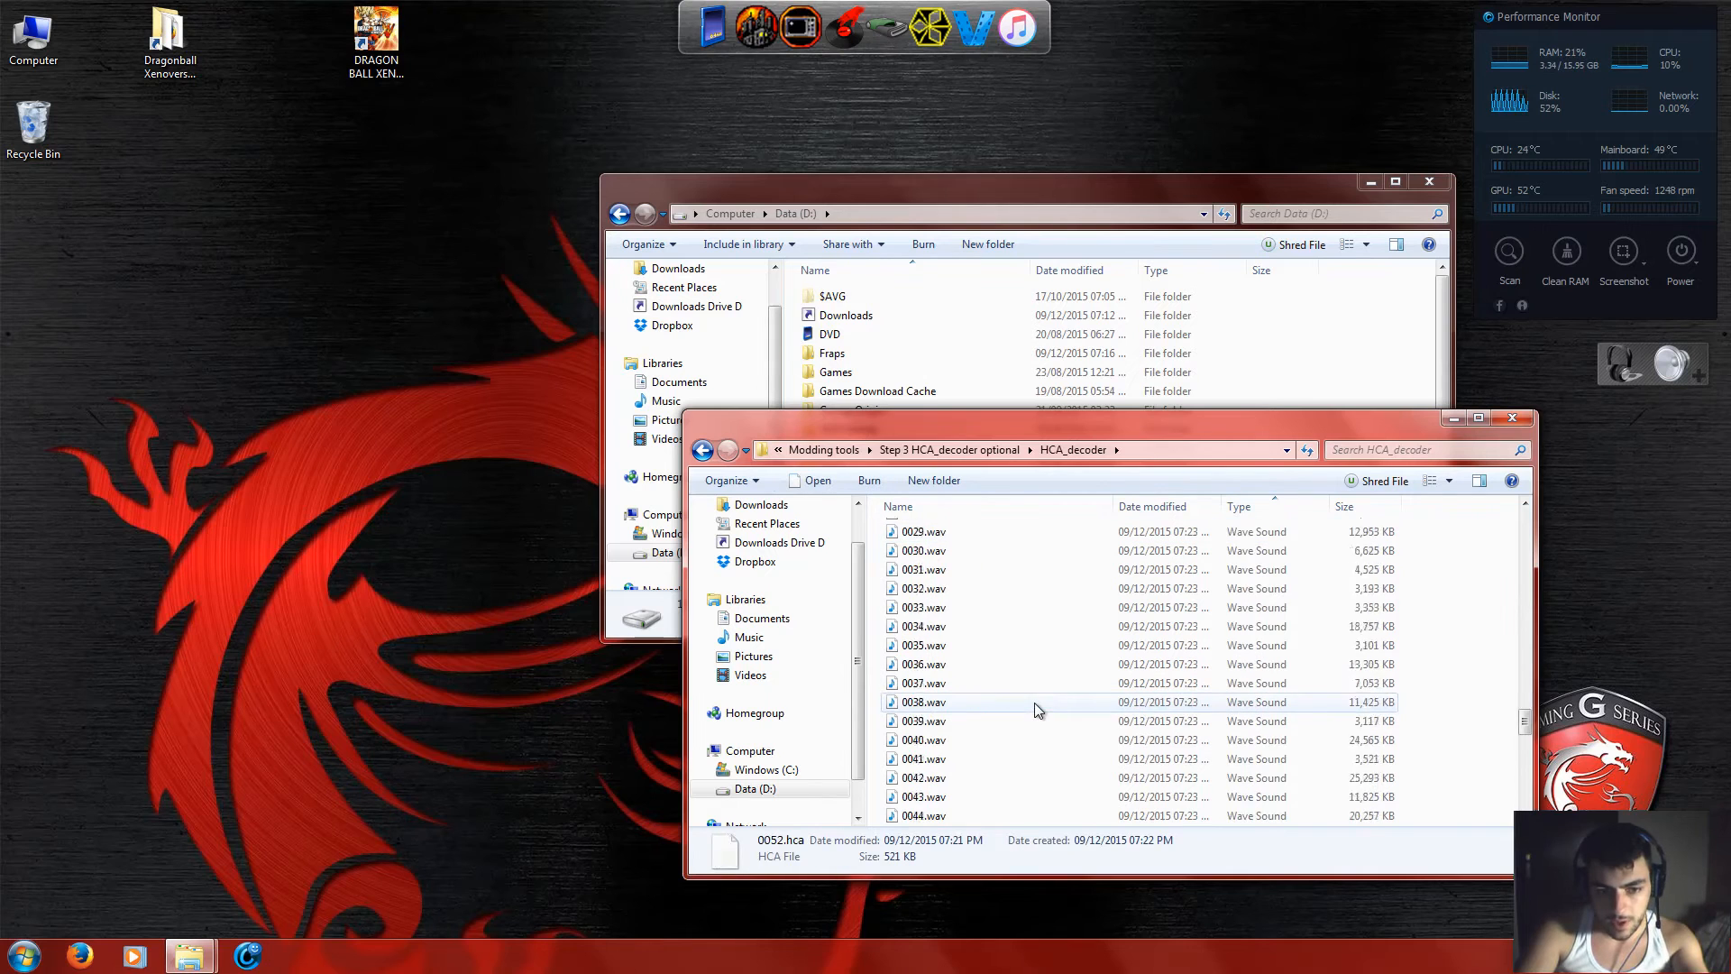
{"action": "scroll", "coordinate": [1035, 701], "scroll_direction": "up", "scroll_amount": 3}
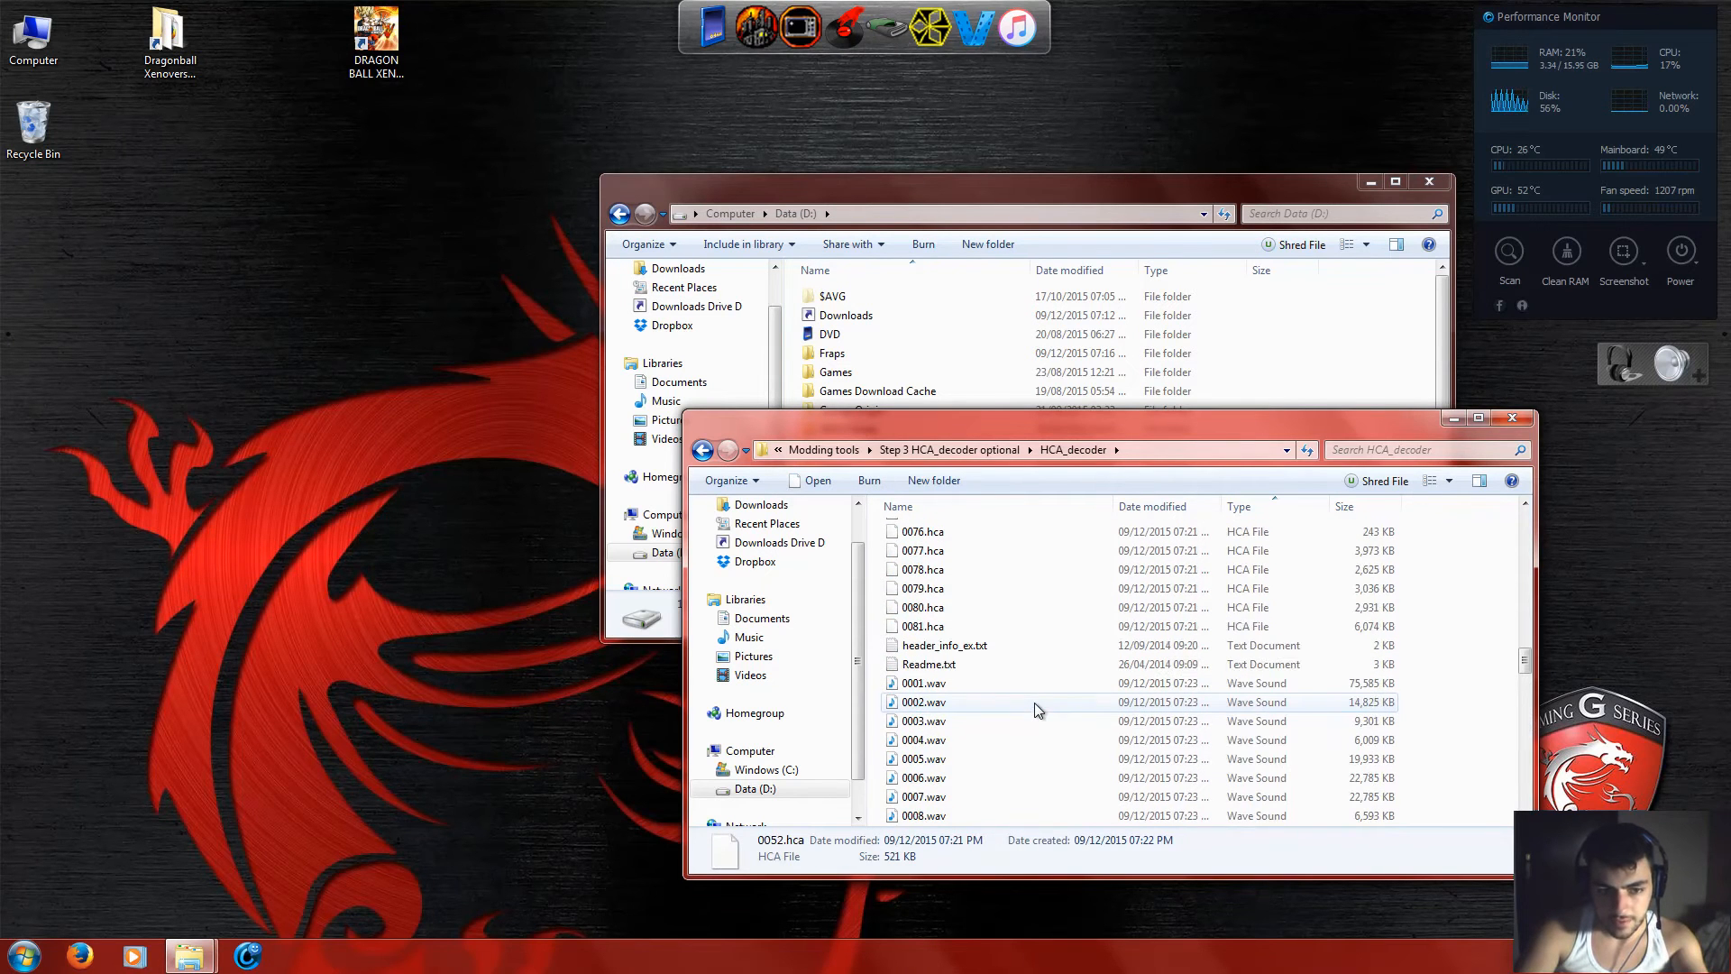
{"action": "scroll", "coordinate": [1083, 631], "scroll_direction": "down", "scroll_amount": 2}
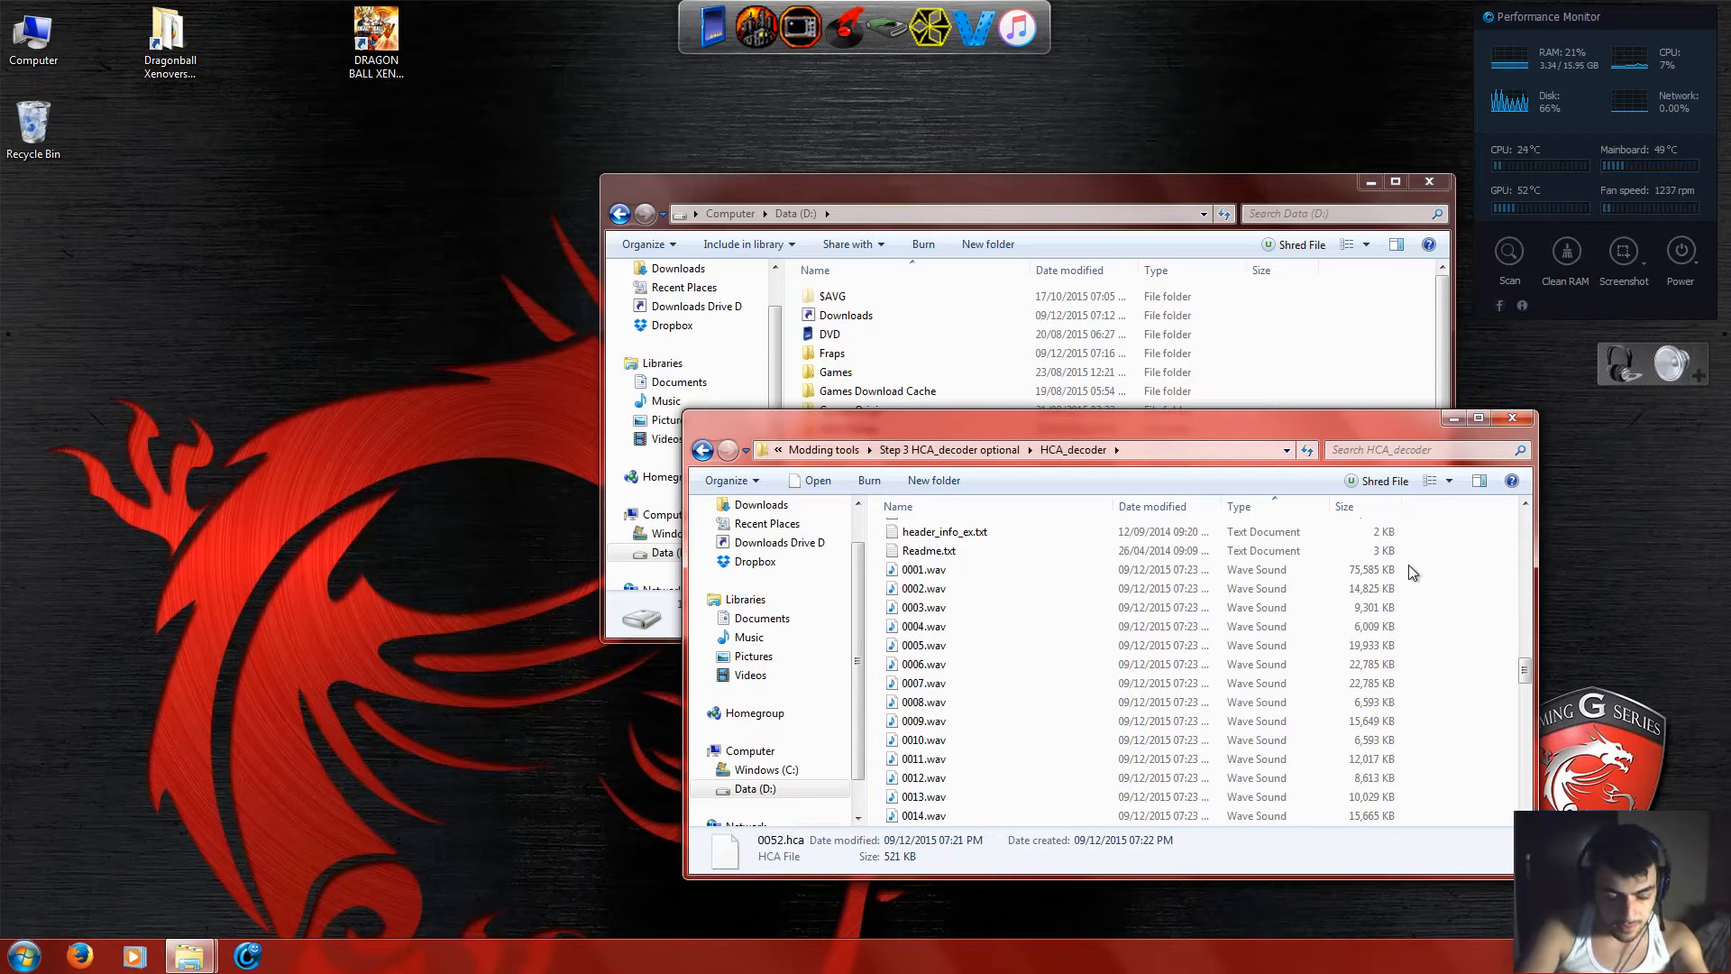
{"action": "left_click_drag", "start_coordinate": [1404, 566], "coordinate": [960, 690]}
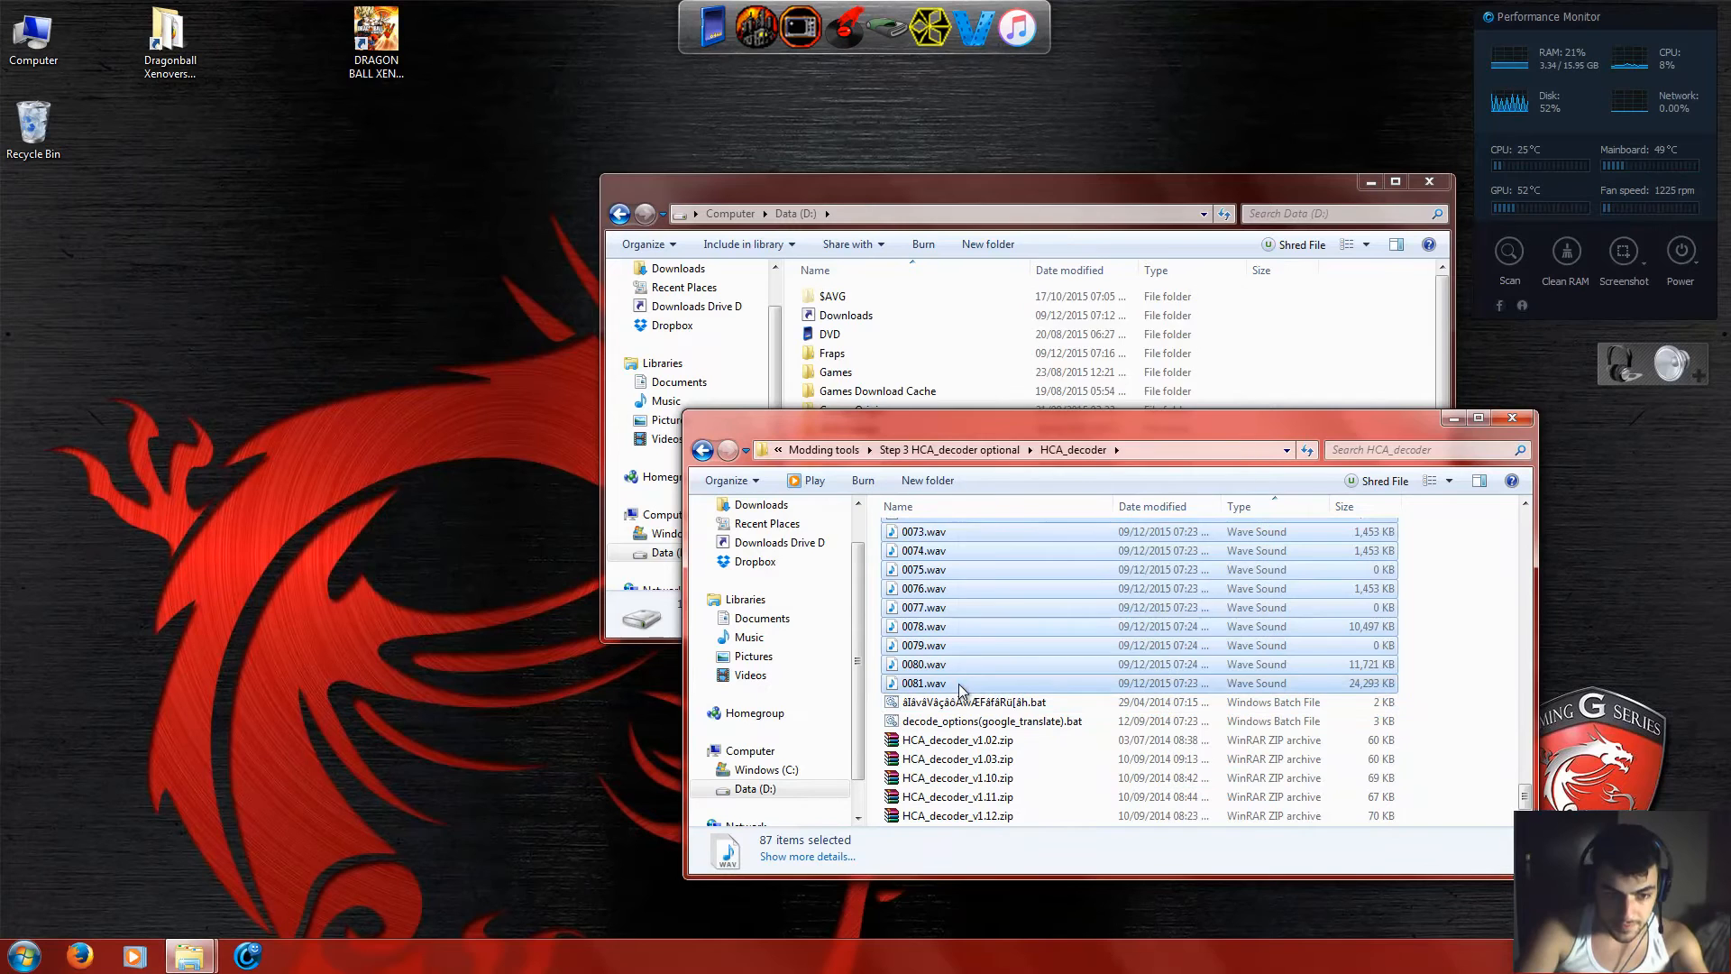
{"action": "right_click", "coordinate": [961, 690]}
{"action": "left_click", "coordinate": [1010, 586]}
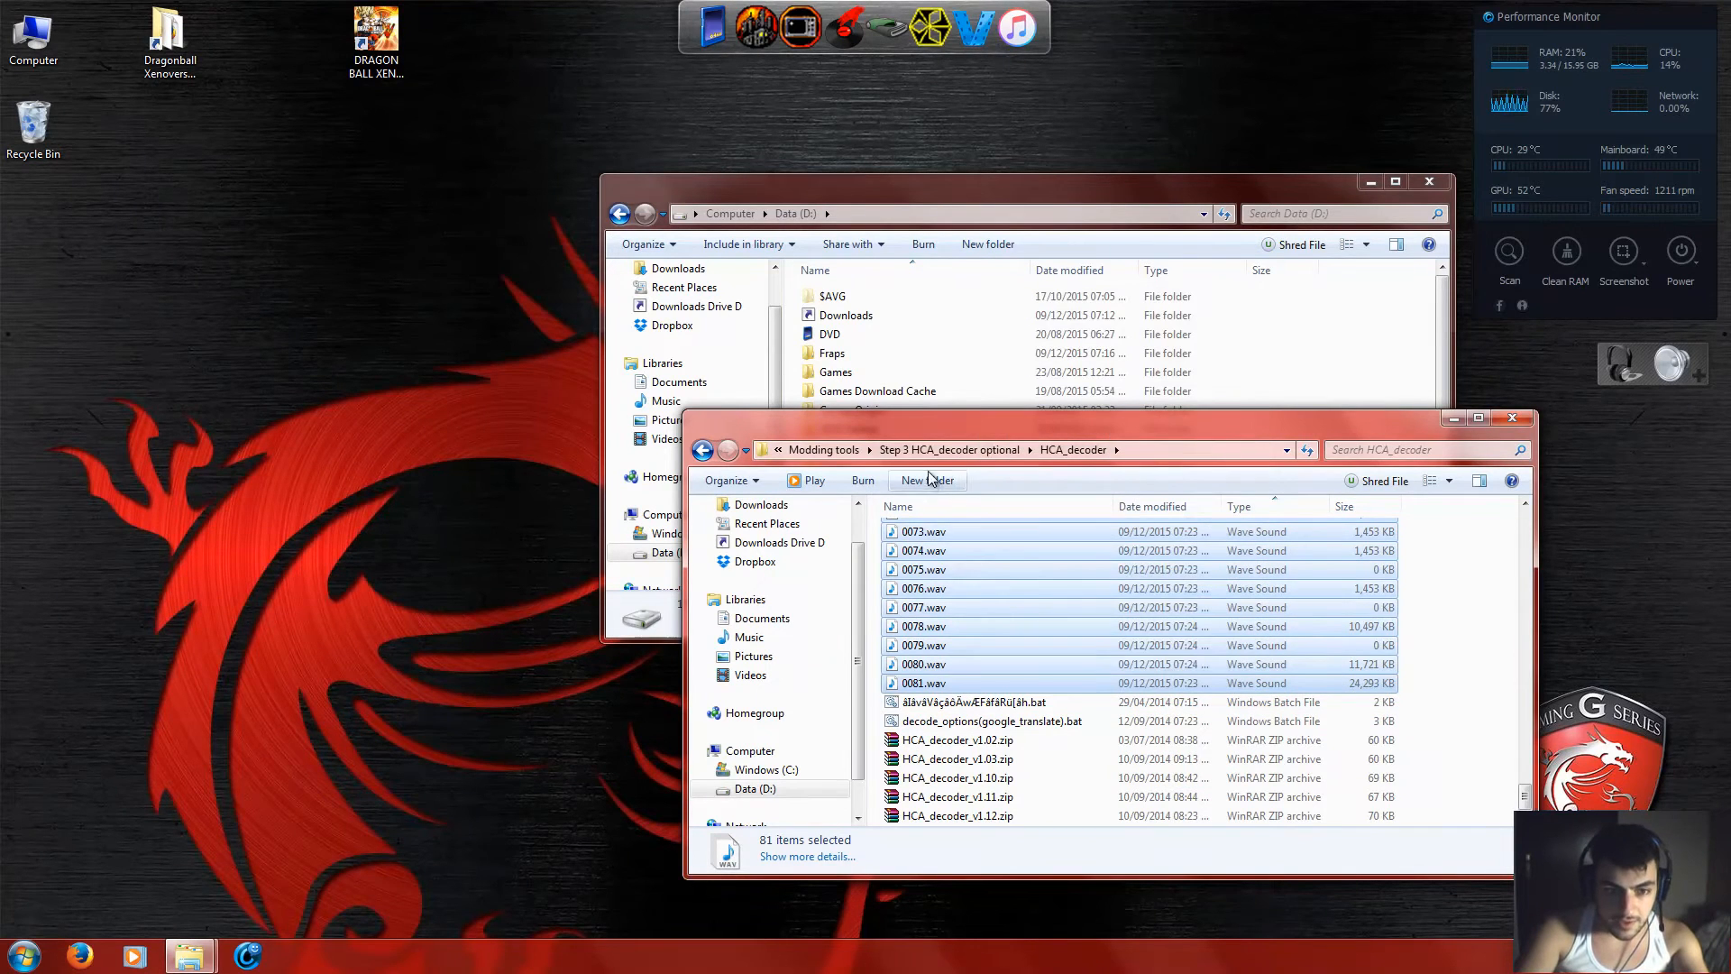
In the Selected Music folder of Modding tools, rename the folder "Files converted to hca" as "Files converted from hca".
{"action": "left_click", "coordinate": [853, 451]}
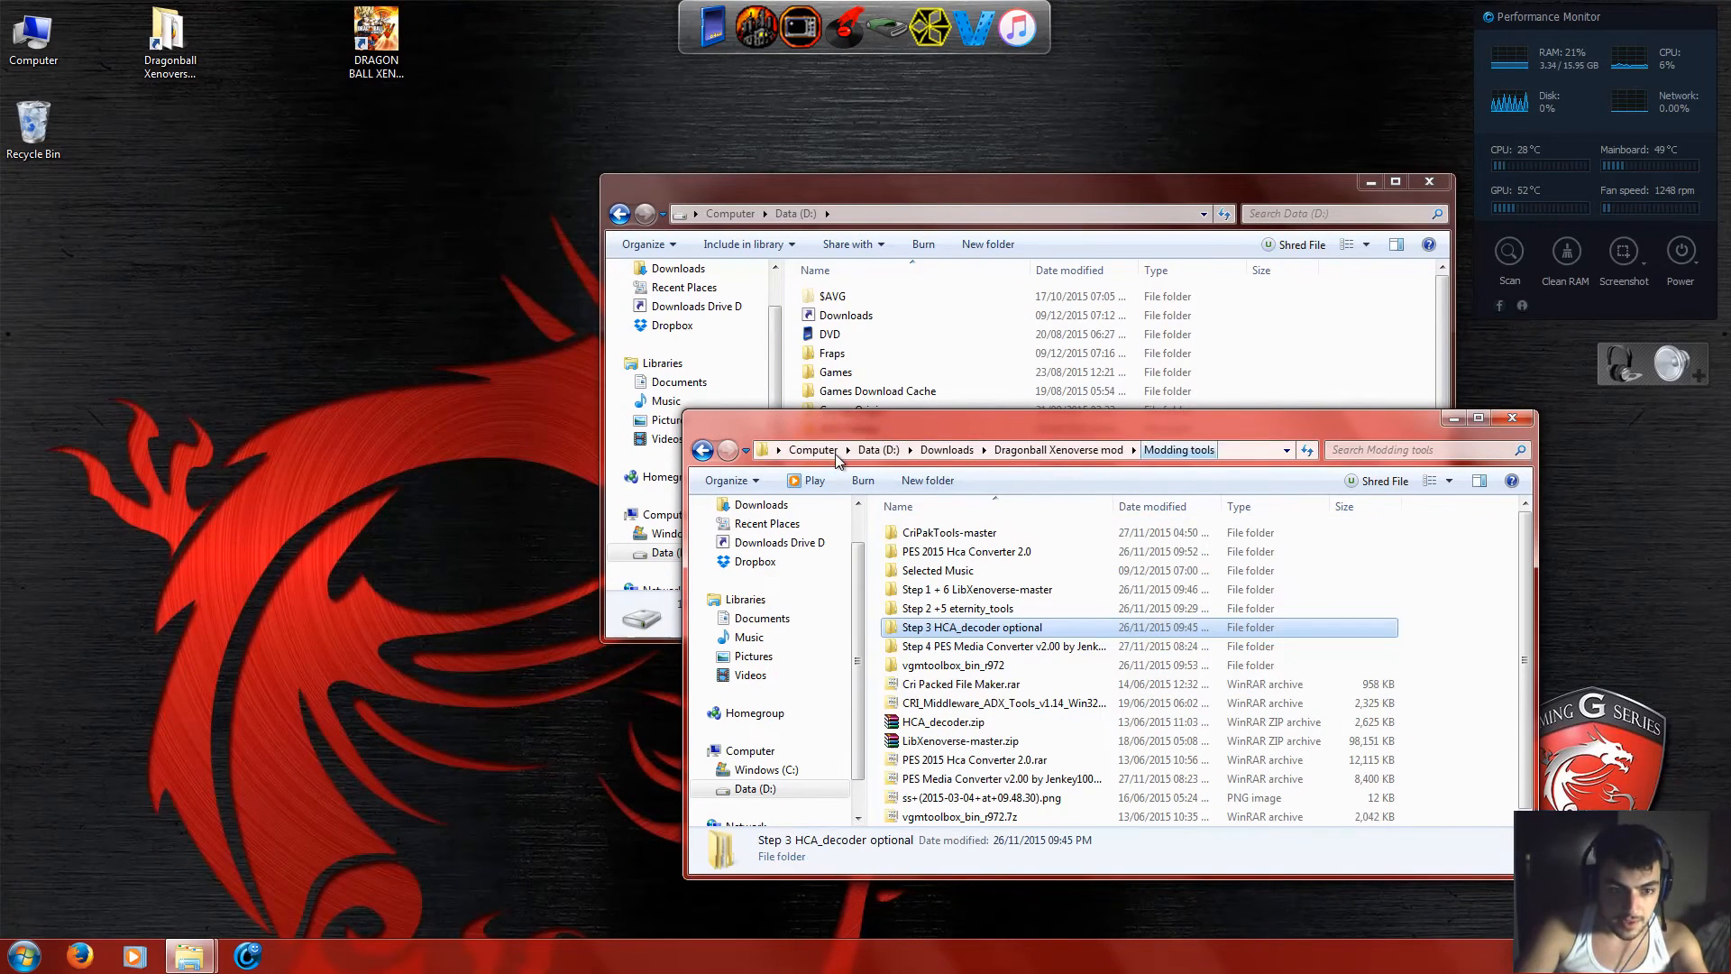
{"action": "double_click", "coordinate": [976, 571]}
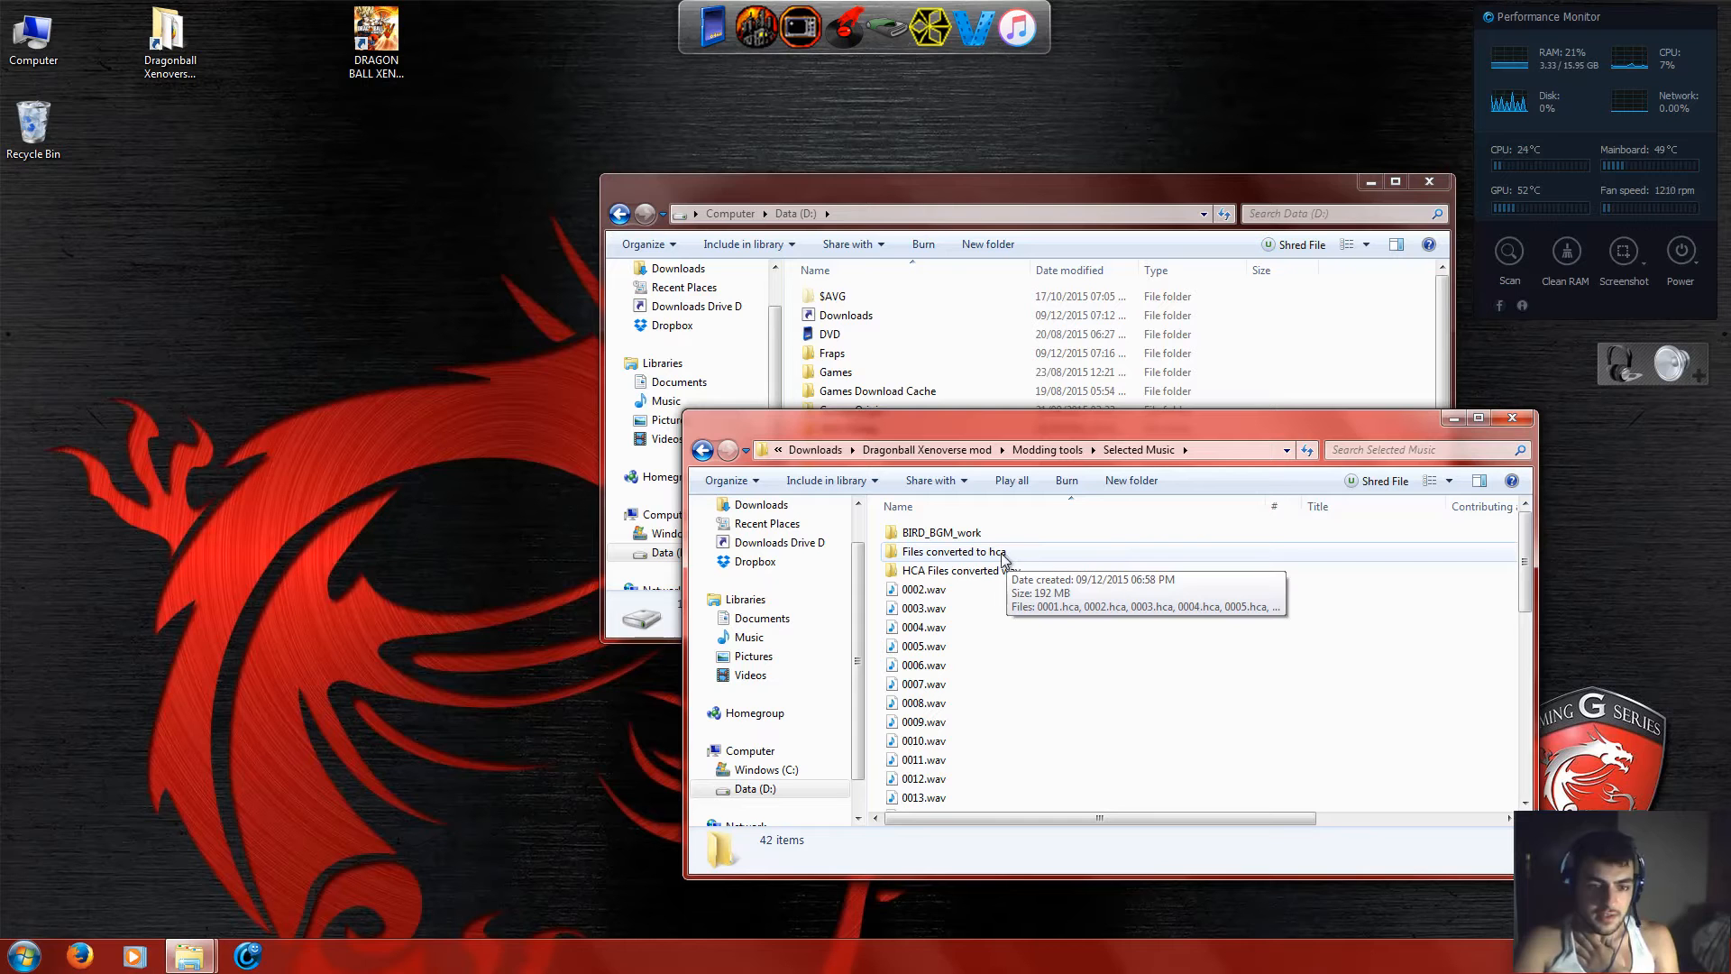
{"action": "left_click", "coordinate": [1001, 553]}
{"action": "right_click", "coordinate": [1001, 554]}
{"action": "left_click", "coordinate": [1044, 517]}
{"action": "key", "text": "Left"}
{"action": "key", "text": "Left"}
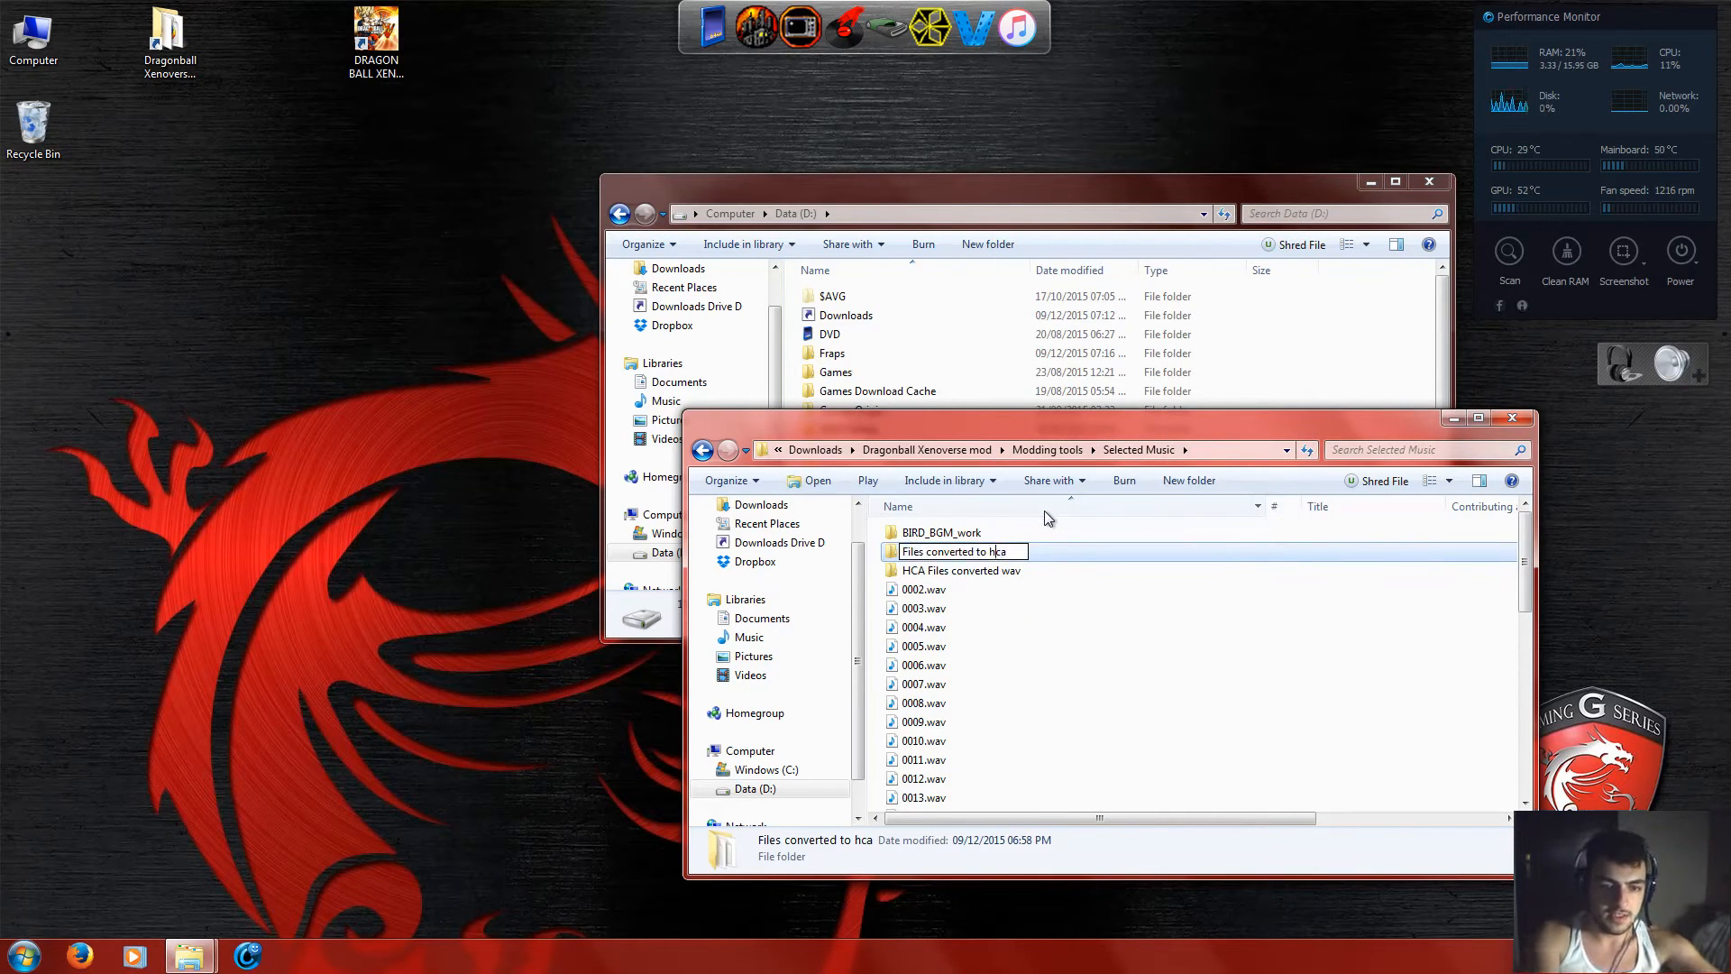
{"action": "key", "text": "BackSpace"}
{"action": "type", "text": "from"}
{"action": "key", "text": "Return"}
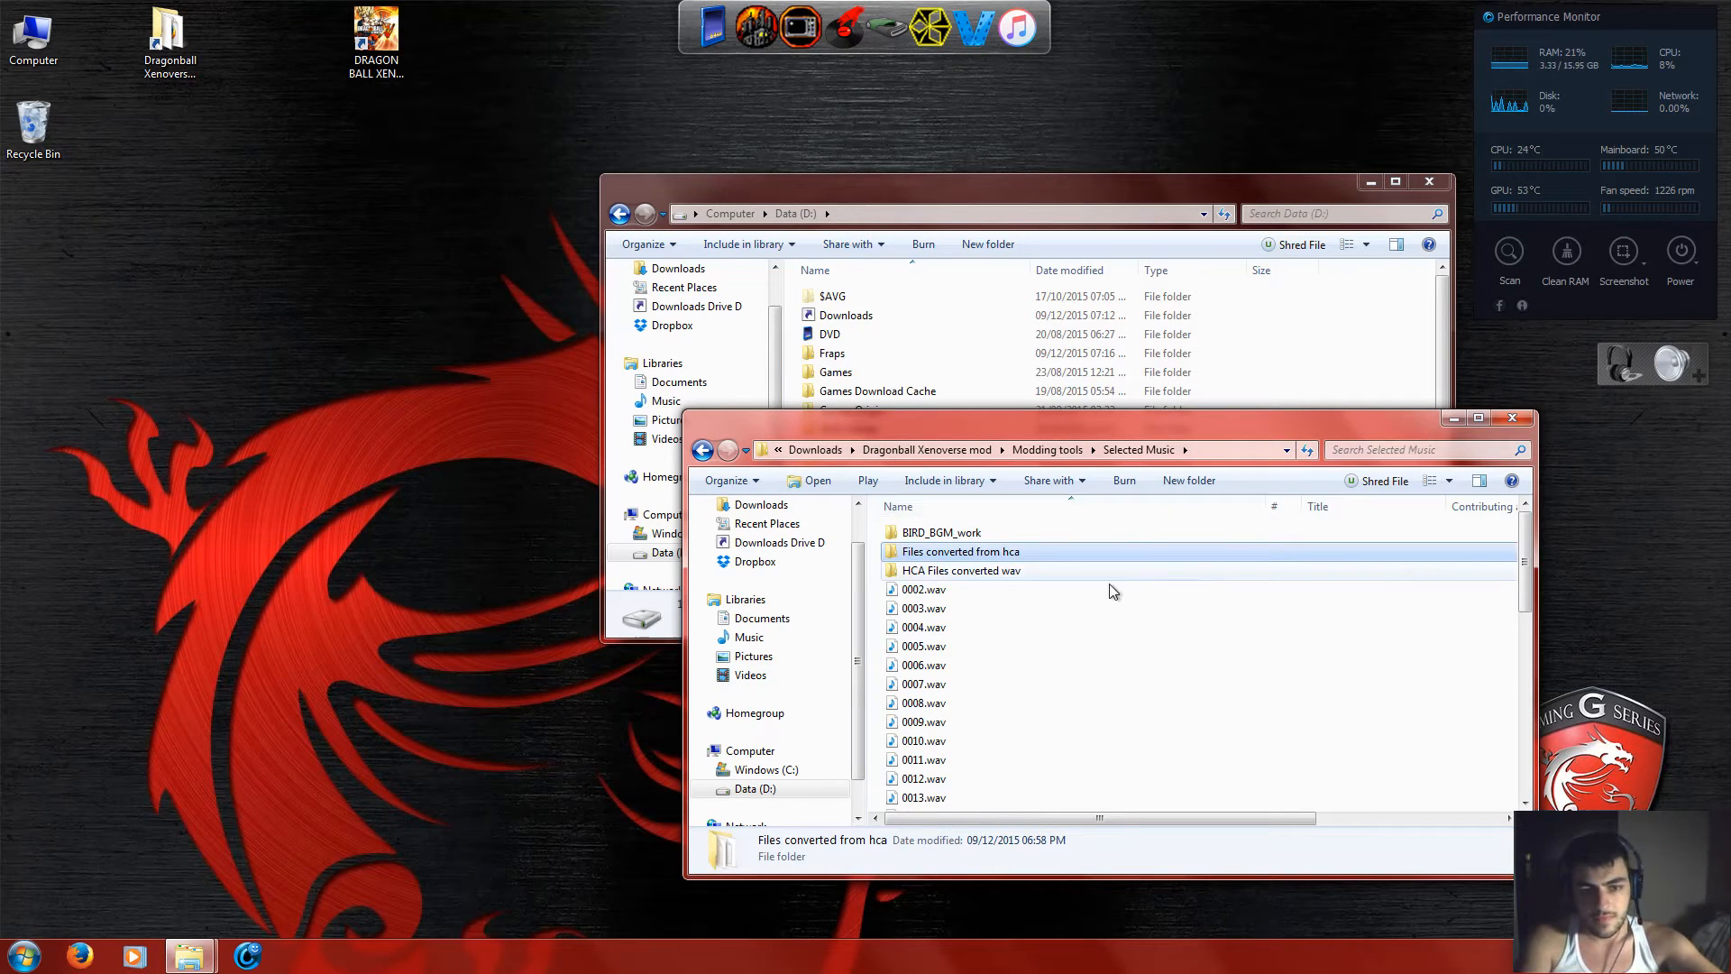
Look through the contents of the "Files converted from hca" and "HCA Files converted wav" folders, returning to Selected Music.
{"action": "double_click", "coordinate": [1008, 554]}
{"action": "scroll", "coordinate": [1273, 597], "scroll_direction": "down", "scroll_amount": 3}
{"action": "scroll", "coordinate": [1333, 651], "scroll_direction": "up", "scroll_amount": 3}
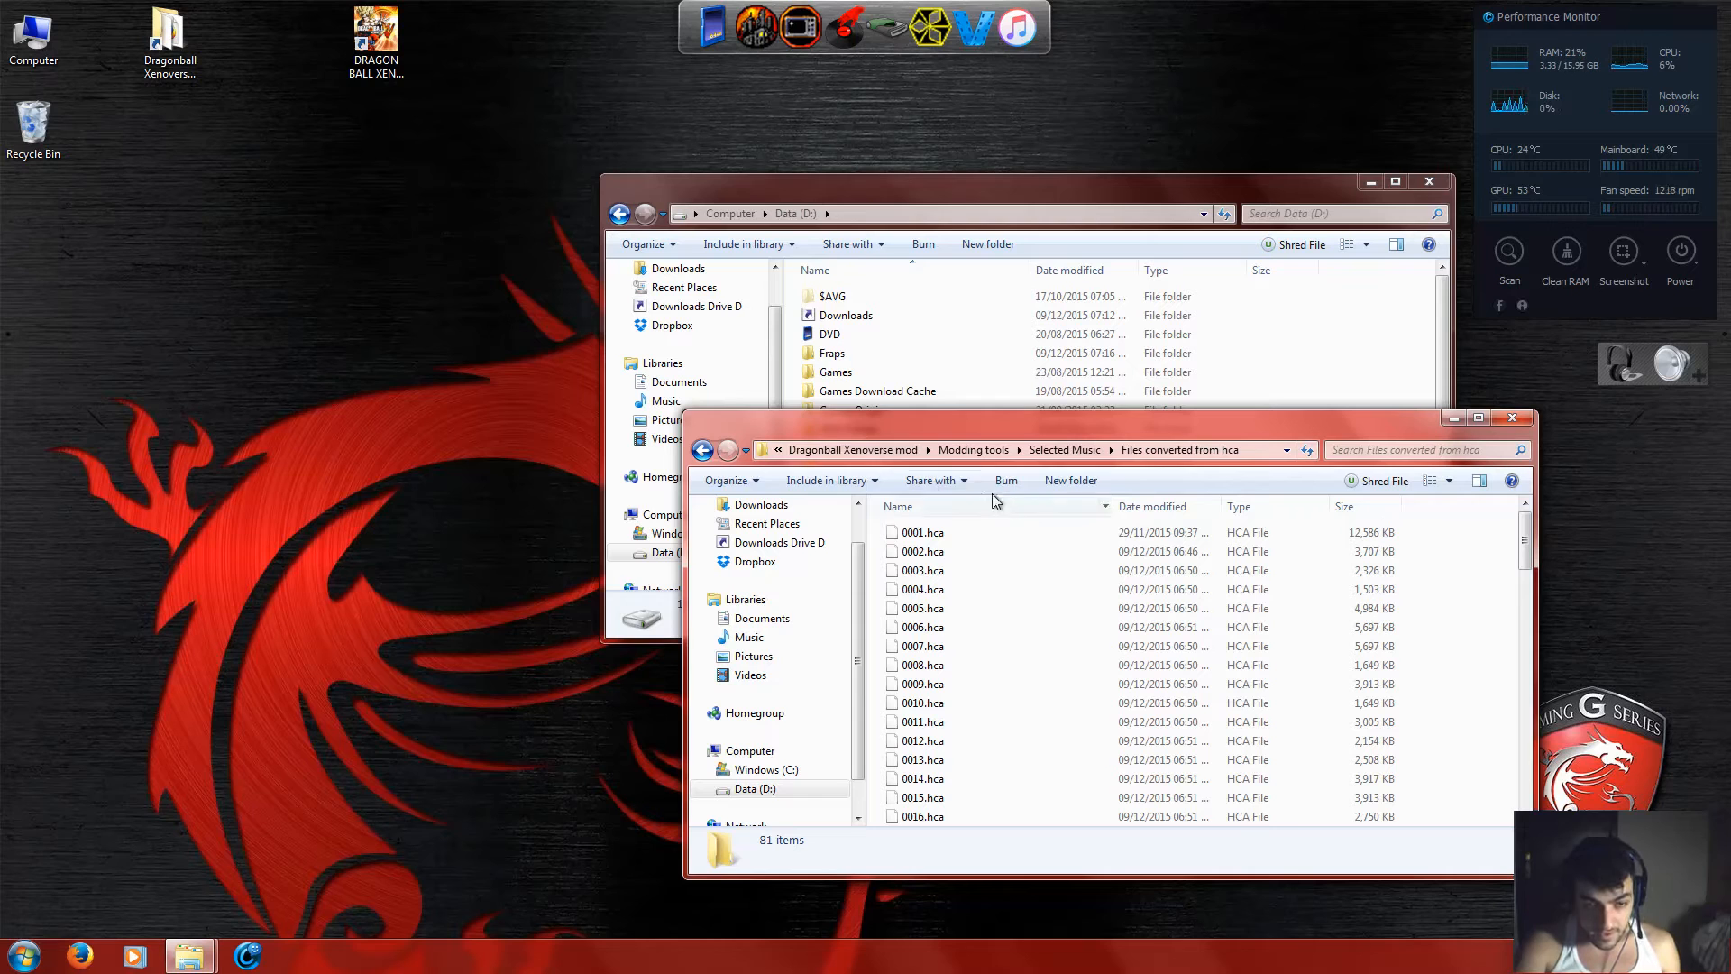
{"action": "left_click", "coordinate": [704, 453]}
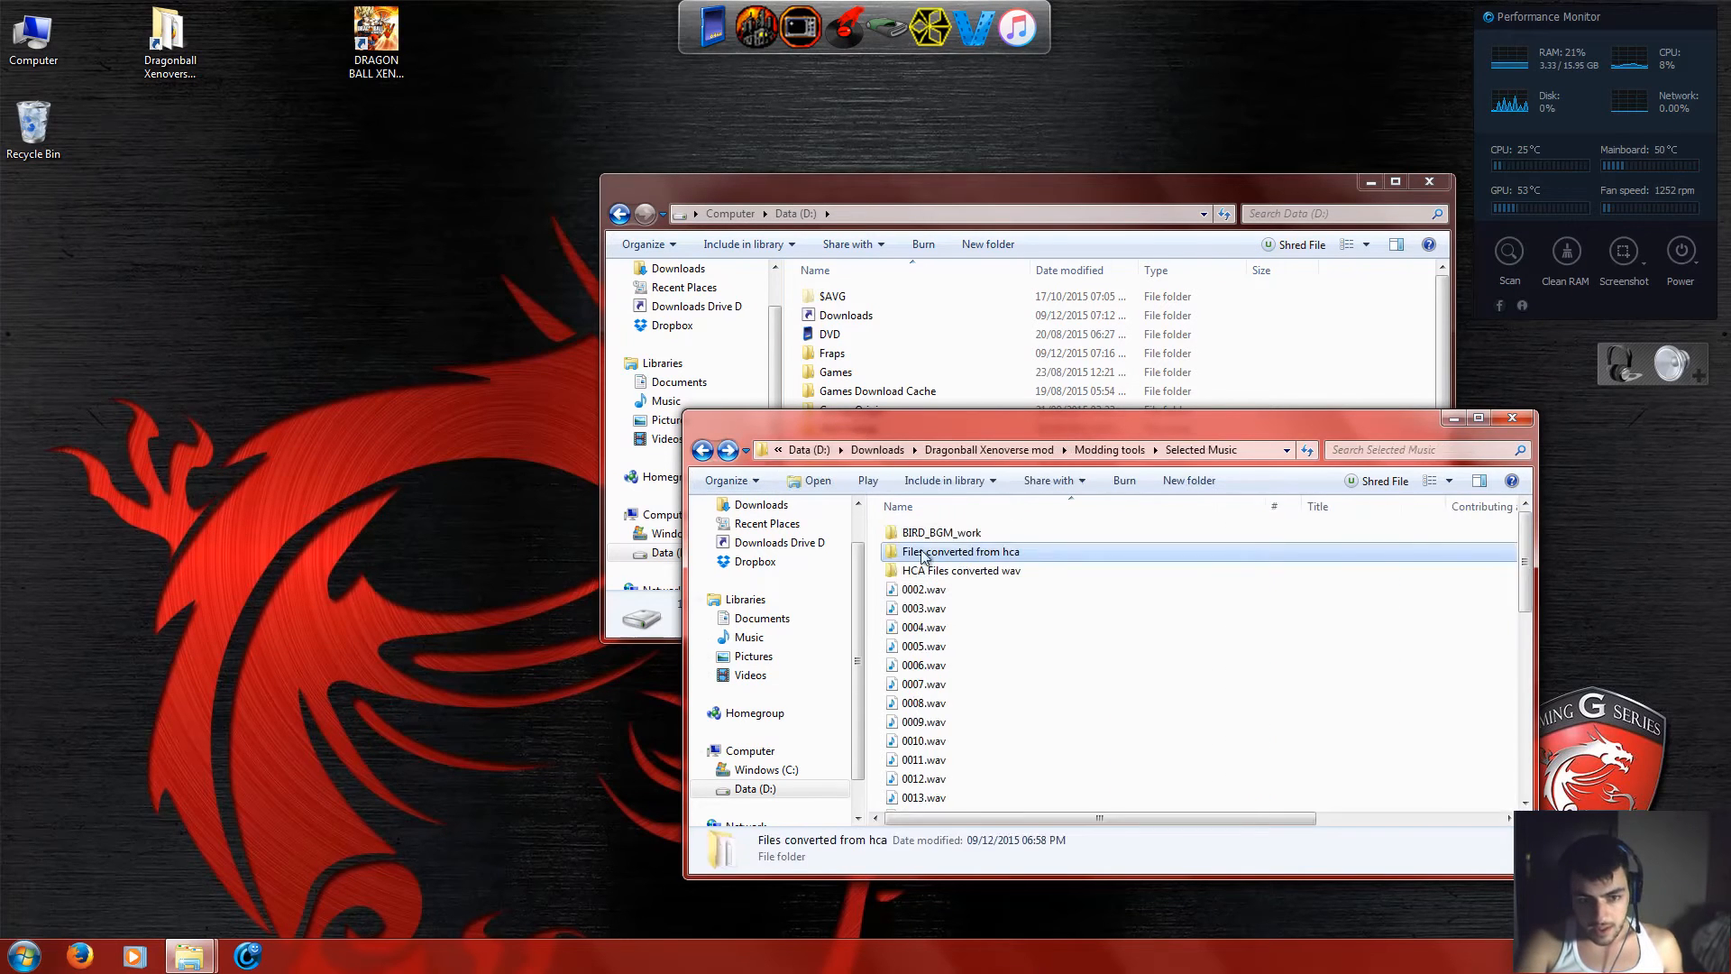
{"action": "double_click", "coordinate": [1001, 570]}
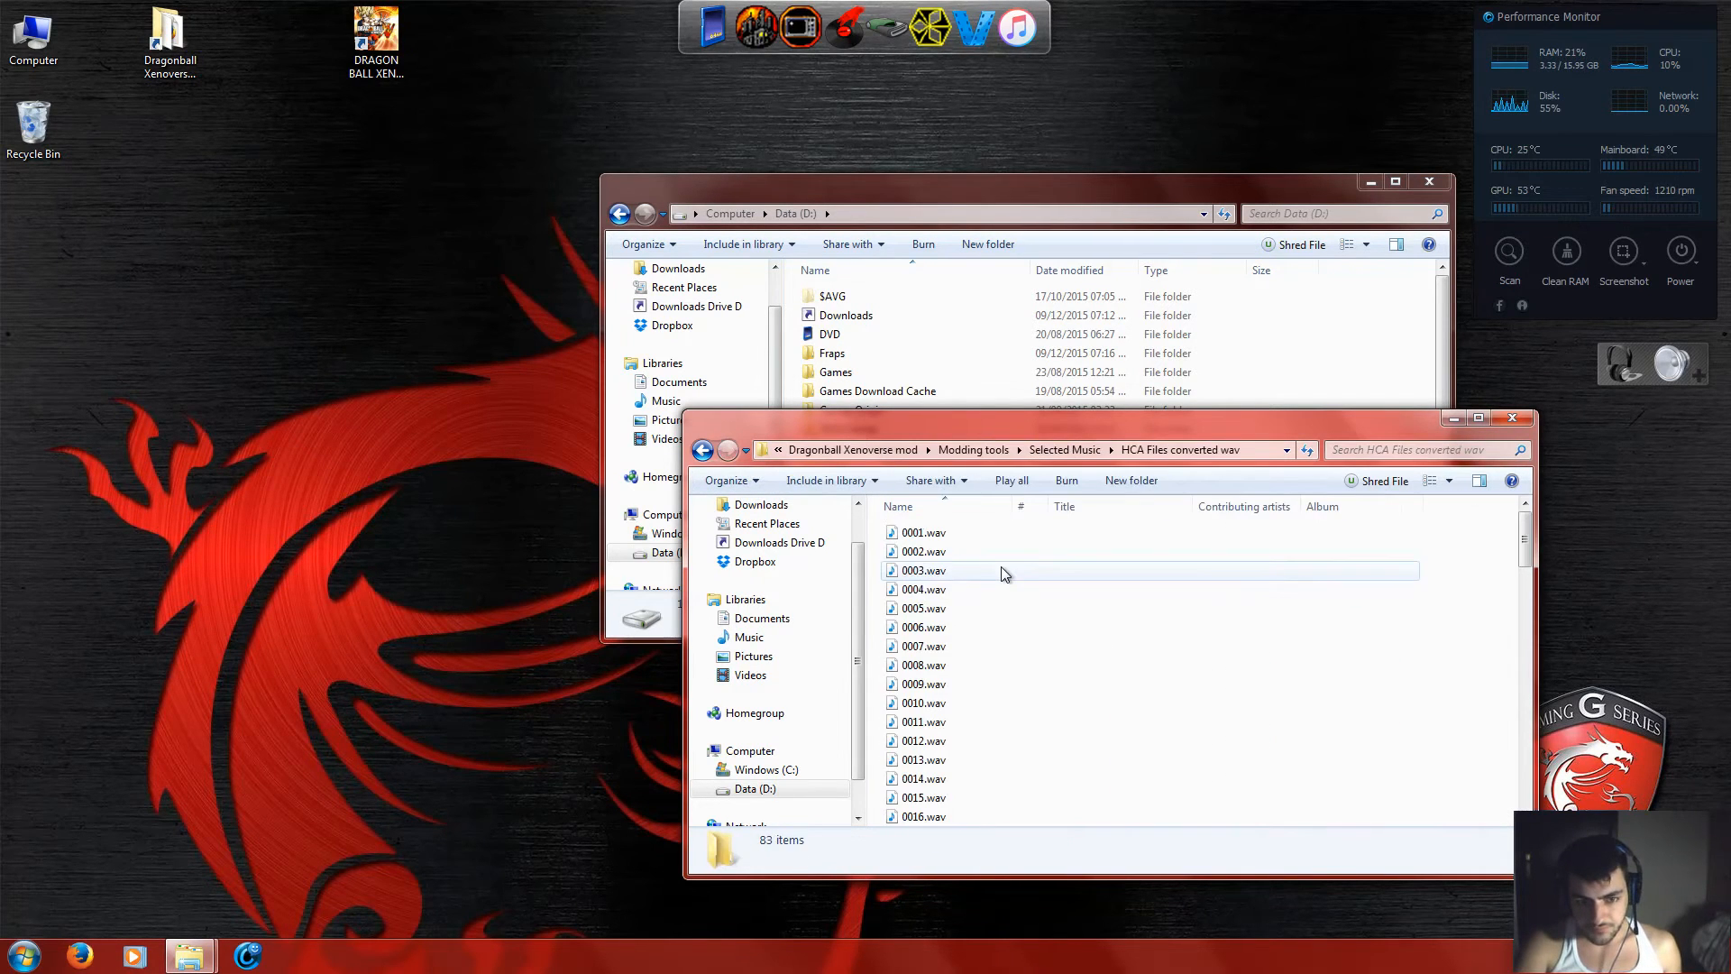
{"action": "left_click", "coordinate": [703, 450]}
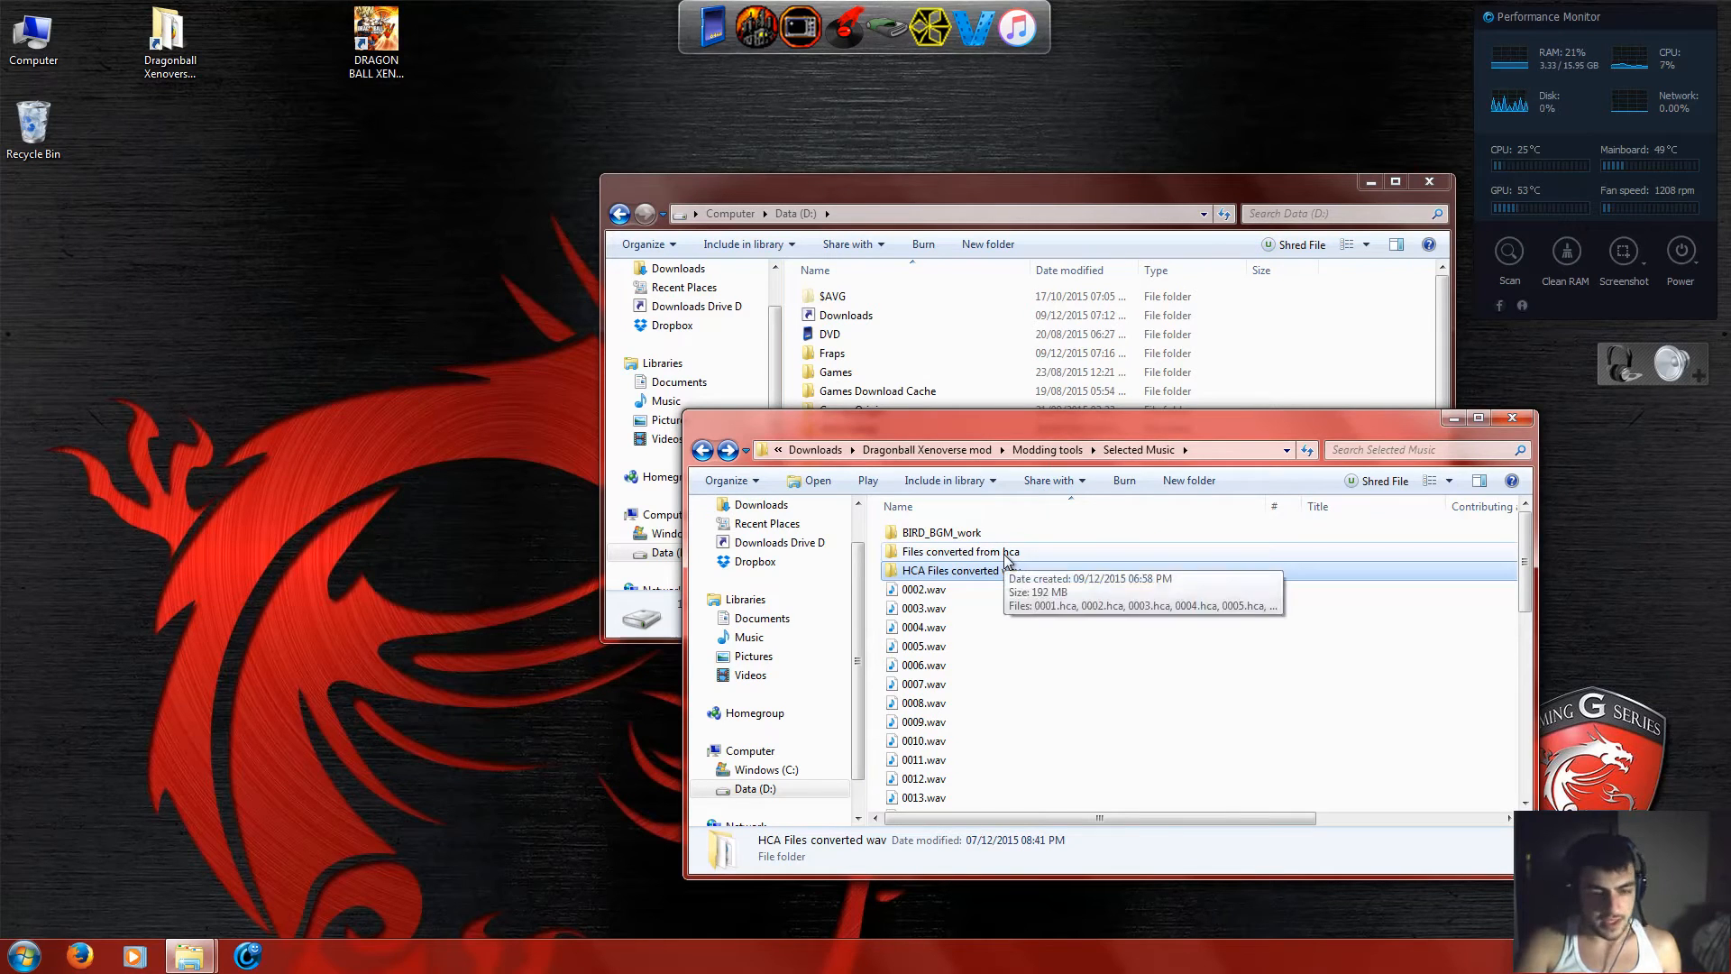
Rename the "Files converted from hca" folder in Selected Music as "Files converted to hca".
{"action": "left_click", "coordinate": [1010, 558]}
{"action": "right_click", "coordinate": [1010, 558]}
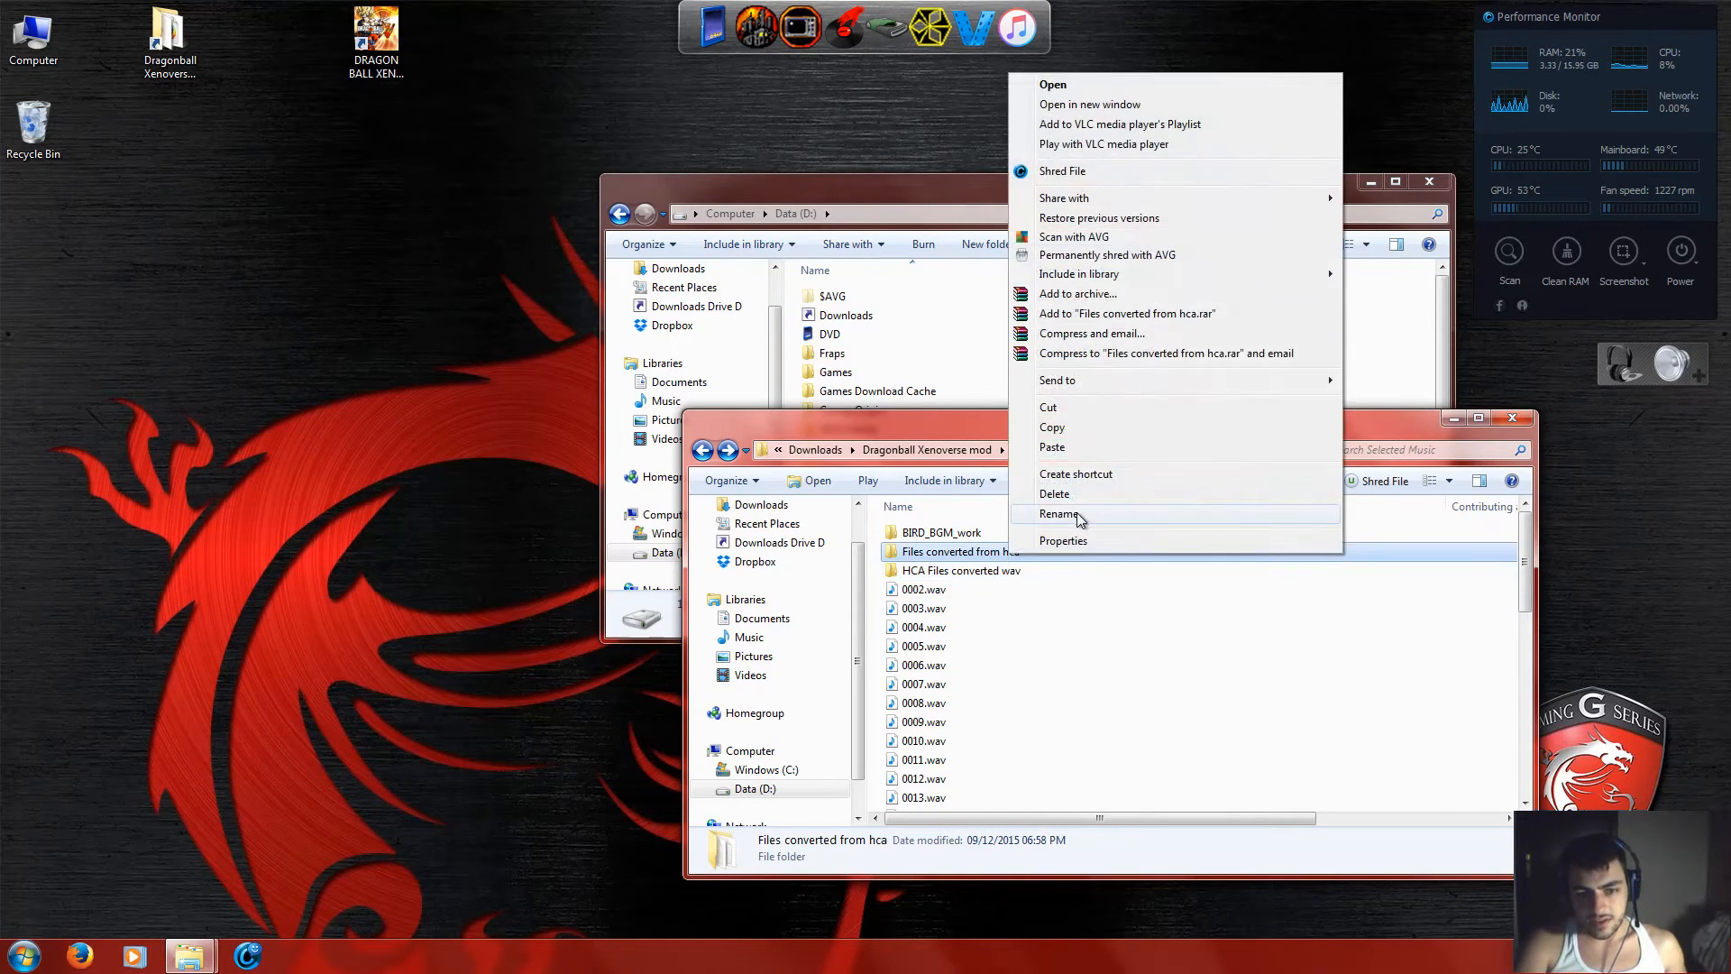
{"action": "left_click", "coordinate": [1078, 511]}
{"action": "key", "text": "Left"}
{"action": "key", "text": "BackSpace"}
{"action": "key", "text": "BackSpace"}
{"action": "key", "text": "BackSpace"}
{"action": "key", "text": "BackSpace"}
{"action": "key", "text": "BackSpace"}
{"action": "type", "text": "to"}
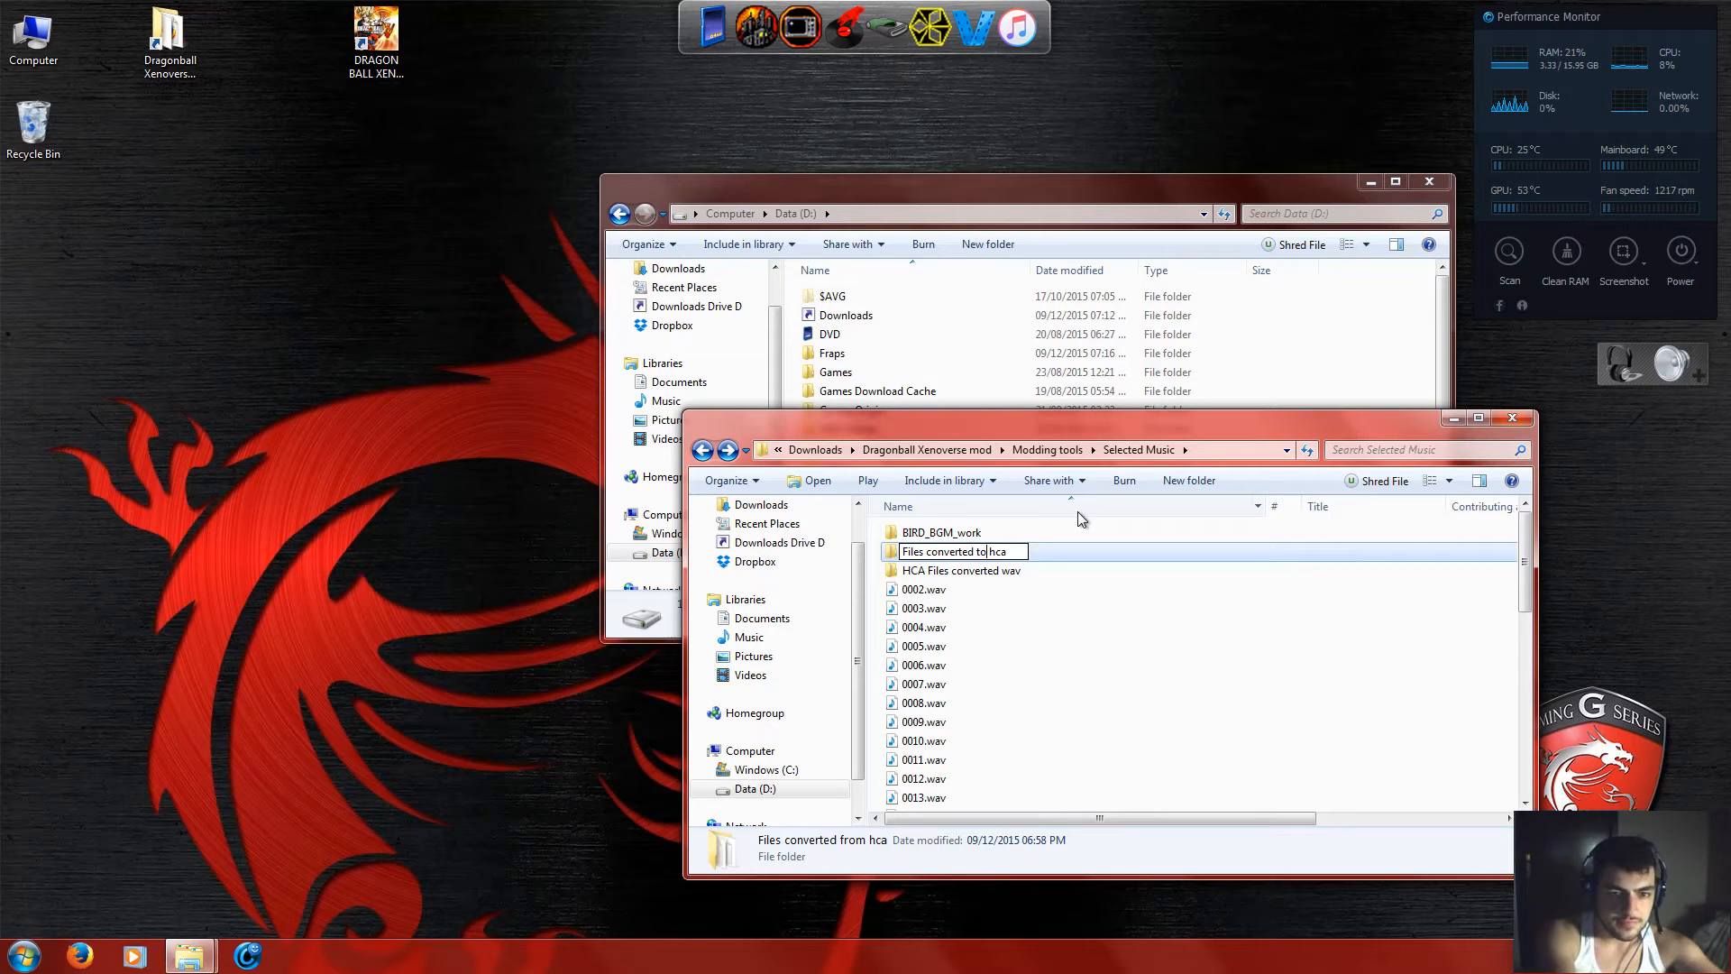
{"action": "key", "text": "Return"}
Open the "HCA Files converted wav" folder and play 0002.wav and 0001.wav, closing the media player after each track.
{"action": "left_click", "coordinate": [967, 574]}
{"action": "double_click", "coordinate": [967, 574]}
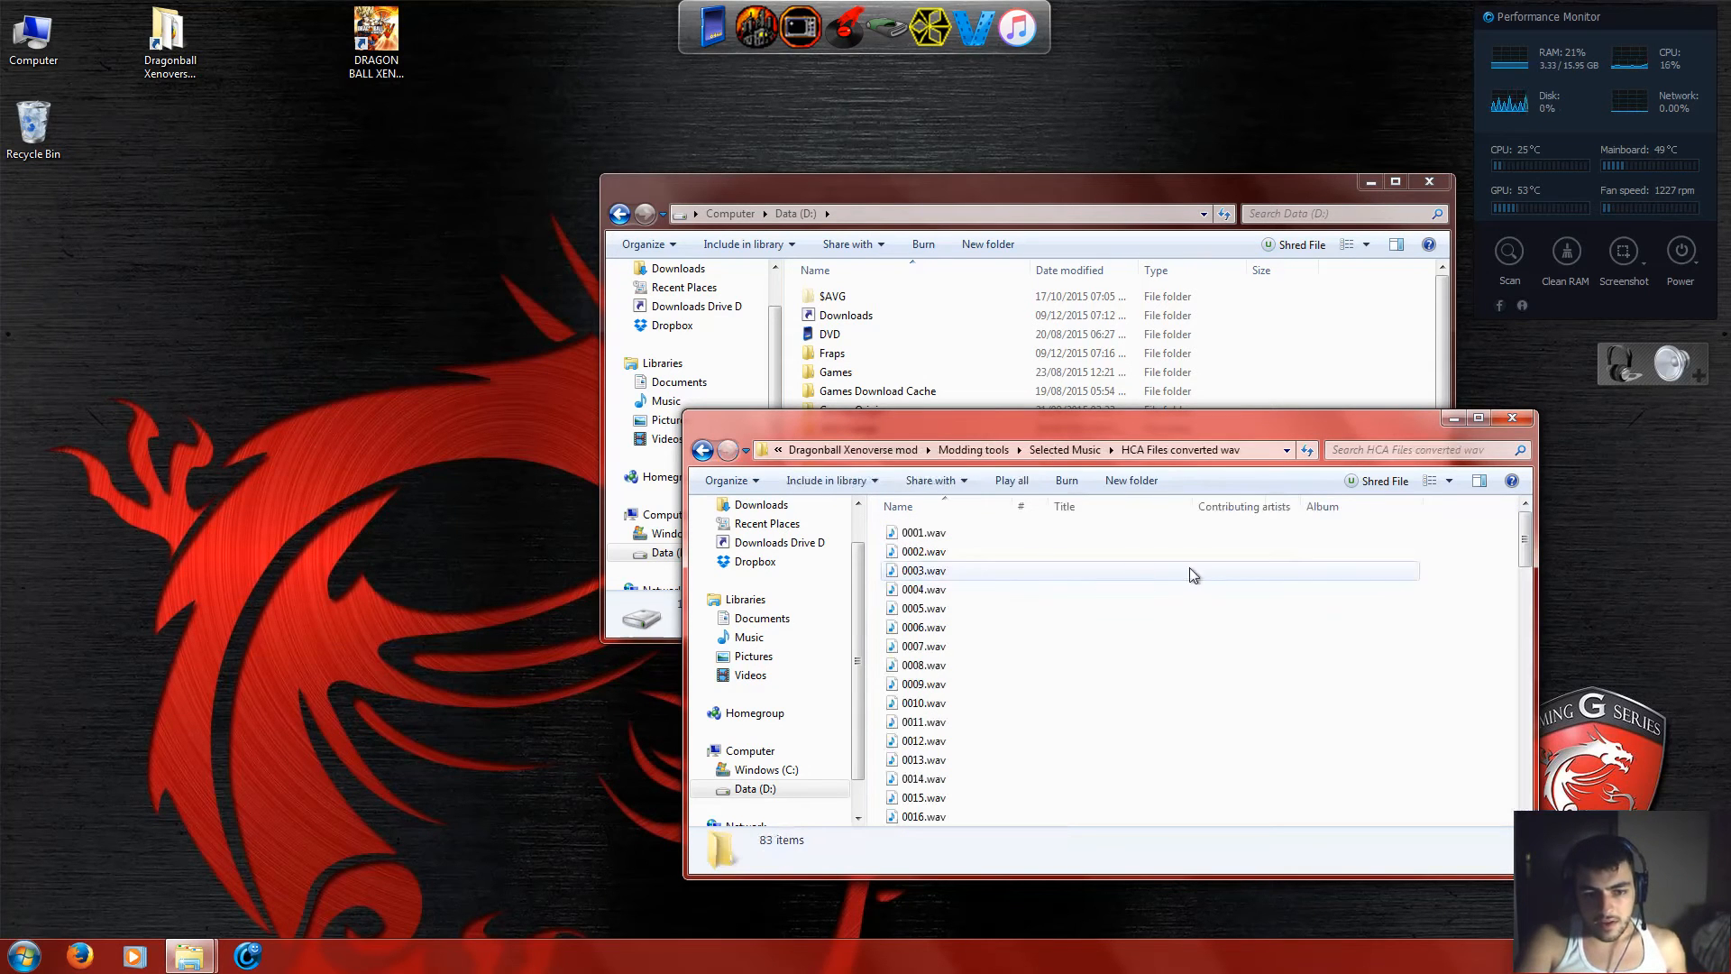
{"action": "right_click", "coordinate": [1443, 568]}
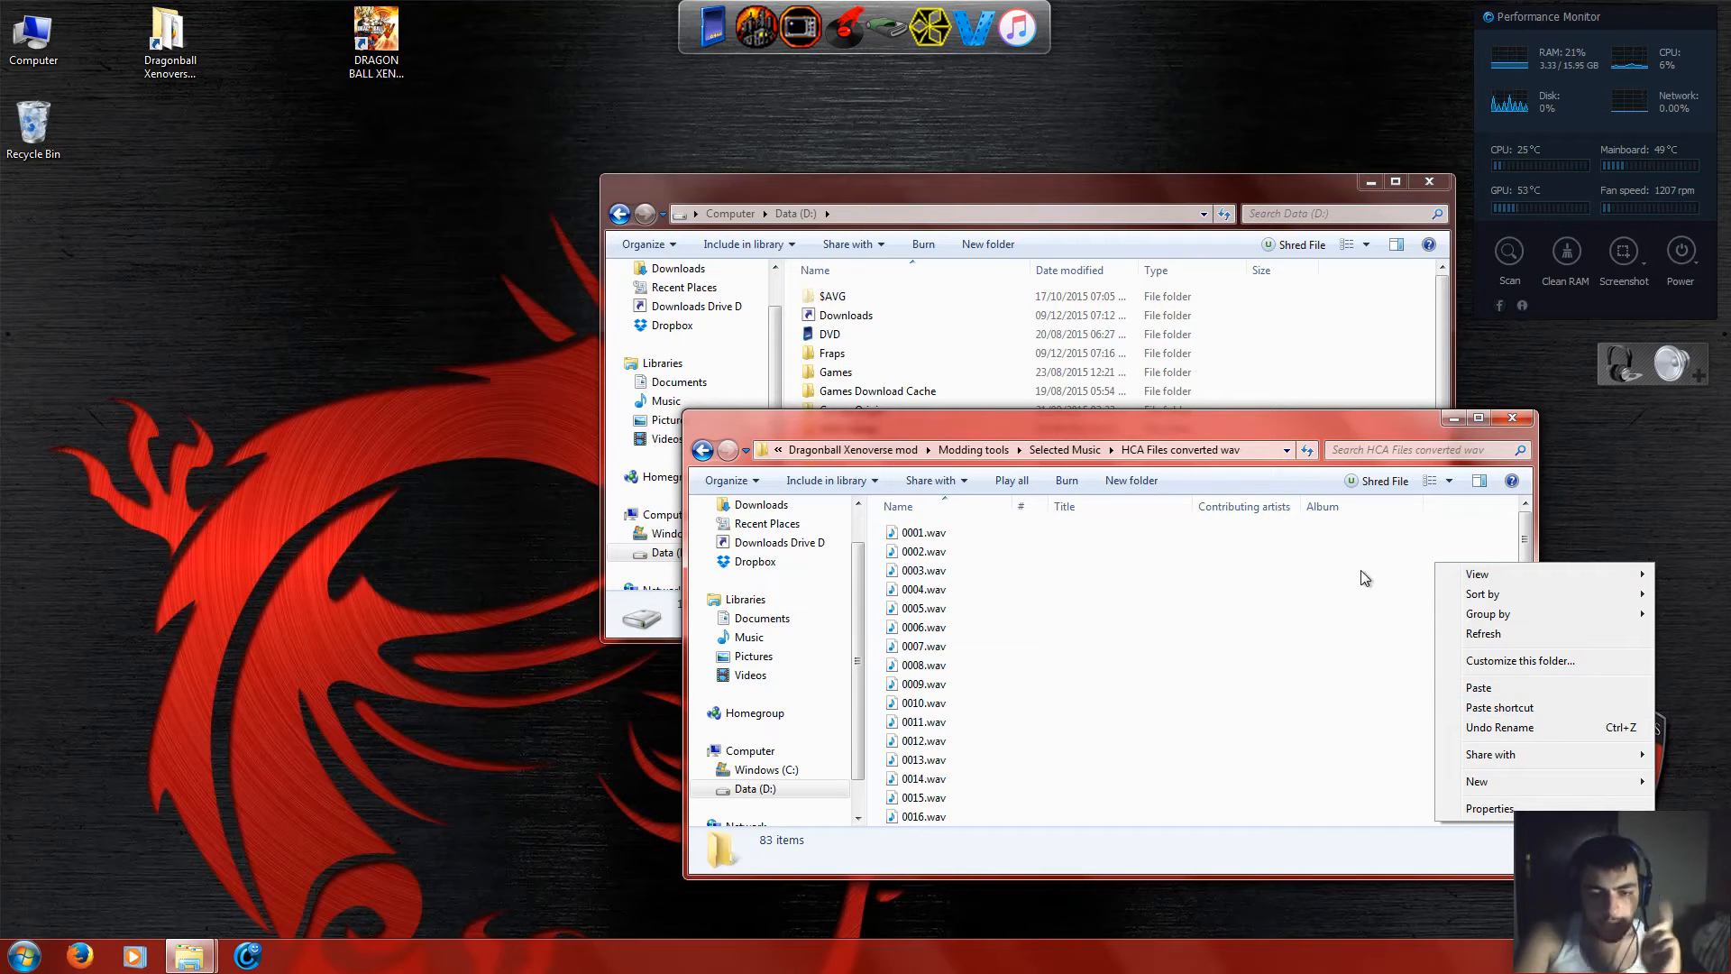
{"action": "left_click", "coordinate": [1394, 555]}
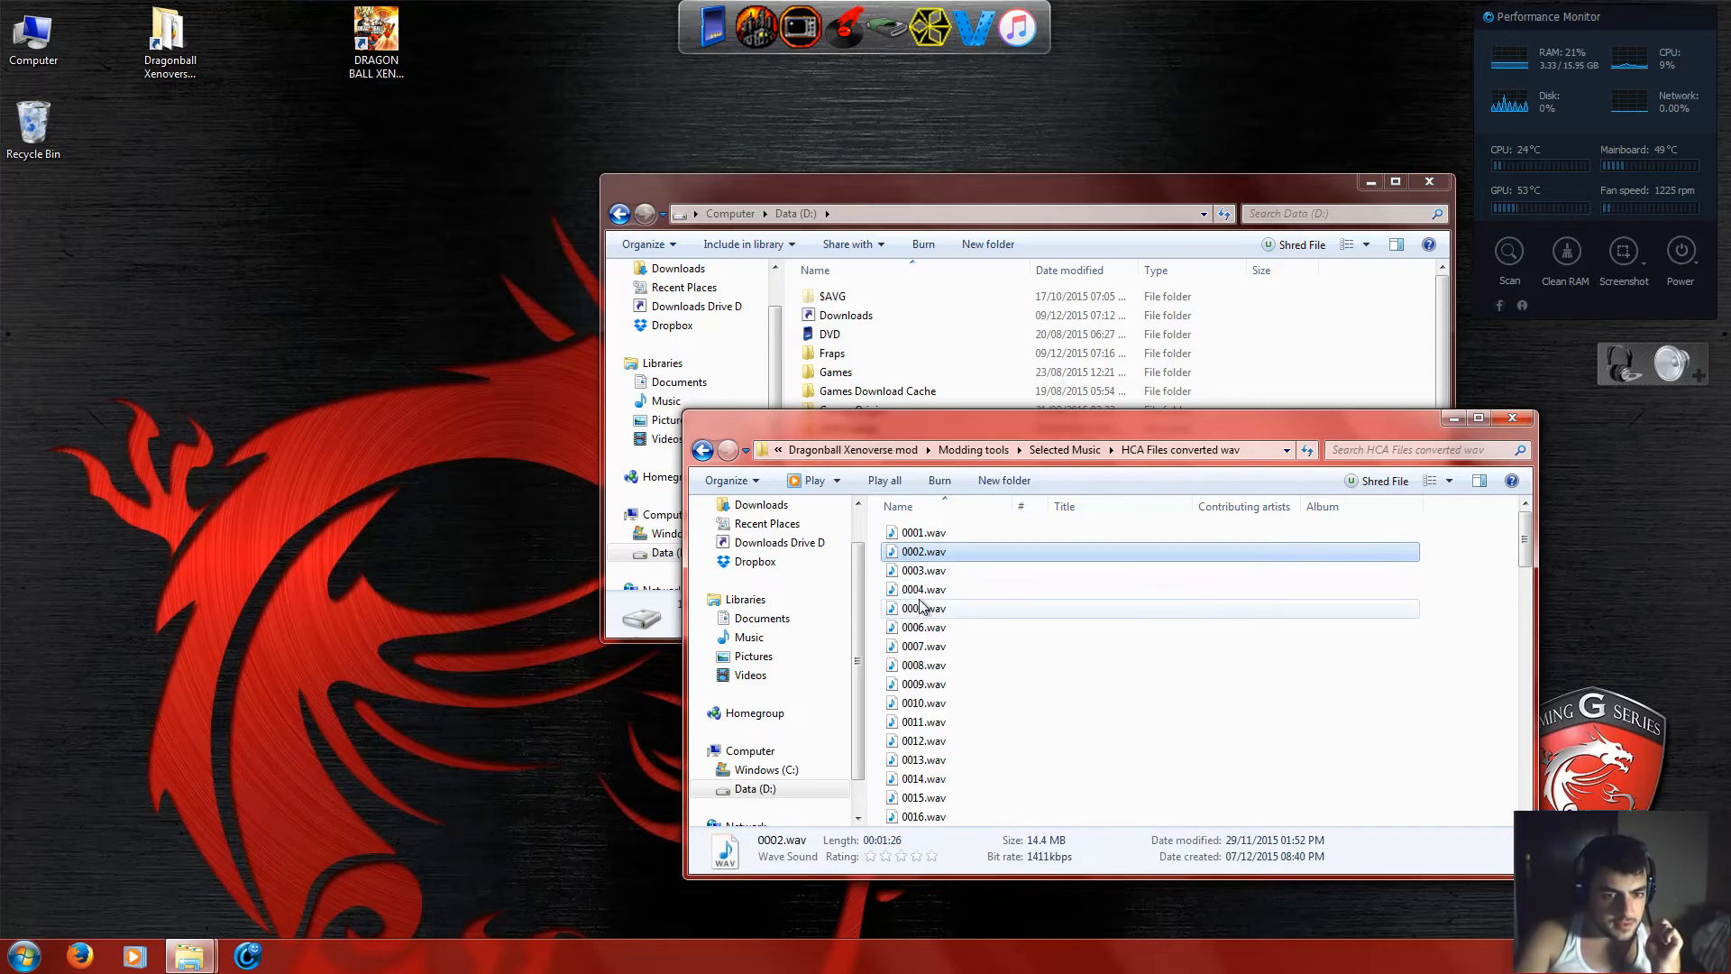
{"action": "double_click", "coordinate": [939, 551]}
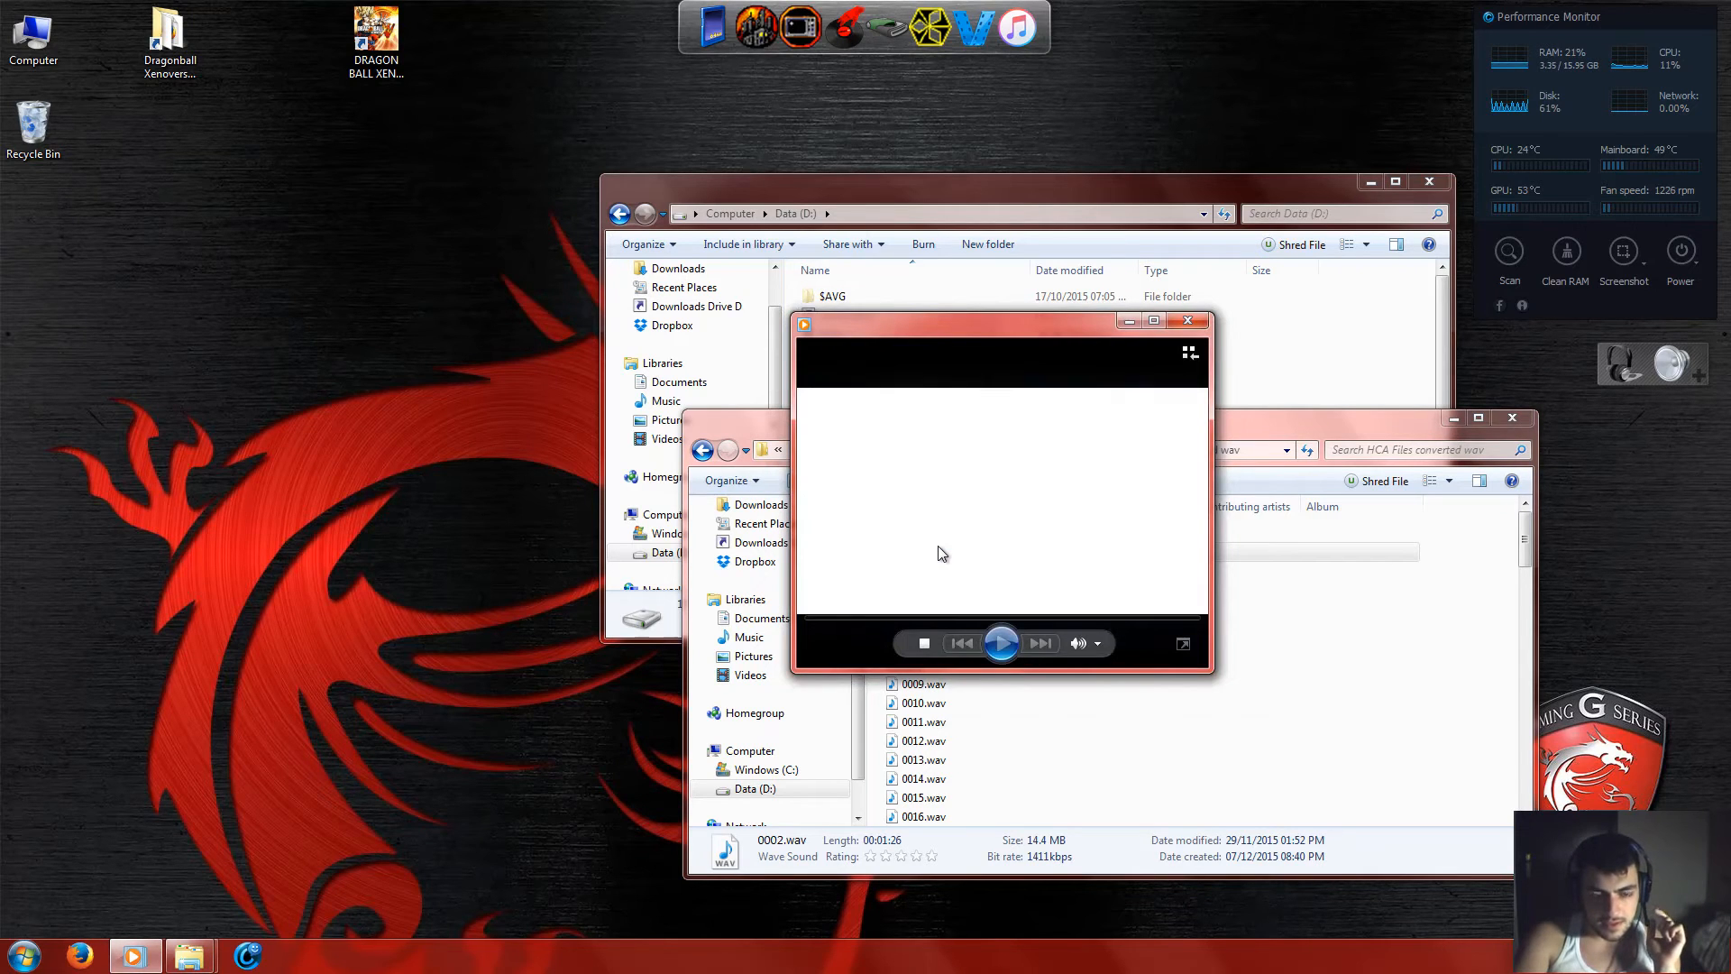
{"action": "left_click", "coordinate": [1198, 321]}
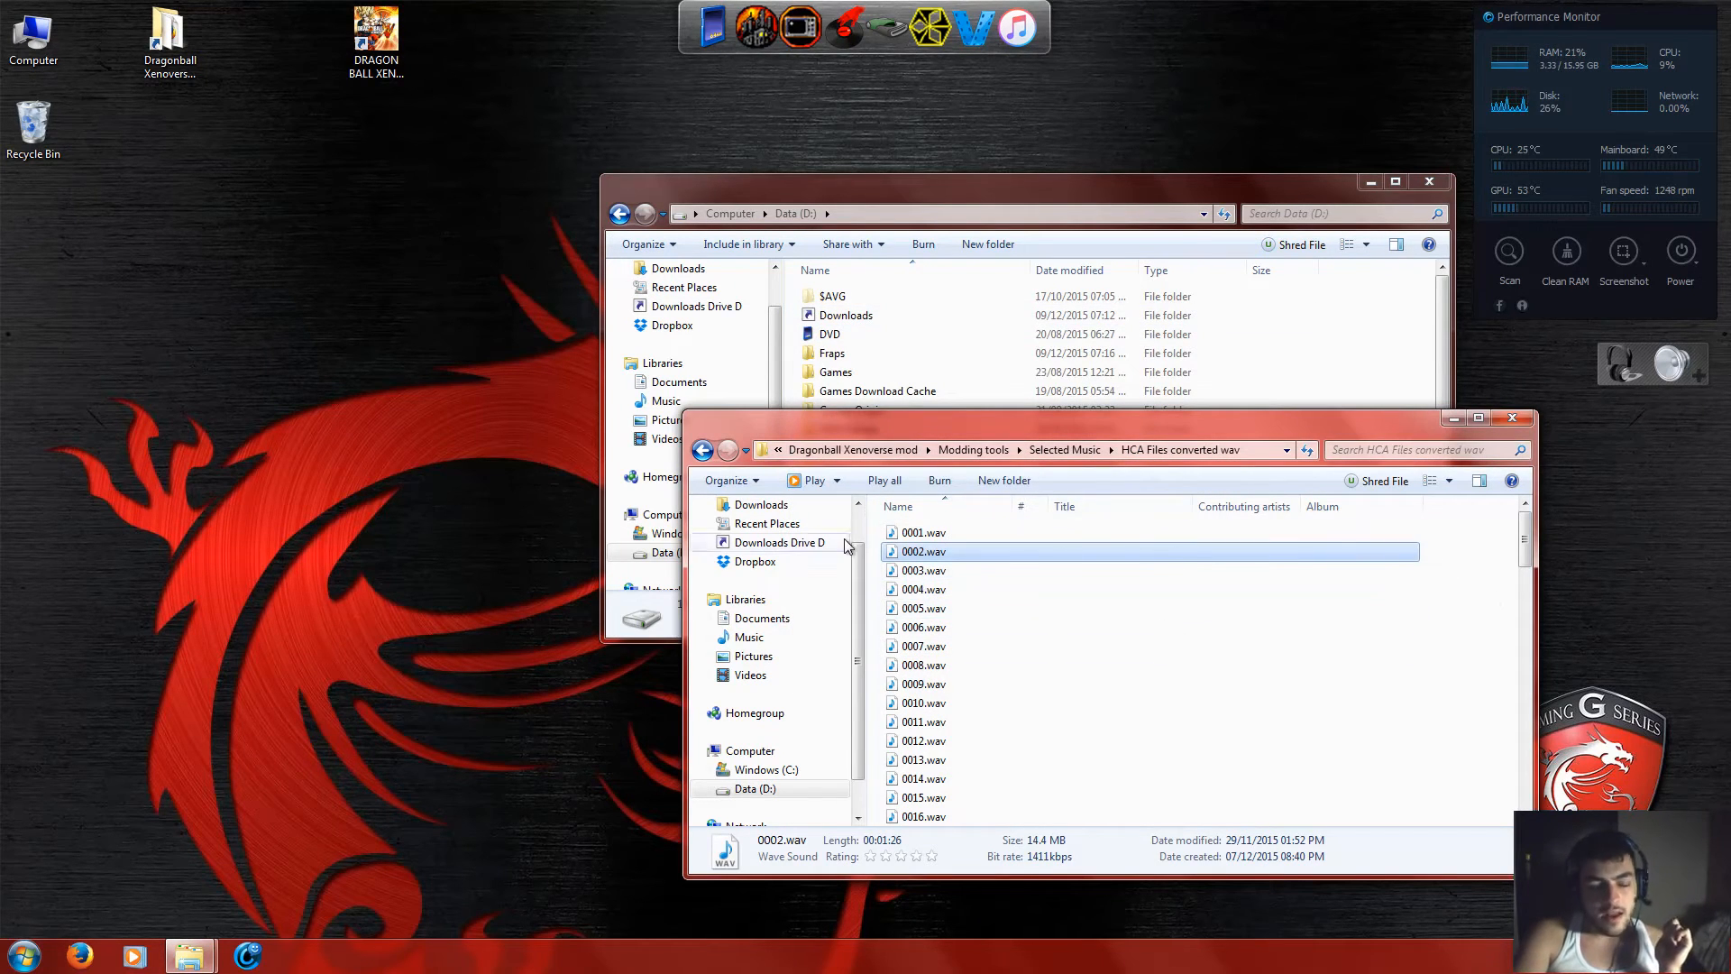
{"action": "double_click", "coordinate": [934, 534]}
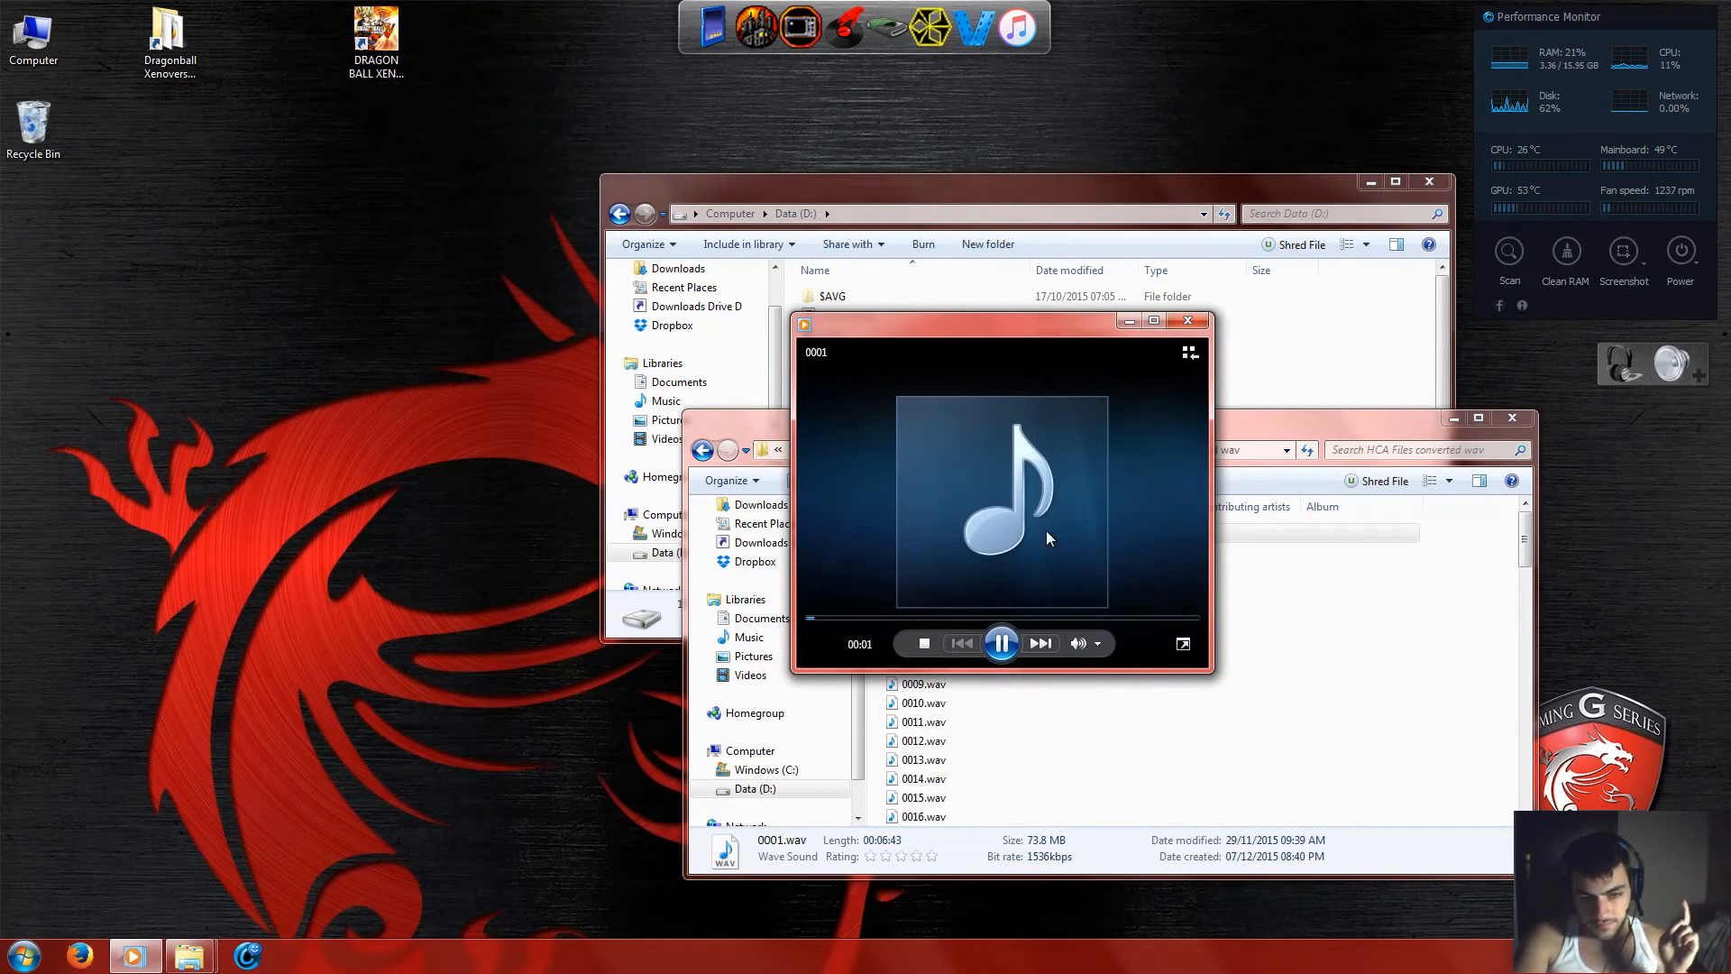
{"action": "left_click", "coordinate": [1188, 320]}
Look through the WAV files from 0001.wav to 0081.wav in the "HCA Files converted wav" folder.
{"action": "scroll", "coordinate": [974, 674], "scroll_direction": "down", "scroll_amount": 5}
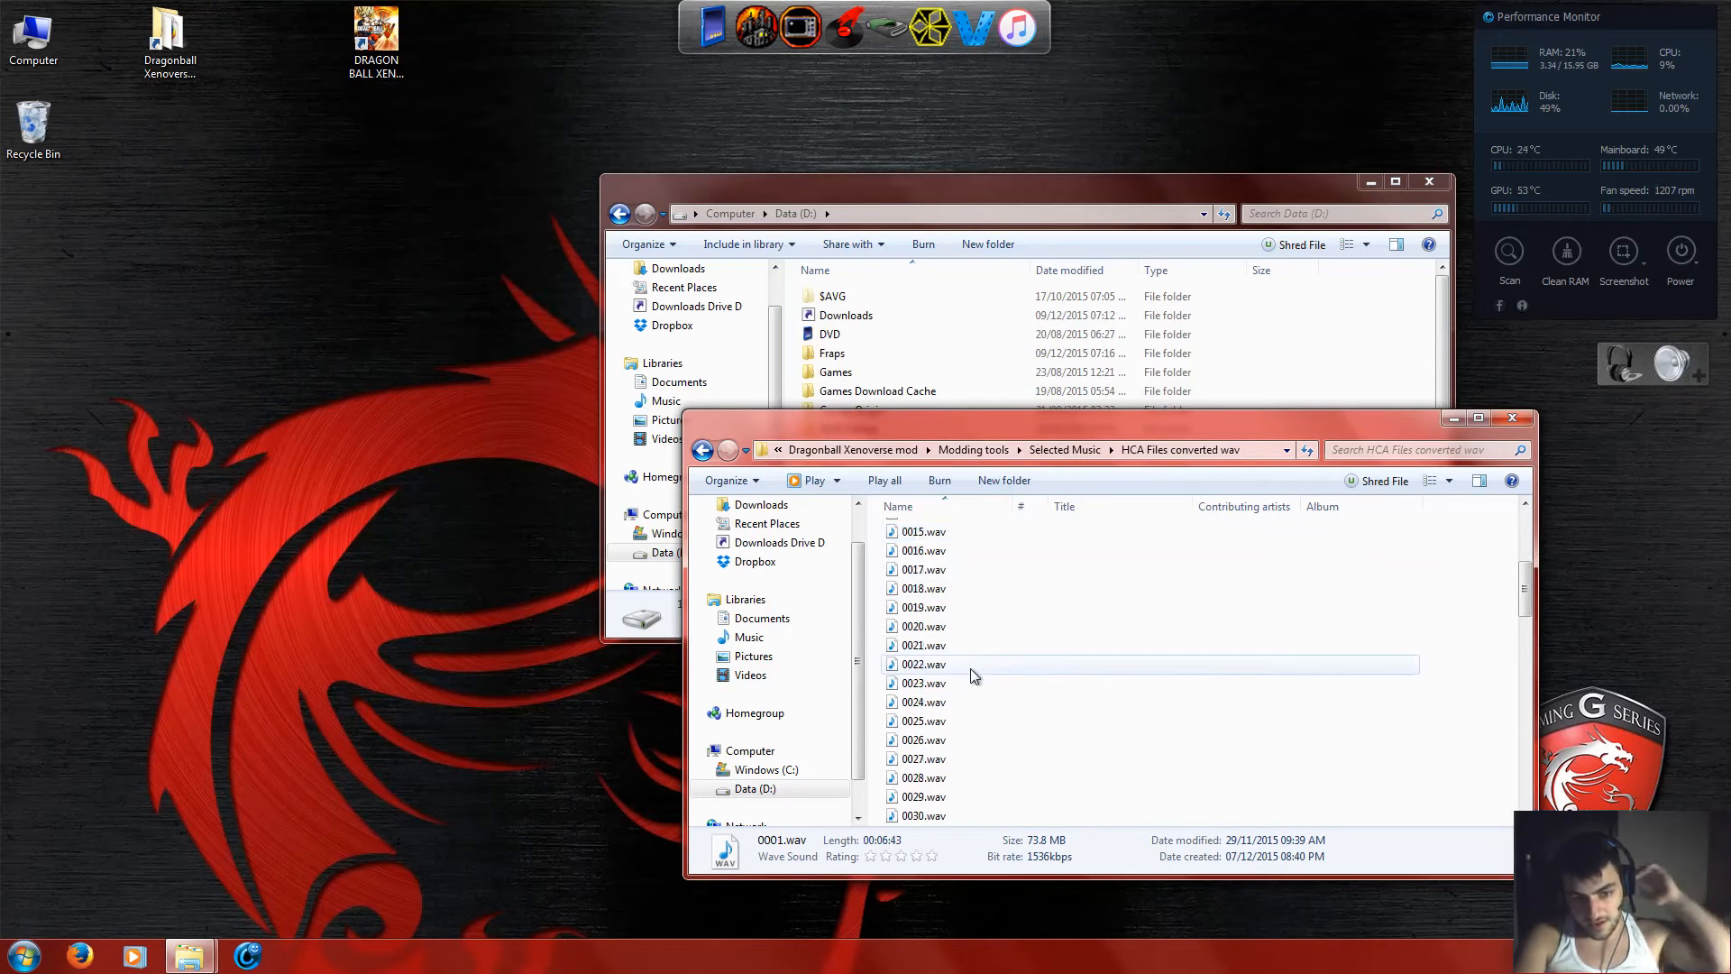
{"action": "scroll", "coordinate": [971, 678], "scroll_direction": "up", "scroll_amount": 5}
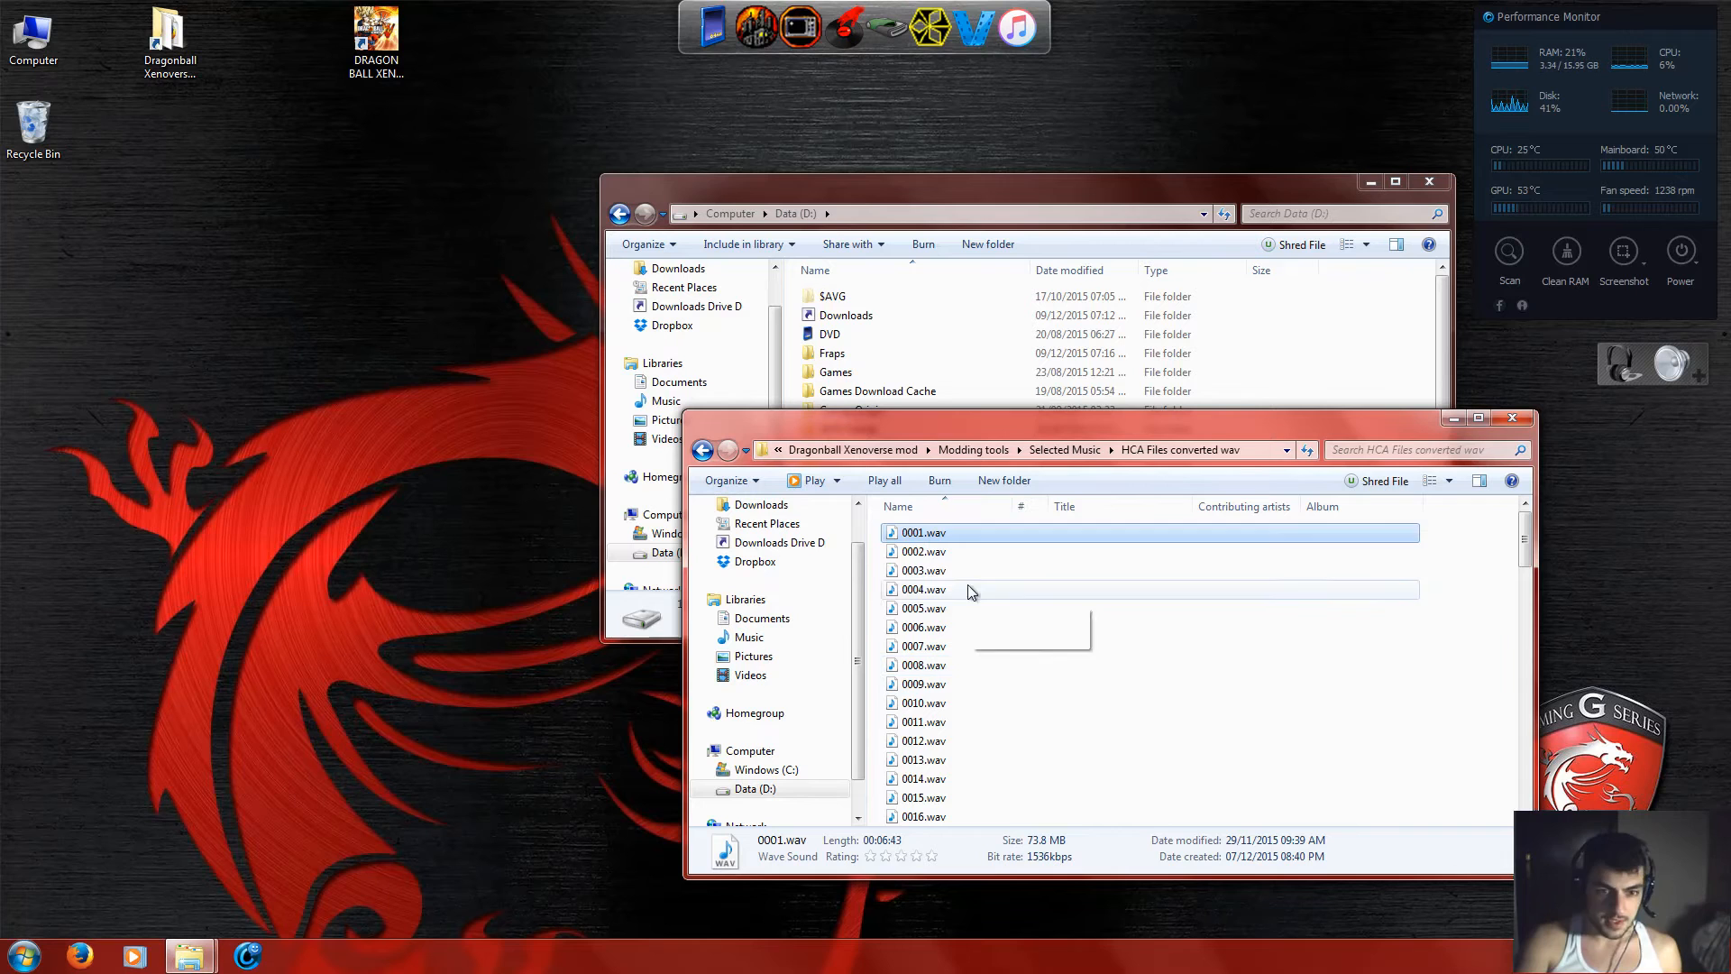
{"action": "scroll", "coordinate": [1026, 595], "scroll_direction": "down", "scroll_amount": 6}
{"action": "scroll", "coordinate": [1026, 595], "scroll_direction": "up", "scroll_amount": 6}
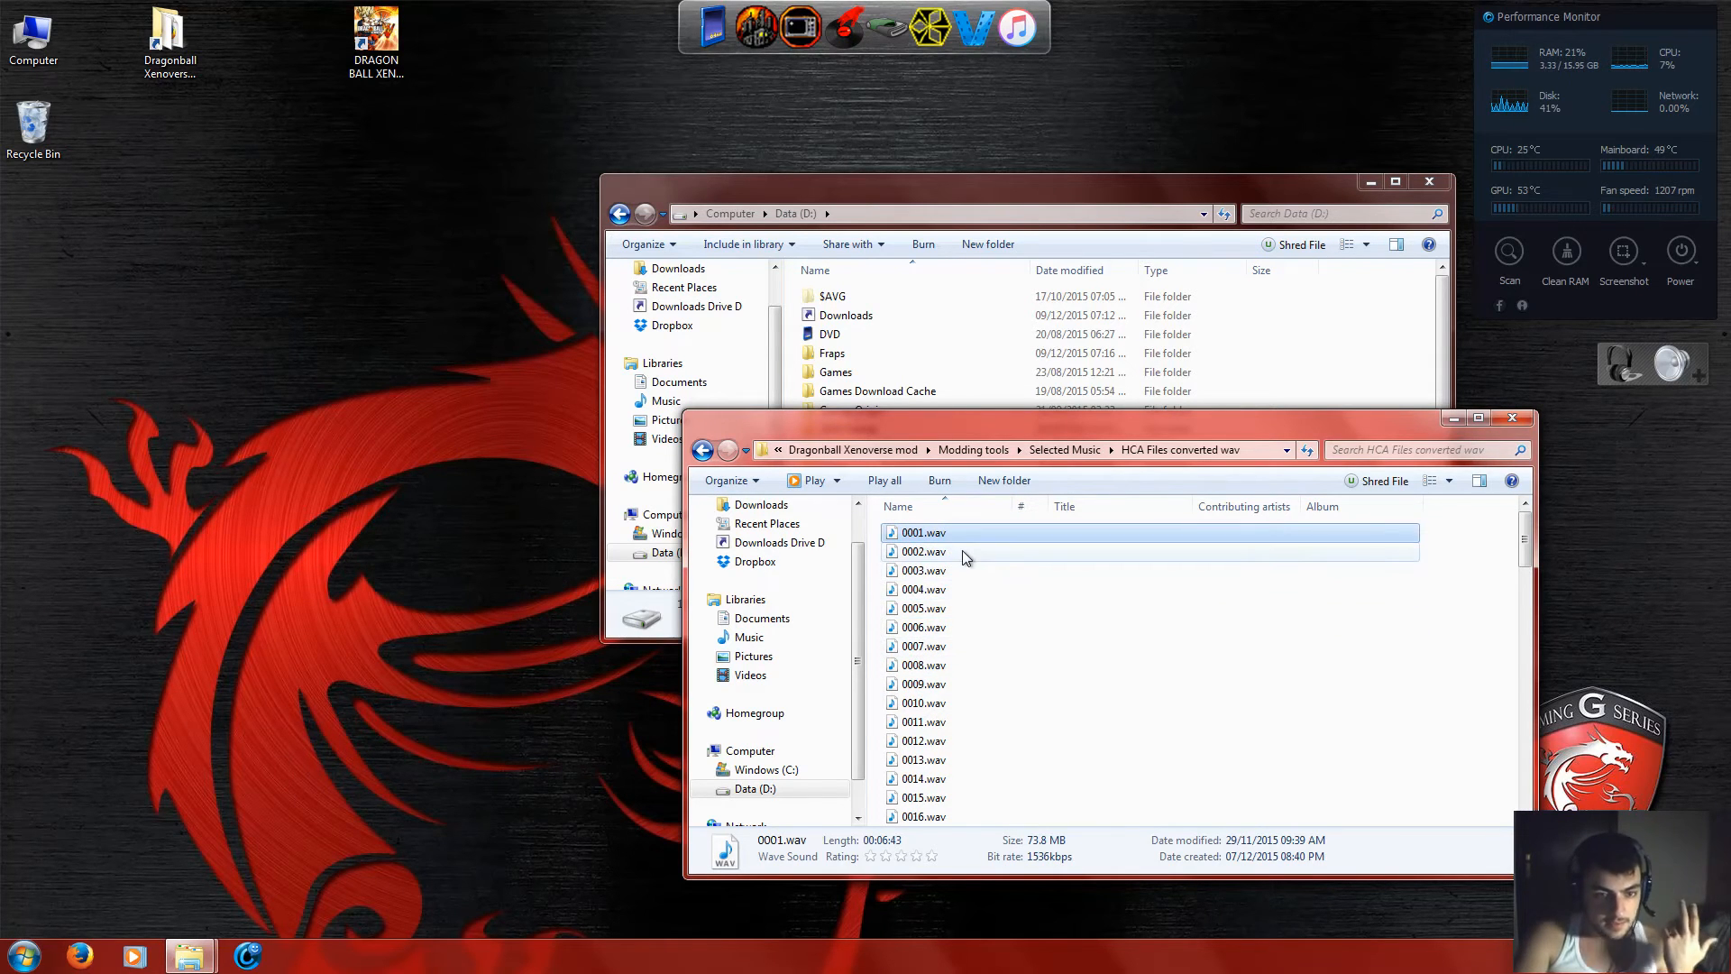
{"action": "scroll", "coordinate": [961, 551], "scroll_direction": "down", "scroll_amount": 20}
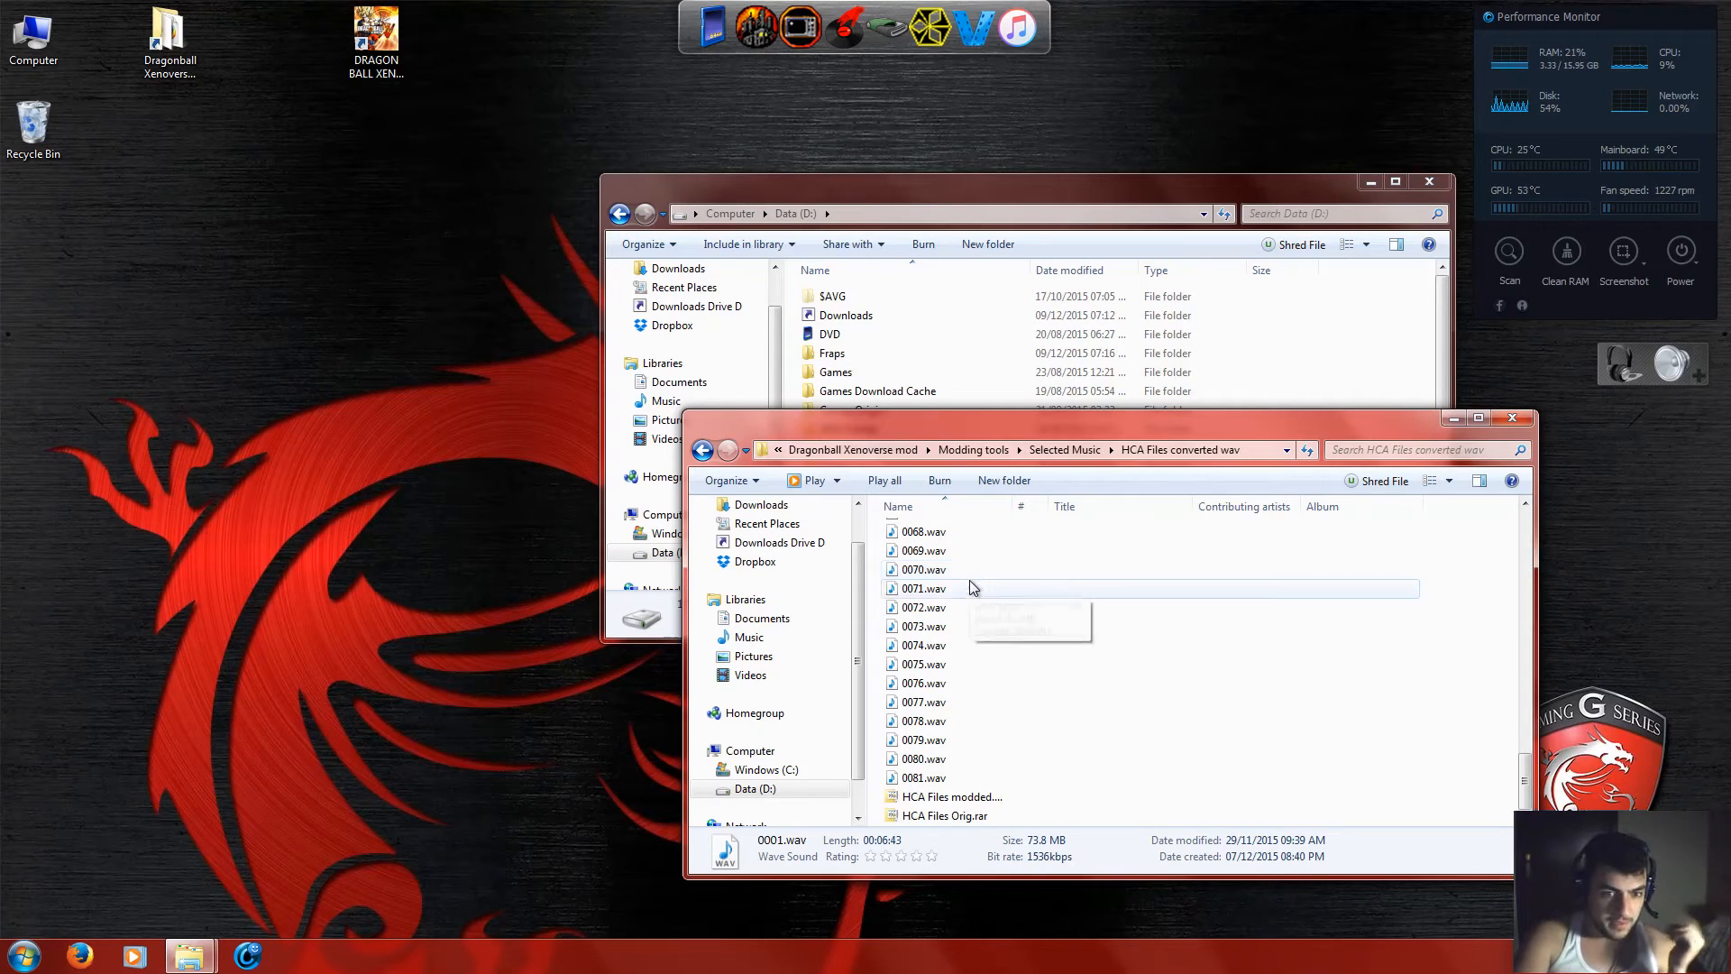
{"action": "scroll", "coordinate": [992, 597], "scroll_direction": "up", "scroll_amount": 3}
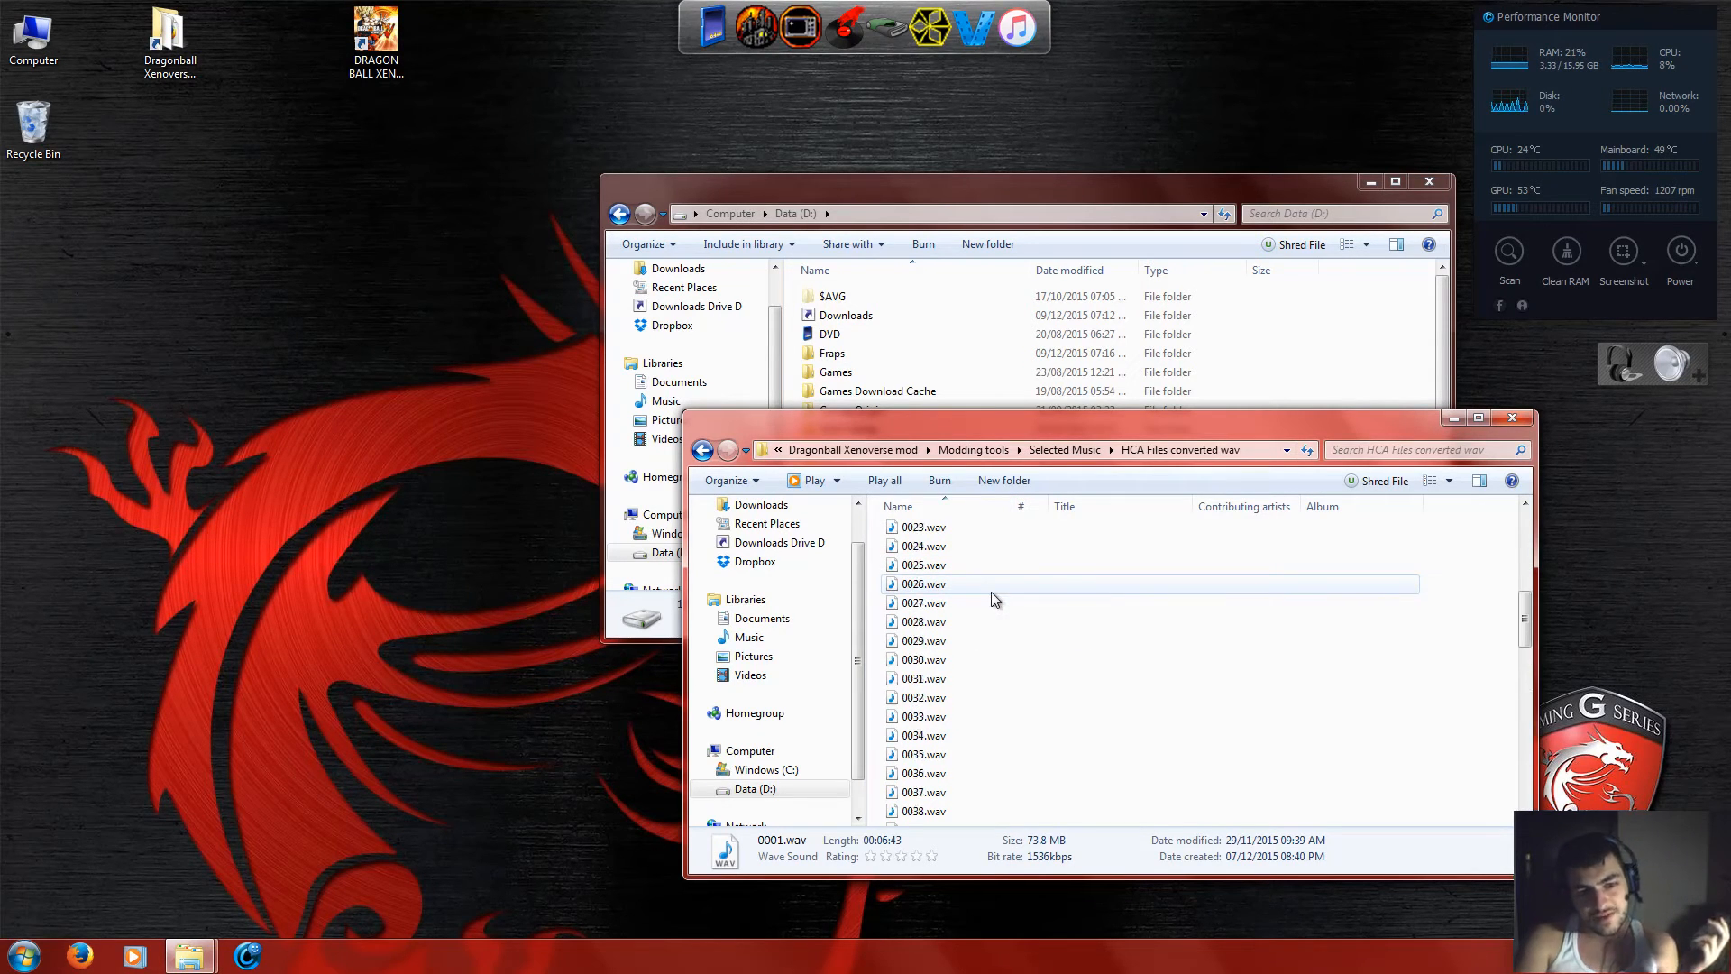
{"action": "scroll", "coordinate": [992, 592], "scroll_direction": "up", "scroll_amount": 20}
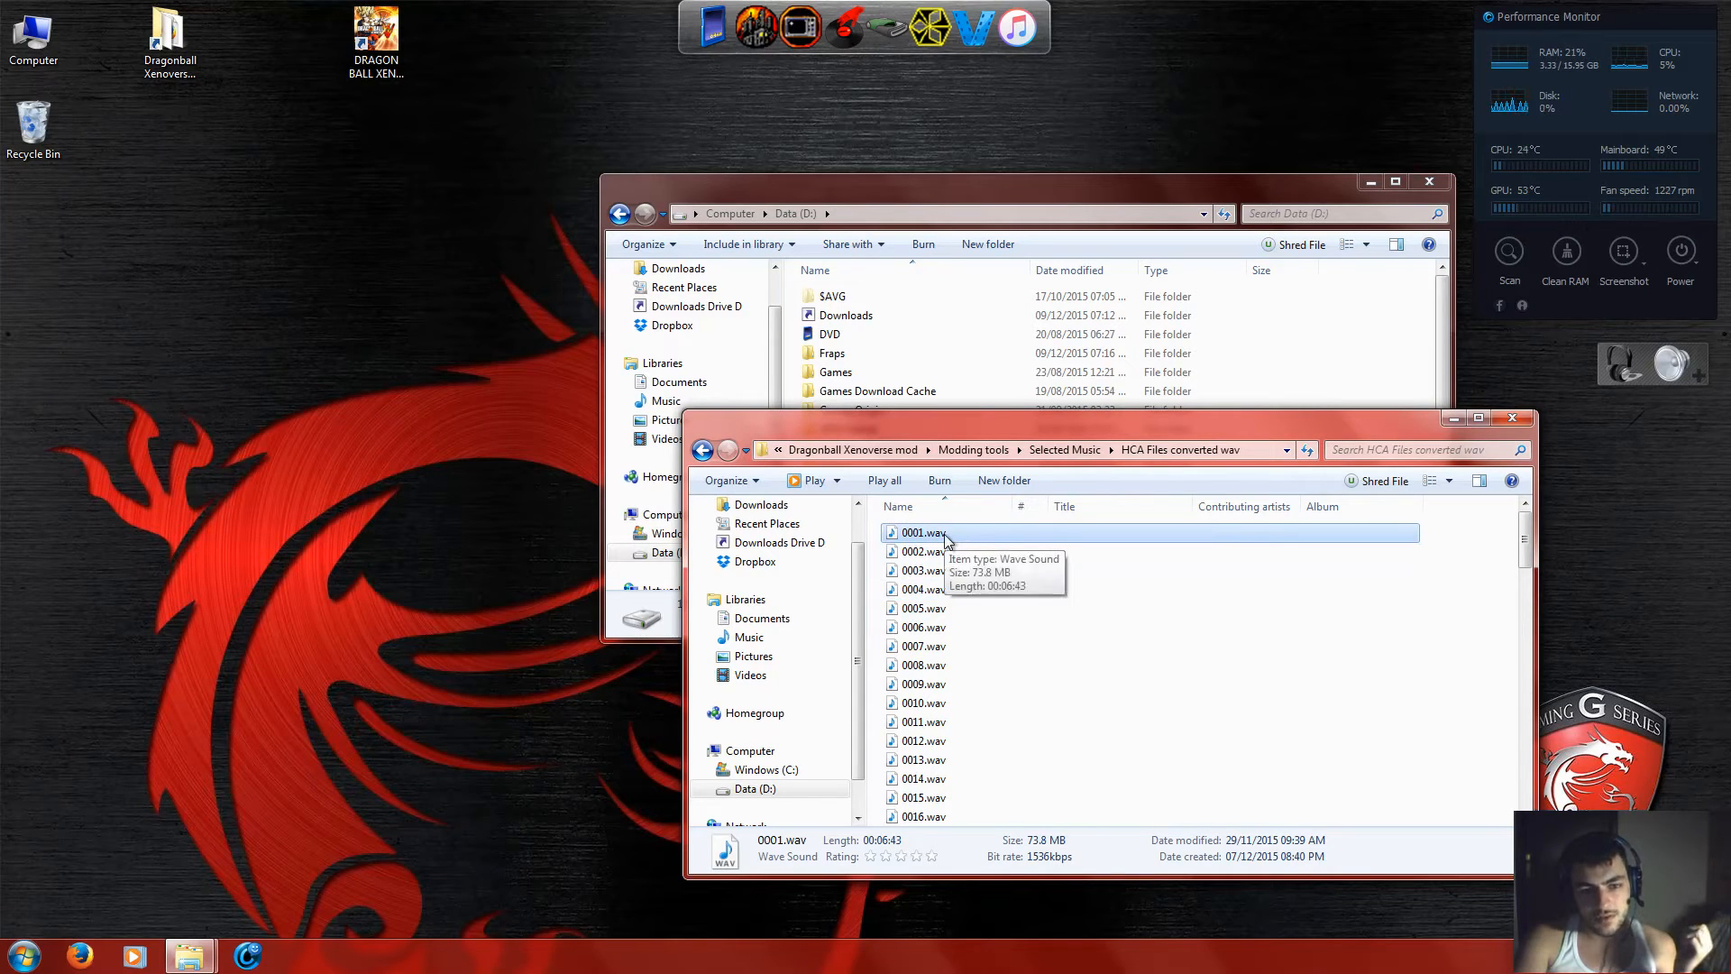
{"action": "scroll", "coordinate": [1019, 694], "scroll_direction": "down", "scroll_amount": 9}
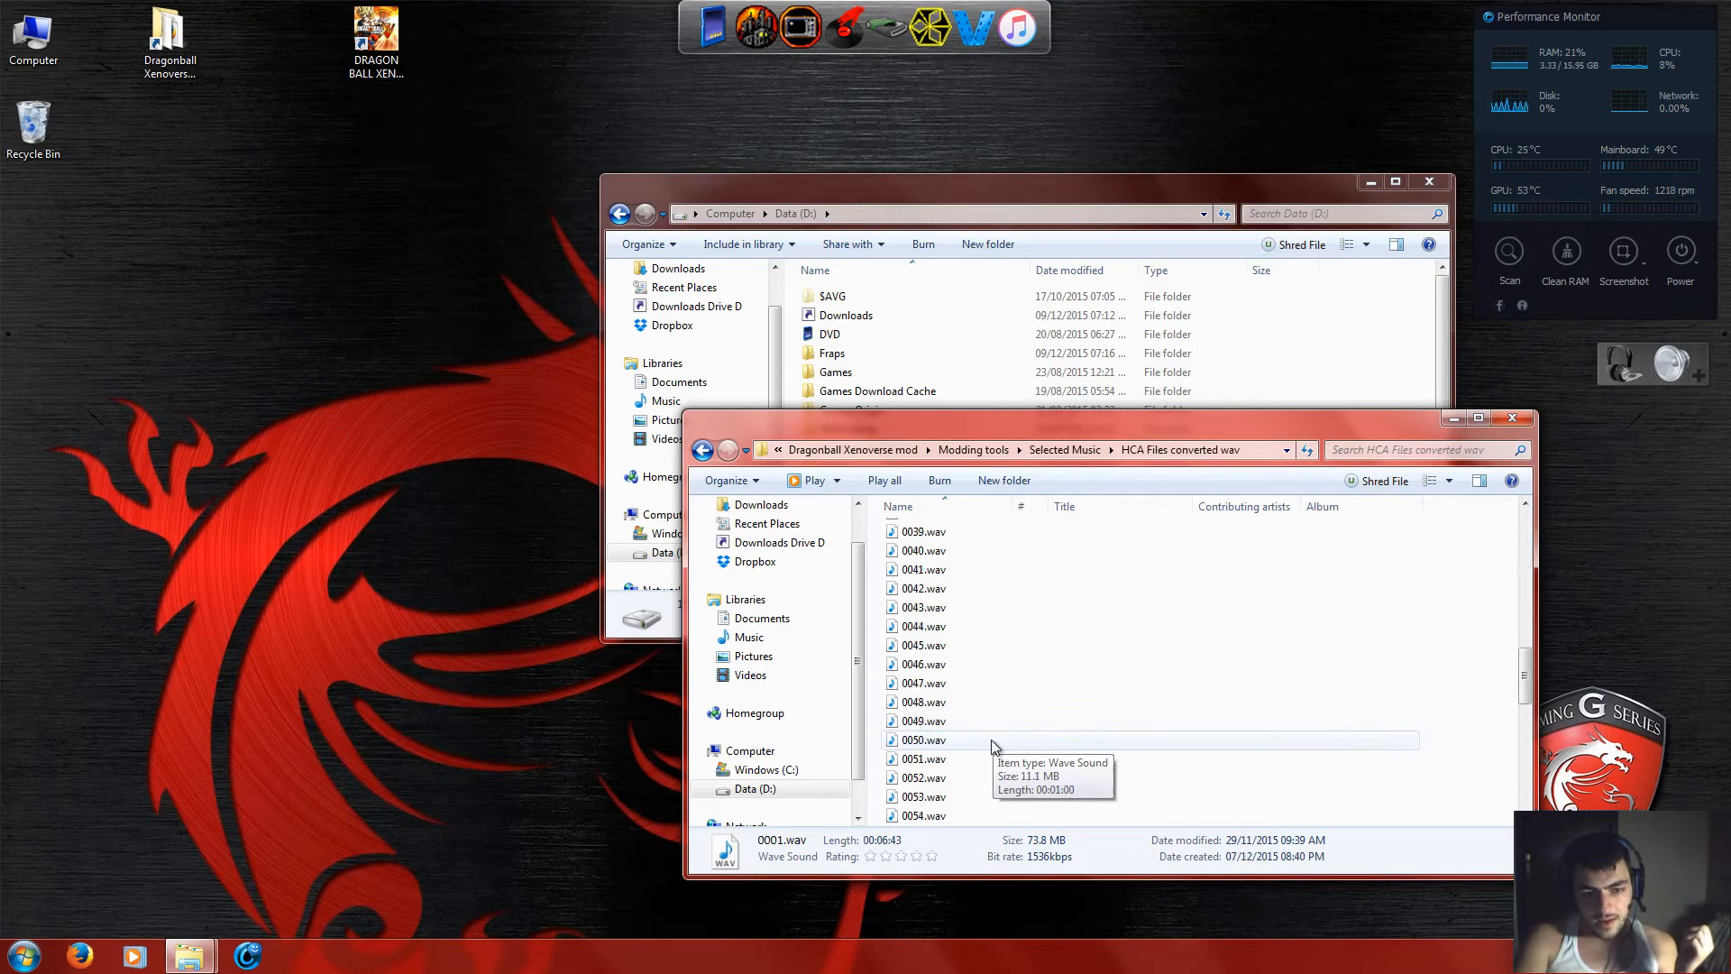
{"action": "scroll", "coordinate": [992, 739], "scroll_direction": "up", "scroll_amount": 1}
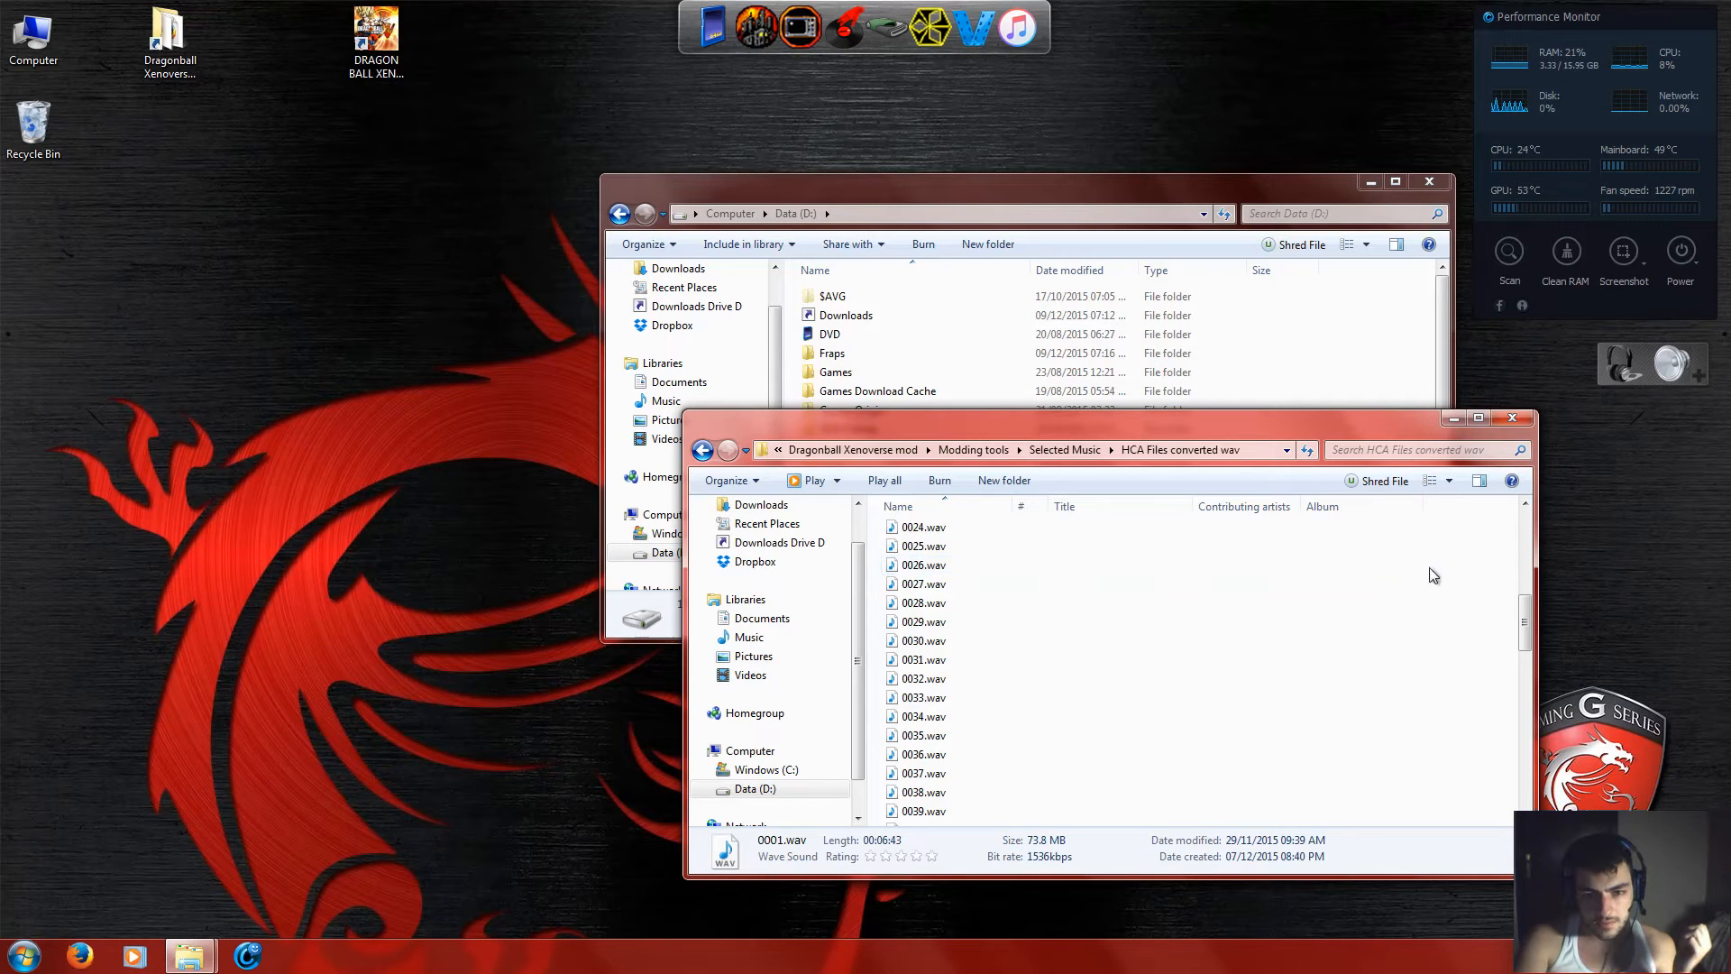
Play 0026.wav and 0027.wav together as a selection, skip ahead within 0027, and close the media player.
{"action": "left_click_drag", "start_coordinate": [1430, 568], "coordinate": [1380, 583]}
{"action": "left_click", "coordinate": [884, 480]}
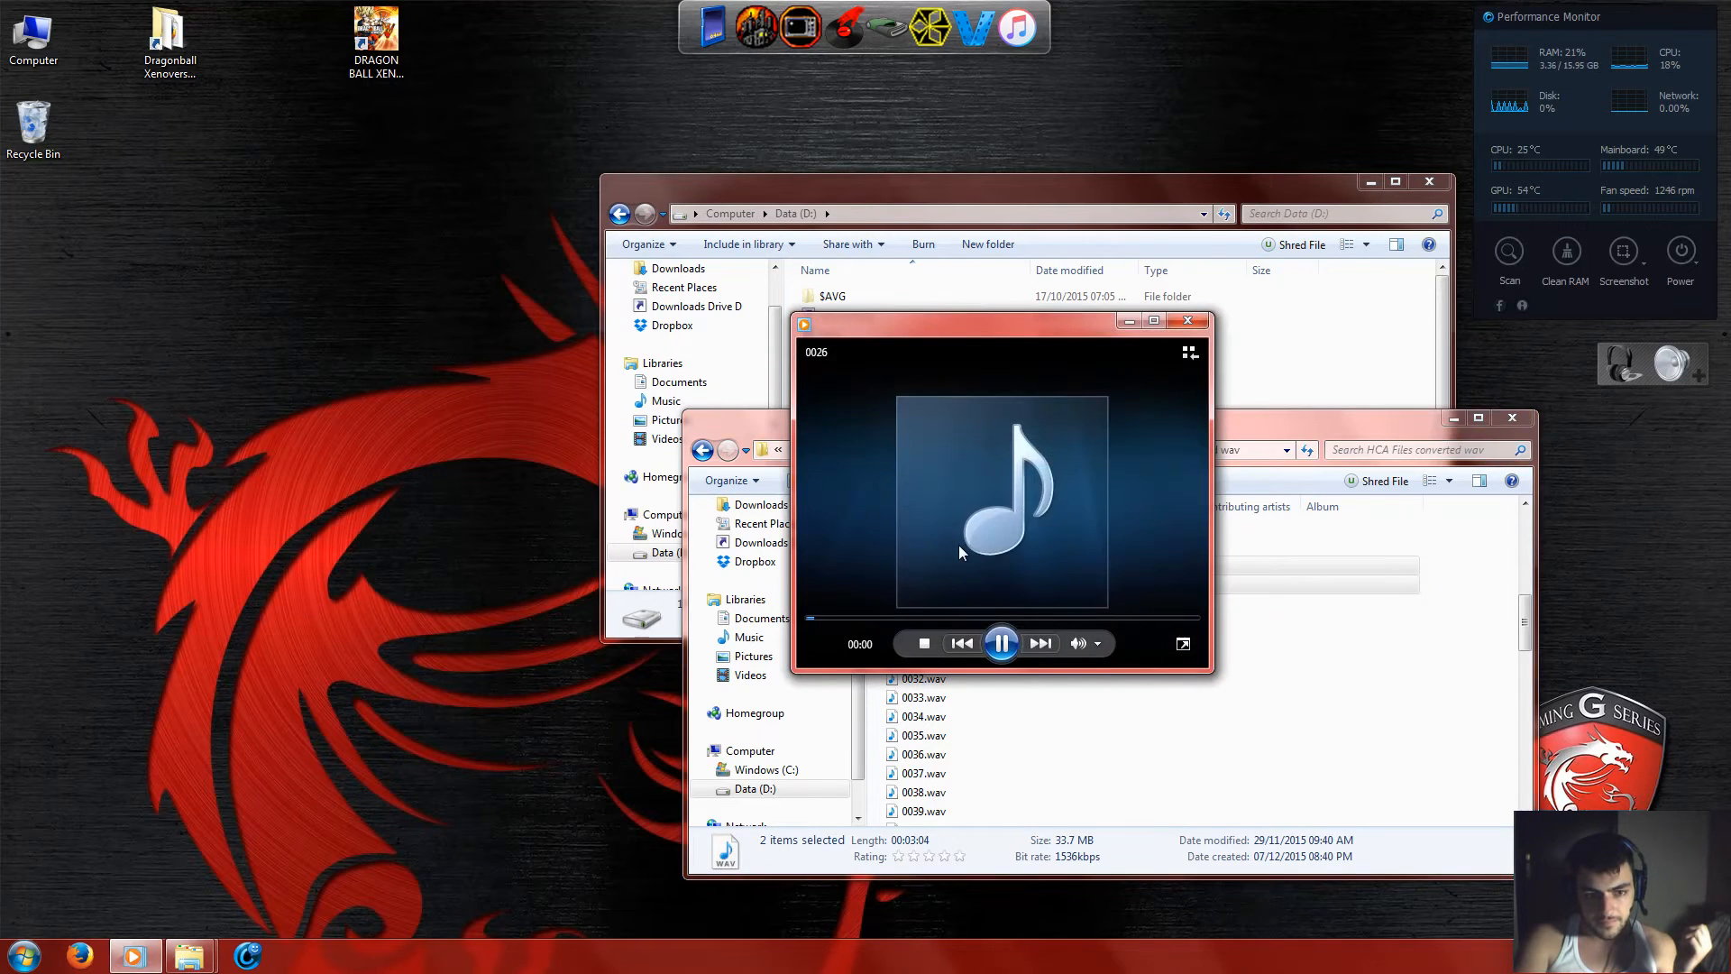
{"action": "left_click", "coordinate": [1032, 646]}
{"action": "left_click", "coordinate": [868, 619]}
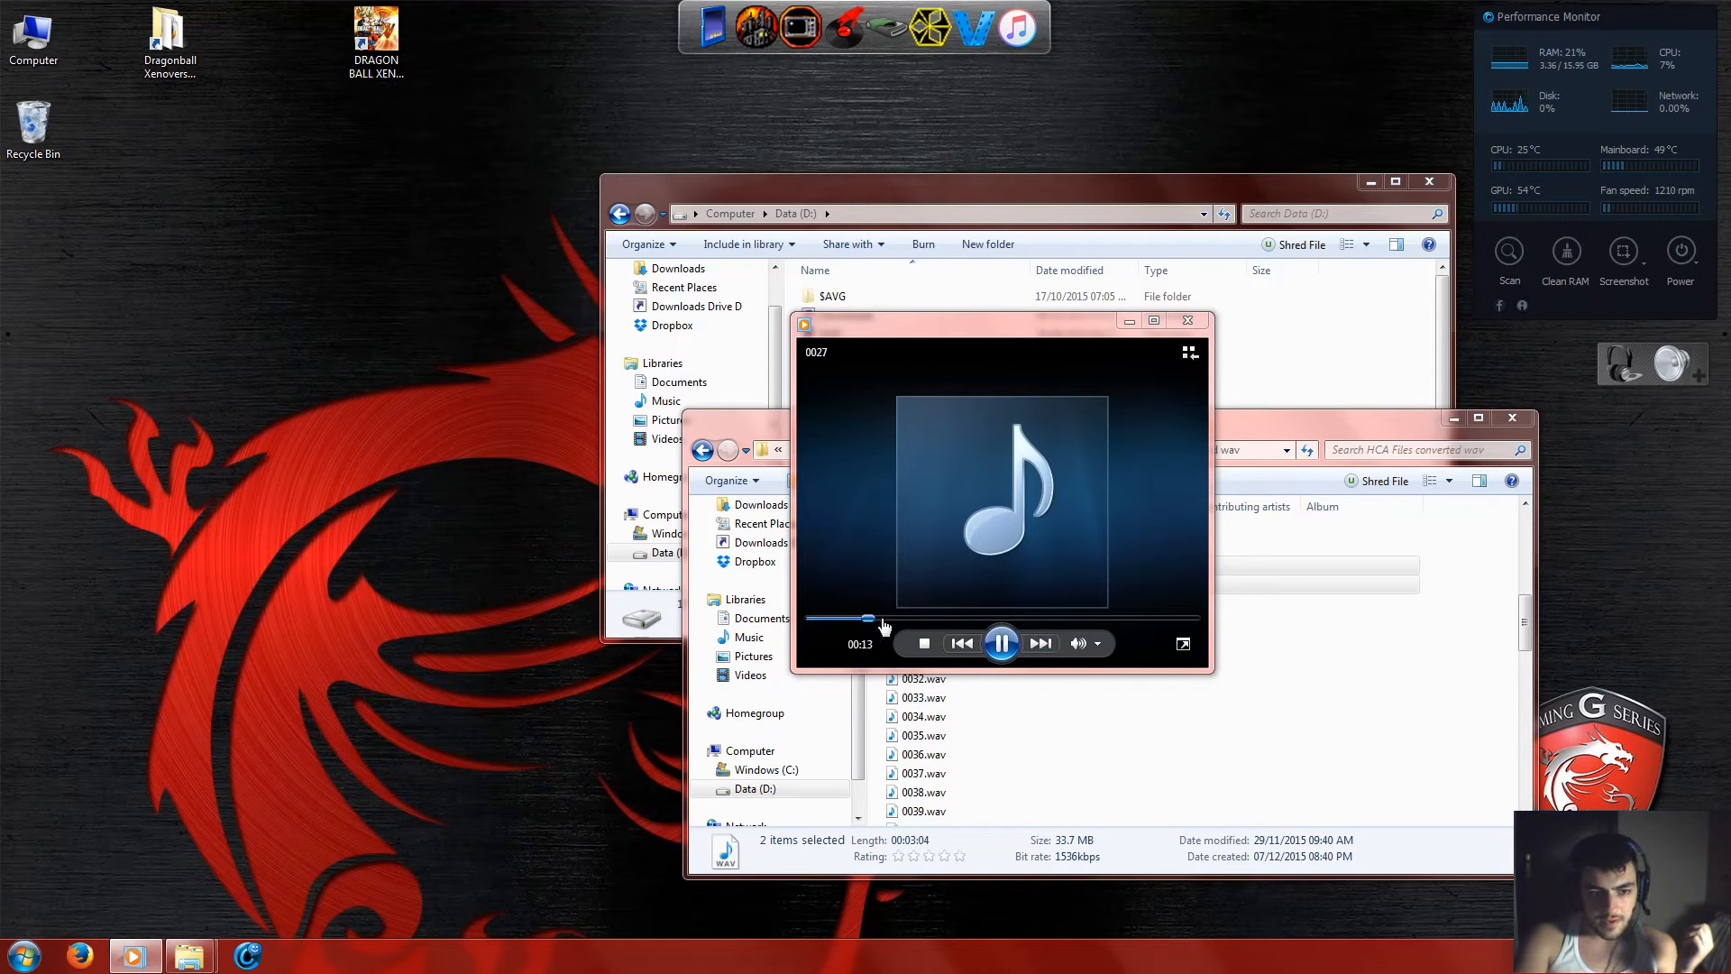
{"action": "left_click", "coordinate": [1190, 322]}
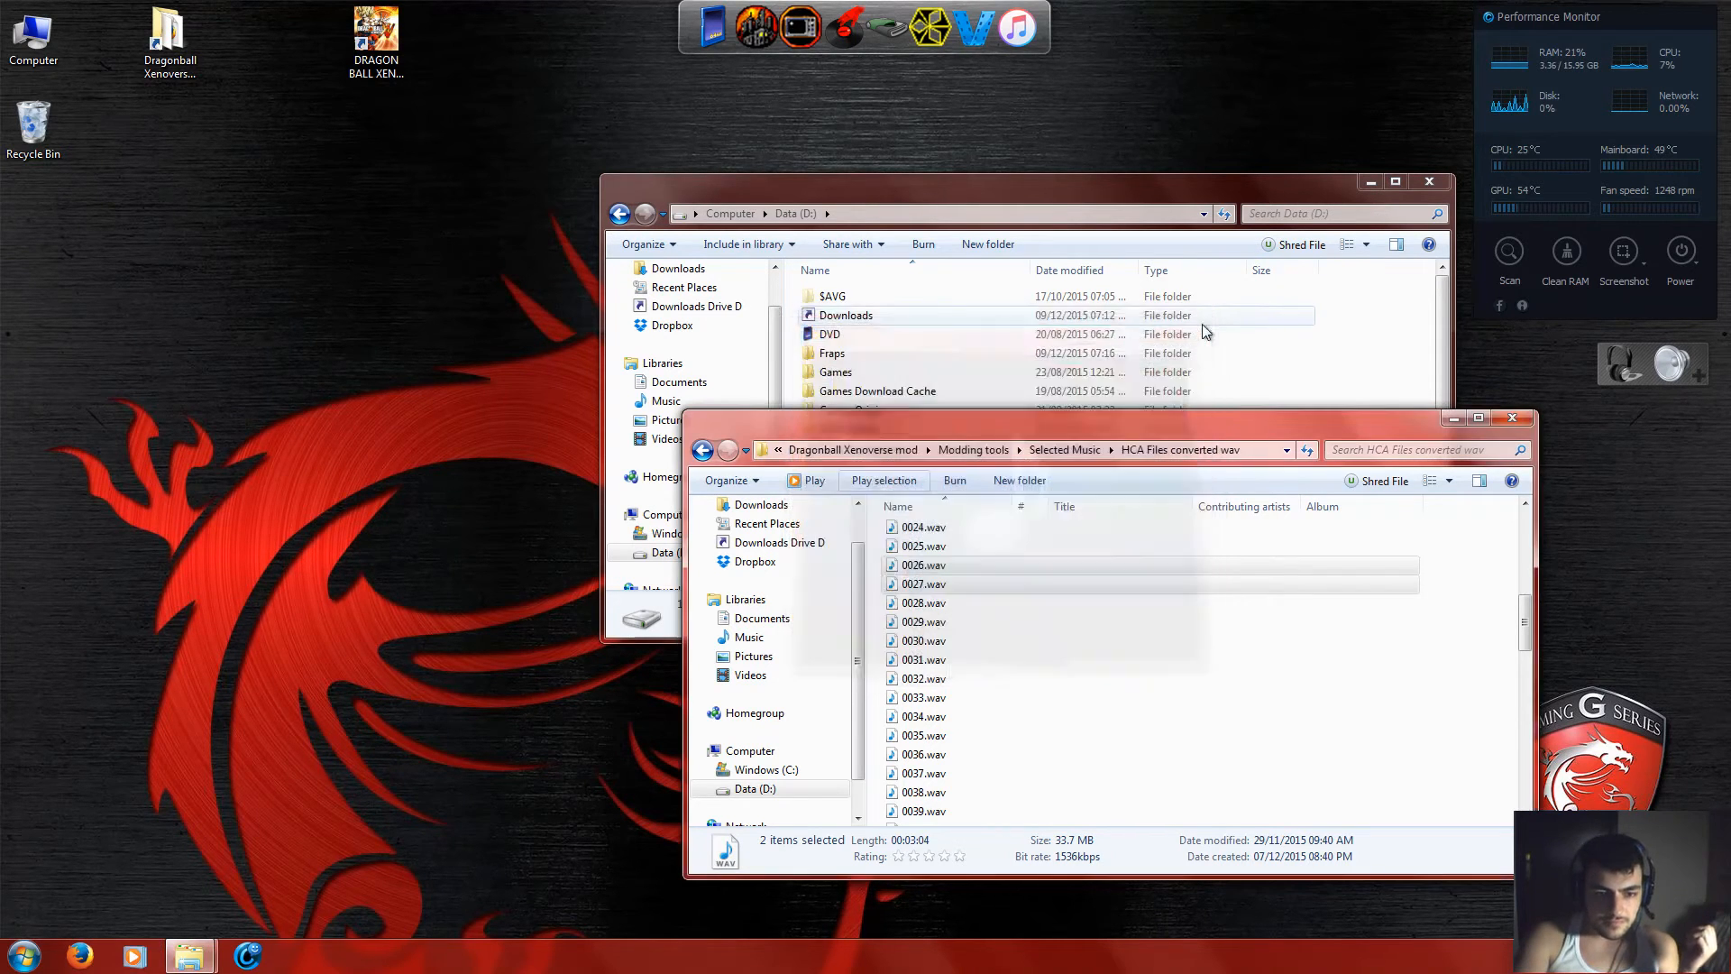
{"action": "left_click", "coordinate": [977, 583]}
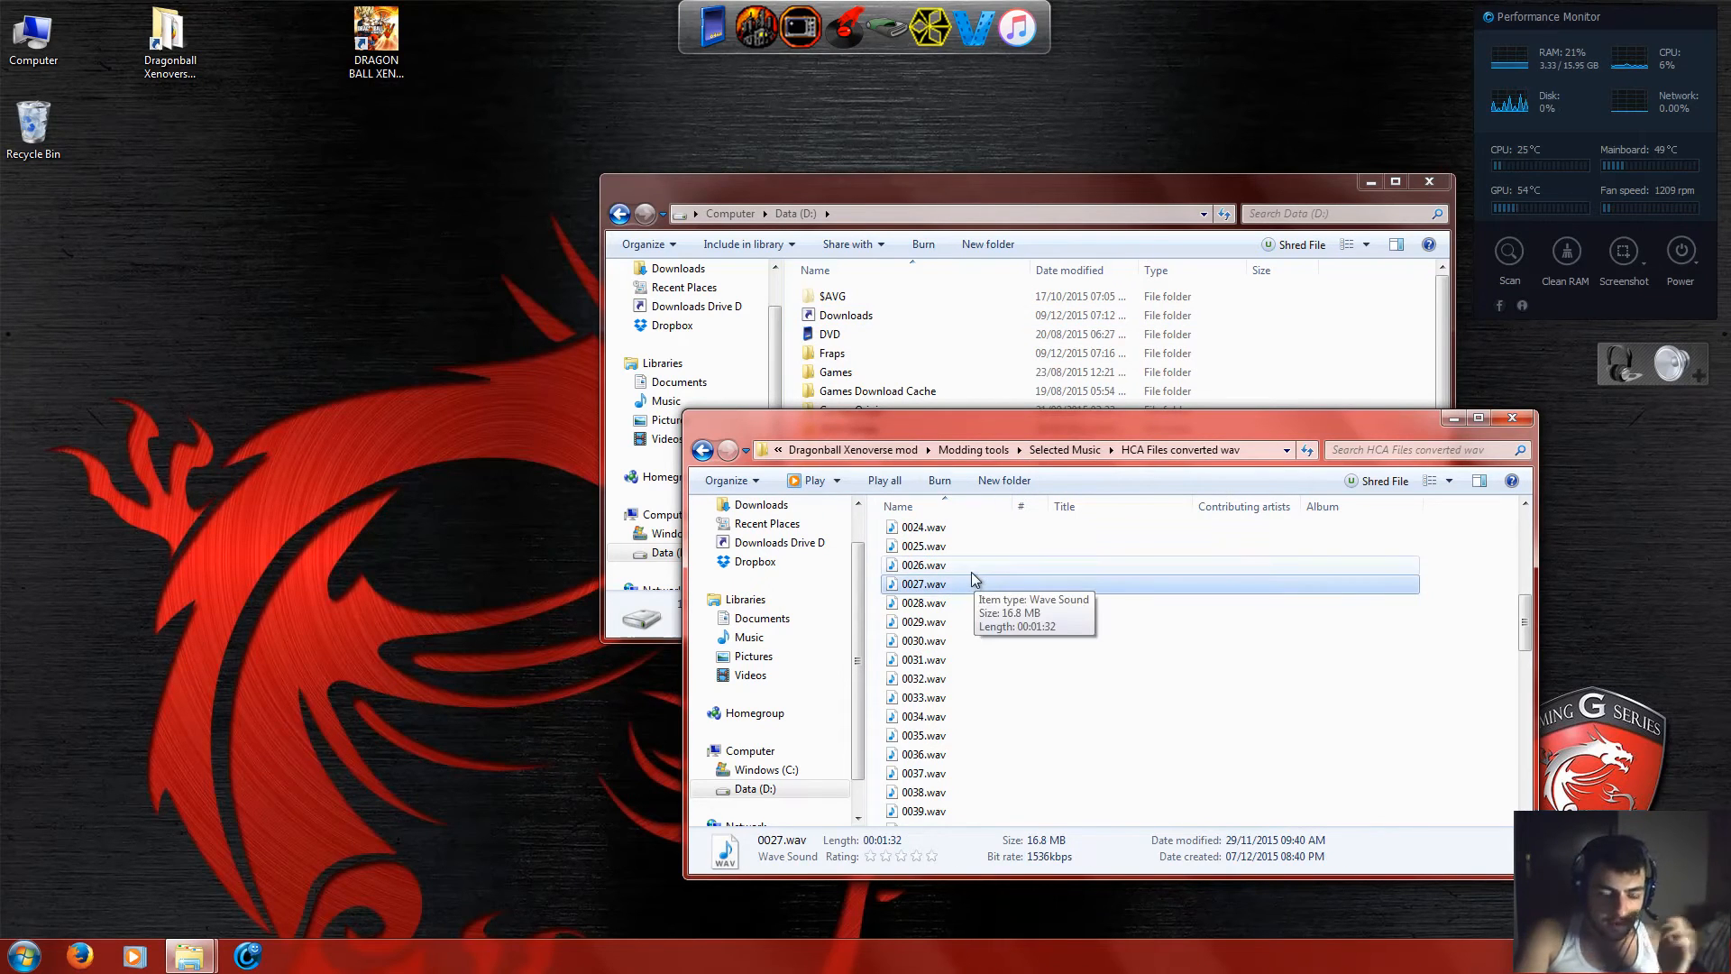
Return to the Selected Music folder and open the text file "Replaced with.txt".
{"action": "scroll", "coordinate": [971, 572], "scroll_direction": "down", "scroll_amount": 2}
{"action": "scroll", "coordinate": [971, 572], "scroll_direction": "down", "scroll_amount": 13}
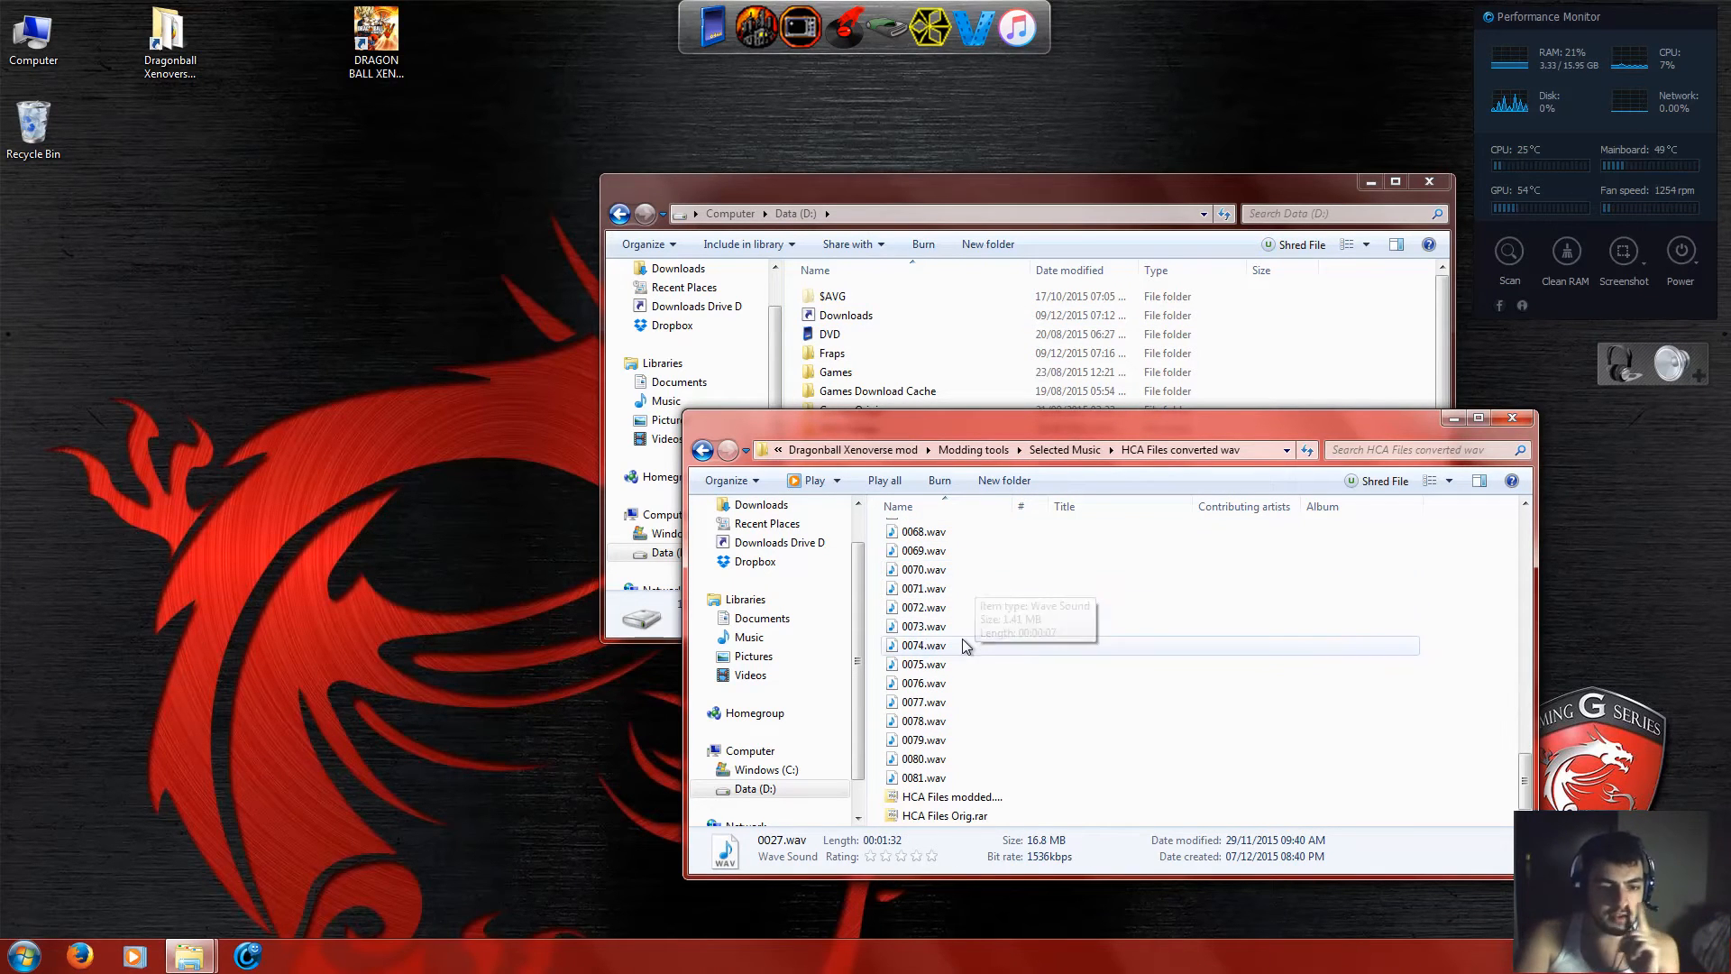
{"action": "left_click", "coordinate": [1077, 449]}
{"action": "scroll", "coordinate": [982, 767], "scroll_direction": "down", "scroll_amount": 5}
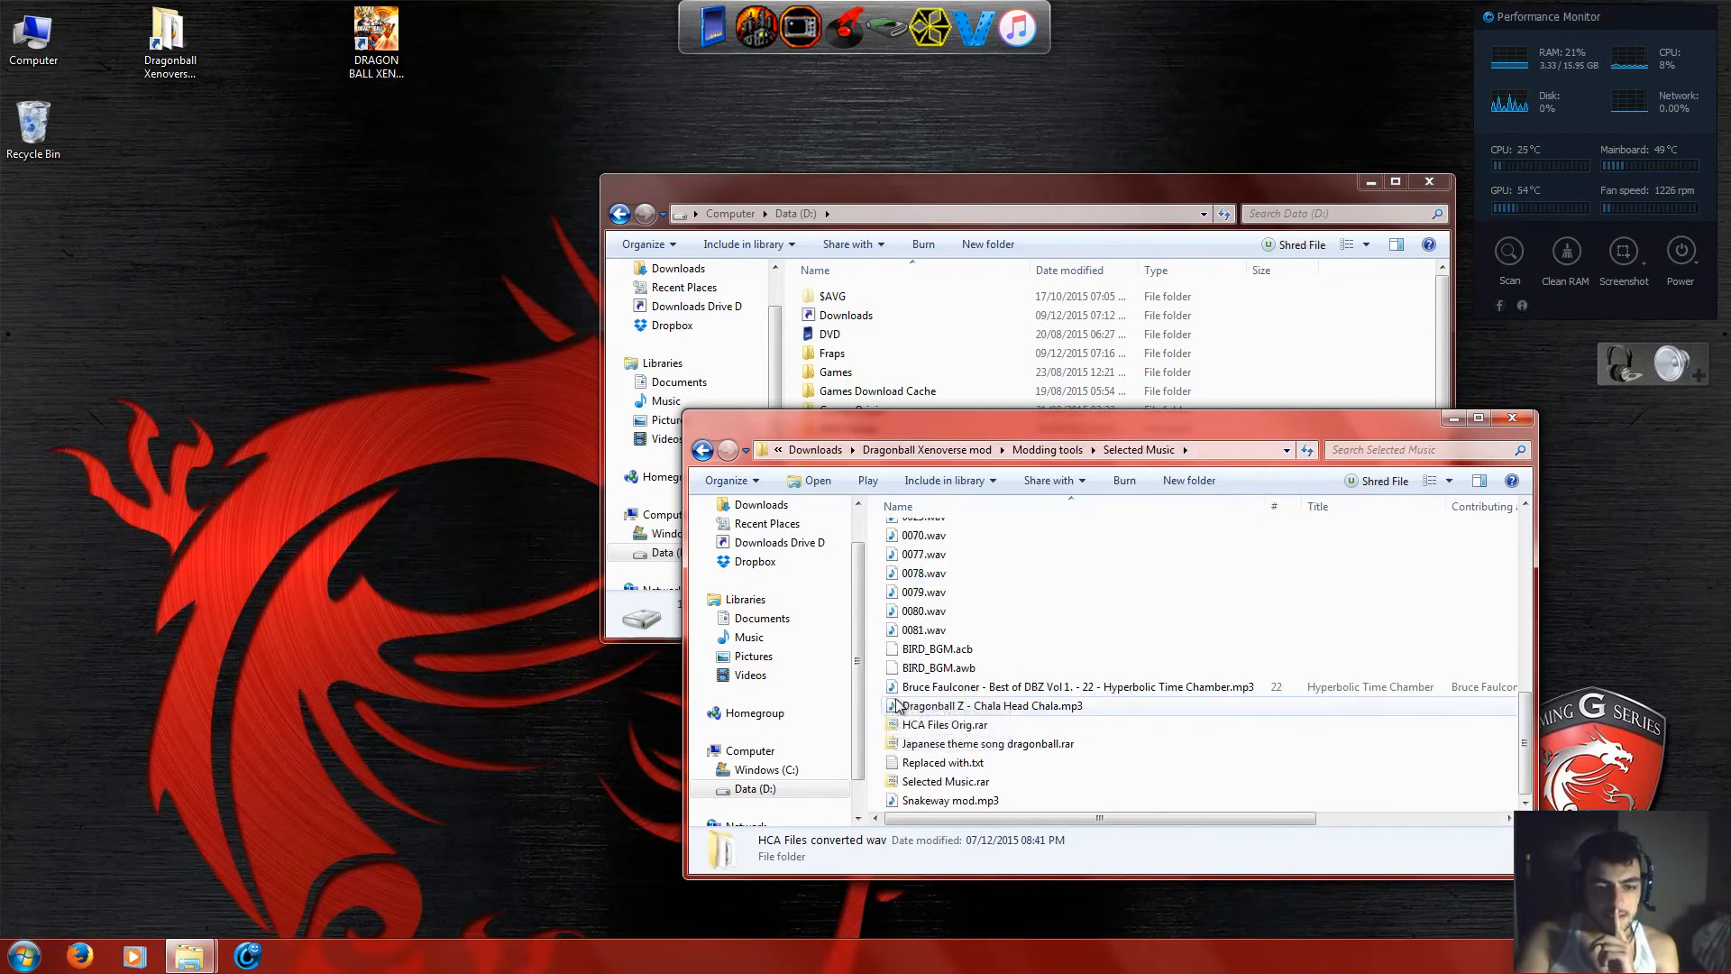
{"action": "left_click", "coordinate": [983, 769]}
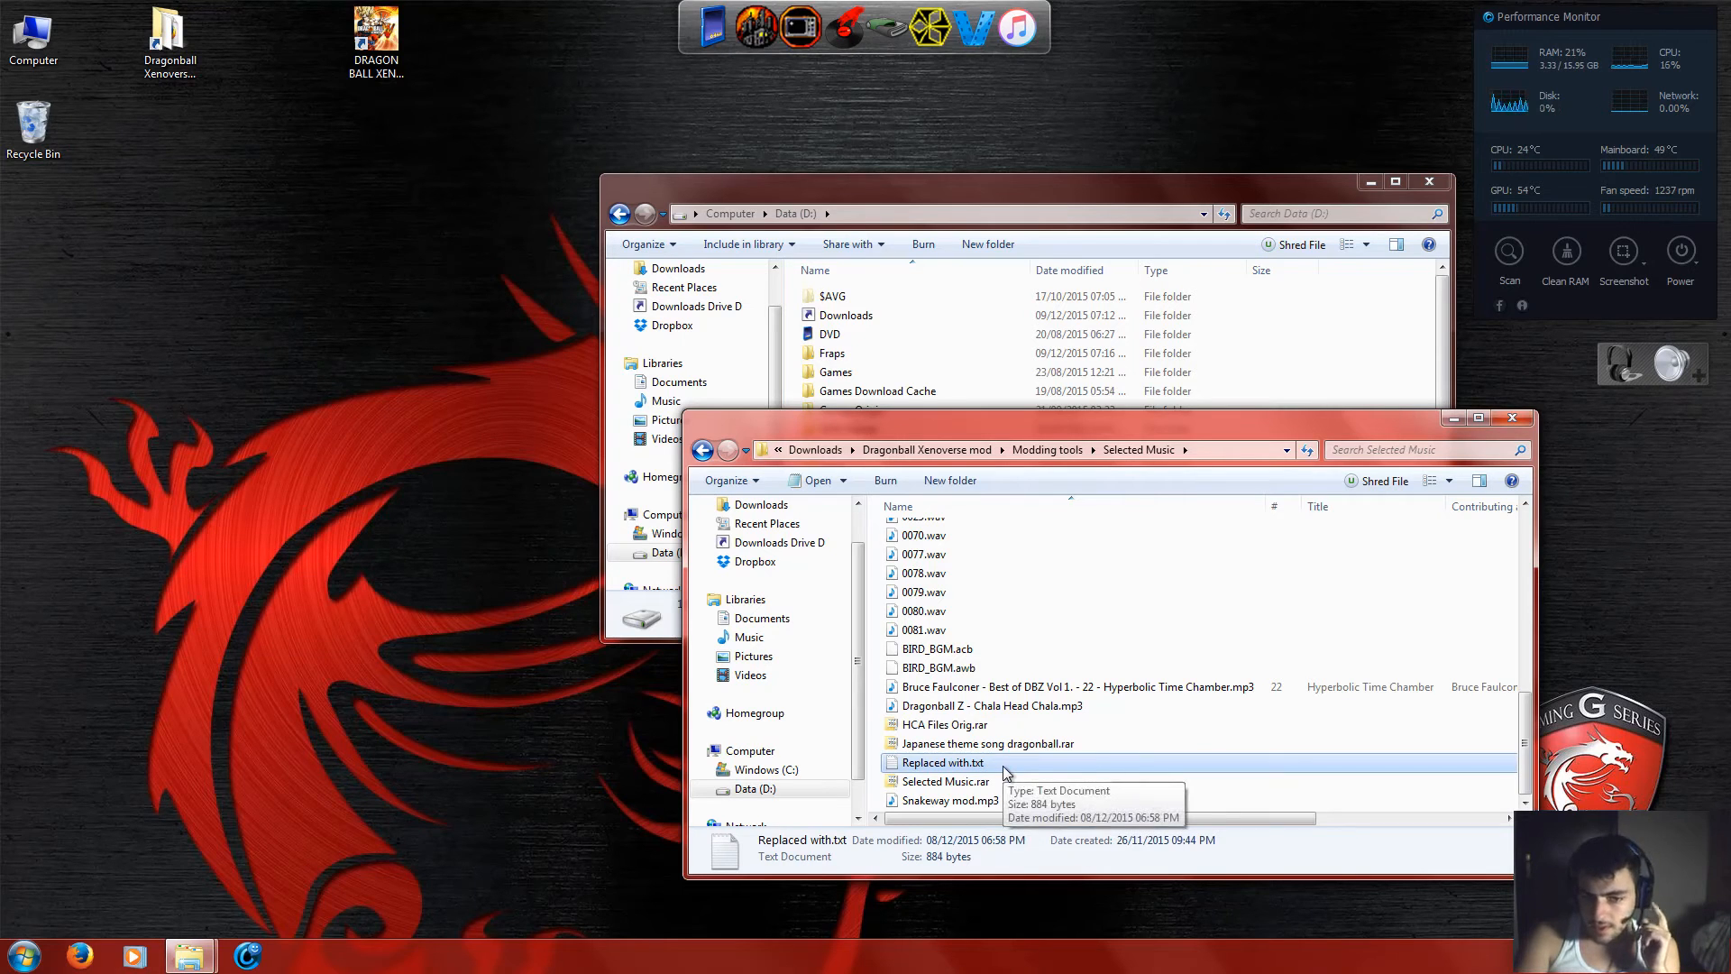
{"action": "double_click", "coordinate": [990, 763]}
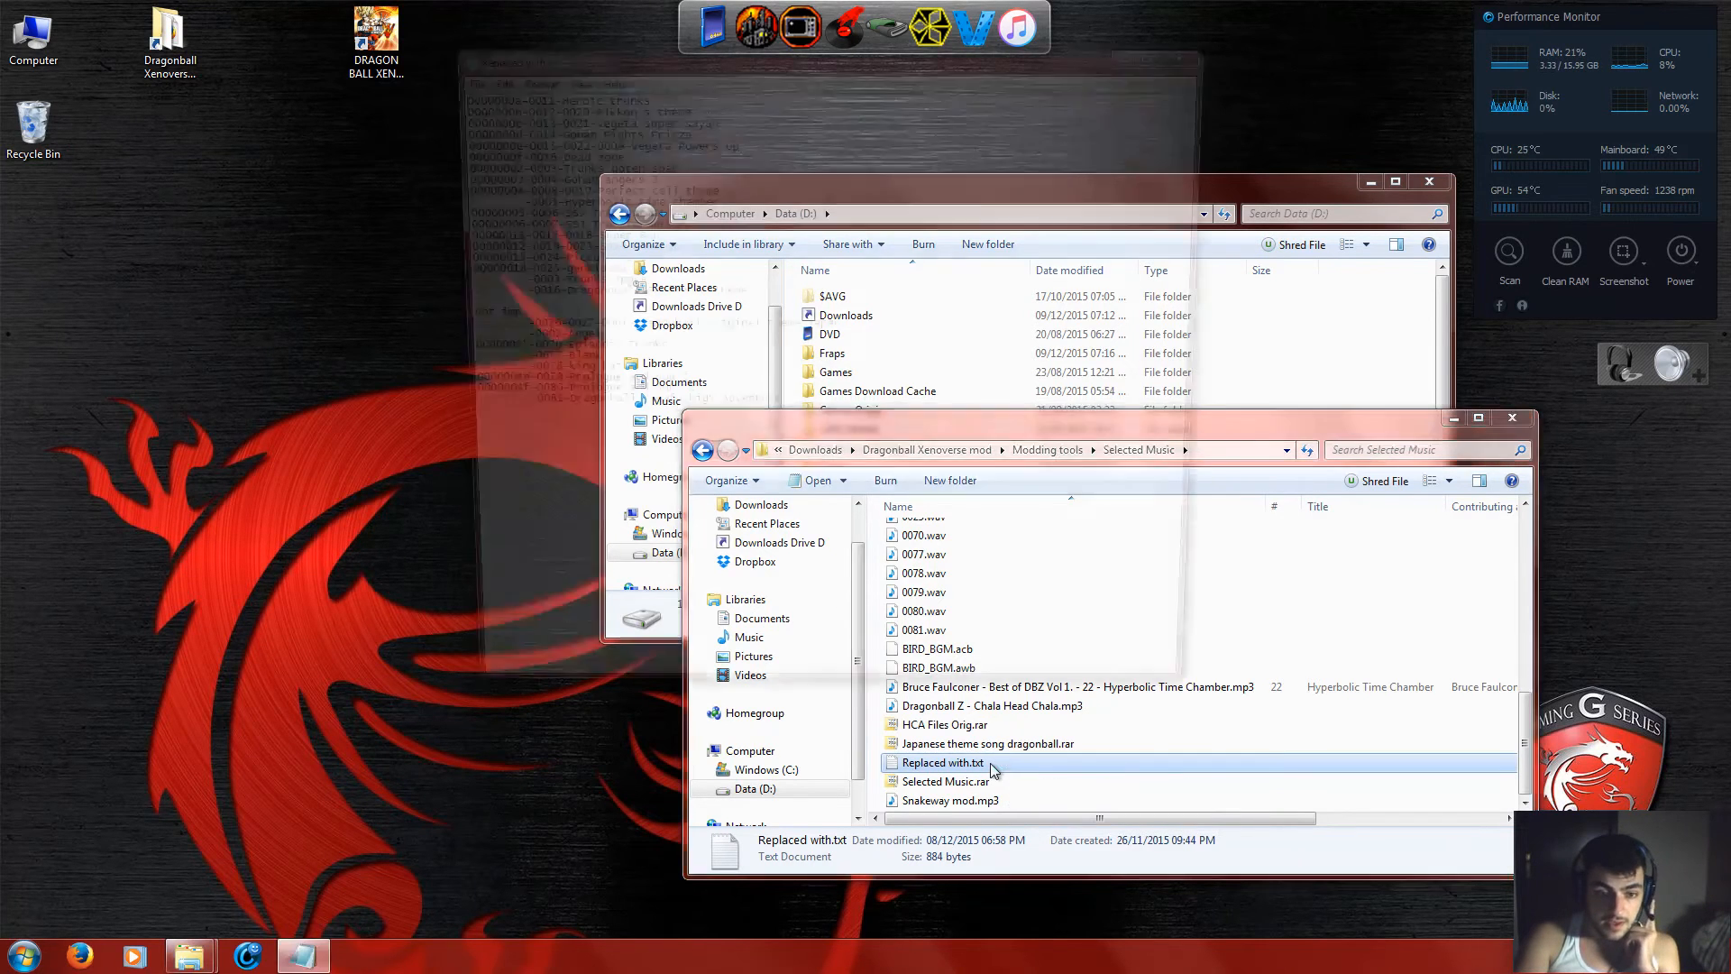
Examine the upper entries of the replacement list, highlighting the track number 0011 and the title Heroic trunks.
{"action": "left_click", "coordinate": [511, 90]}
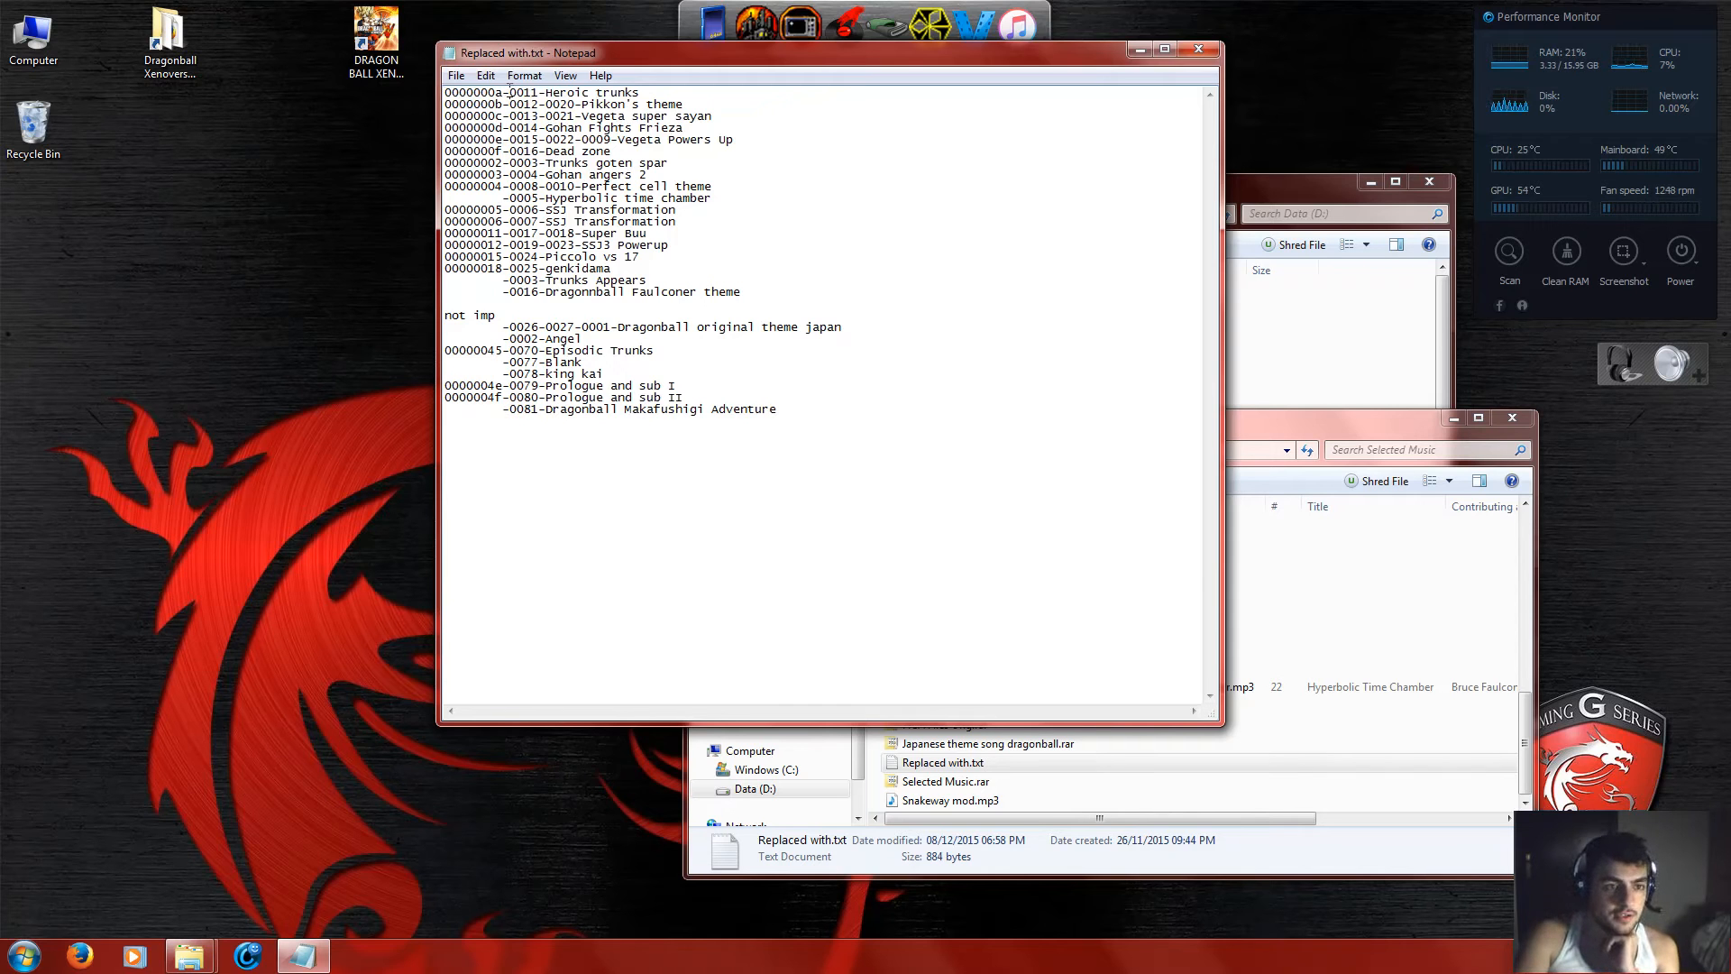
{"action": "key", "text": "shift+End"}
{"action": "left_click_drag", "start_coordinate": [429, 107], "coordinate": [487, 187]}
{"action": "left_click", "coordinate": [488, 187]}
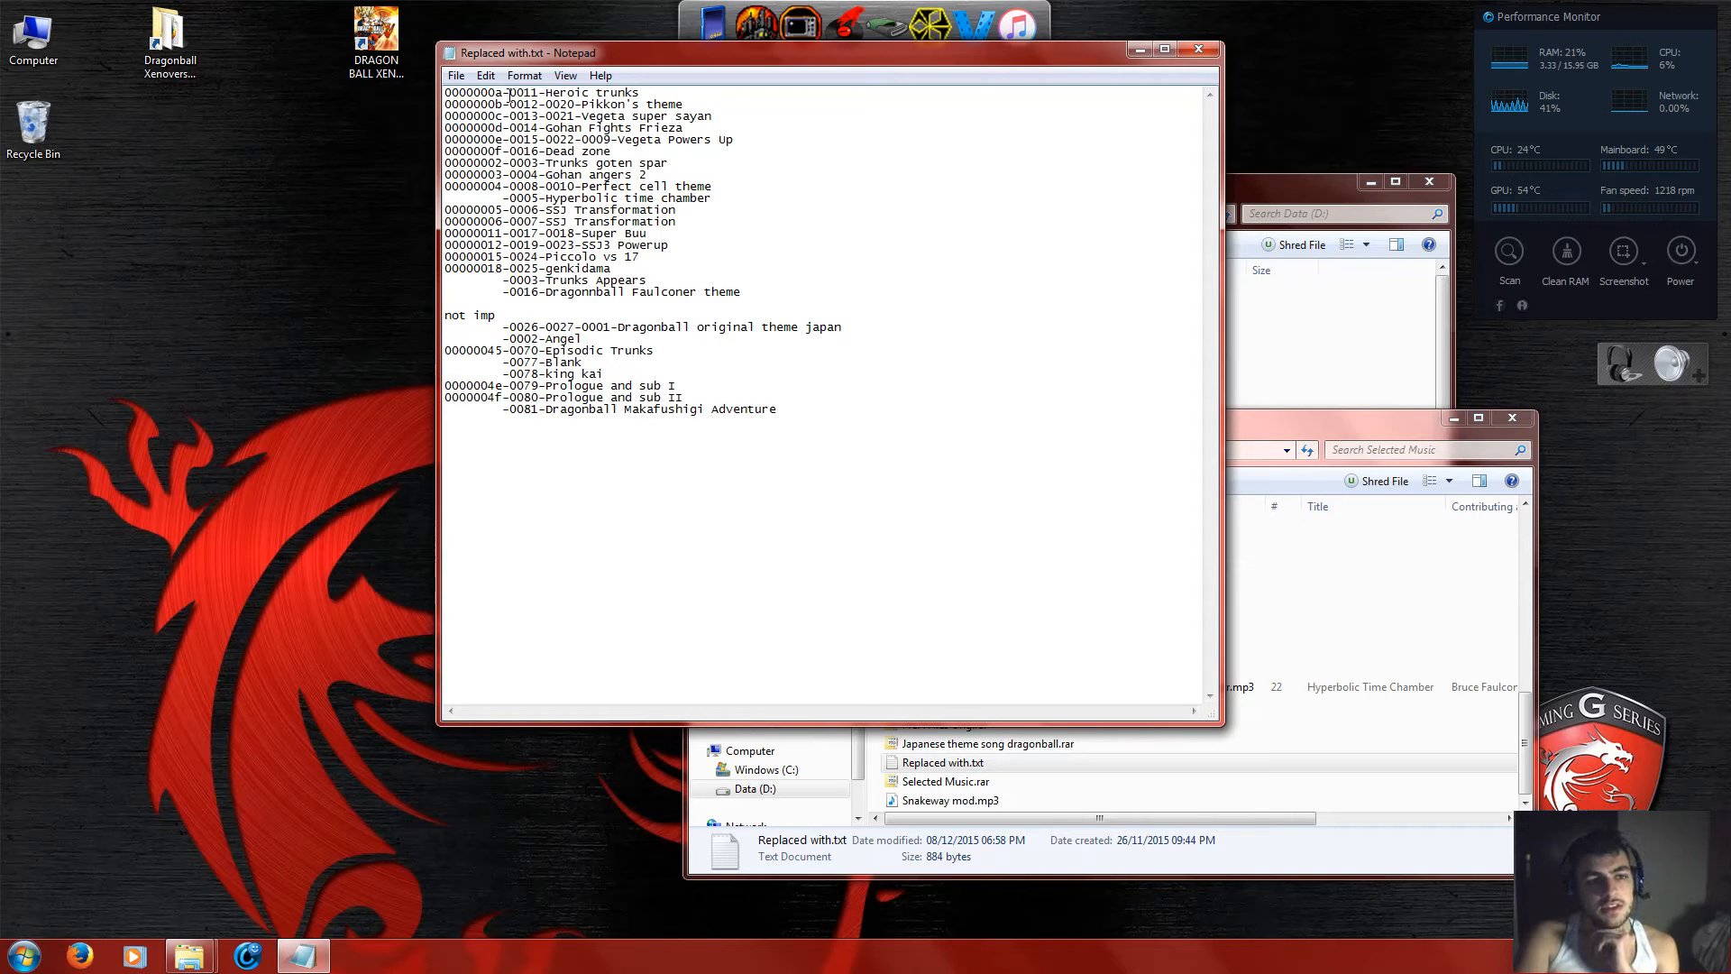
{"action": "left_click_drag", "start_coordinate": [498, 99], "coordinate": [481, 142]}
{"action": "left_click", "coordinate": [483, 153]}
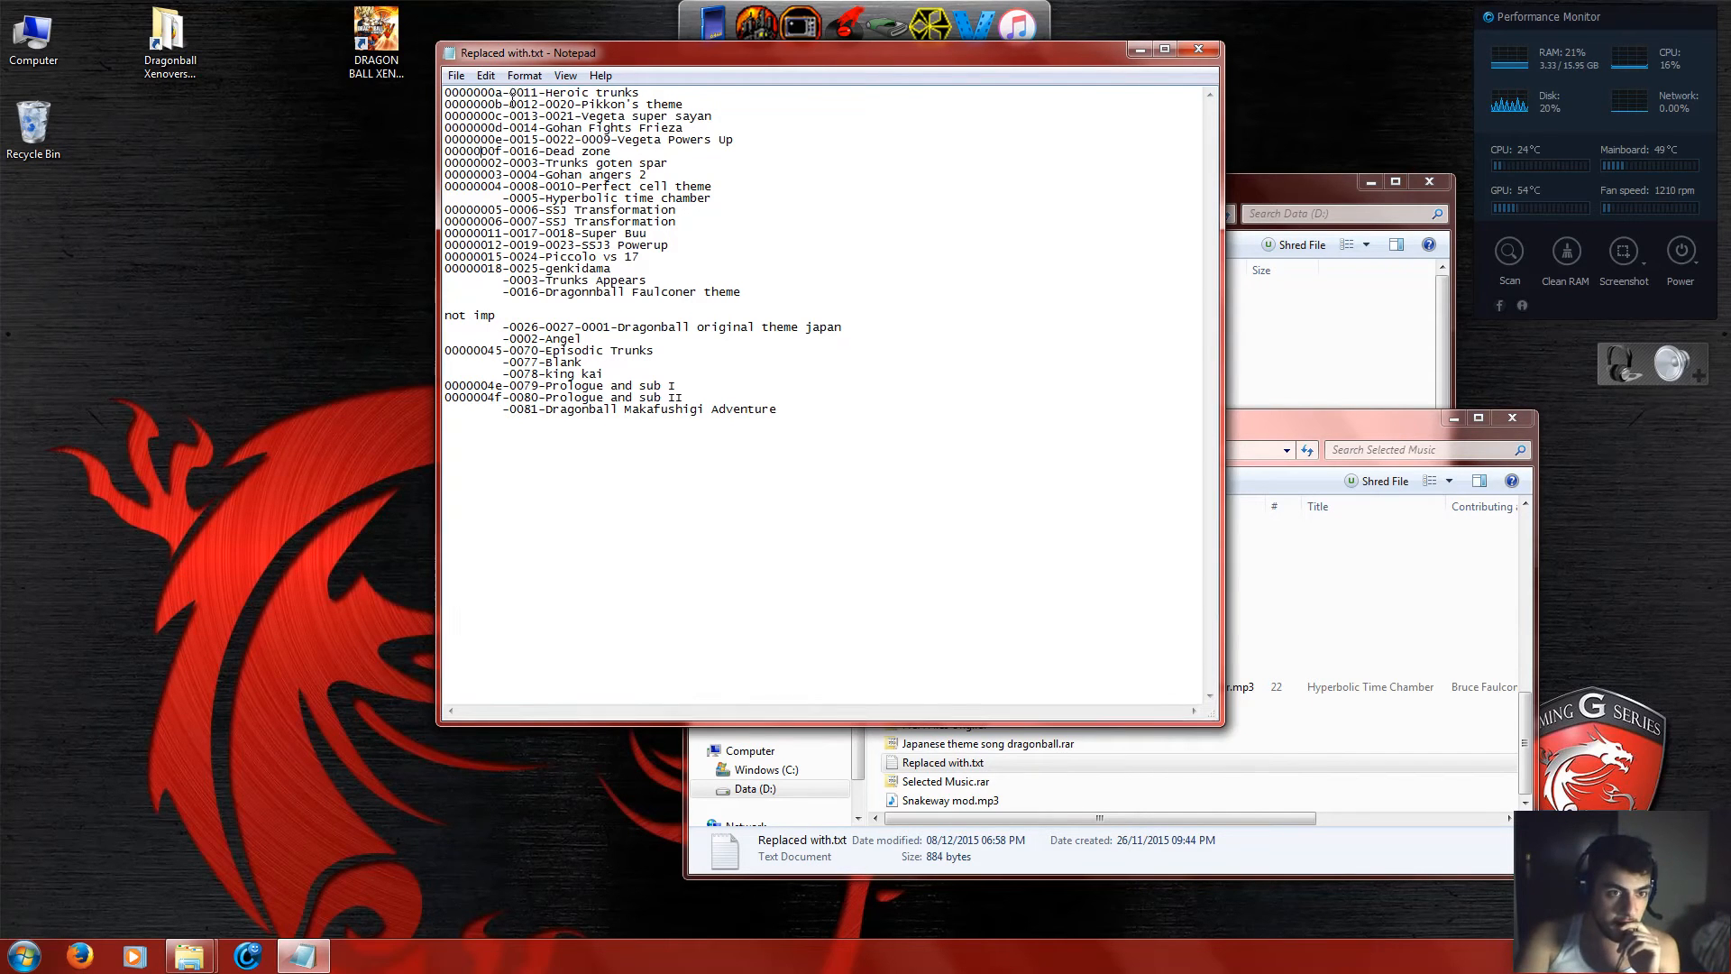
{"action": "left_click_drag", "start_coordinate": [520, 94], "coordinate": [516, 94]}
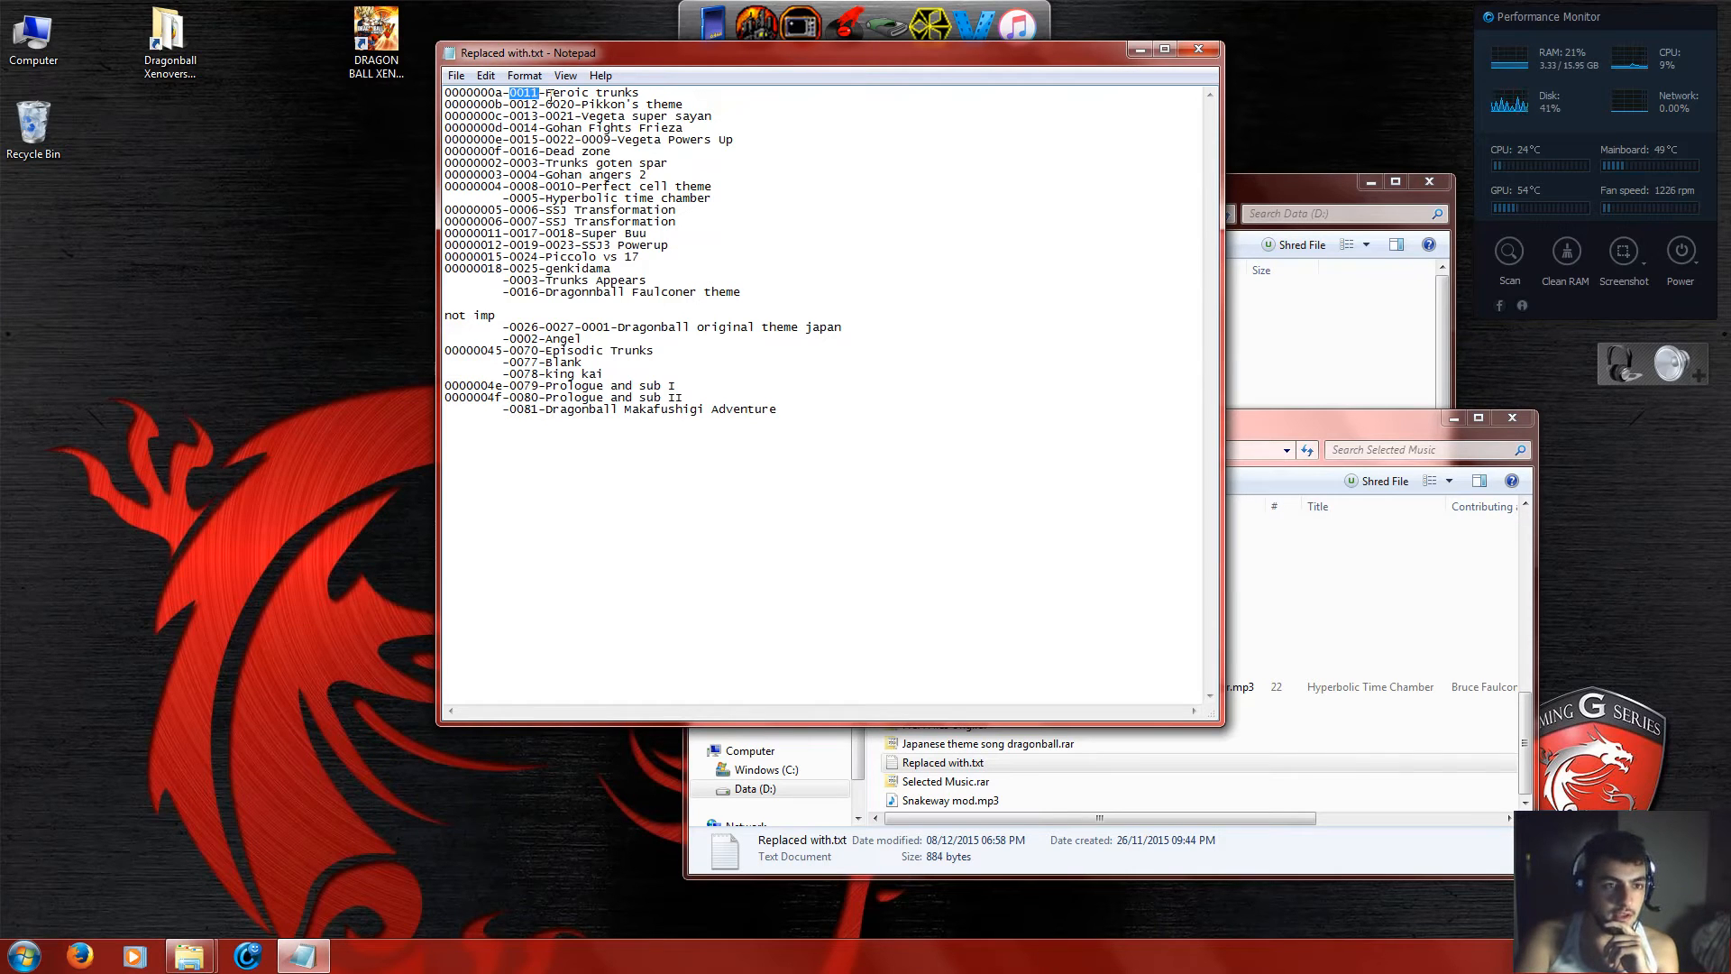
{"action": "left_click_drag", "start_coordinate": [545, 94], "coordinate": [658, 94]}
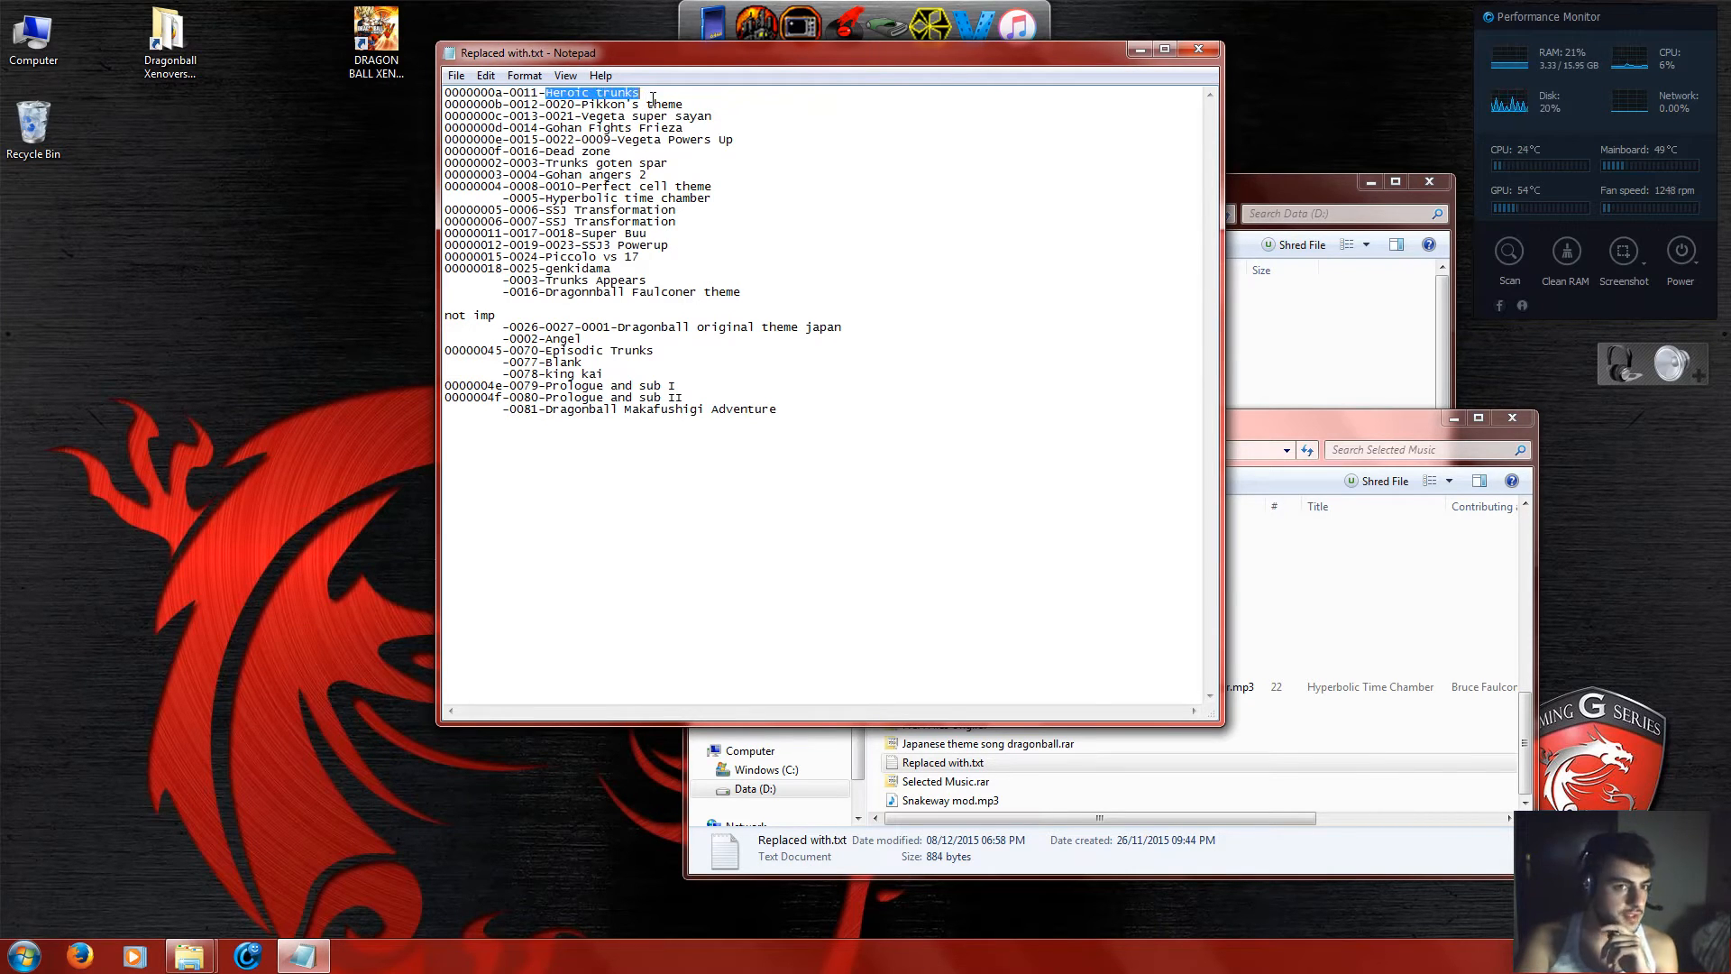
{"action": "left_click", "coordinate": [696, 97]}
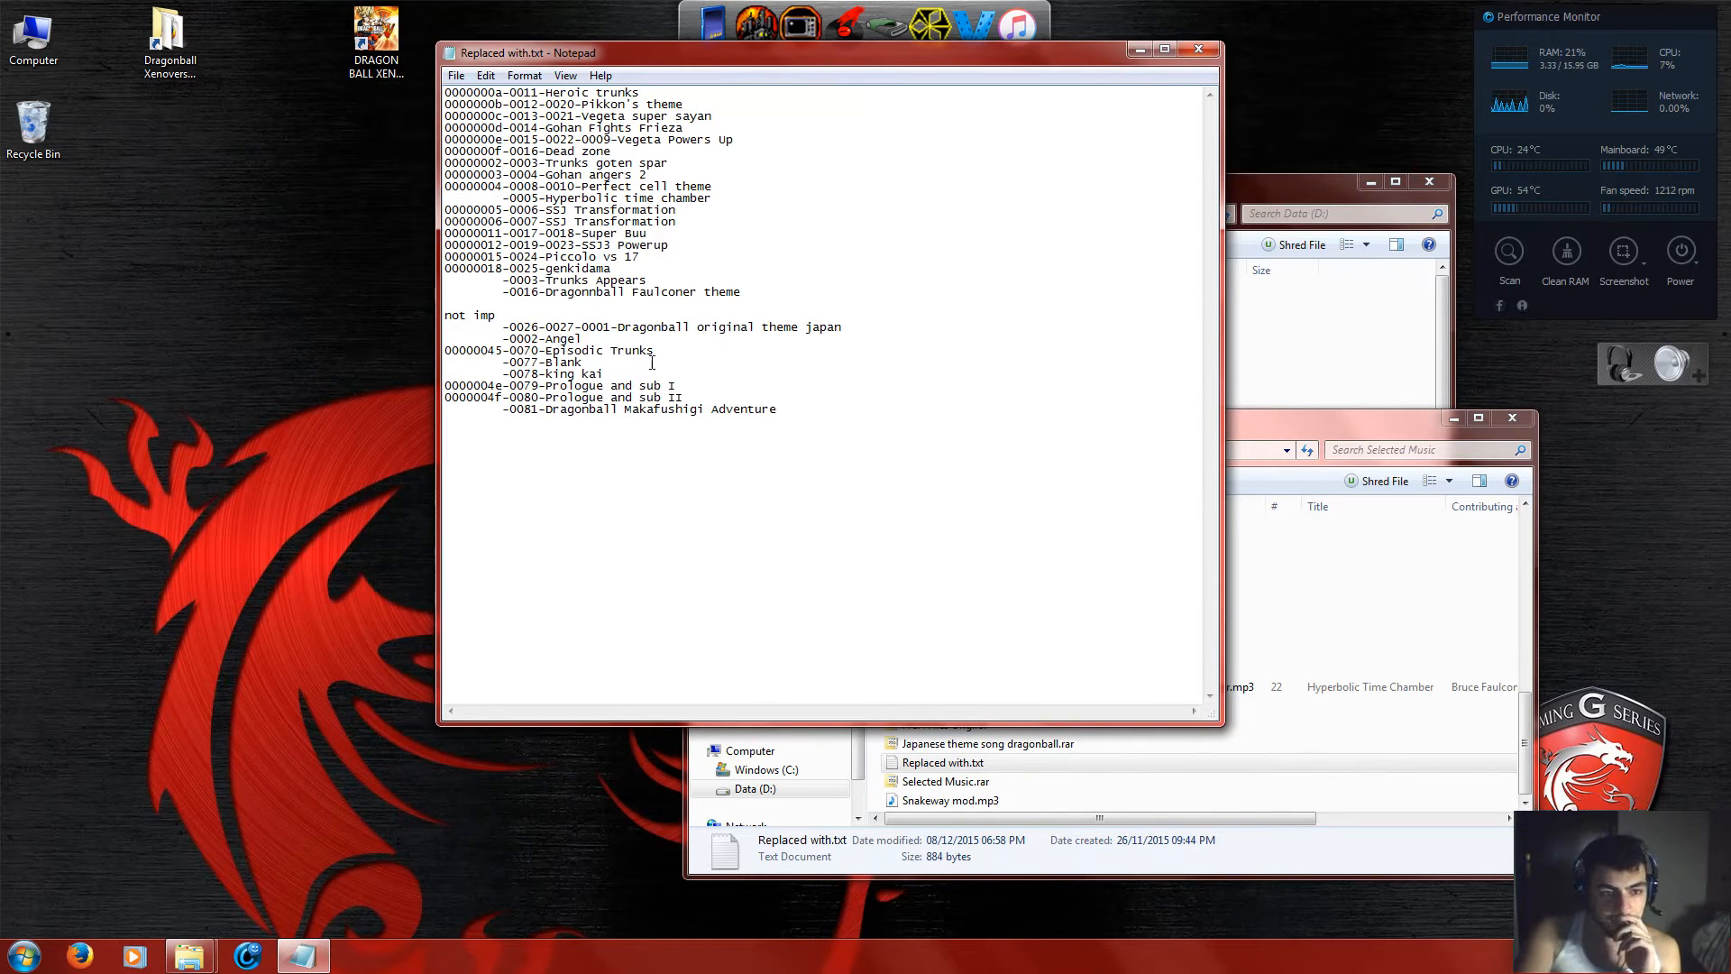
{"action": "left_click_drag", "start_coordinate": [811, 386], "coordinate": [791, 281]}
{"action": "left_click_drag", "start_coordinate": [799, 424], "coordinate": [721, 166]}
{"action": "left_click", "coordinate": [868, 317]}
{"action": "left_click_drag", "start_coordinate": [842, 327], "coordinate": [879, 330]}
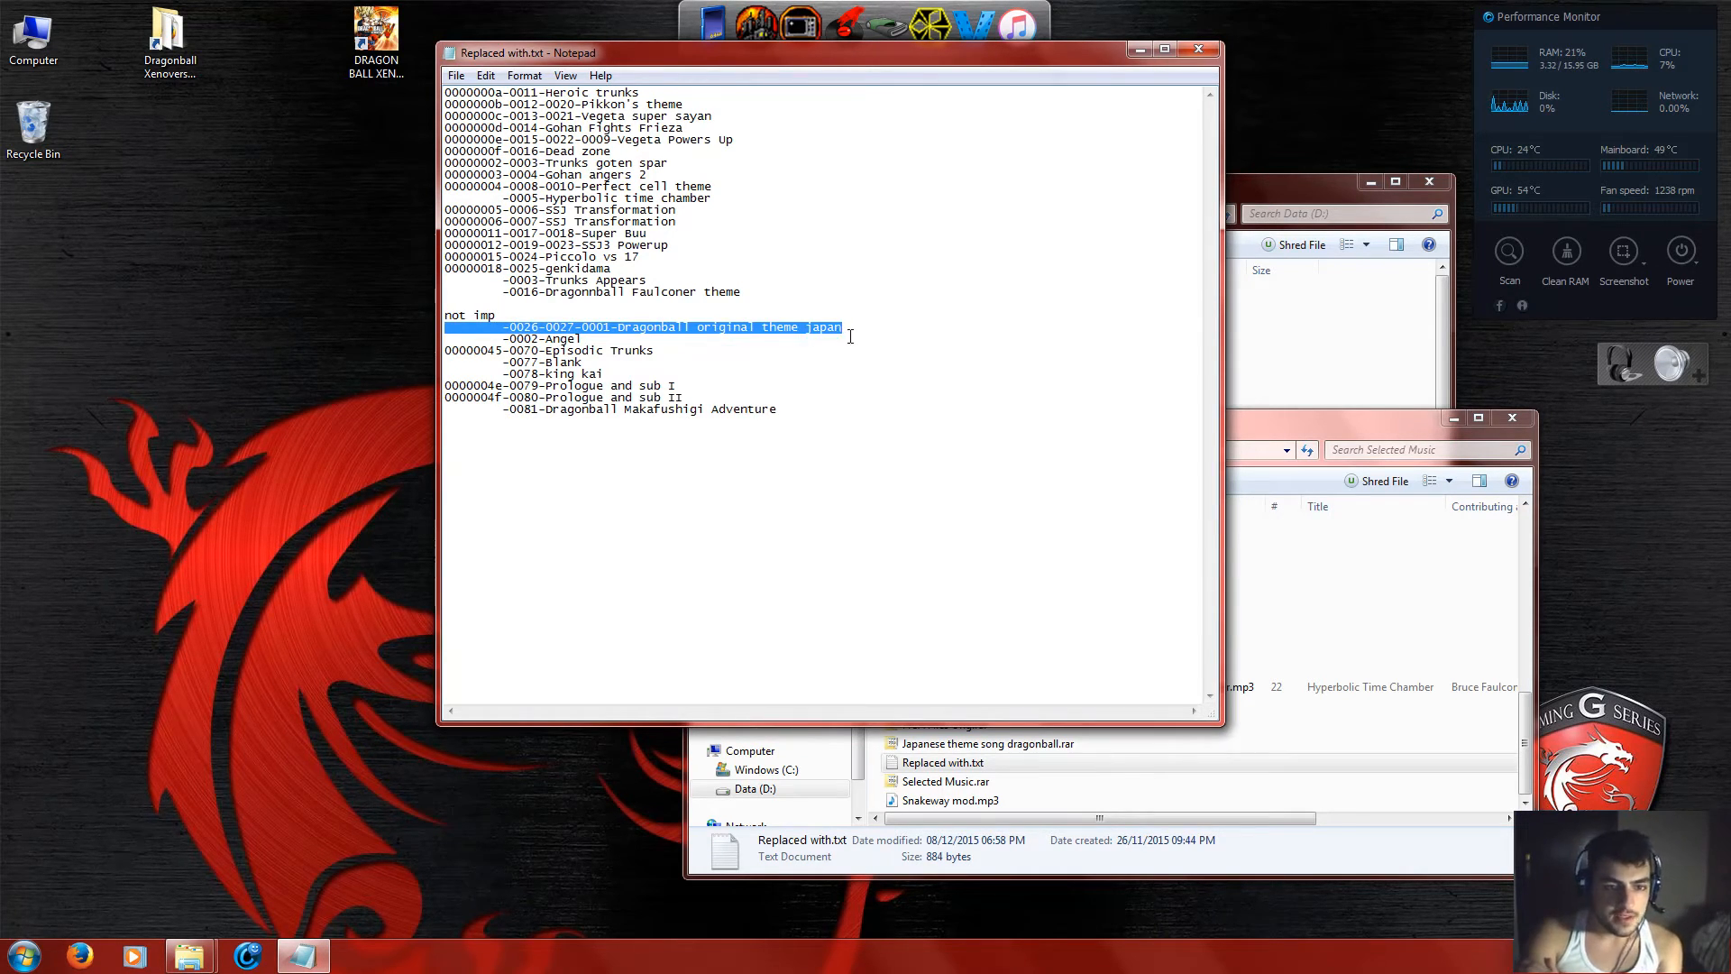
{"action": "left_click", "coordinate": [587, 325]}
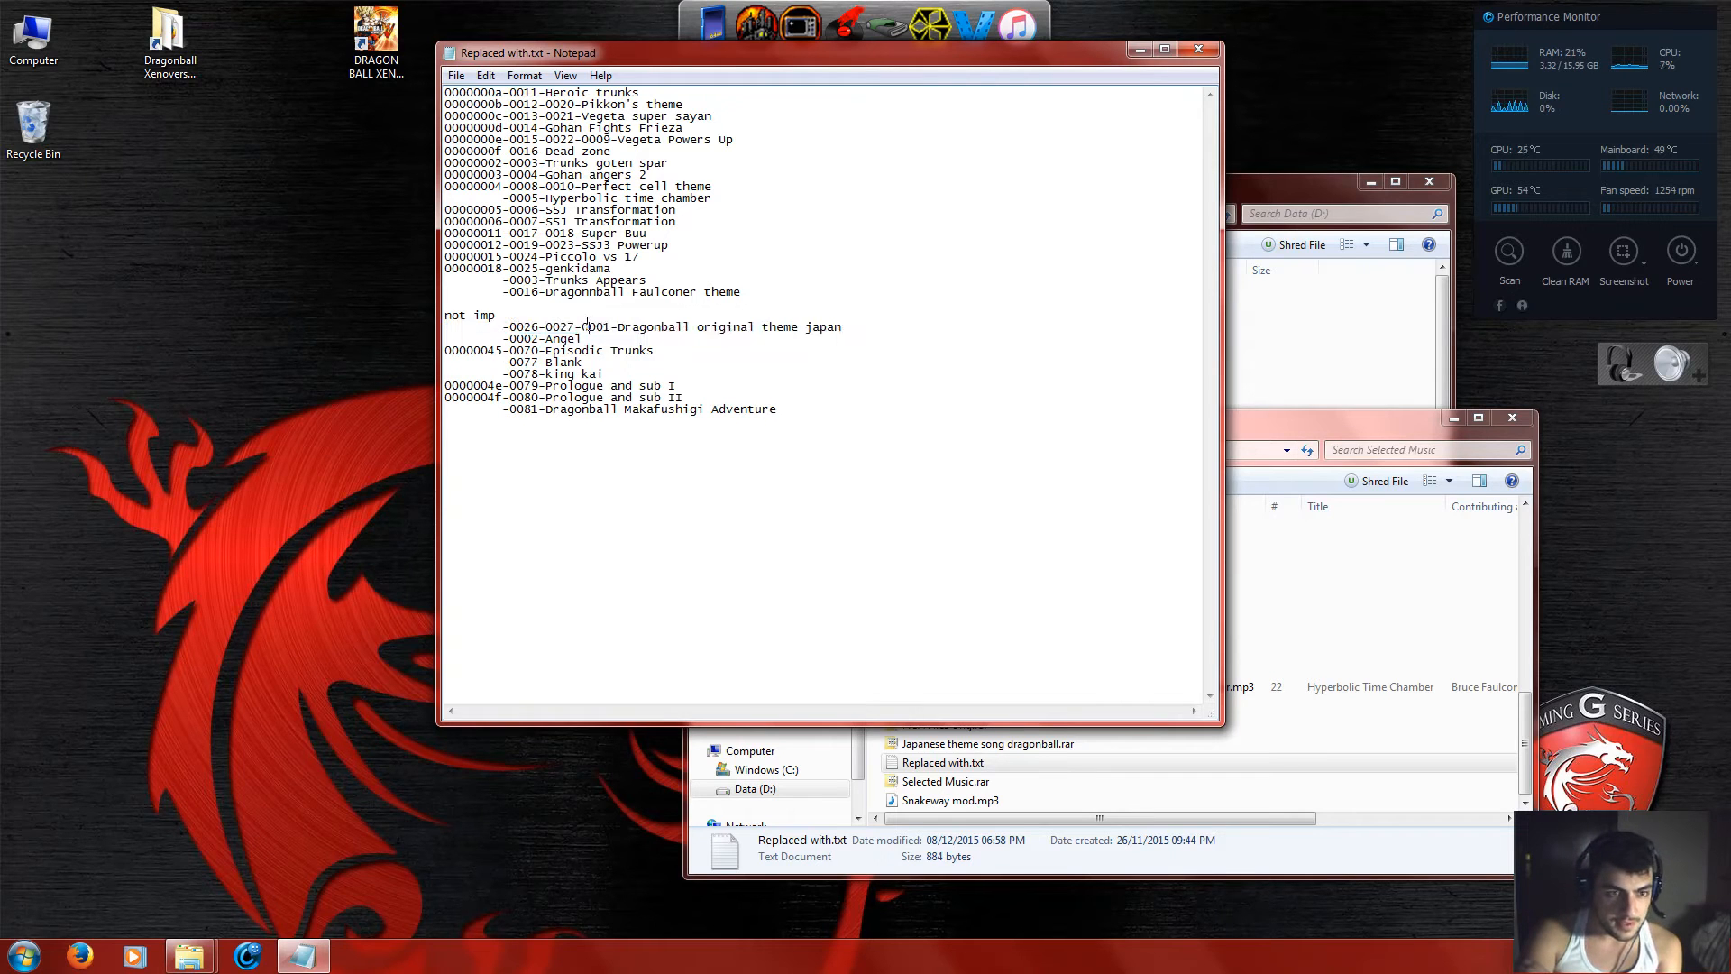
{"action": "left_click_drag", "start_coordinate": [606, 323], "coordinate": [545, 326]}
{"action": "left_click", "coordinate": [550, 319]}
{"action": "left_click", "coordinate": [856, 321]}
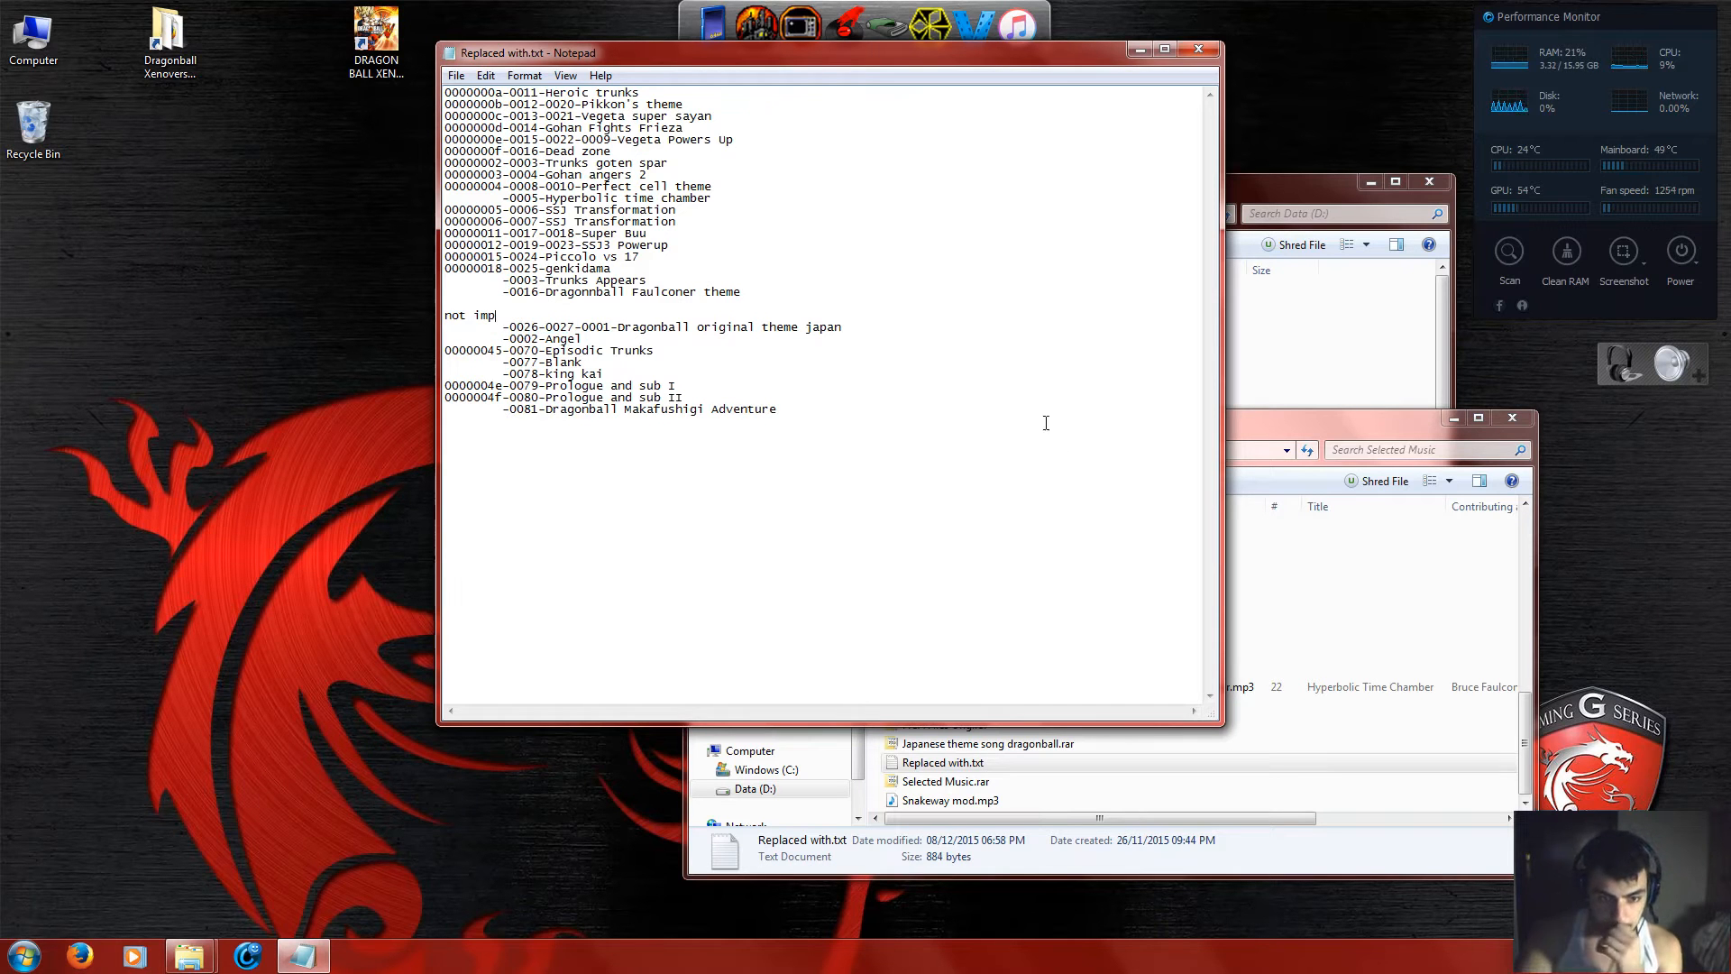
Switch back to the Selected Music folder and select all the WAV files from 0002.wav through 0081.wav.
{"action": "left_click", "coordinate": [1317, 549]}
{"action": "scroll", "coordinate": [1058, 648], "scroll_direction": "up", "scroll_amount": 15}
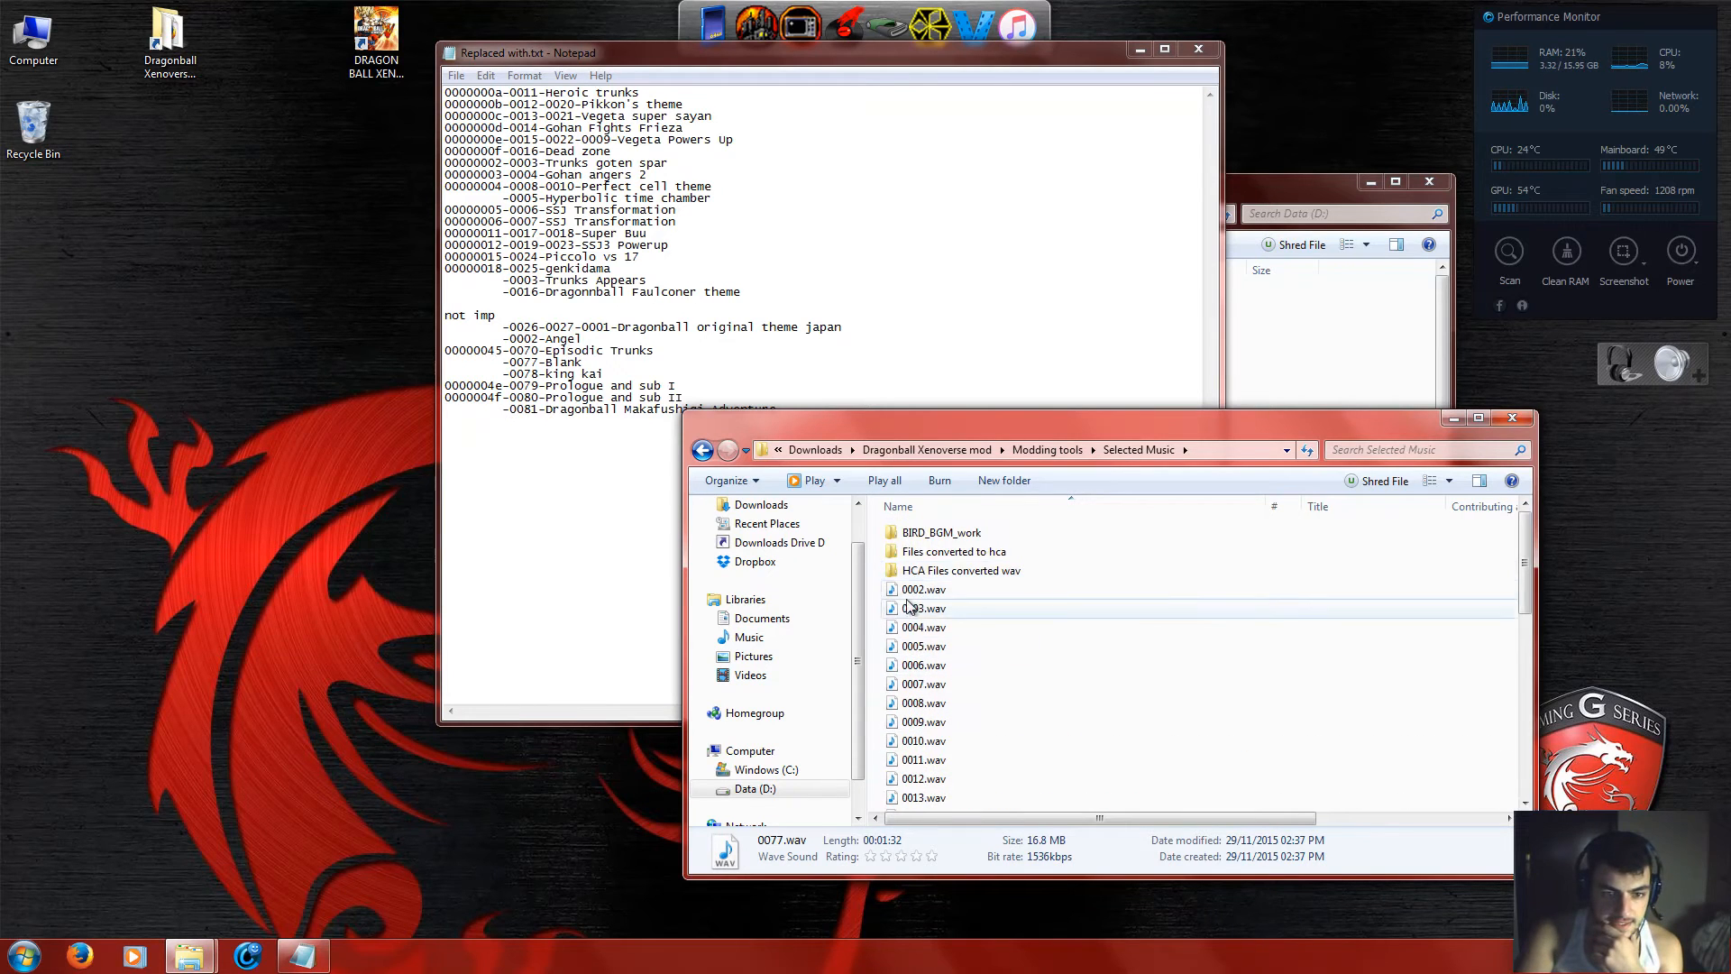
{"action": "left_click_drag", "start_coordinate": [908, 595], "coordinate": [947, 667]}
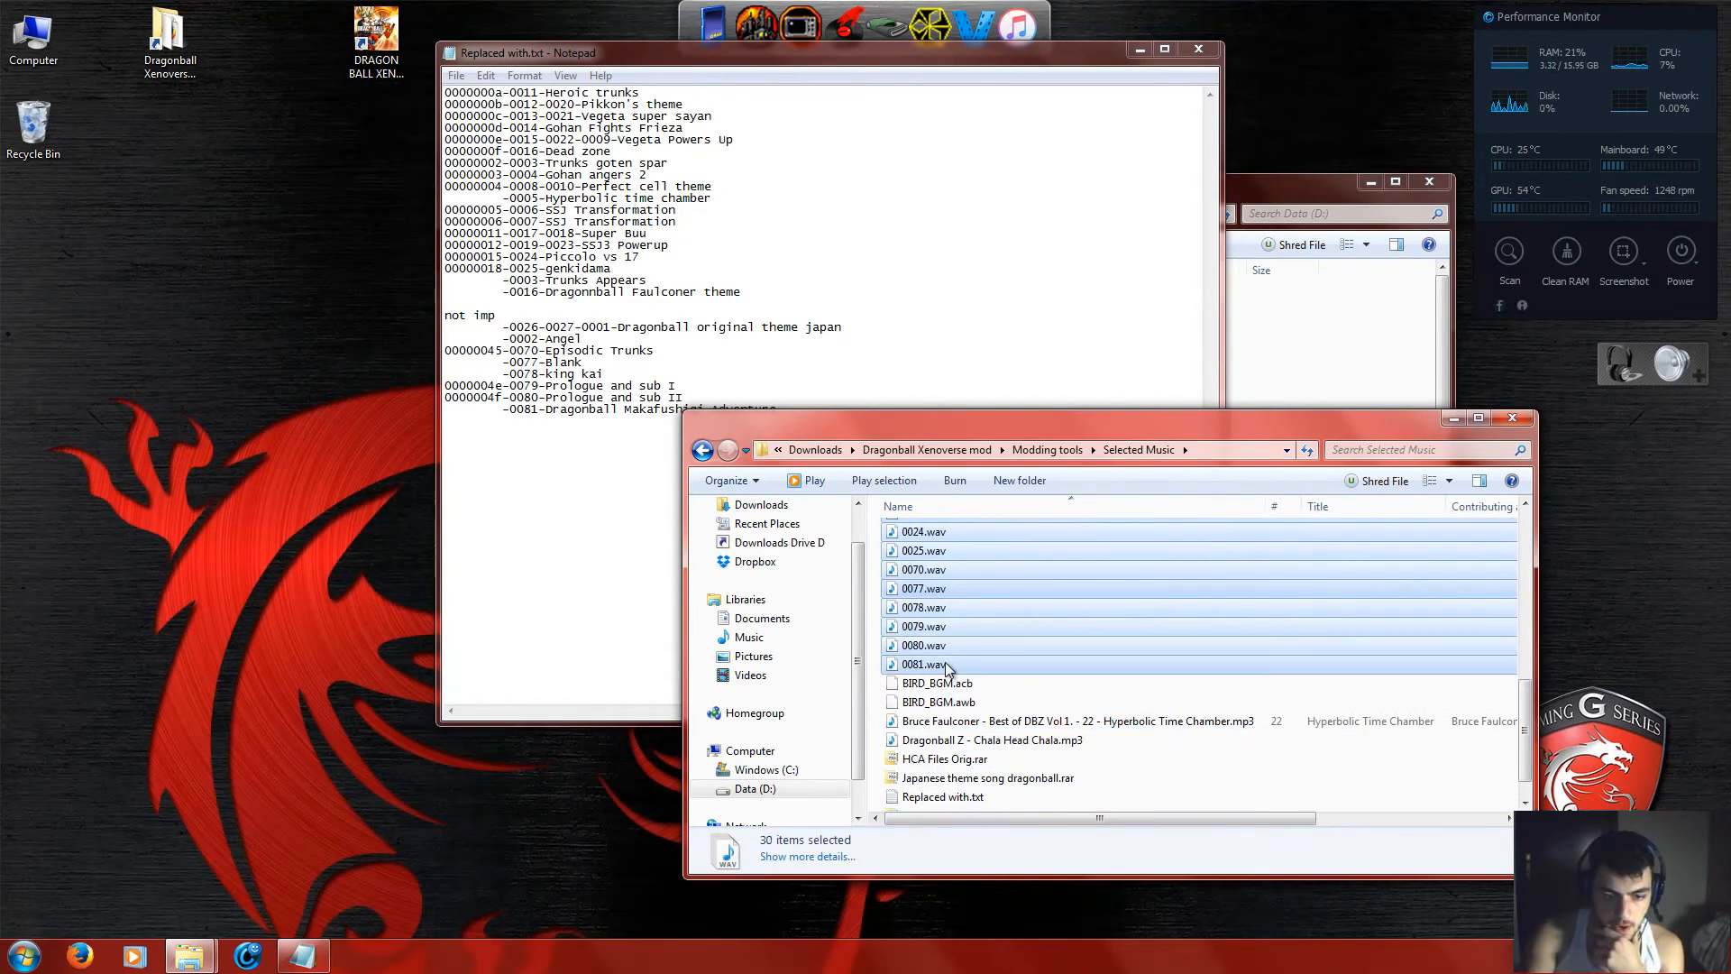
Delete the selected WAV files and extract Japanese theme song dragonball.rar directly into the Selected Music folder.
{"action": "key", "text": "Delete"}
{"action": "key", "text": "Return"}
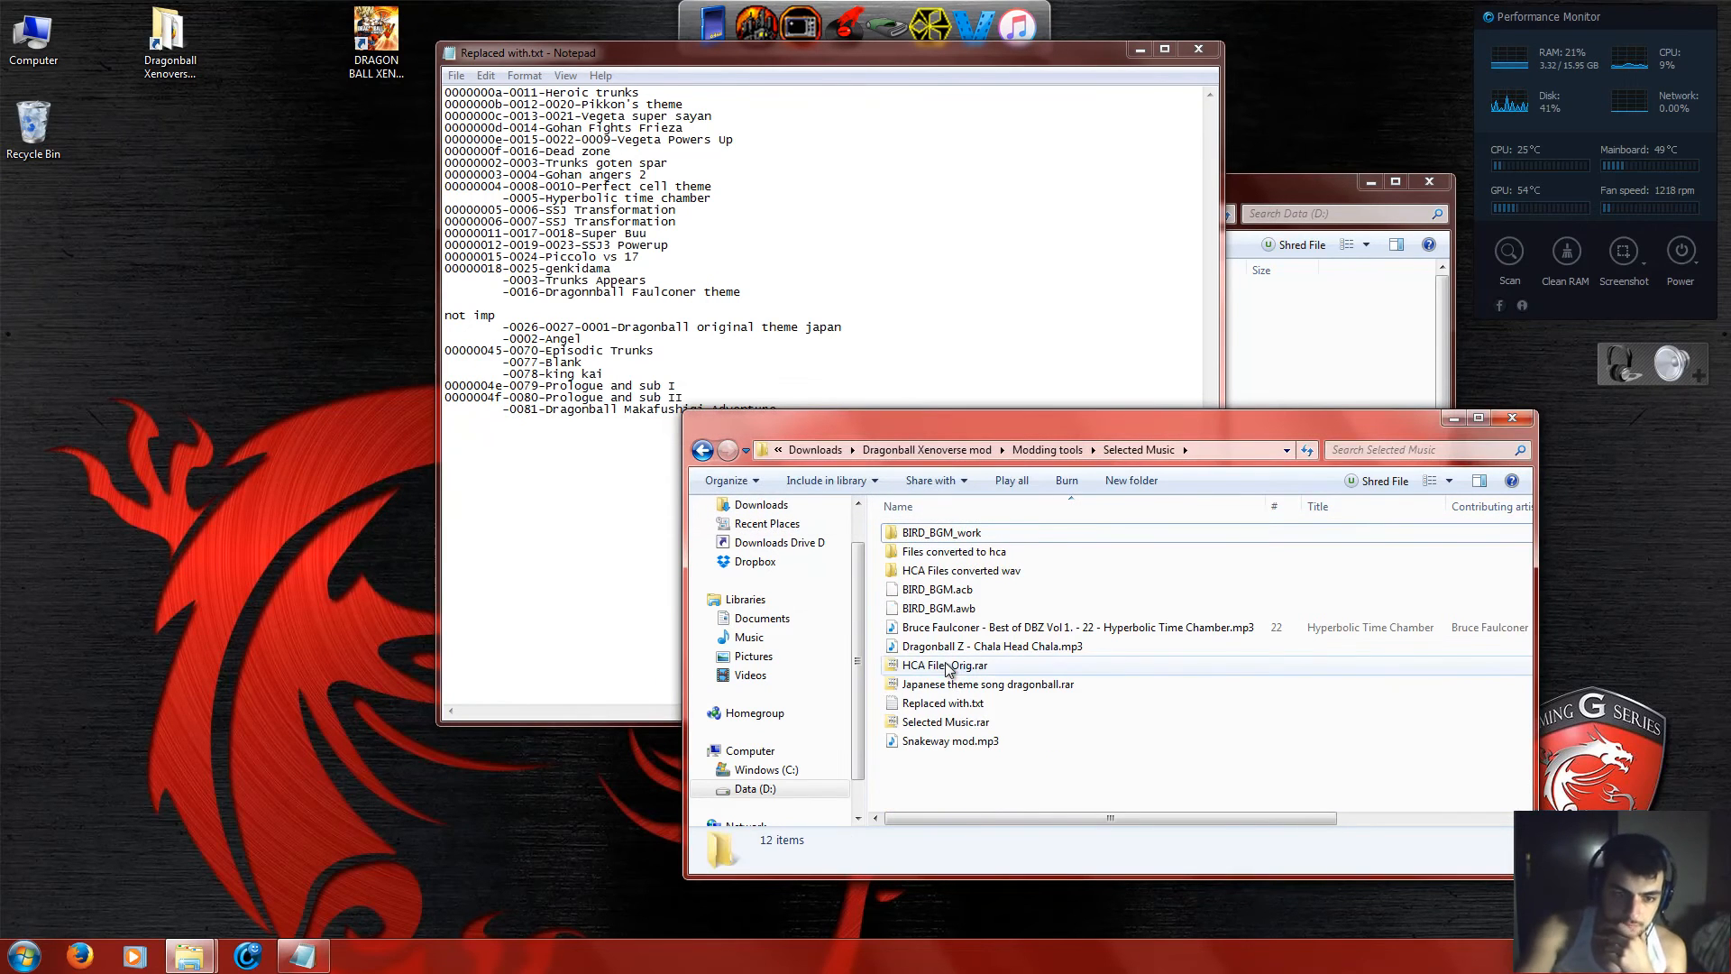
{"action": "left_click", "coordinate": [1009, 687]}
{"action": "right_click", "coordinate": [1016, 686]}
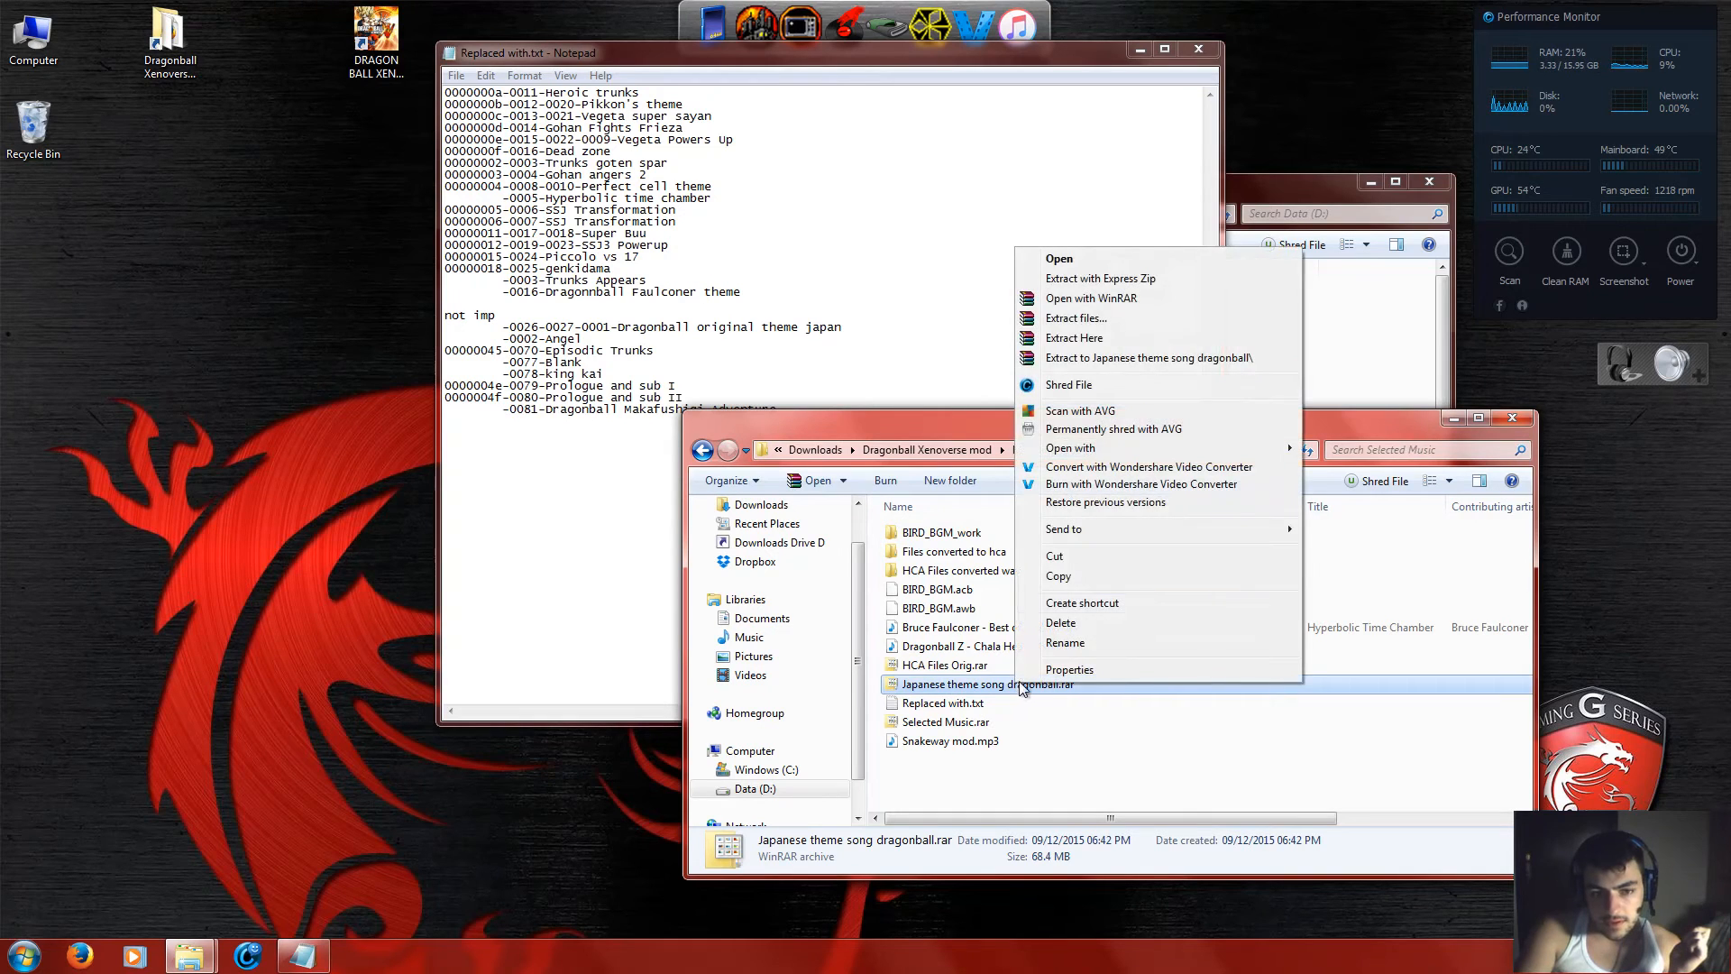
{"action": "left_click", "coordinate": [1112, 339]}
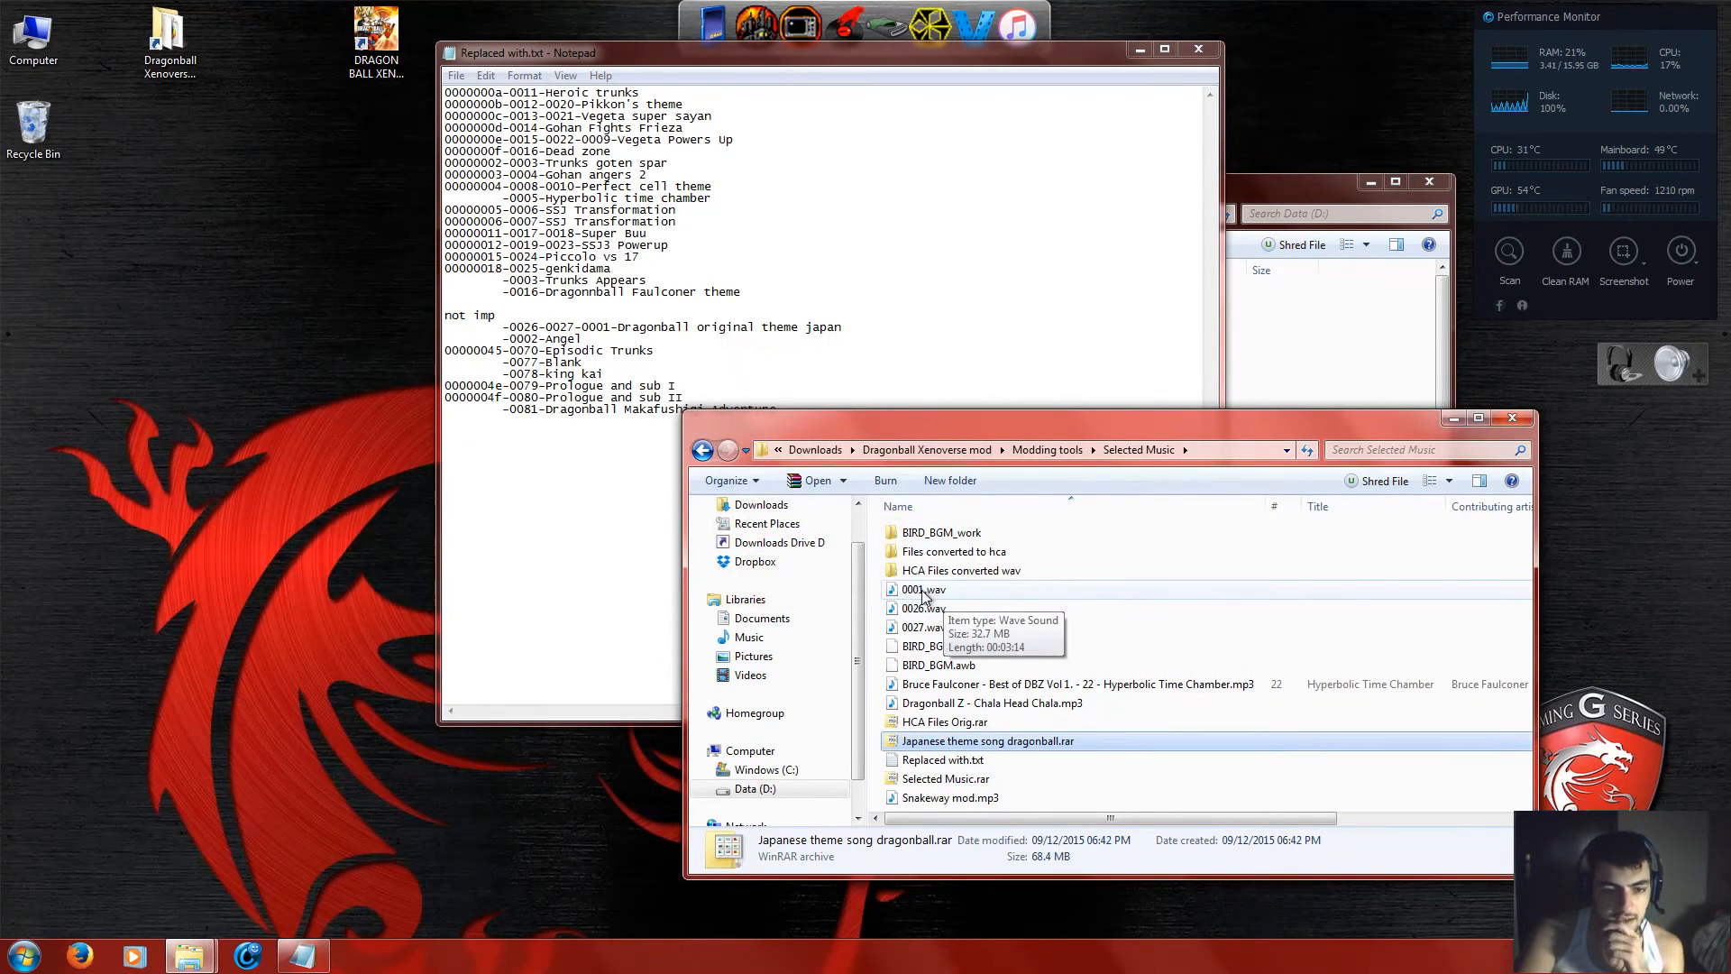
Play 0001.wav briefly to check the song, and open the same file in GoldWave.
{"action": "double_click", "coordinate": [887, 590]}
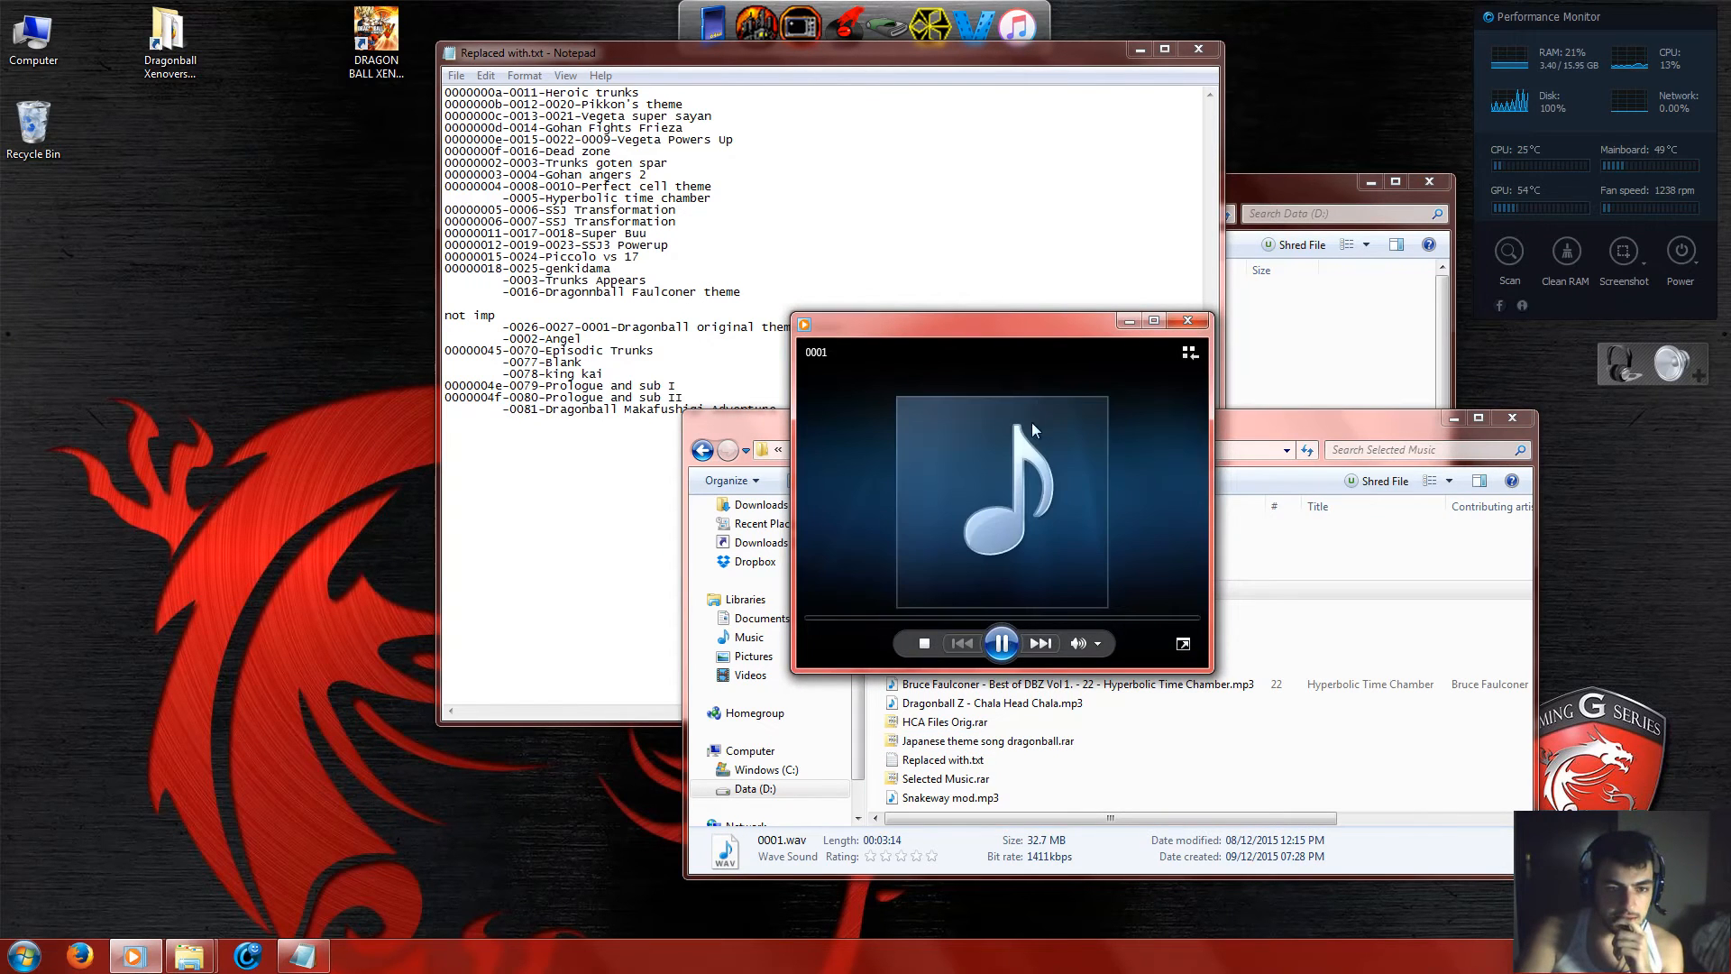
{"action": "left_click", "coordinate": [1188, 326]}
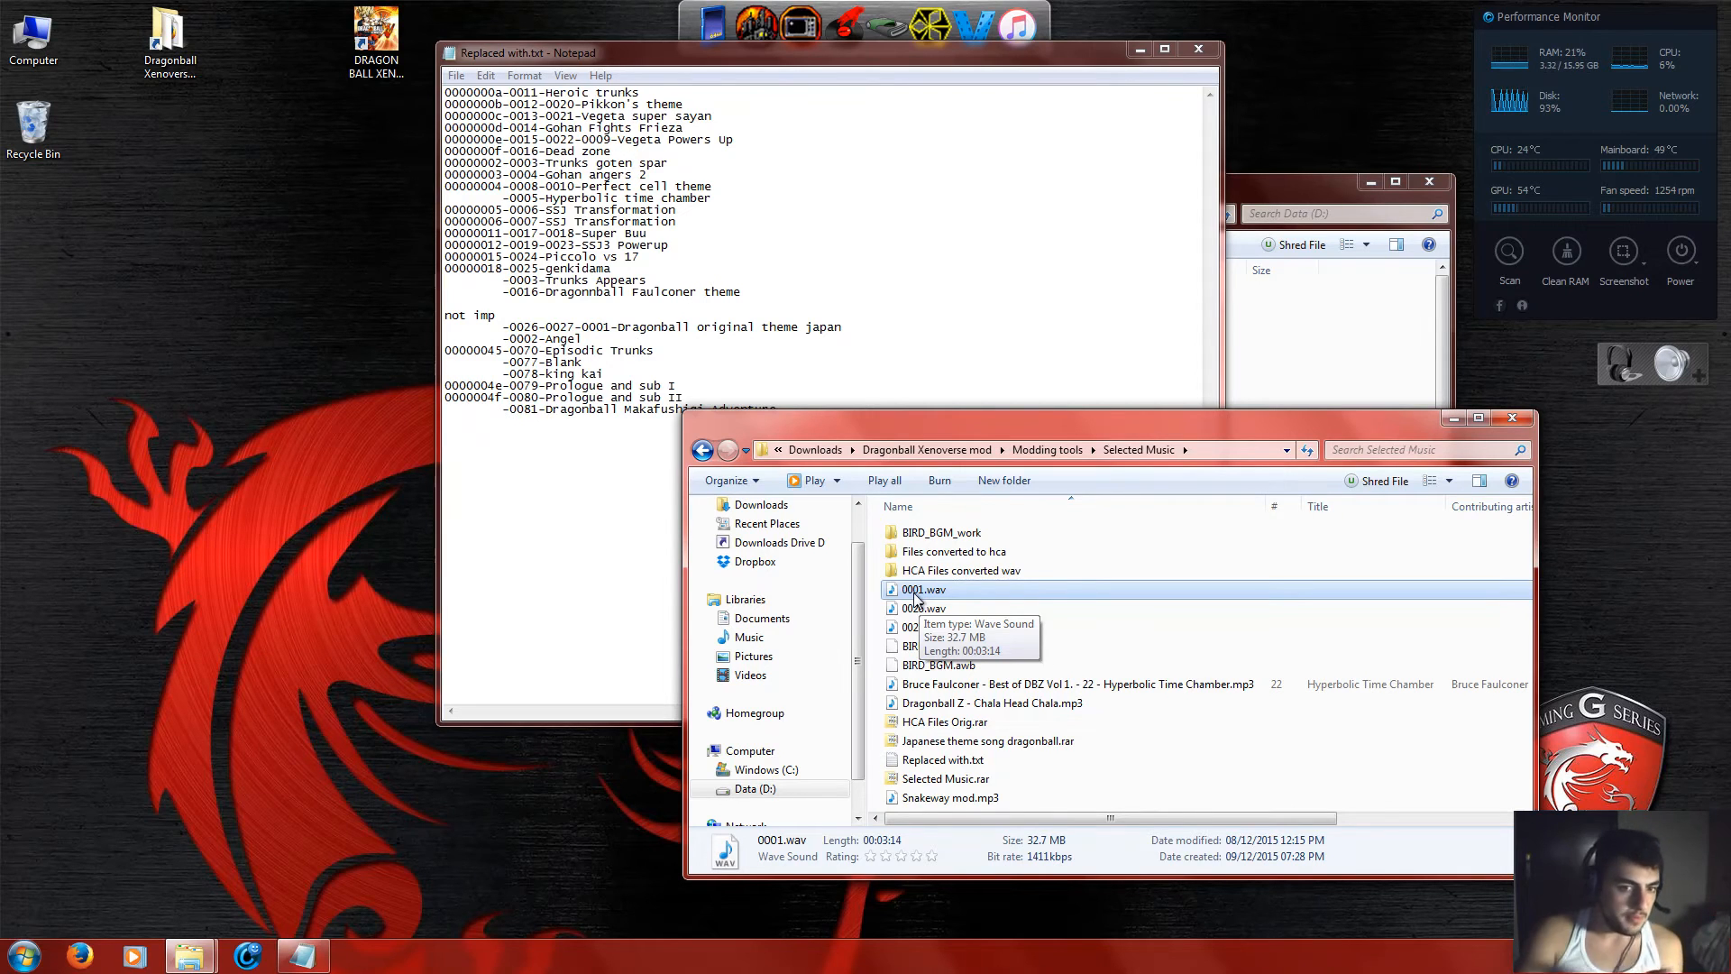
{"action": "right_click", "coordinate": [915, 595]}
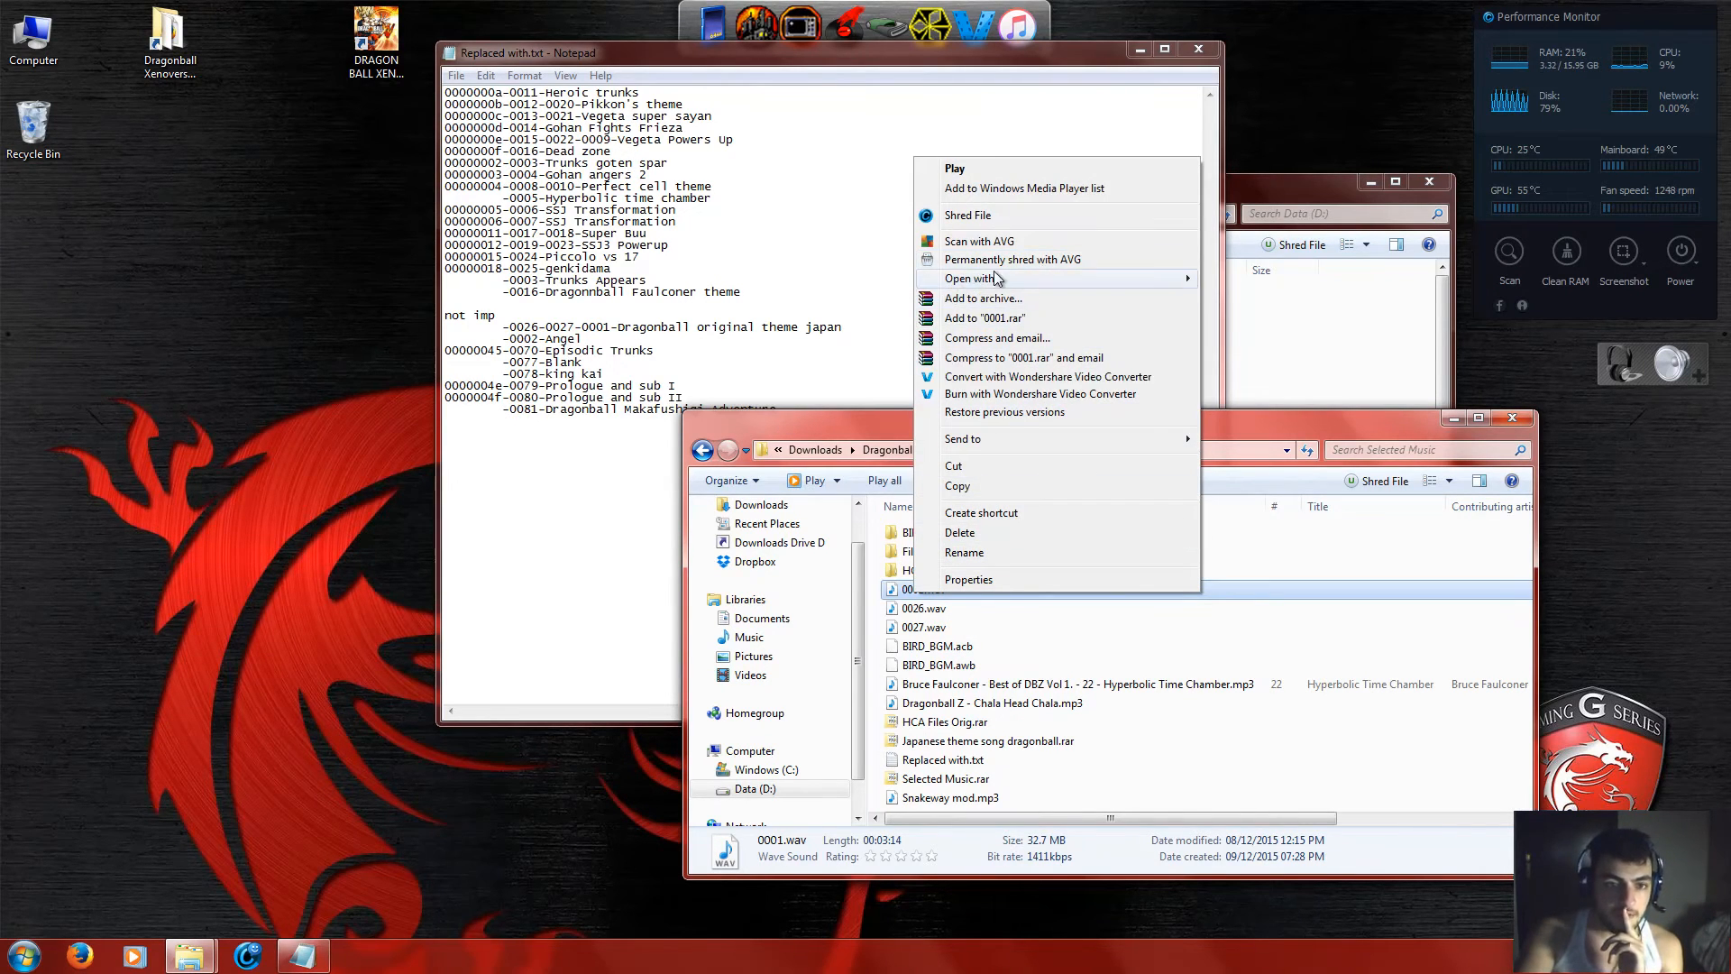
{"action": "mouse_move", "coordinate": [997, 279]}
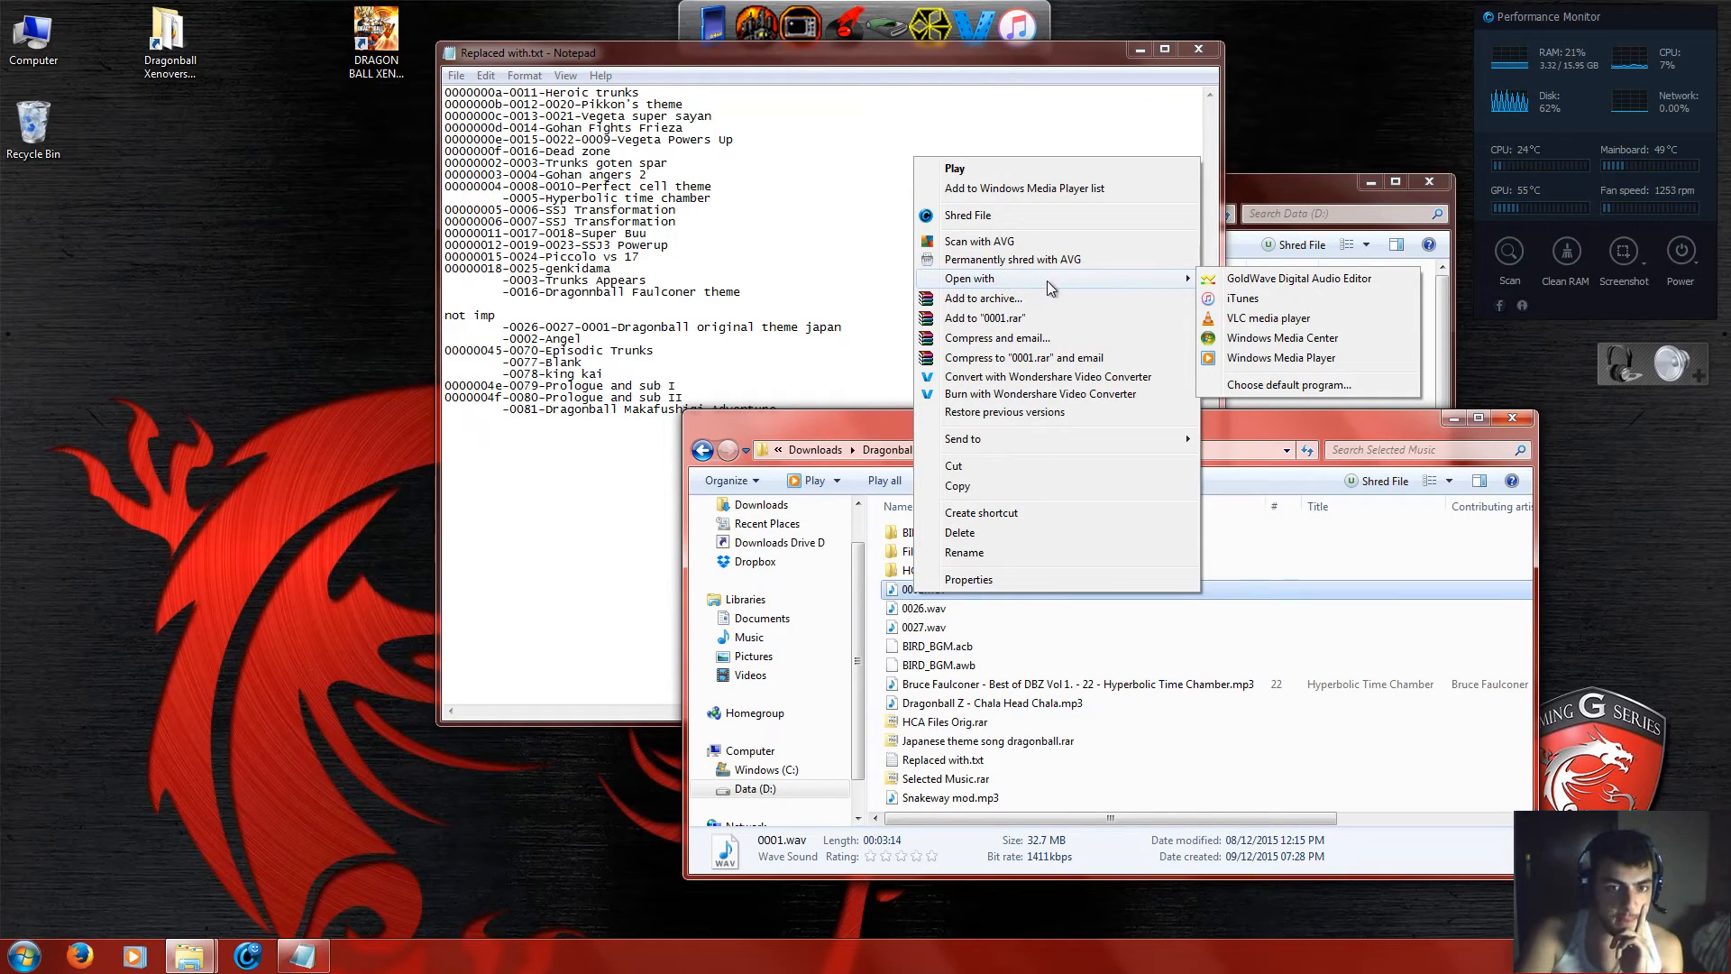
{"action": "left_click", "coordinate": [1274, 280]}
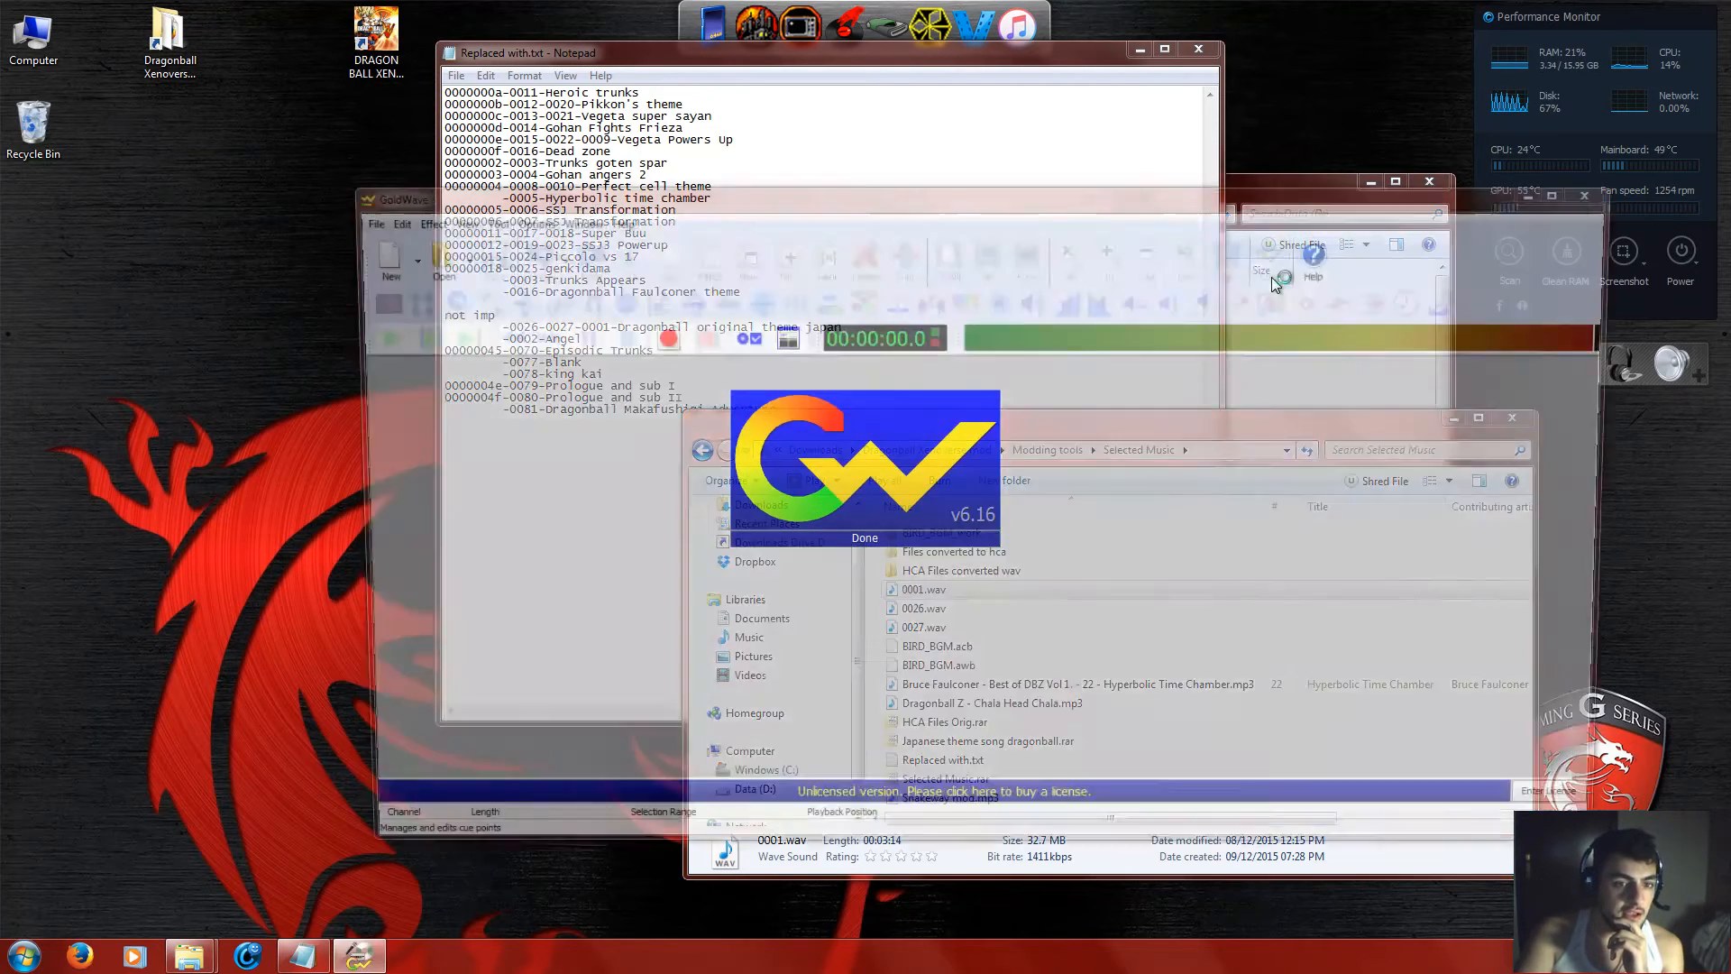
{"action": "left_click", "coordinate": [1399, 244]}
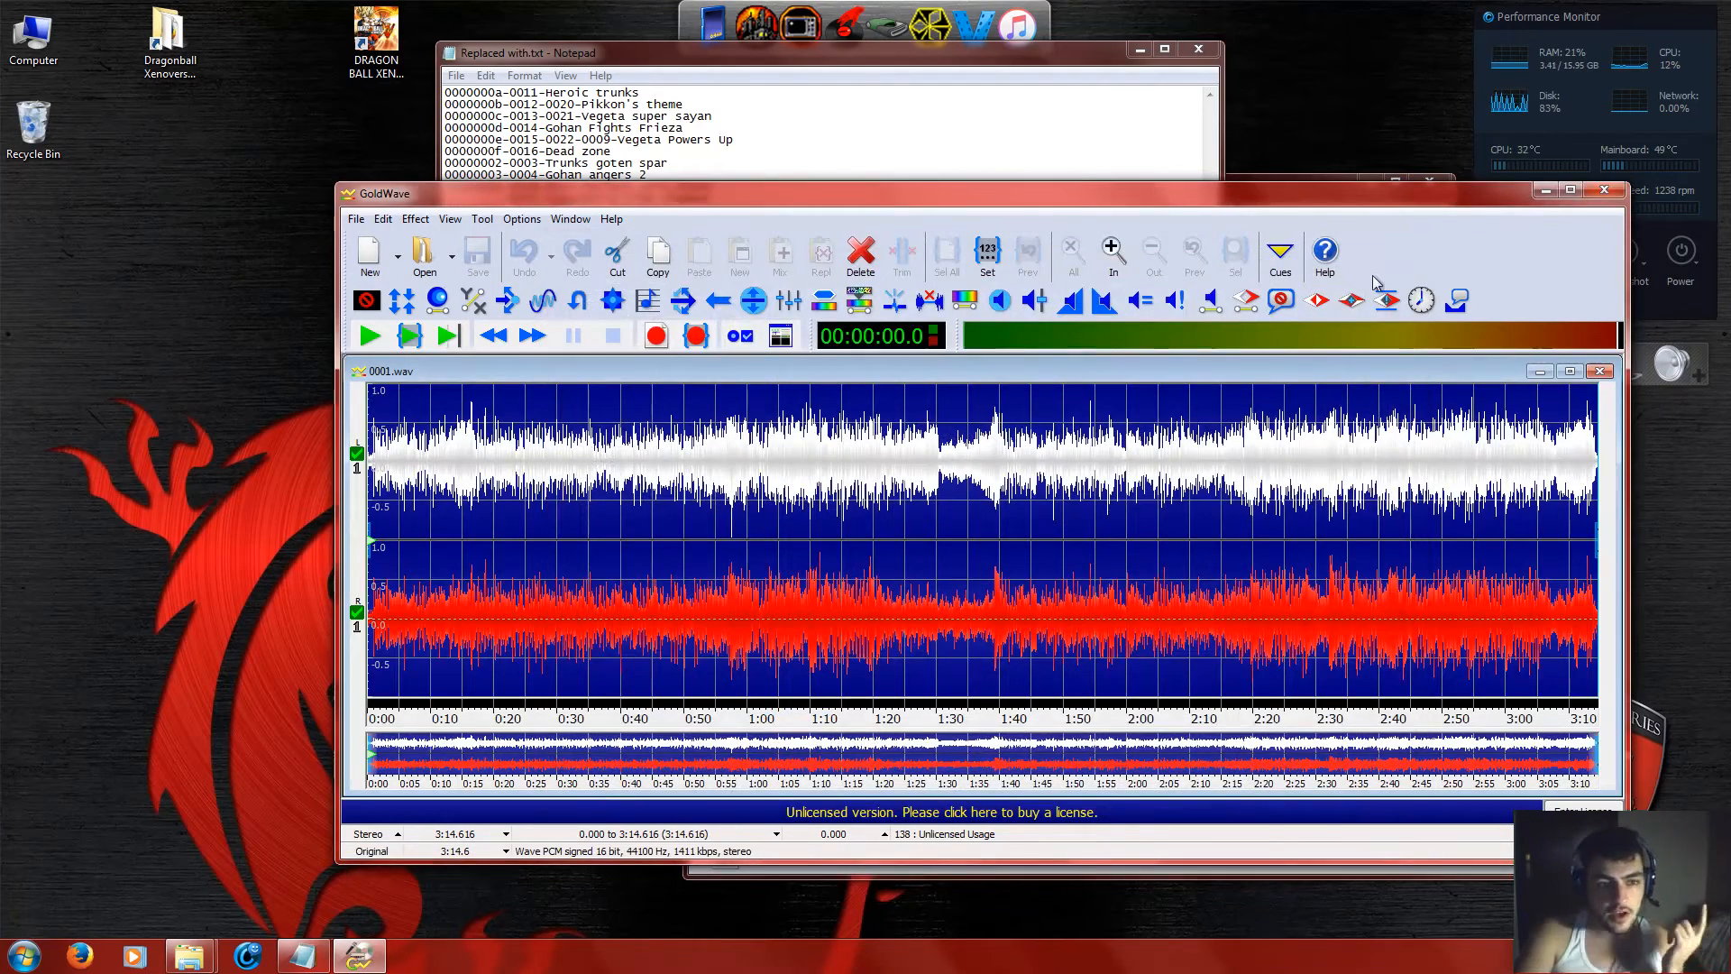
Start a batch processing job with Dragonball Z - Chala Head Chala.mp3 from Selected Music as its source file.
{"action": "left_click", "coordinate": [357, 219]}
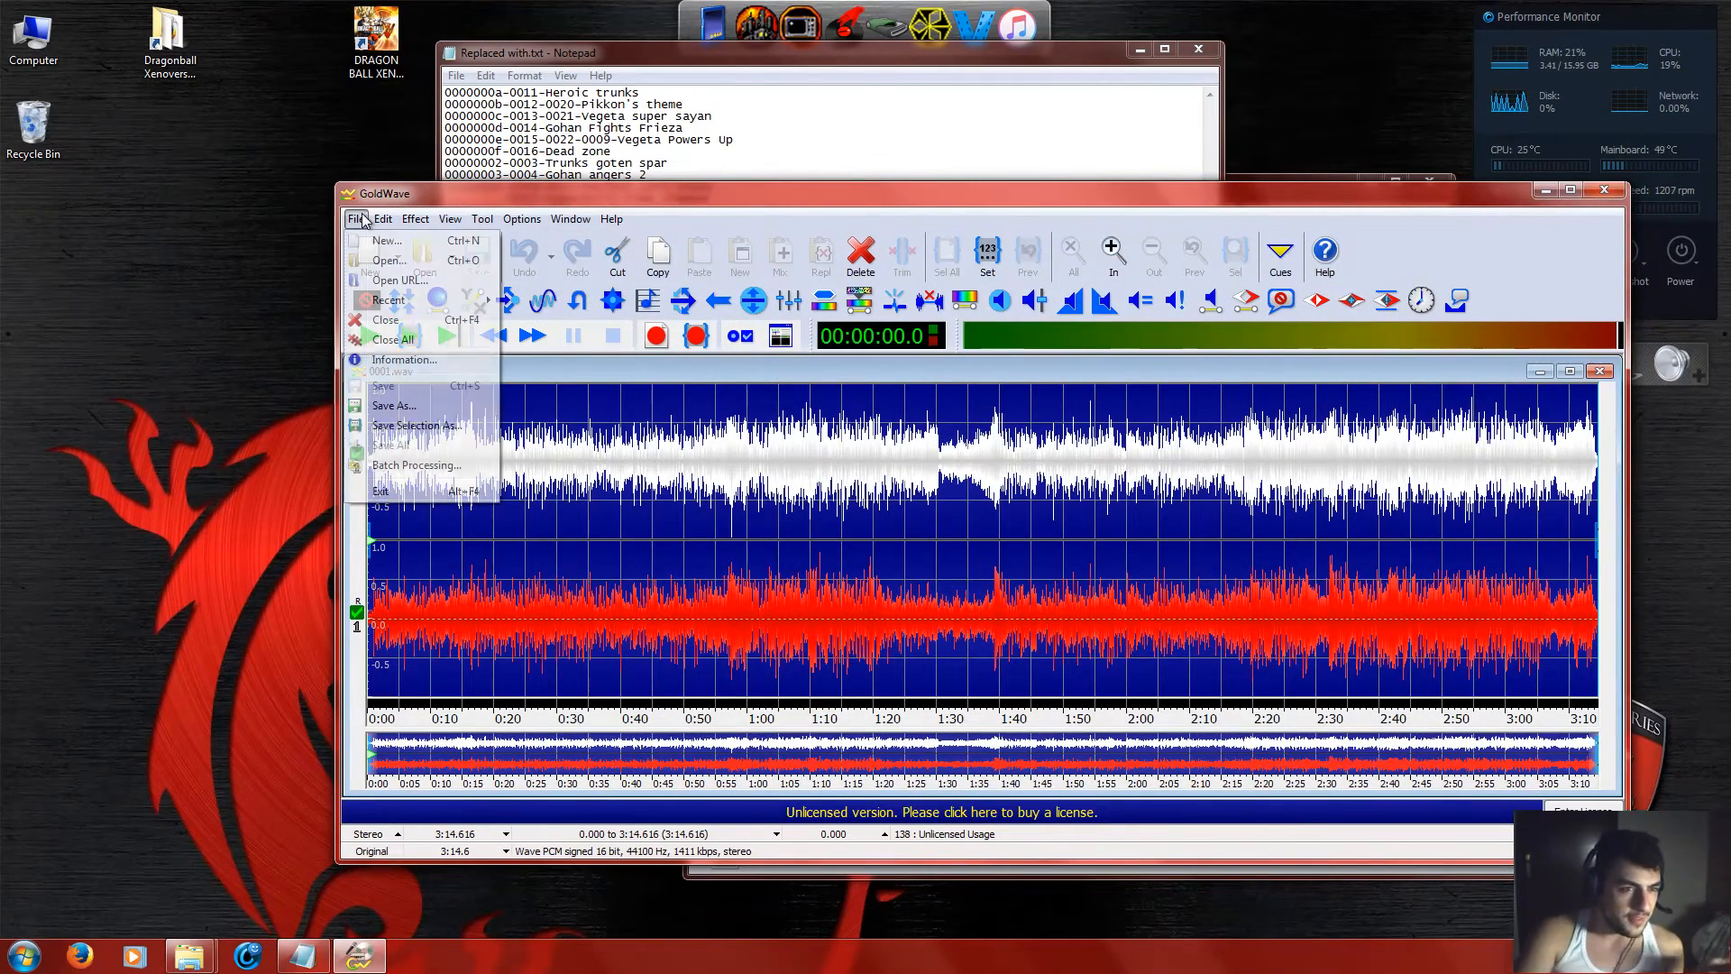
{"action": "left_click", "coordinate": [424, 469]}
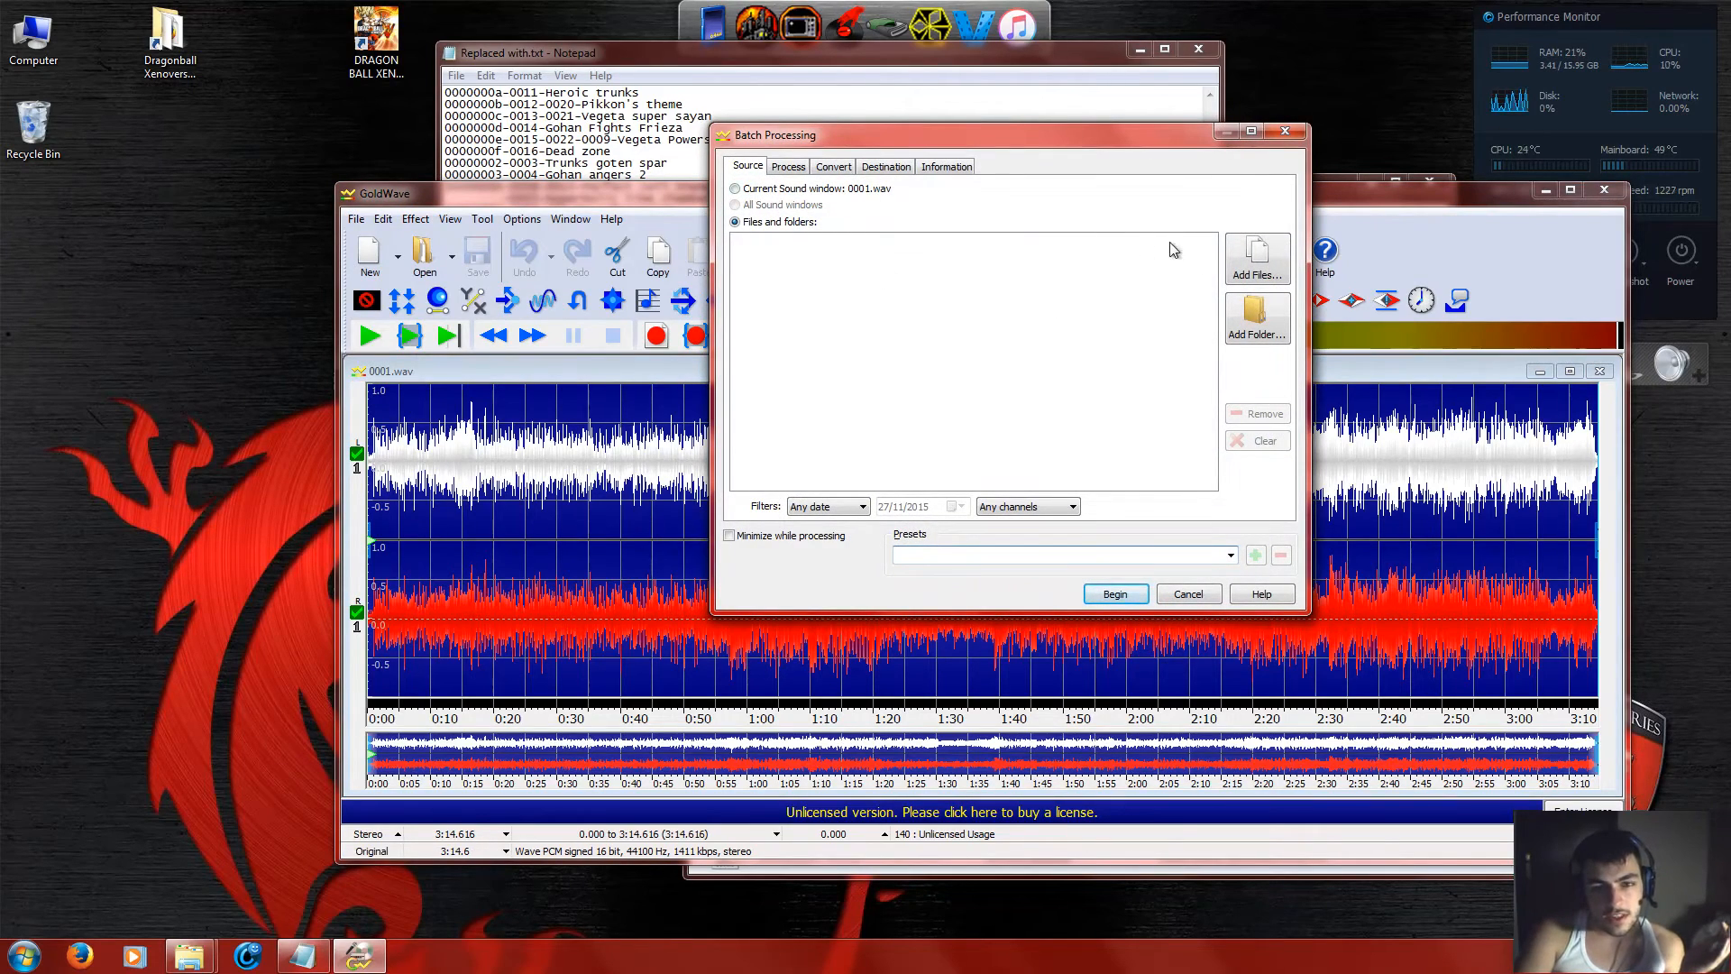
{"action": "left_click", "coordinate": [1259, 261]}
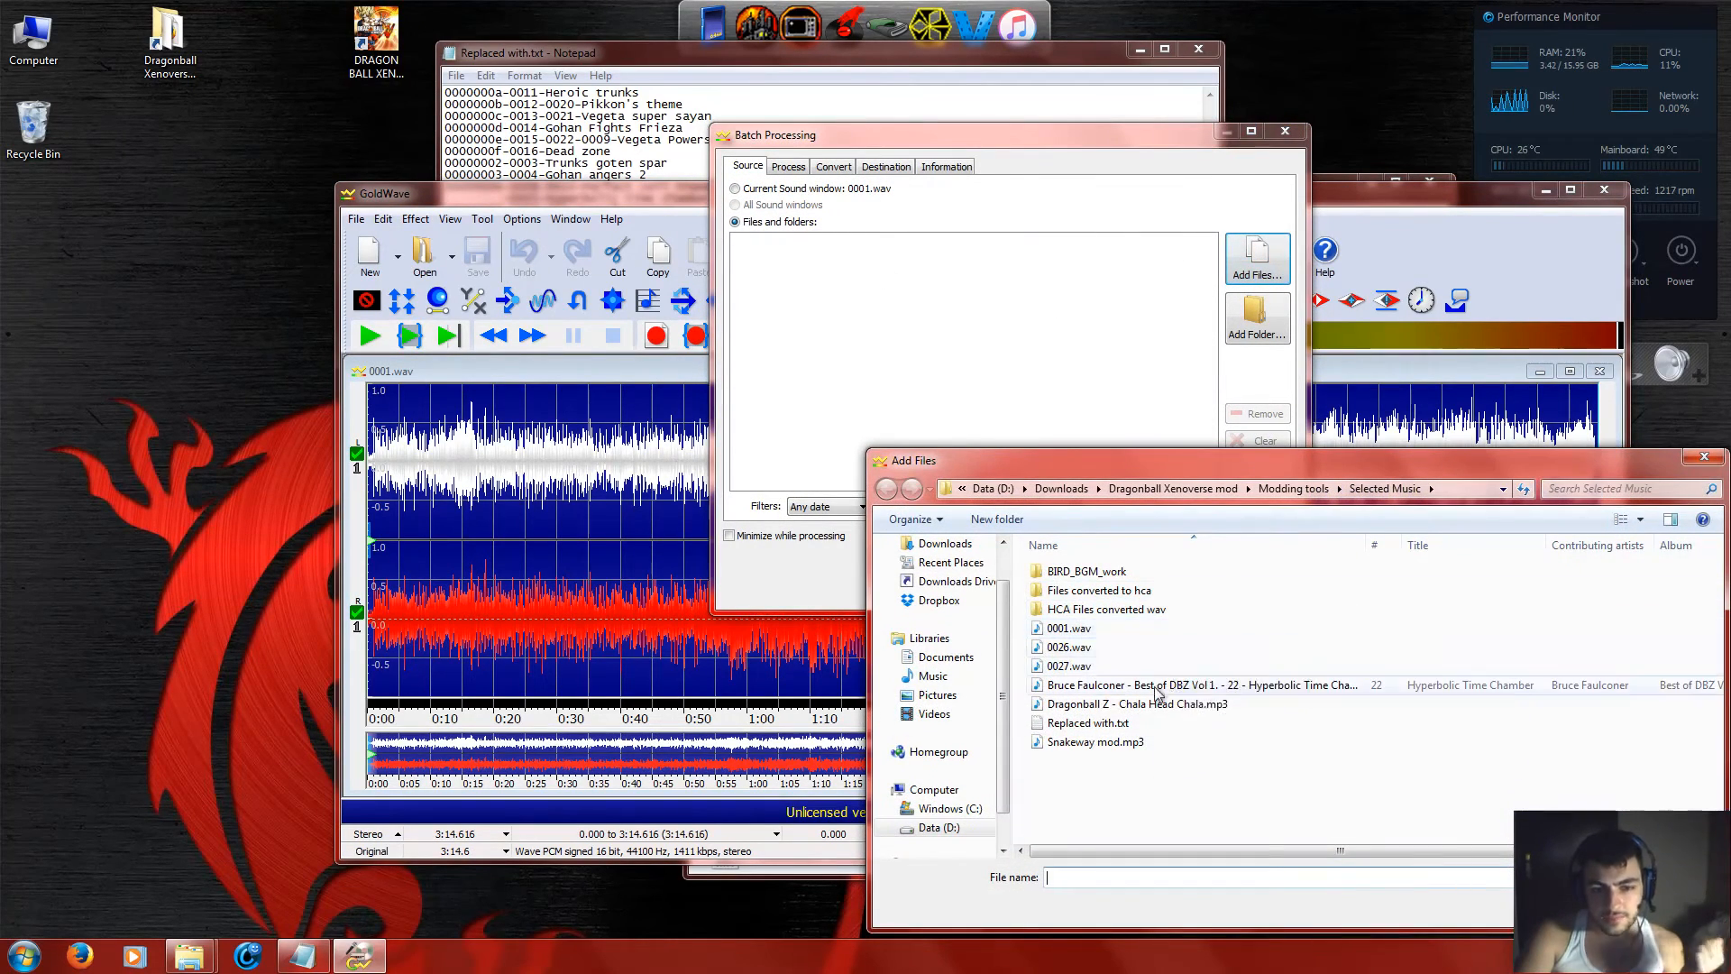
{"action": "left_click", "coordinate": [1249, 715]}
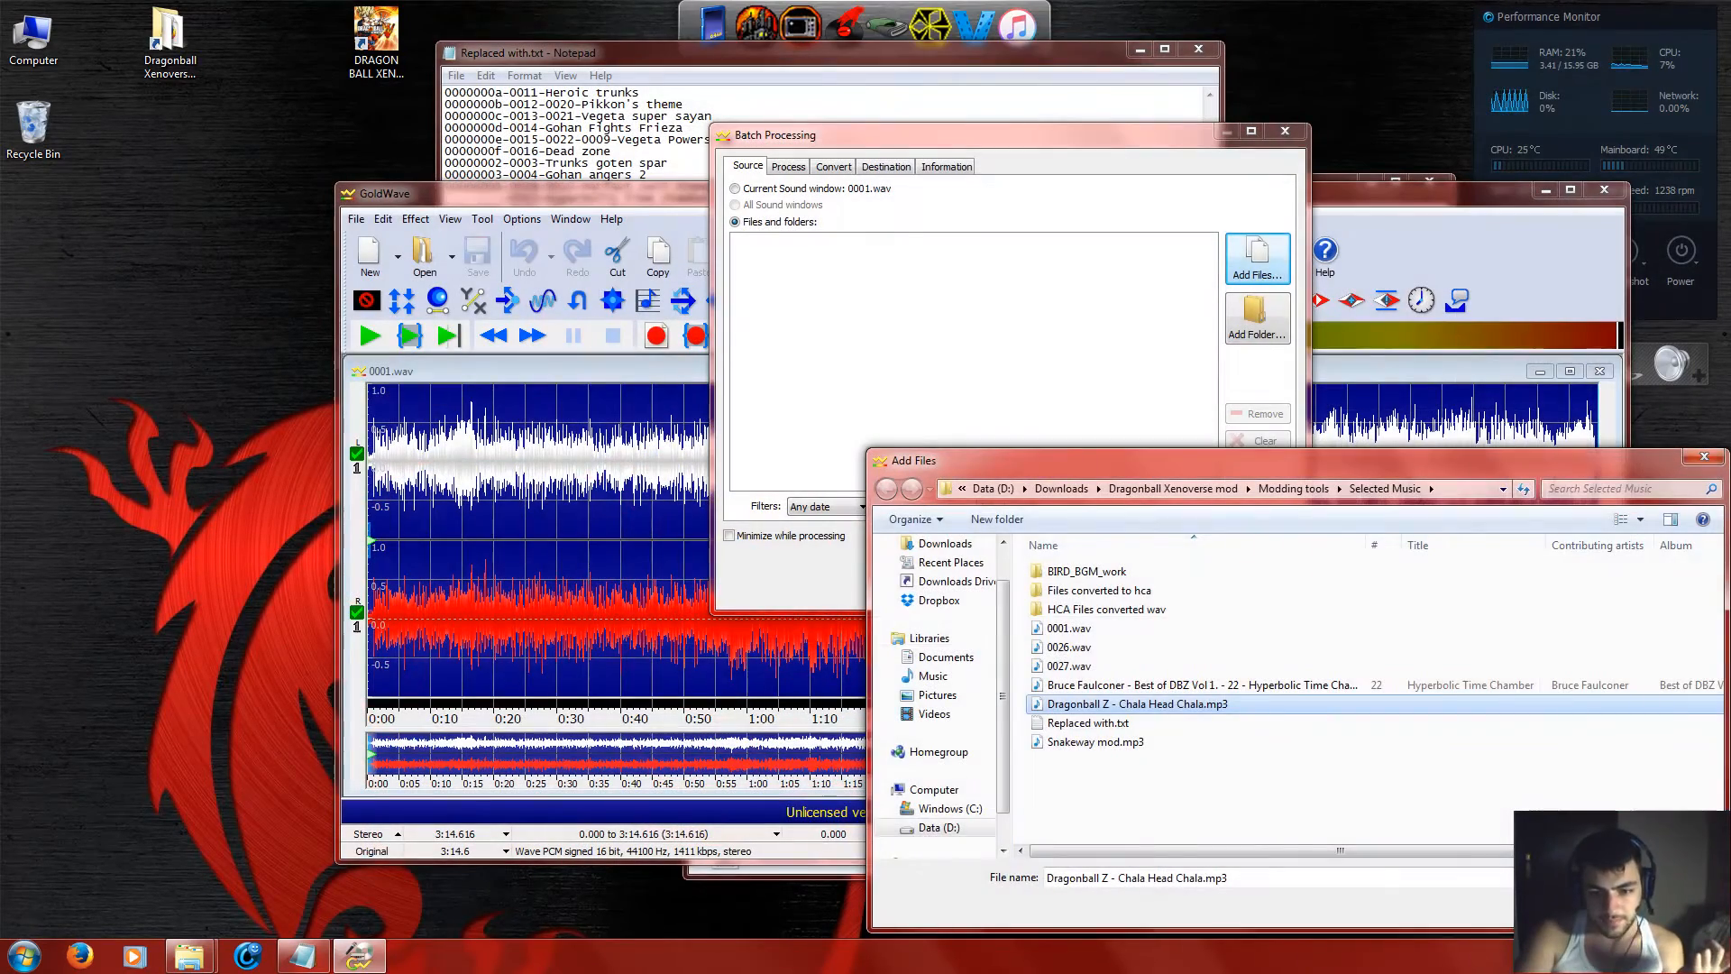
{"action": "left_click", "coordinate": [1584, 907]}
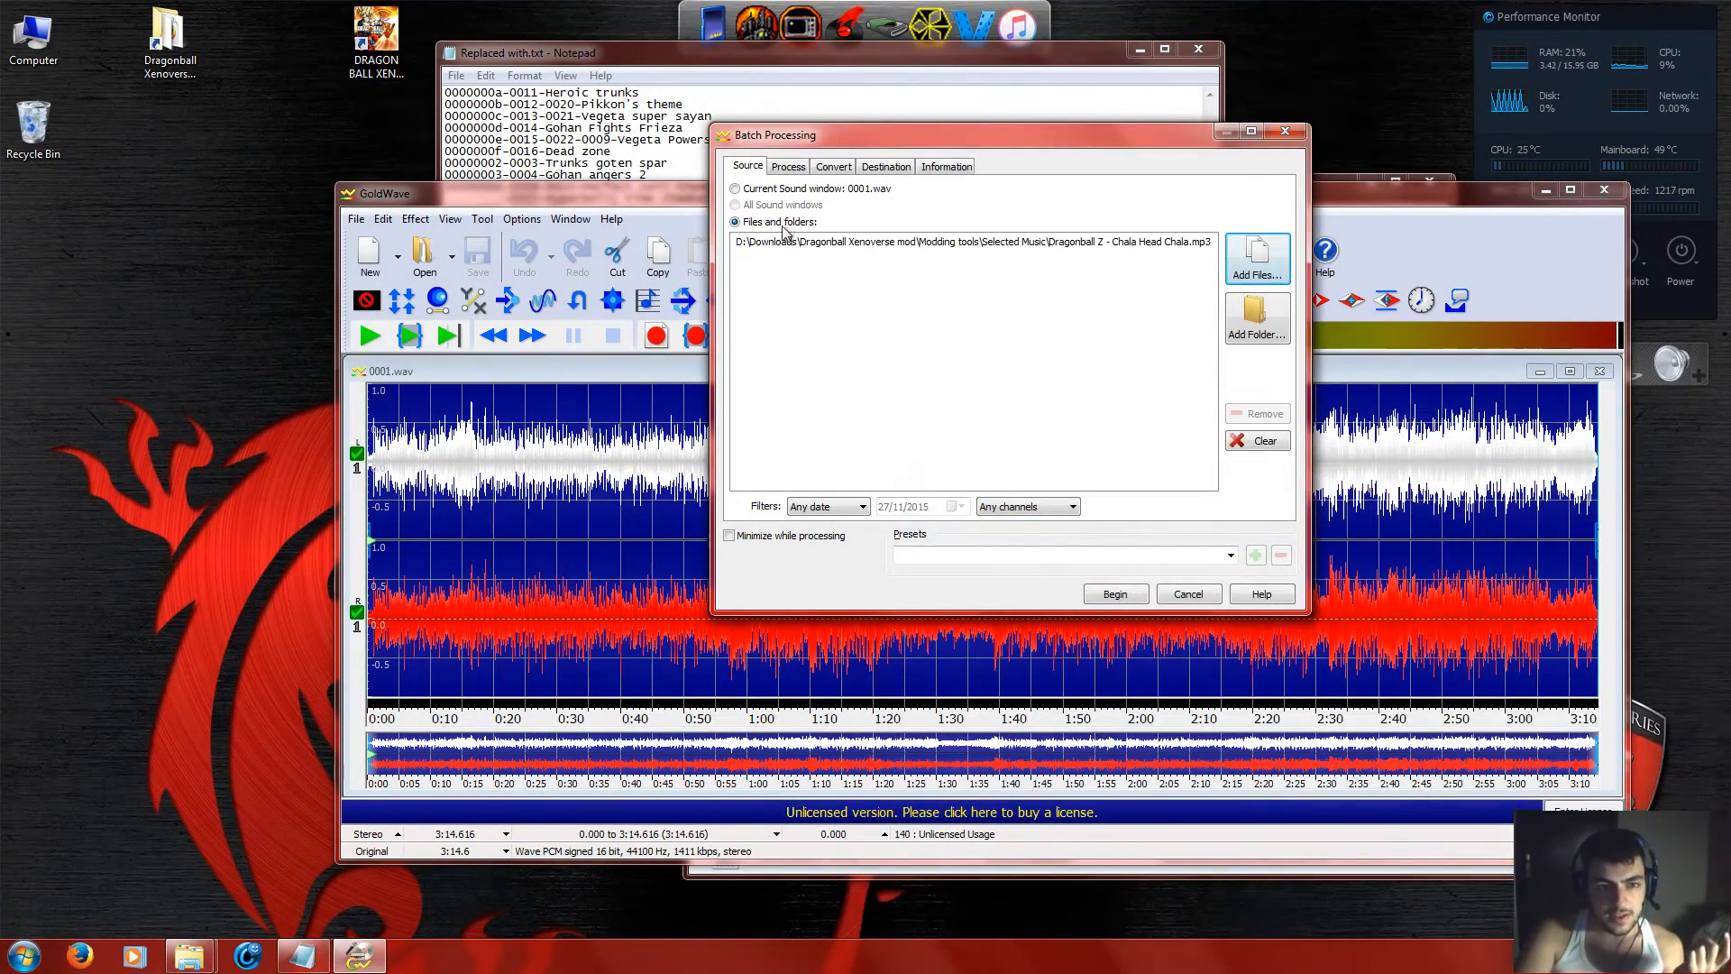
Batch-convert the song to Wave, PCM signed 16 bit stereo at 44100 Hz, and close GoldWave.
{"action": "left_click", "coordinate": [816, 167]}
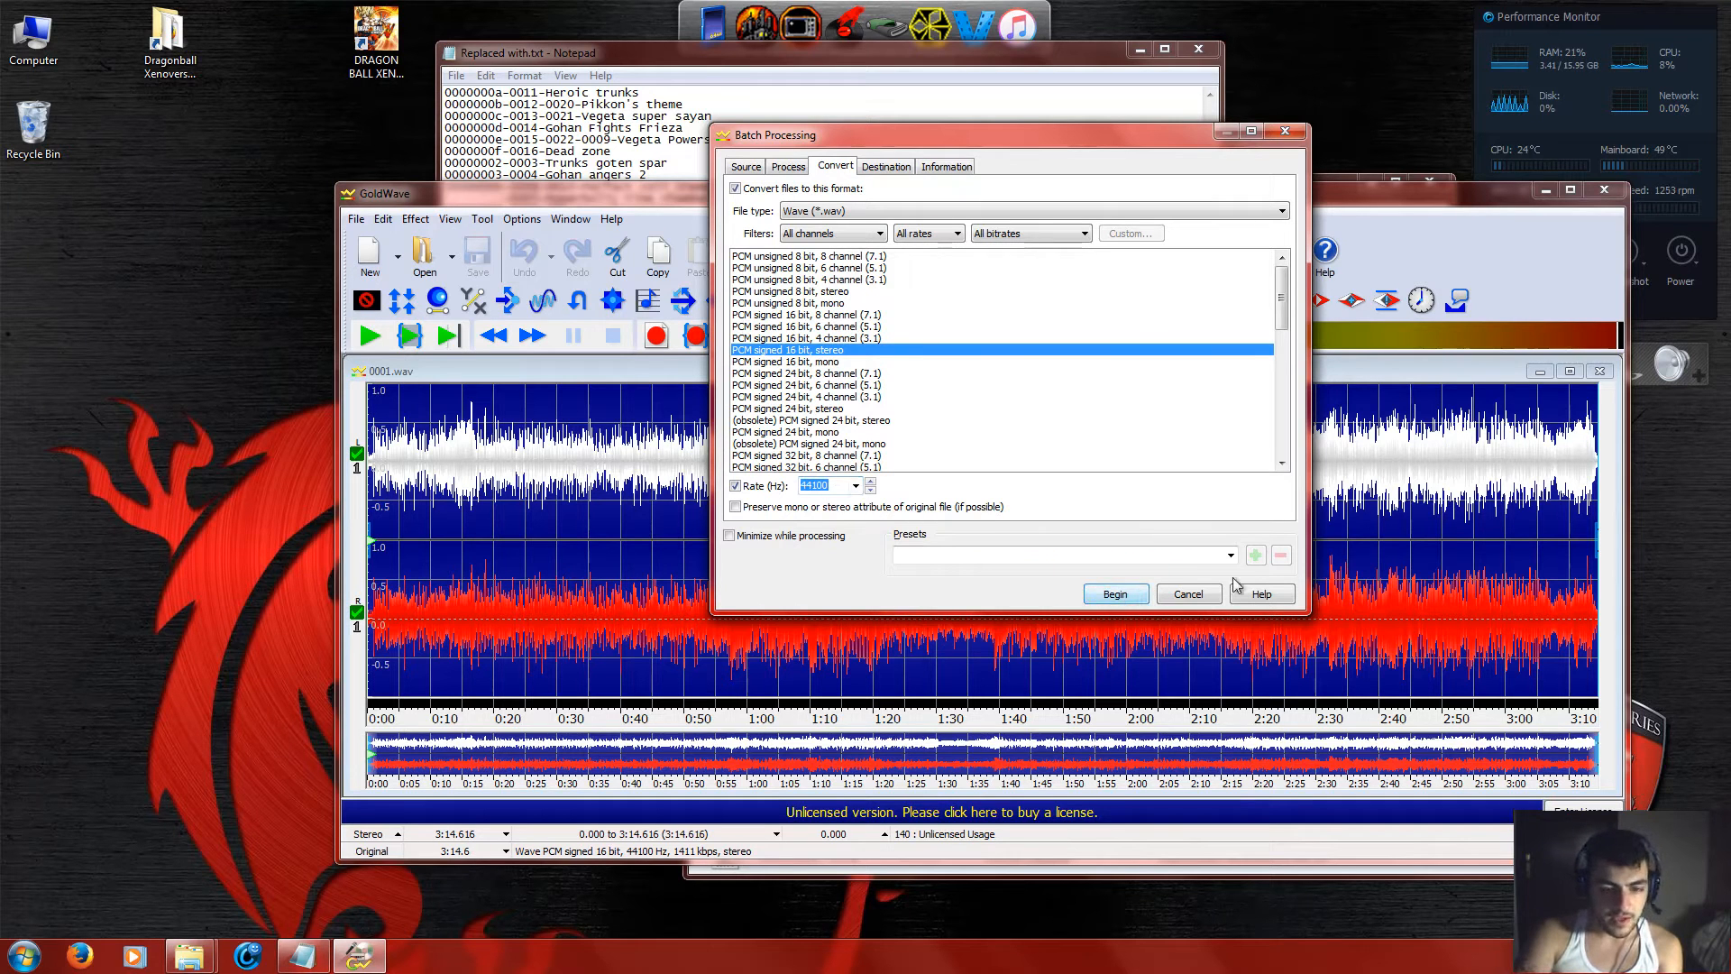
{"action": "left_click", "coordinate": [1115, 593]}
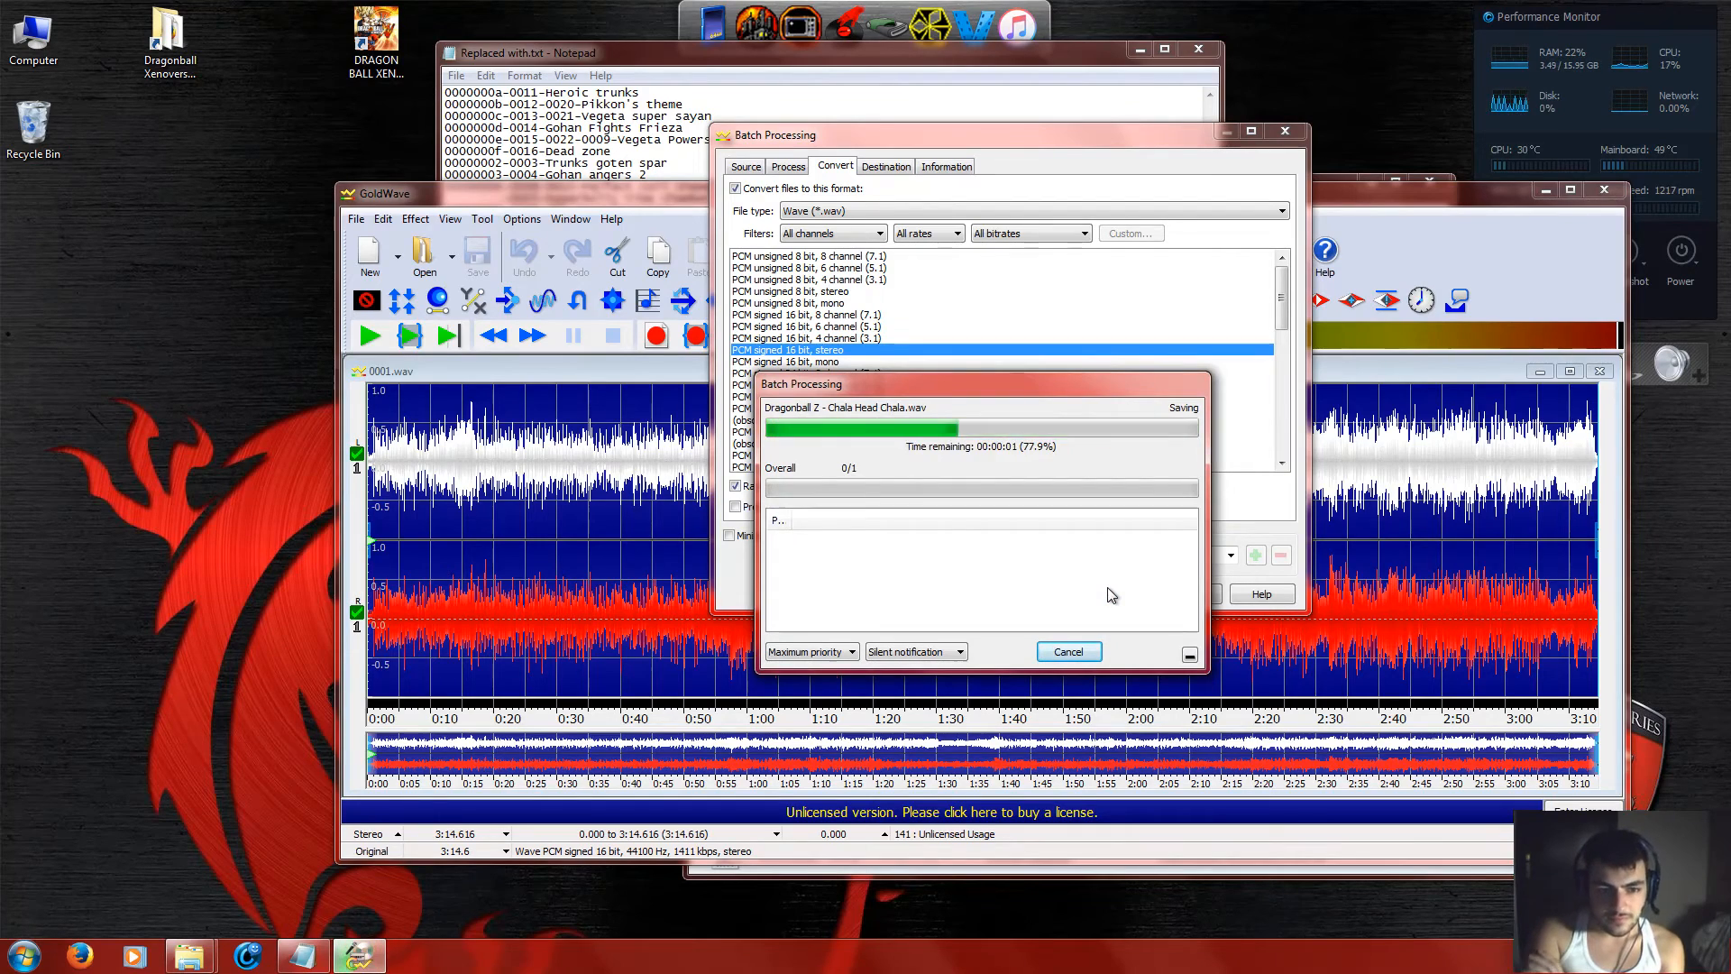
{"action": "left_click", "coordinate": [1067, 652]}
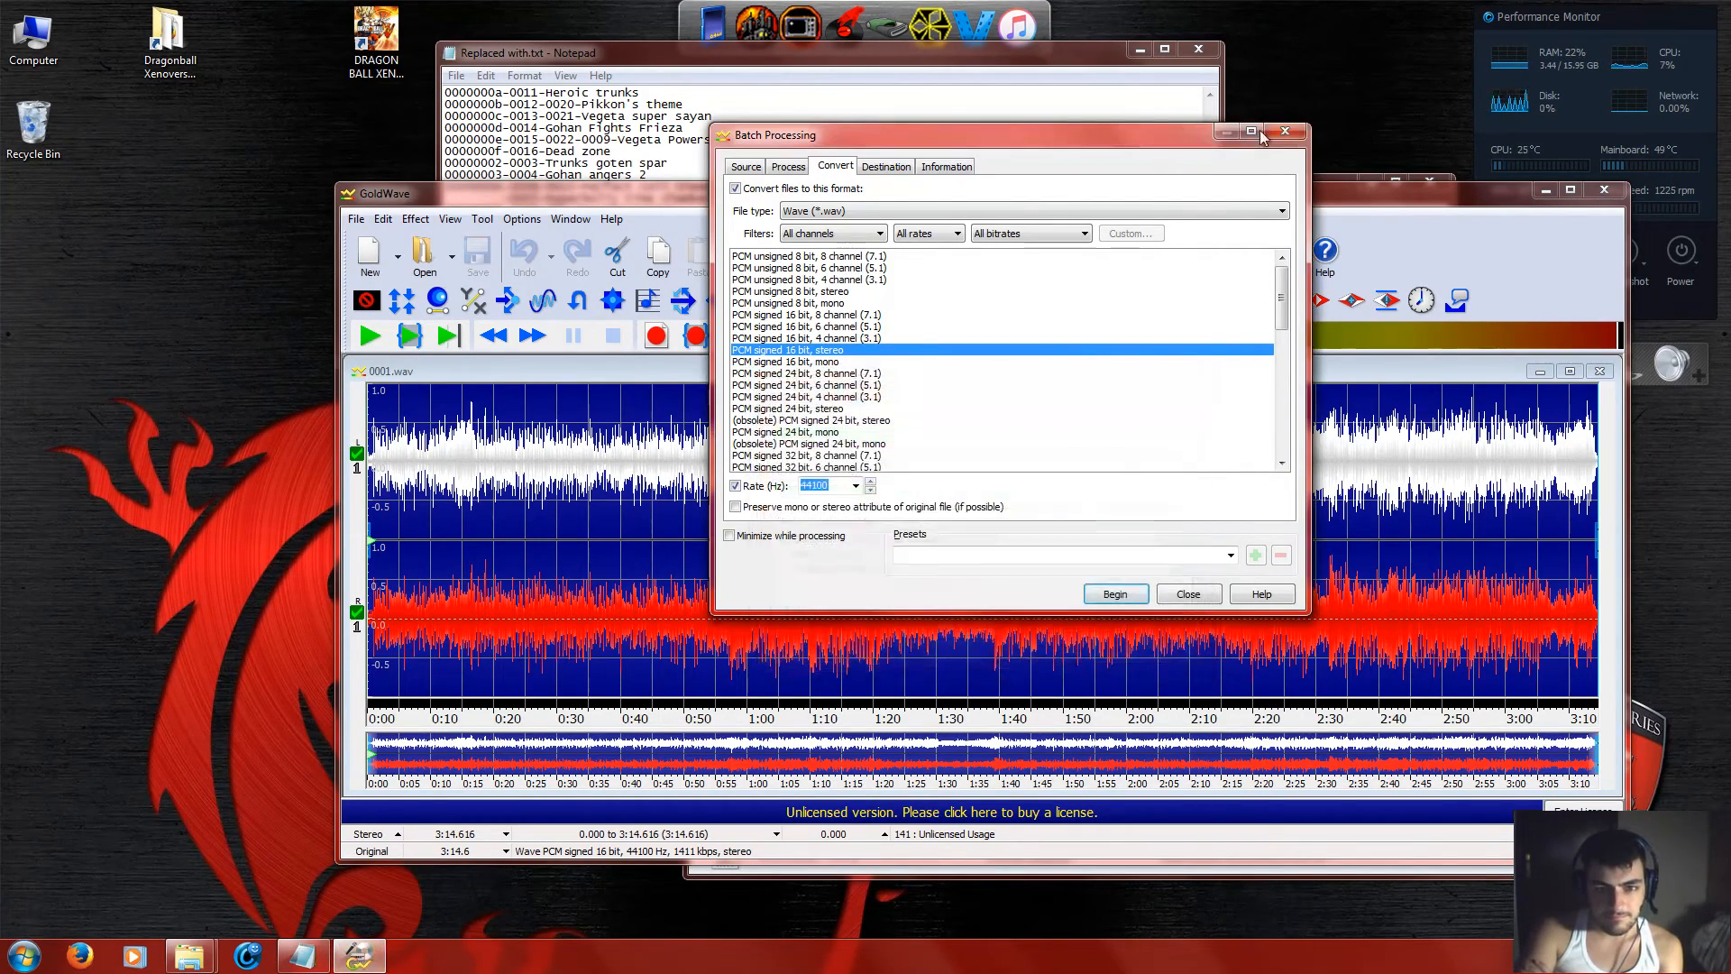
{"action": "left_click", "coordinate": [1285, 132]}
{"action": "left_click", "coordinate": [1606, 191]}
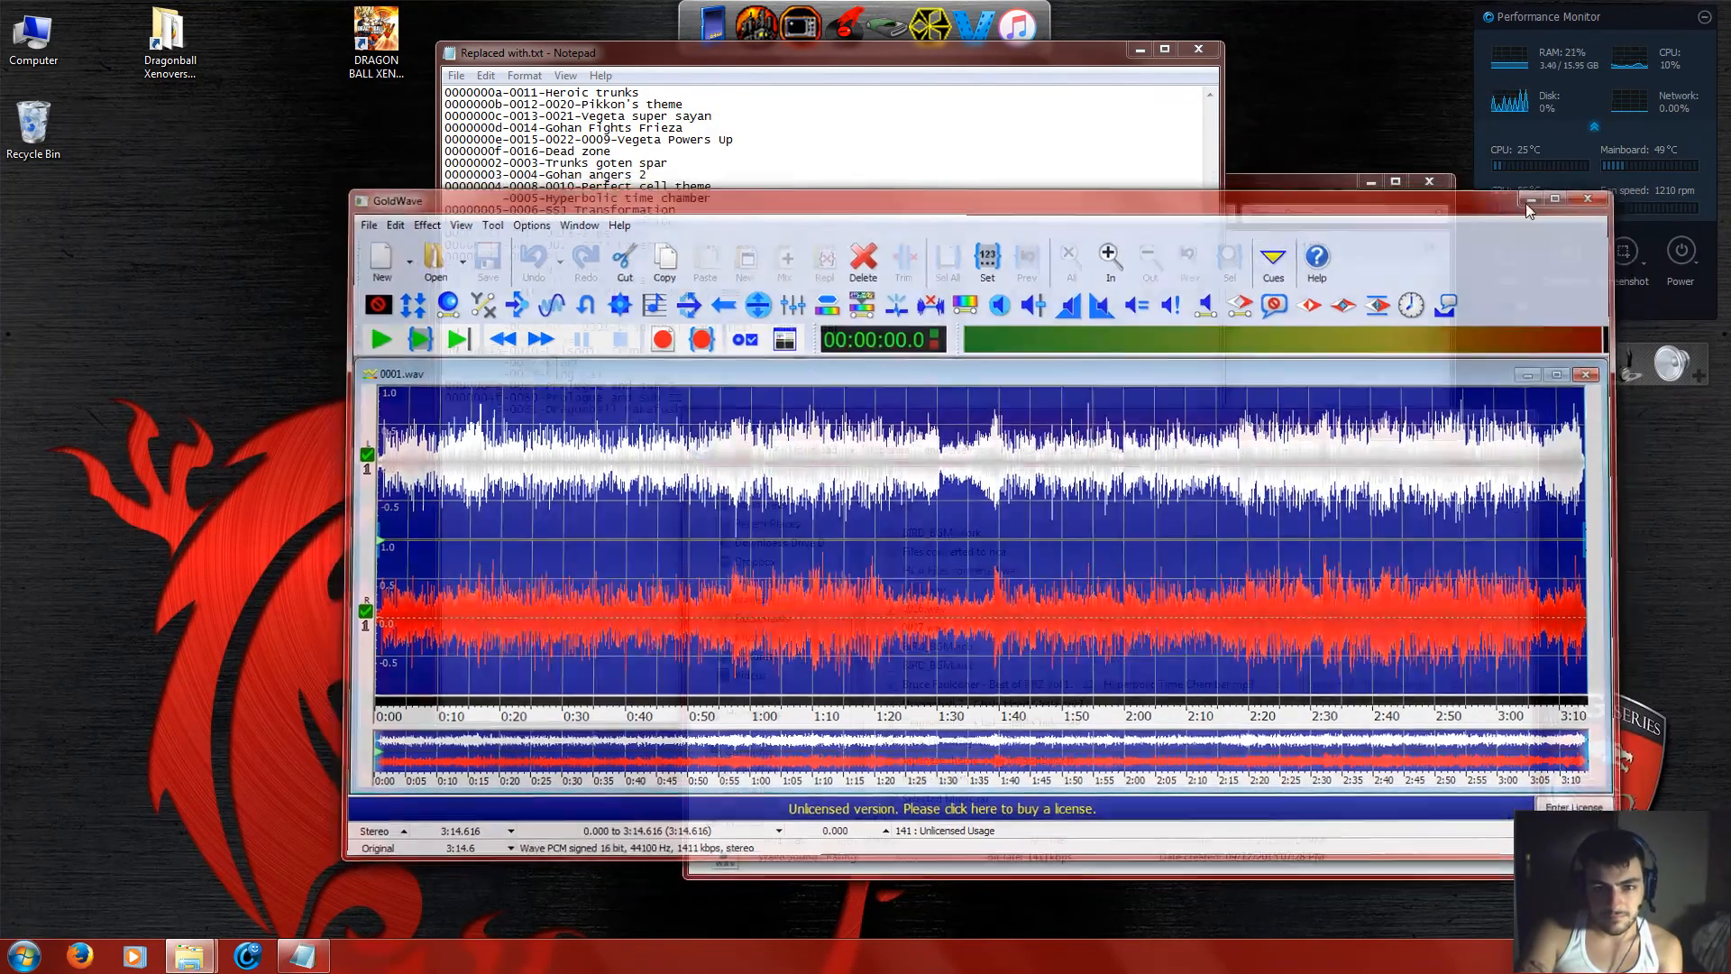
Check the details of the converted Dragonball Z - Chala Head Chala.wav in the Selected Music folder.
{"action": "scroll", "coordinate": [947, 600], "scroll_direction": "down", "scroll_amount": 1}
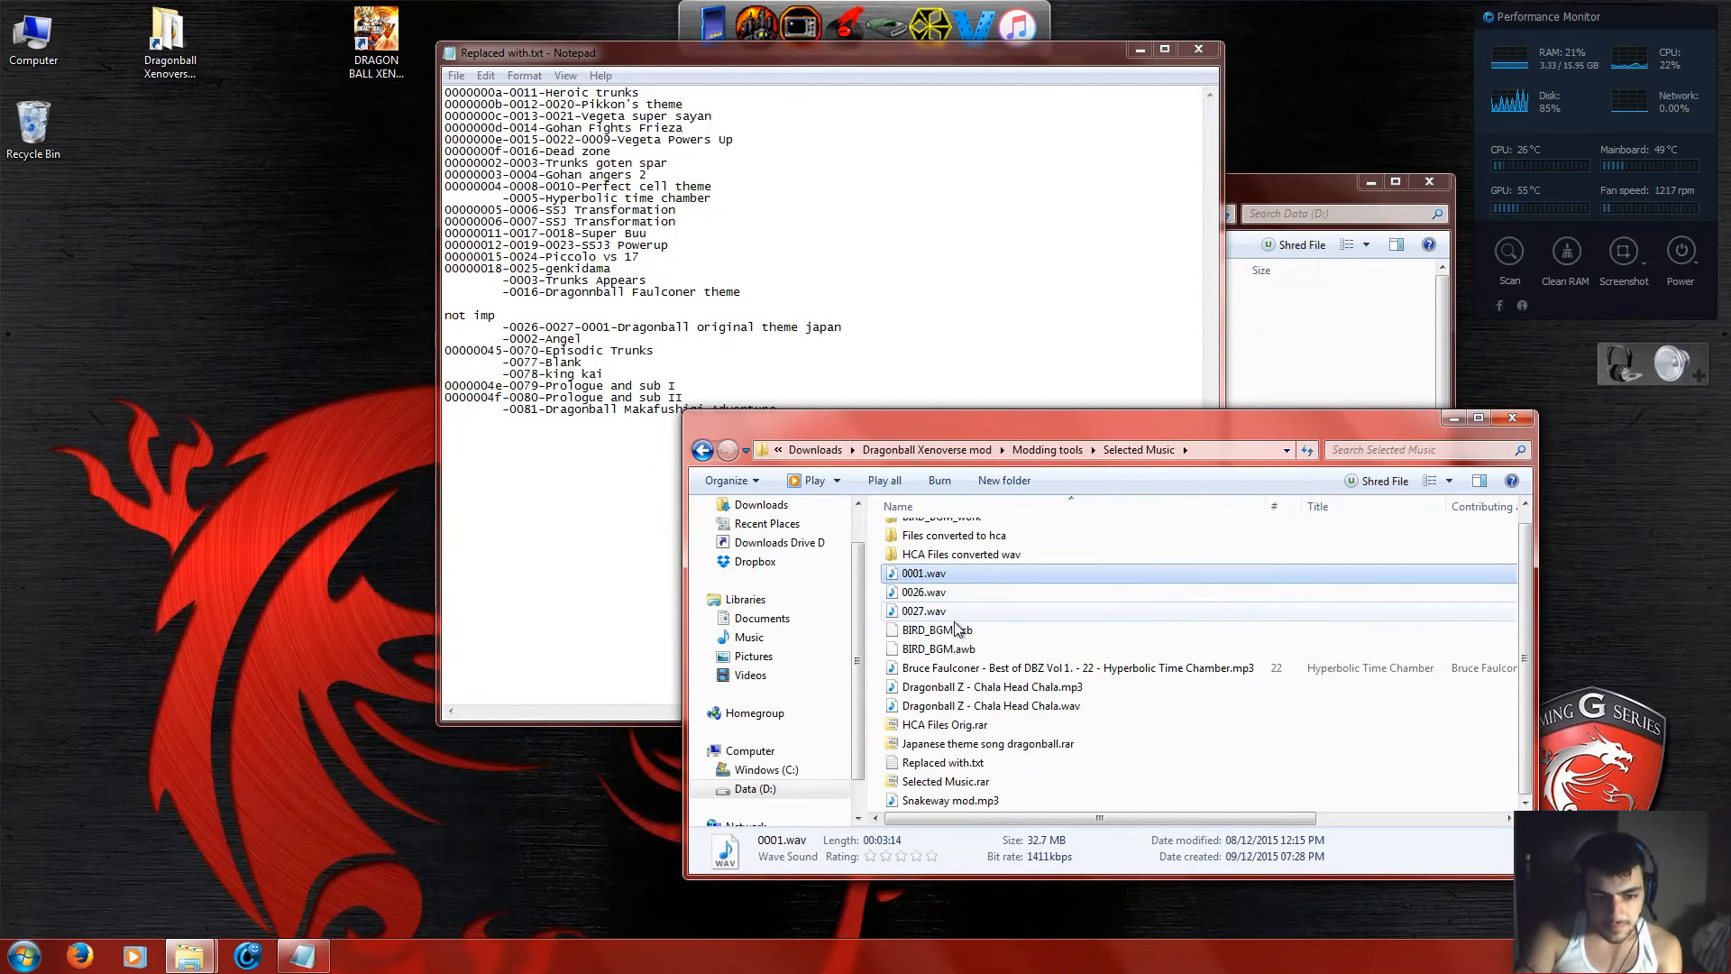
{"action": "left_click", "coordinate": [1052, 711]}
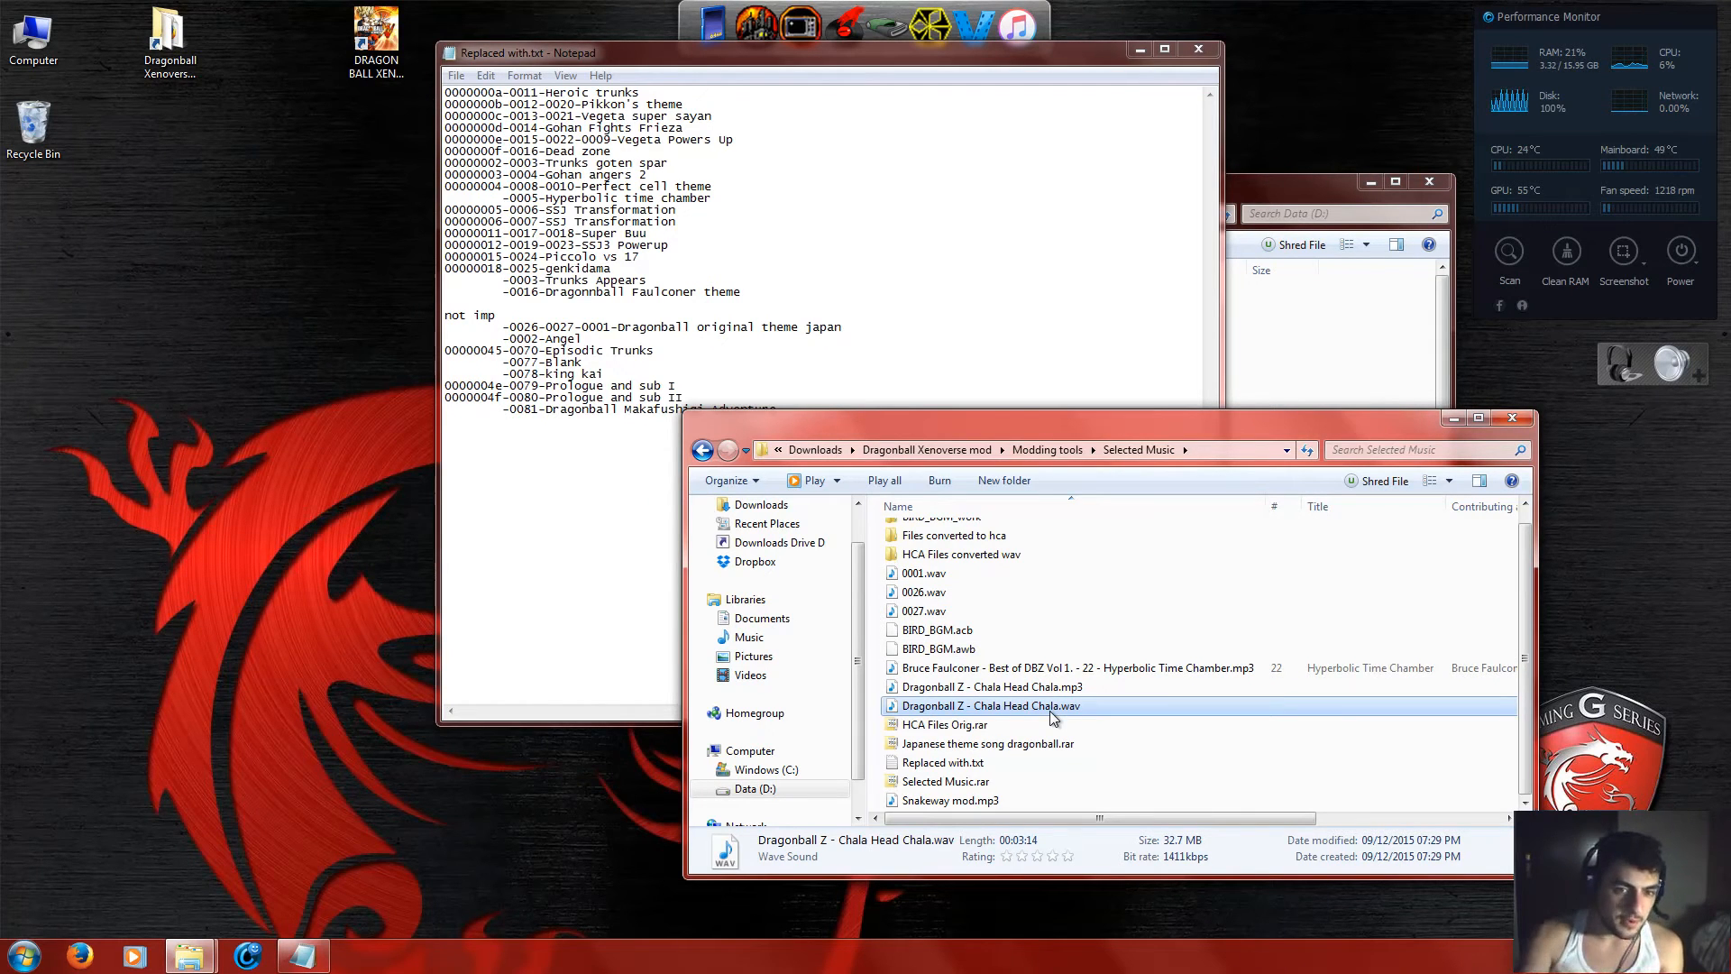
{"action": "left_click", "coordinate": [996, 553]}
{"action": "scroll", "coordinate": [981, 577], "scroll_direction": "up", "scroll_amount": 1}
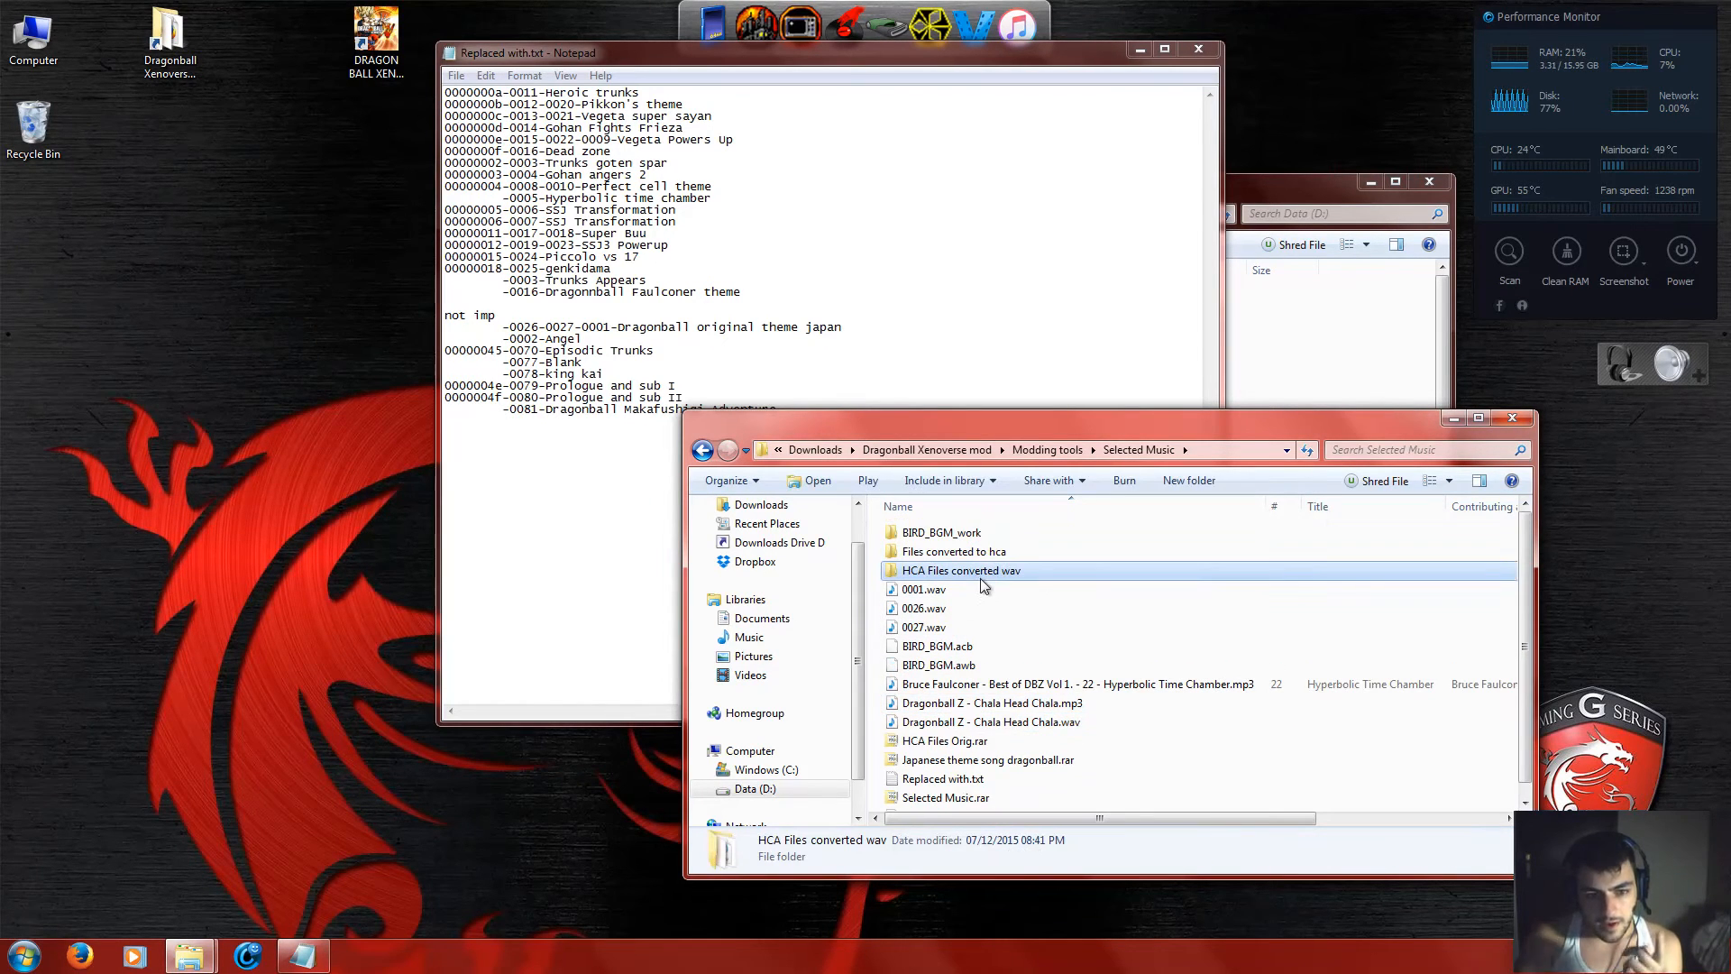
{"action": "left_click", "coordinate": [1001, 721]}
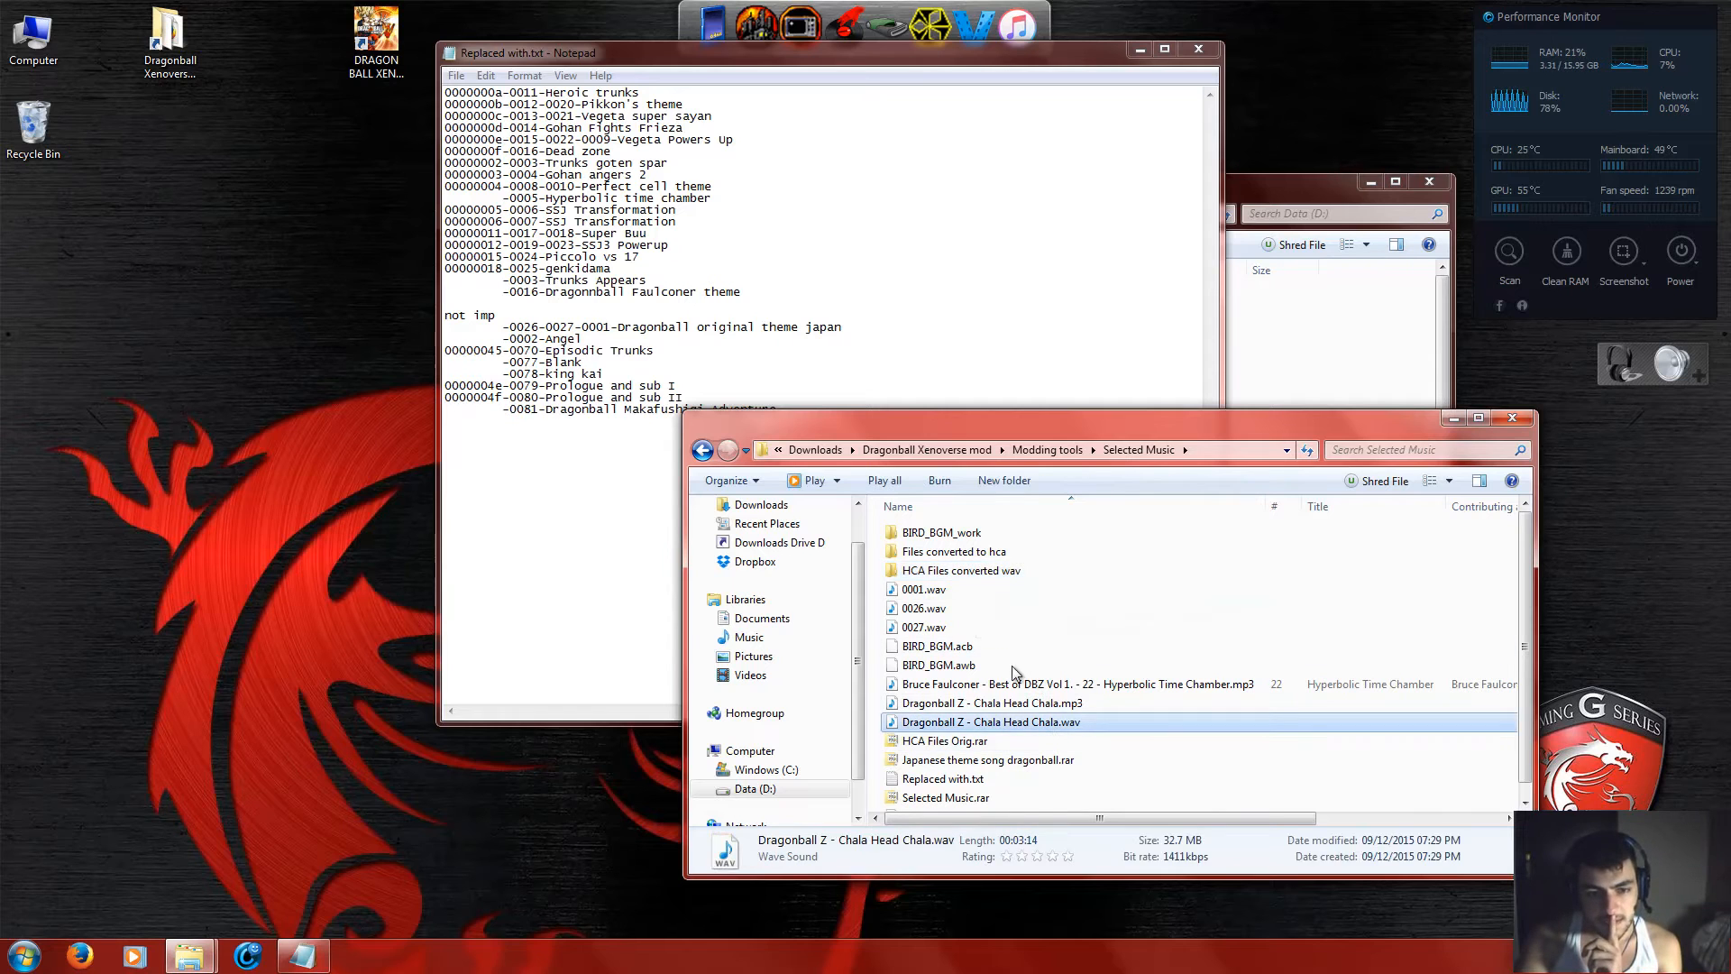
Examine the numbered replacement files 0001.wav, 0026.wav and 0027.wav beside the HCA Files converted wav folder.
{"action": "left_click", "coordinate": [927, 592]}
{"action": "left_click", "coordinate": [932, 612]}
{"action": "left_click", "coordinate": [937, 629]}
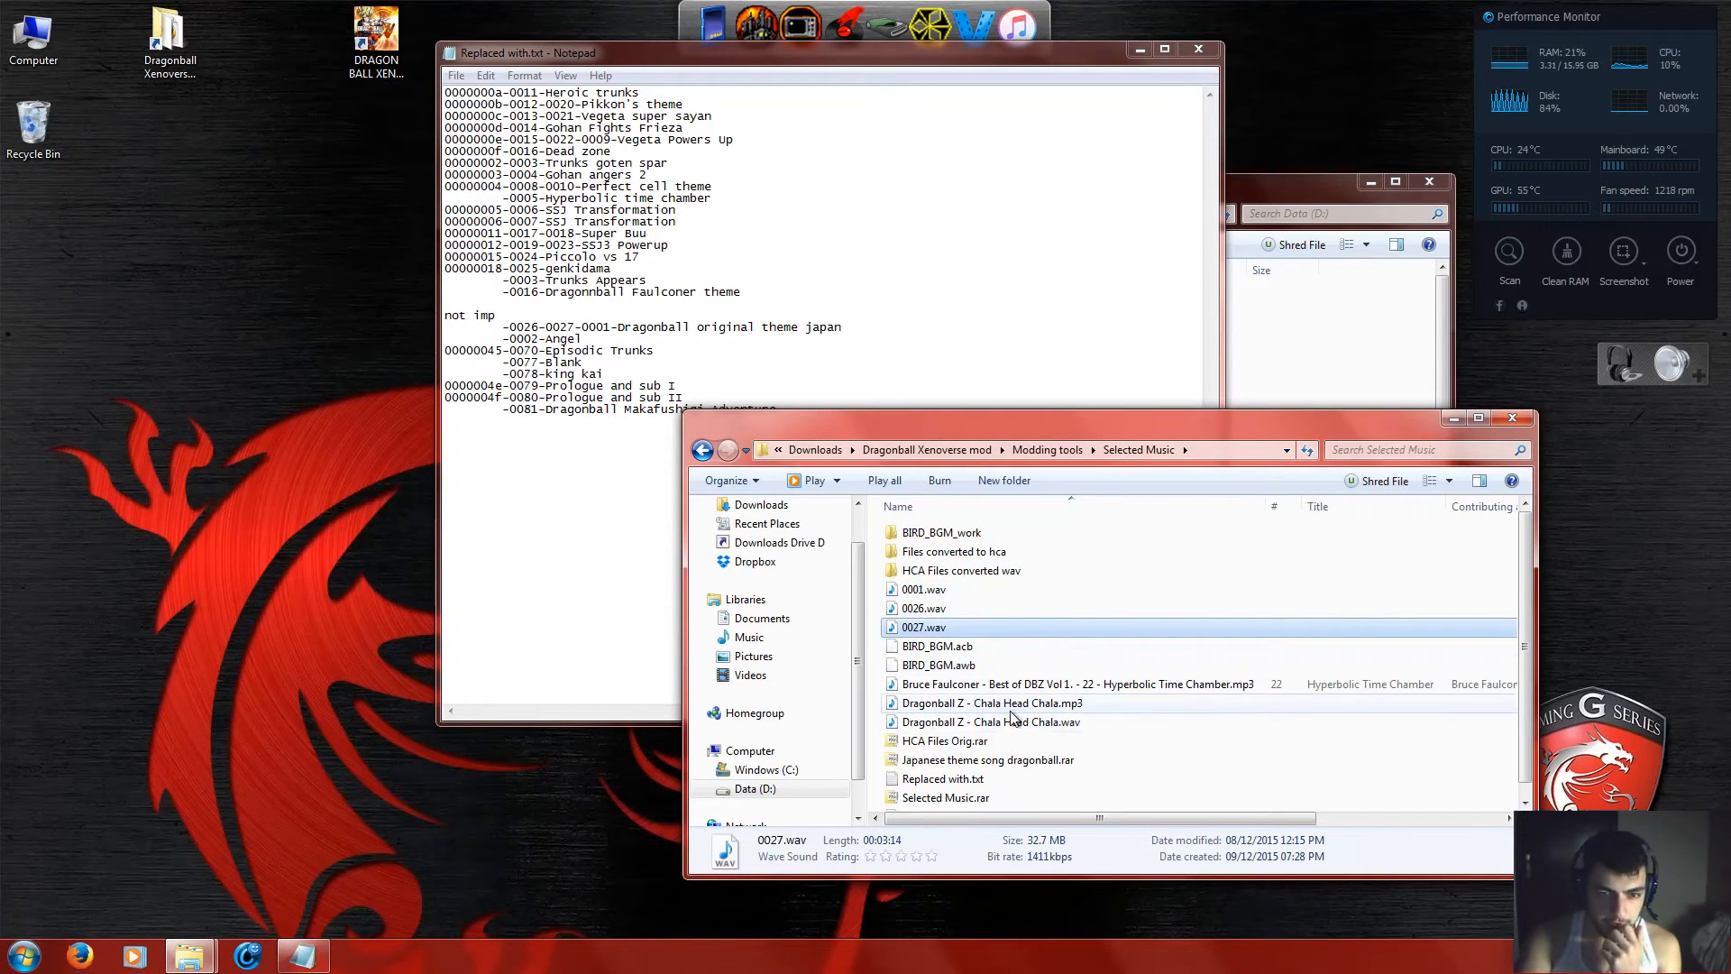
{"action": "left_click", "coordinate": [899, 594]}
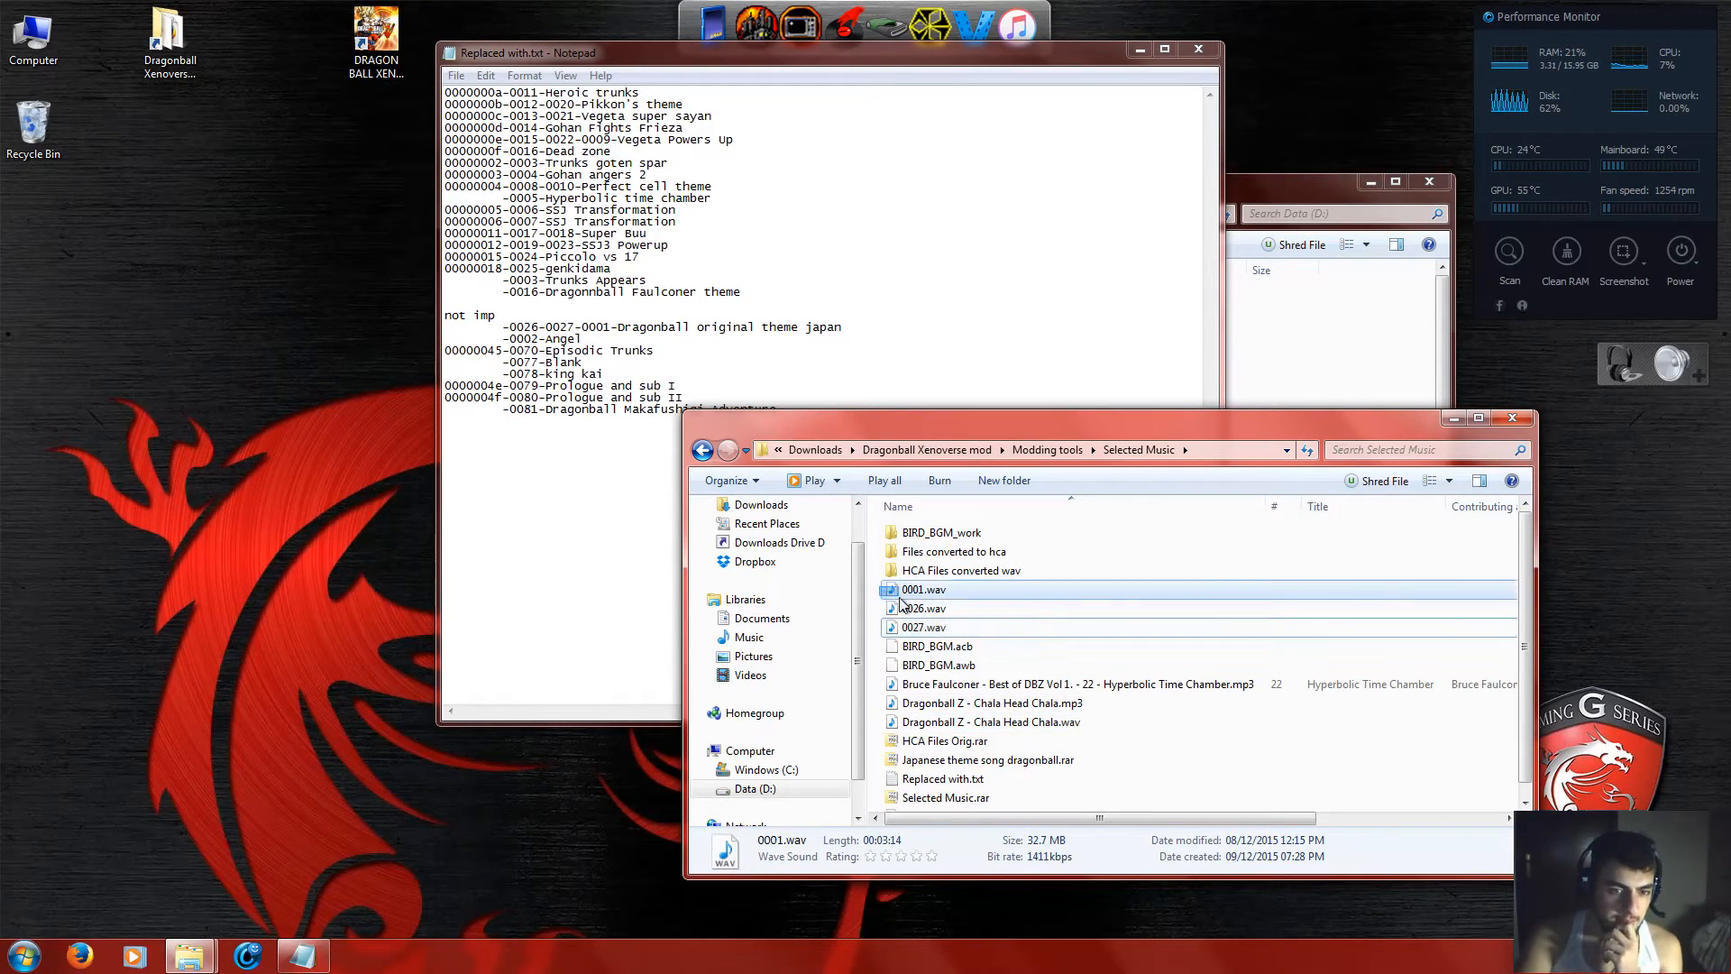
{"action": "left_click", "coordinate": [924, 629], "text": "shift"}
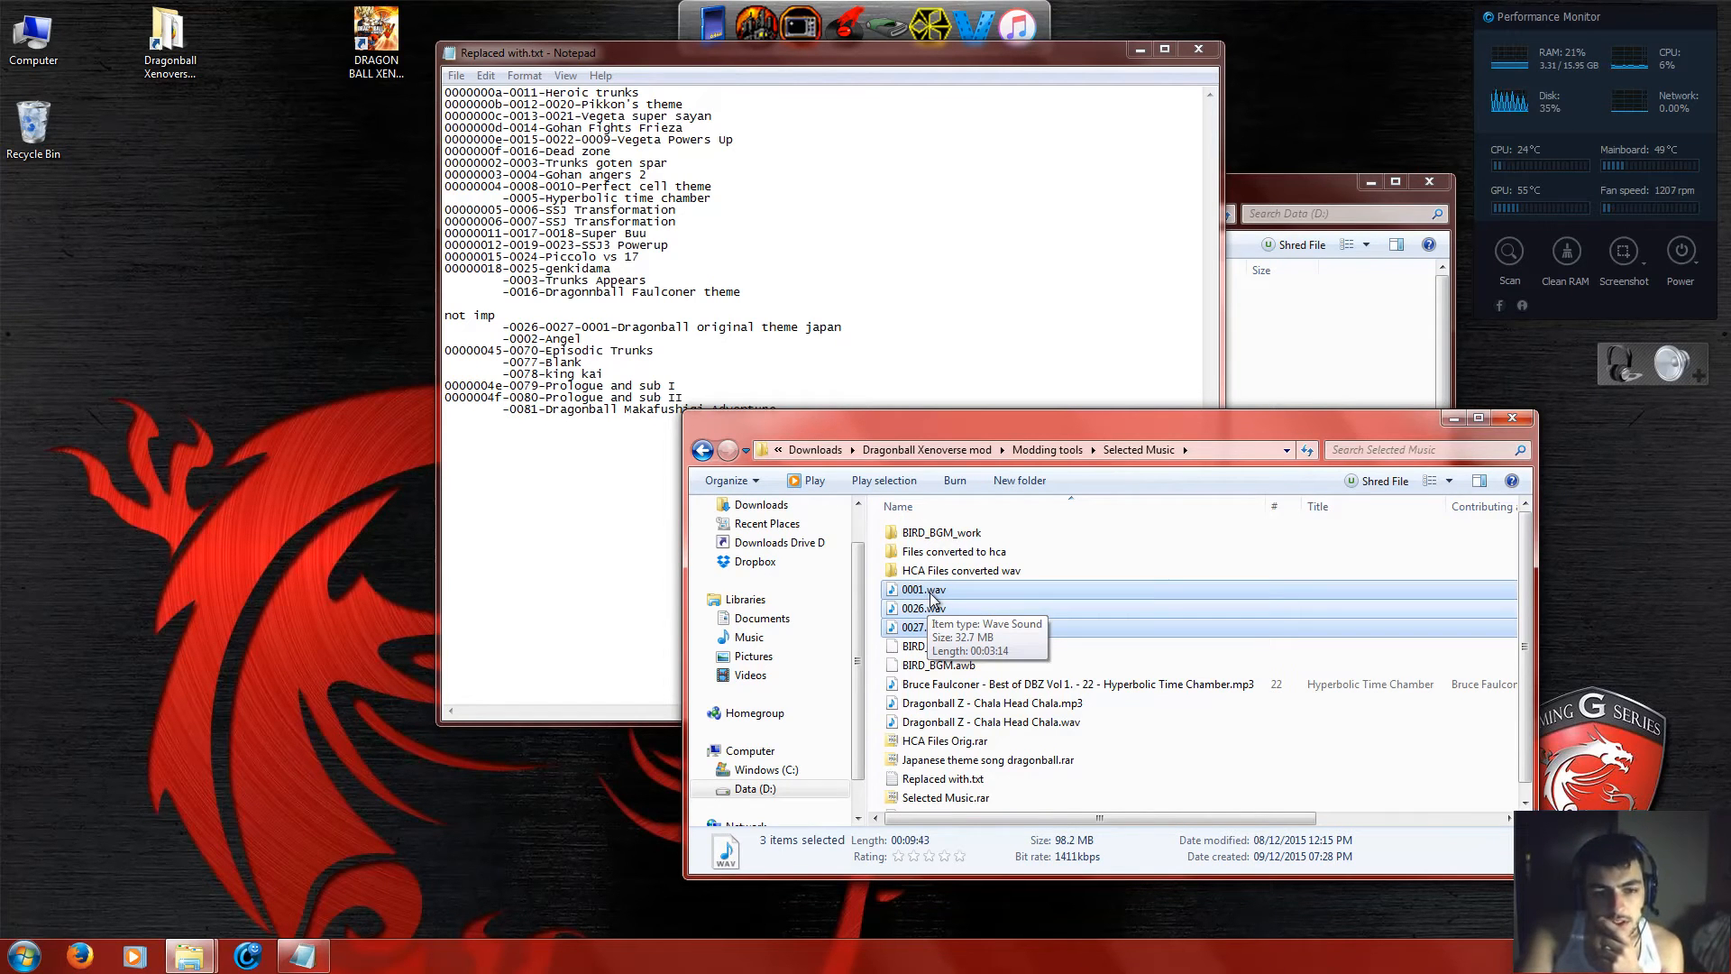
{"action": "left_click", "coordinate": [920, 590]}
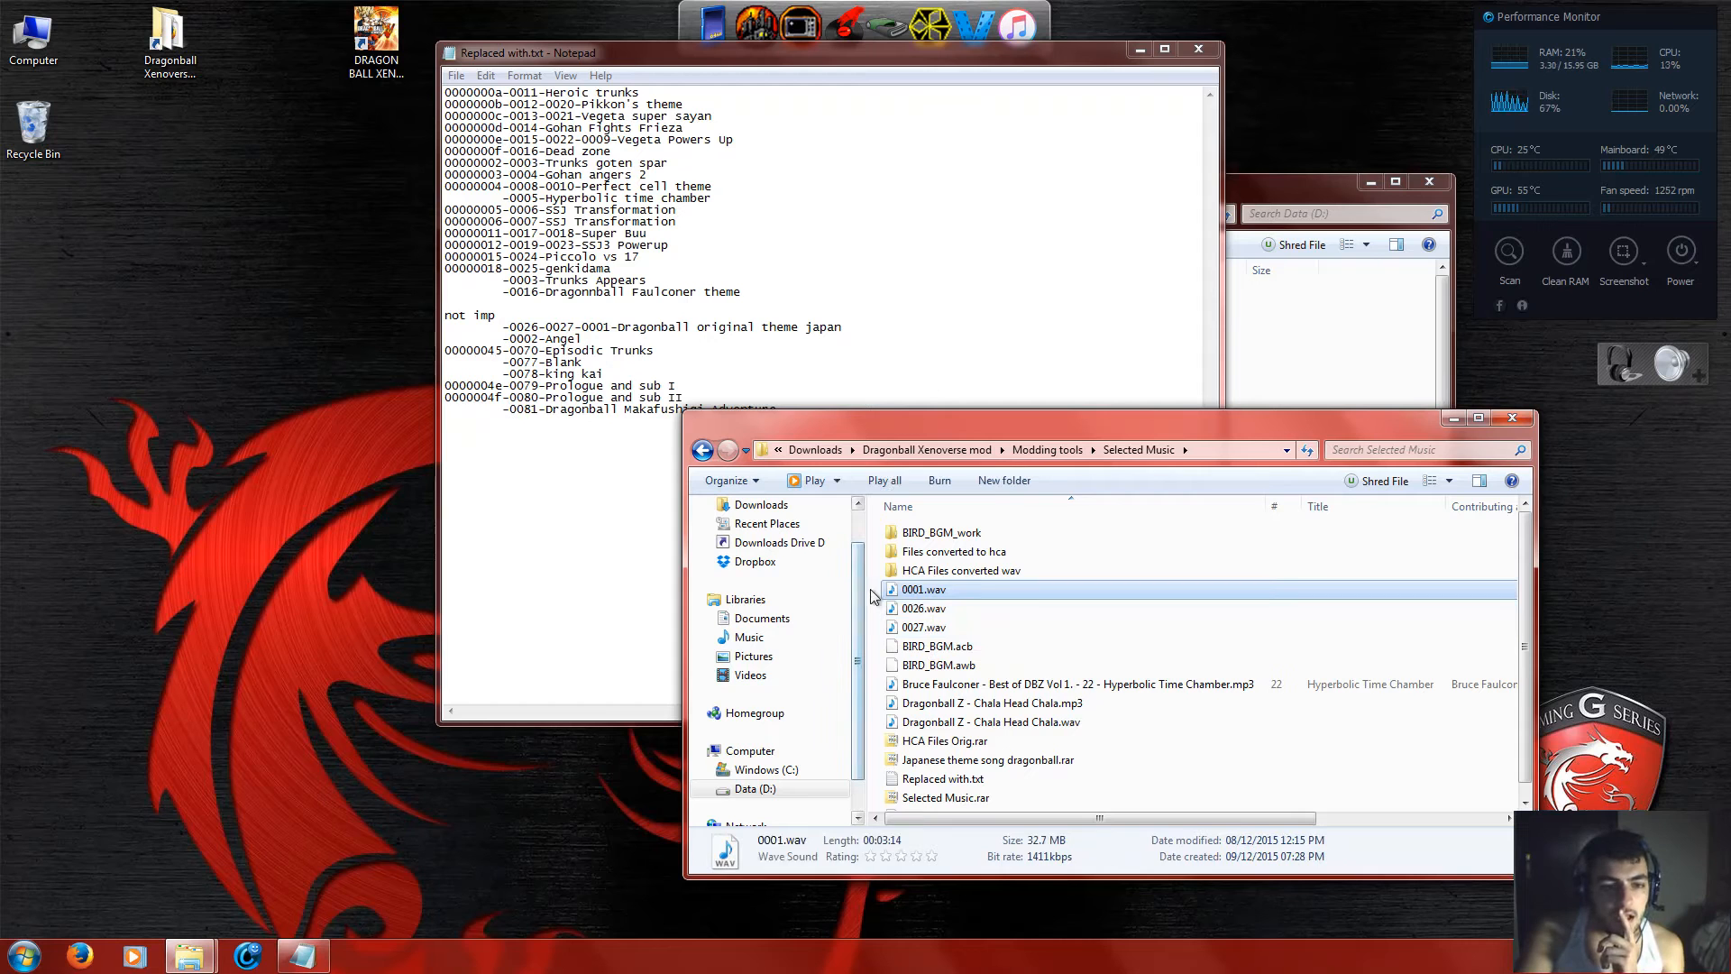
{"action": "left_click", "coordinate": [873, 595]}
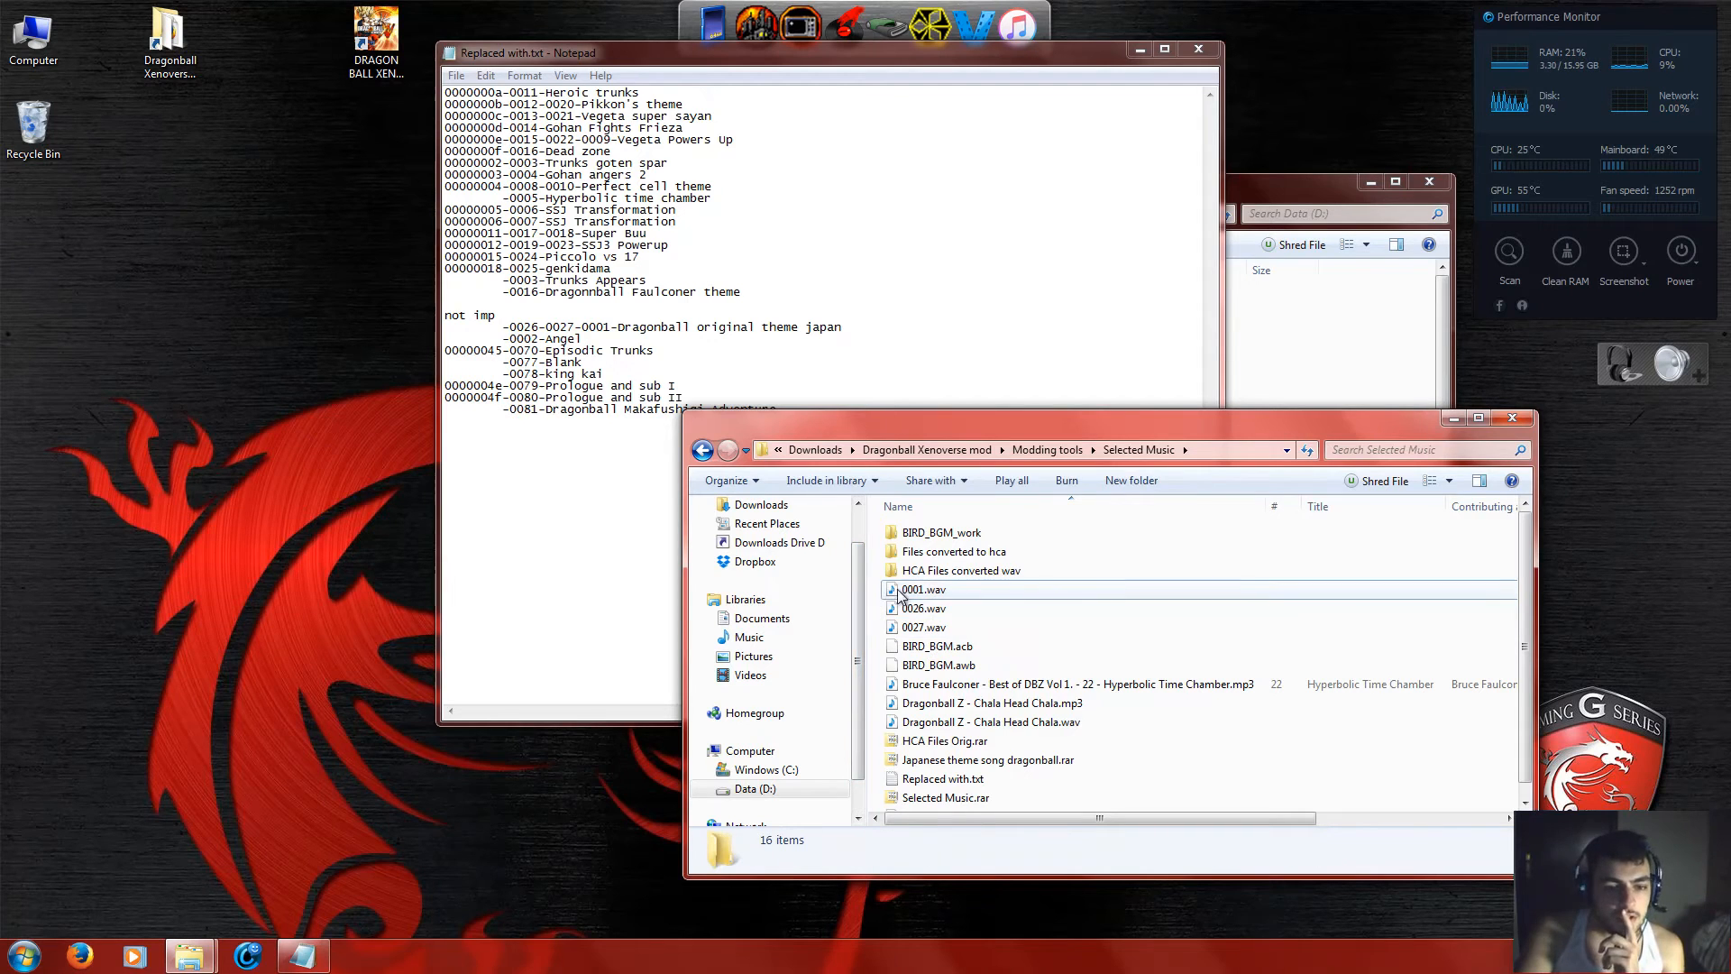
{"action": "left_click", "coordinate": [979, 572]}
{"action": "left_click", "coordinate": [947, 592]}
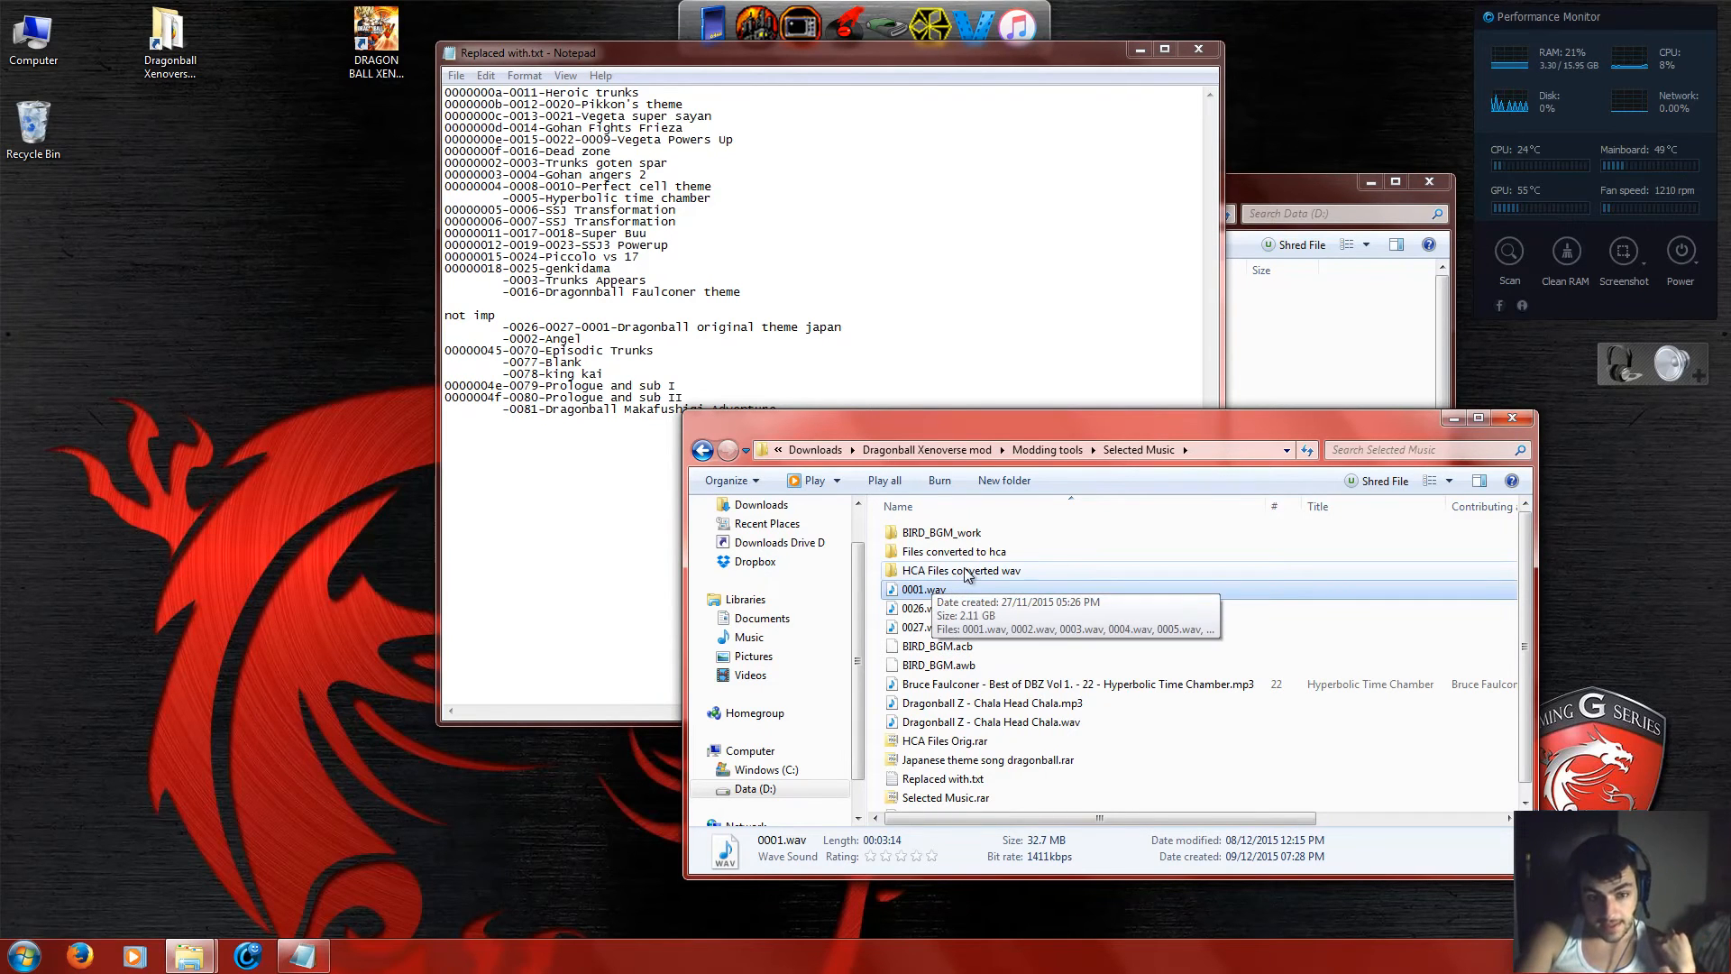
Look through the numbered WAV files in the HCA Files converted wav folder, from 0001.wav to 0081.wav.
{"action": "double_click", "coordinate": [965, 570]}
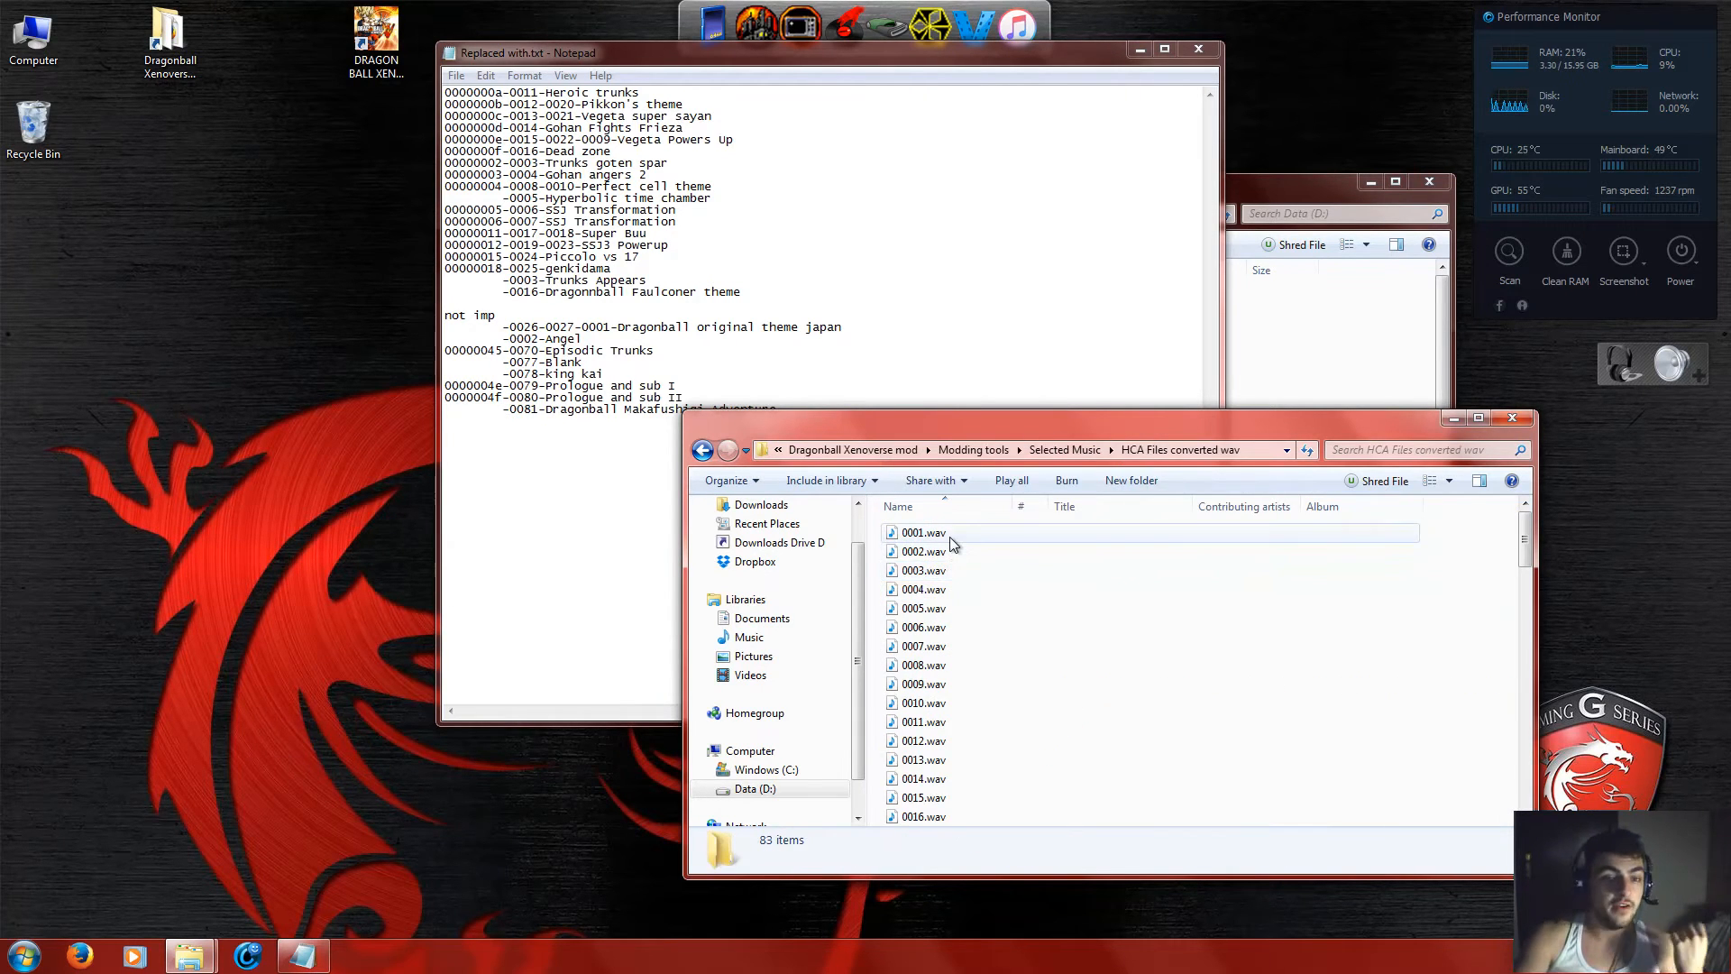
{"action": "scroll", "coordinate": [950, 538], "scroll_direction": "down", "scroll_amount": 20}
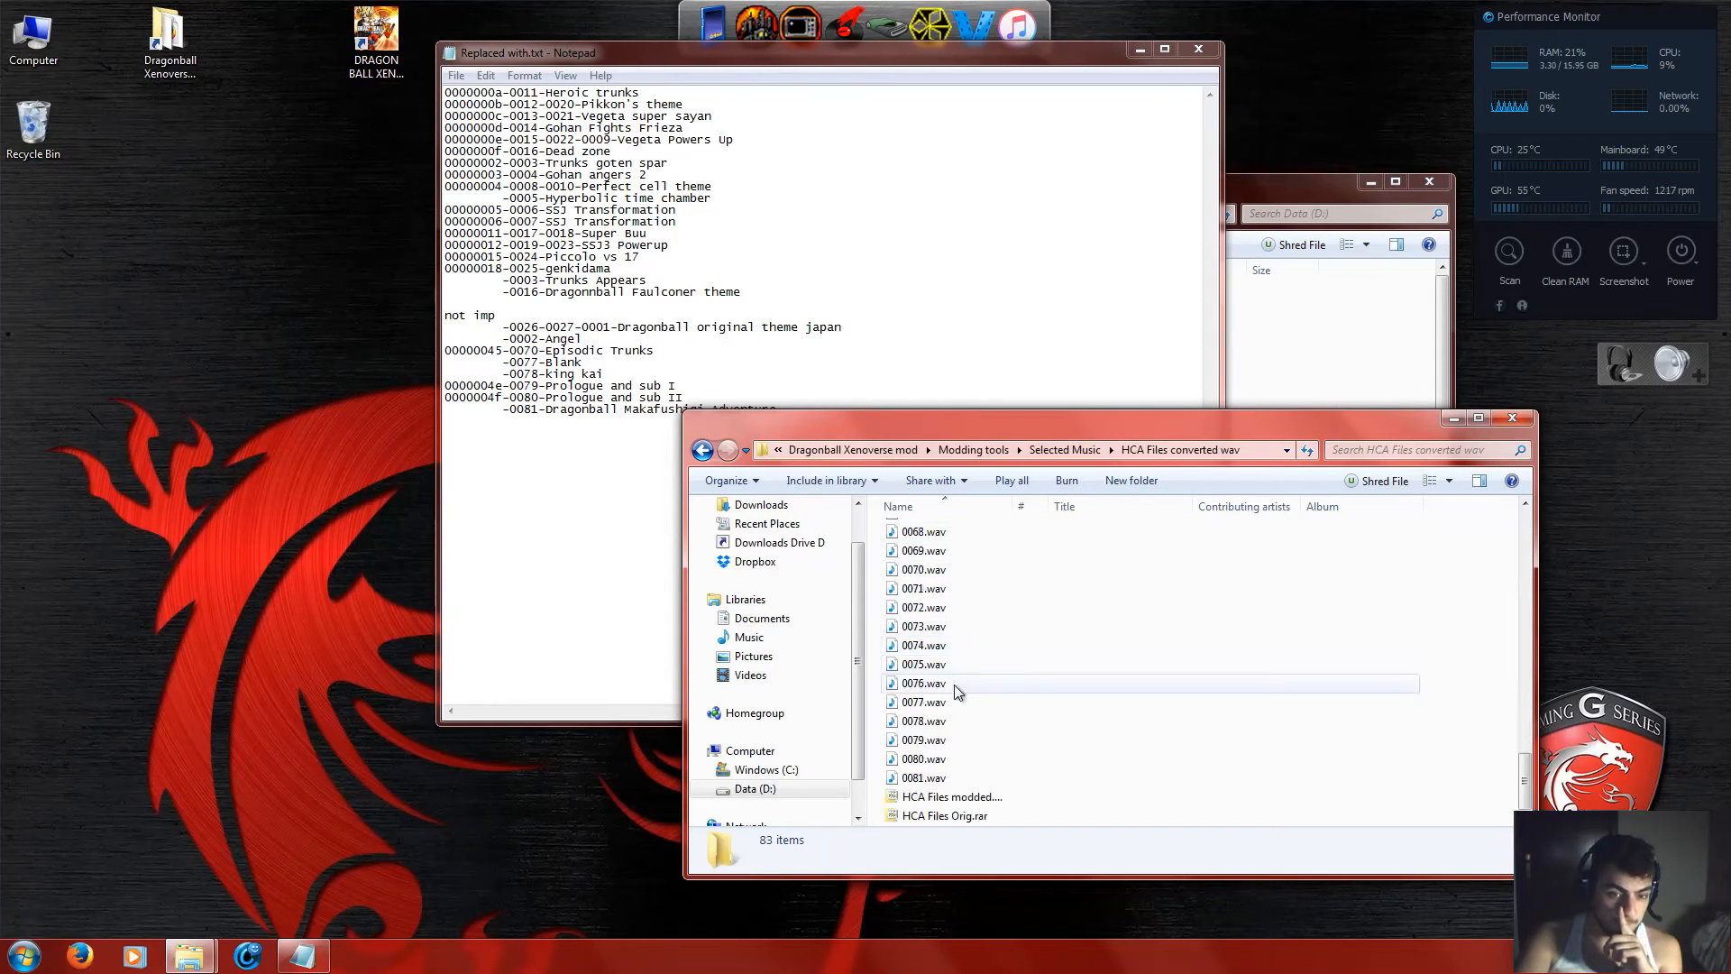
{"action": "scroll", "coordinate": [938, 771], "scroll_direction": "up", "scroll_amount": 20}
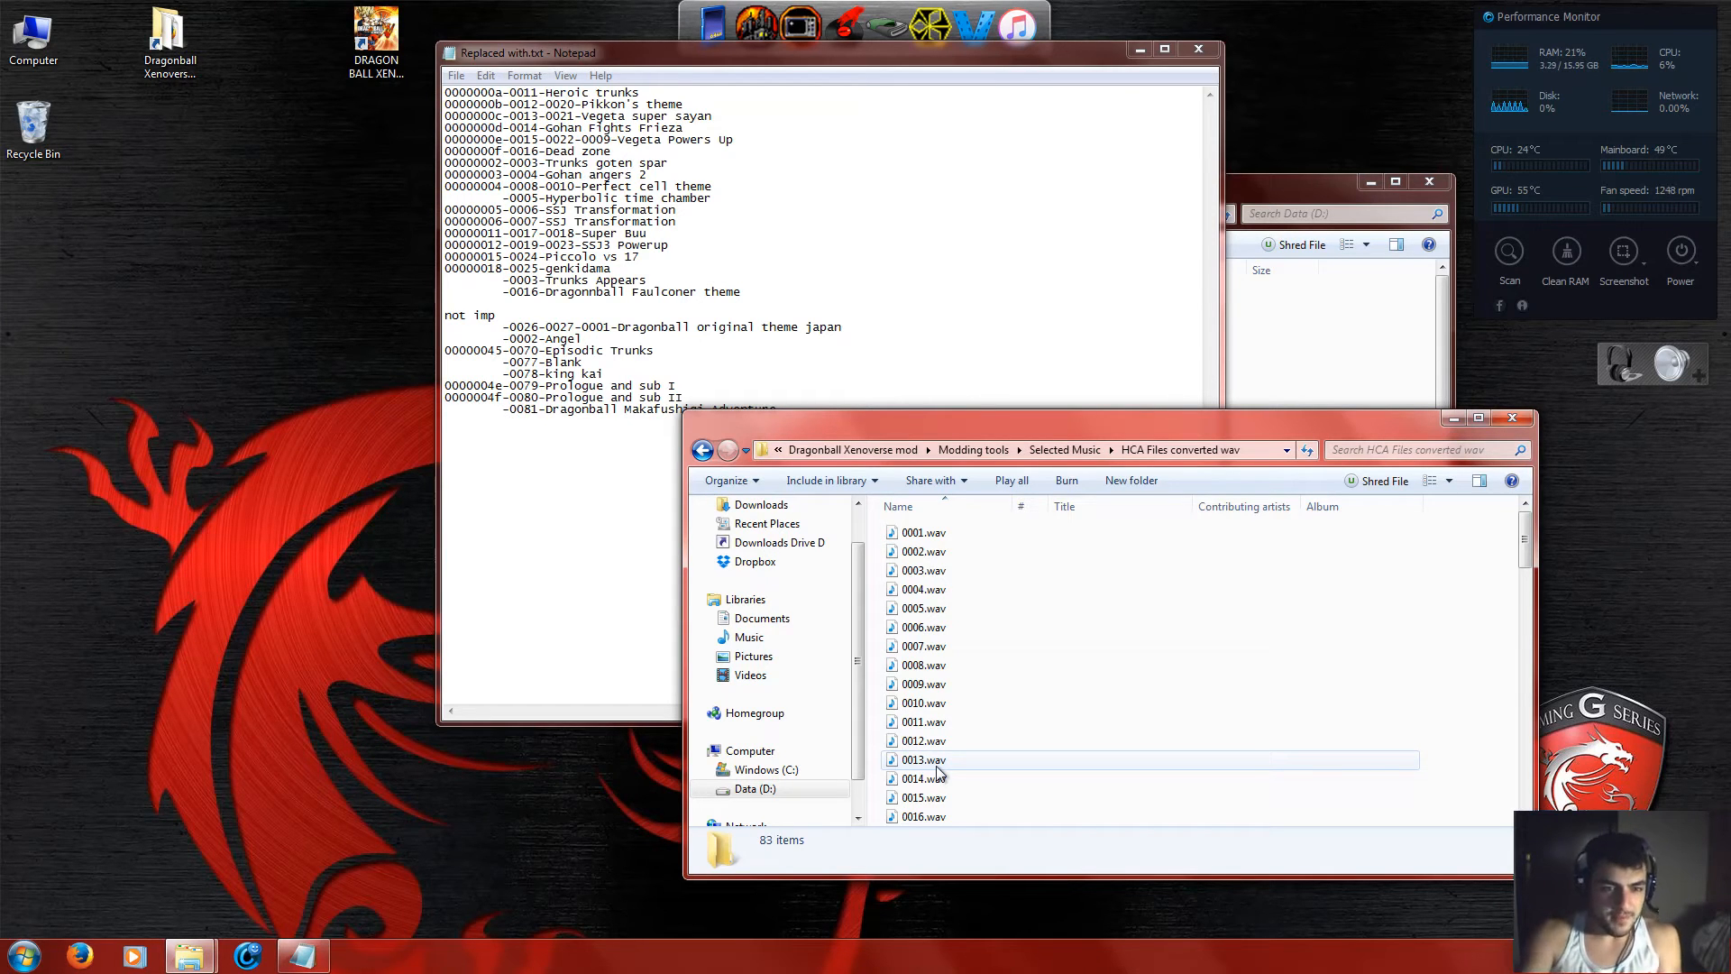
Go back up to Modding tools and open the Step 4 PES Media Converter v2.00 folder.
{"action": "left_click", "coordinate": [1090, 452]}
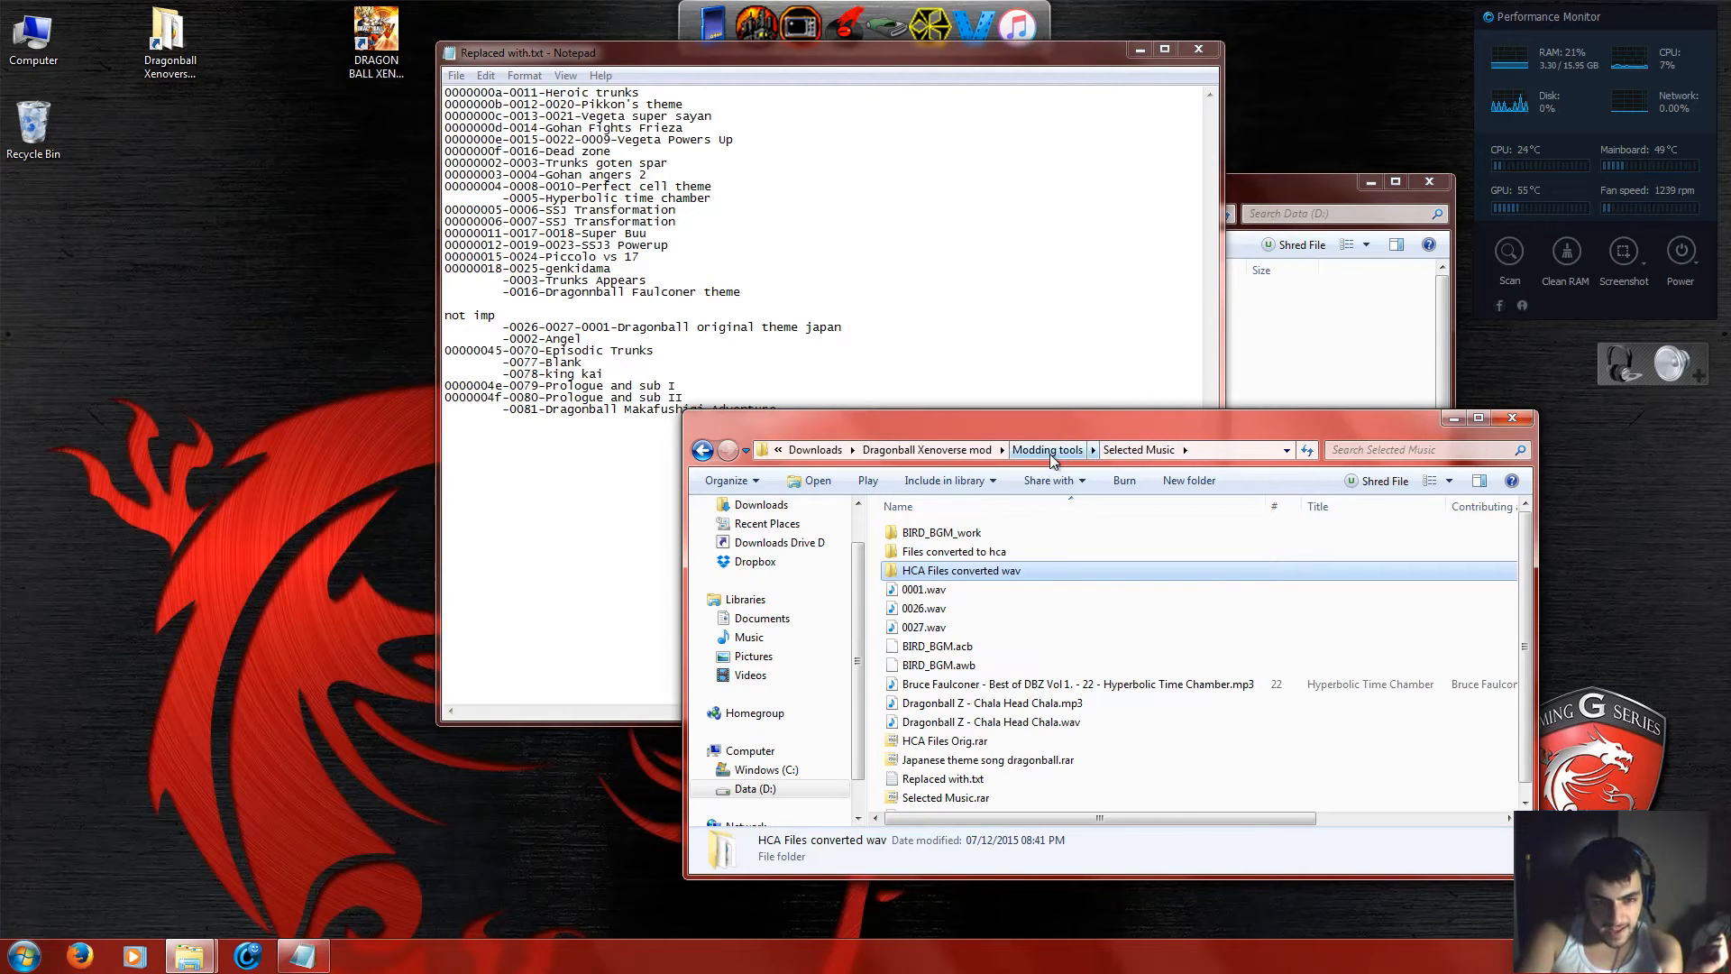
{"action": "left_click", "coordinate": [1047, 451]}
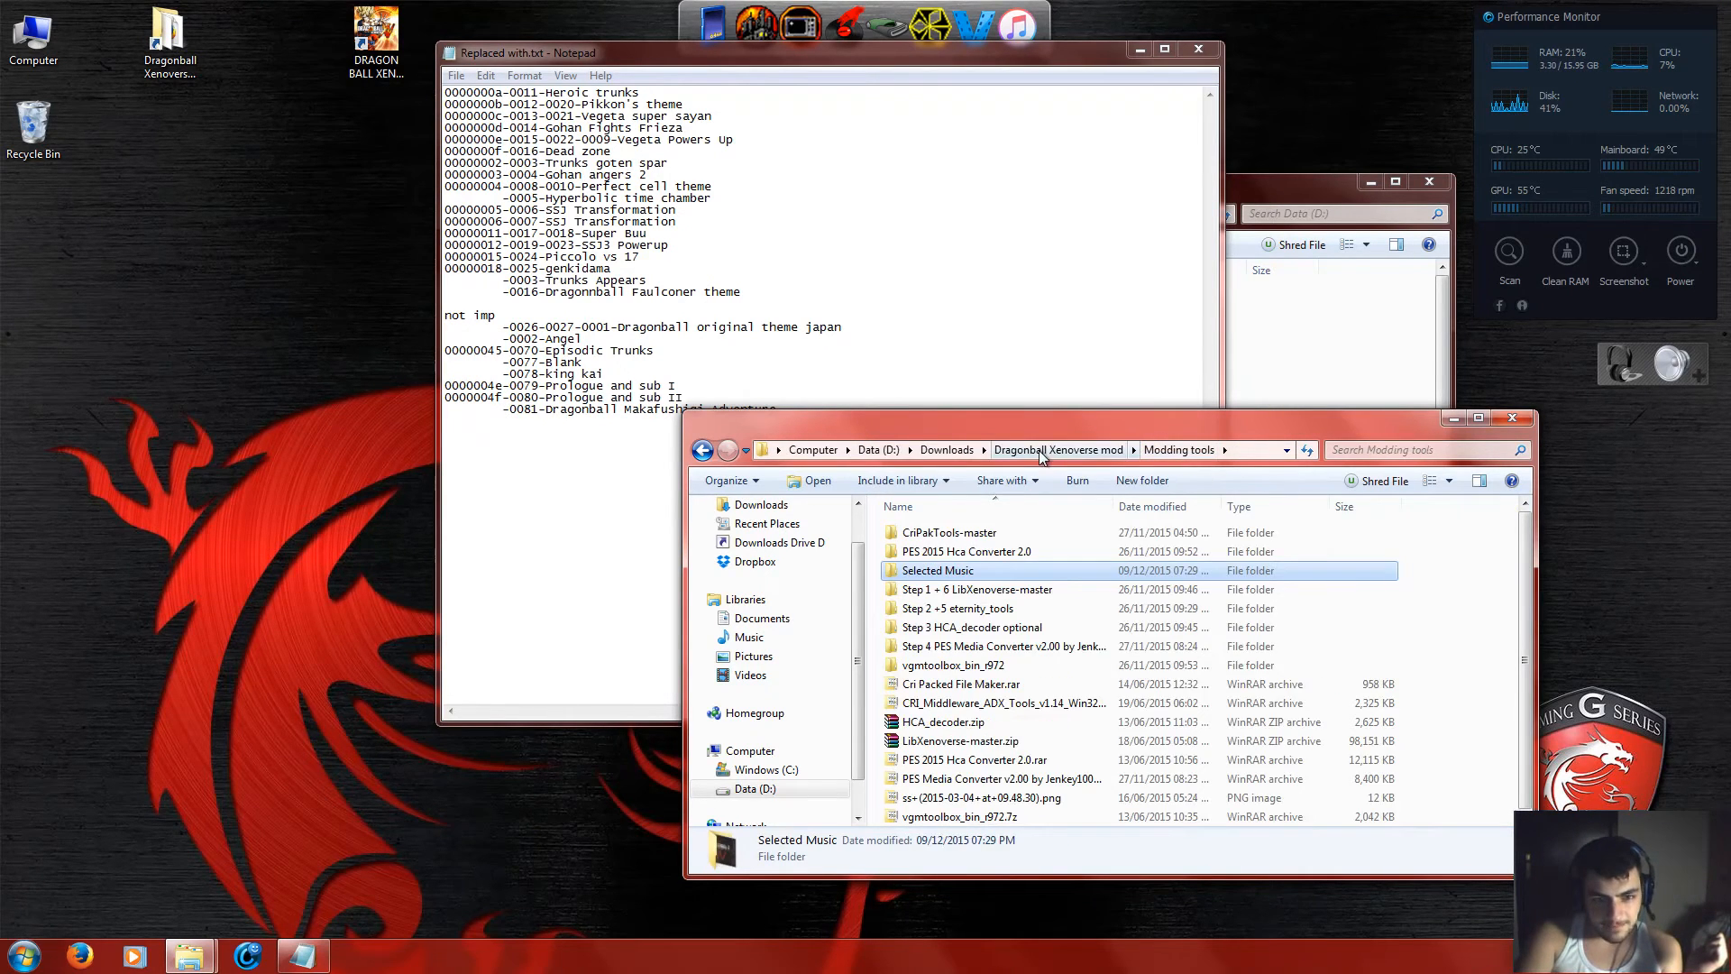
{"action": "left_click", "coordinate": [992, 650]}
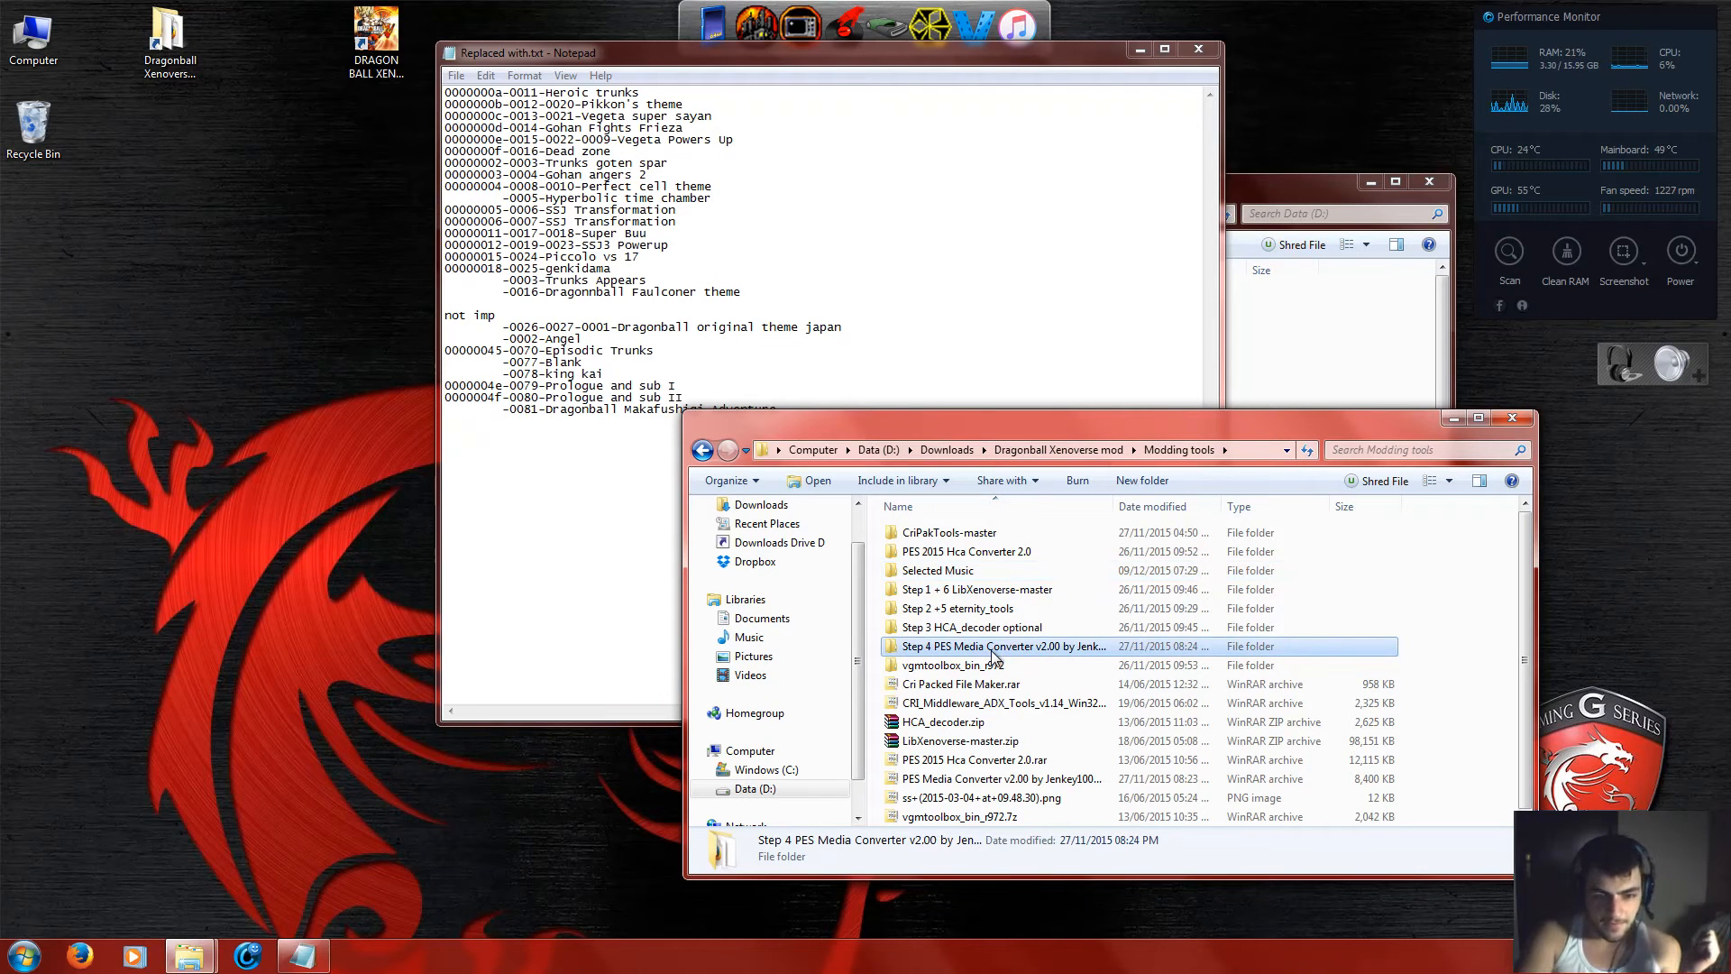
{"action": "double_click", "coordinate": [992, 651]}
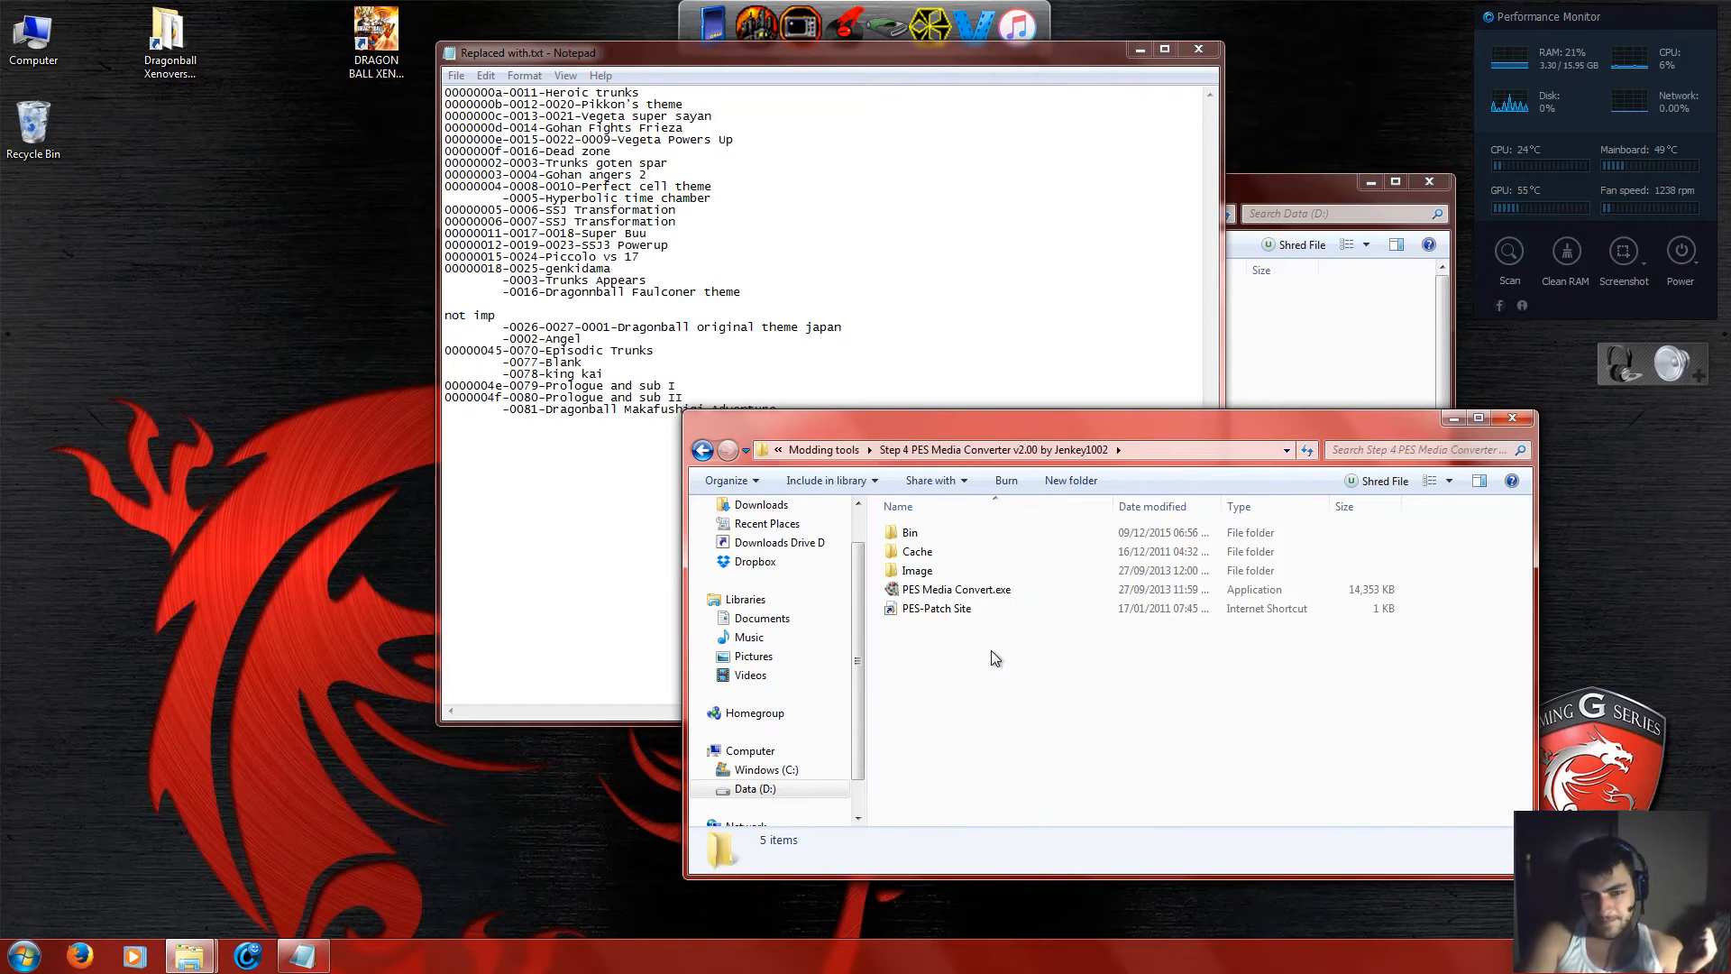
Launch PES Media Convert.exe and allow it to make changes to the computer.
{"action": "left_click", "coordinate": [996, 590]}
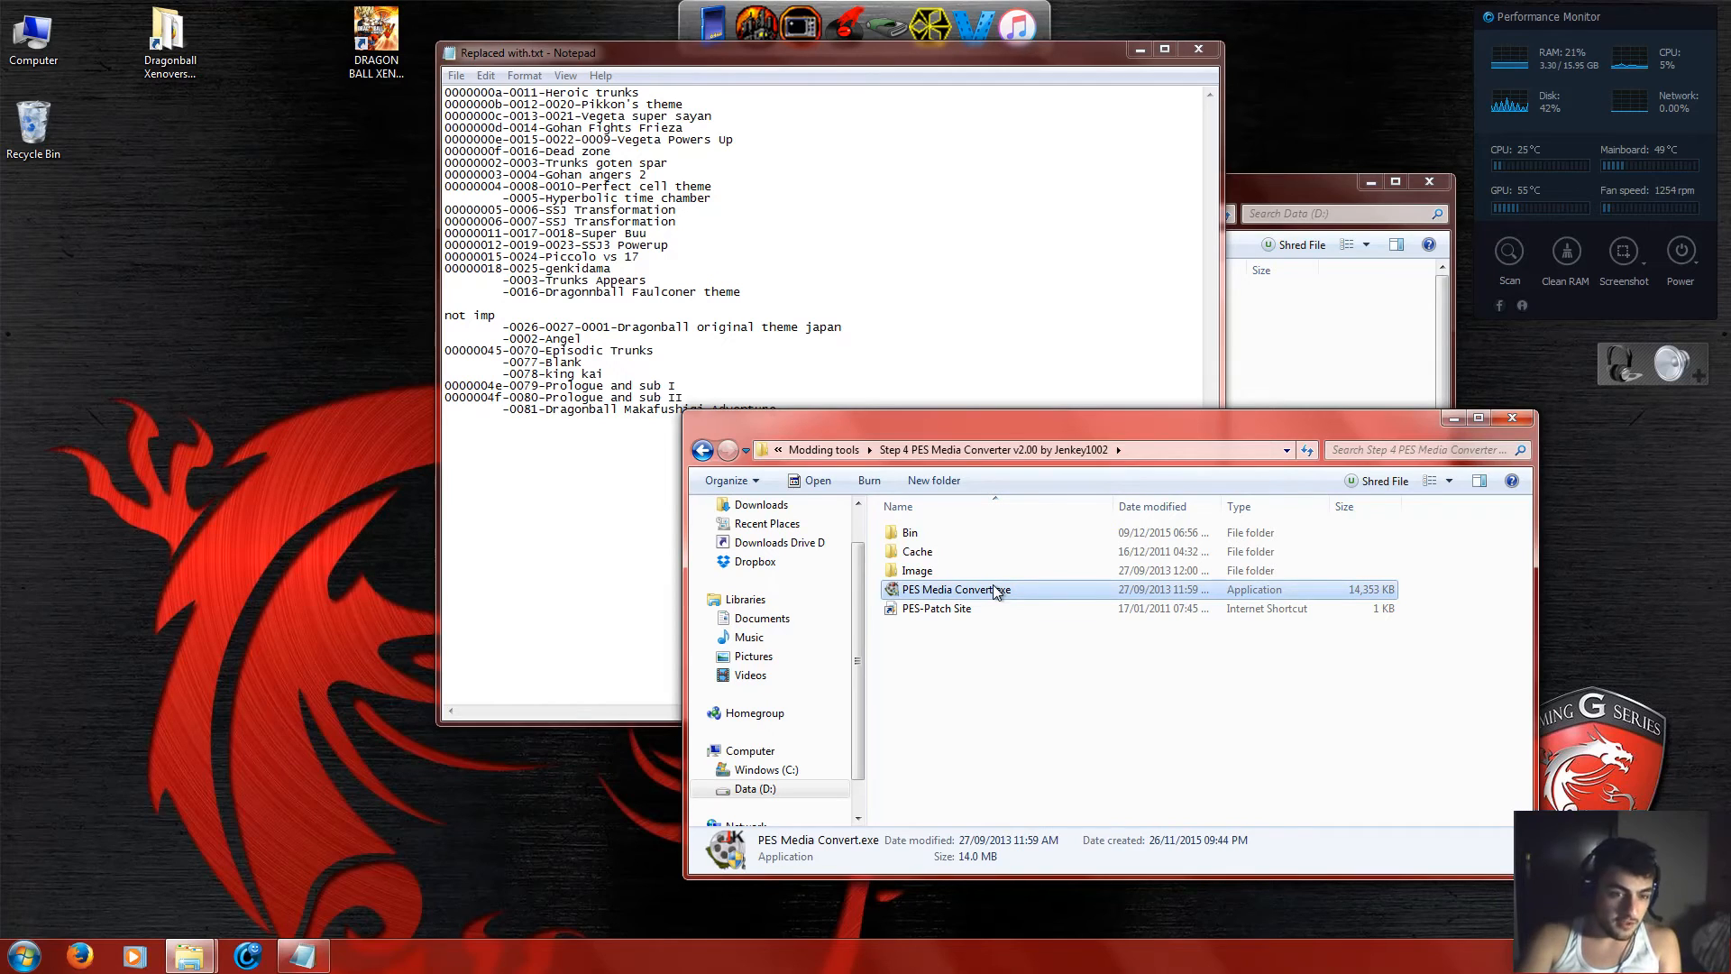
{"action": "double_click", "coordinate": [980, 587]}
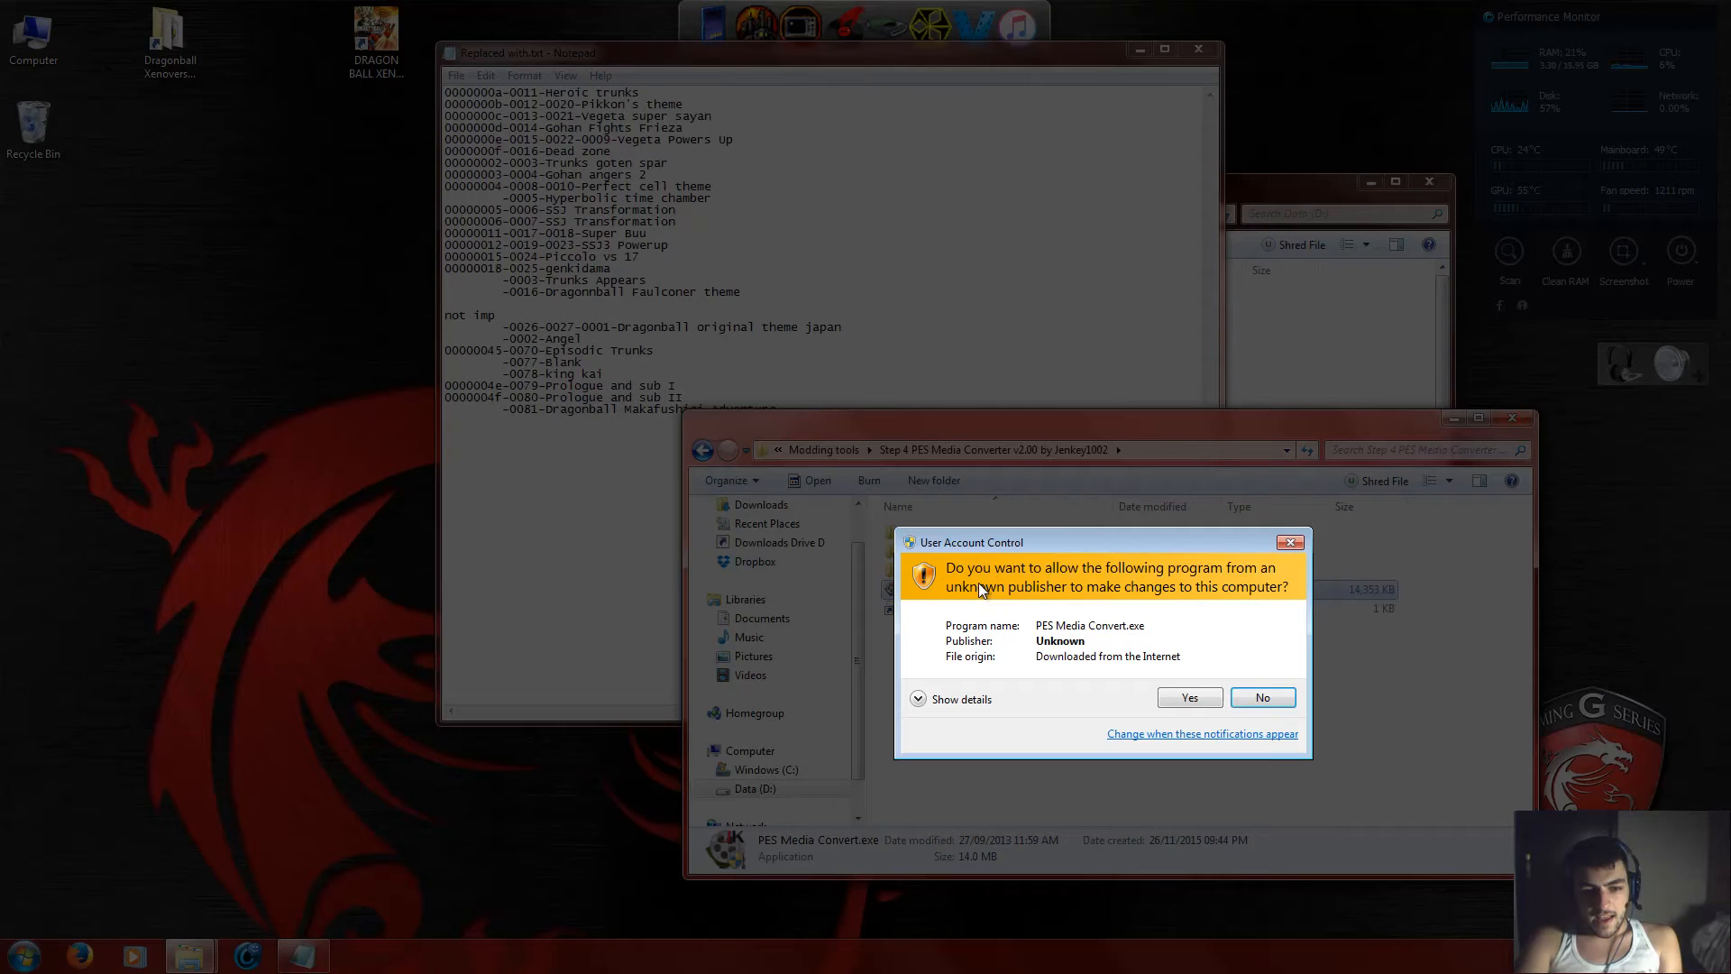
{"action": "left_click", "coordinate": [1193, 694]}
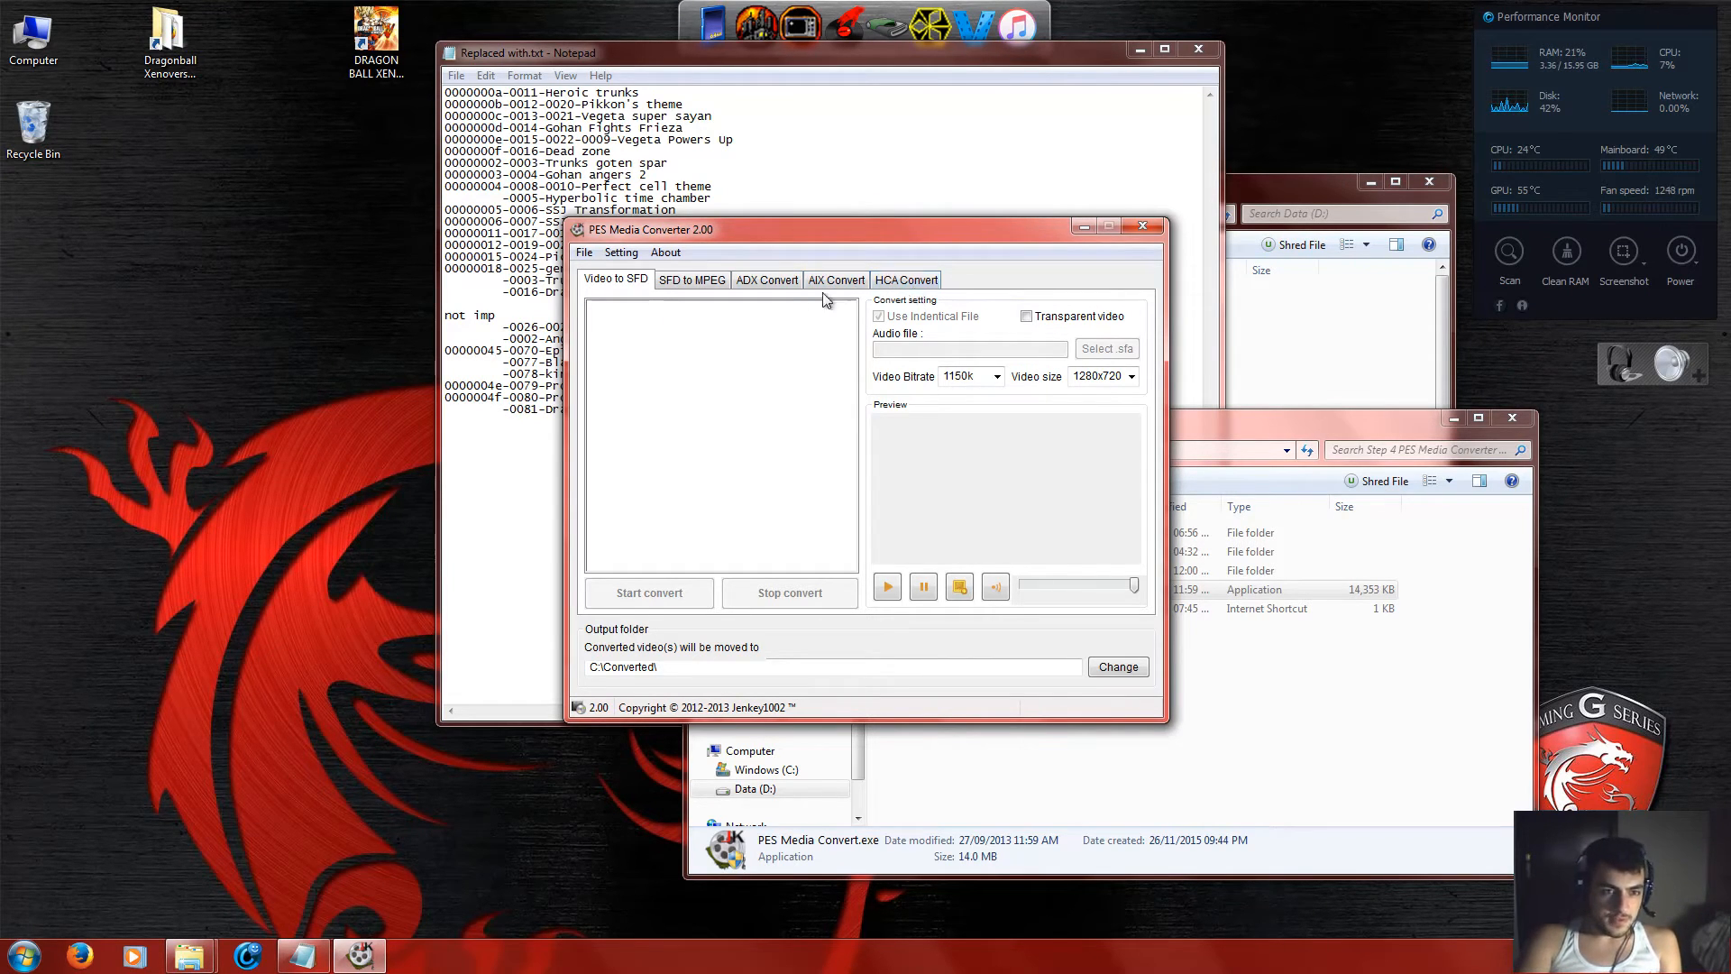
{"action": "left_click", "coordinate": [1336, 666]}
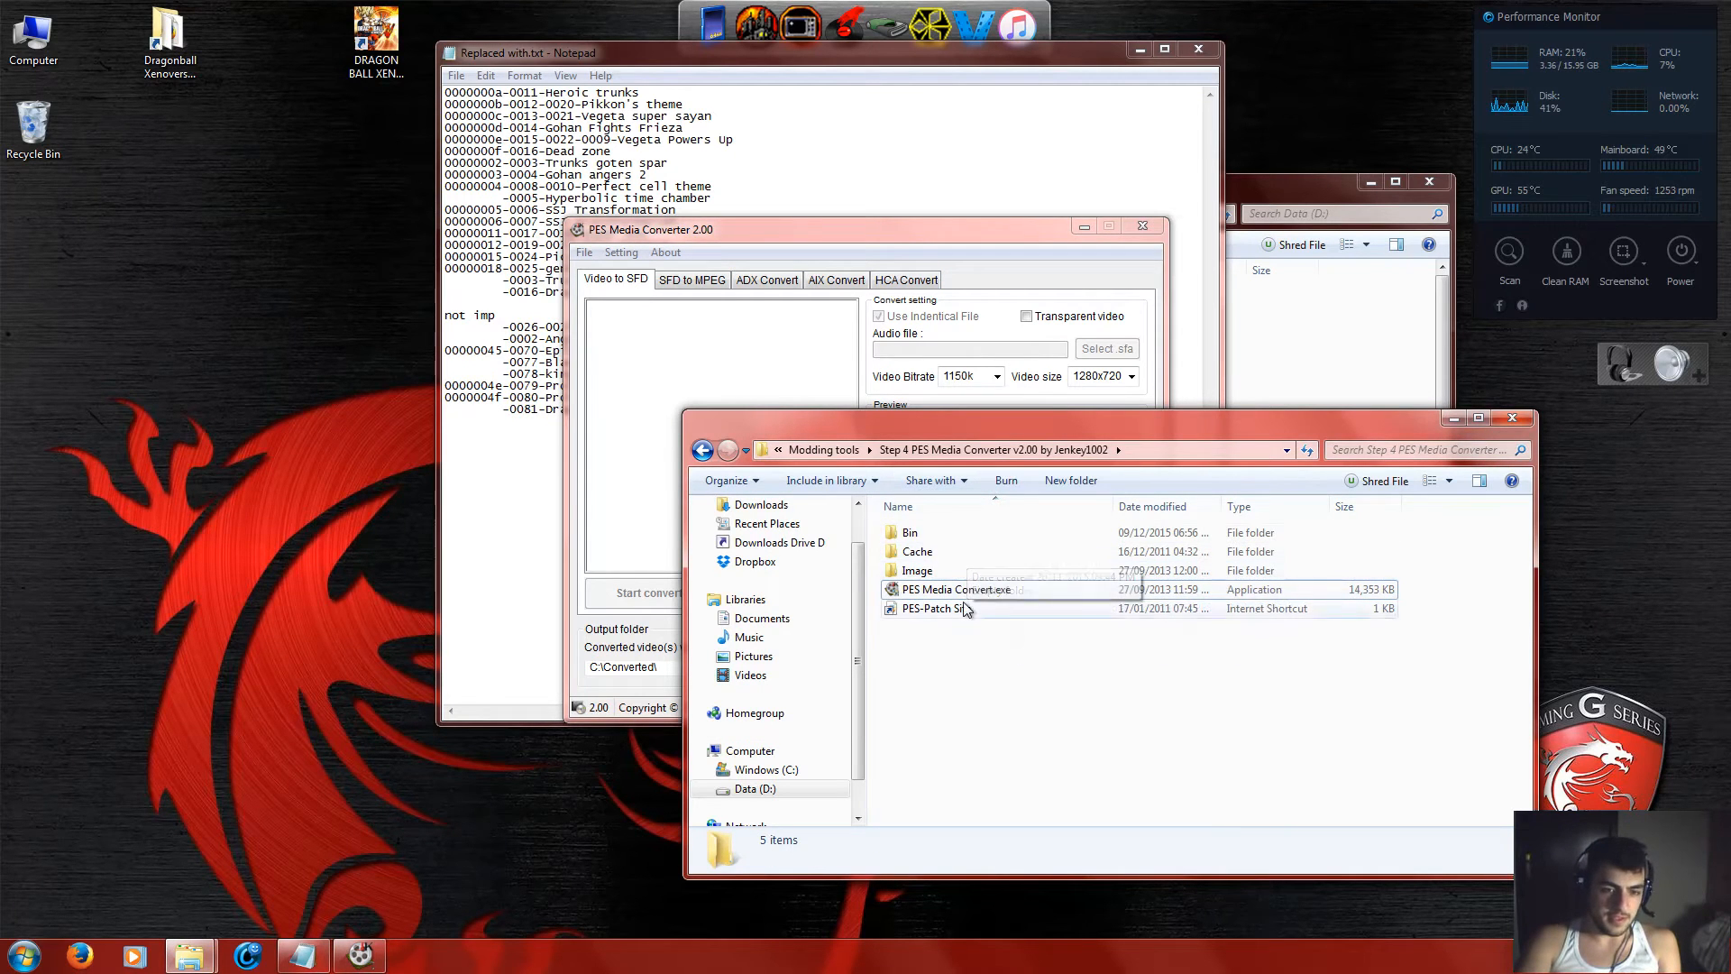
{"action": "left_click", "coordinate": [912, 236]}
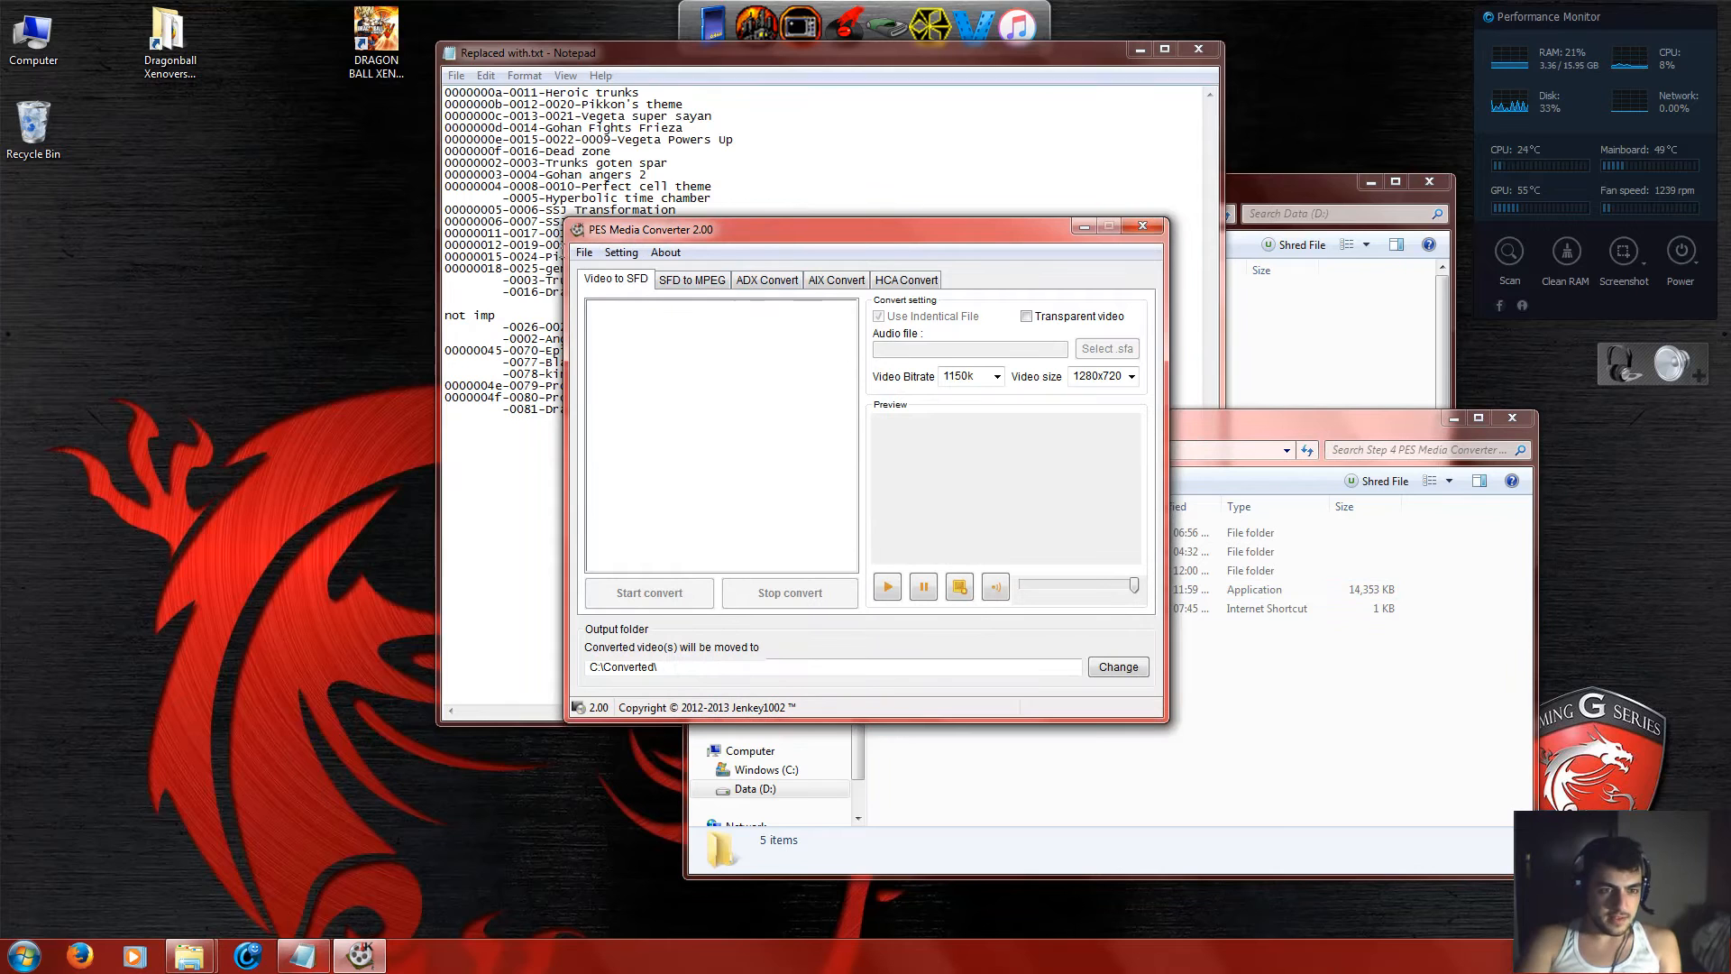
Configure the converter for HCA conversion with a sample rate of 44100.
{"action": "left_click", "coordinate": [902, 285]}
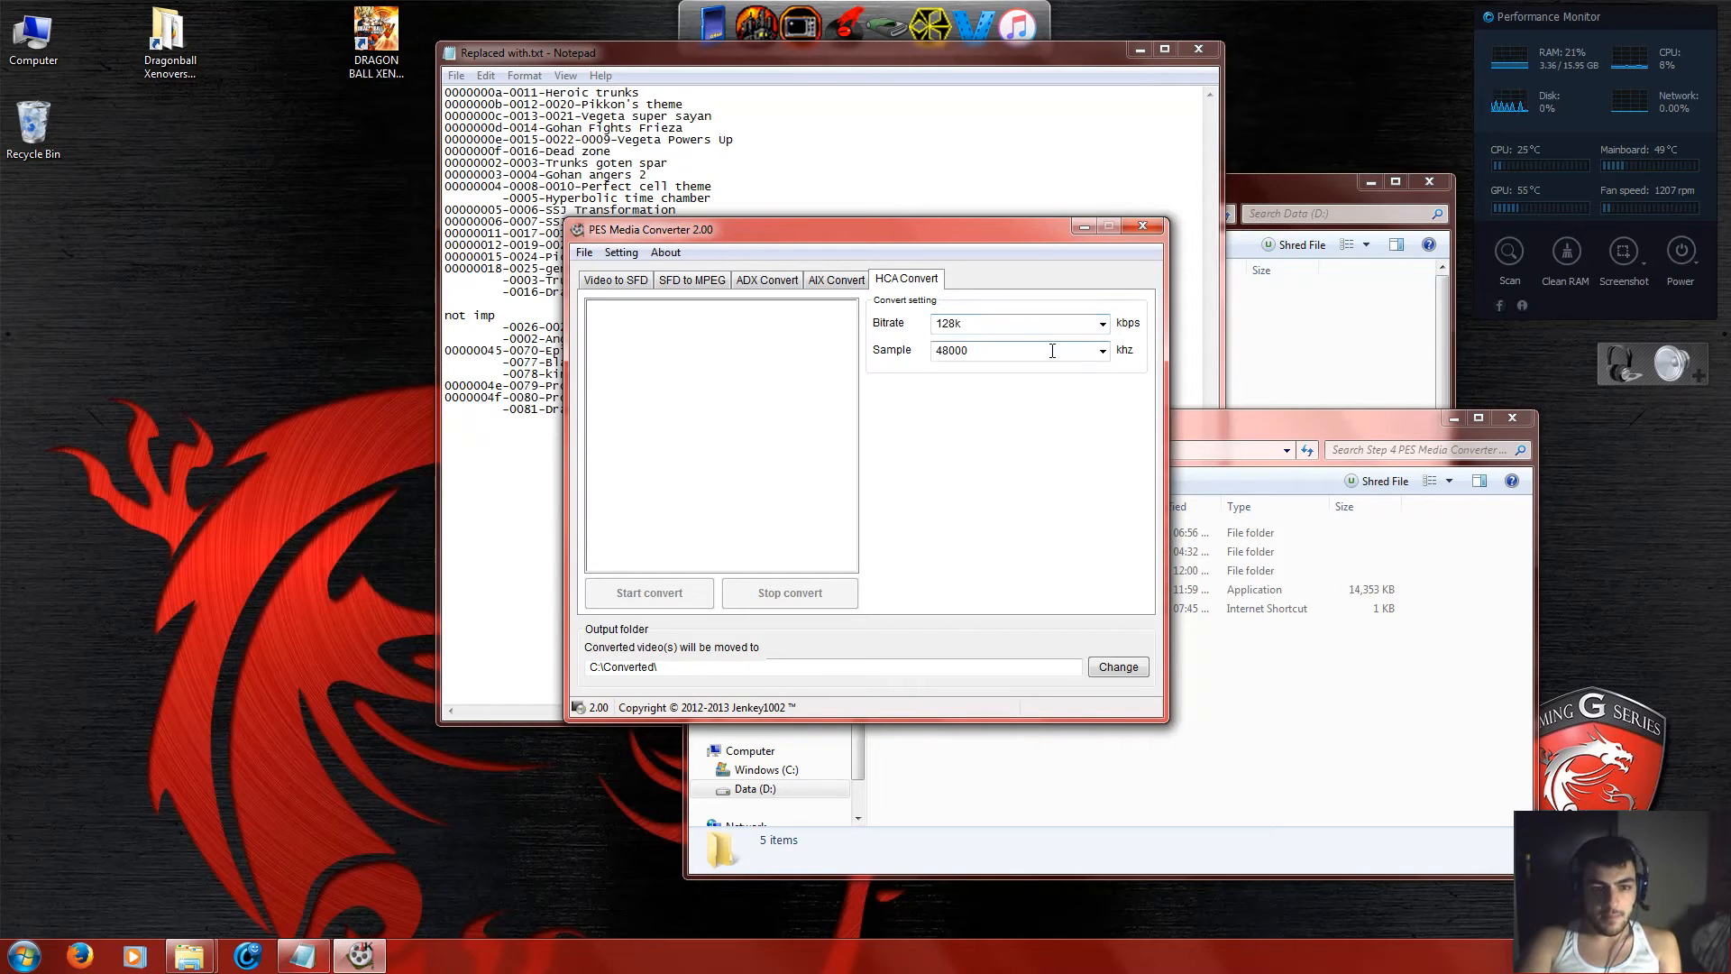
{"action": "left_click", "coordinate": [1103, 351]}
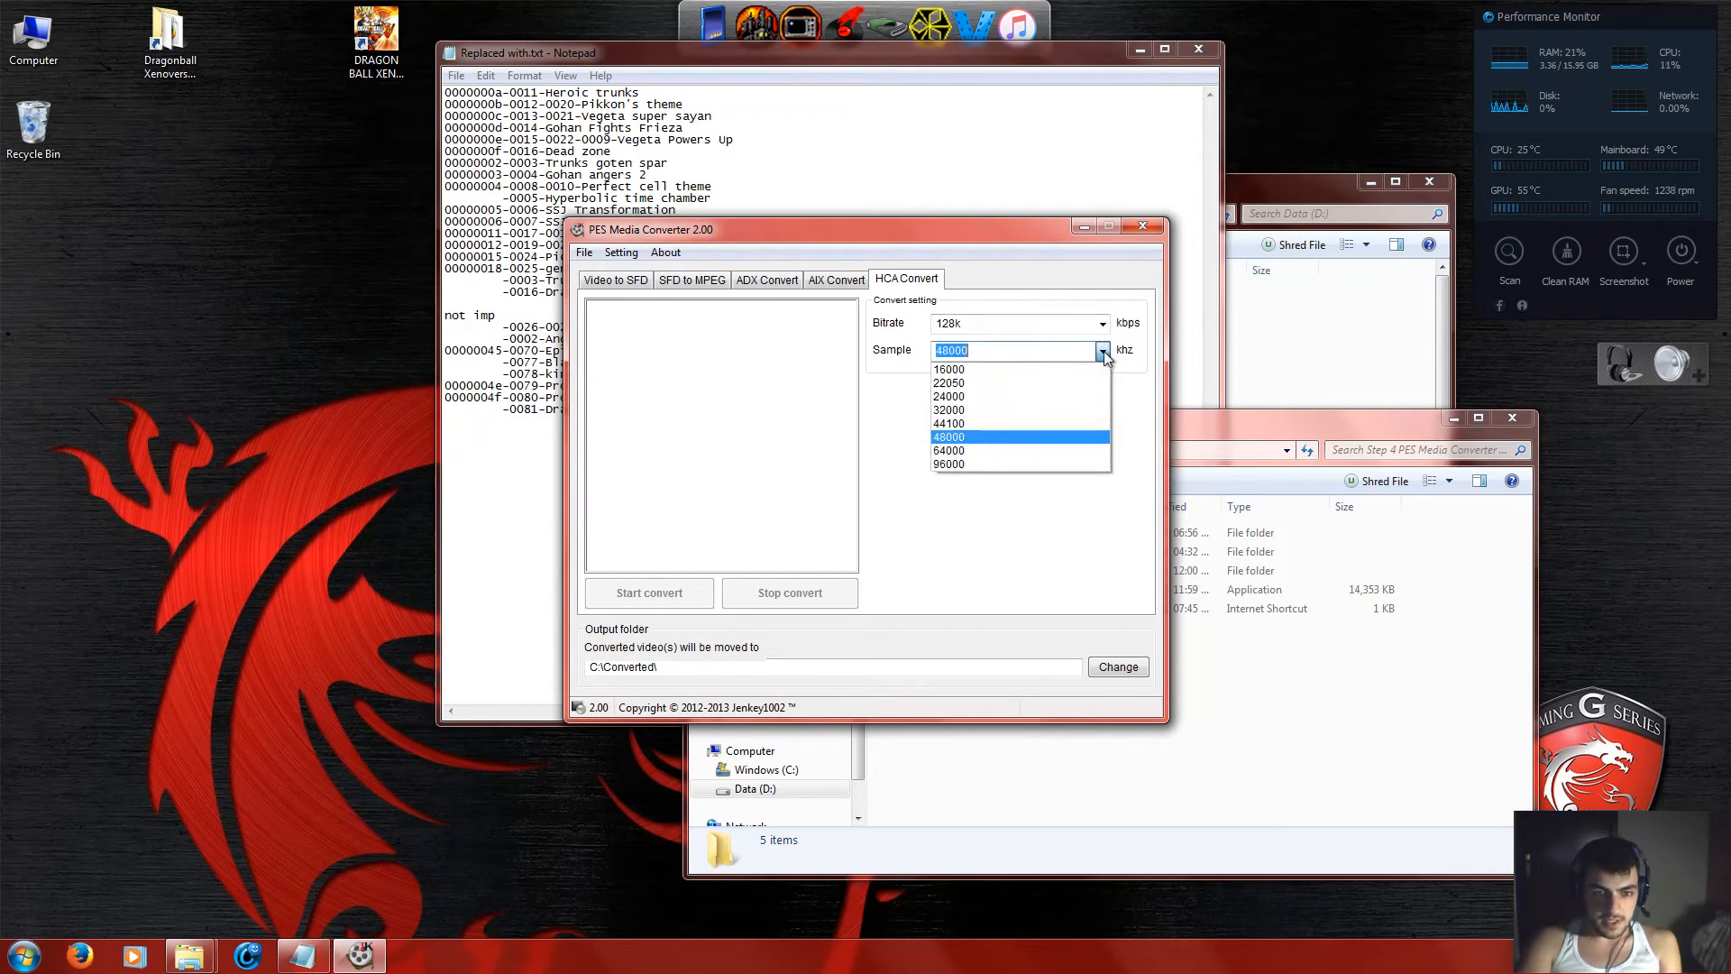
{"action": "left_click", "coordinate": [963, 424]}
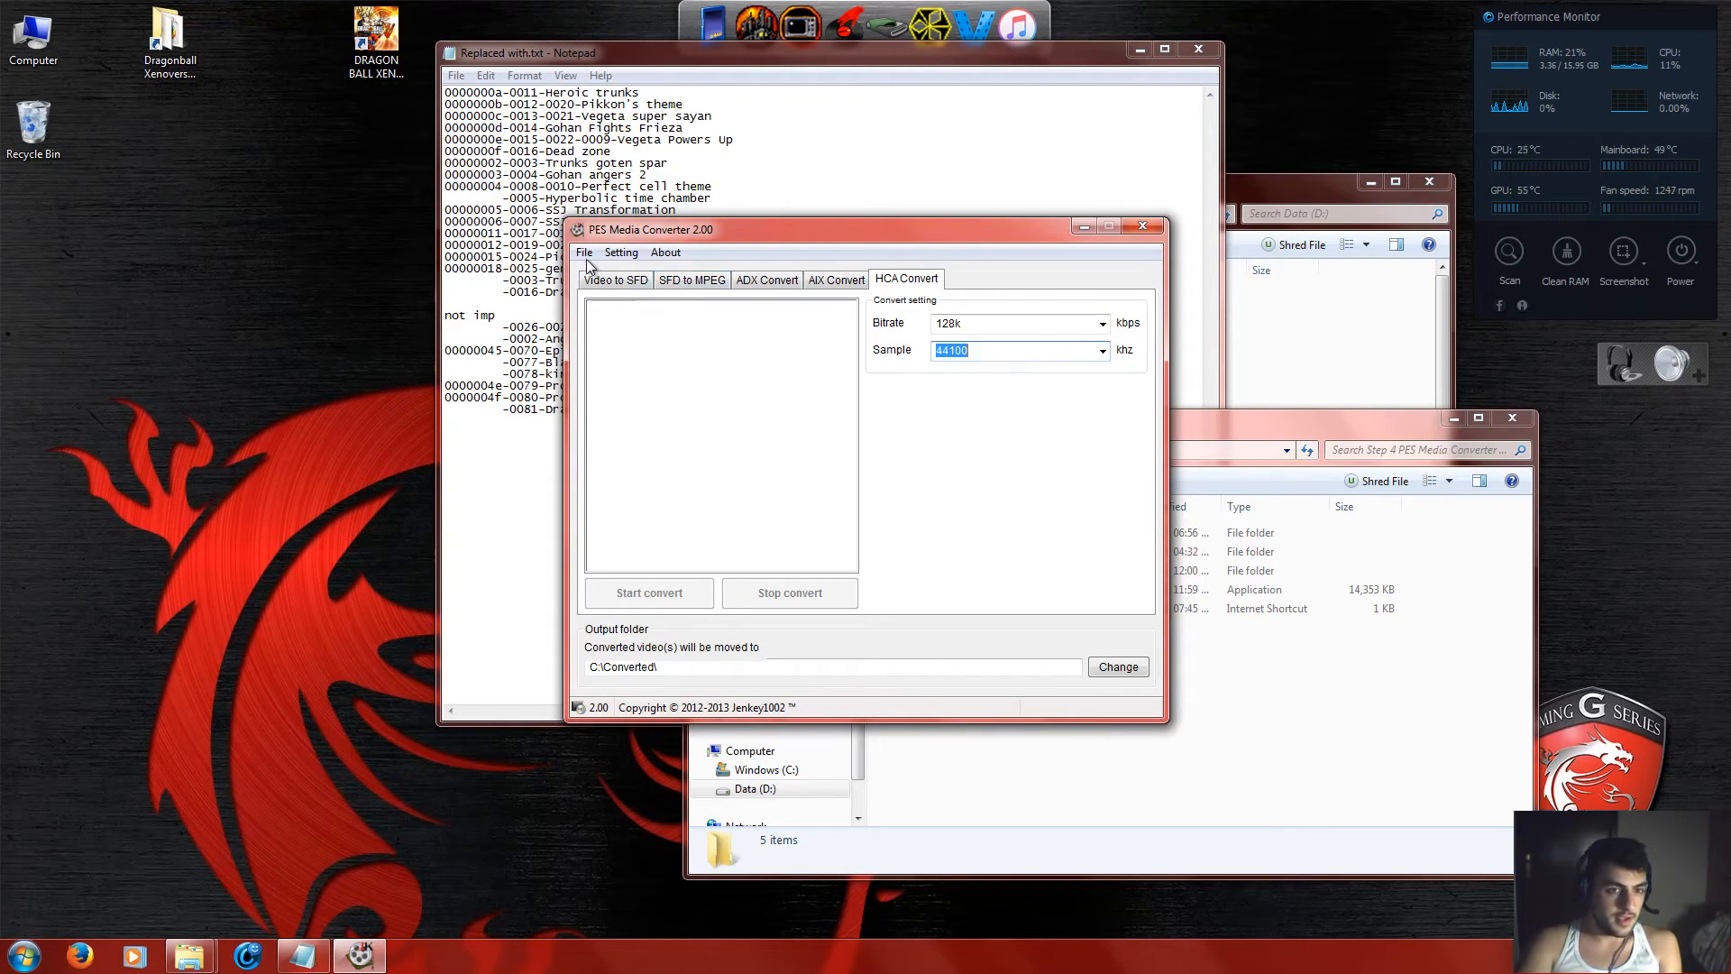
{"action": "left_click", "coordinate": [650, 319]}
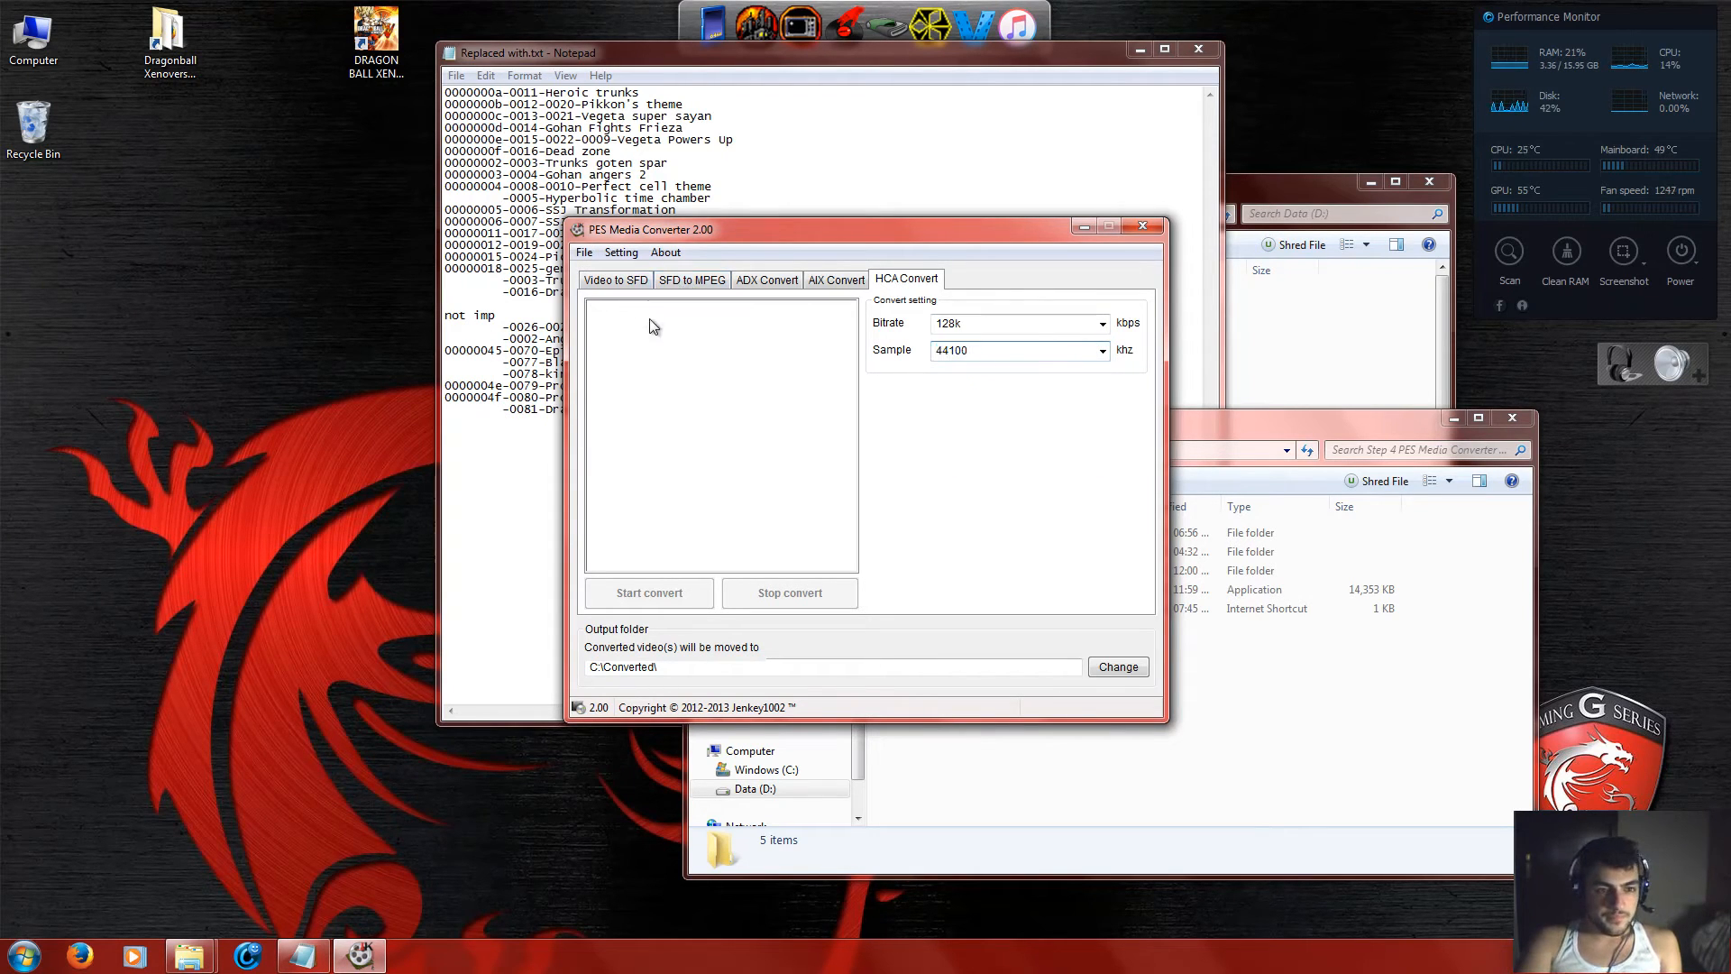
Start adding media files and go up from the Selected Music folder to the computer's list of drives.
{"action": "left_click", "coordinate": [584, 253]}
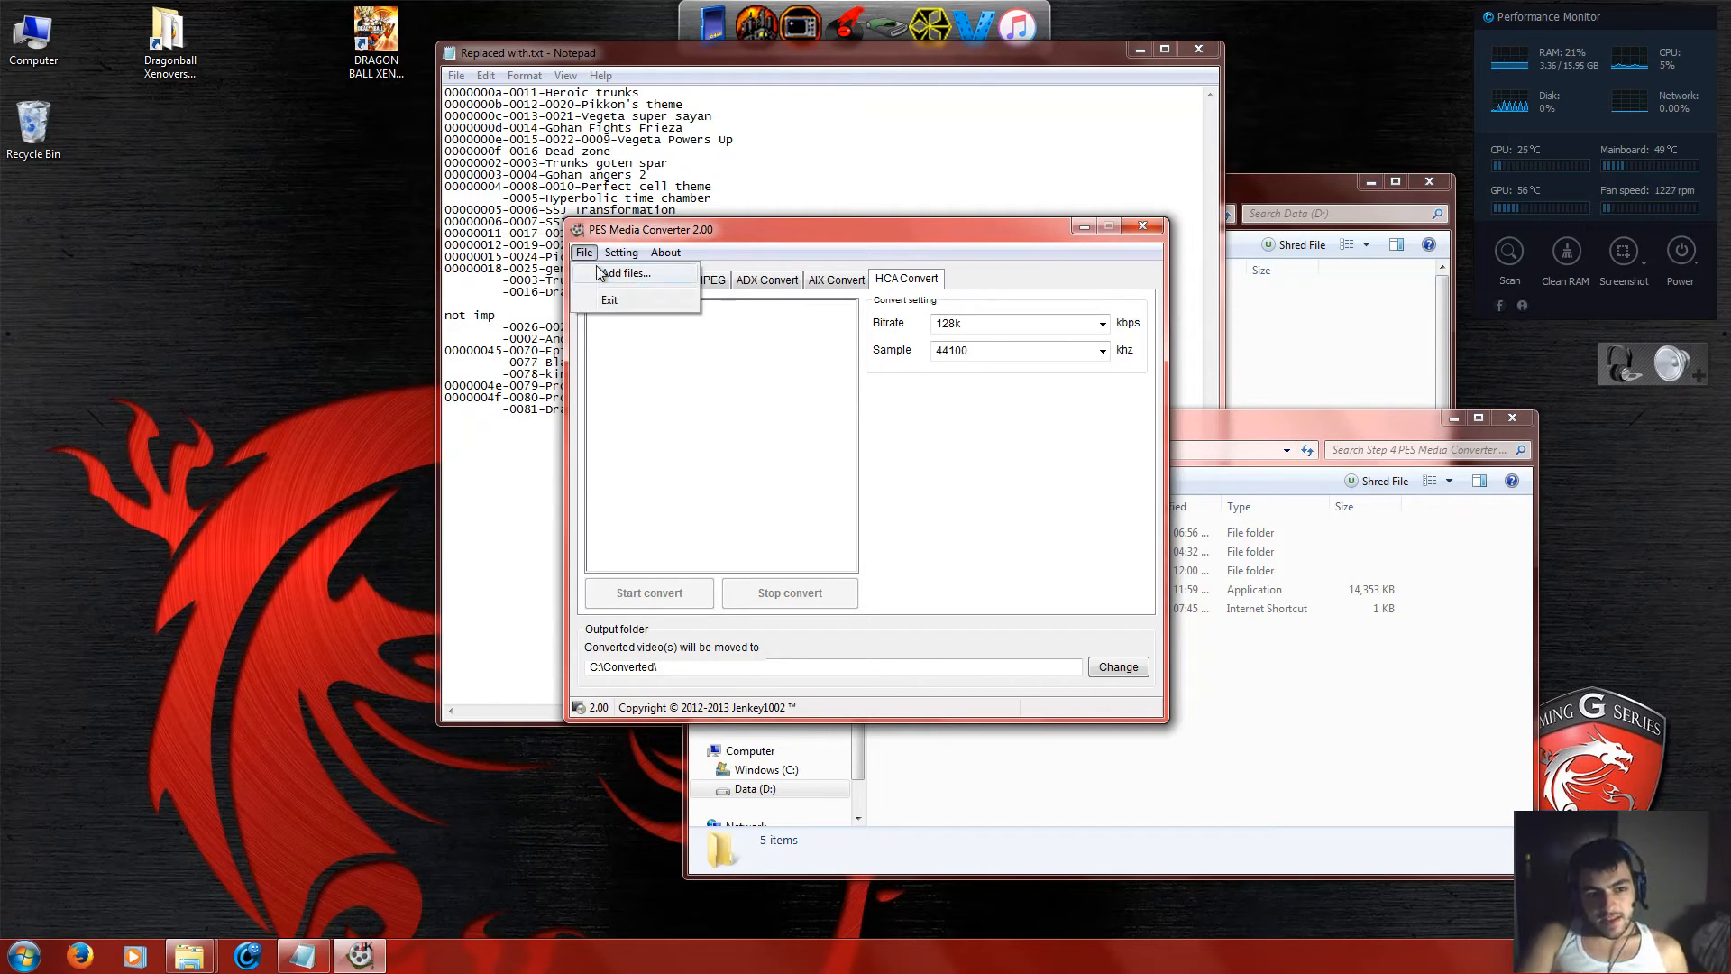
{"action": "left_click", "coordinate": [596, 273]}
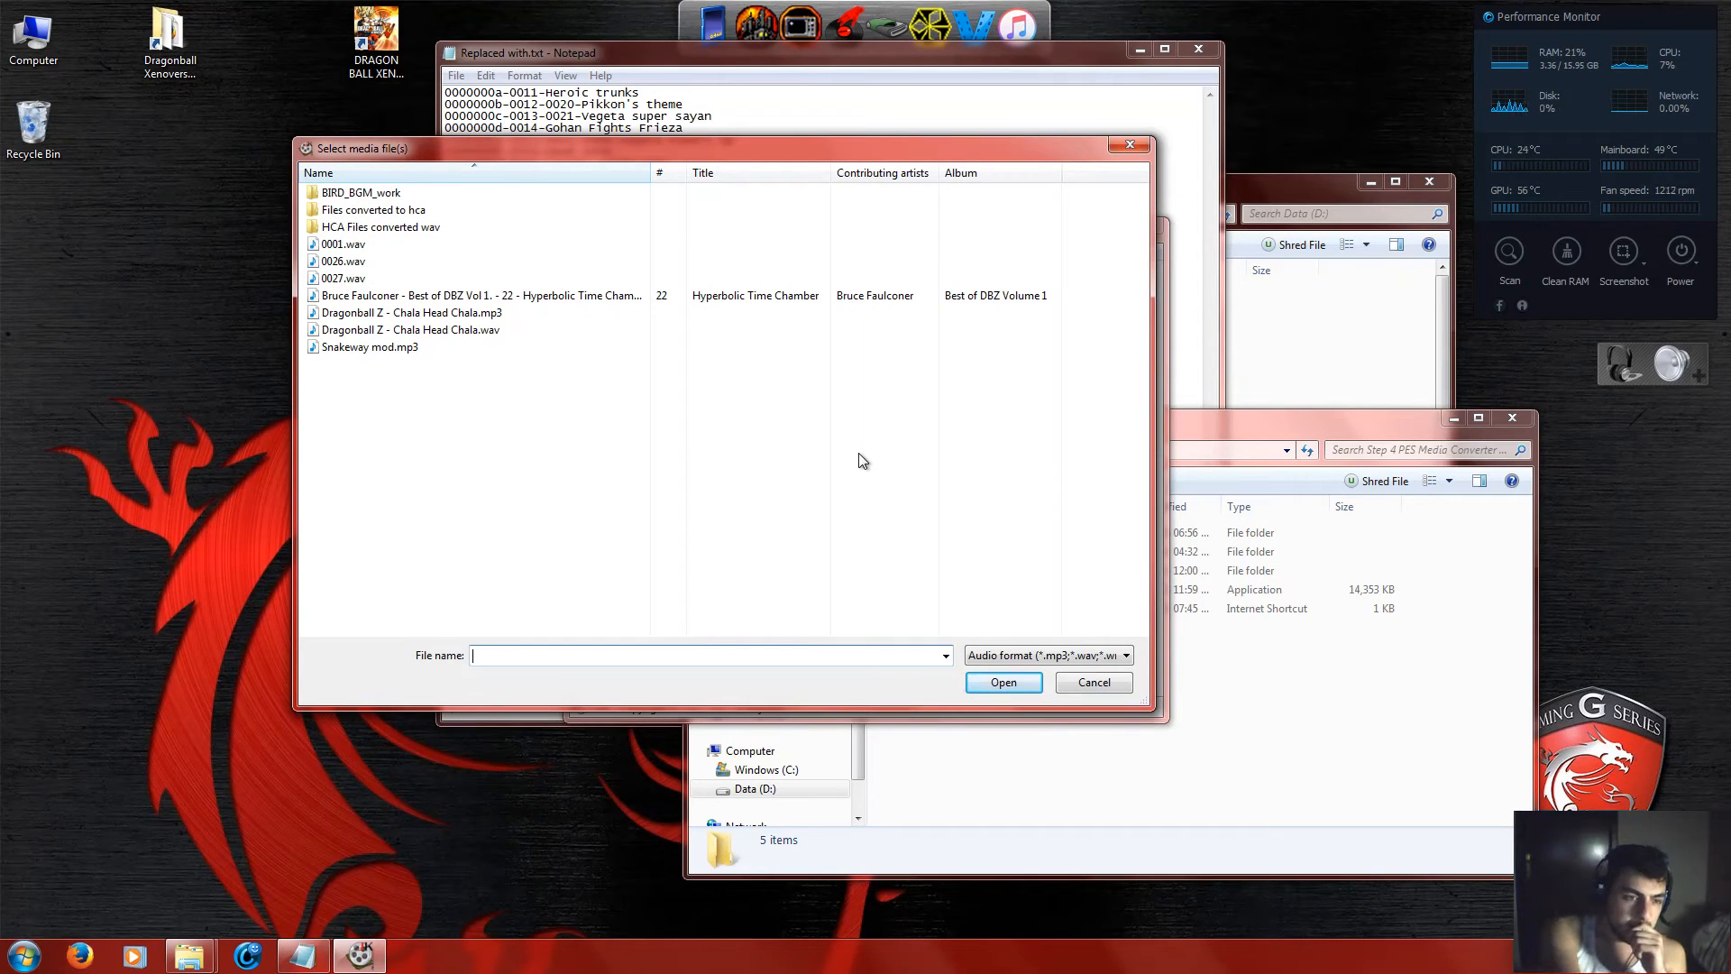
{"action": "left_click", "coordinate": [884, 496]}
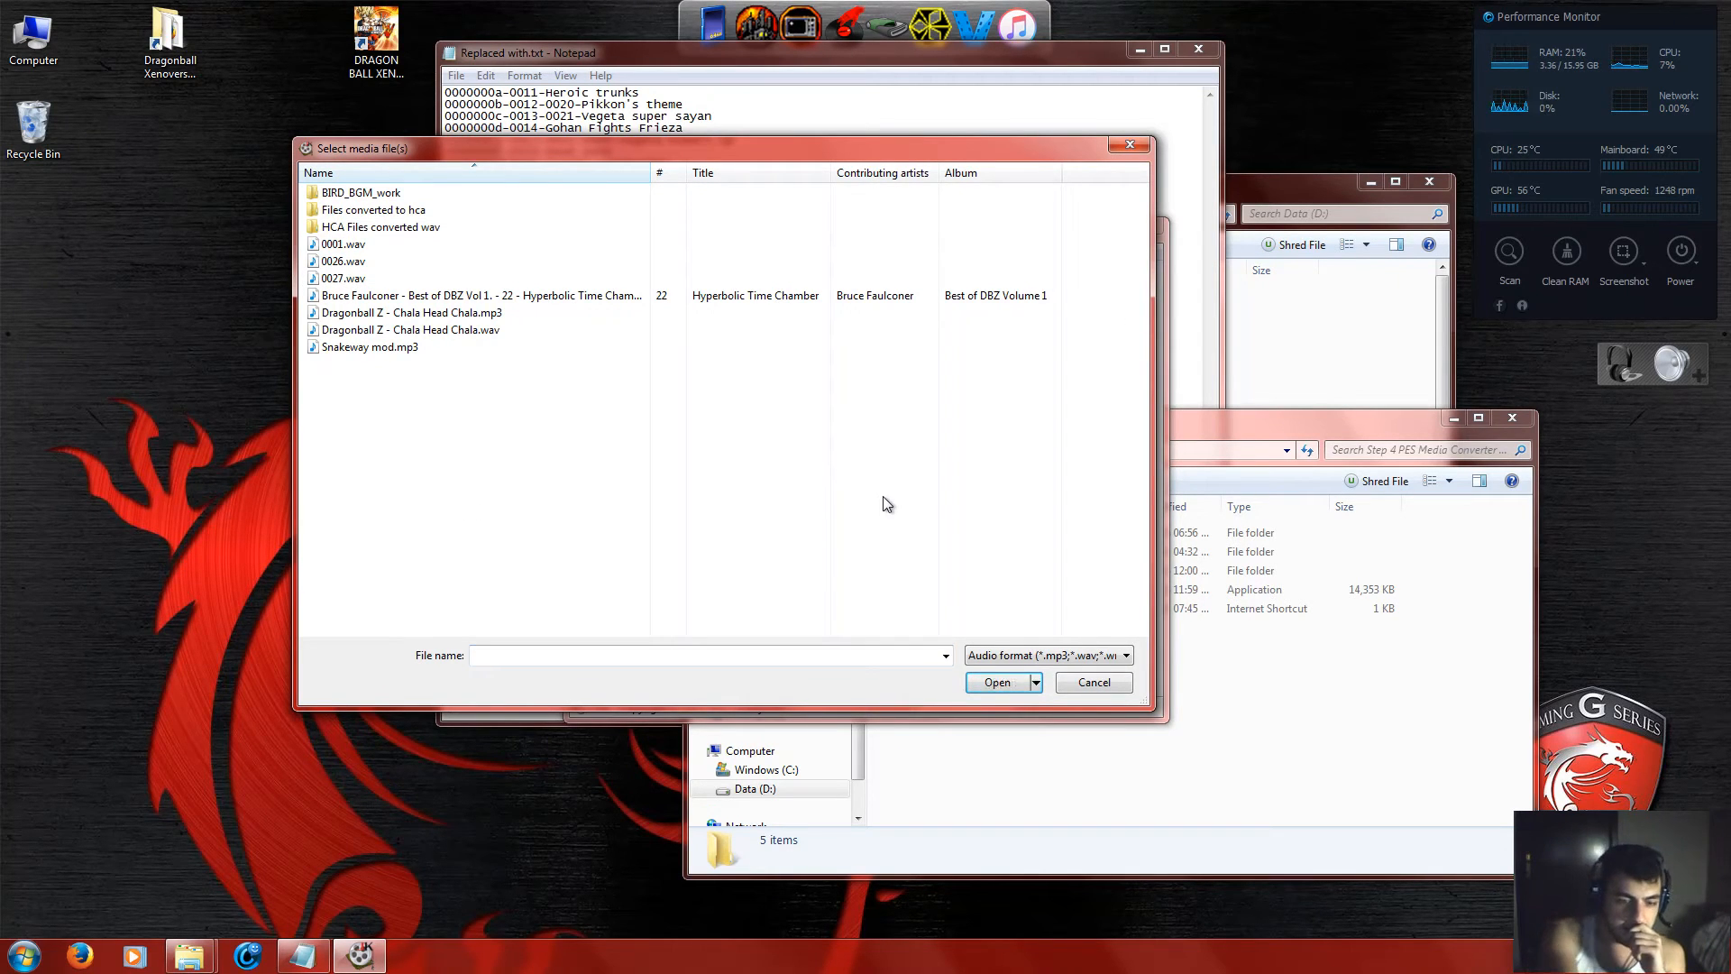
{"action": "key", "text": "BackSpace"}
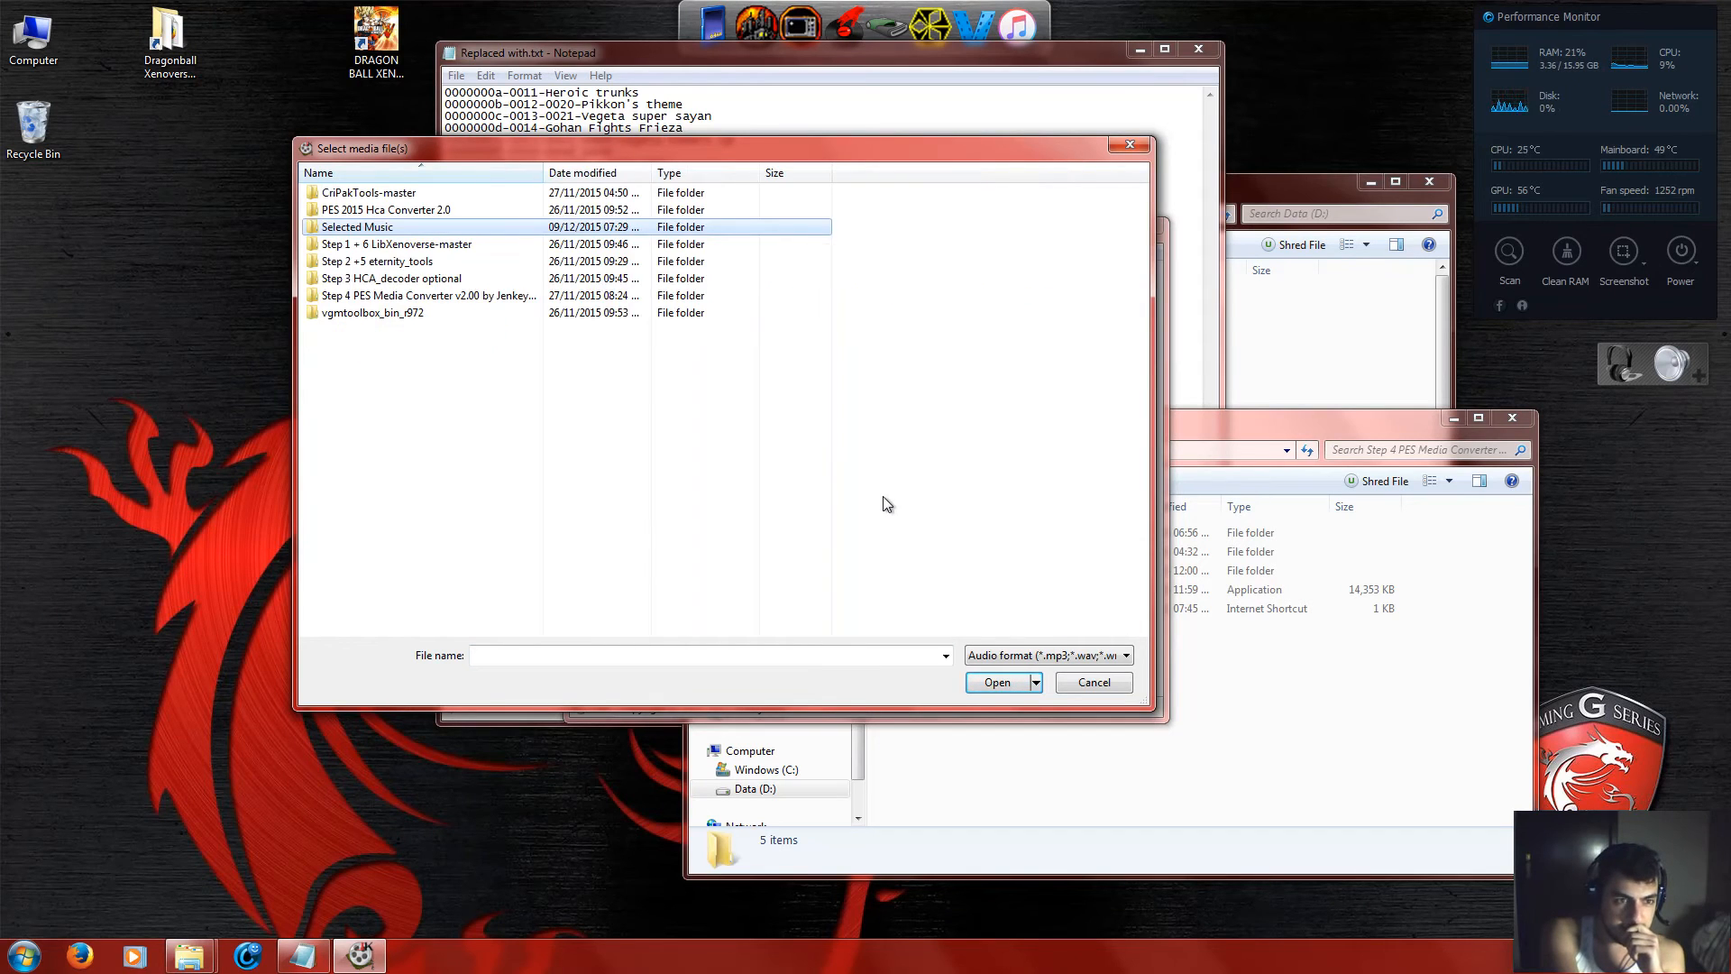
{"action": "key", "text": "BackSpace"}
{"action": "key", "text": "BackSpace"}
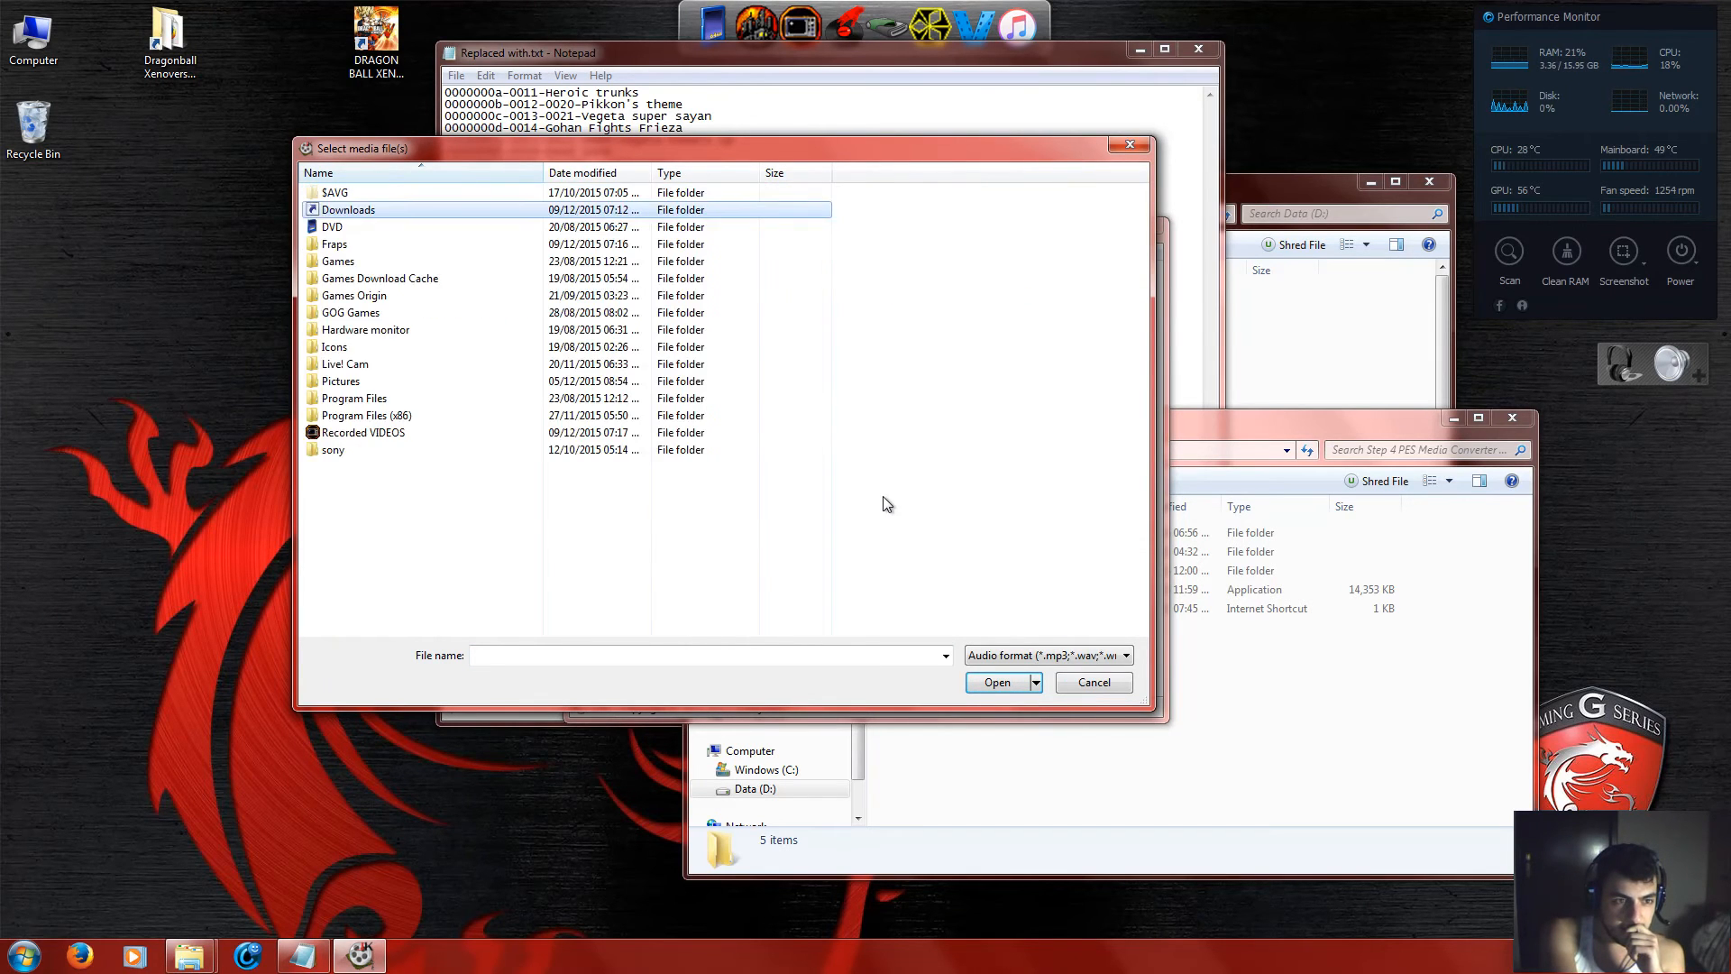
{"action": "key", "text": "BackSpace"}
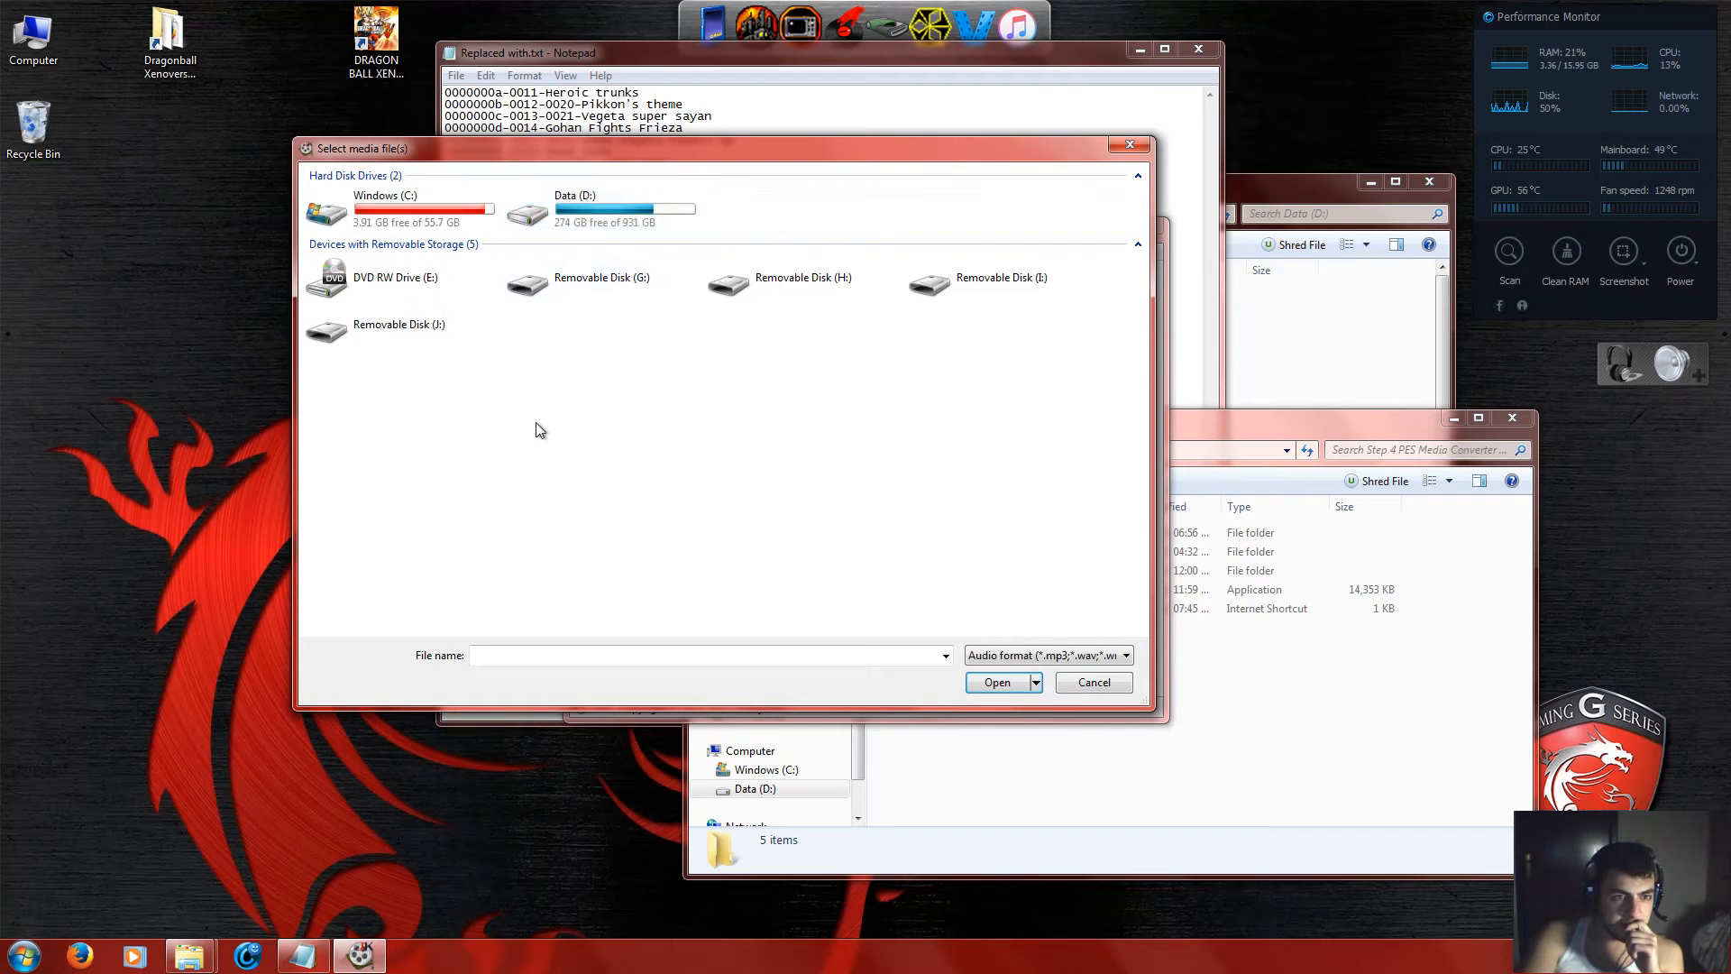
Browse from Data (D:) through Downloads, Dragonball Xenoverse mod and Modding tools to Selected Music, and add 0001.wav to the conversion list.
{"action": "double_click", "coordinate": [607, 228]}
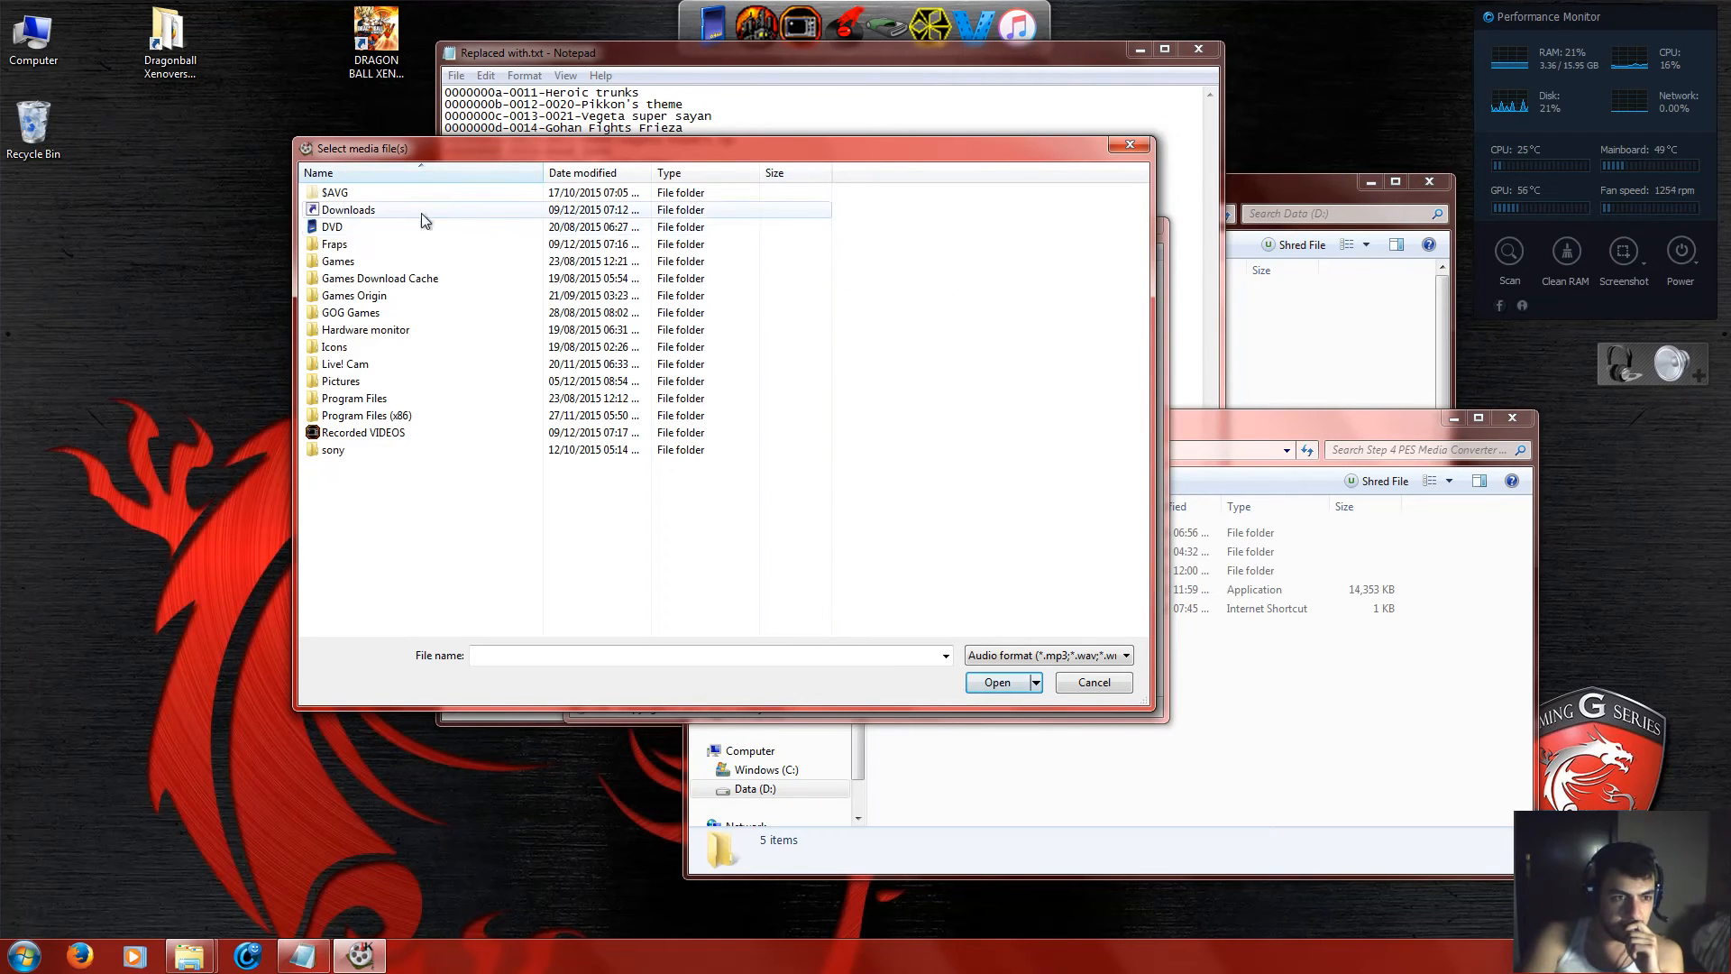
{"action": "double_click", "coordinate": [354, 209]}
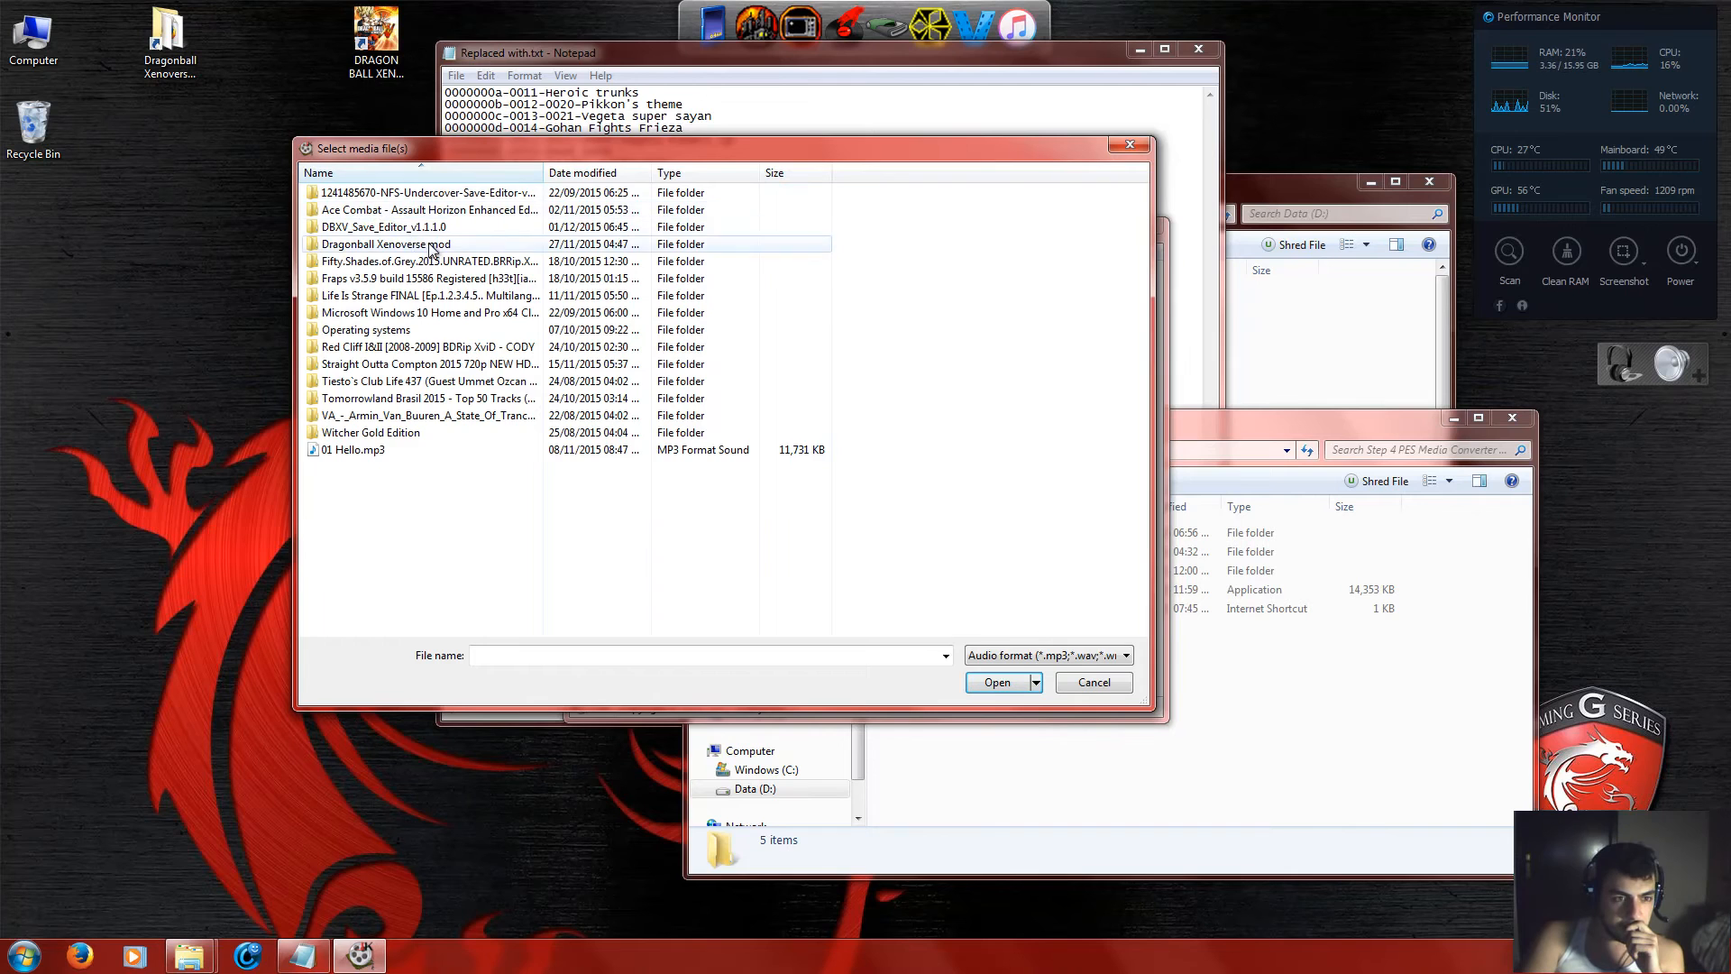
{"action": "double_click", "coordinate": [423, 245]}
{"action": "double_click", "coordinate": [394, 193]}
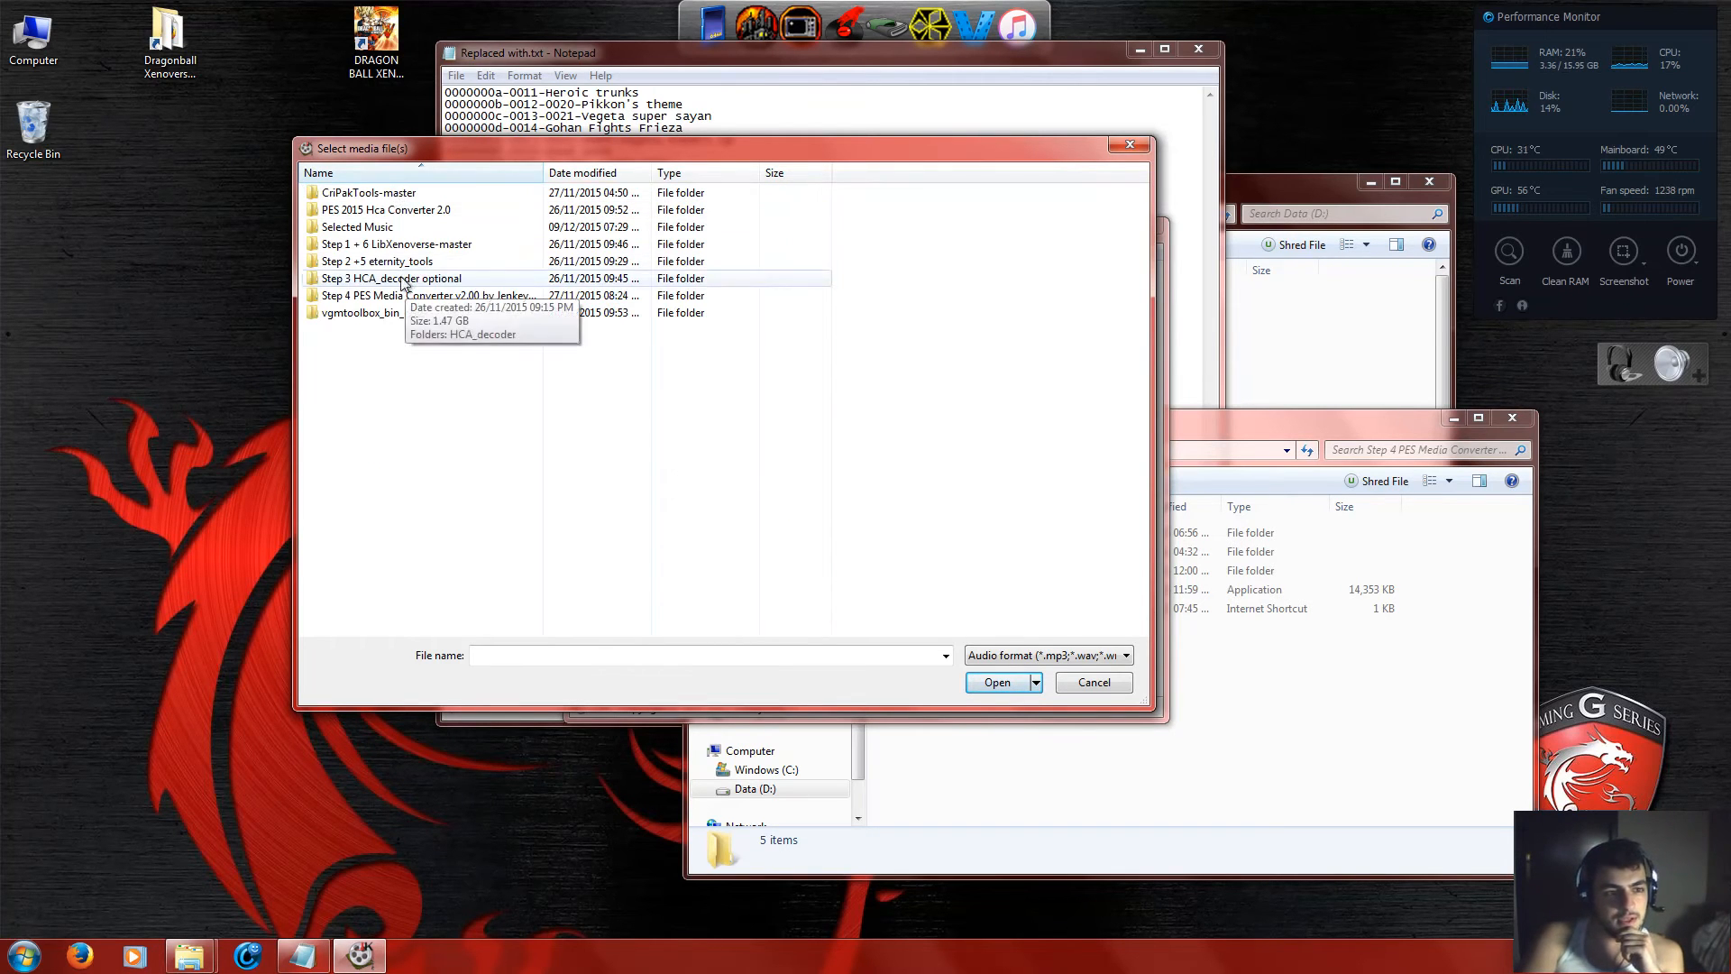
{"action": "double_click", "coordinate": [388, 228]}
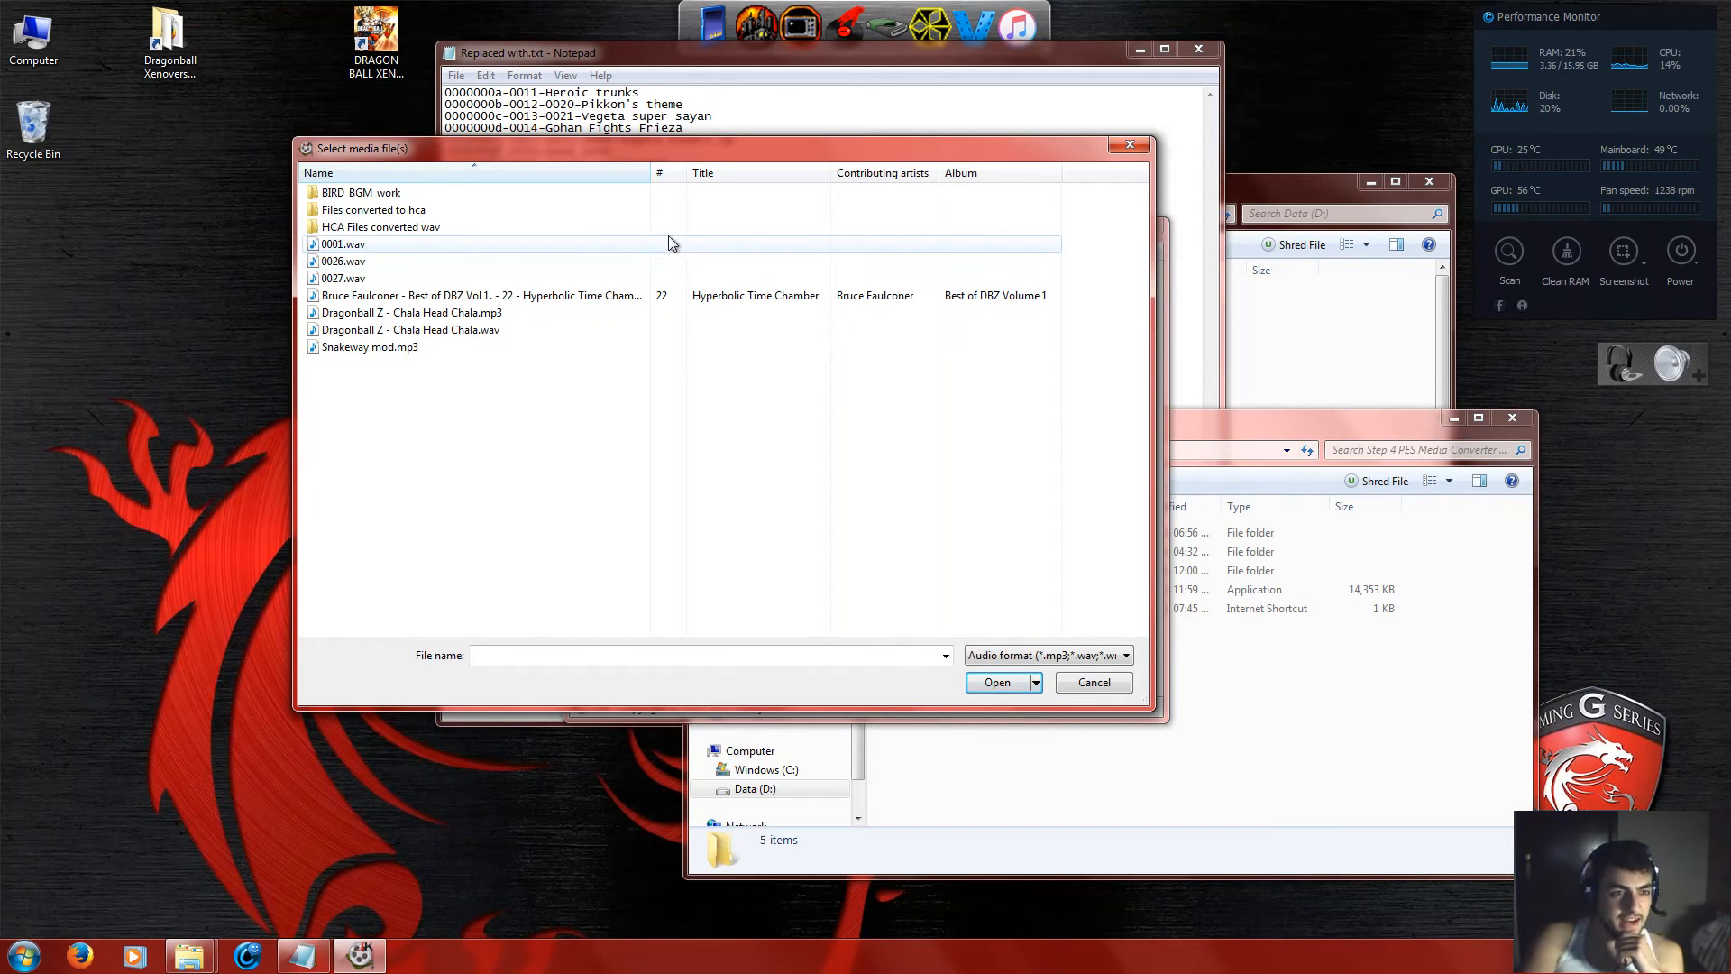
{"action": "left_click", "coordinate": [396, 245]}
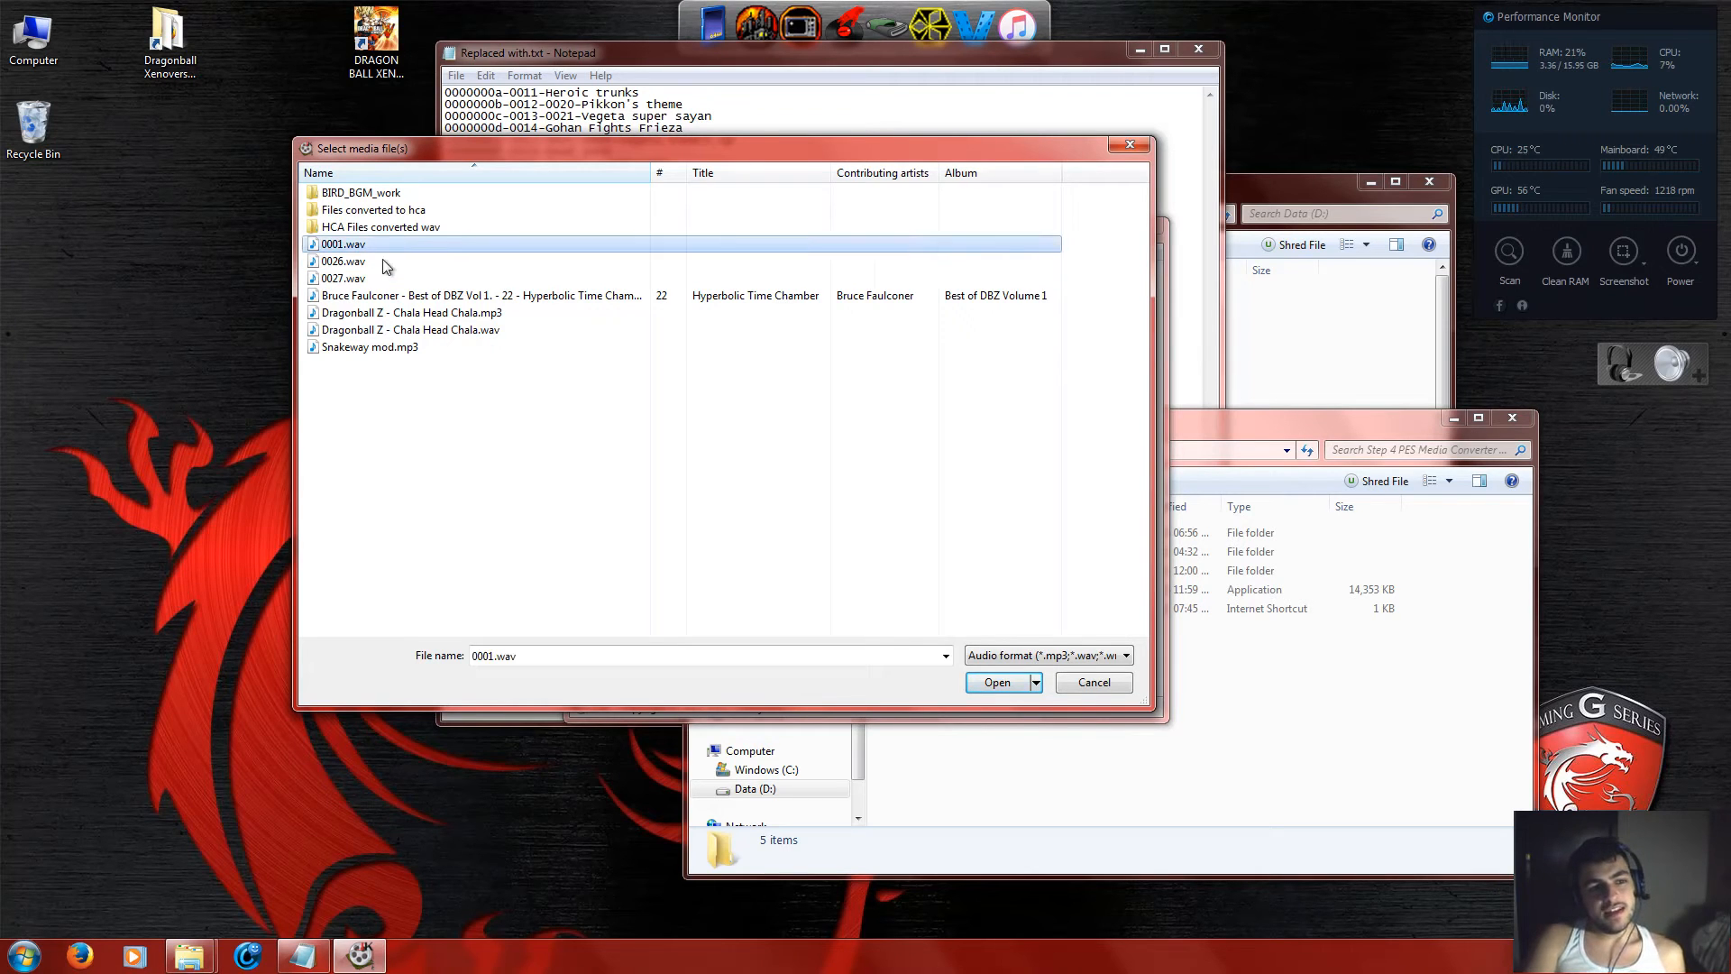
{"action": "left_click", "coordinate": [992, 683]}
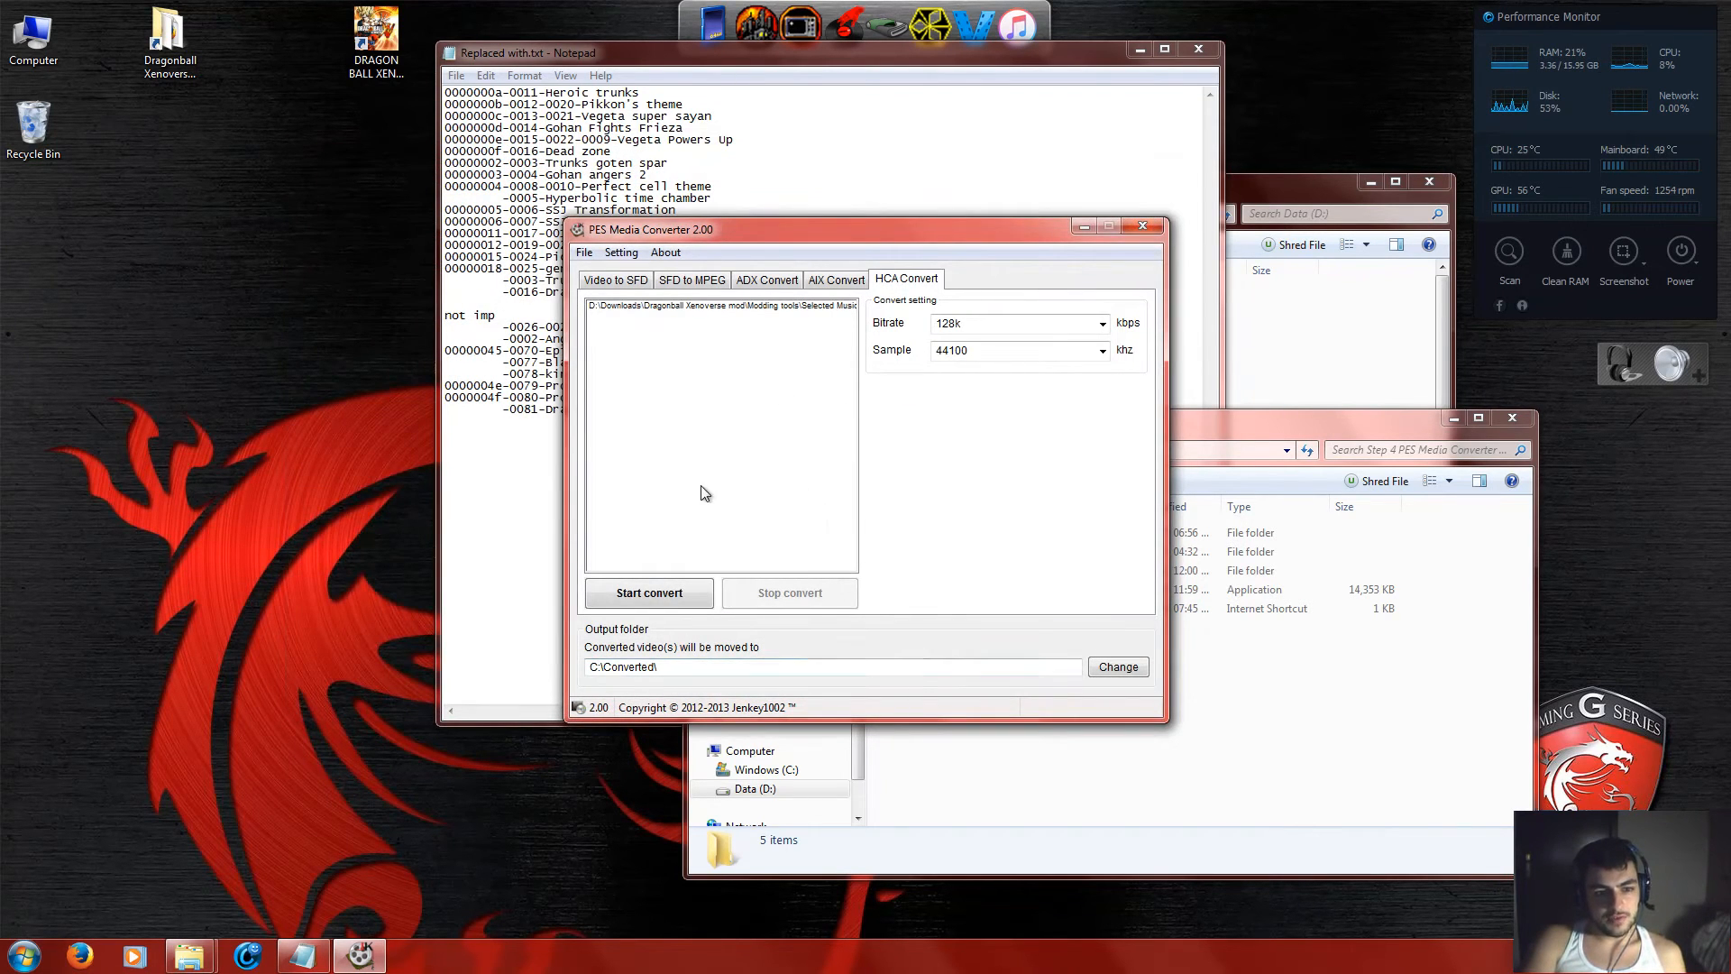
Add 0026.wav and 0027.wav to the conversion list and convert the listed files to HCA.
{"action": "left_click", "coordinate": [584, 252]}
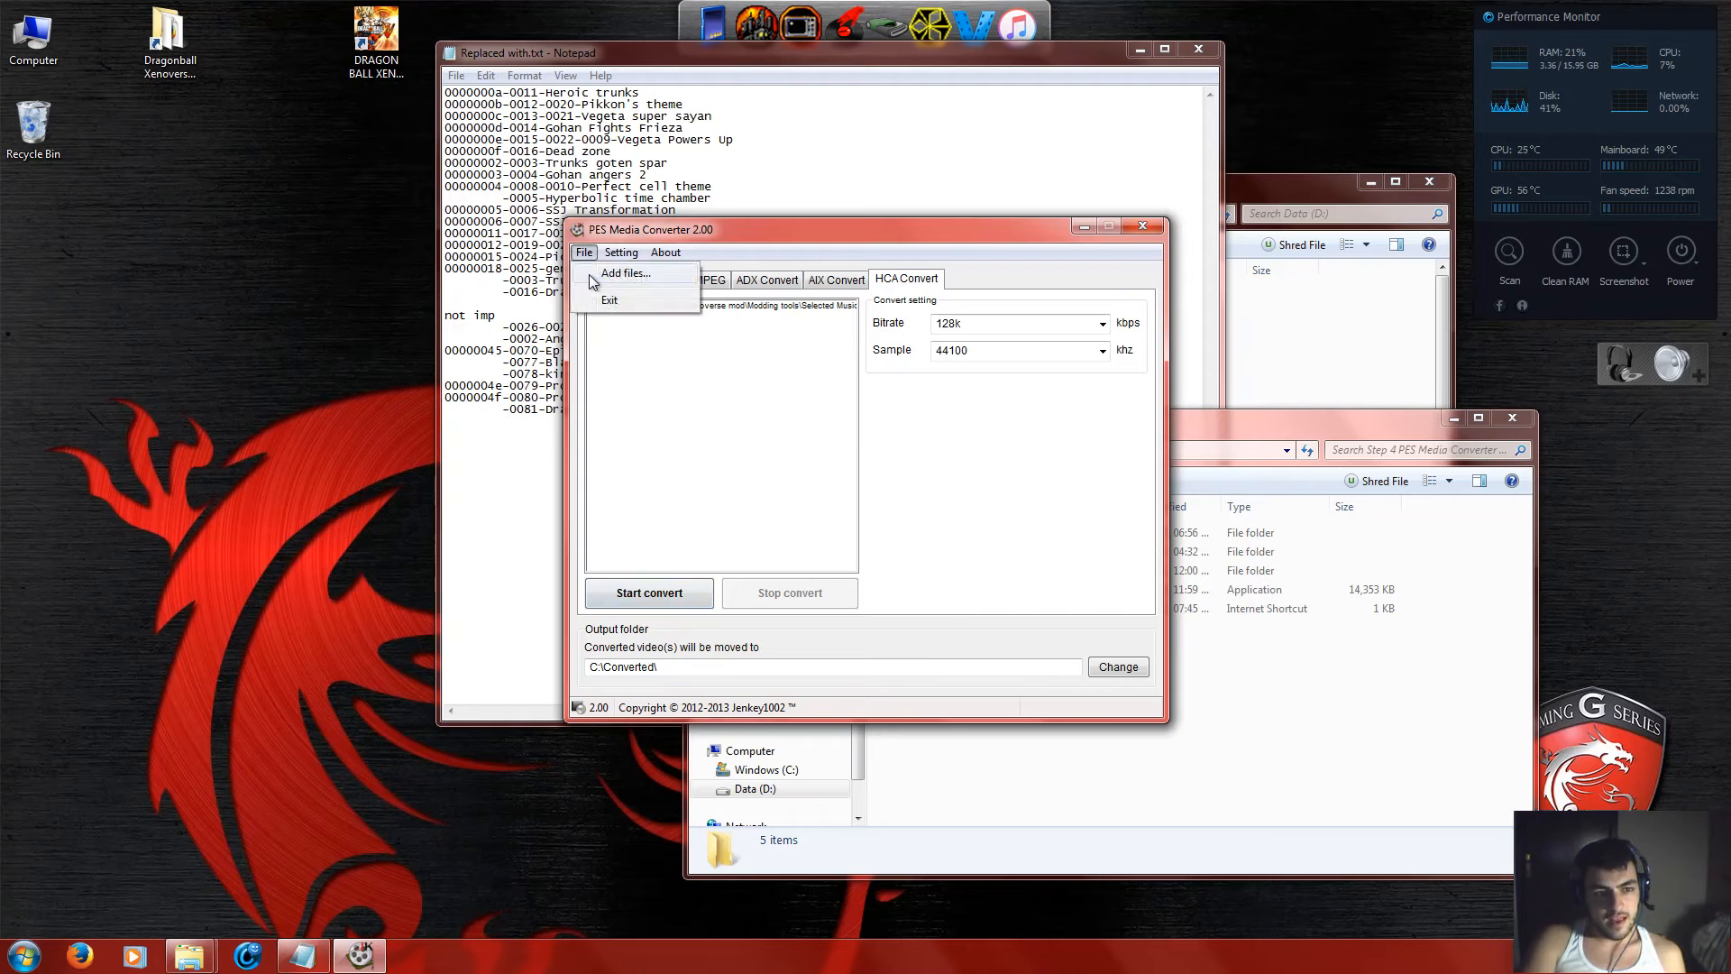
{"action": "left_click", "coordinate": [592, 276]}
{"action": "left_click", "coordinate": [367, 263]}
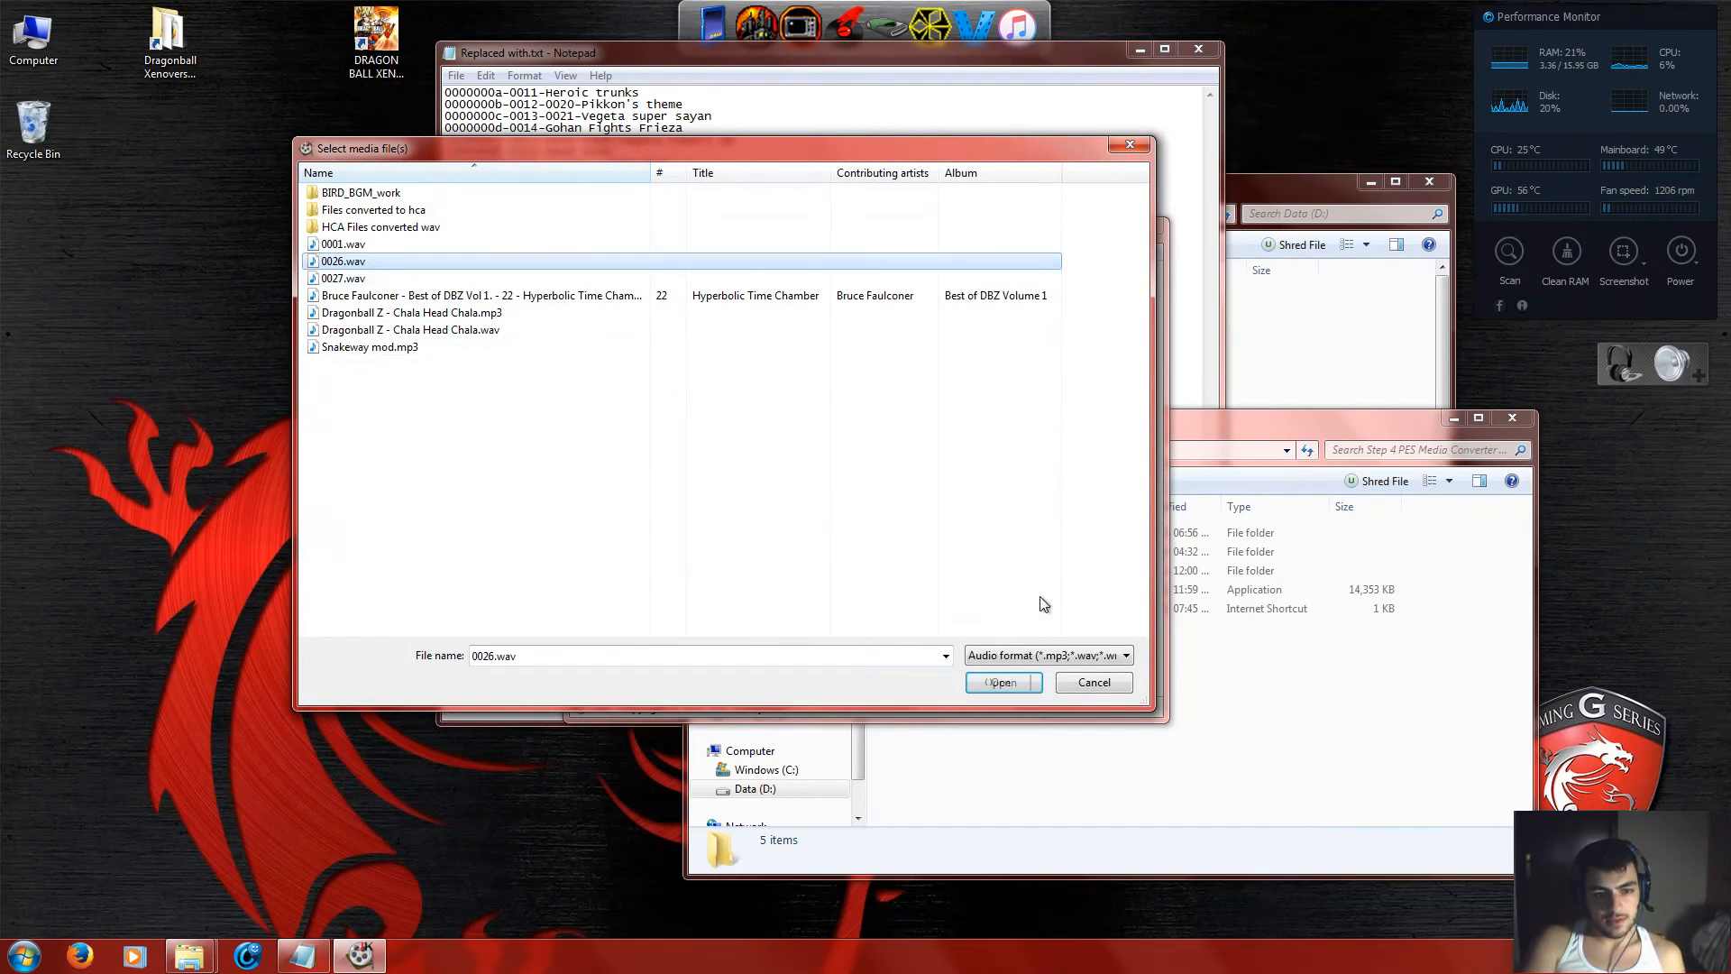
{"action": "left_click", "coordinate": [997, 685]}
{"action": "left_click", "coordinate": [584, 252]}
{"action": "left_click", "coordinate": [604, 275]}
{"action": "left_click", "coordinate": [352, 277]}
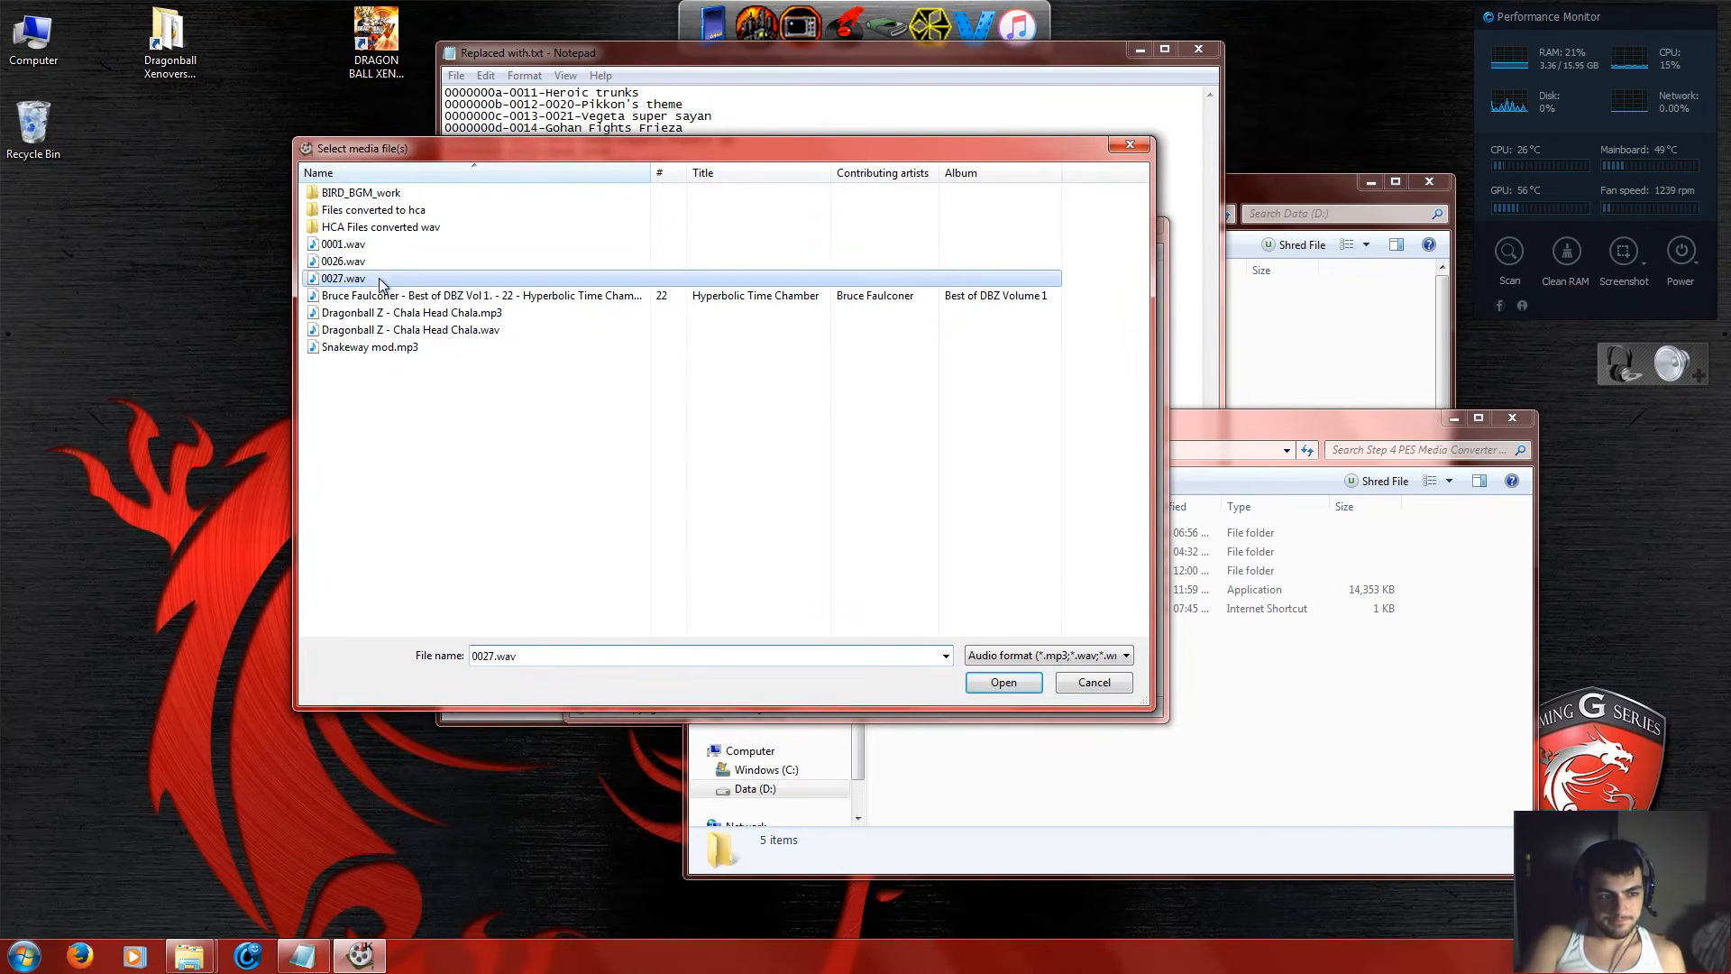
{"action": "left_click", "coordinate": [990, 684]}
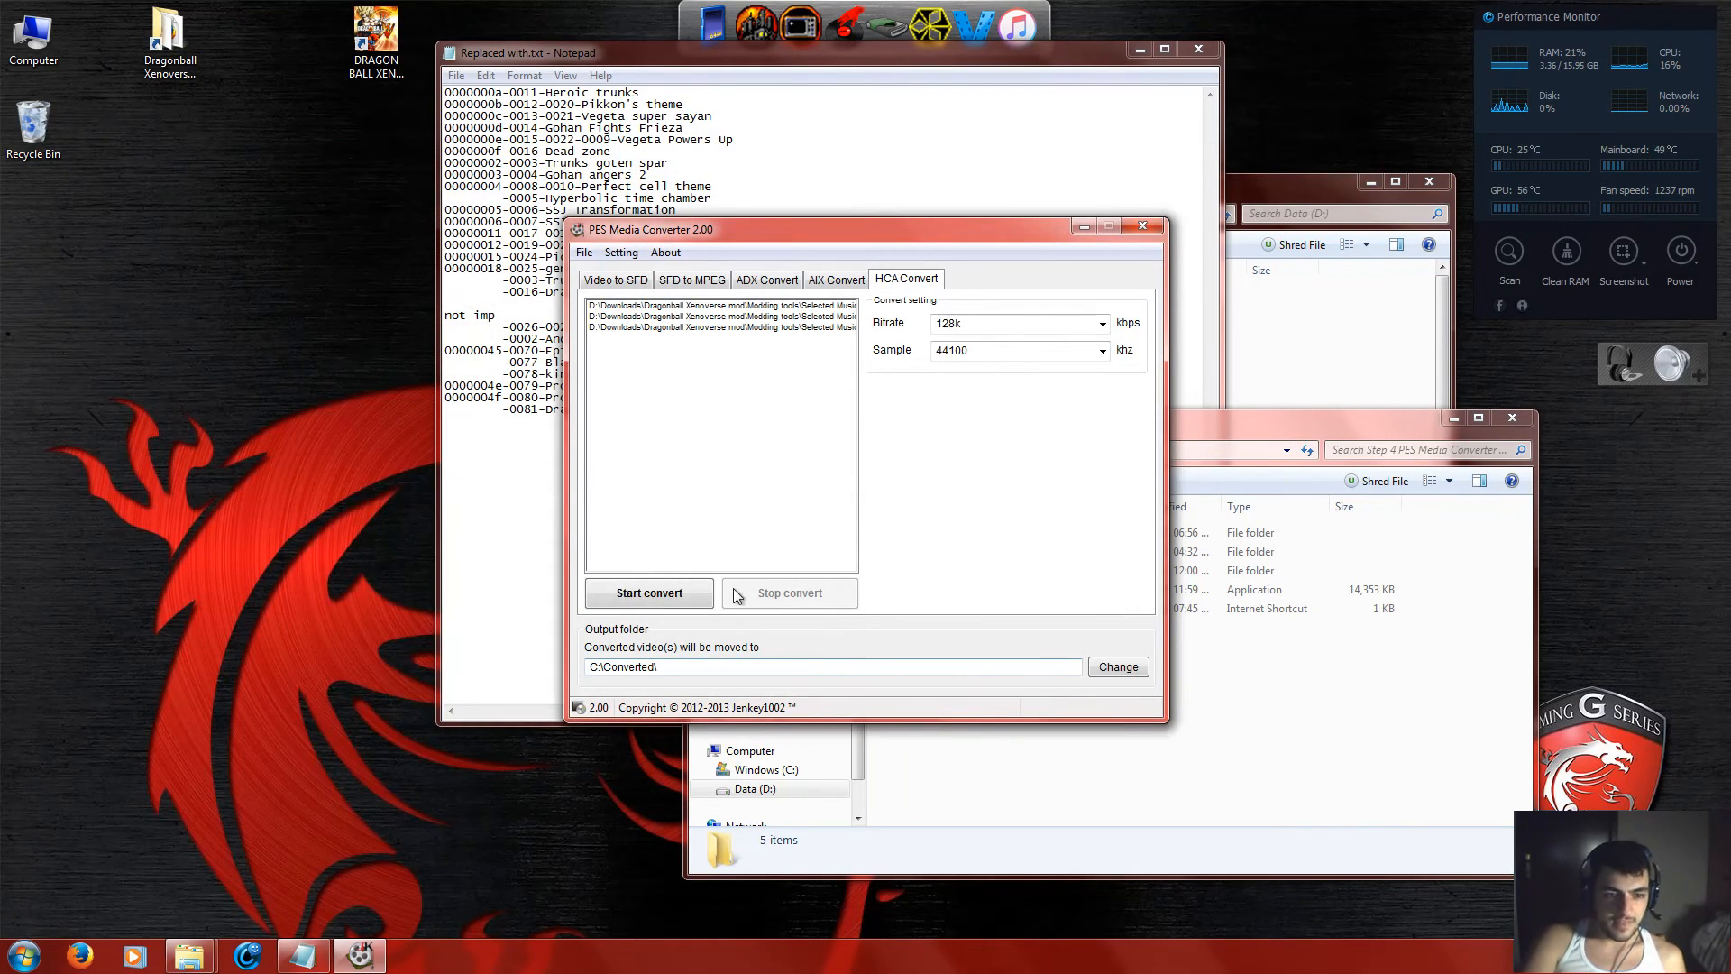
{"action": "left_click", "coordinate": [688, 595]}
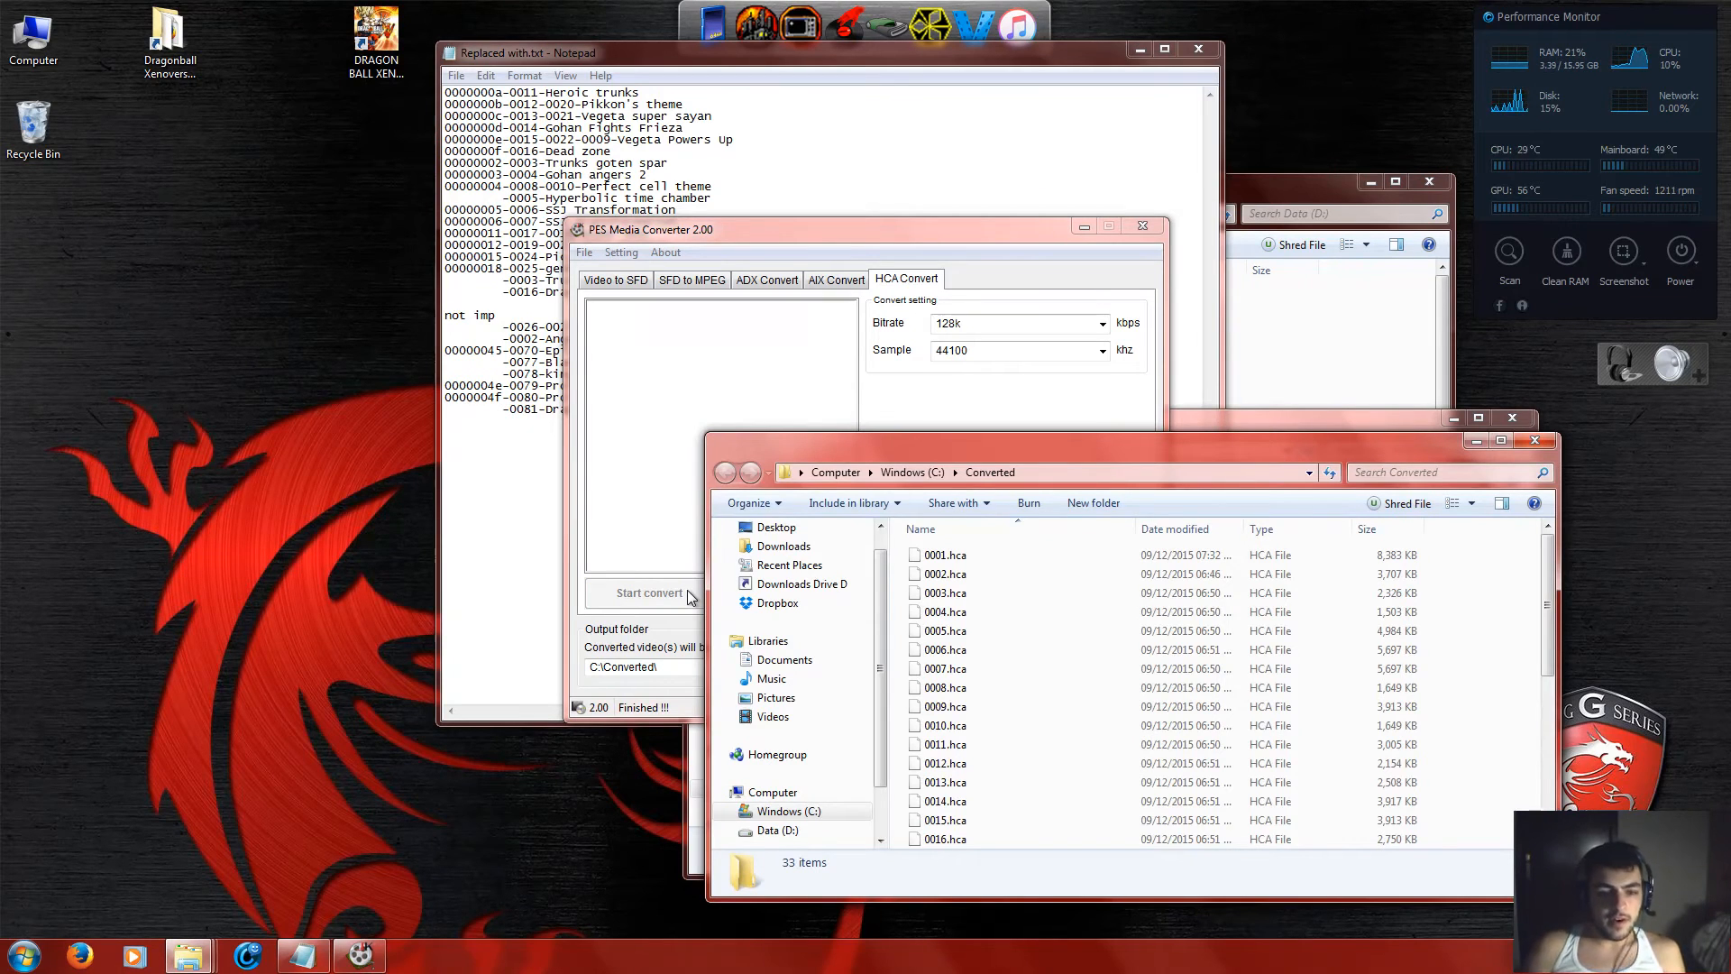
Look through the HCA files in C:\Converted and move all of them to the Recycle Bin.
{"action": "left_click", "coordinate": [1272, 593]}
{"action": "scroll", "coordinate": [1258, 622], "scroll_direction": "down", "scroll_amount": 6}
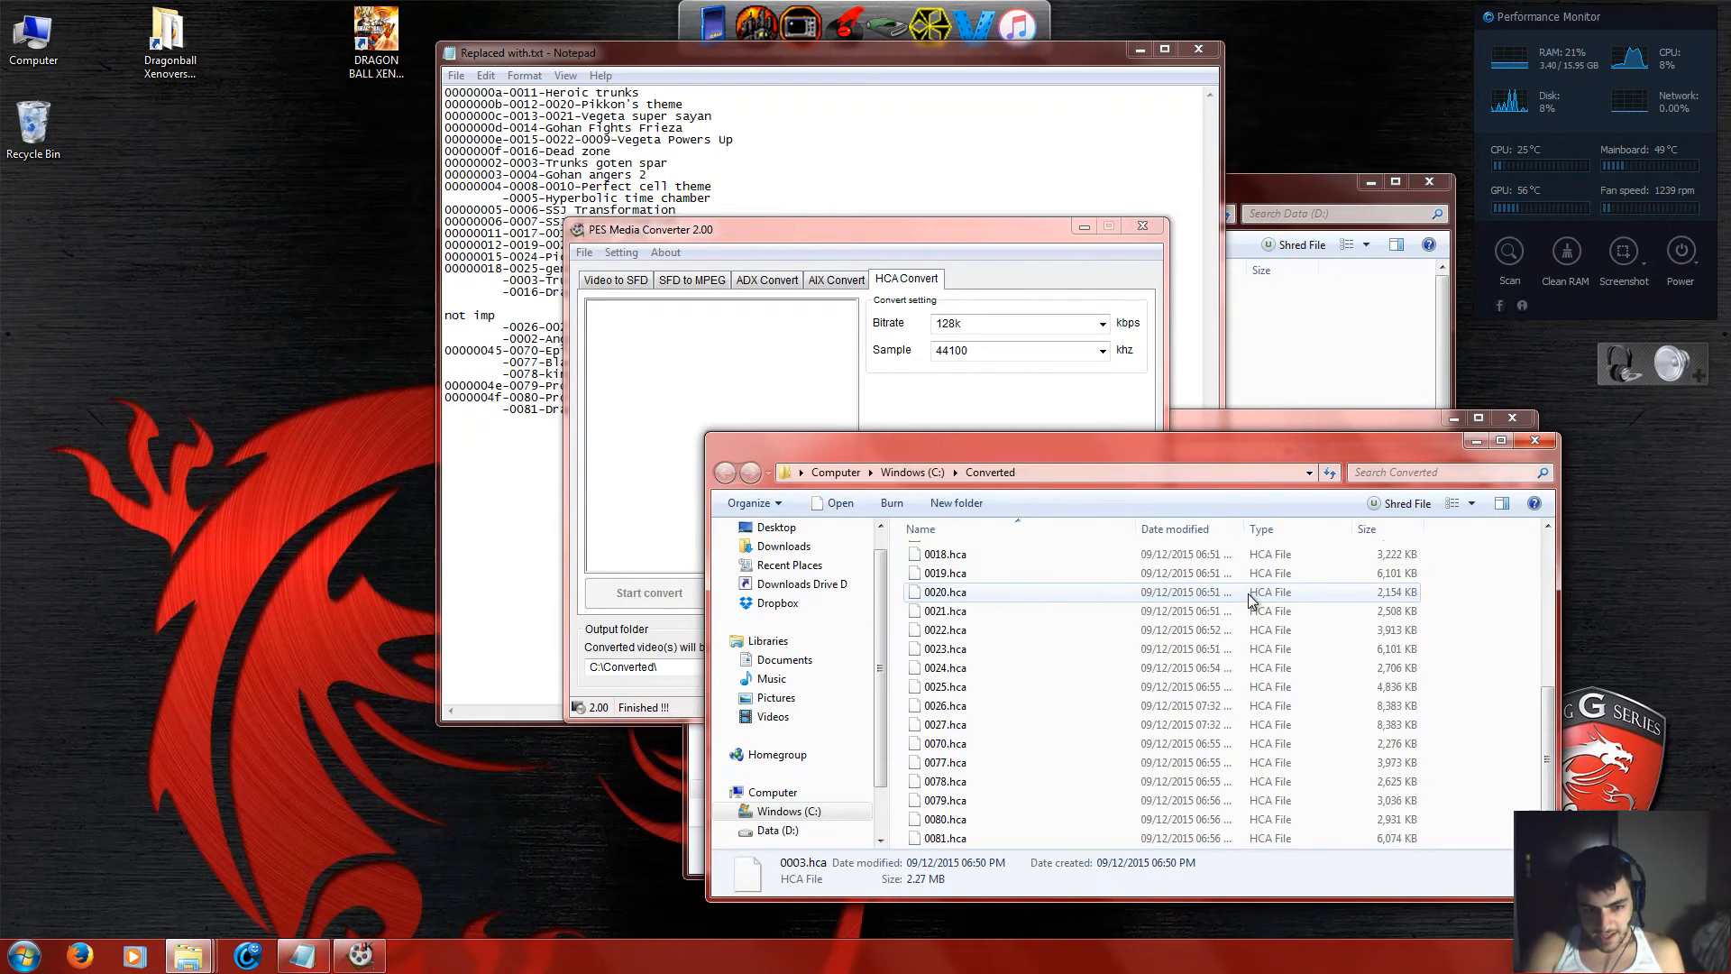
{"action": "scroll", "coordinate": [1250, 637], "scroll_direction": "up", "scroll_amount": 6}
{"action": "left_click", "coordinate": [1249, 637]}
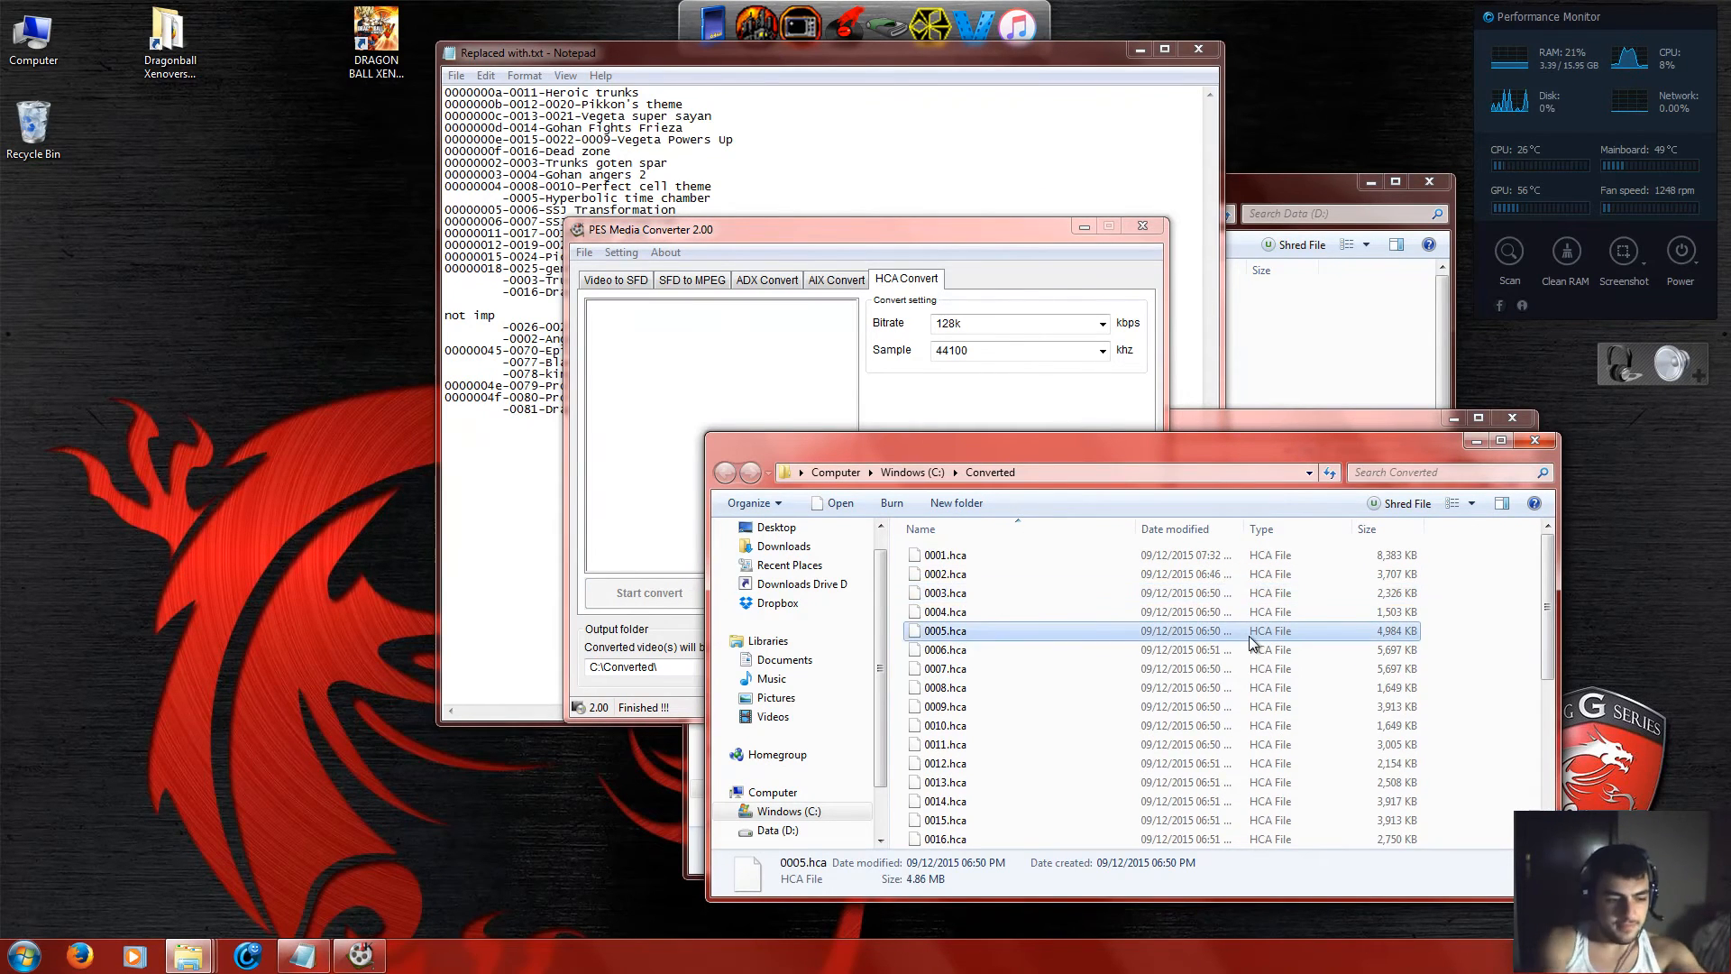
{"action": "key", "text": "ctrl+a"}
{"action": "key", "text": "Delete"}
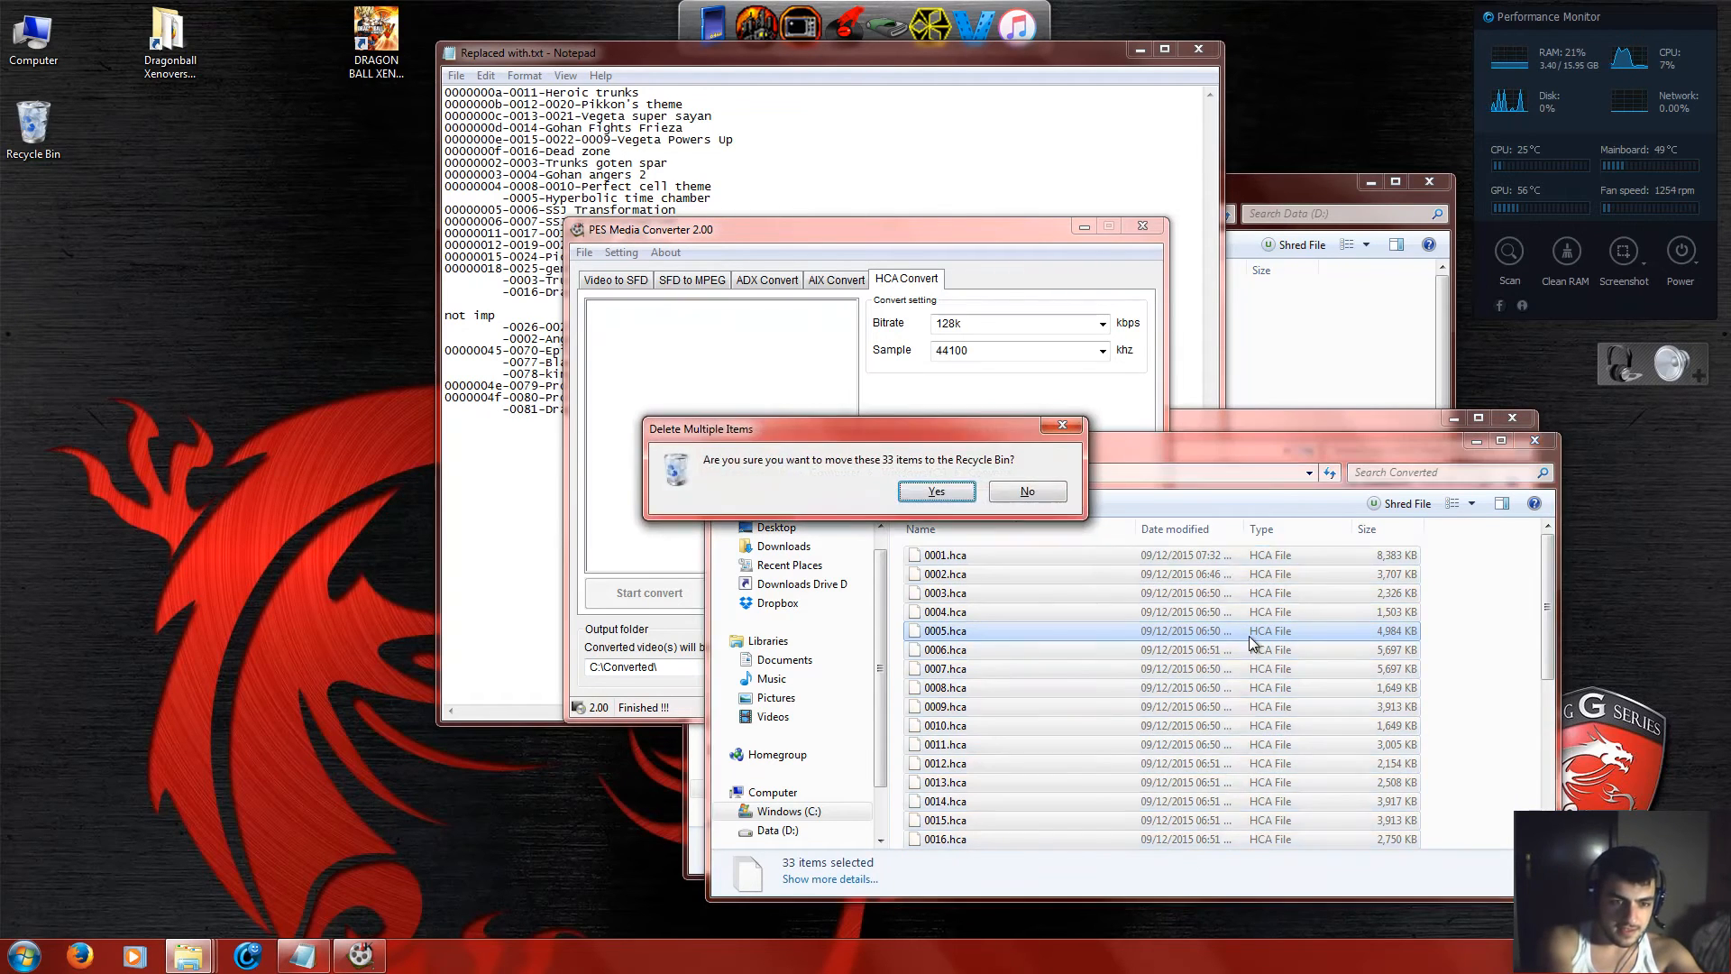
{"action": "key", "text": "Return"}
{"action": "left_click", "coordinate": [657, 330]}
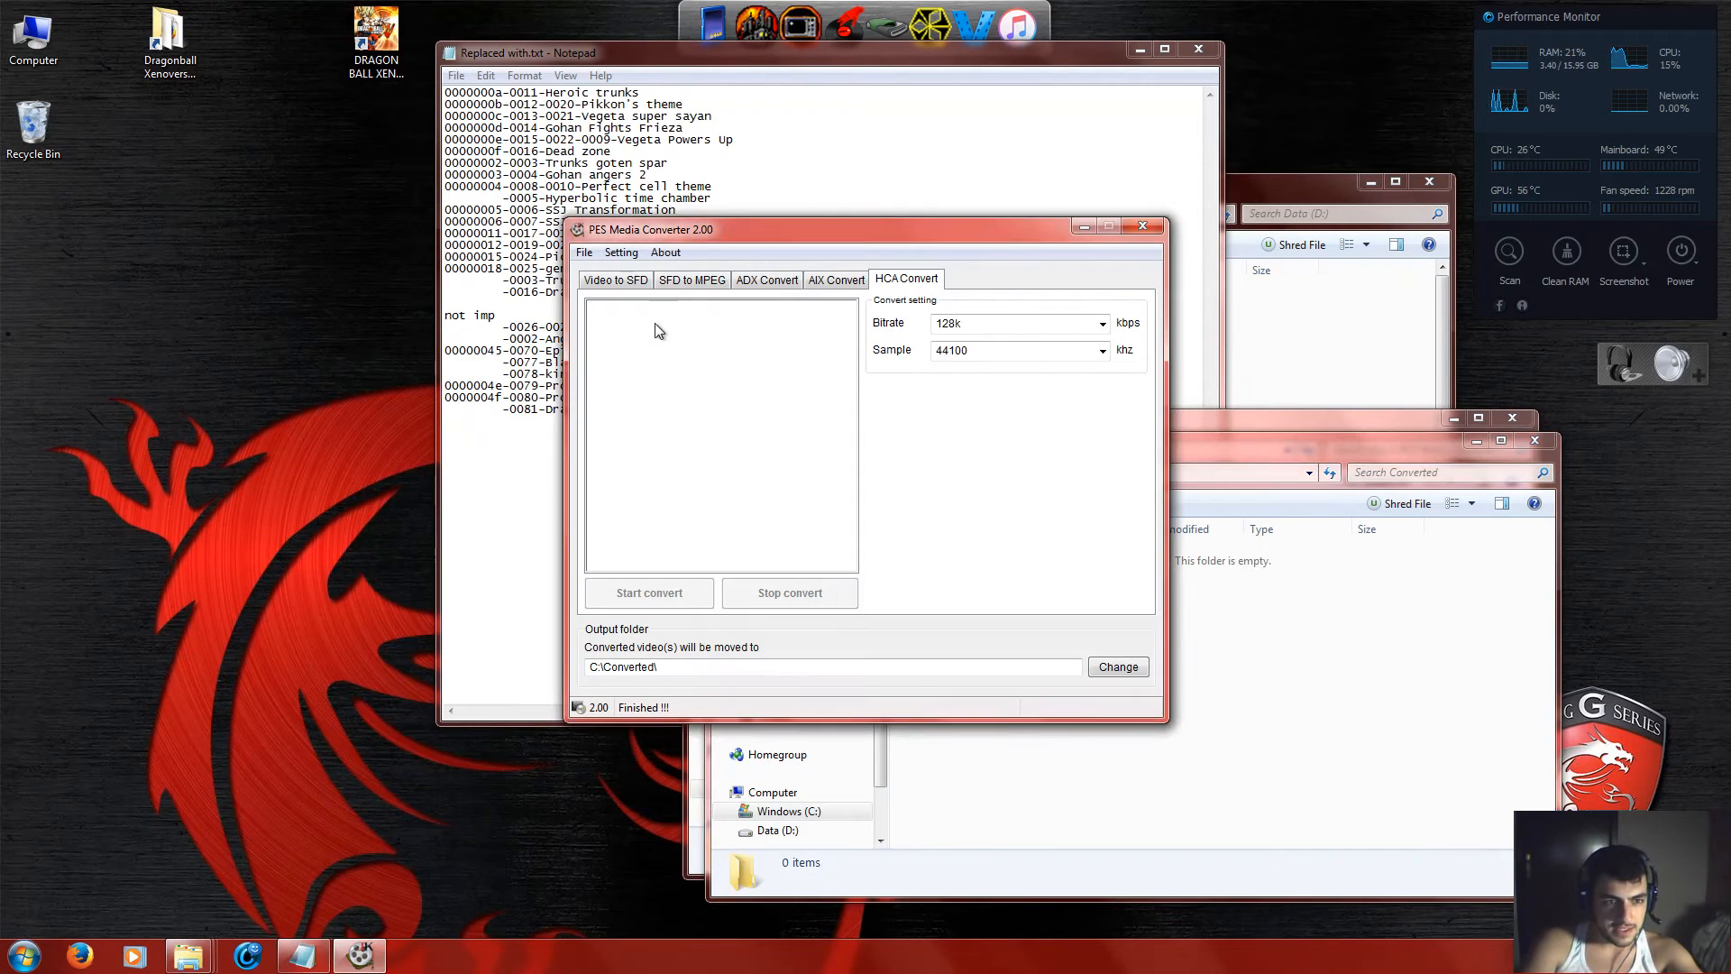
{"action": "left_click", "coordinate": [585, 253]}
{"action": "left_click", "coordinate": [619, 272]}
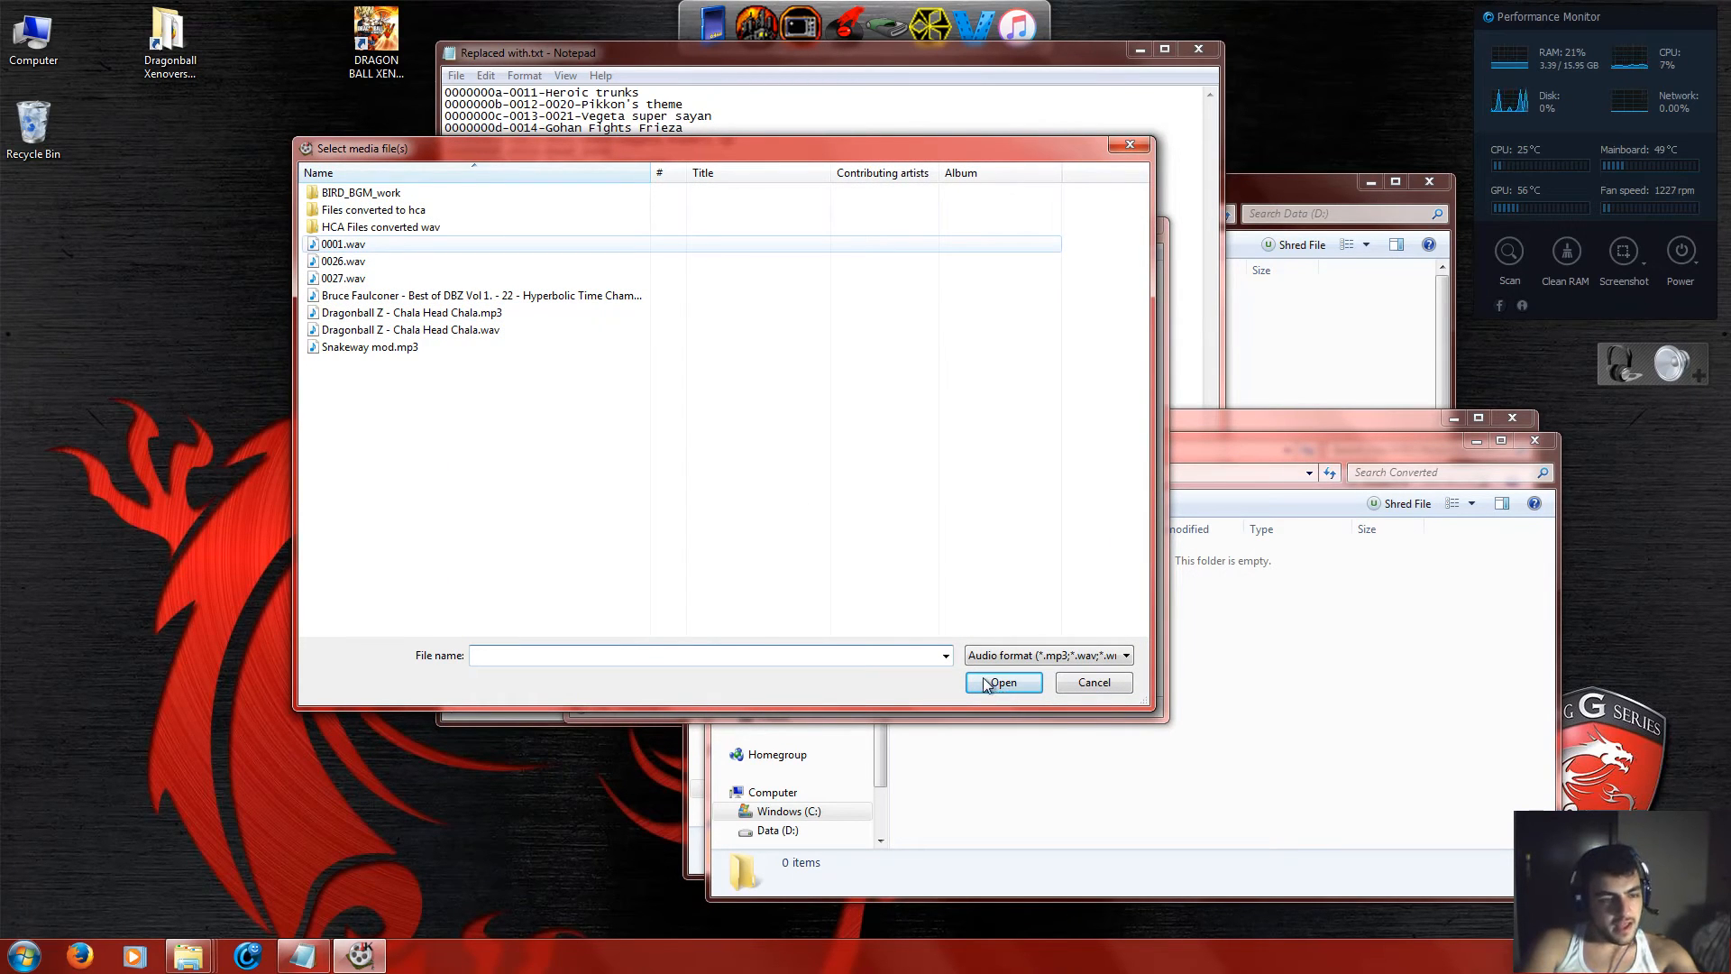
End the unresponsive PES Media Converter process and close the Replaced with.txt notes.
{"action": "left_click", "coordinate": [1132, 146]}
{"action": "left_click", "coordinate": [535, 292]}
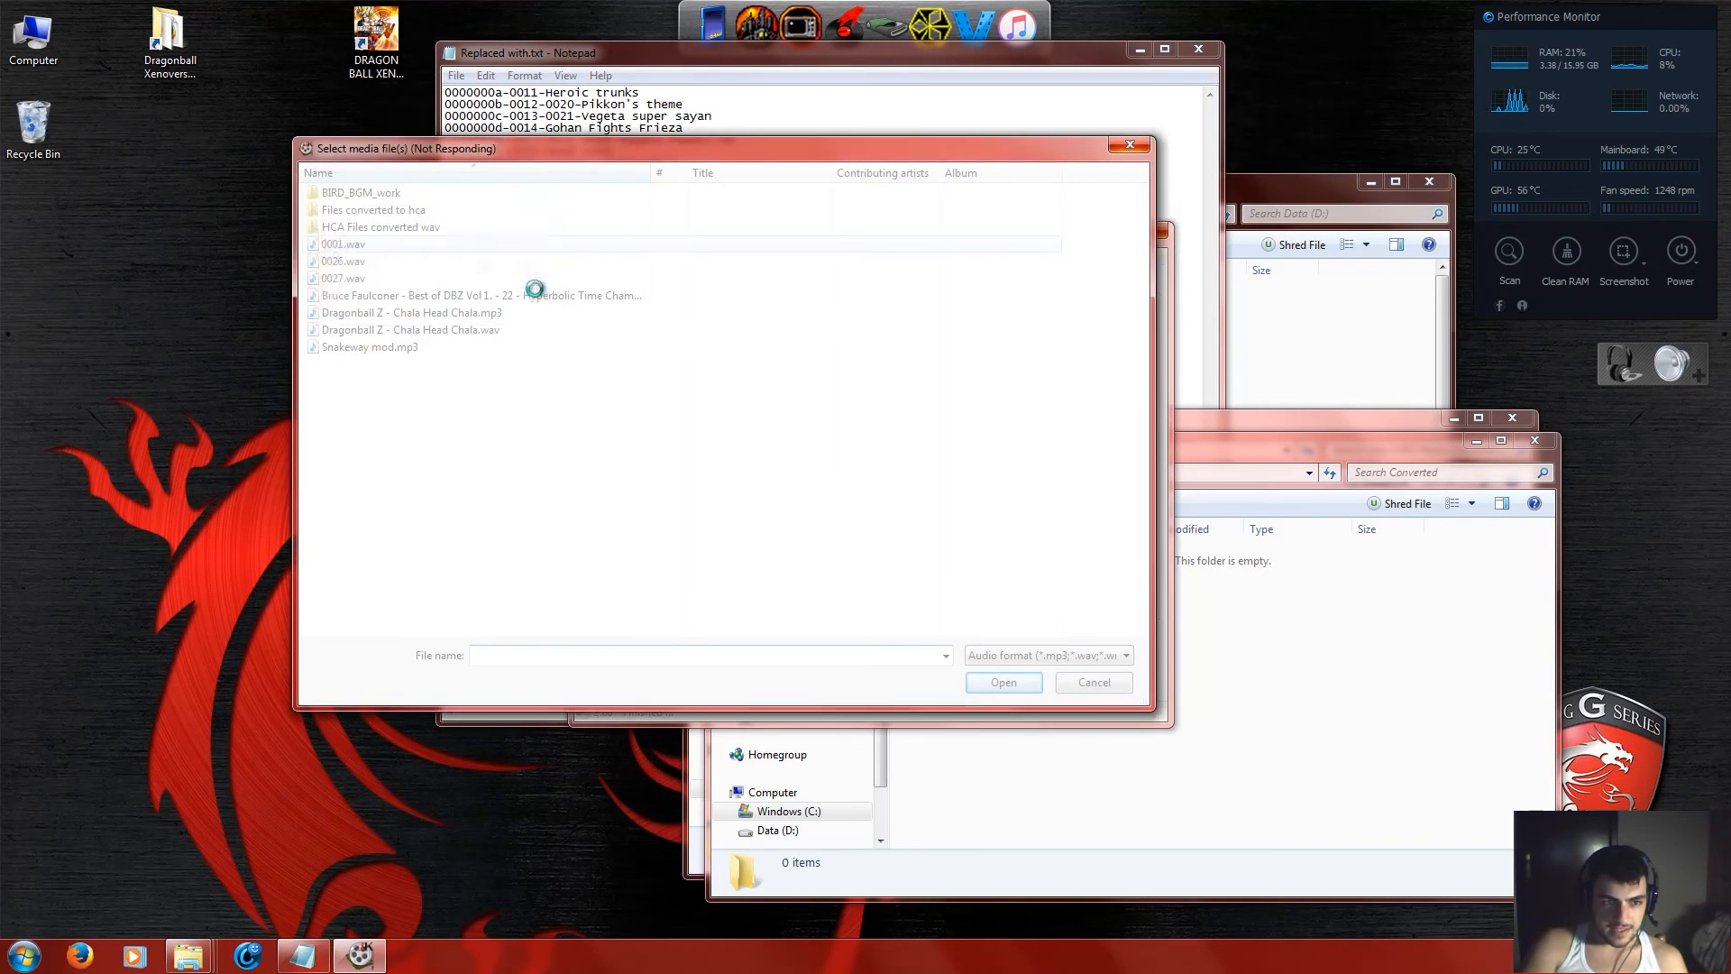
{"action": "left_click", "coordinate": [1132, 146]}
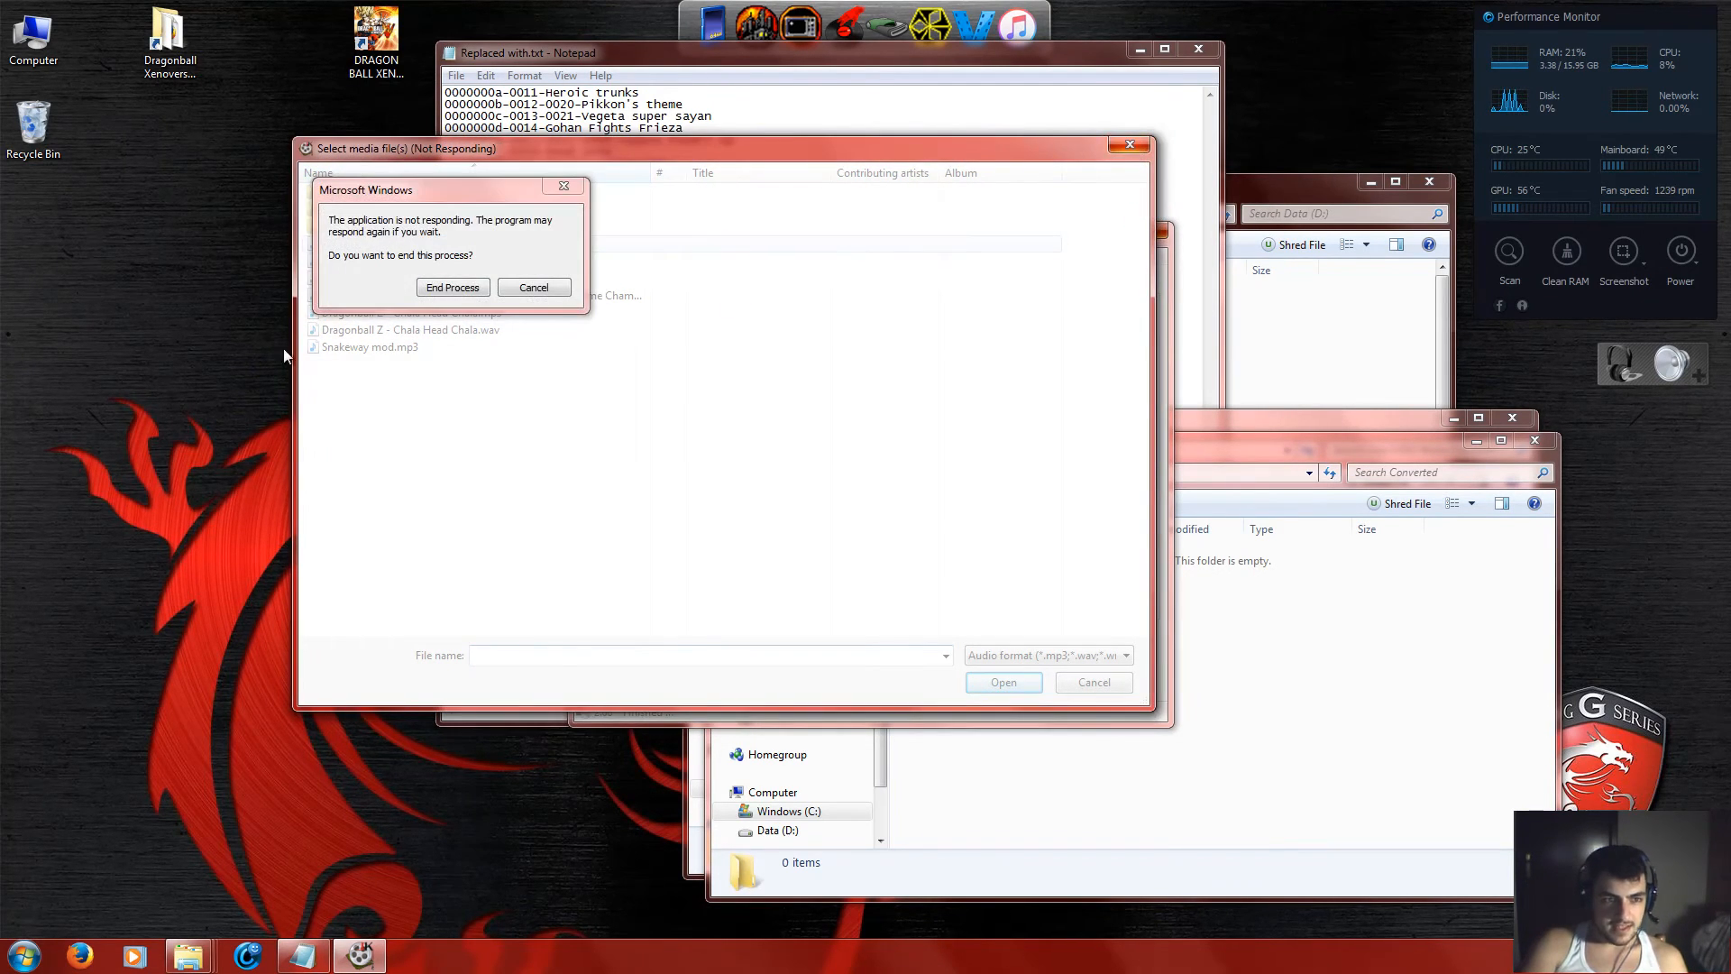
{"action": "left_click", "coordinate": [442, 291]}
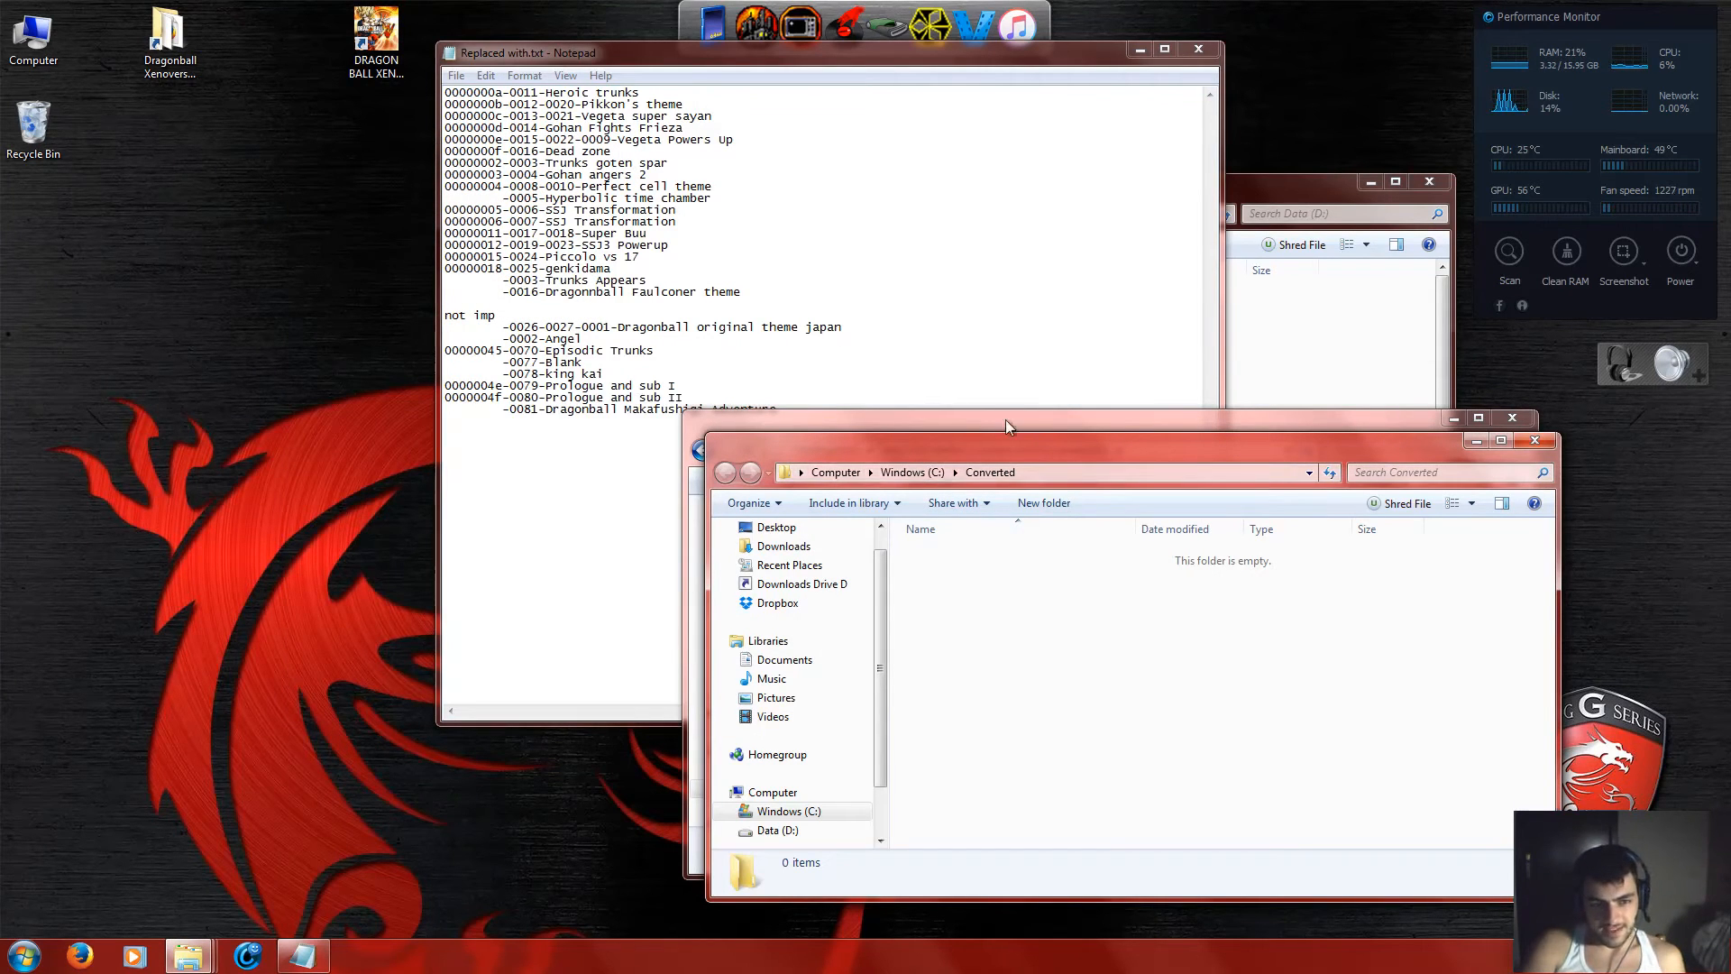
{"action": "left_click", "coordinate": [1192, 56]}
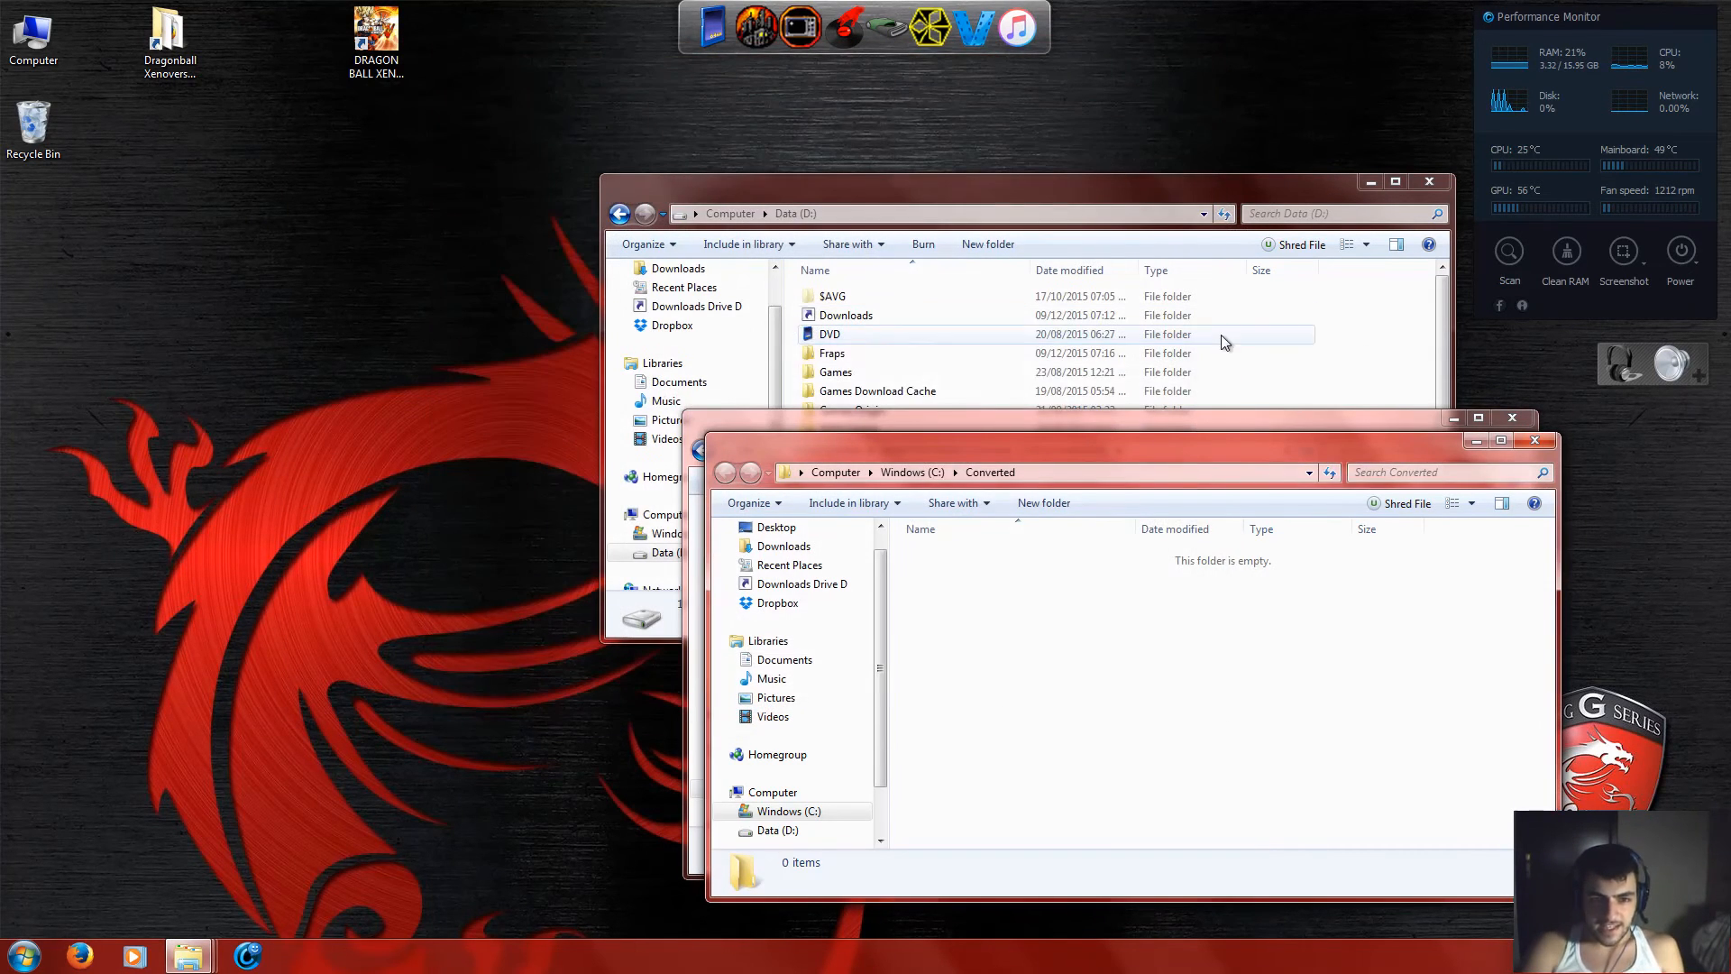
Relaunch PES Media Convert.exe from its Step 4 folder, allow it to run, and set the HCA conversion sample to 44100.
{"action": "left_click_drag", "start_coordinate": [1312, 452], "coordinate": [1239, 509]}
{"action": "left_click", "coordinate": [1230, 433]}
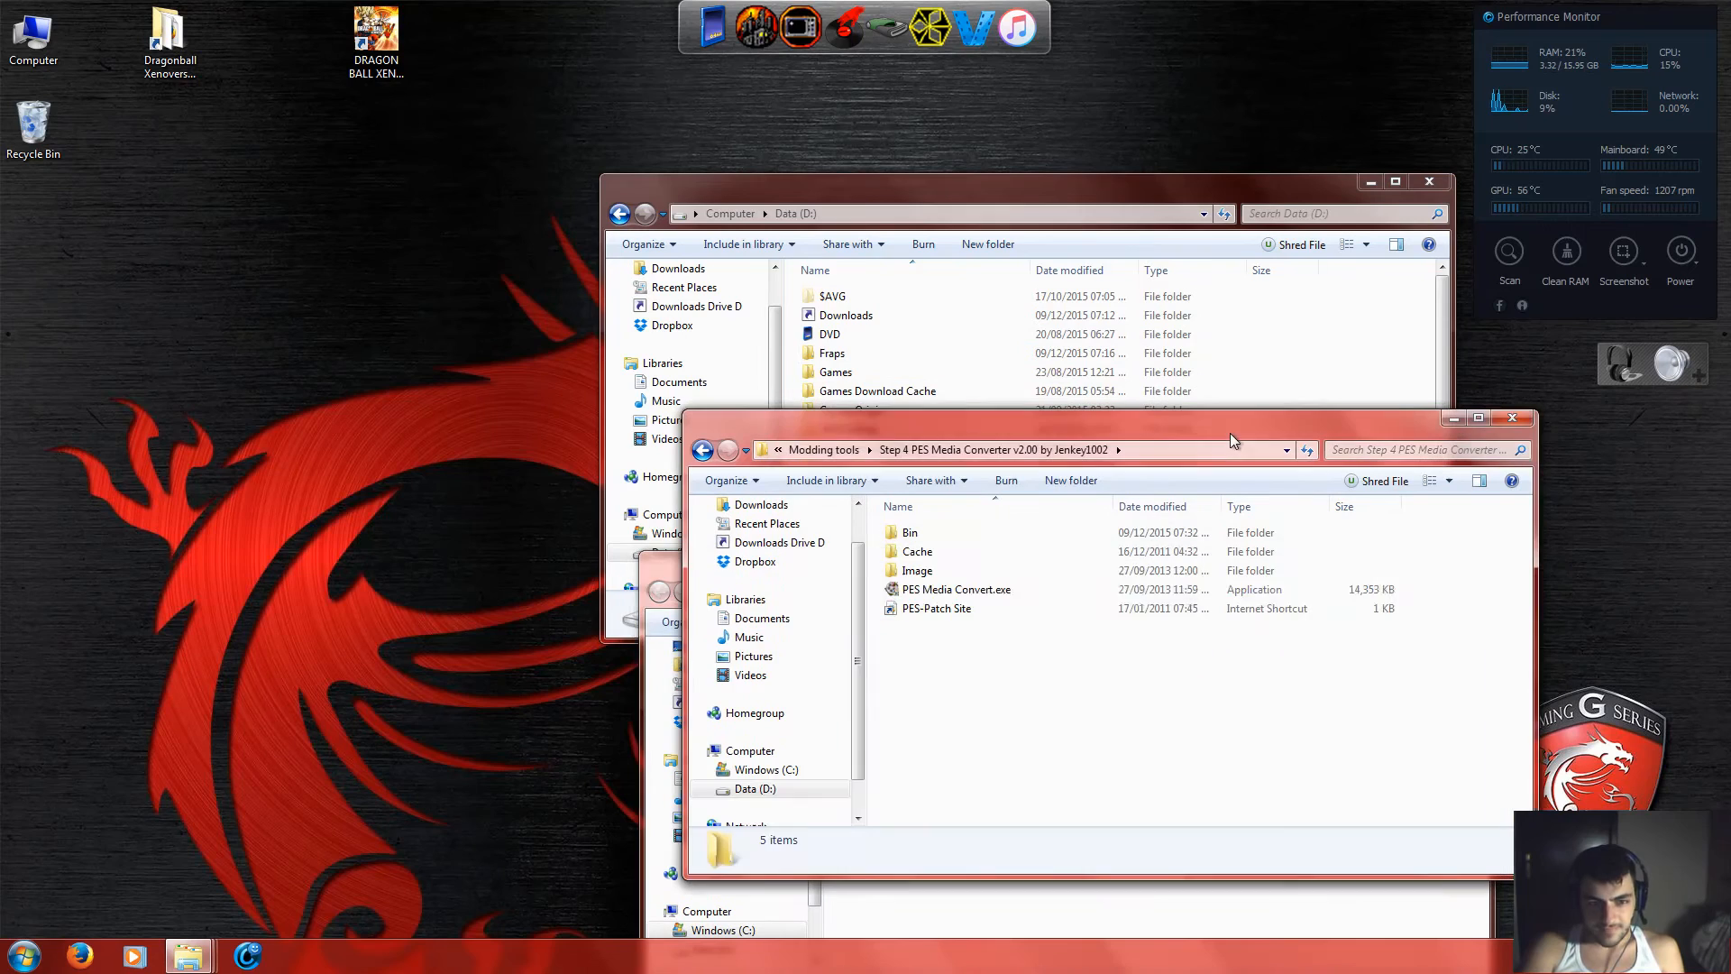
{"action": "double_click", "coordinate": [929, 589]}
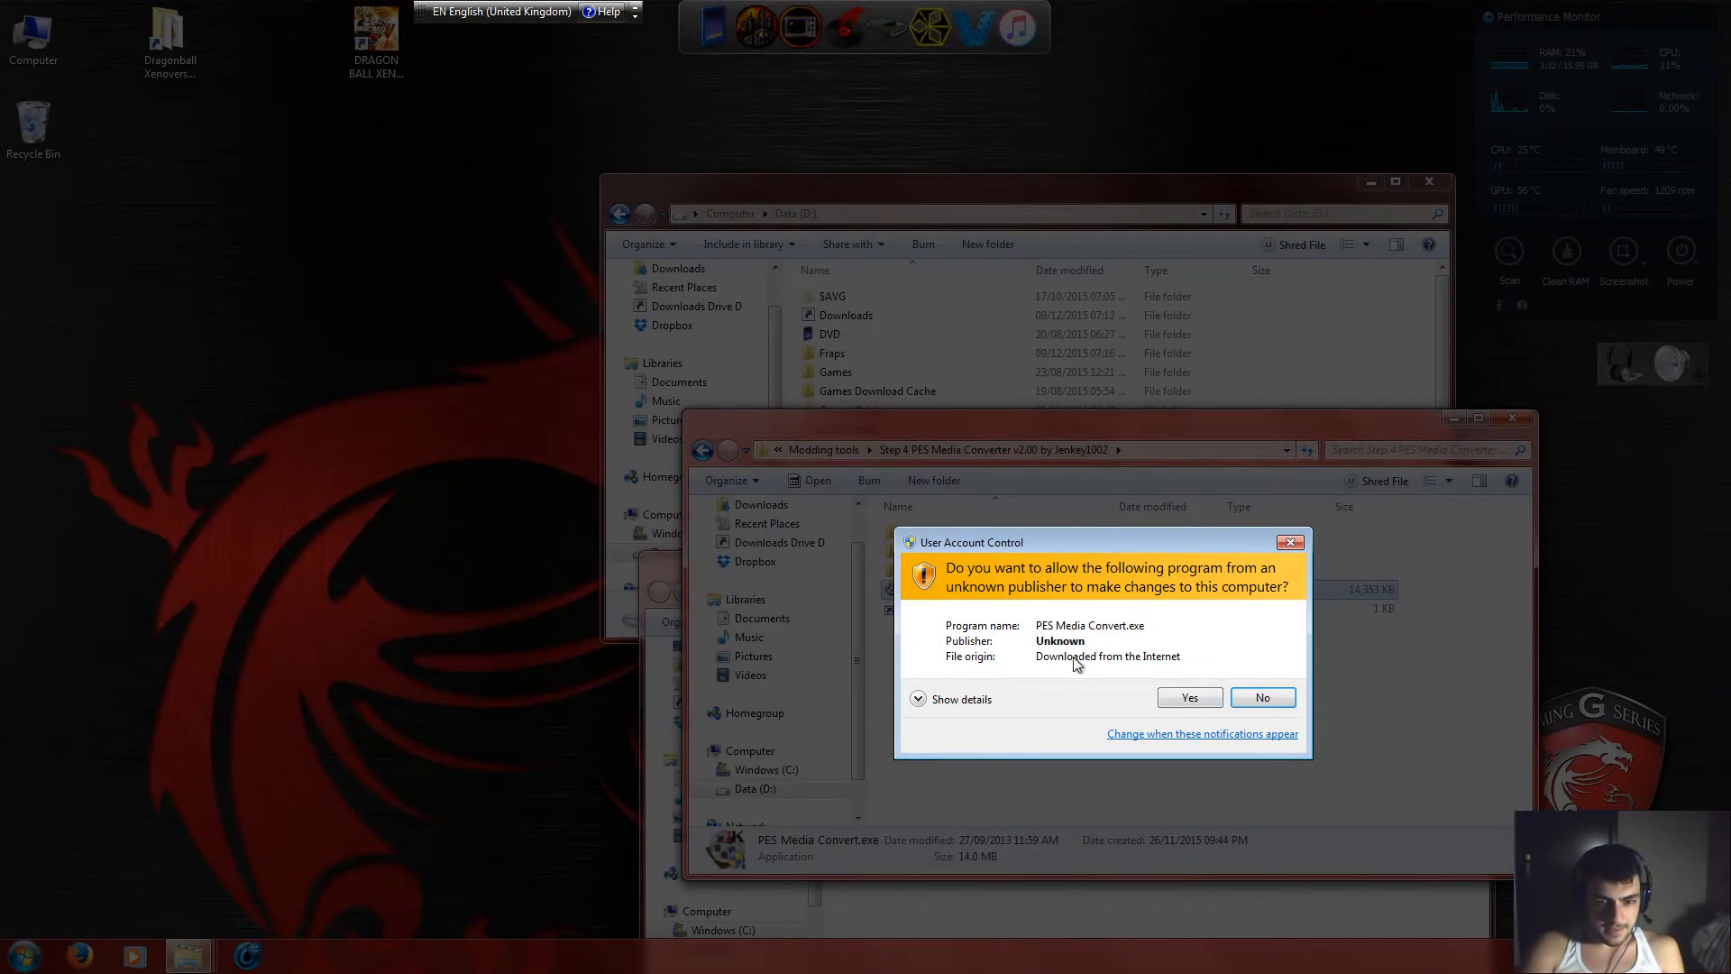
{"action": "left_click", "coordinate": [1190, 698]}
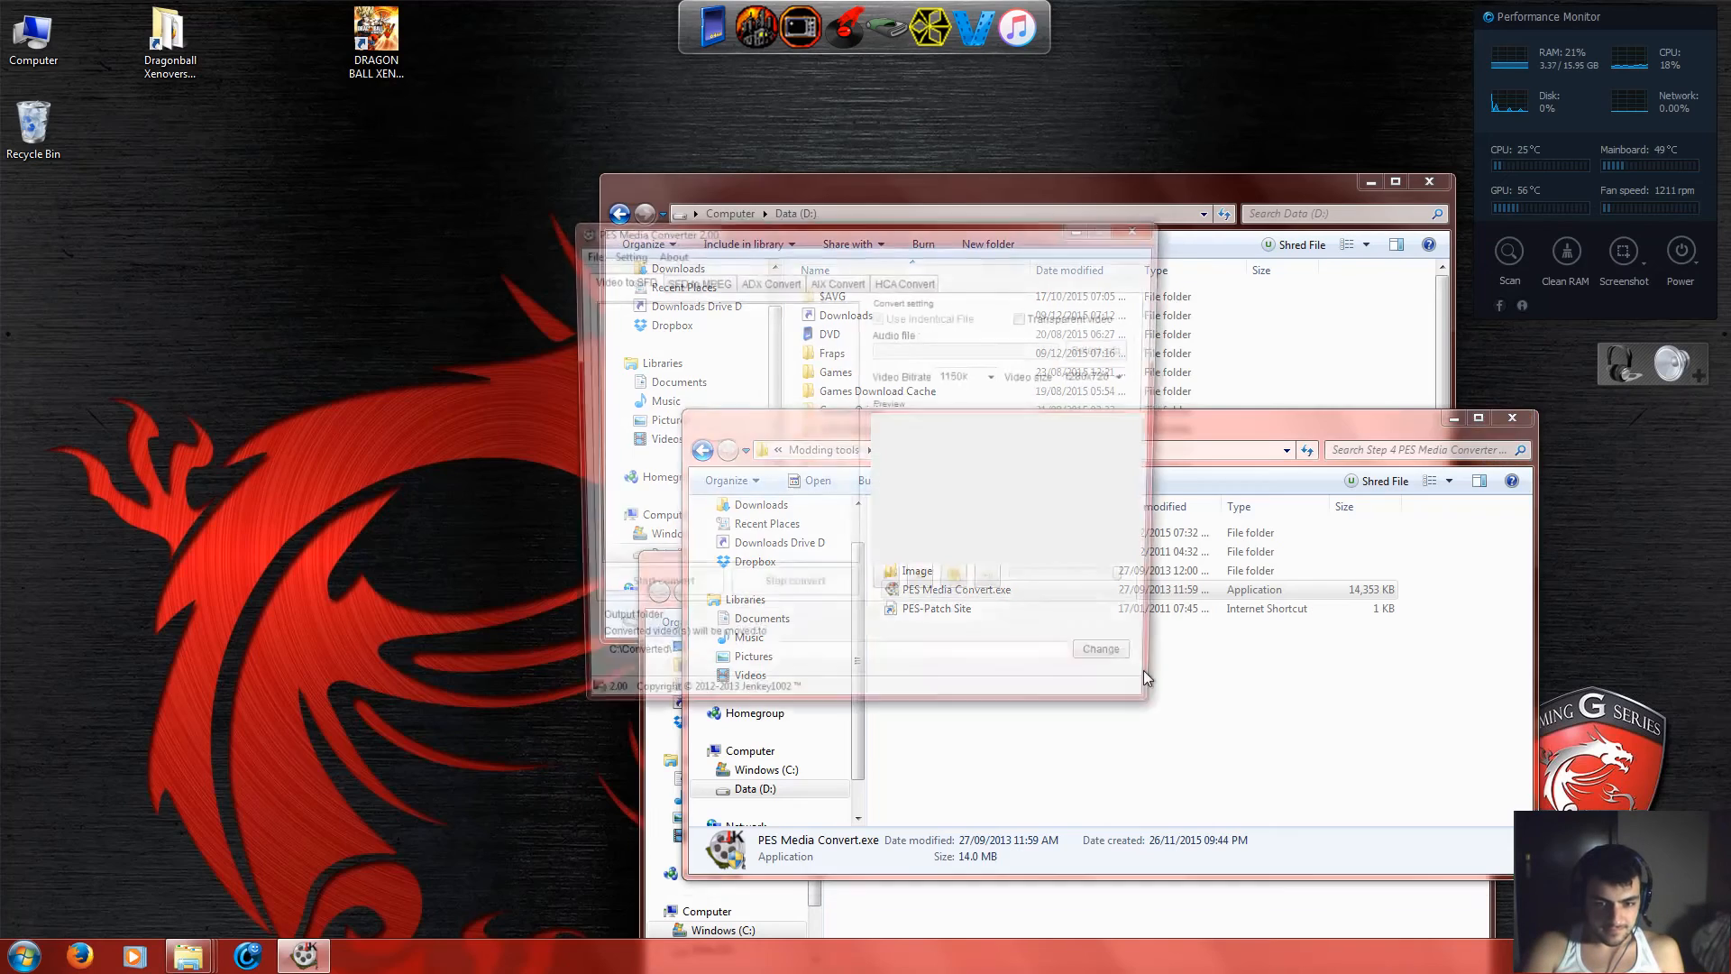
{"action": "left_click", "coordinate": [911, 281]}
{"action": "left_click", "coordinate": [1101, 350]}
{"action": "left_click", "coordinate": [992, 423]}
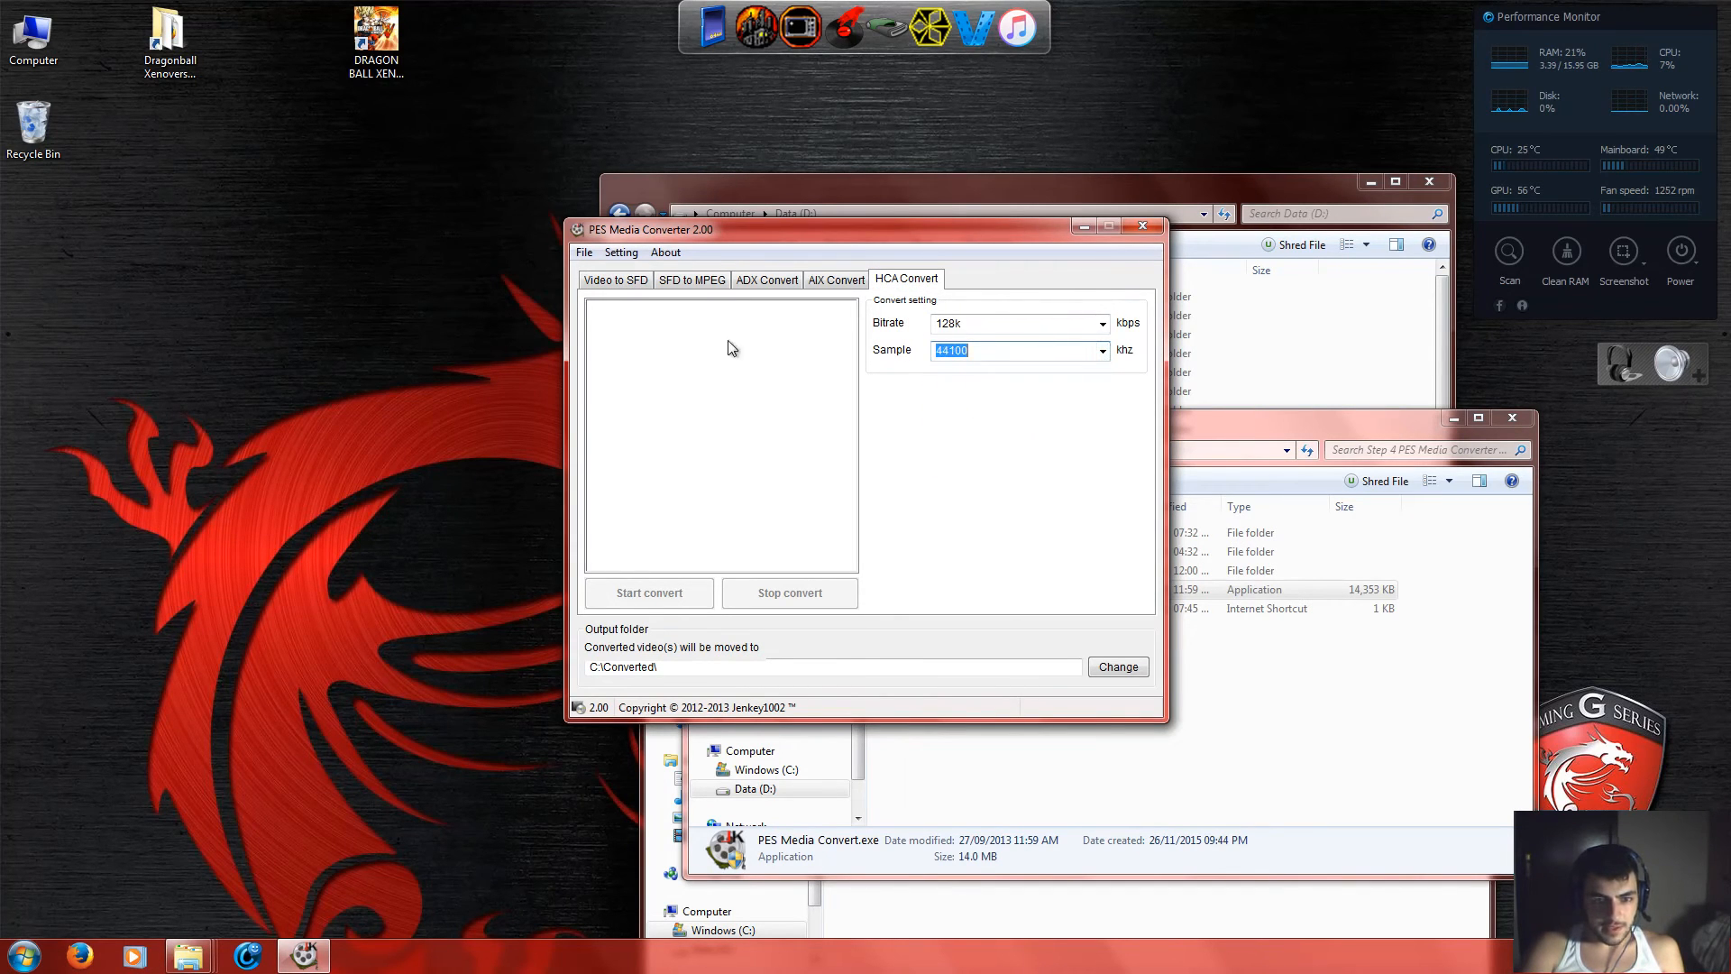
Add 0001.wav and 0026.wav to the HCA conversion list.
{"action": "left_click", "coordinate": [584, 253]}
{"action": "left_click", "coordinate": [621, 272]}
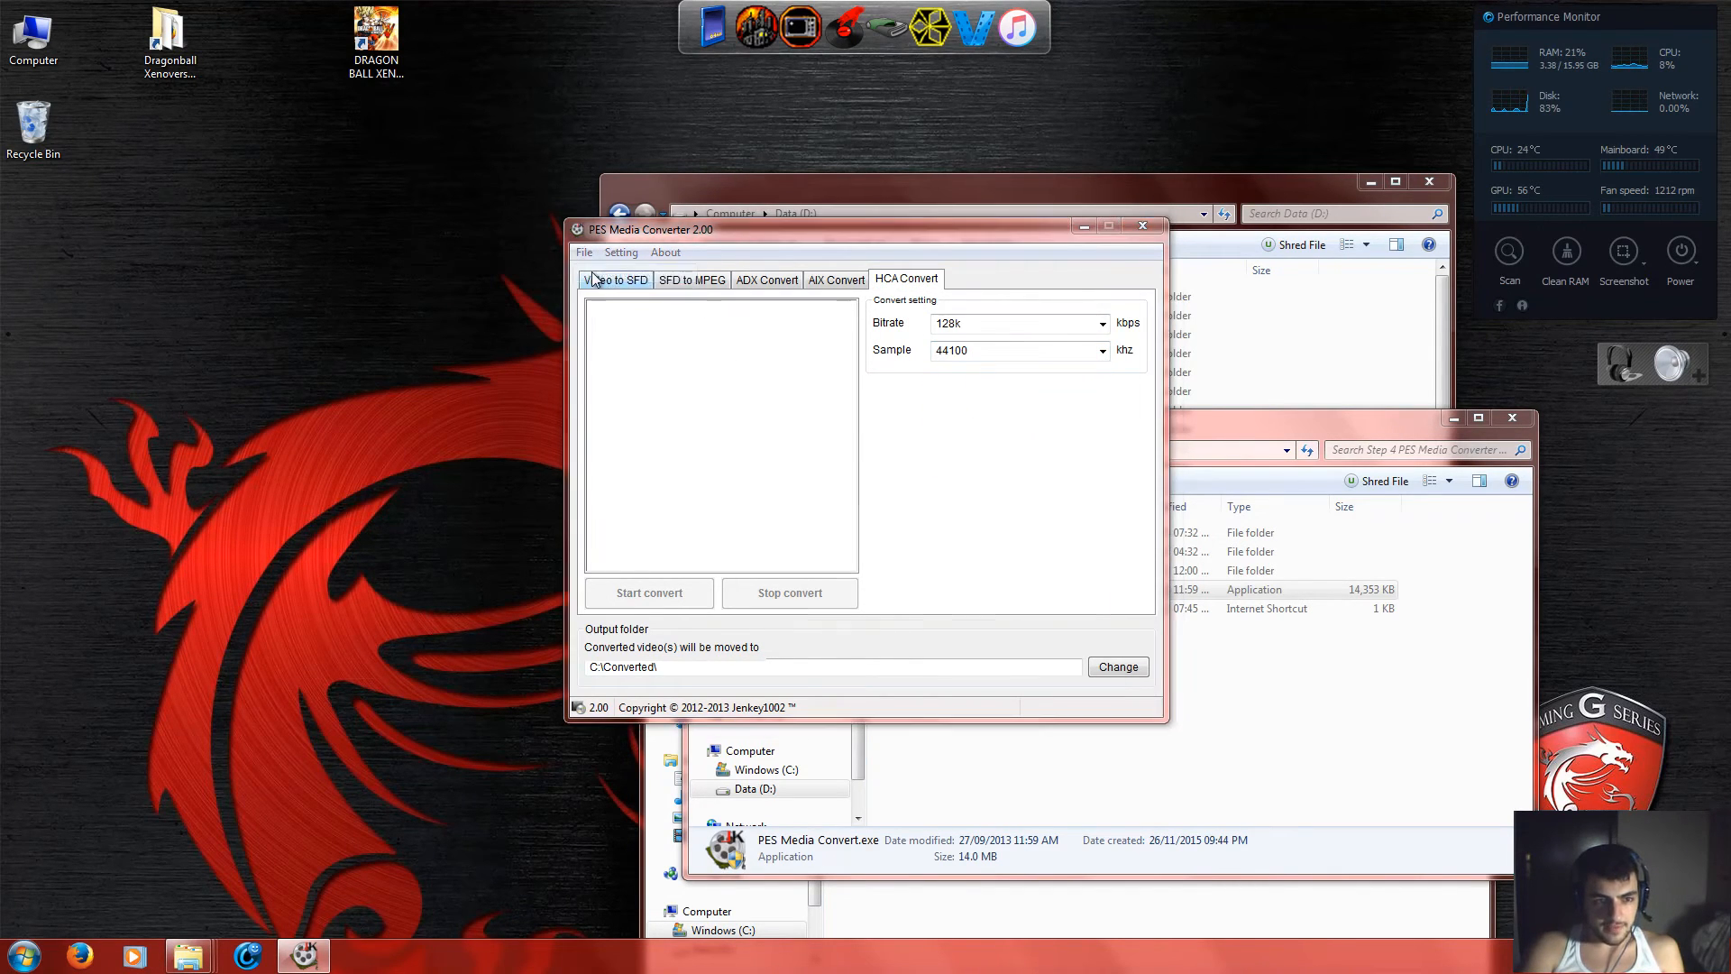
{"action": "left_click", "coordinate": [371, 250]}
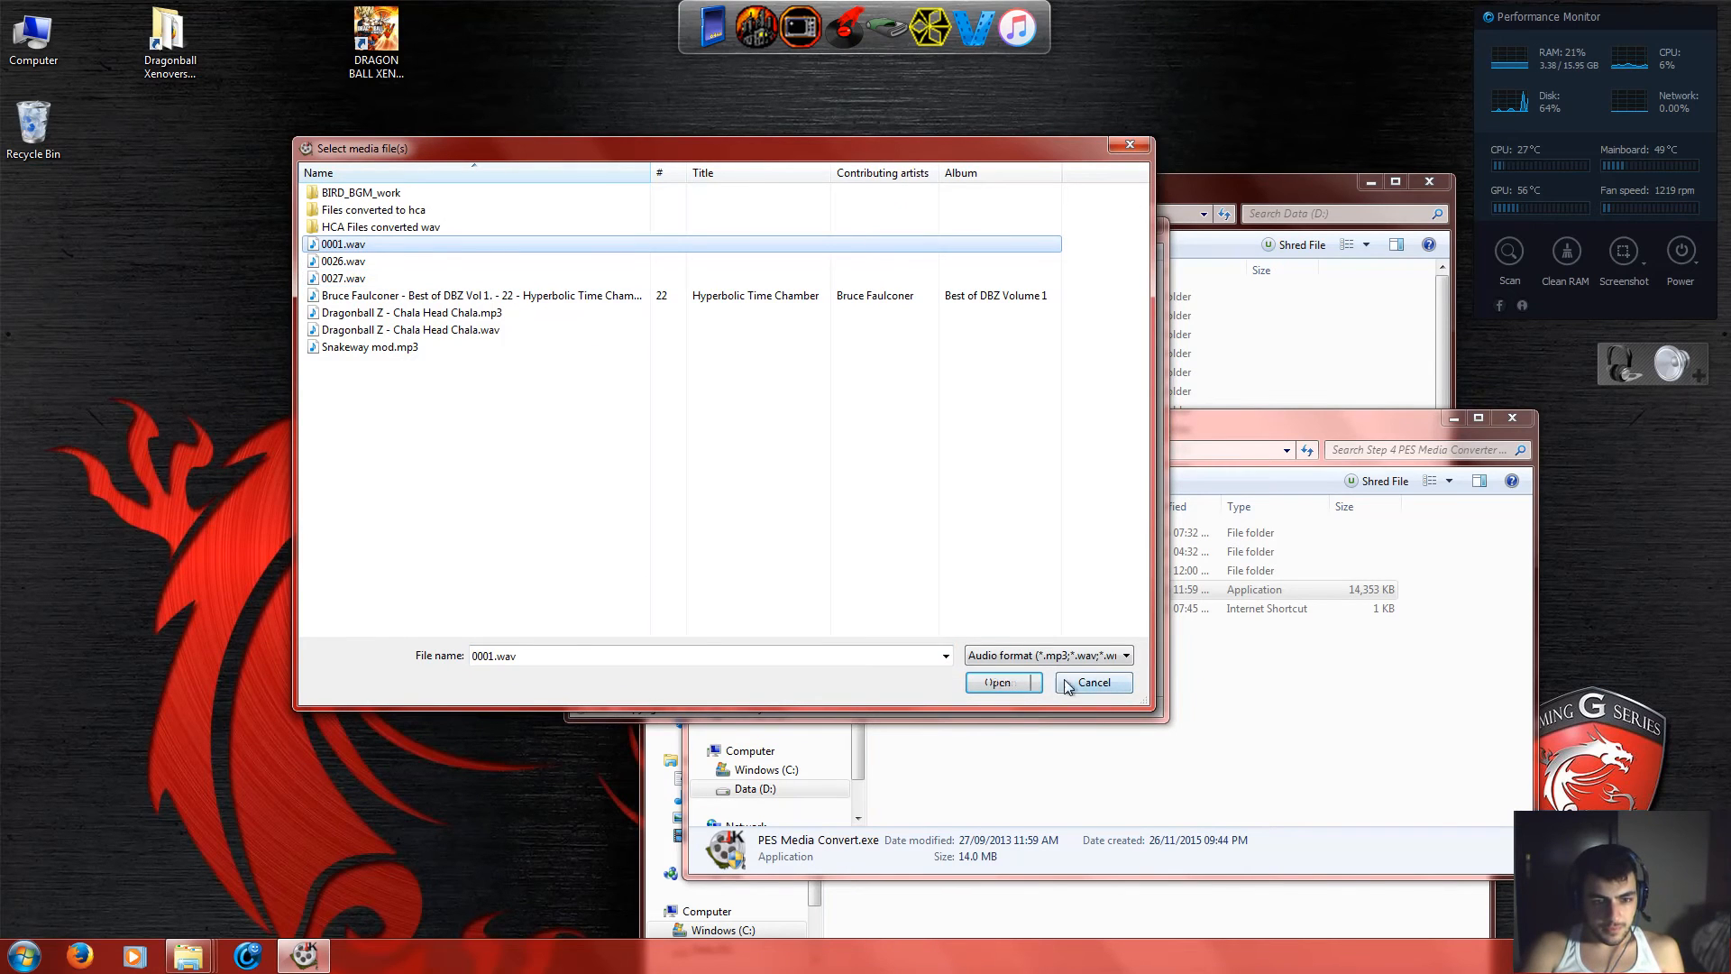
{"action": "left_click", "coordinate": [986, 683]}
{"action": "left_click", "coordinate": [583, 252]}
{"action": "left_click", "coordinate": [606, 277]}
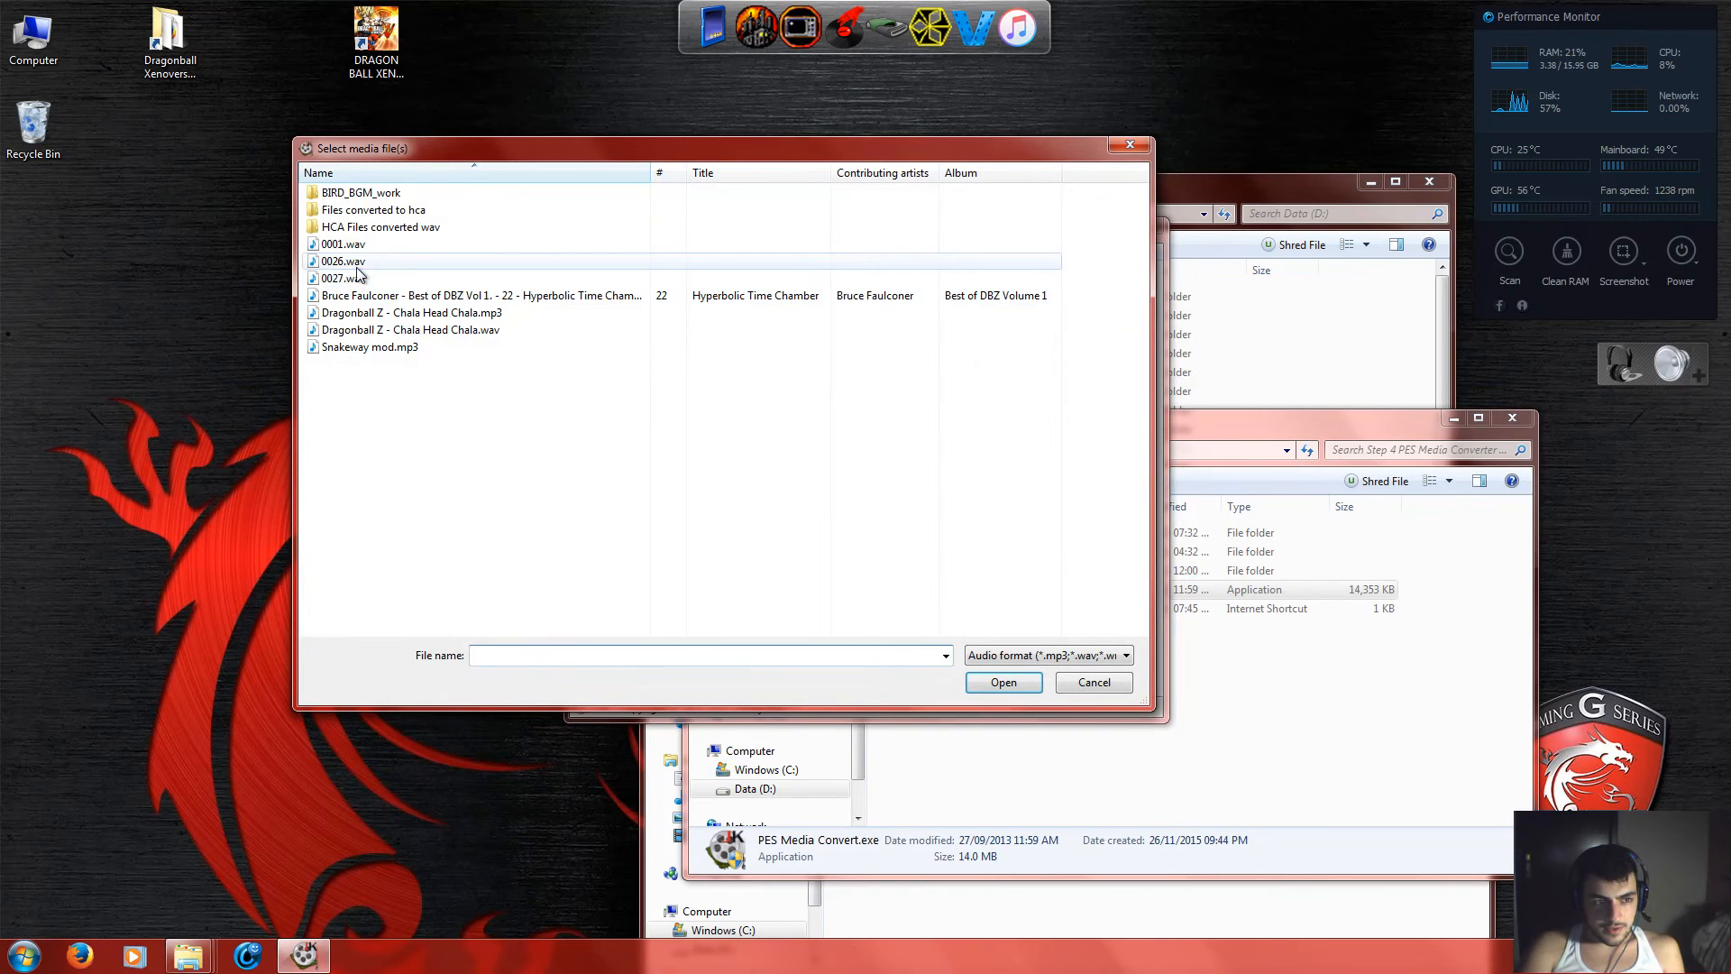
{"action": "left_click", "coordinate": [344, 261]}
{"action": "left_click", "coordinate": [974, 683]}
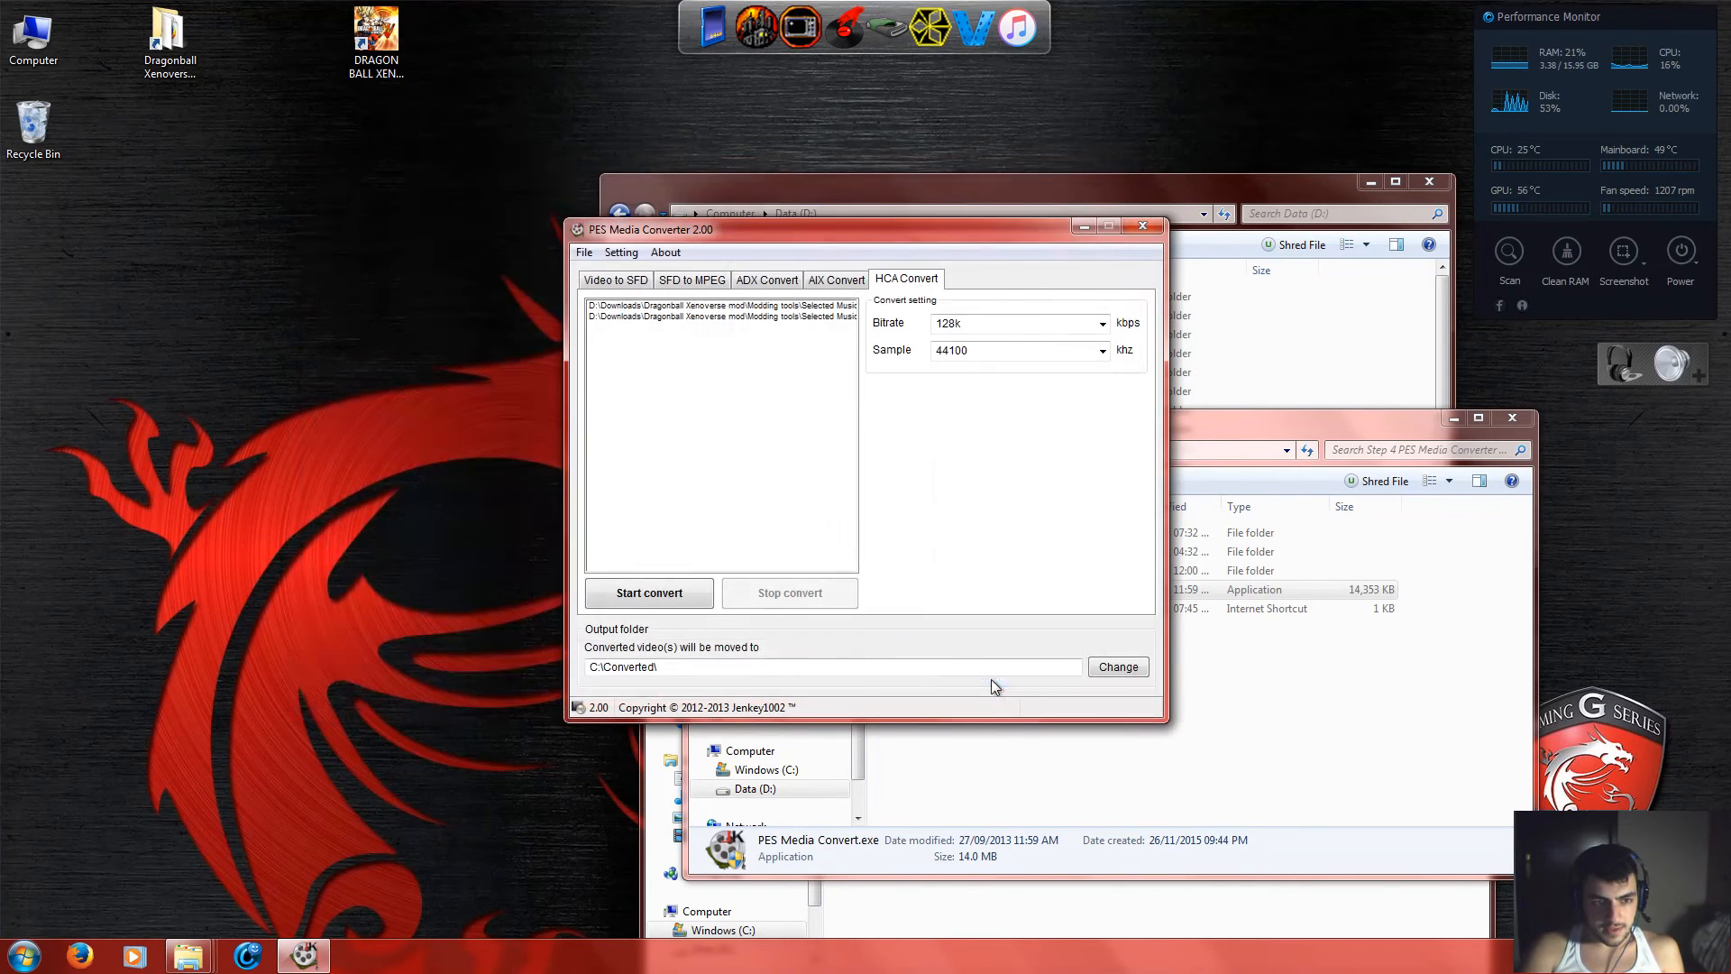
Add 0027.wav to the conversion list and start converting the listed files to HCA.
{"action": "left_click", "coordinate": [583, 252]}
{"action": "left_click", "coordinate": [606, 277]}
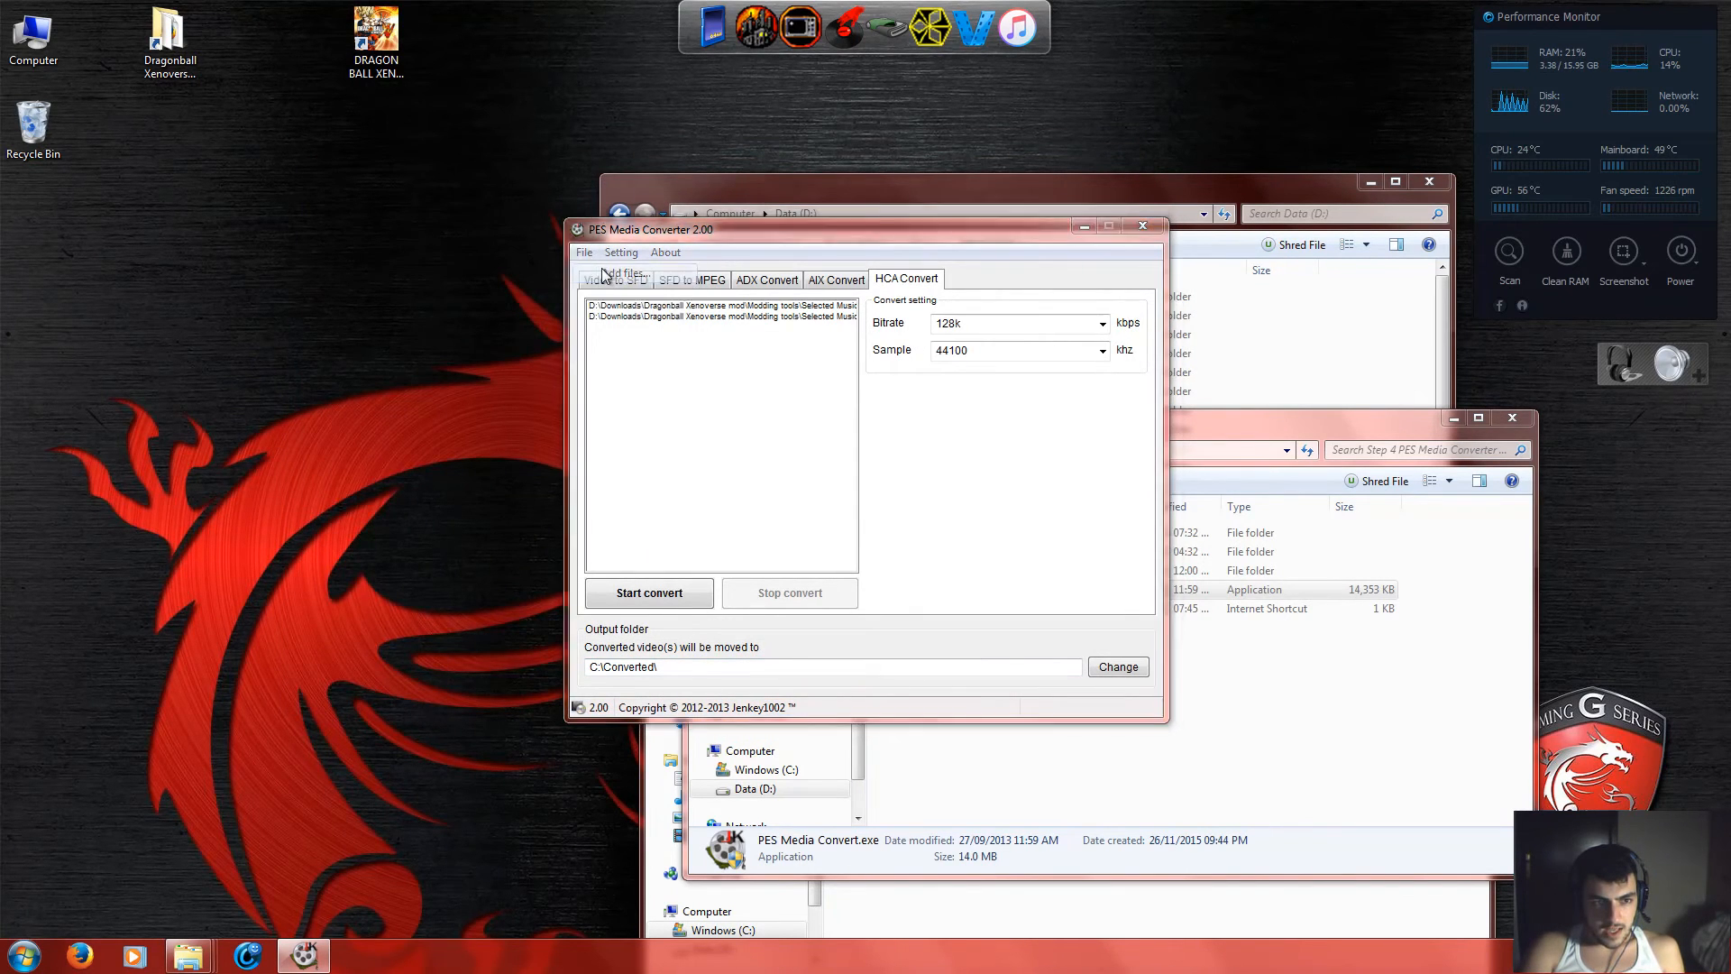
{"action": "left_click", "coordinate": [411, 280]}
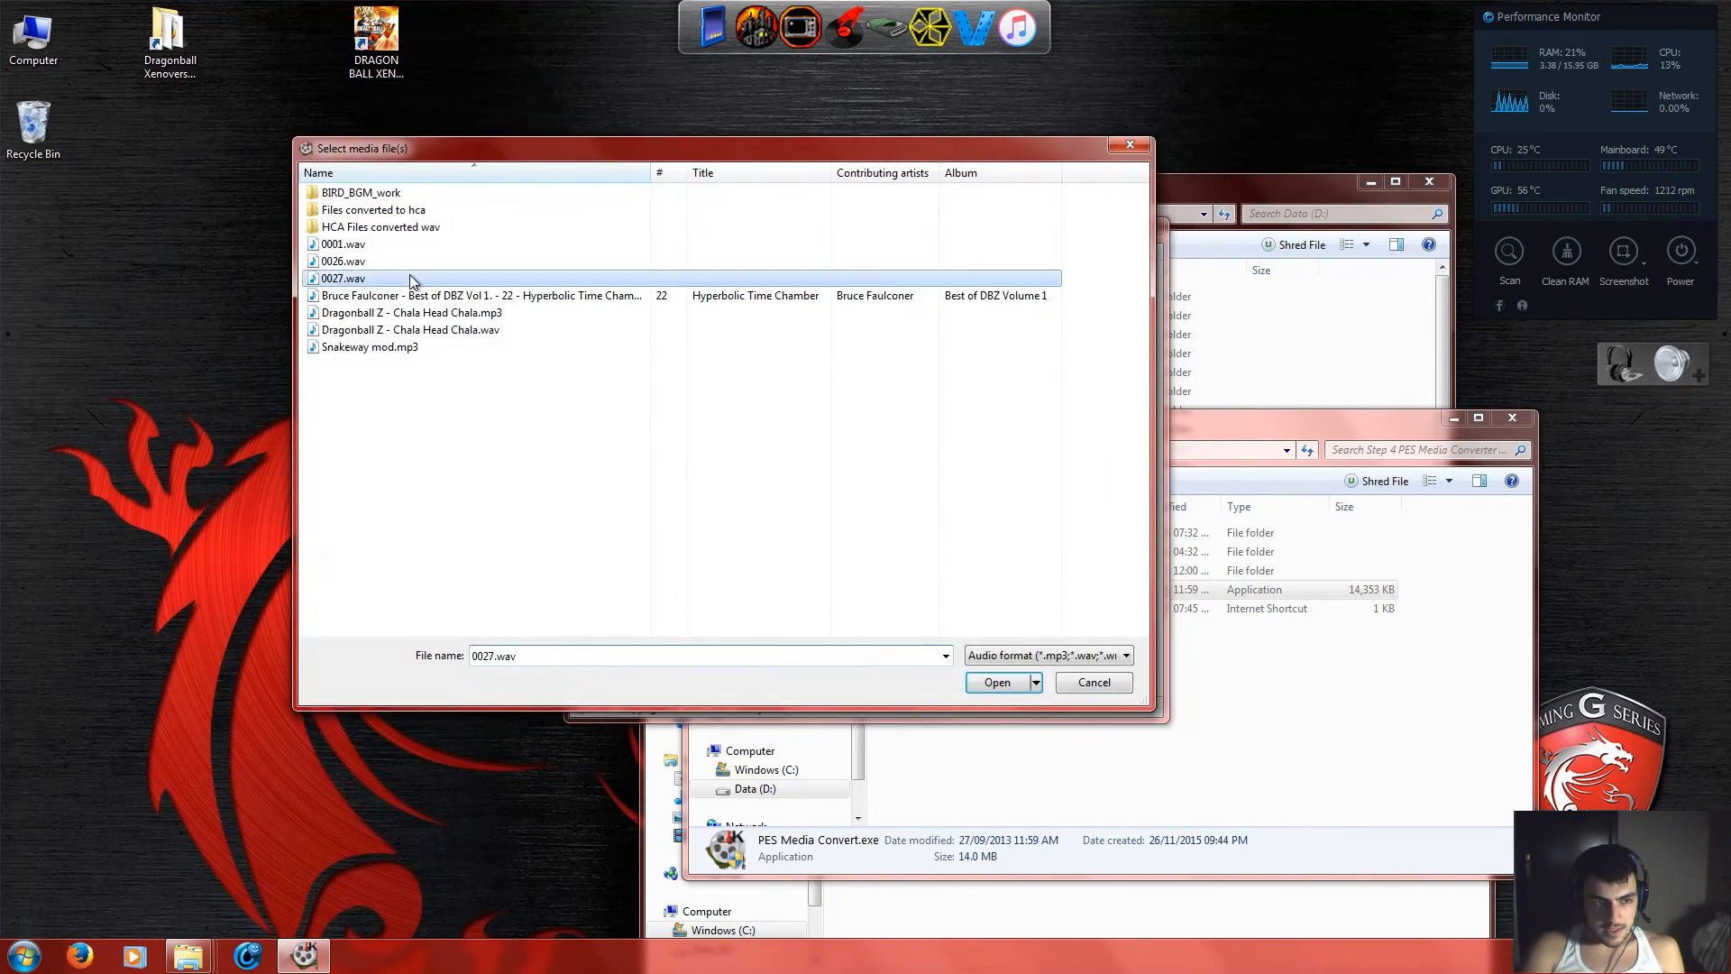
{"action": "left_click", "coordinate": [998, 682]}
{"action": "left_click", "coordinate": [652, 588]}
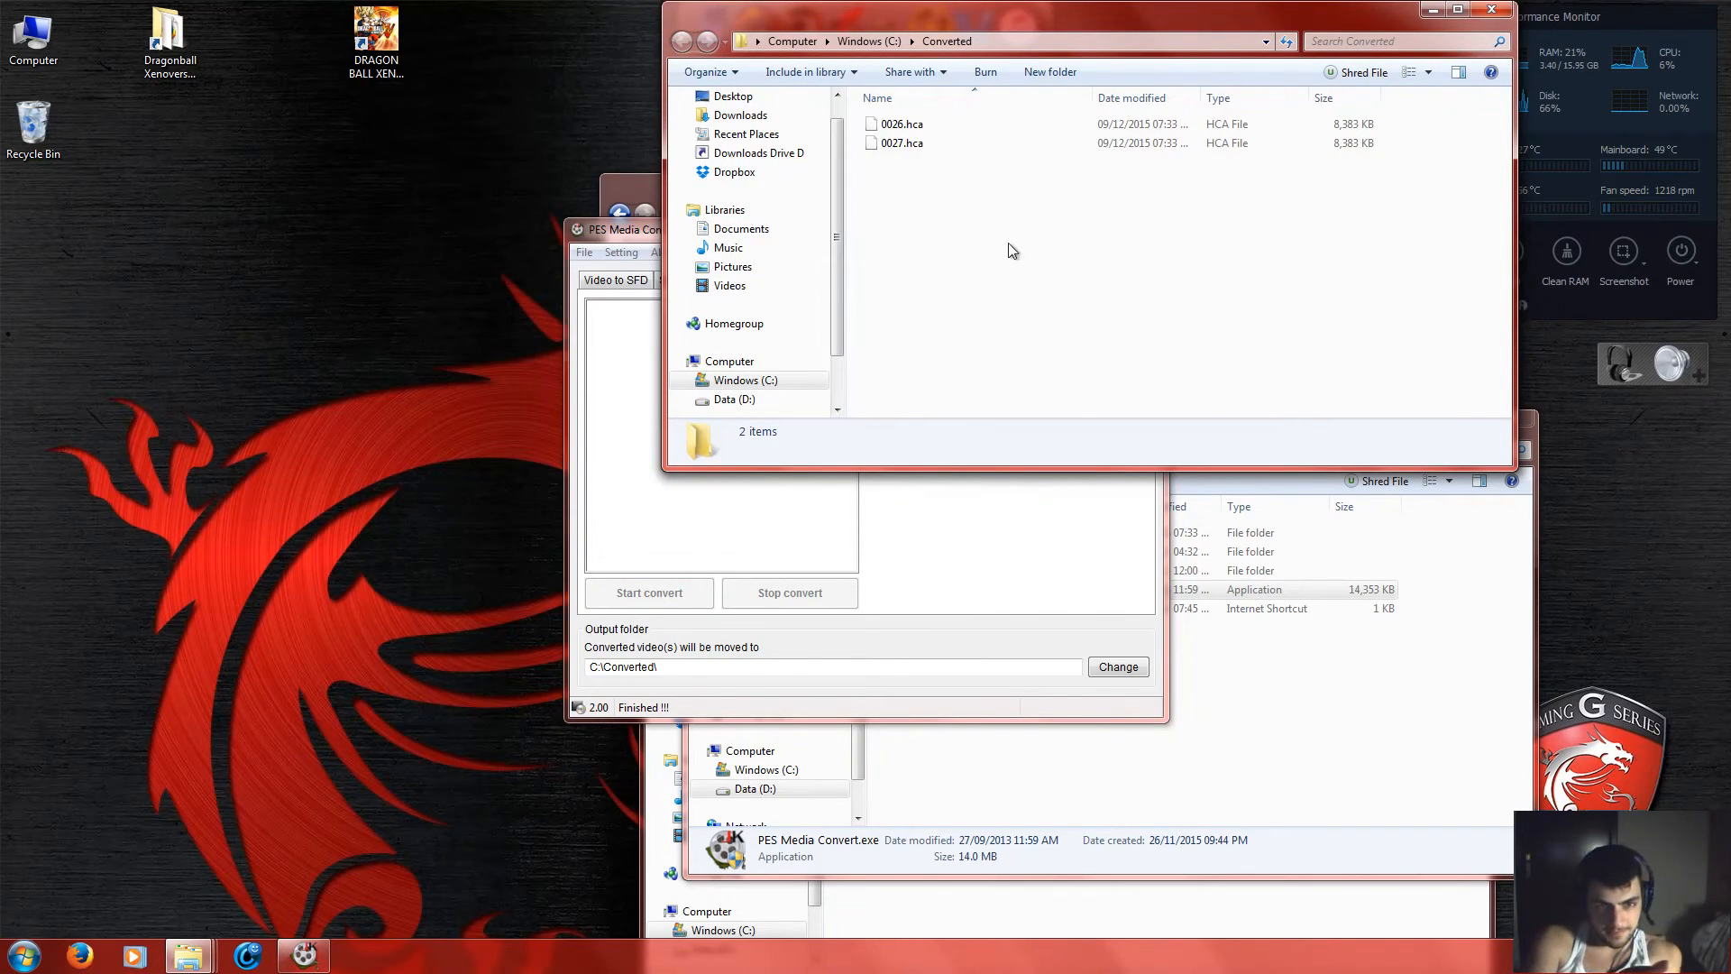
Check the output in C:\Converted and try to convert 0001.wav to HCA on its own.
{"action": "left_click_drag", "start_coordinate": [990, 11], "coordinate": [1144, 408]}
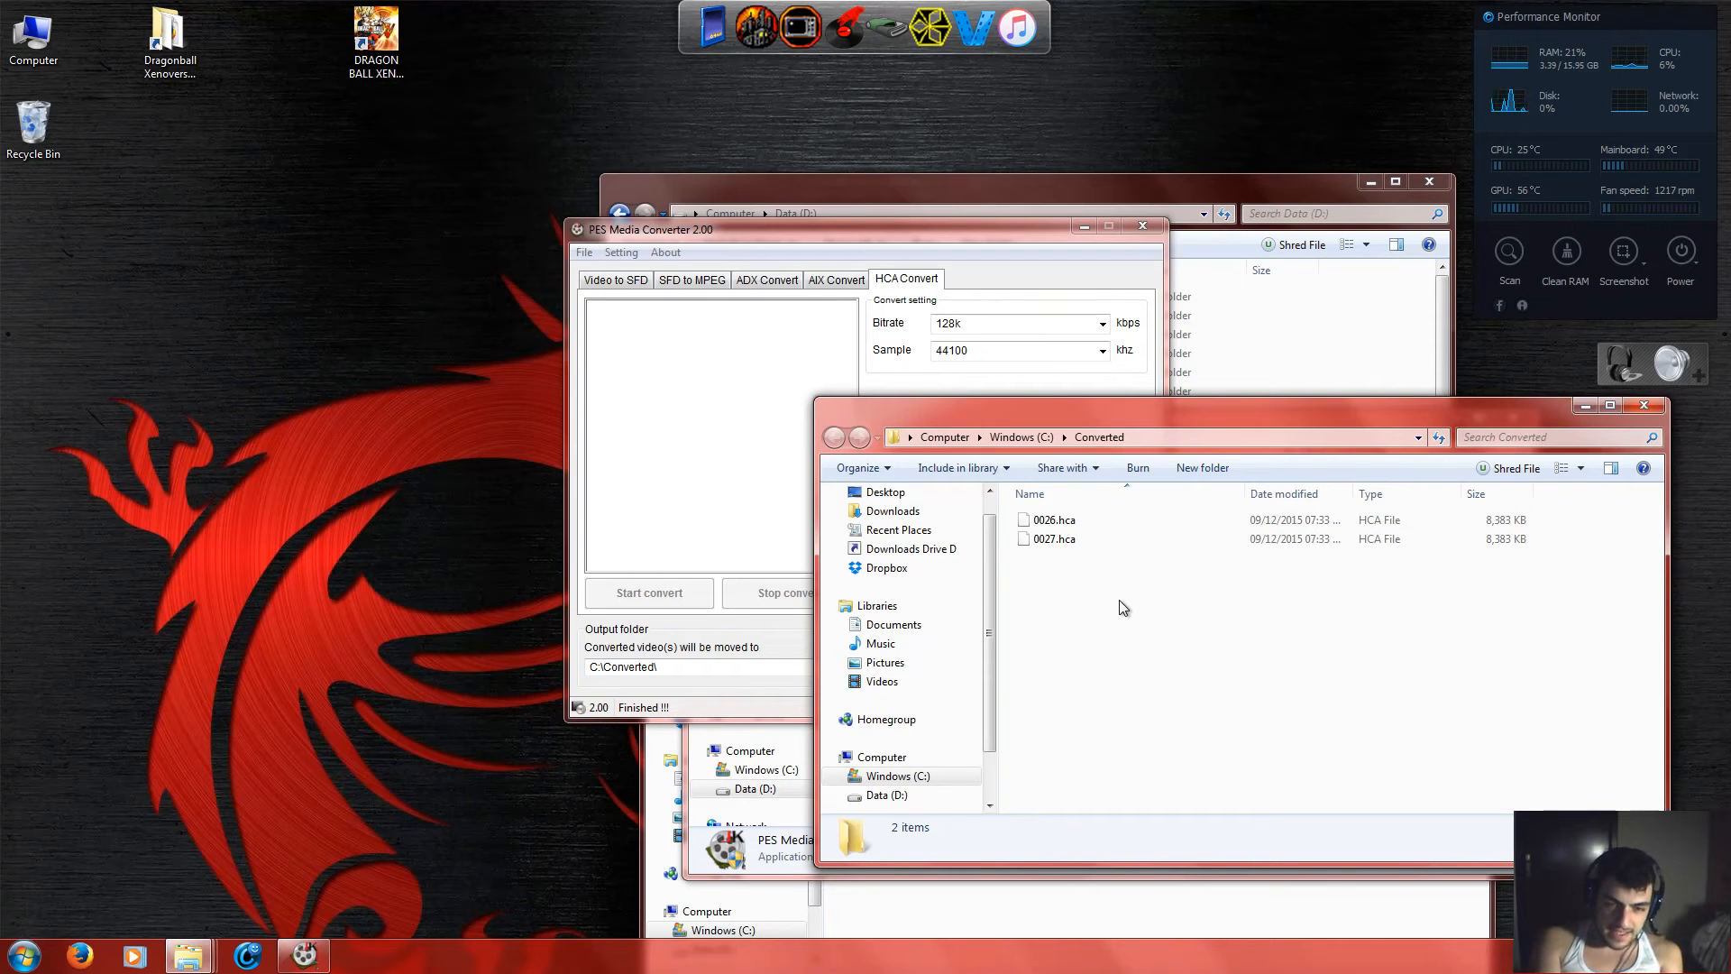
{"action": "left_click", "coordinate": [692, 376]}
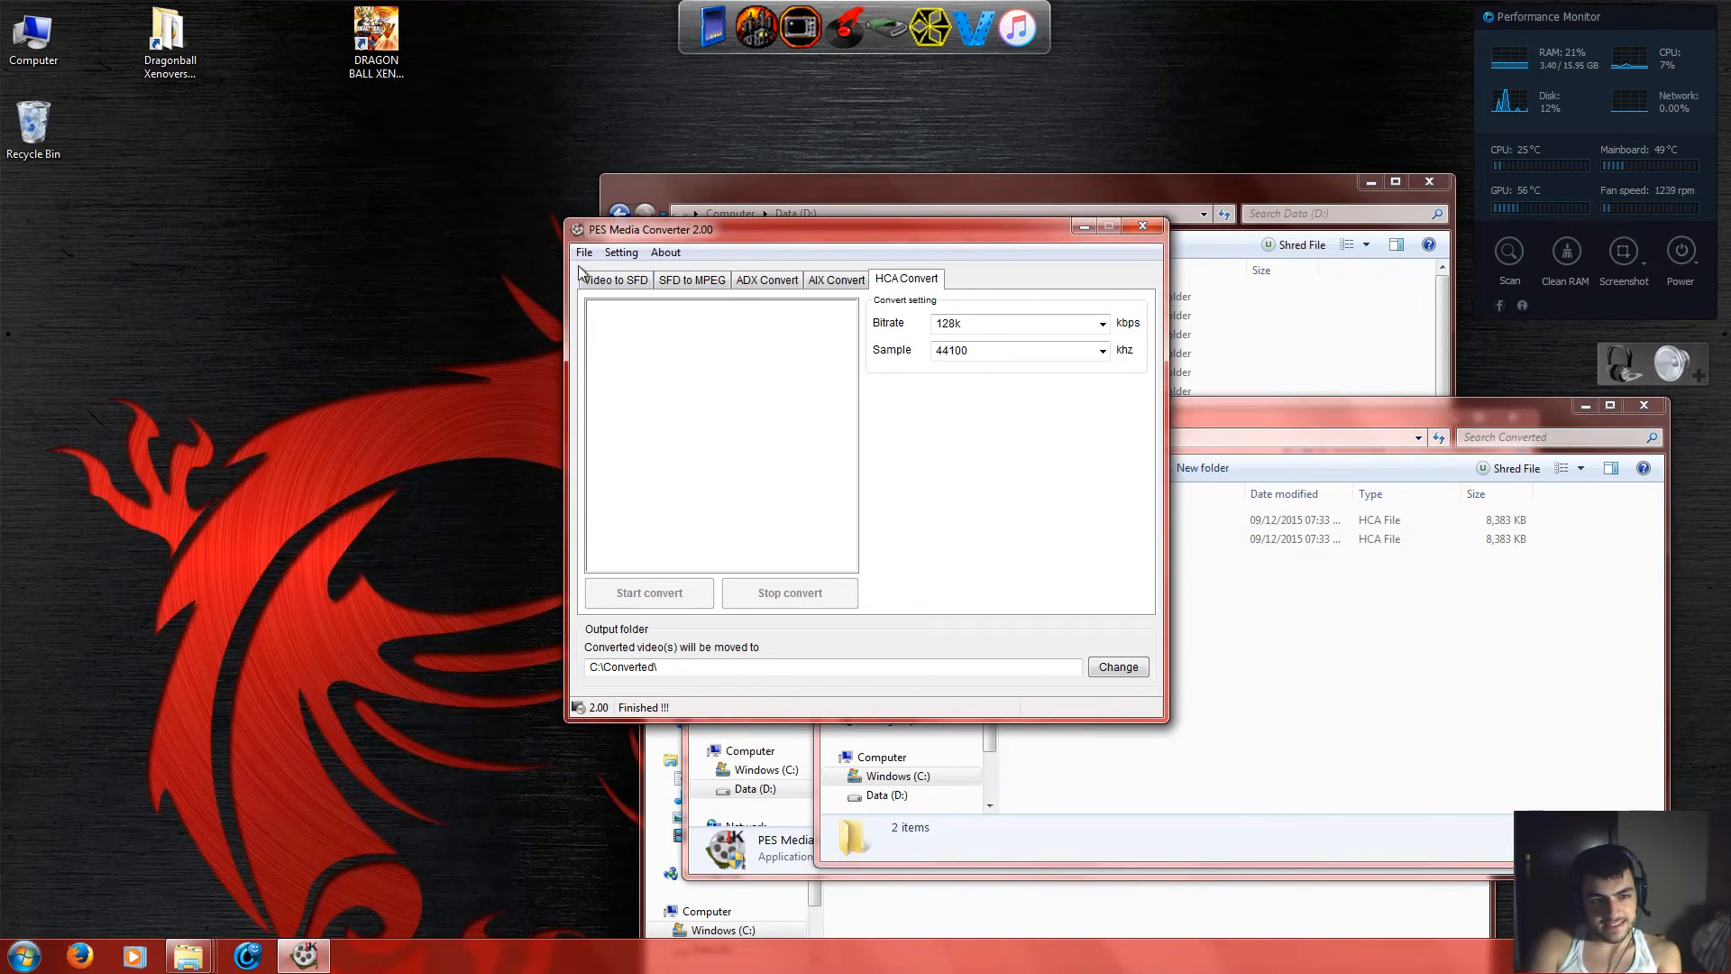
{"action": "left_click", "coordinate": [584, 252]}
{"action": "left_click", "coordinate": [1371, 586]}
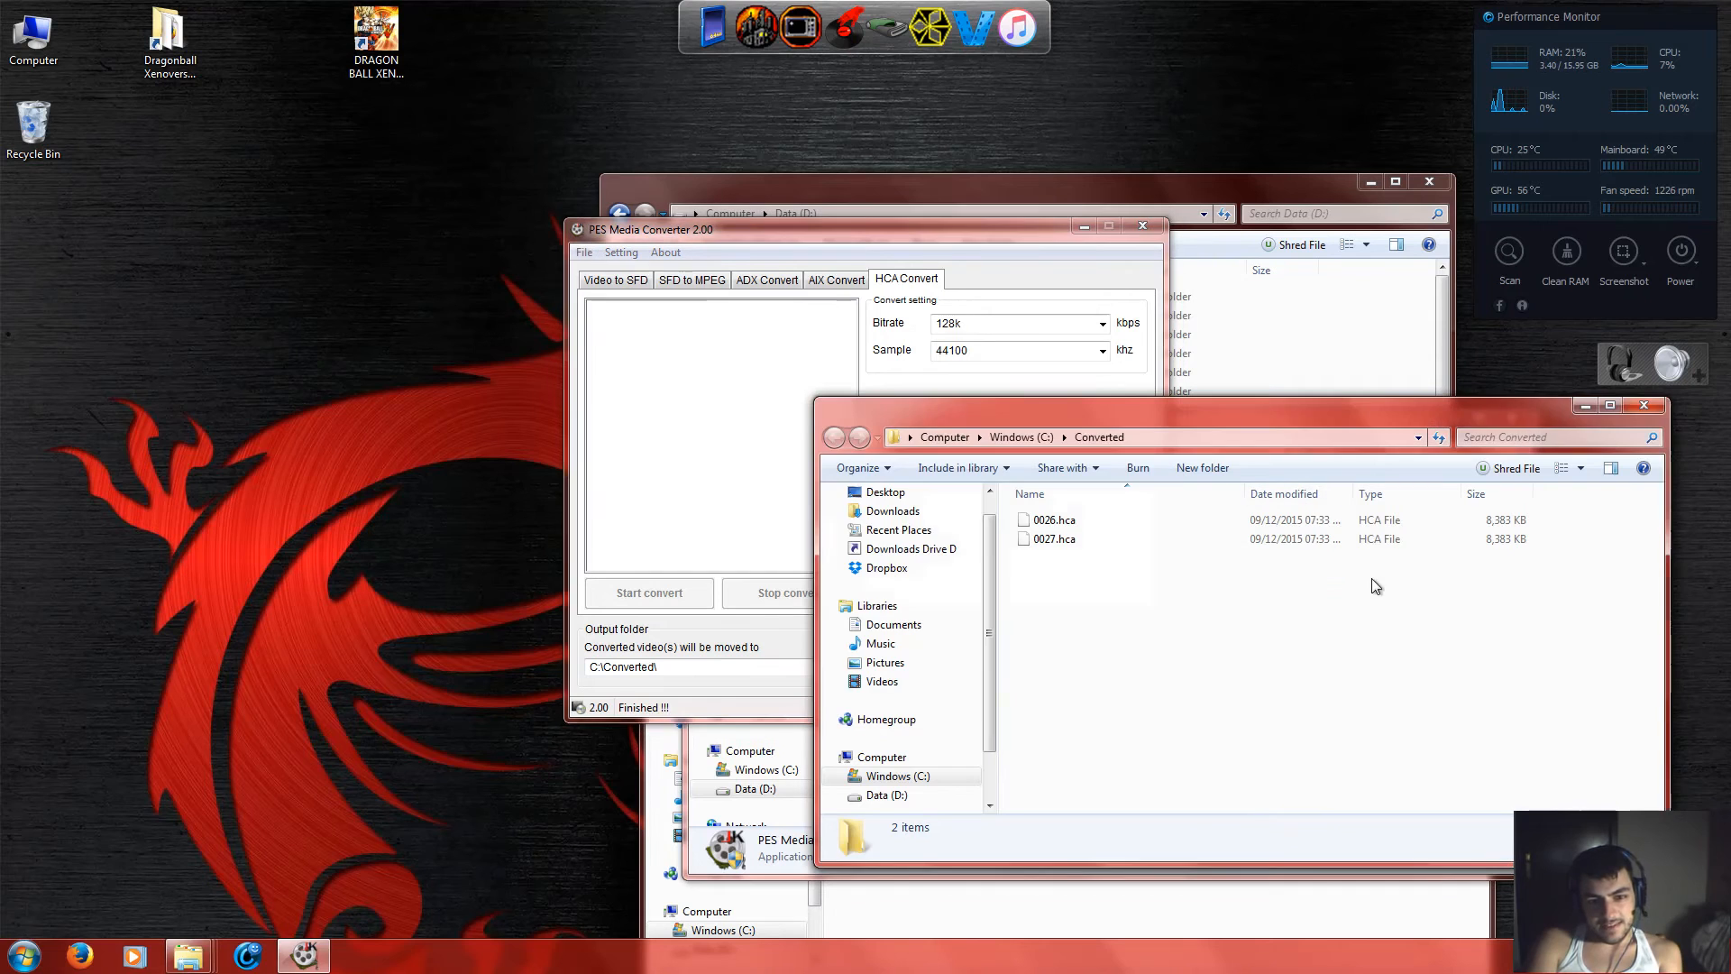
{"action": "left_click", "coordinate": [582, 256]}
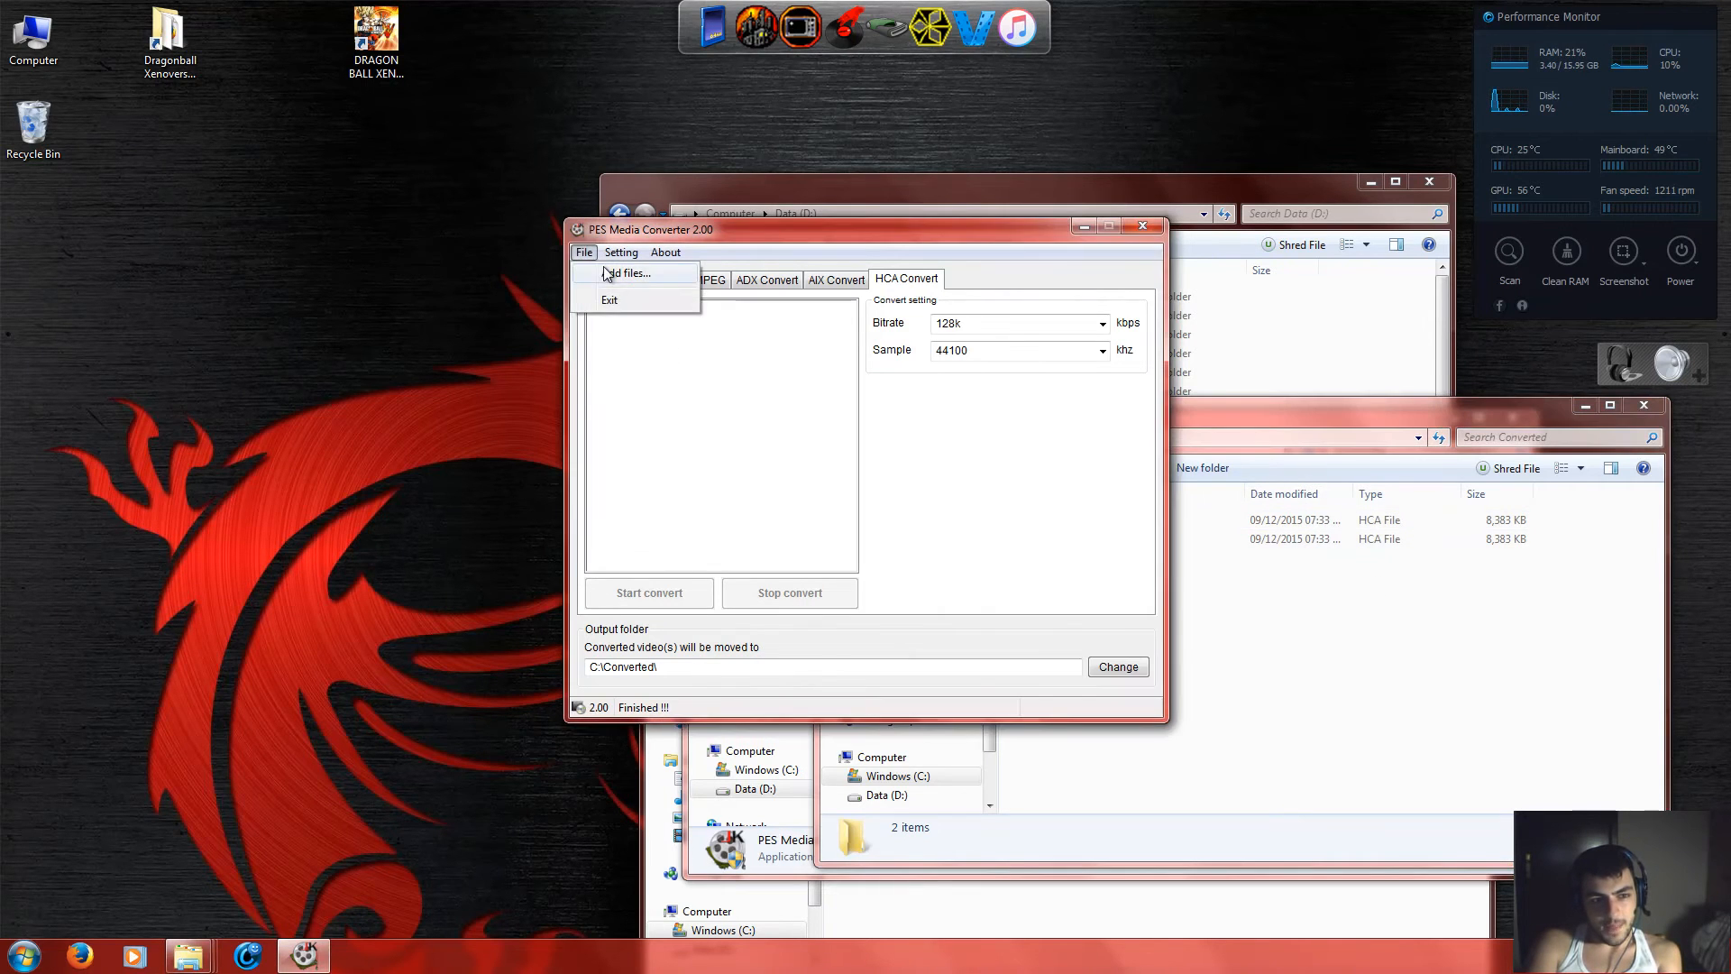
{"action": "left_click", "coordinate": [622, 273]}
{"action": "left_click", "coordinate": [365, 246]}
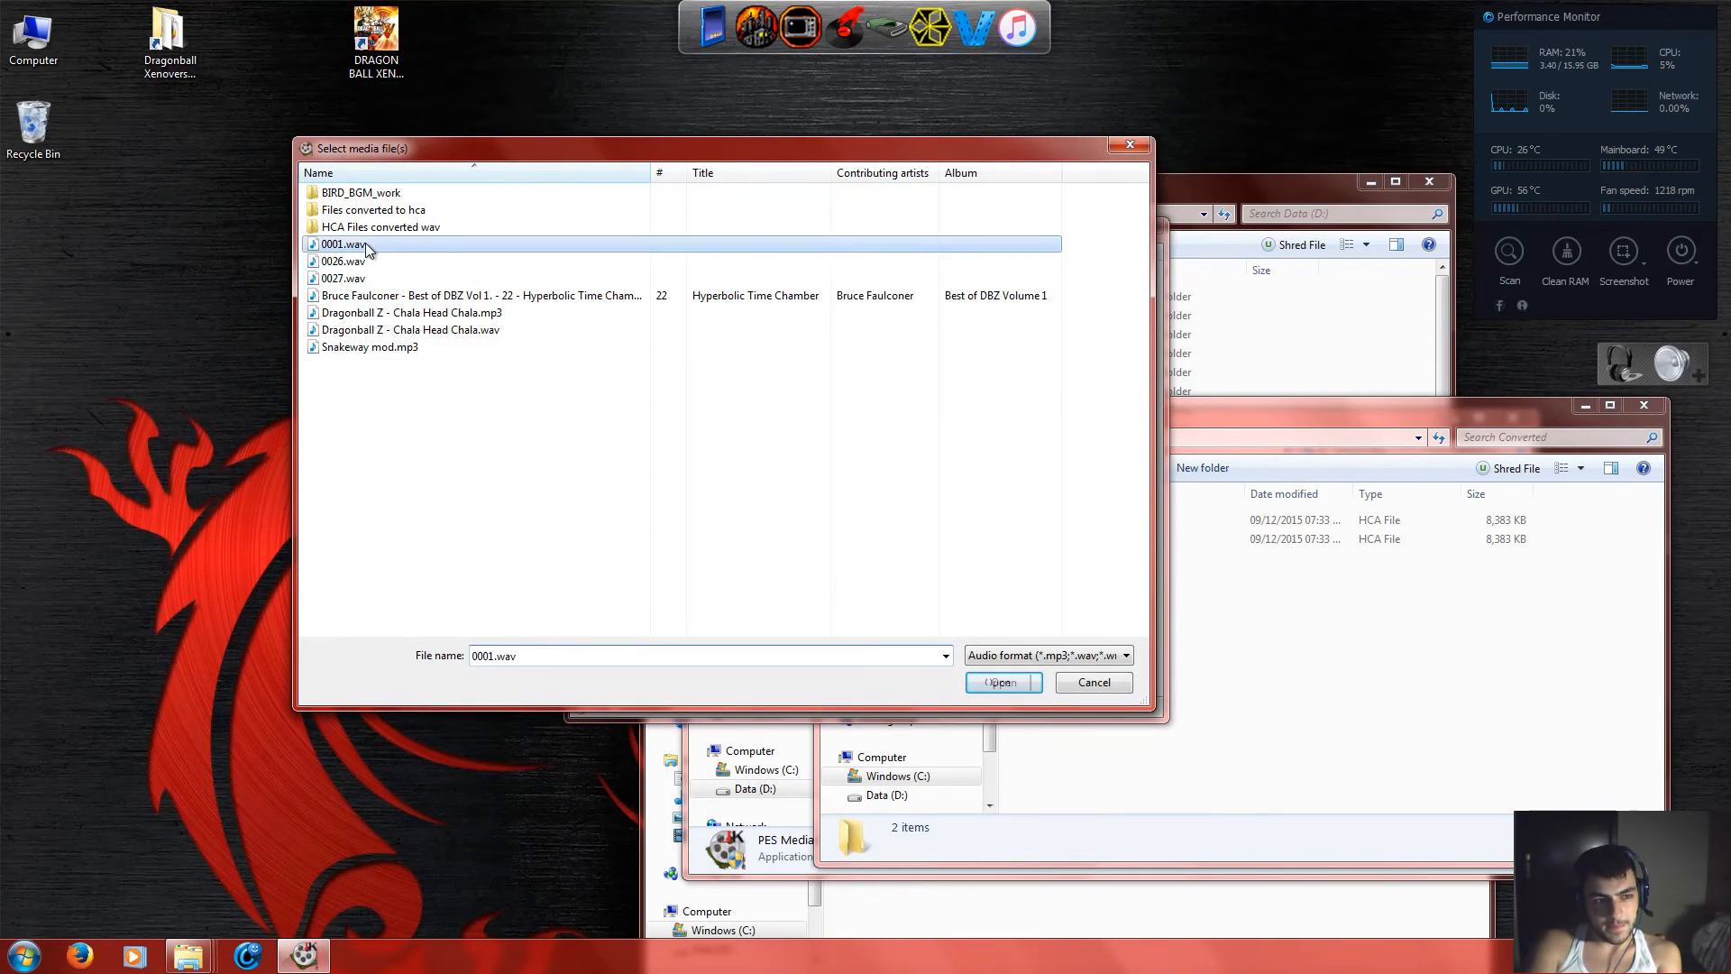
{"action": "left_click", "coordinate": [989, 687]}
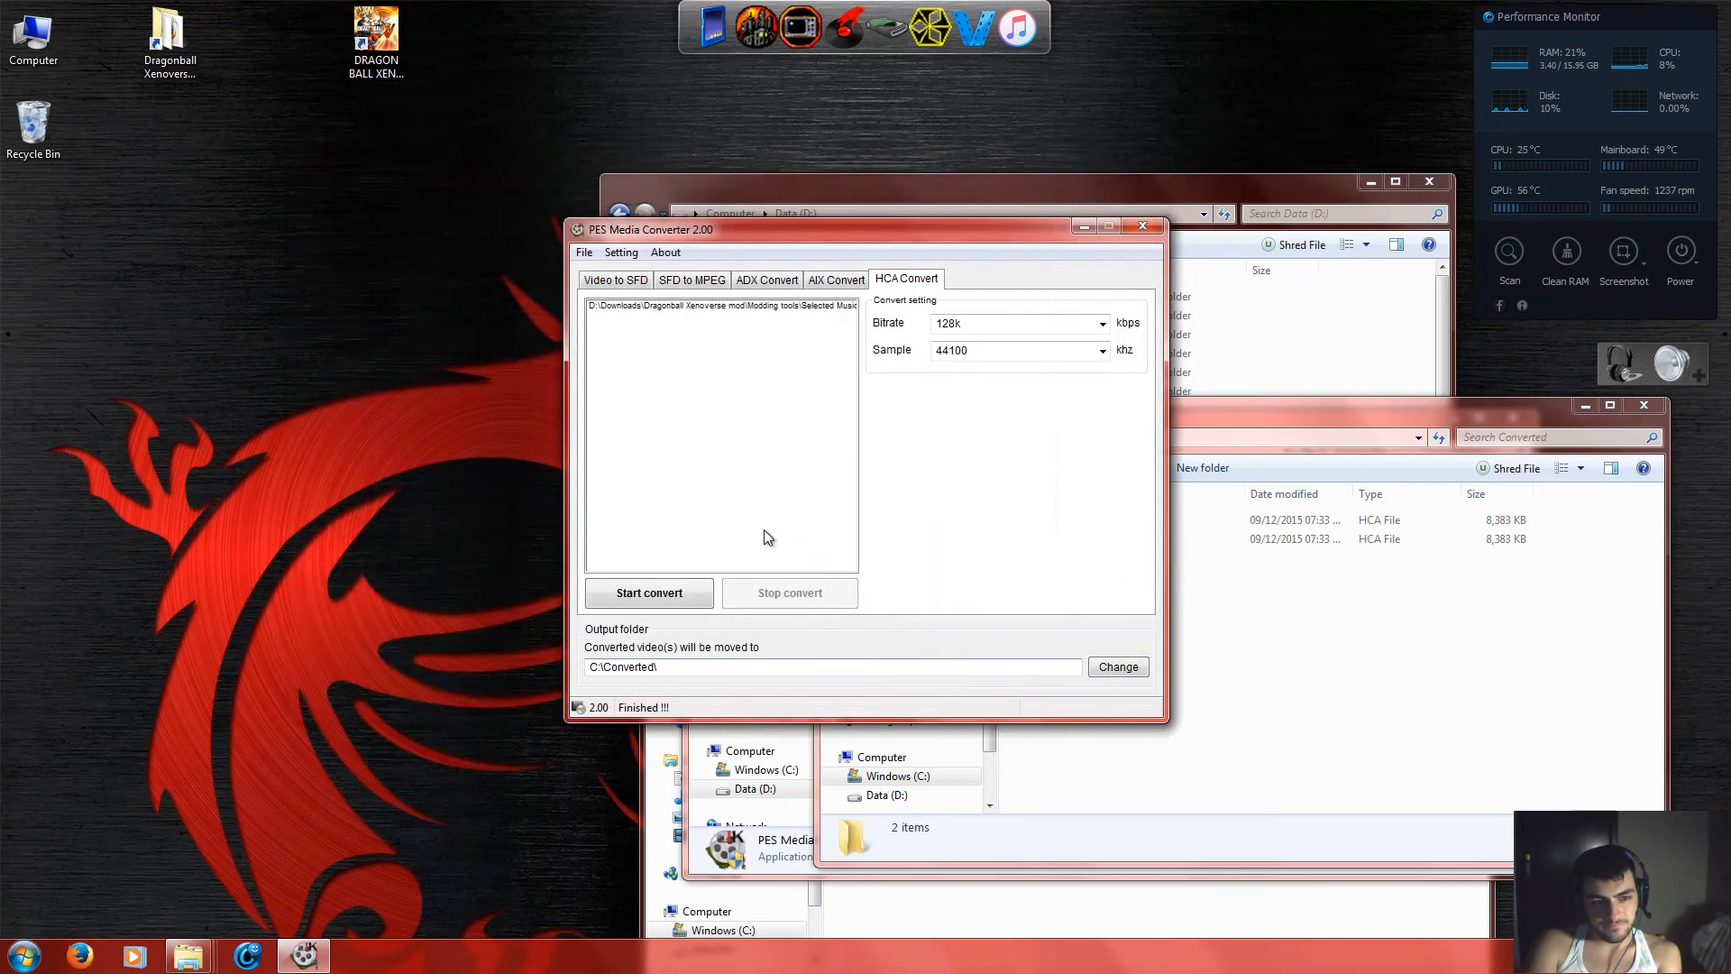
{"action": "left_click", "coordinate": [664, 595]}
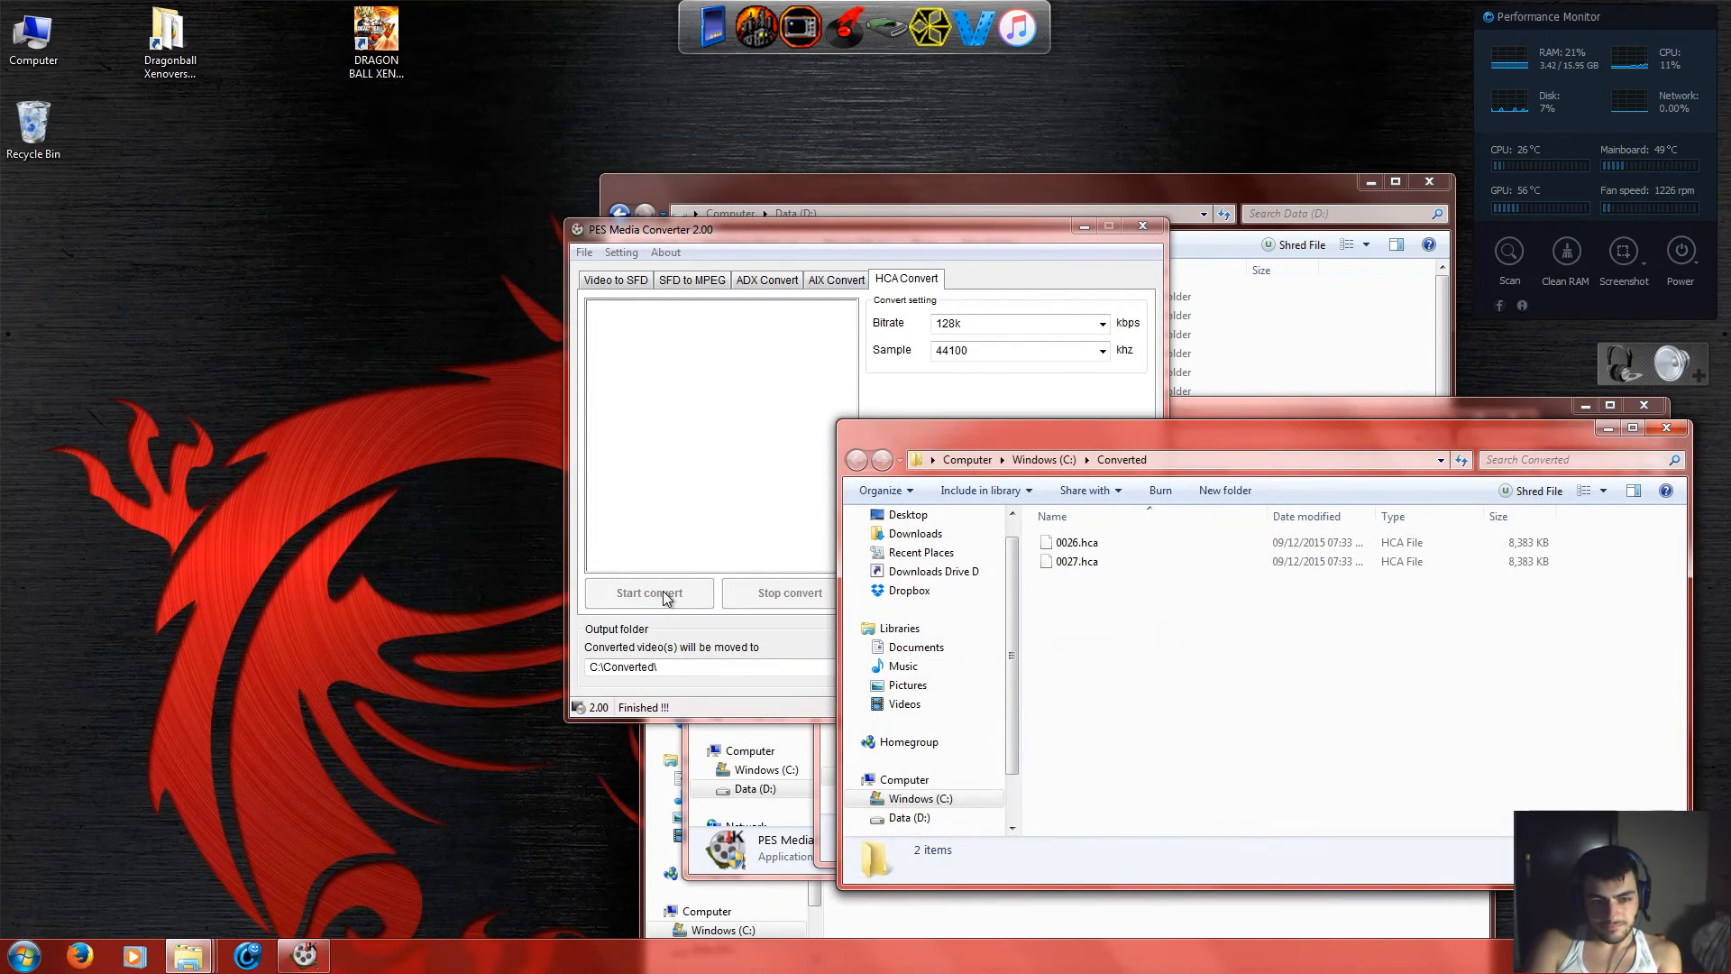
End the unresponsive PES Media Converter process and launch the converter again with permission to run.
{"action": "left_click", "coordinate": [674, 359]}
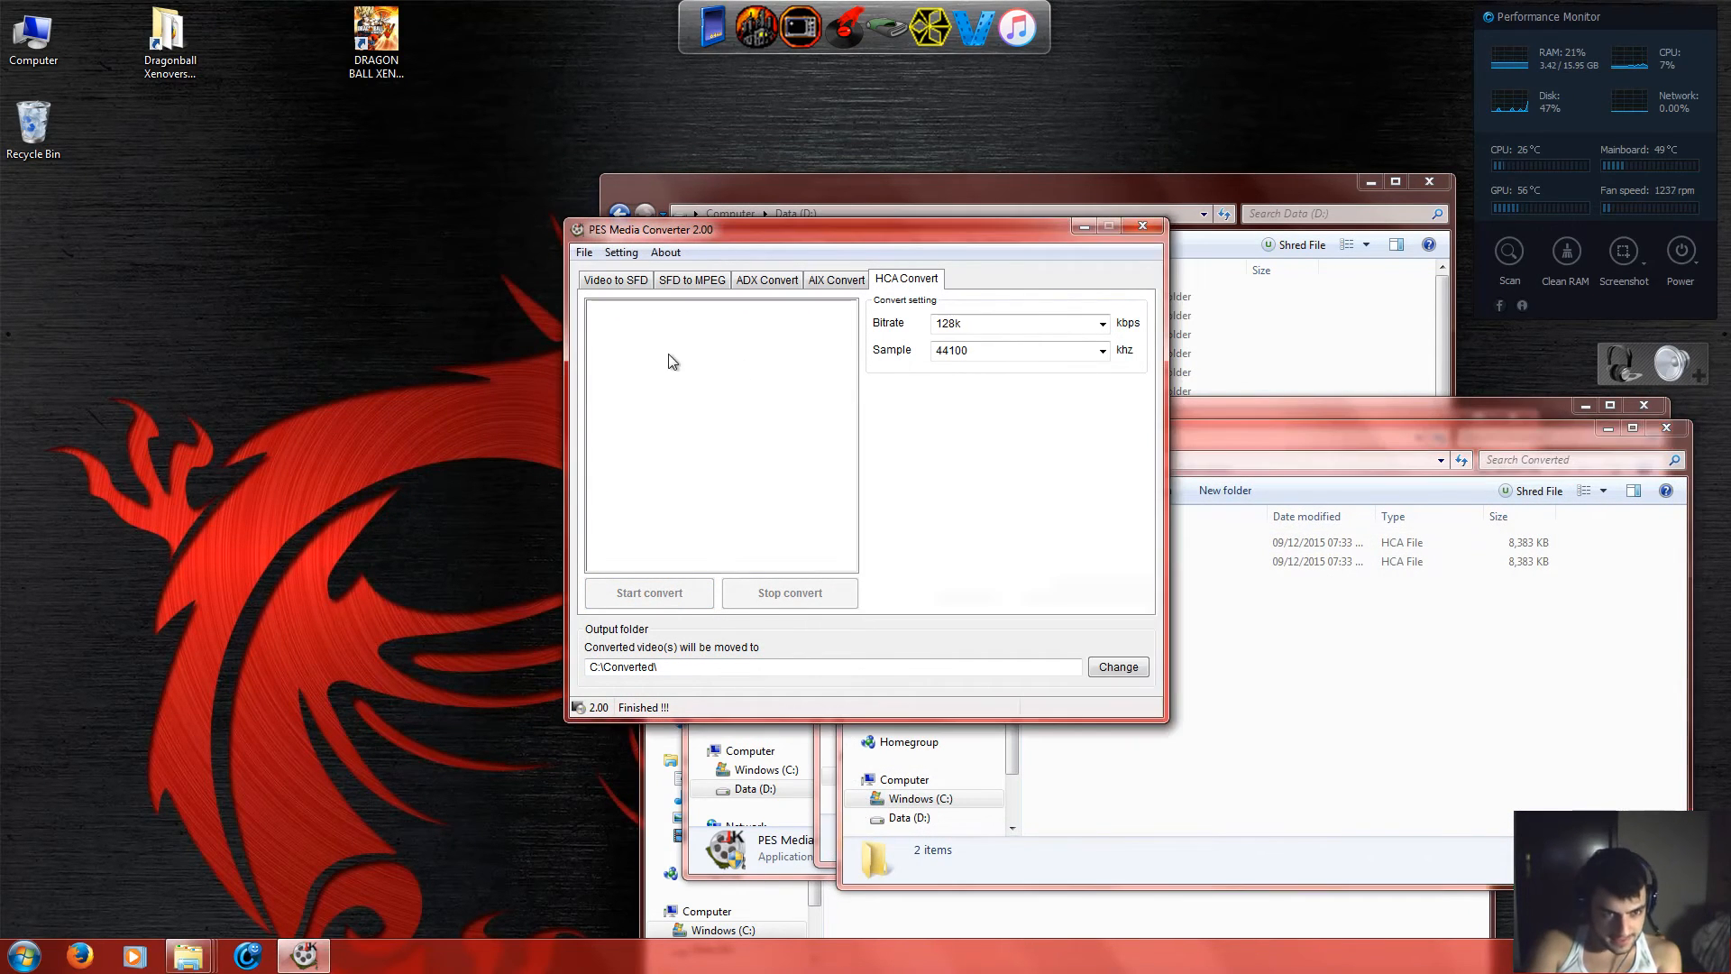
{"action": "left_click", "coordinate": [584, 253]}
{"action": "left_click", "coordinate": [595, 272]}
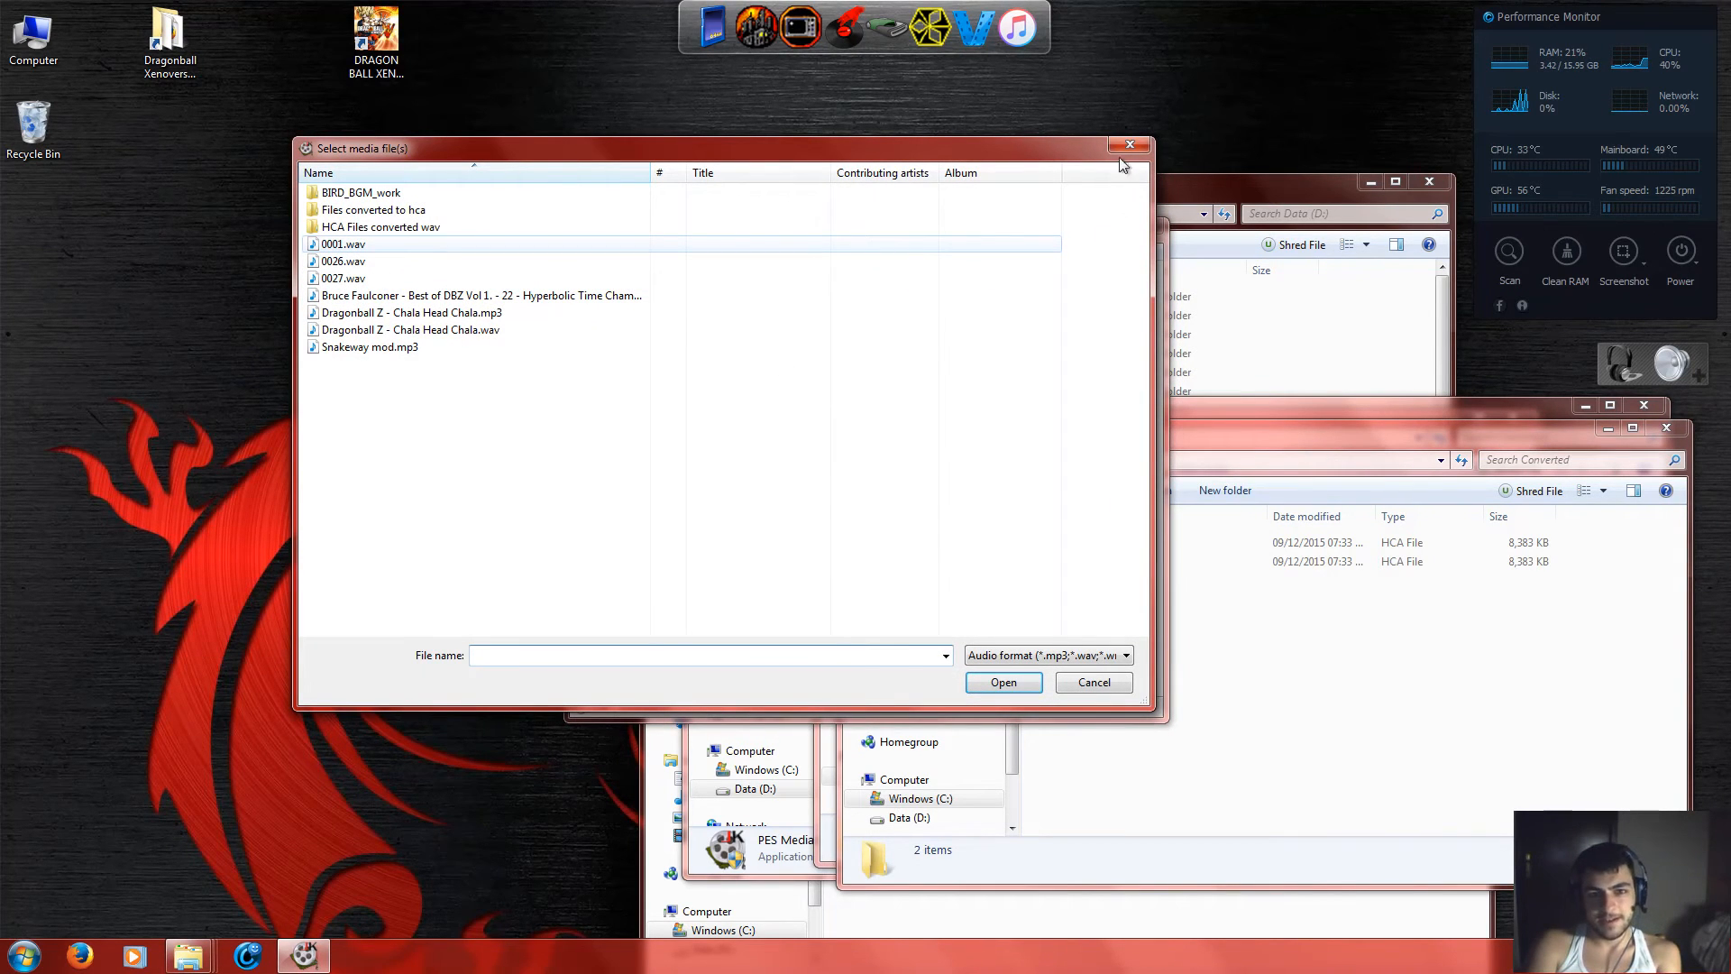
{"action": "left_click", "coordinate": [1093, 682]}
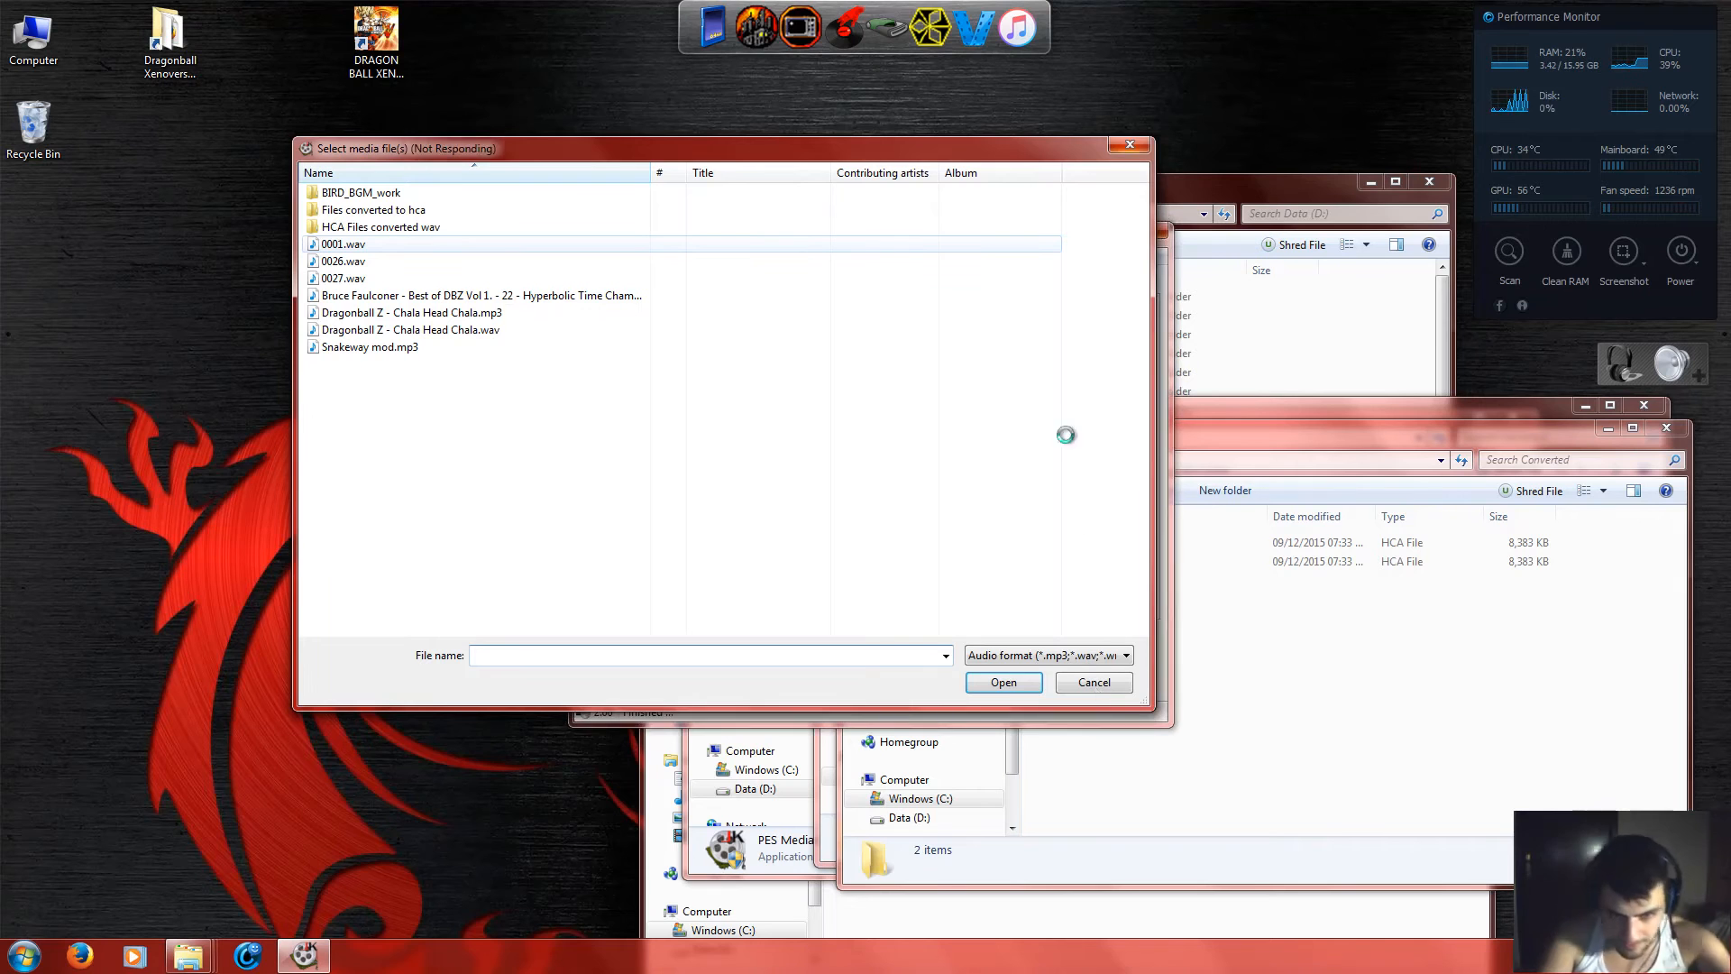
{"action": "left_click", "coordinate": [1129, 147]}
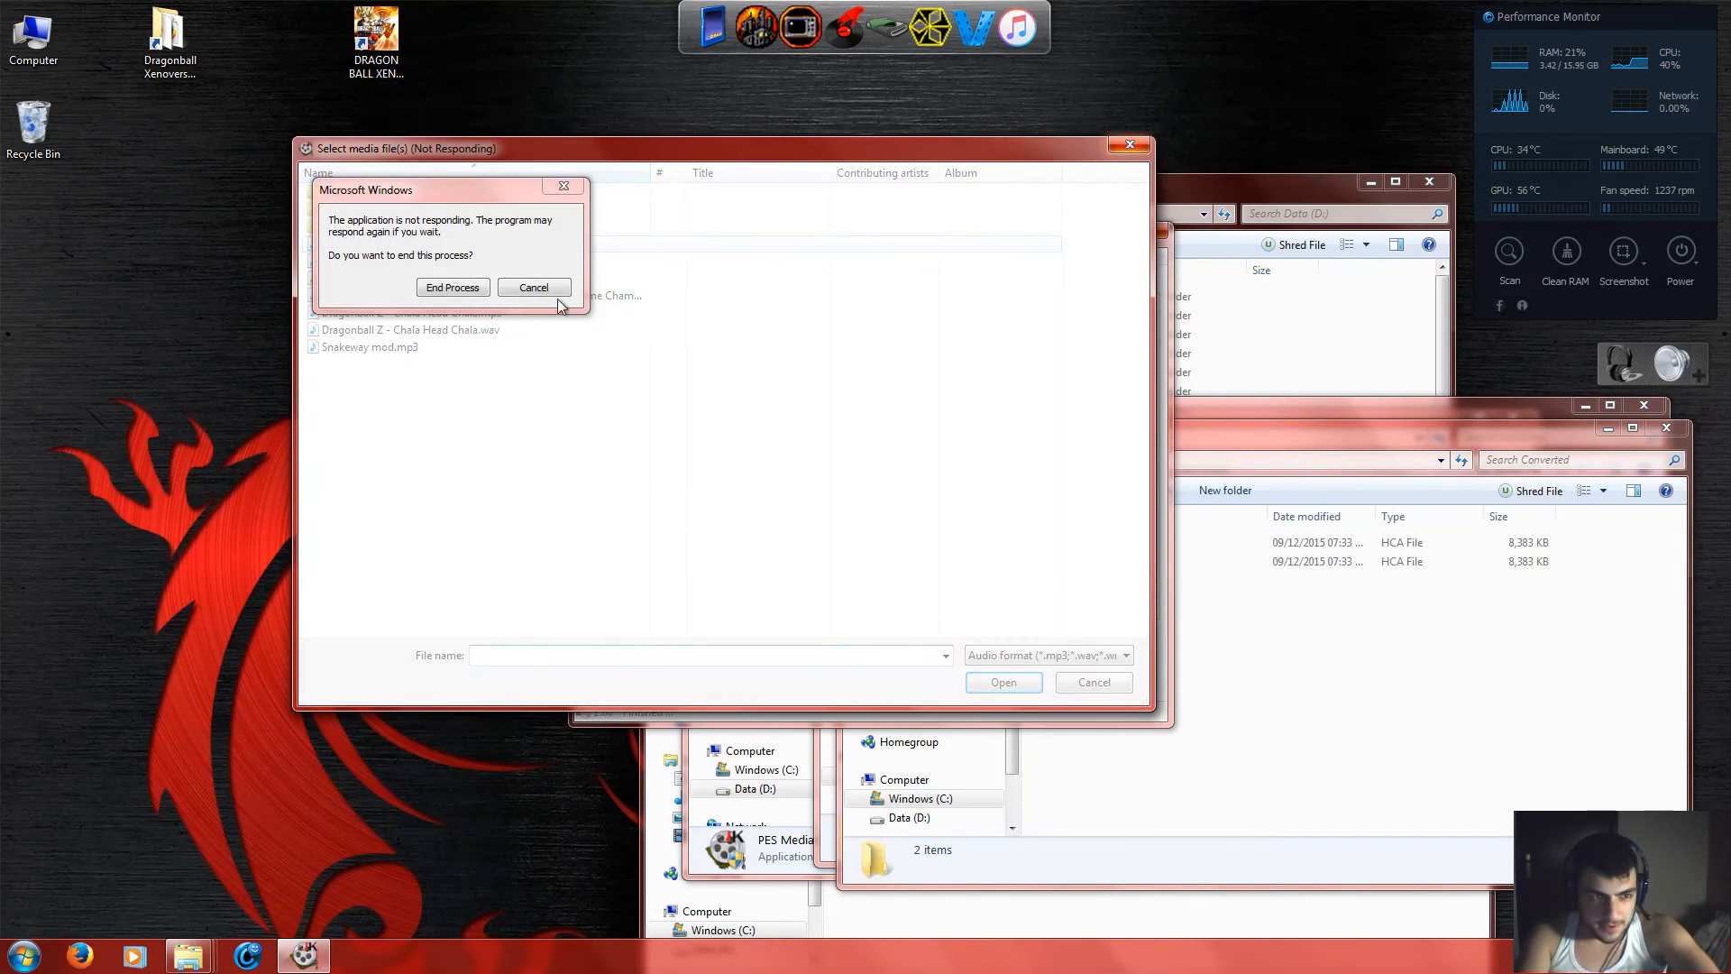
{"action": "left_click", "coordinate": [439, 288]}
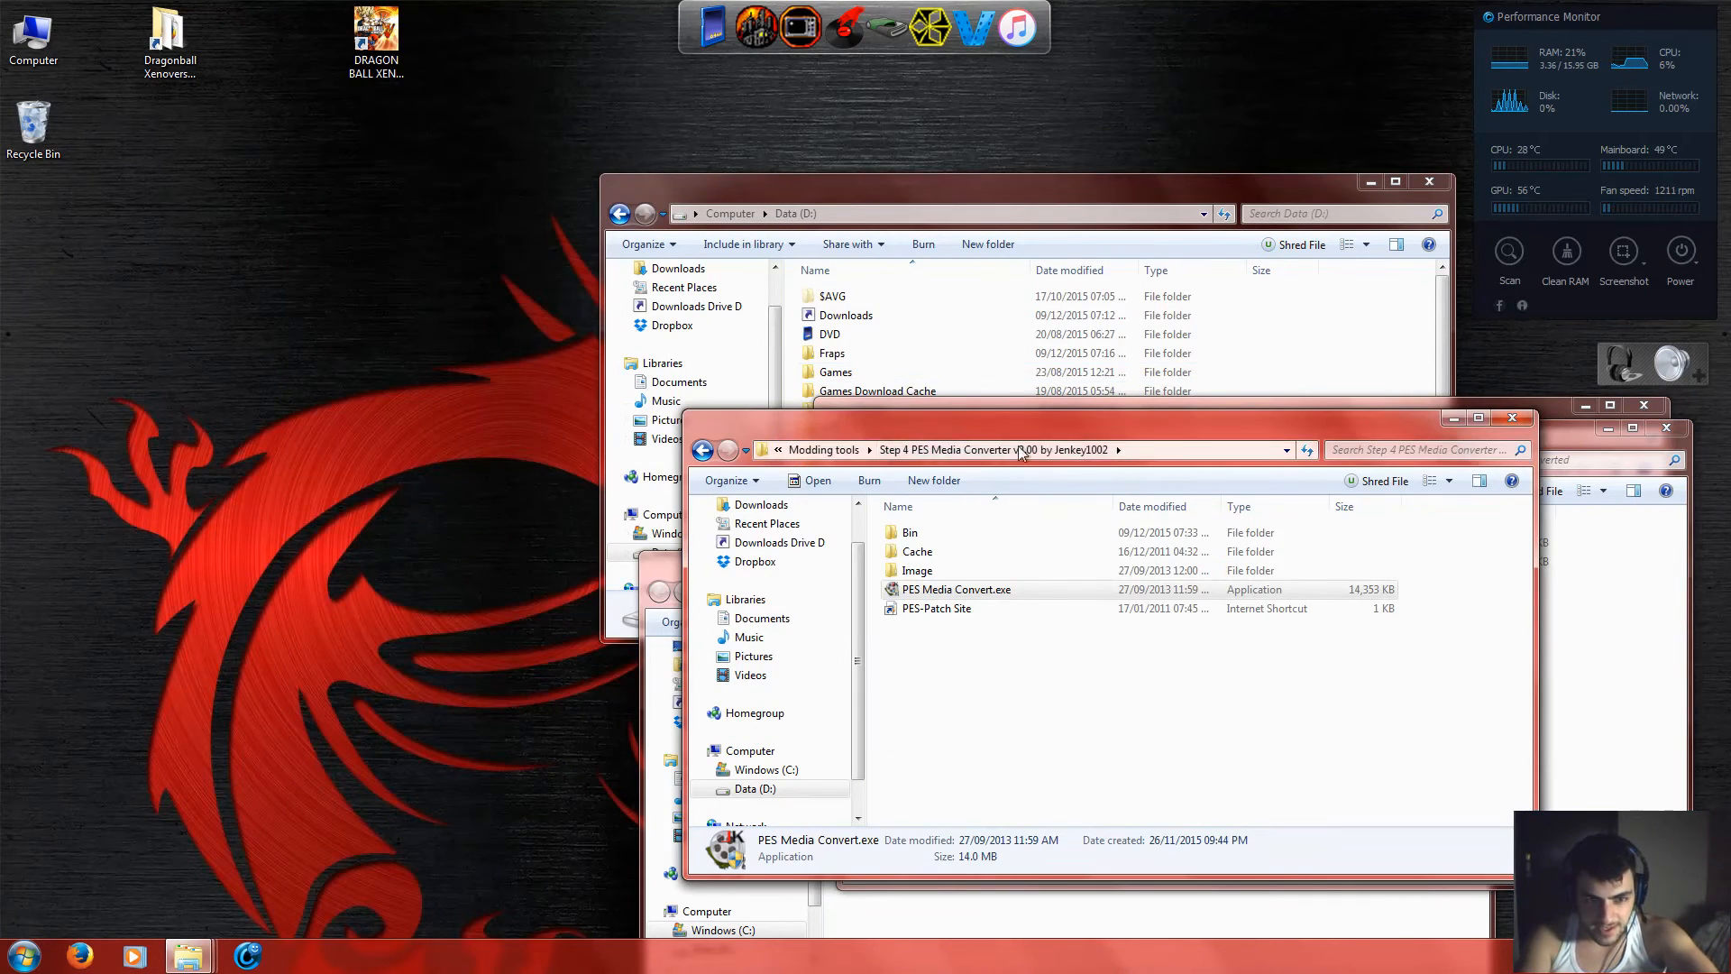
{"action": "double_click", "coordinate": [1001, 591]}
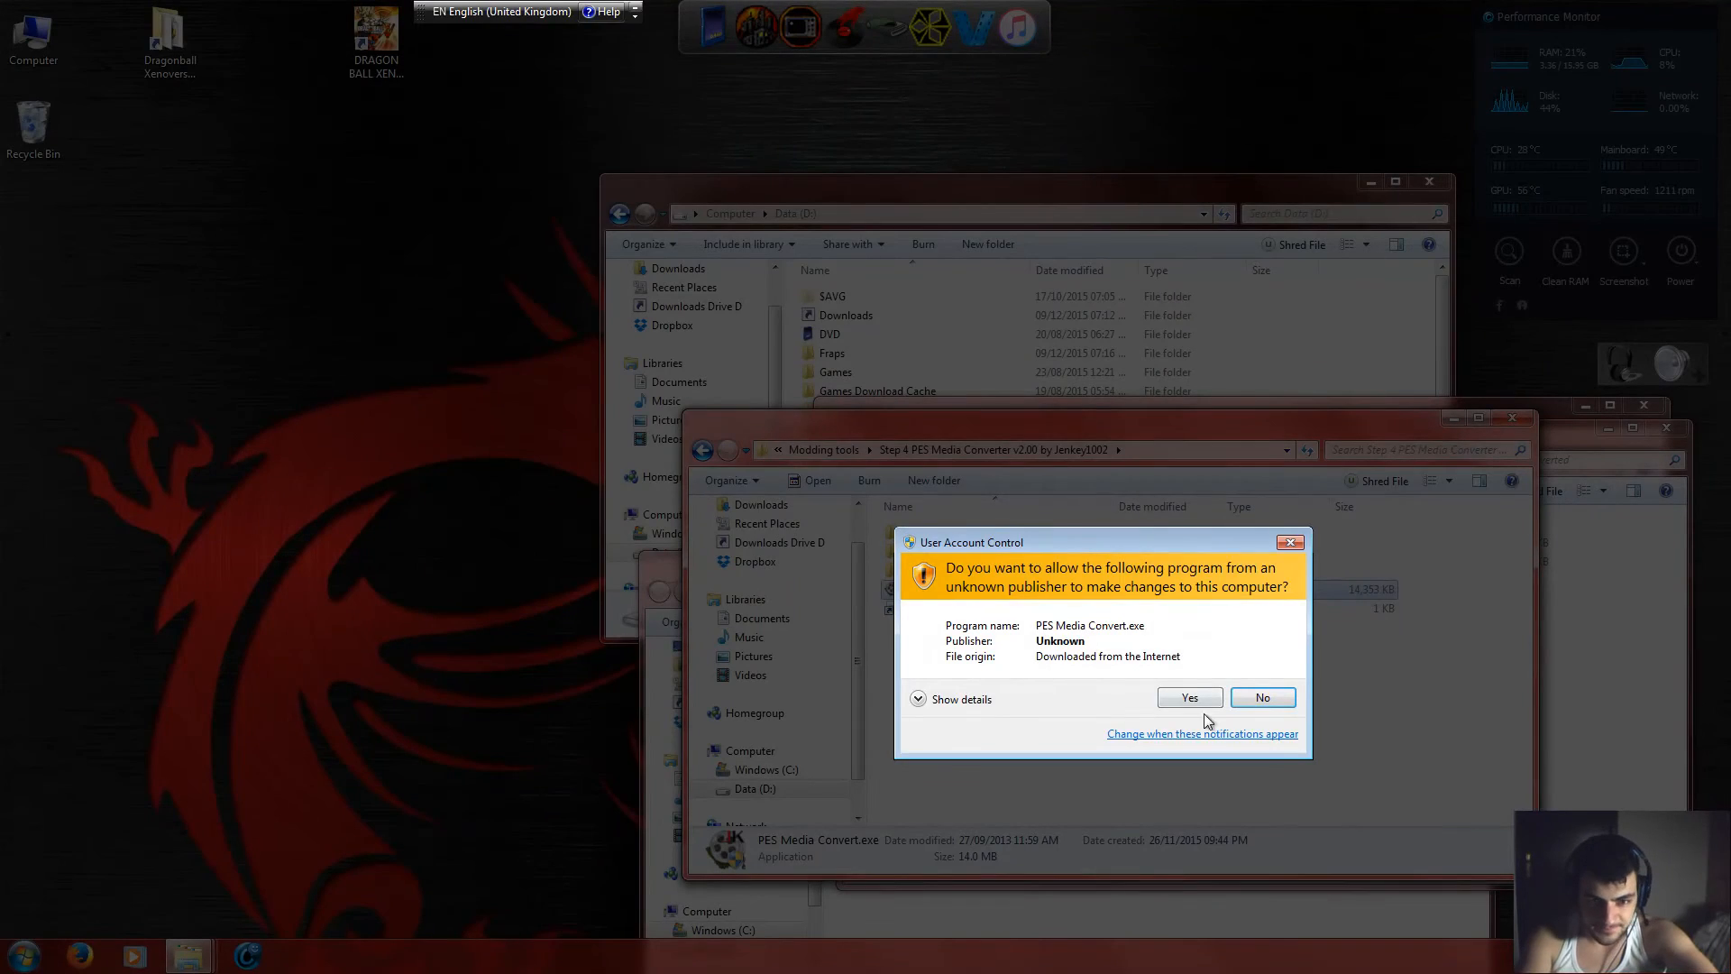
{"action": "left_click", "coordinate": [1192, 698]}
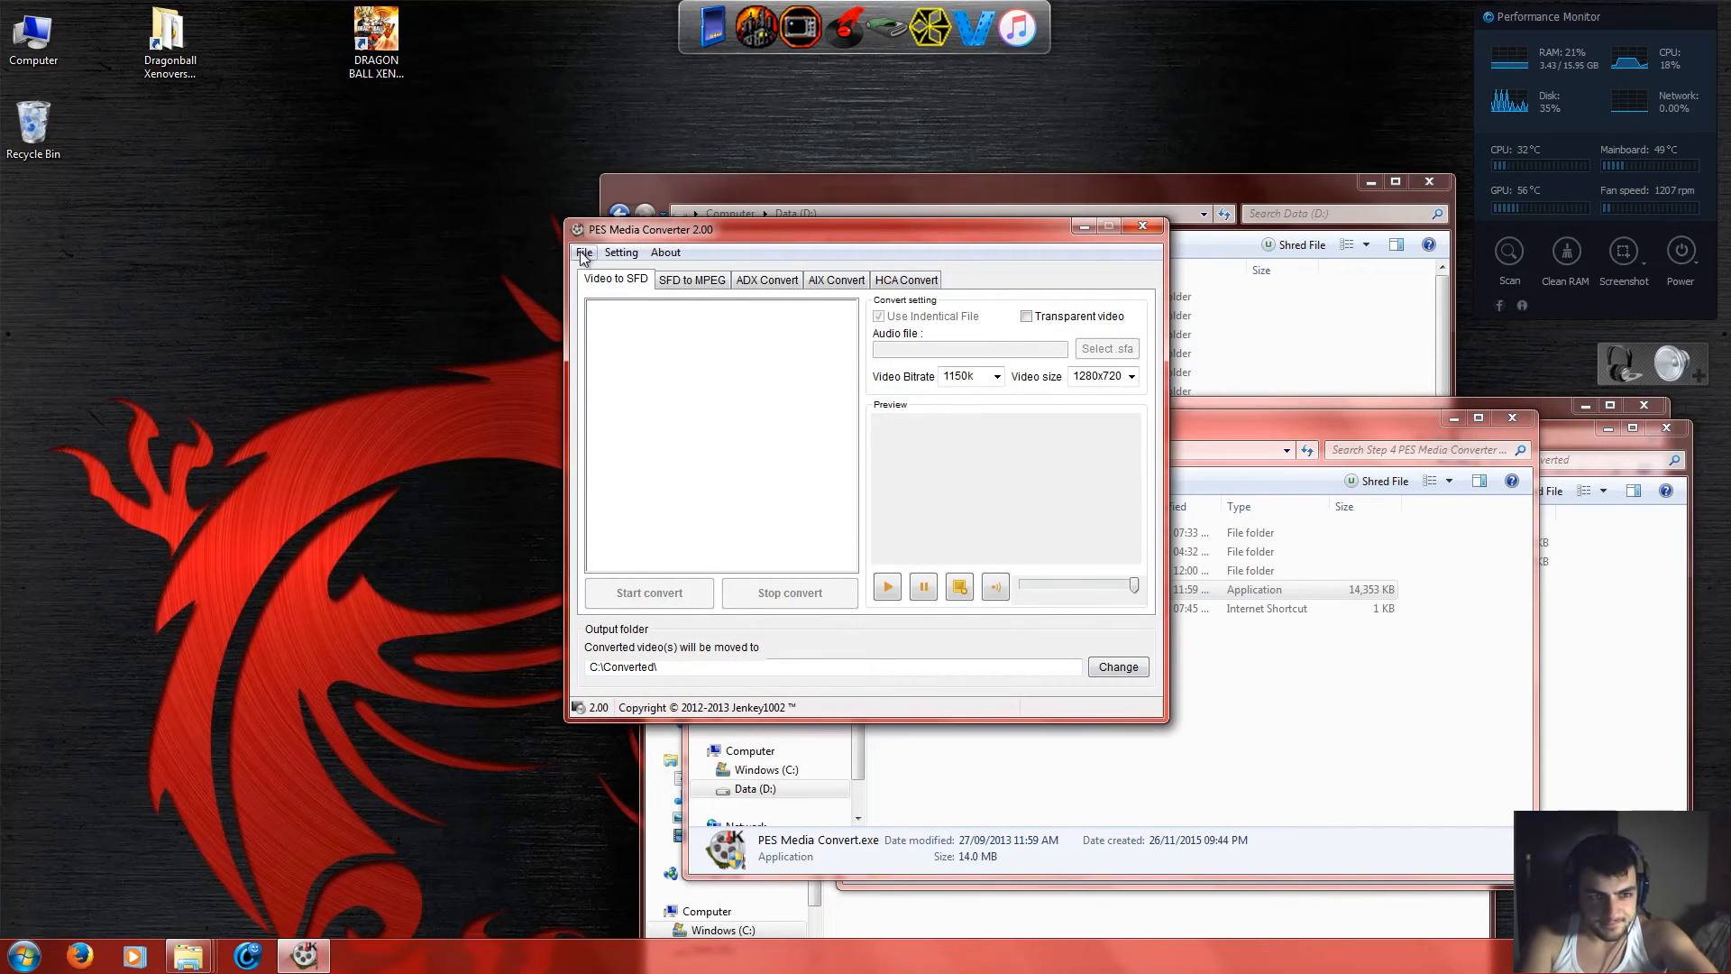
{"action": "left_click", "coordinate": [583, 255]}
{"action": "left_click", "coordinate": [622, 273]}
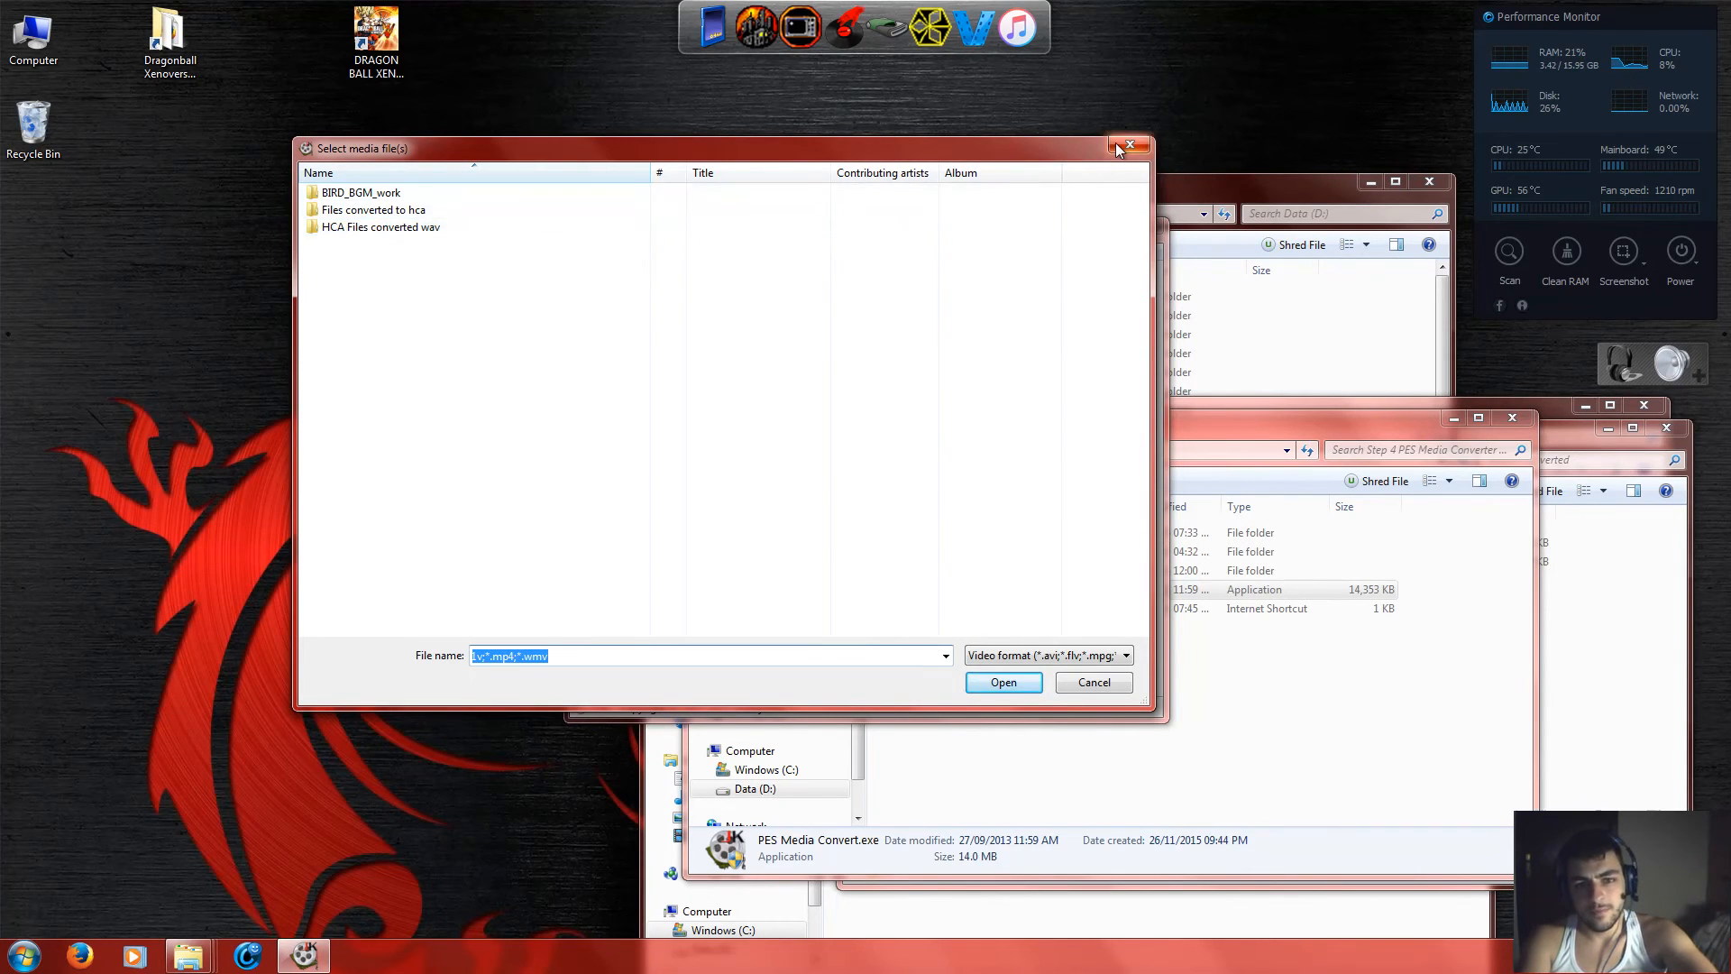
{"action": "key", "text": "Escape"}
Switch to HCA conversion and set its sample to 44100.
{"action": "left_click", "coordinate": [911, 278]}
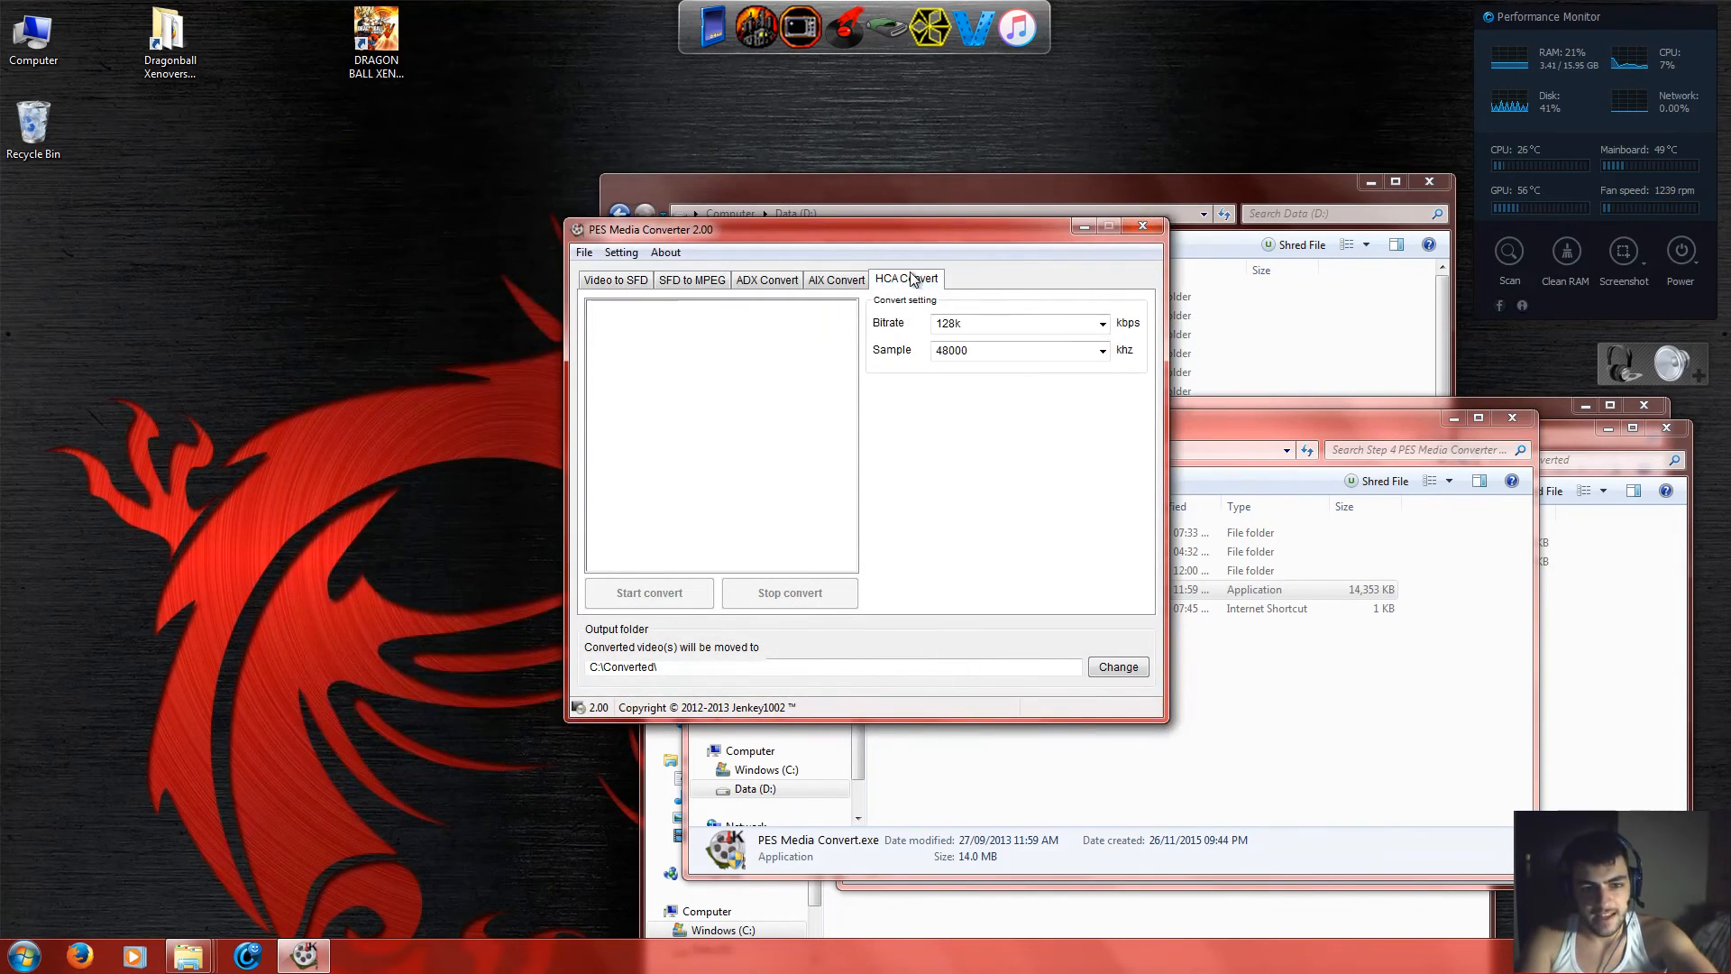
{"action": "left_click", "coordinate": [1103, 350]}
{"action": "left_click", "coordinate": [997, 436]}
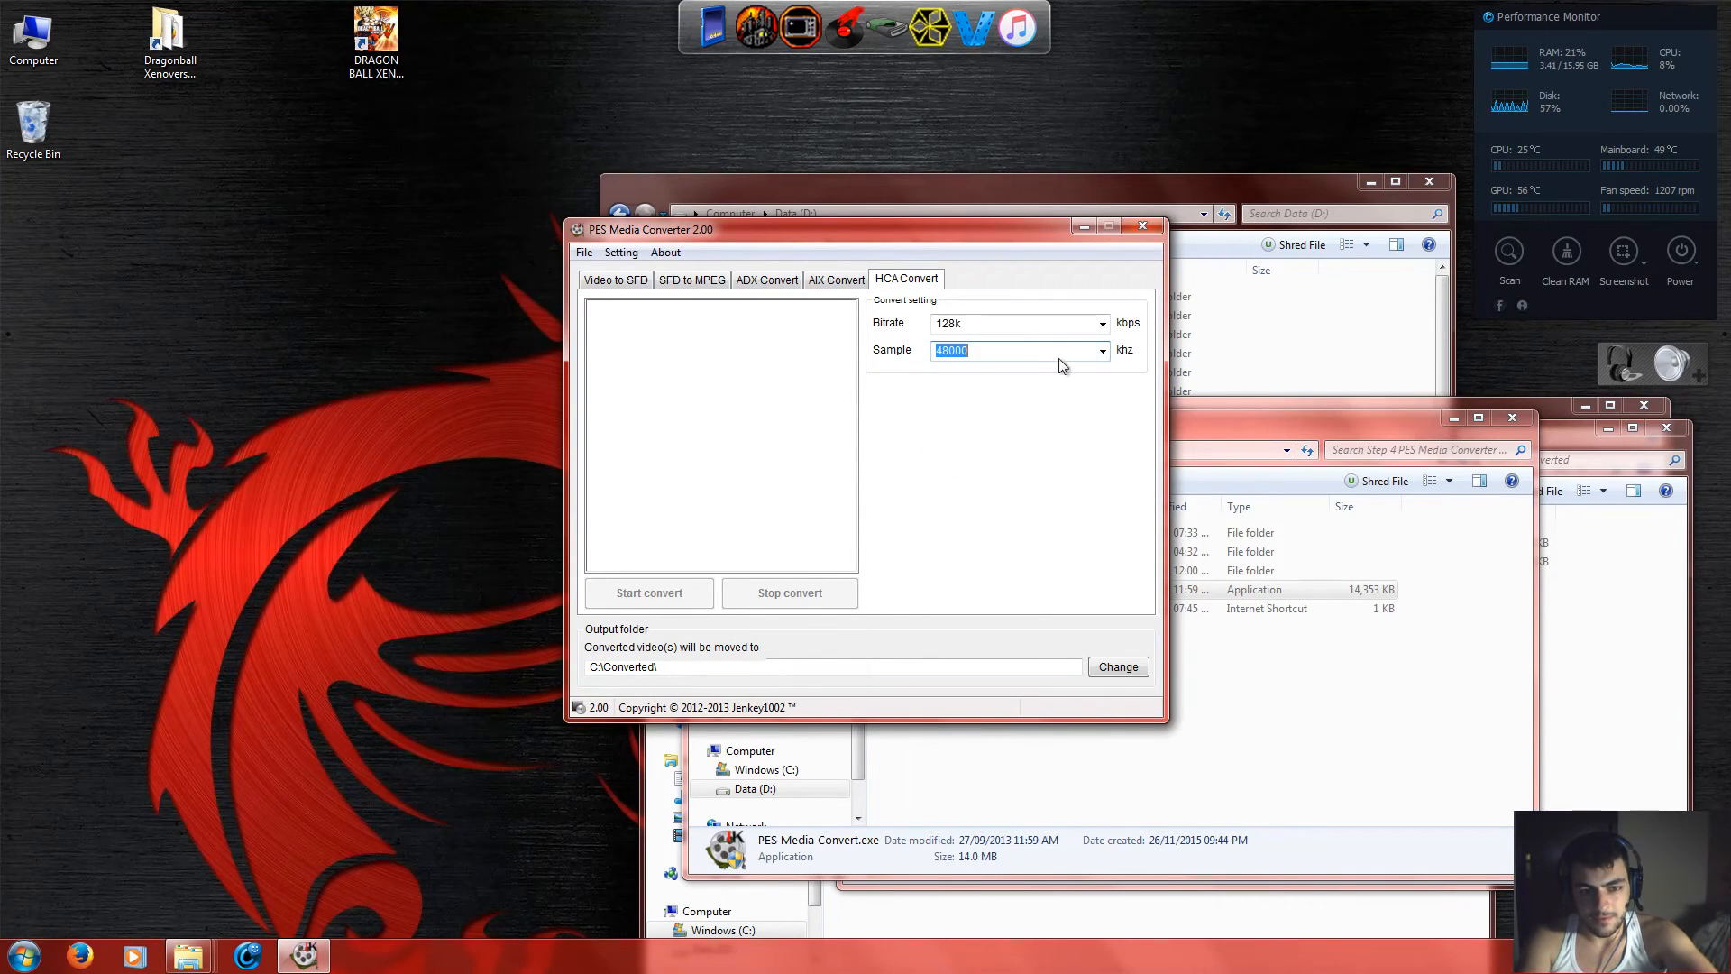
{"action": "left_click", "coordinate": [1098, 350]}
{"action": "left_click", "coordinate": [1004, 422]}
Add 0001.wav to the empty conversion list and convert it to HCA.
{"action": "left_click", "coordinate": [584, 252]}
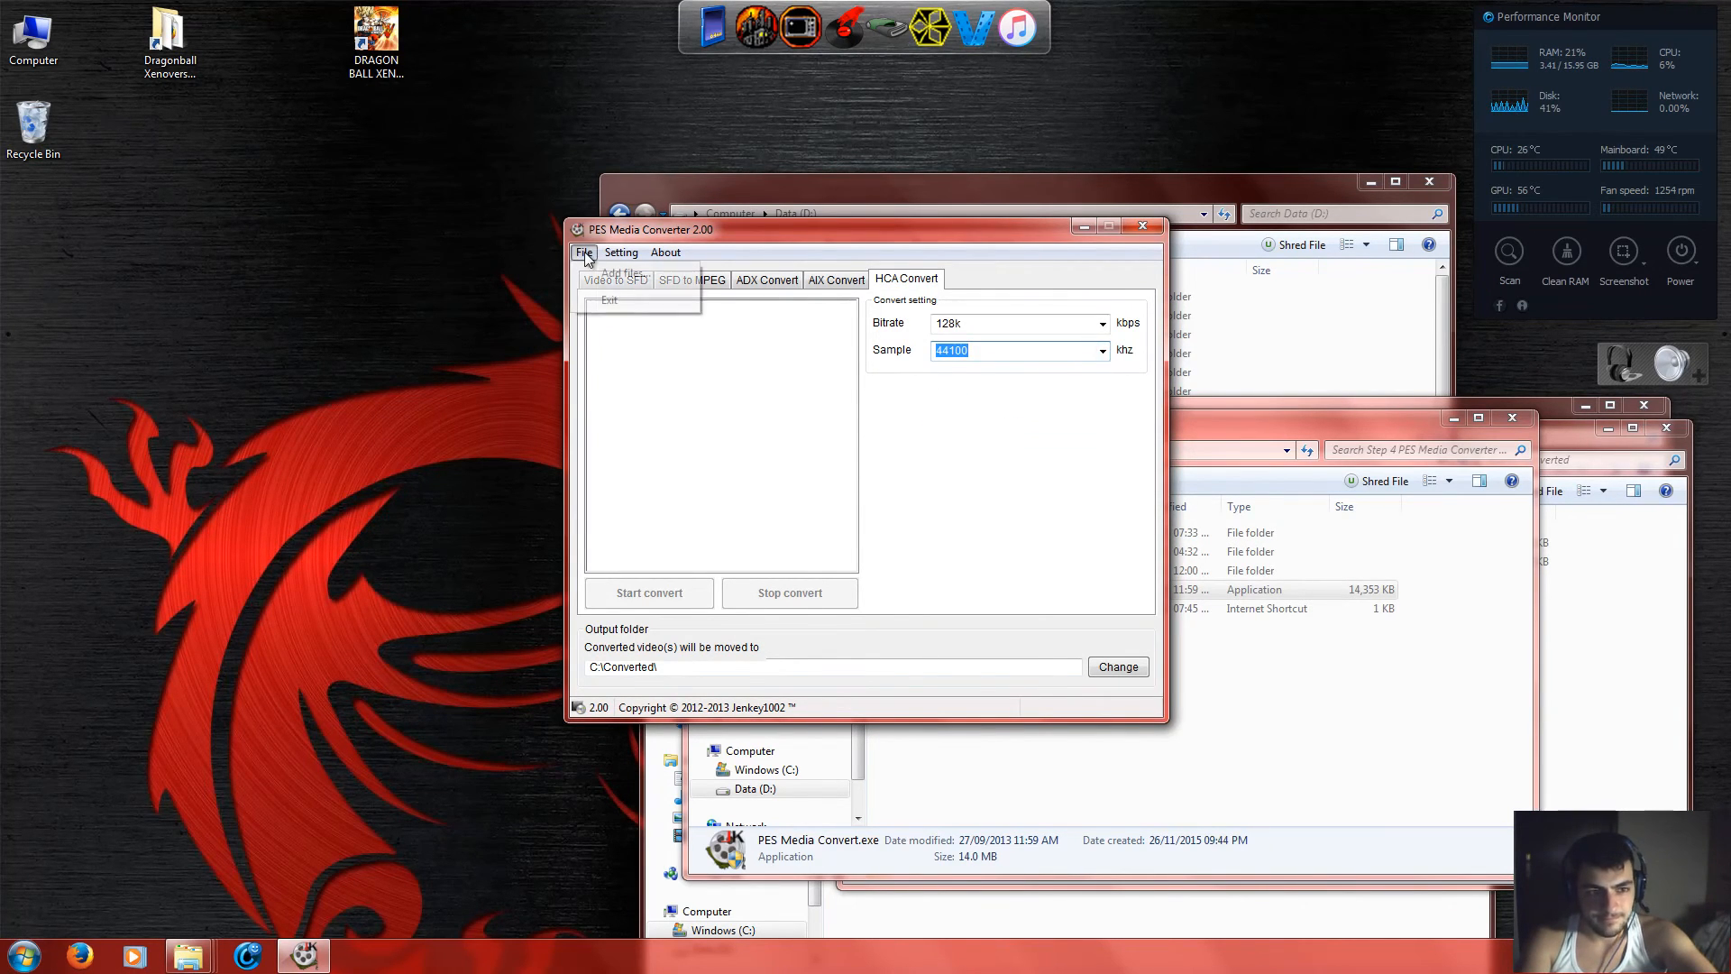
{"action": "left_click", "coordinate": [609, 272]}
{"action": "left_click", "coordinate": [376, 238]}
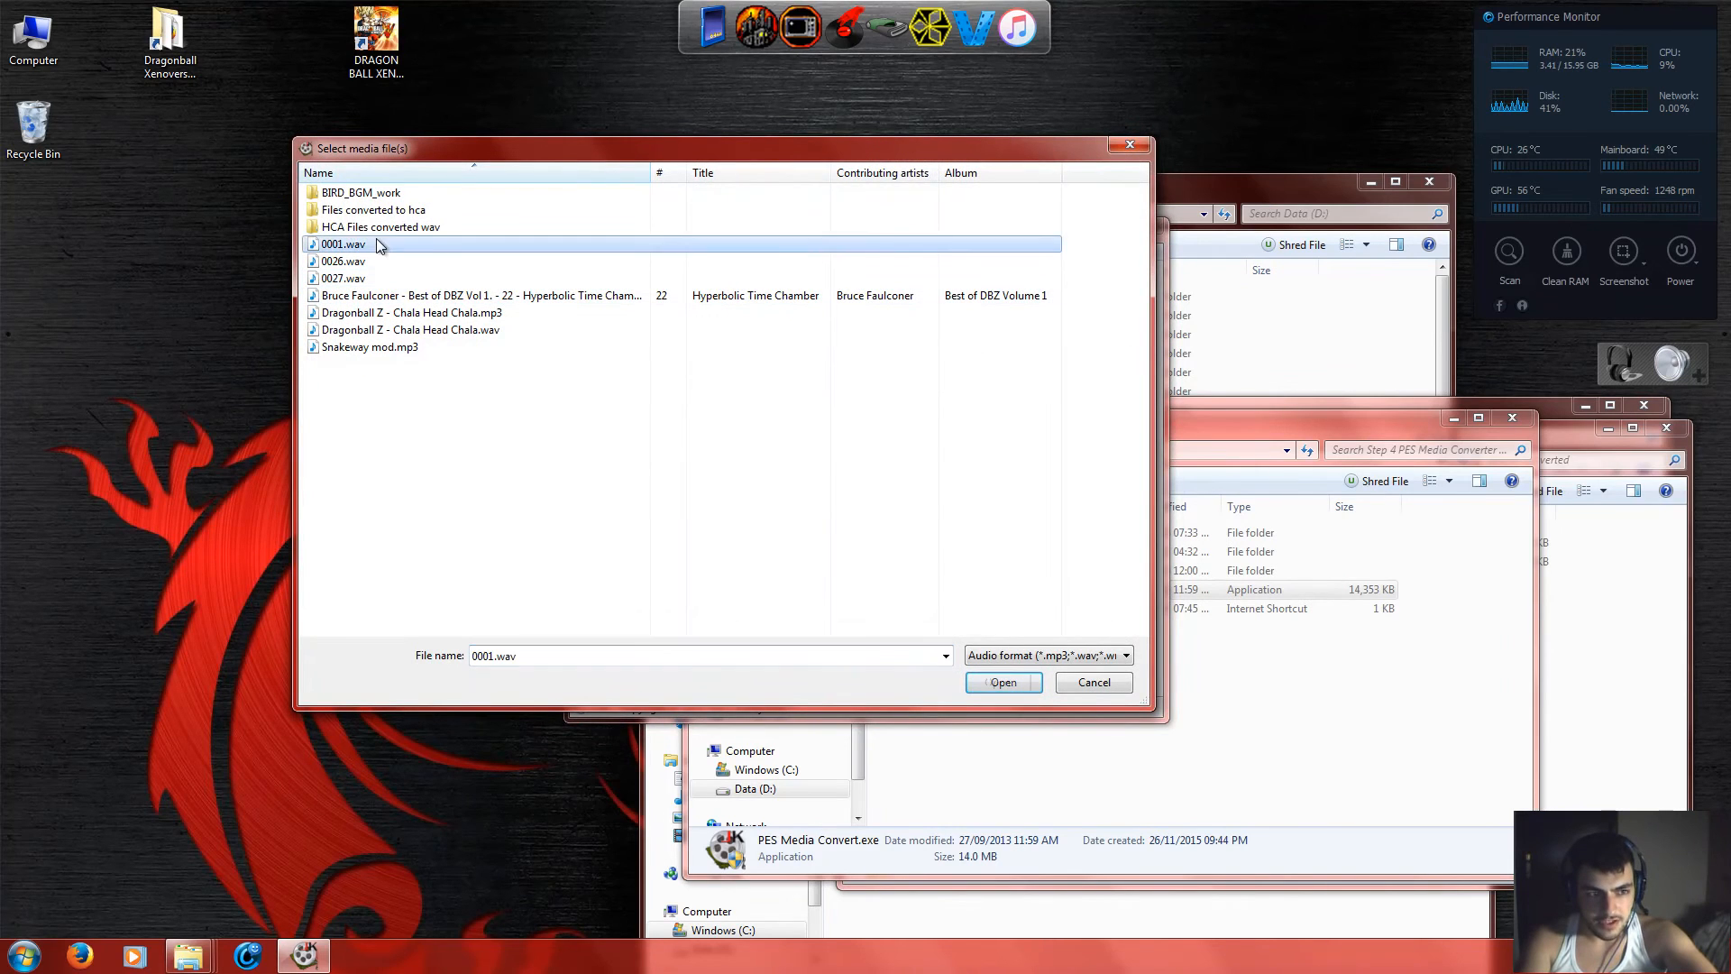
{"action": "left_click", "coordinate": [997, 682]}
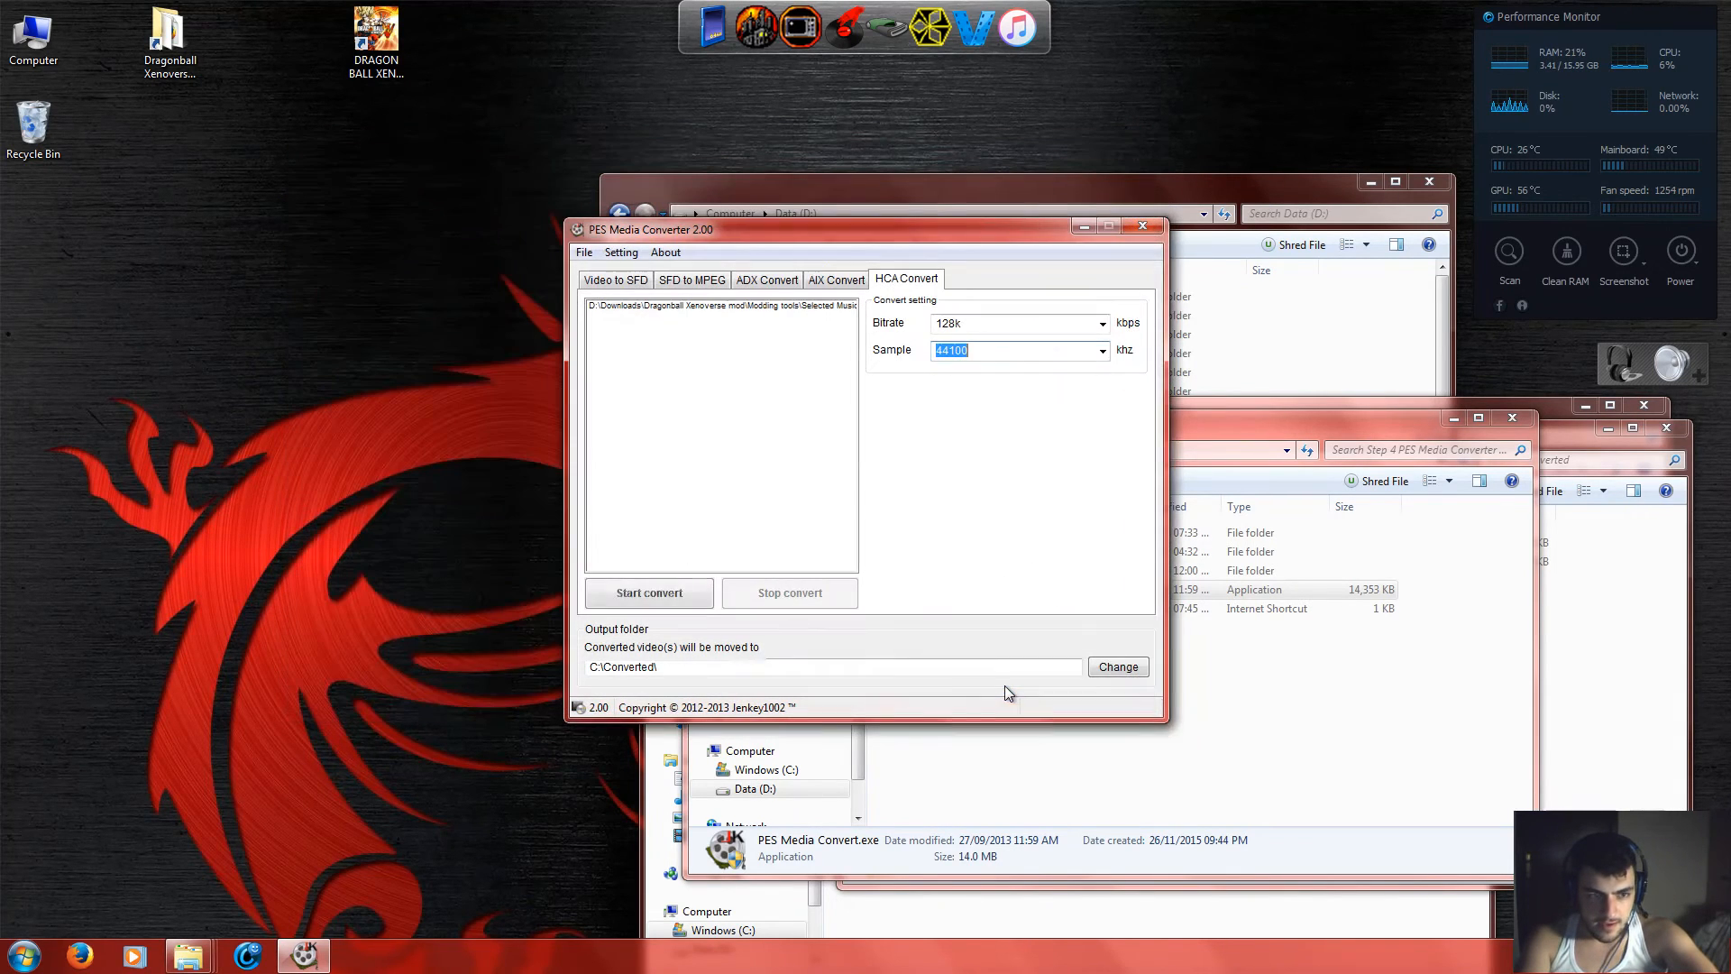
{"action": "left_click", "coordinate": [655, 599]}
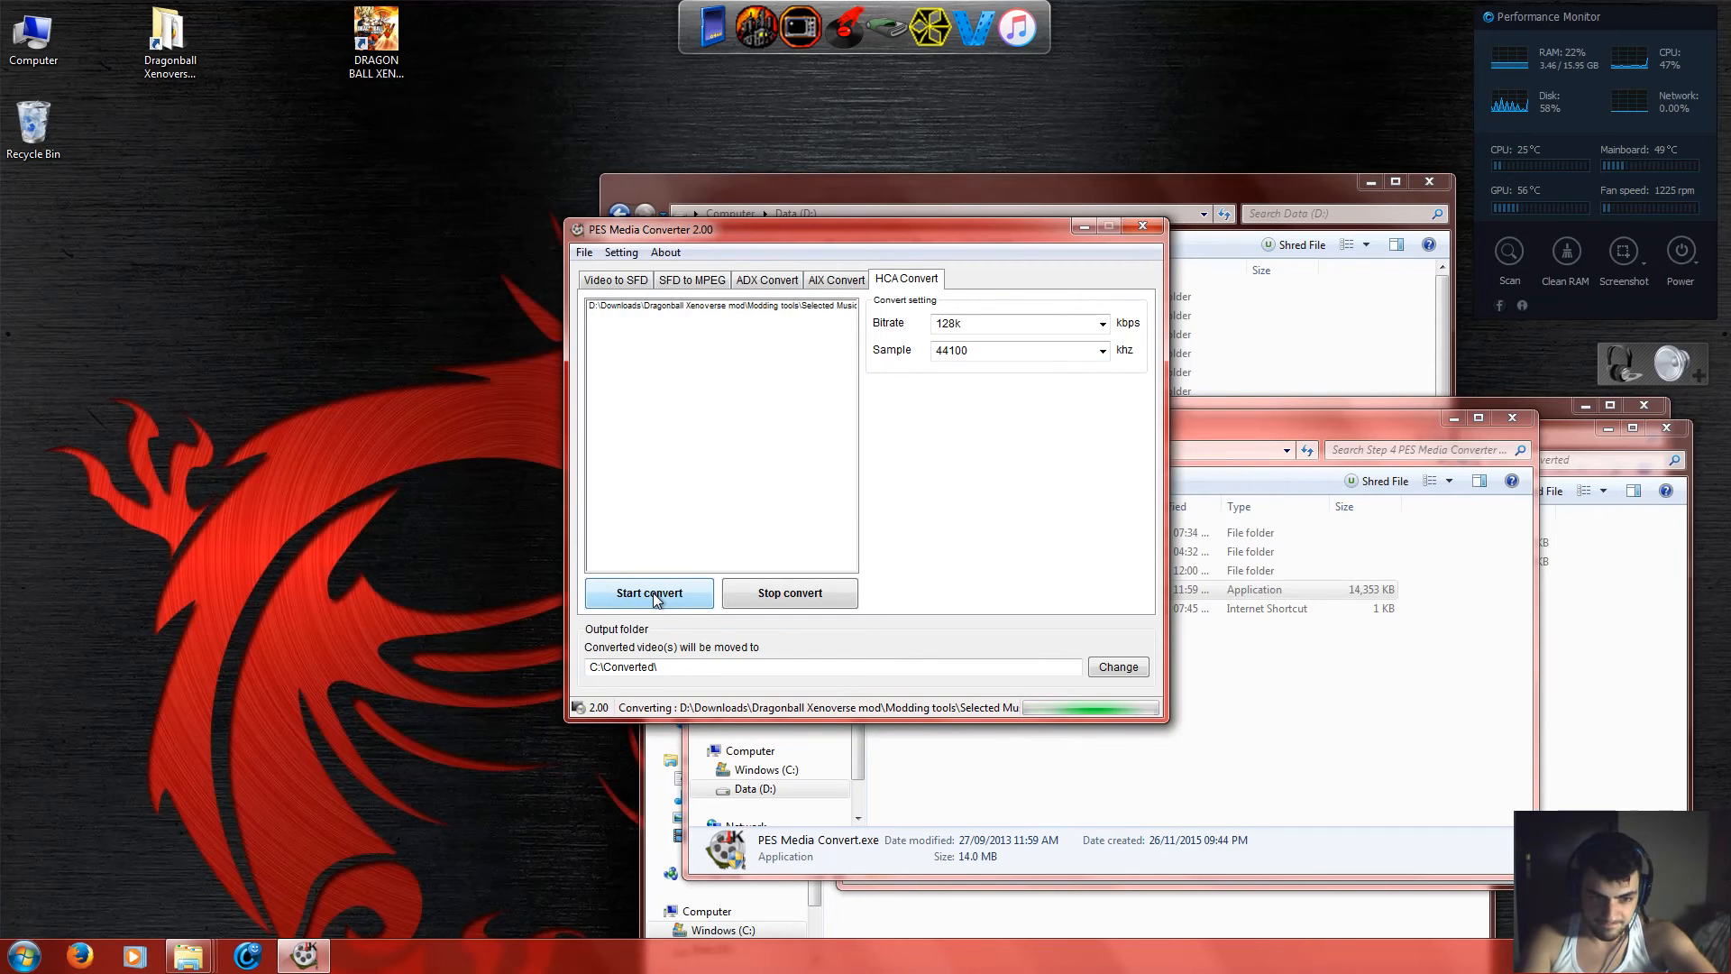
Select 0001.hca, 0026.hca and 0027.hca in C:\Converted and exit PES Media Converter.
{"action": "left_click_drag", "start_coordinate": [1360, 648], "coordinate": [1241, 545]}
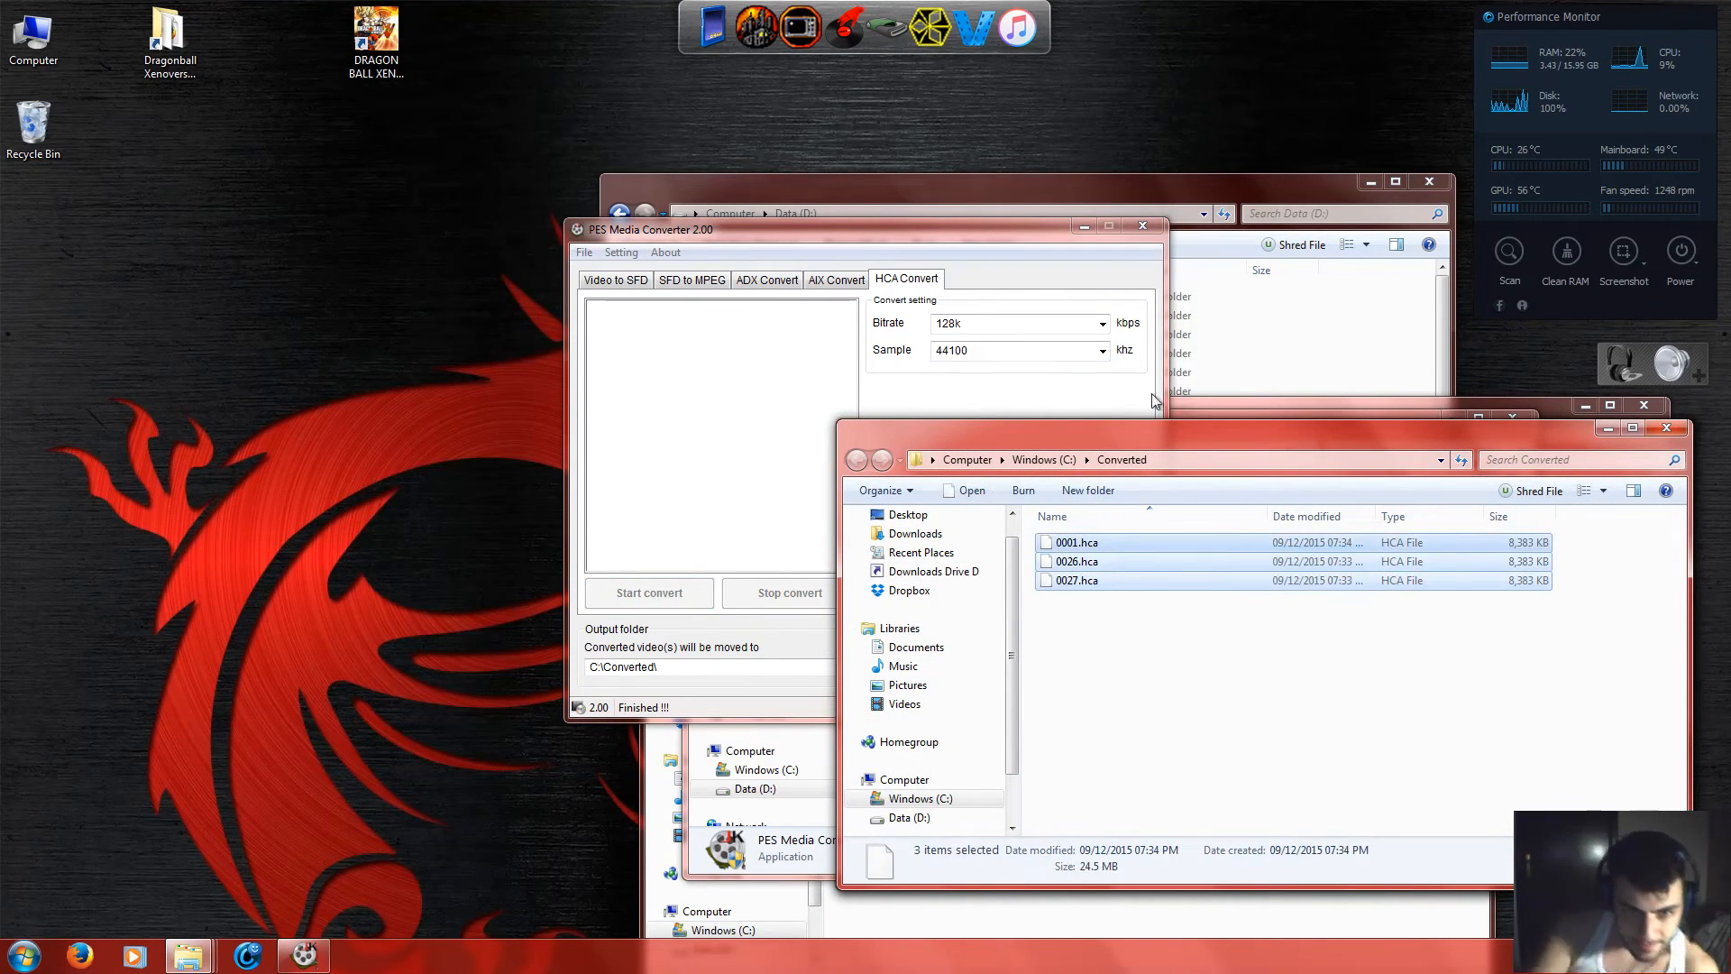
{"action": "left_click", "coordinate": [1142, 226]}
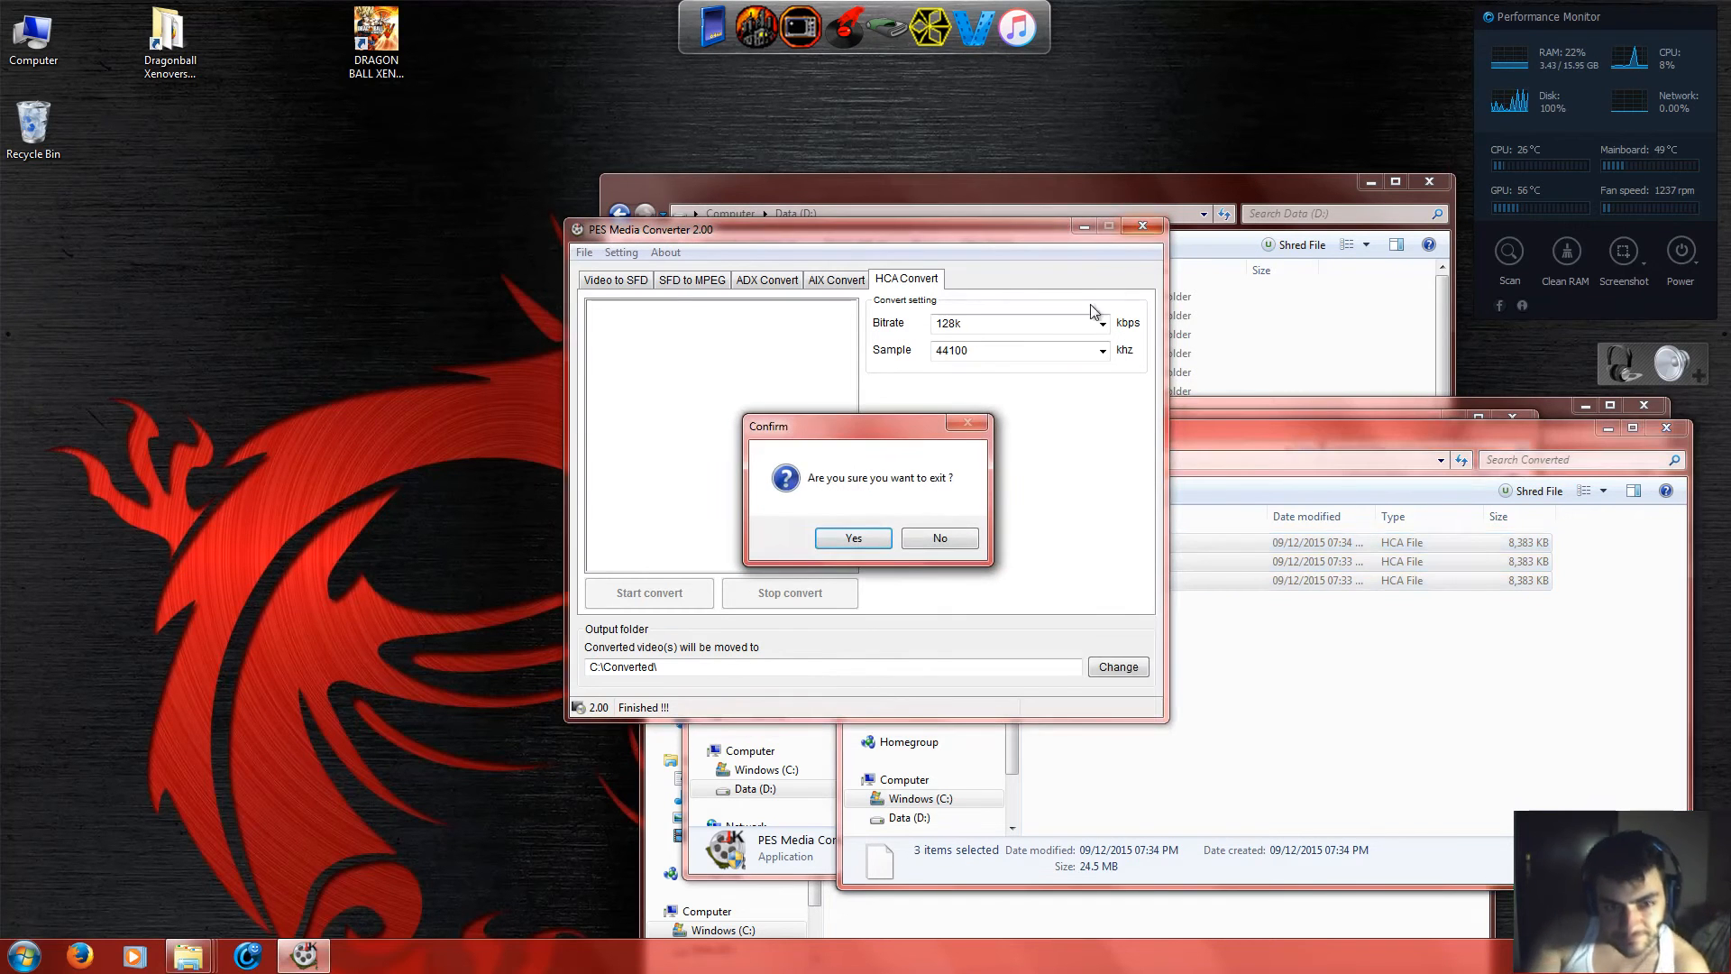
{"action": "left_click", "coordinate": [854, 539]}
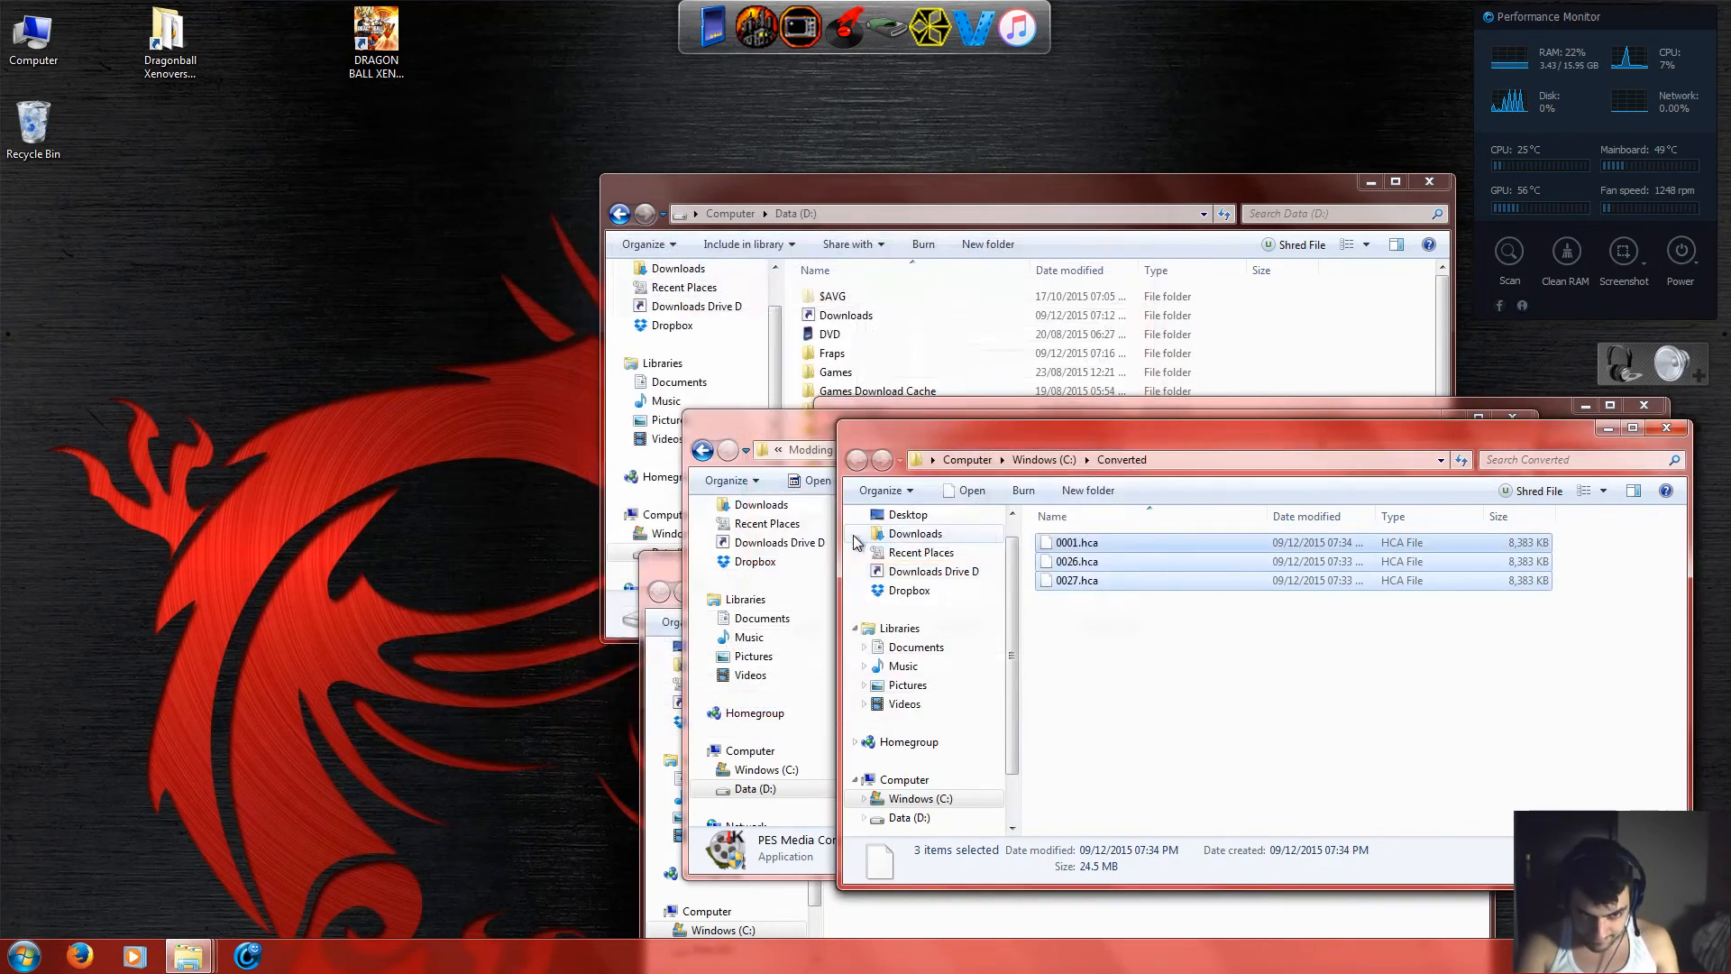
Go up to the Modding tools folder and move its window clear of the Converted folder.
{"action": "left_click", "coordinate": [792, 429]}
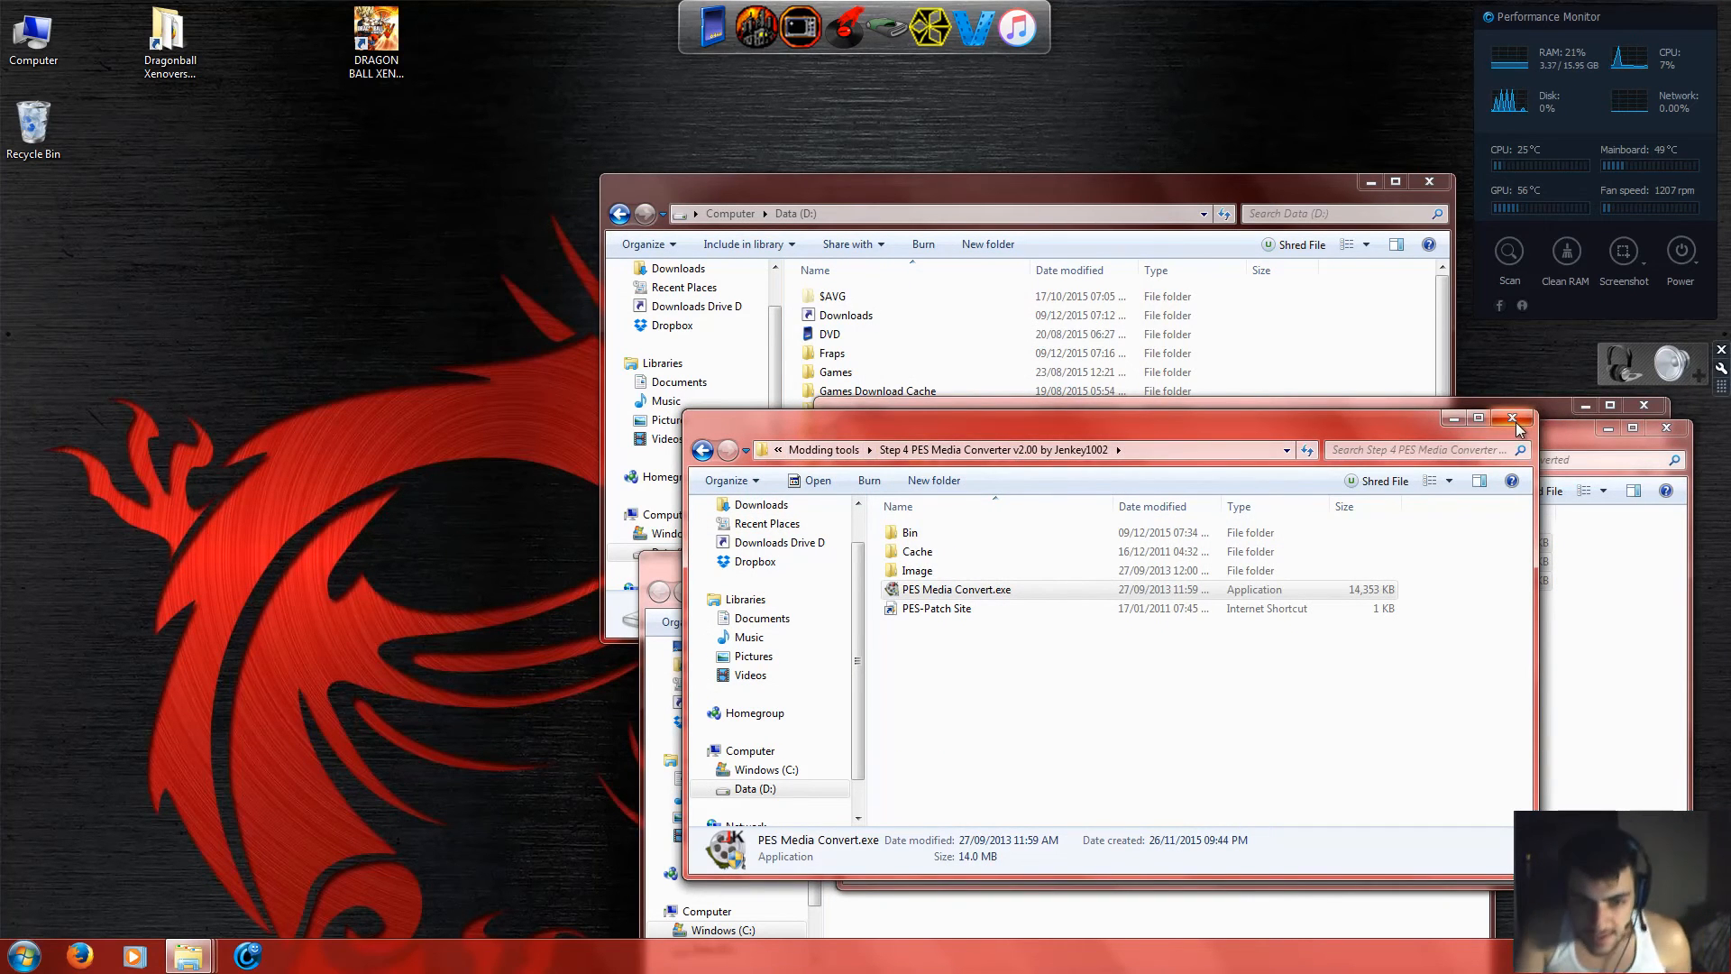
{"action": "left_click", "coordinate": [840, 455]}
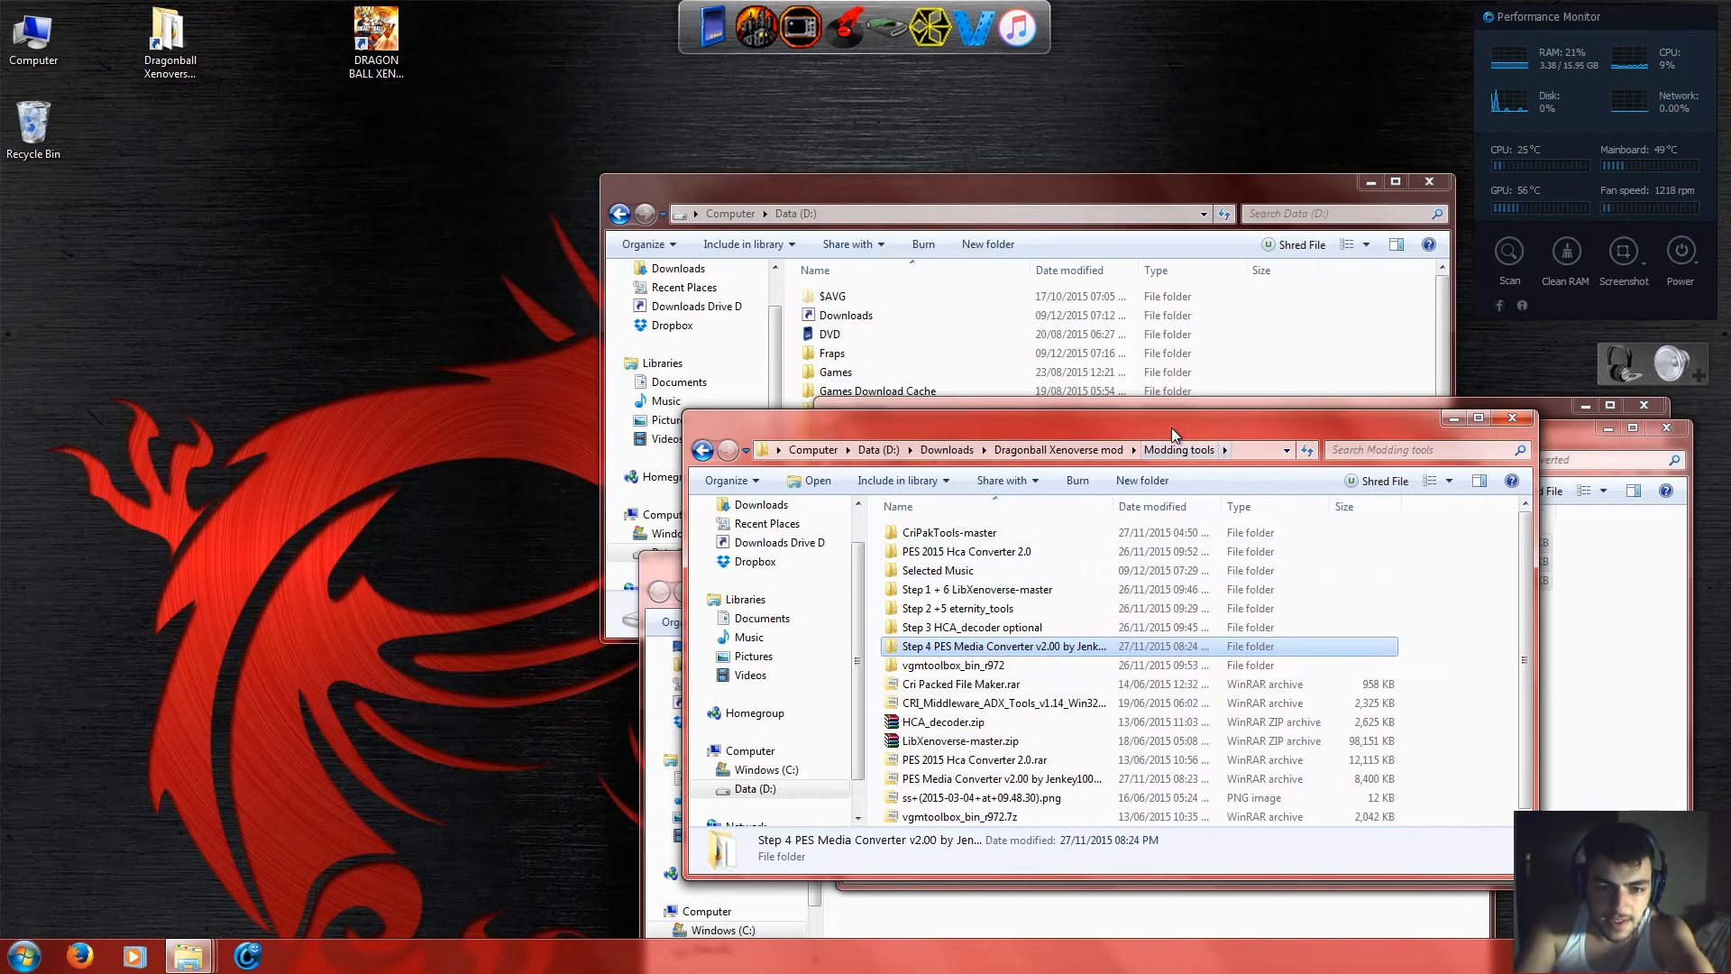
{"action": "left_click_drag", "start_coordinate": [1171, 427], "coordinate": [854, 261]}
Copy 0001.hca, 0026.hca and 0027.hca from the Converted folder and open Selected Music\BIRD_BGM_work.
{"action": "left_click", "coordinate": [1356, 656]}
{"action": "left_click_drag", "start_coordinate": [1274, 685], "coordinate": [1052, 549]}
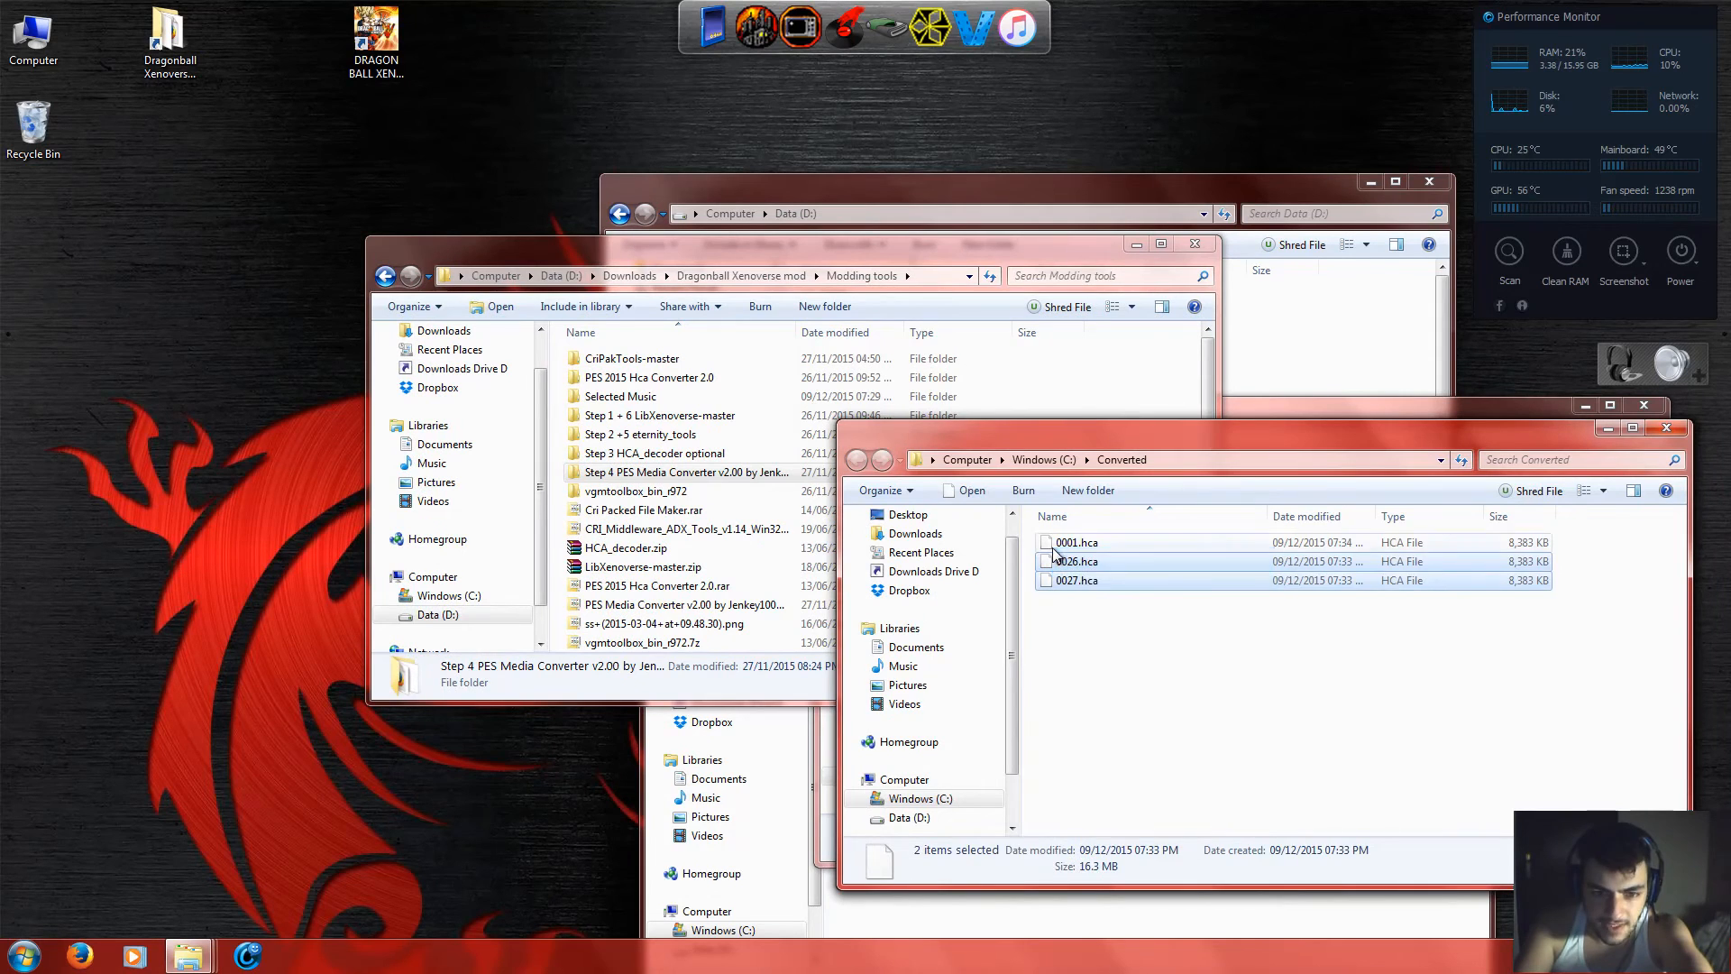
{"action": "left_click_drag", "start_coordinate": [1101, 603], "coordinate": [1095, 541]}
{"action": "right_click", "coordinate": [1095, 542]}
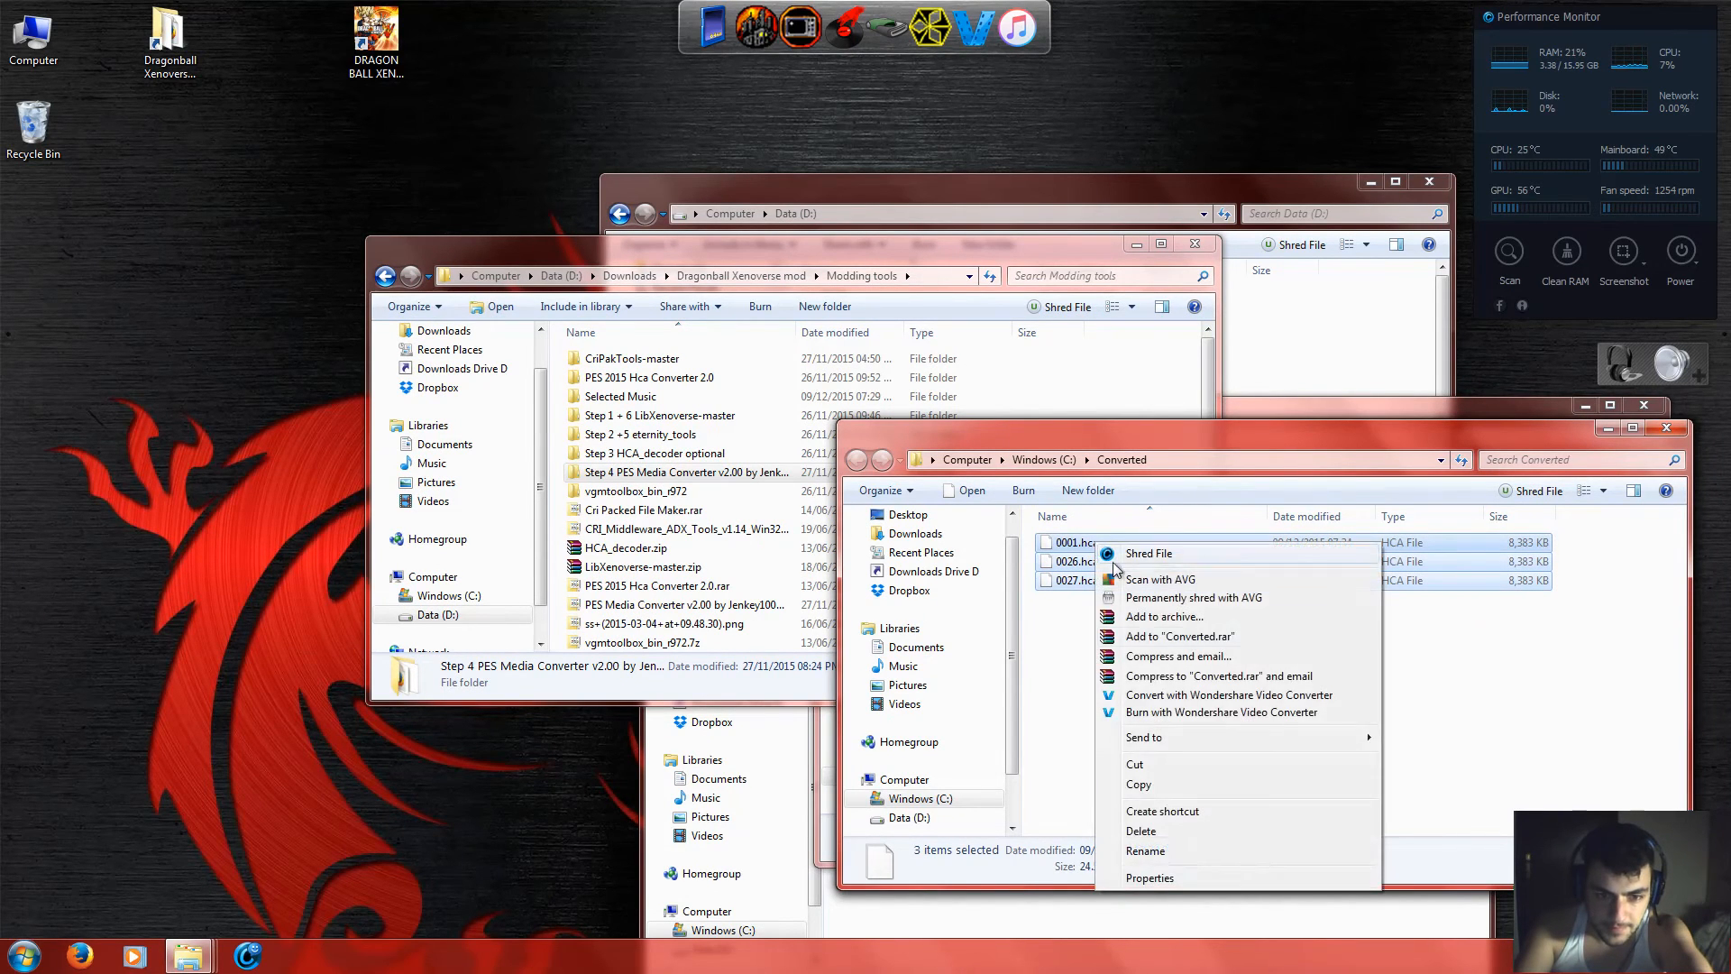
{"action": "left_click", "coordinate": [1162, 782]}
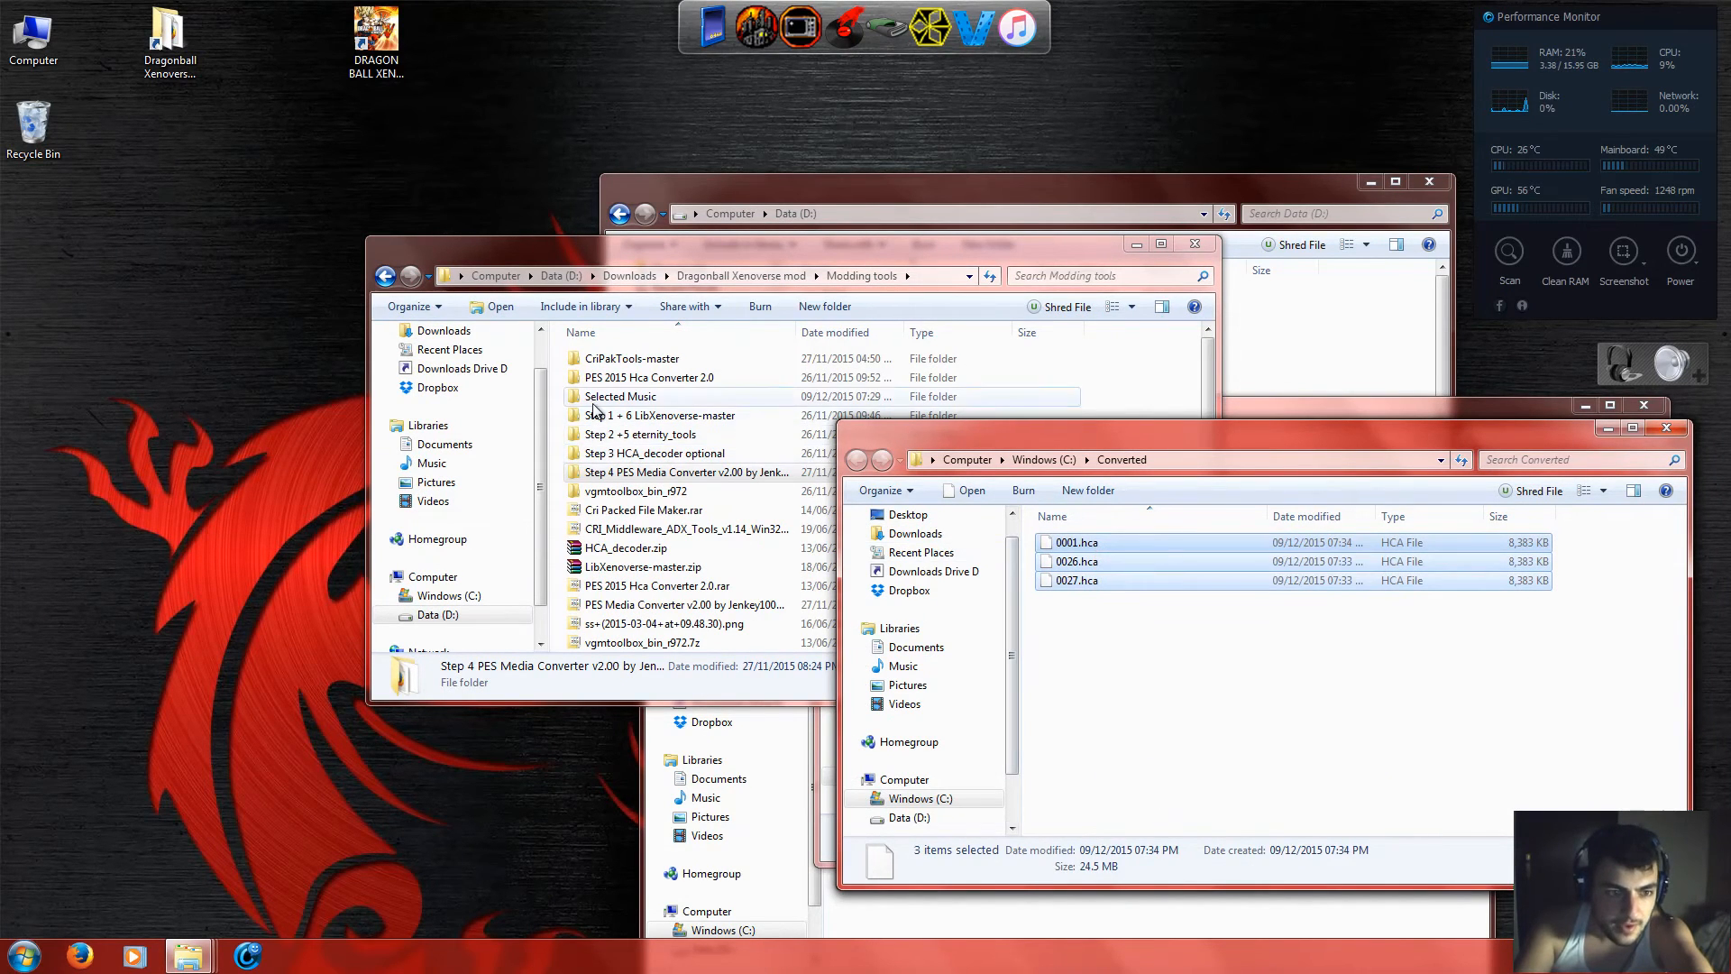
{"action": "double_click", "coordinate": [622, 396]}
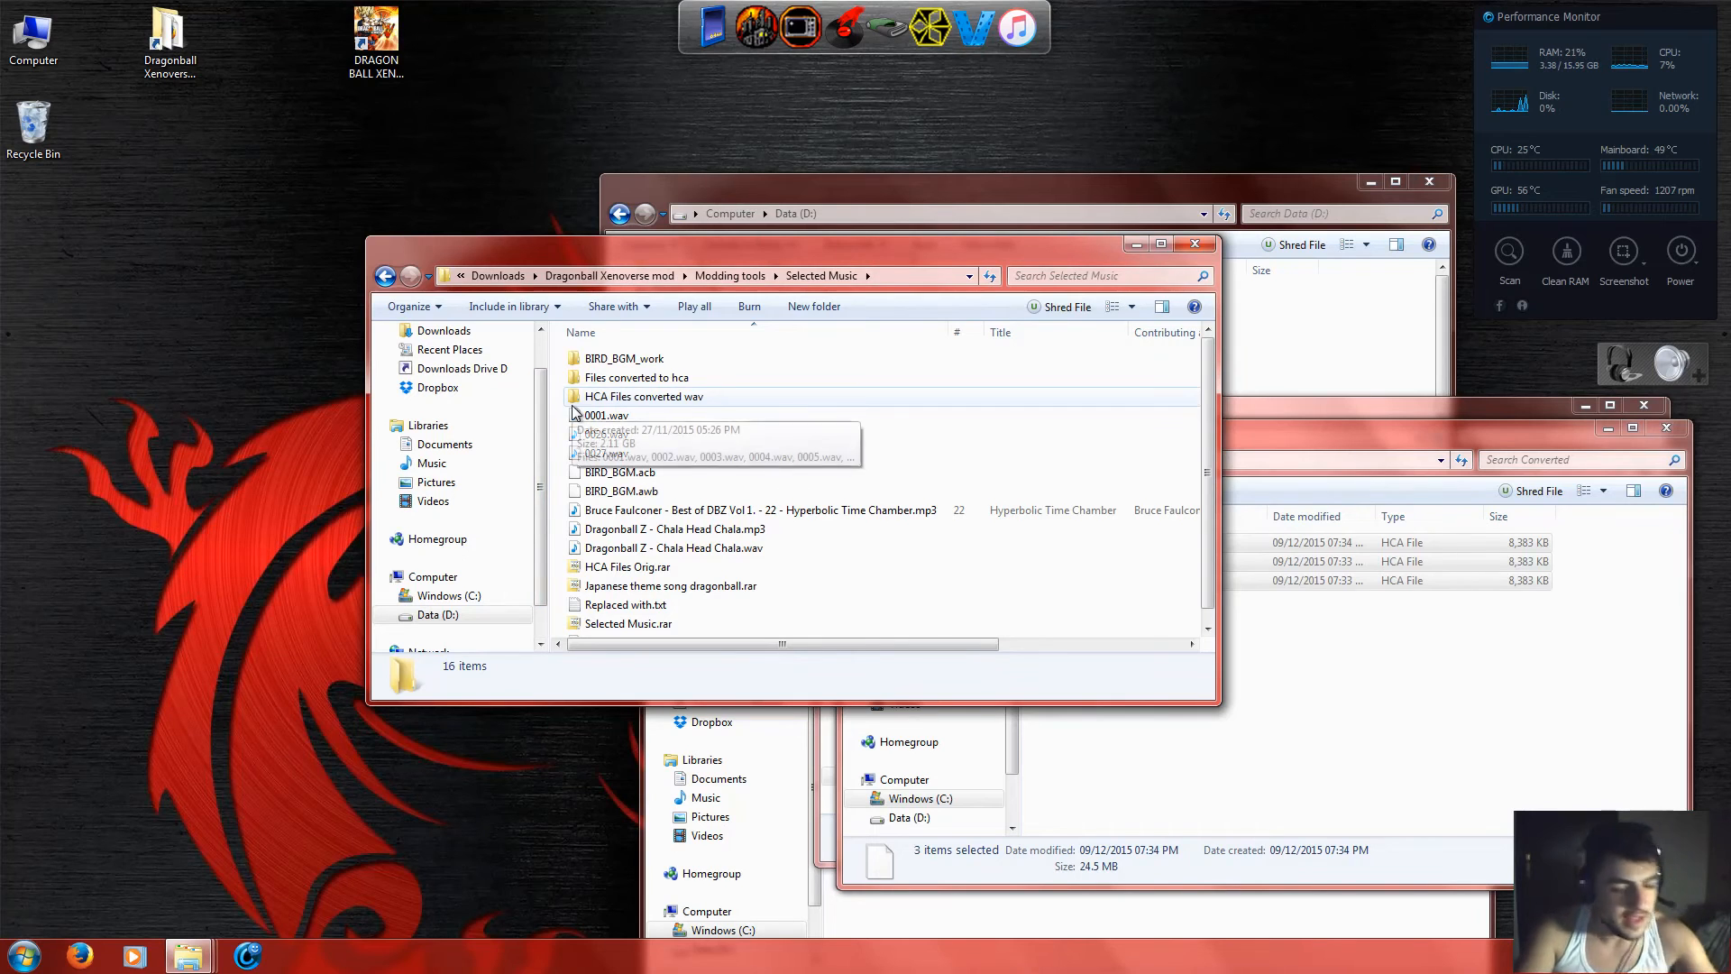
{"action": "double_click", "coordinate": [650, 359]}
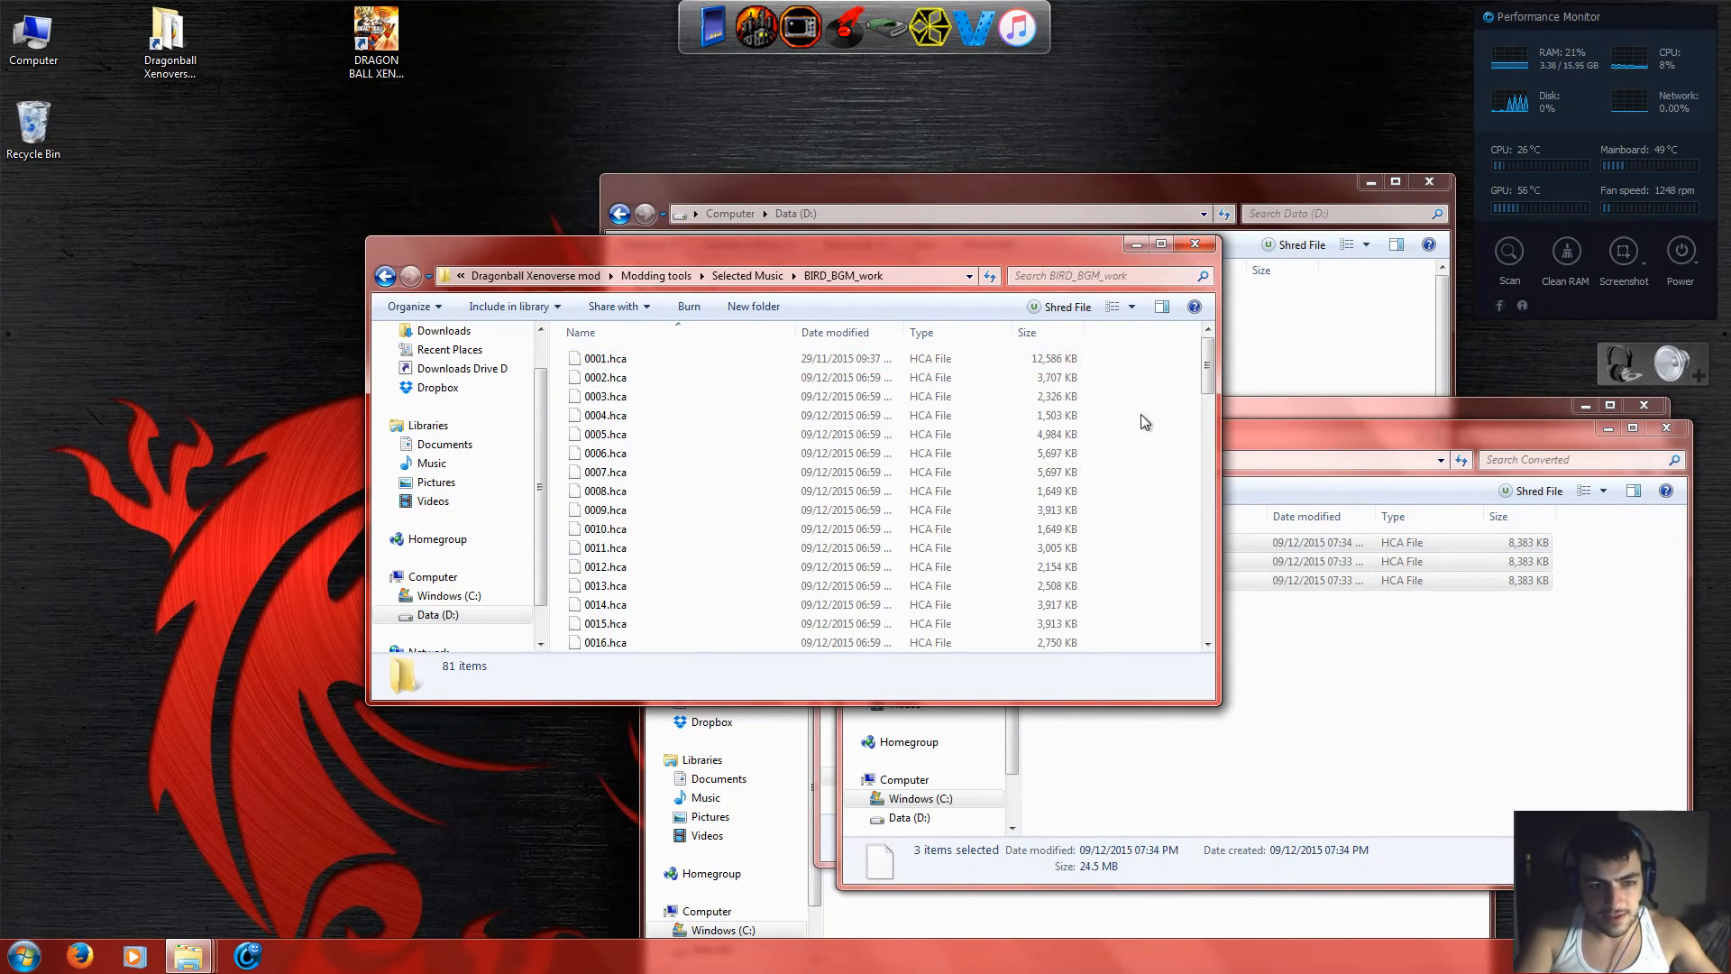
Copy the three converted HCA files again and paste them into BIRD_BGM_work, replacing the existing 0001, 0026 and 0027 files.
{"action": "left_click_drag", "start_coordinate": [1317, 661], "coordinate": [1088, 547]}
{"action": "right_click", "coordinate": [1087, 546]}
{"action": "left_click", "coordinate": [1127, 781]}
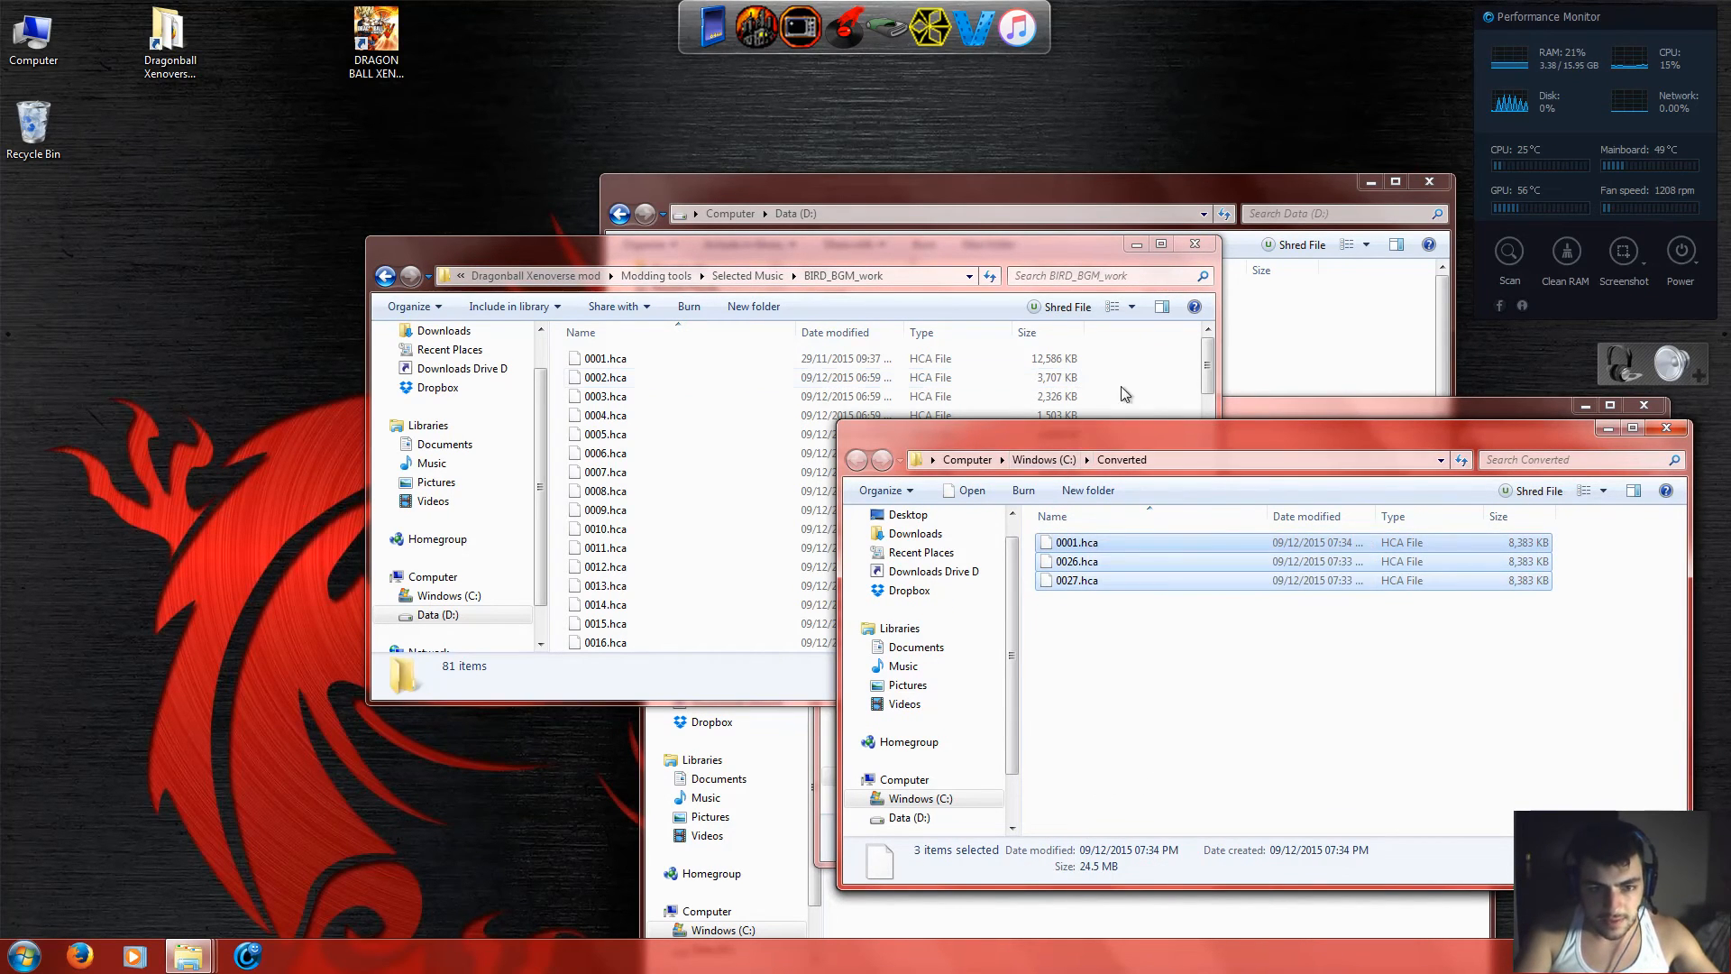
{"action": "left_click", "coordinate": [1109, 386]}
{"action": "right_click", "coordinate": [1138, 382]}
{"action": "left_click", "coordinate": [1190, 510]}
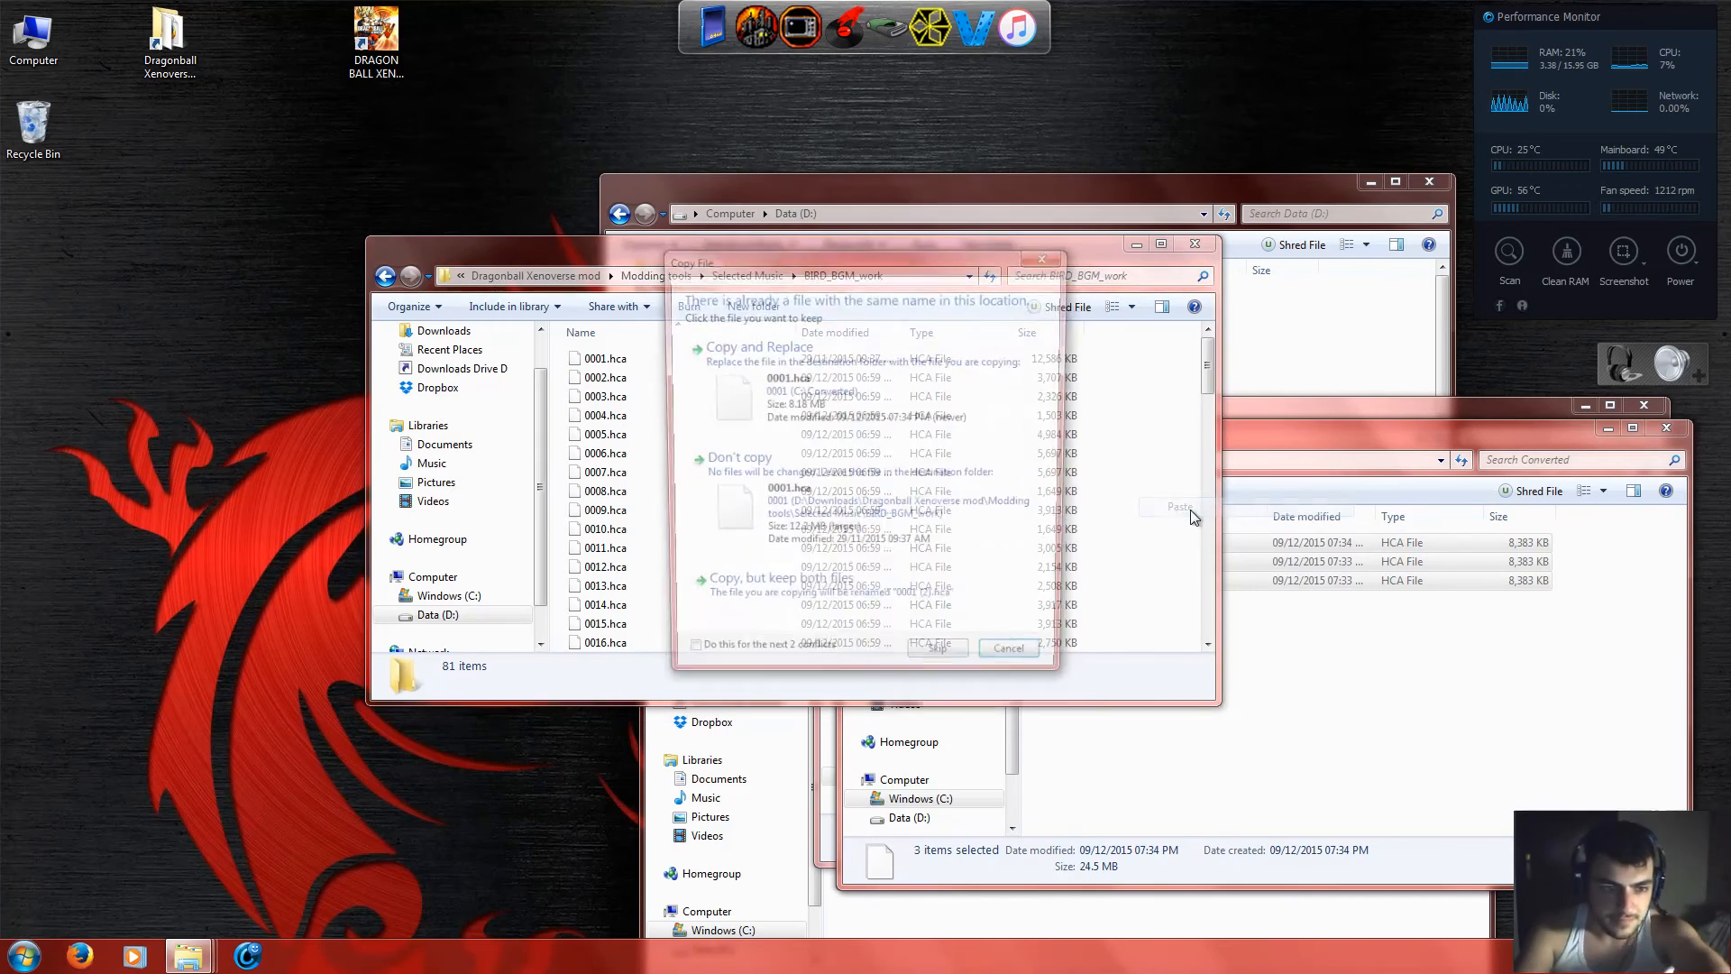
{"action": "left_click", "coordinate": [844, 424]}
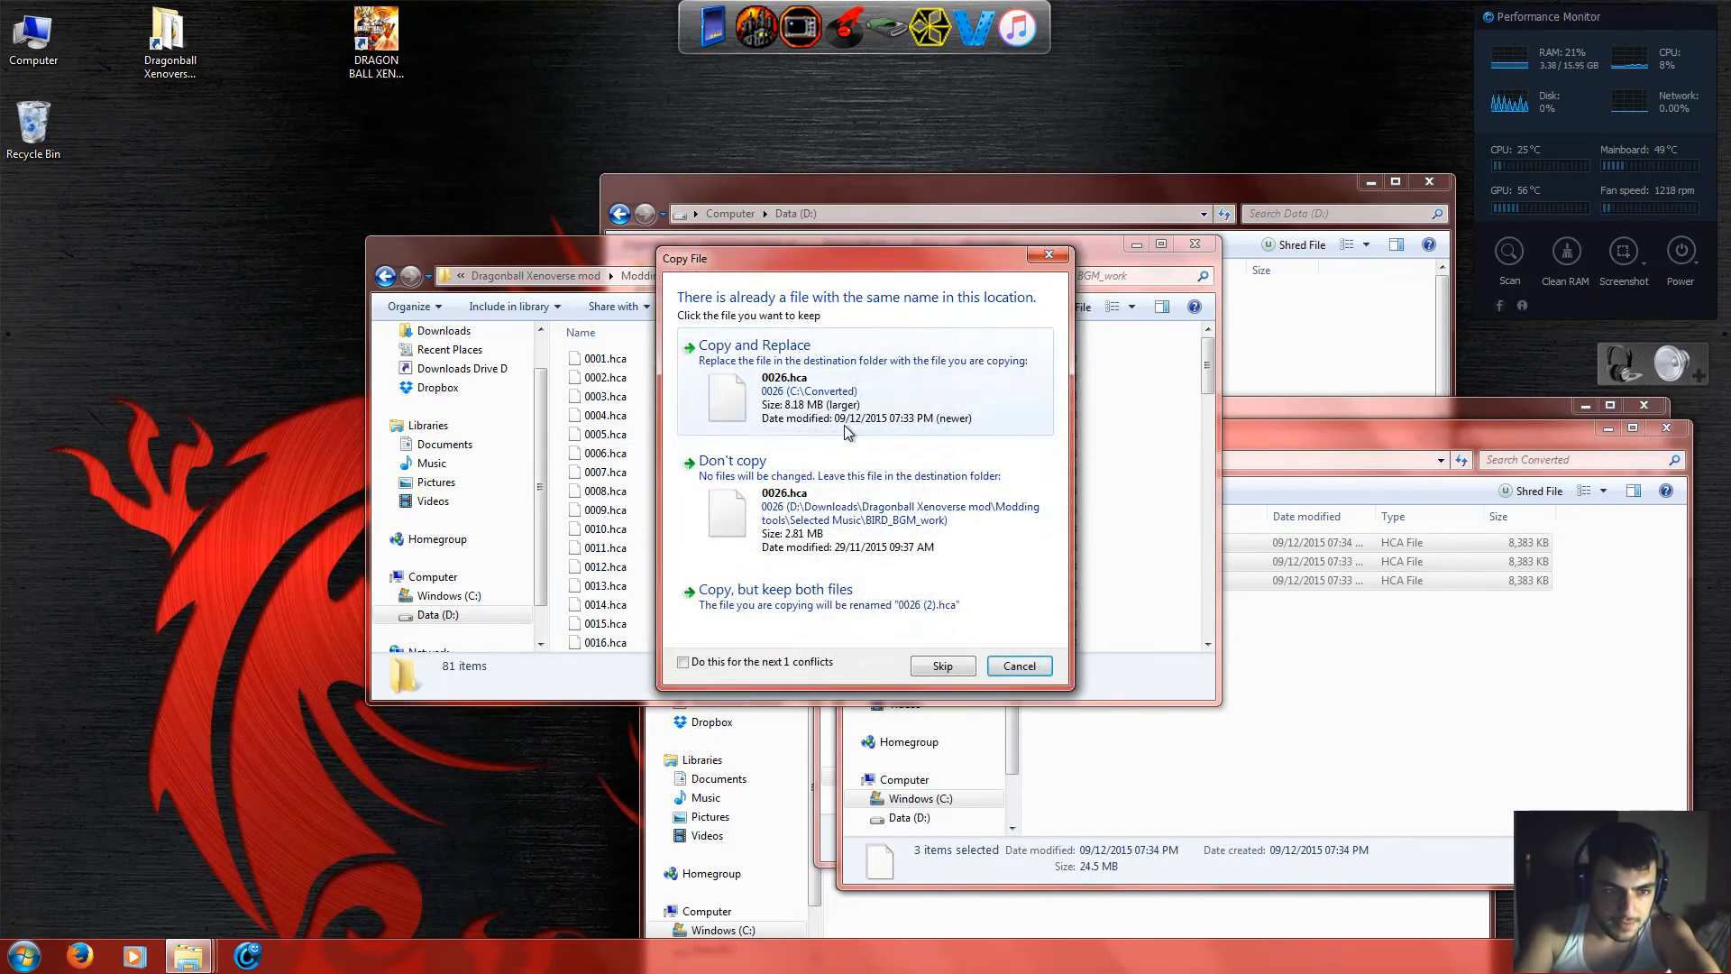
{"action": "left_click", "coordinate": [844, 424]}
{"action": "left_click", "coordinate": [844, 424]}
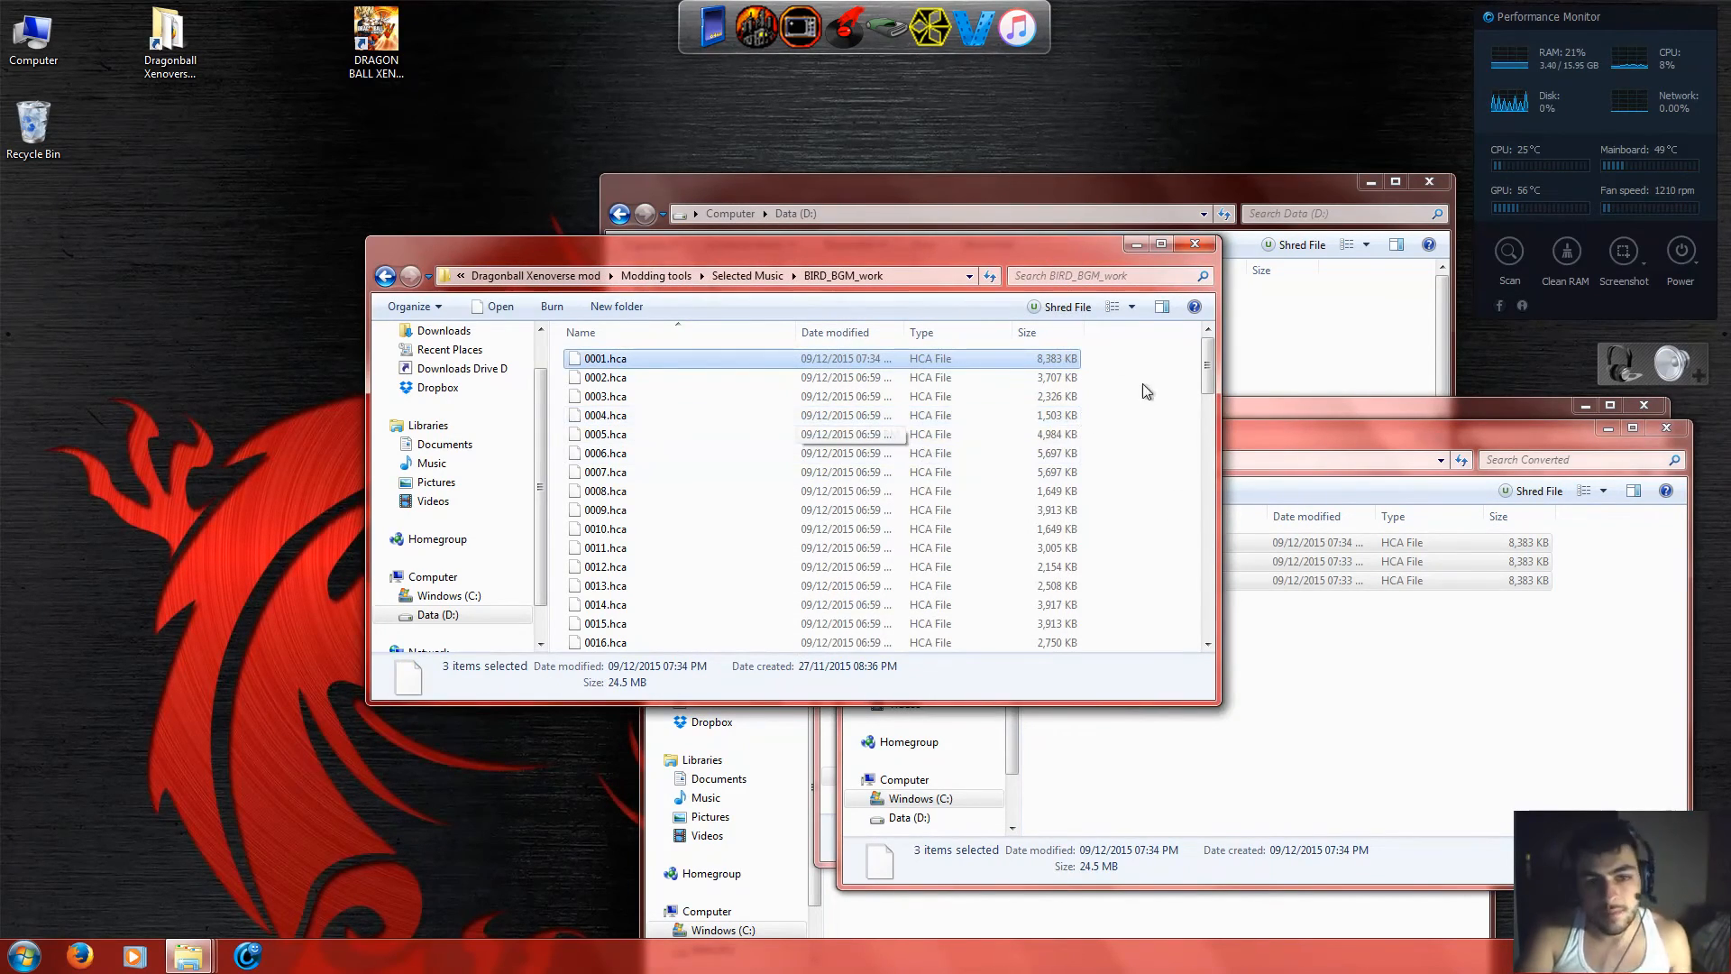
{"action": "left_click", "coordinate": [1172, 379]}
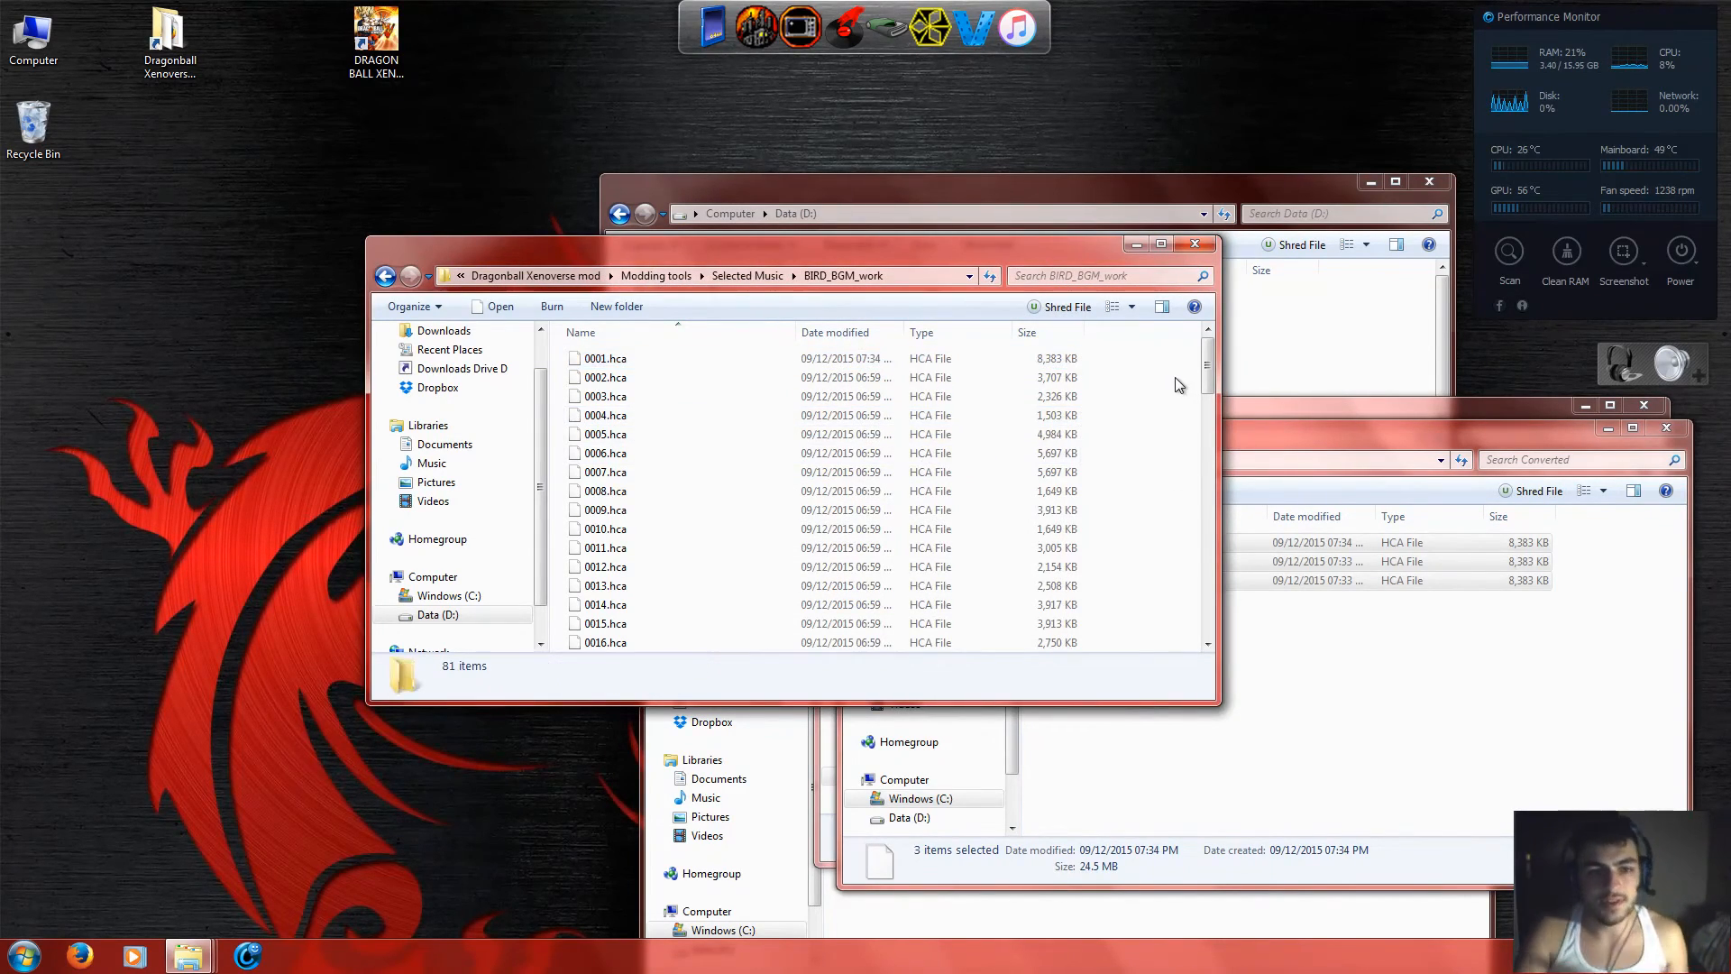
Return to the Selected Music folder and delete BIRD_BGM.acb and BIRD_BGM.awb.
{"action": "left_click", "coordinate": [741, 275]}
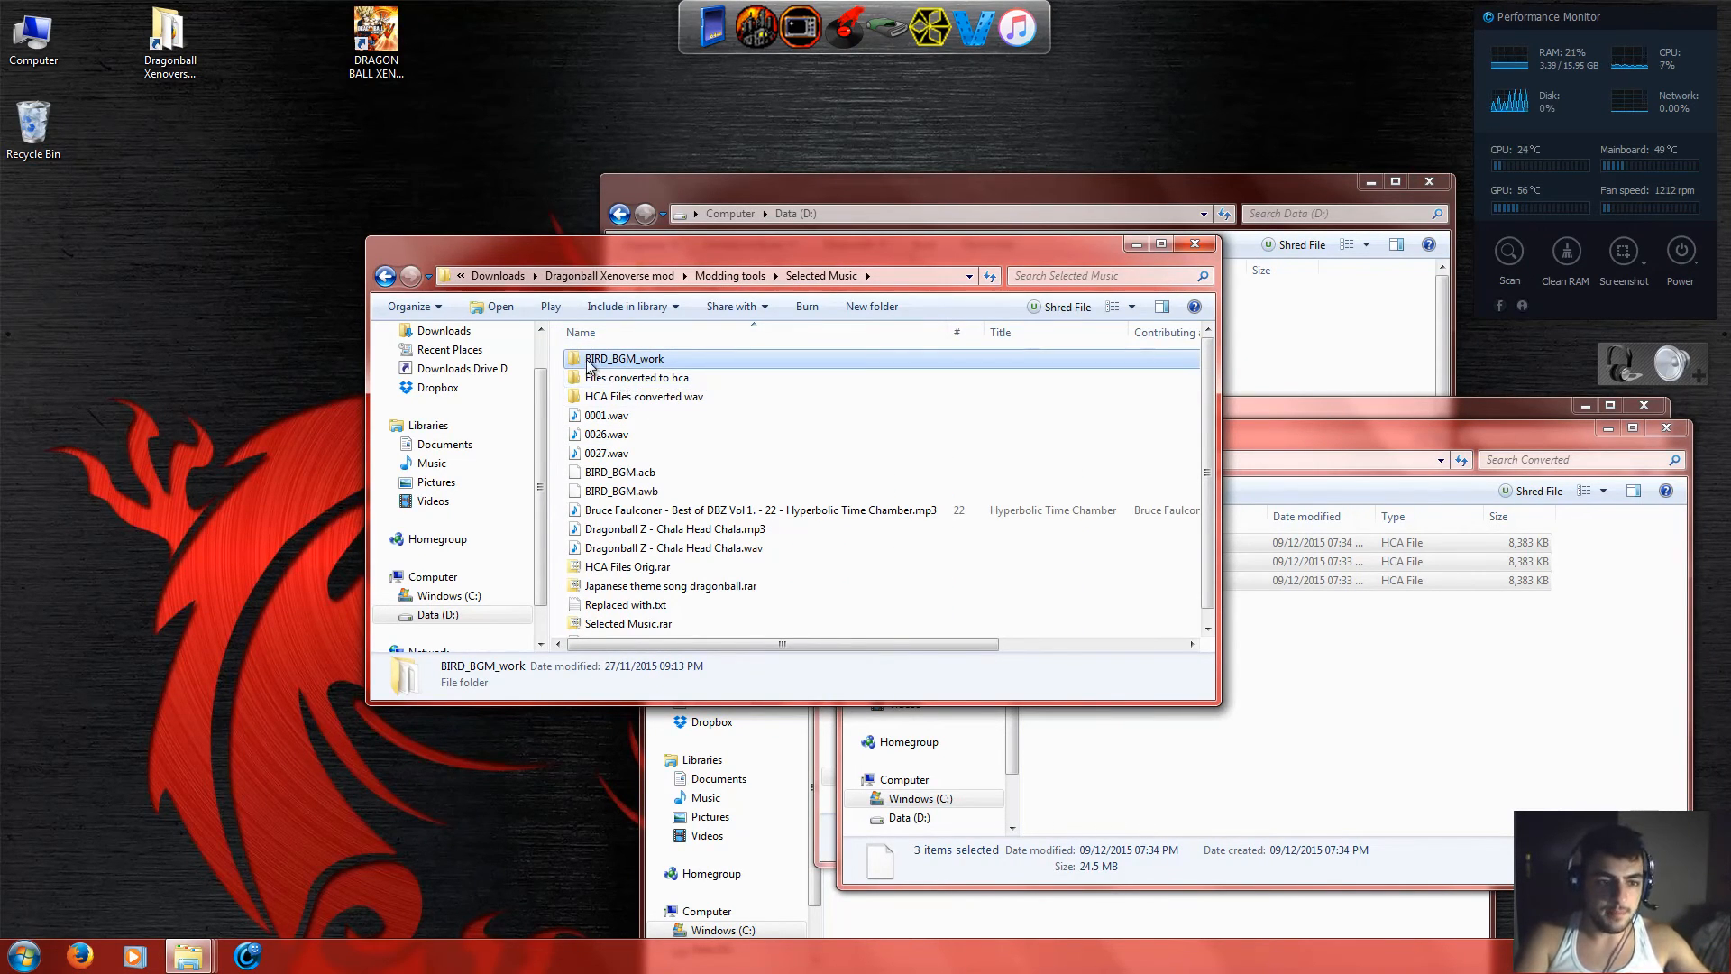
{"action": "mouse_move", "coordinate": [609, 370]}
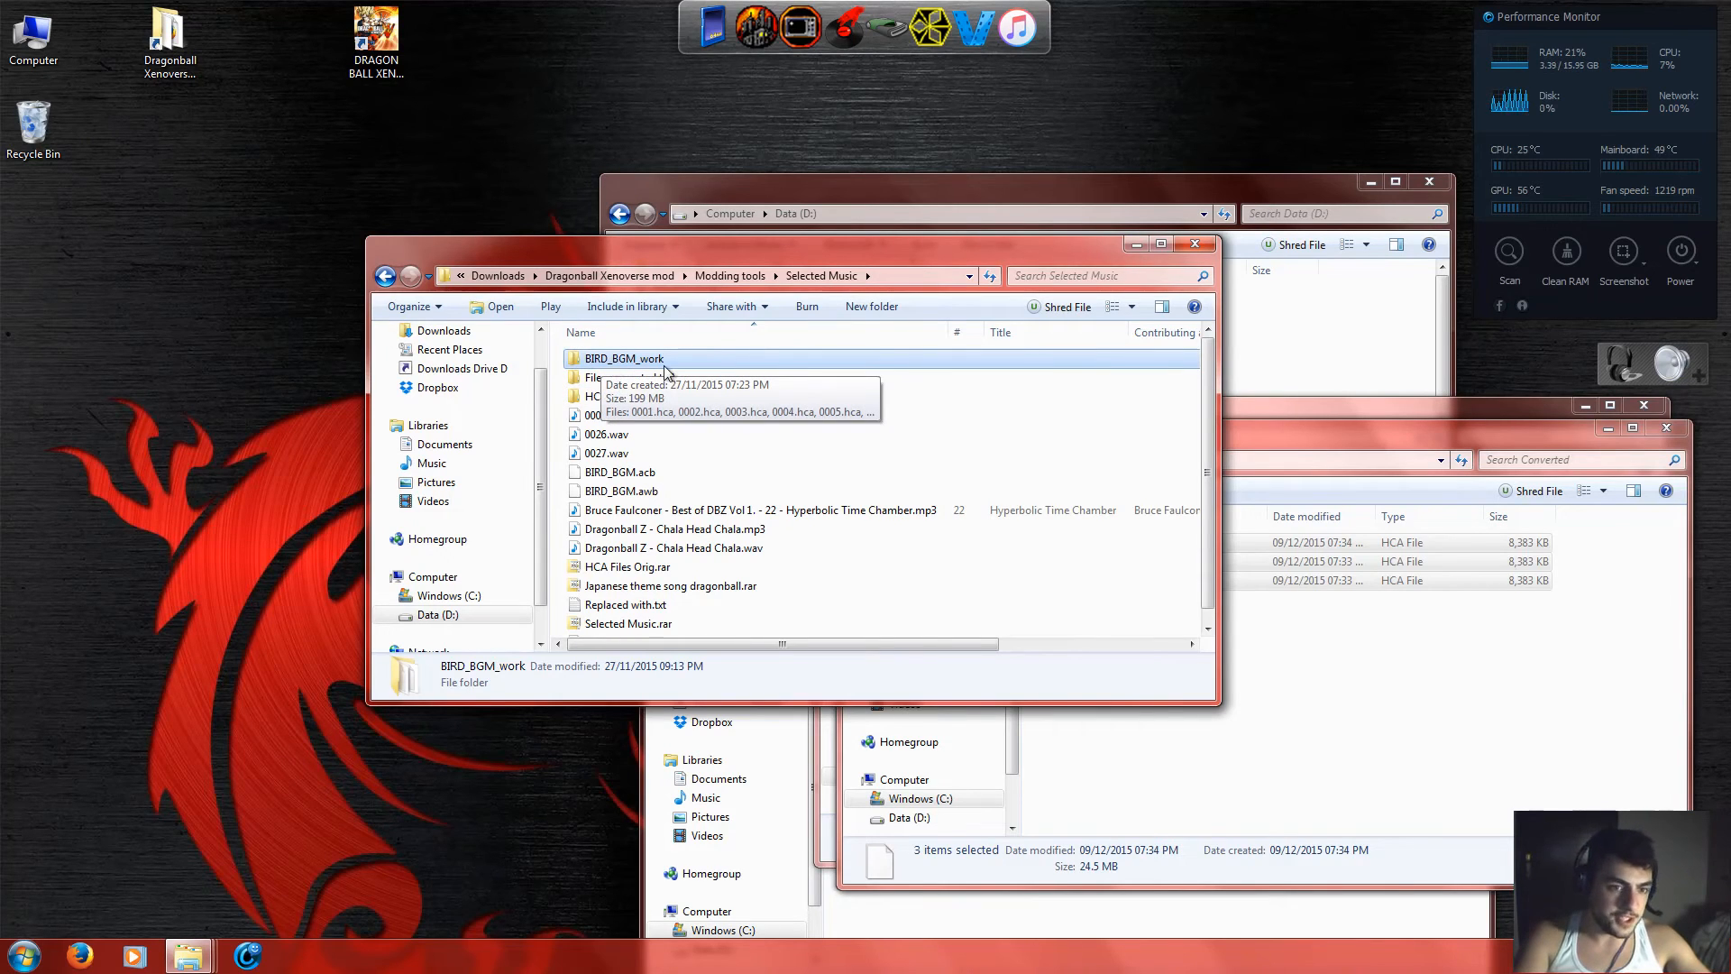
{"action": "left_click", "coordinate": [627, 472]}
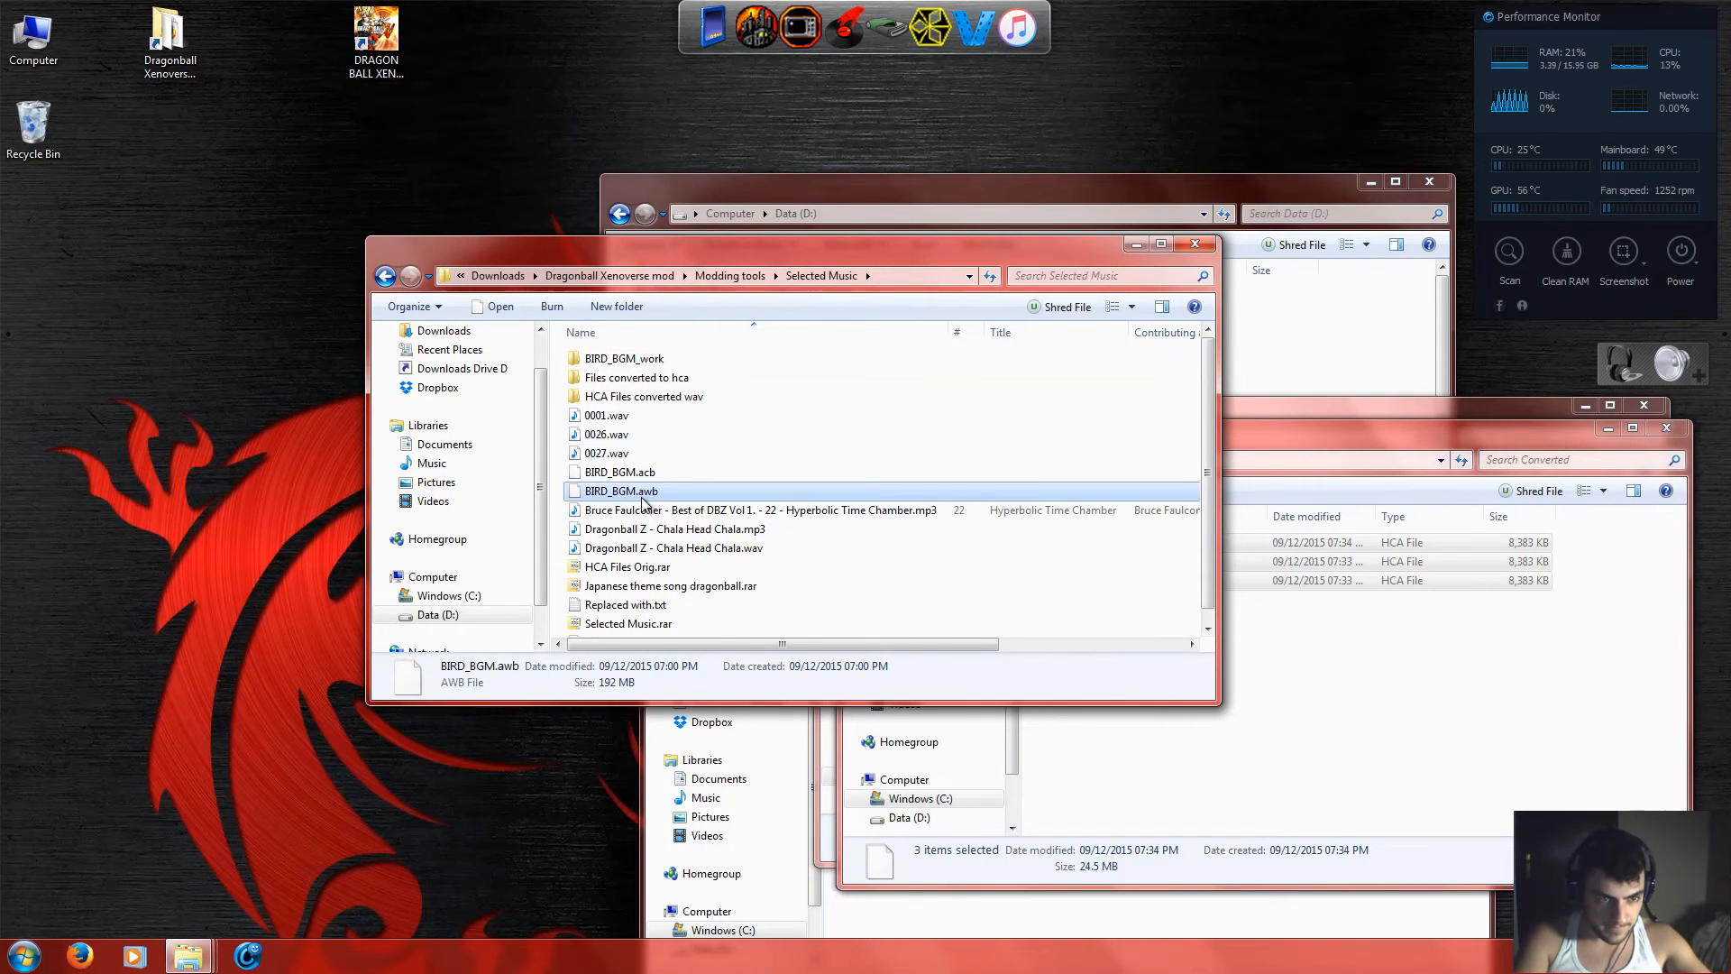
{"action": "left_click", "coordinate": [602, 494], "text": "ctrl"}
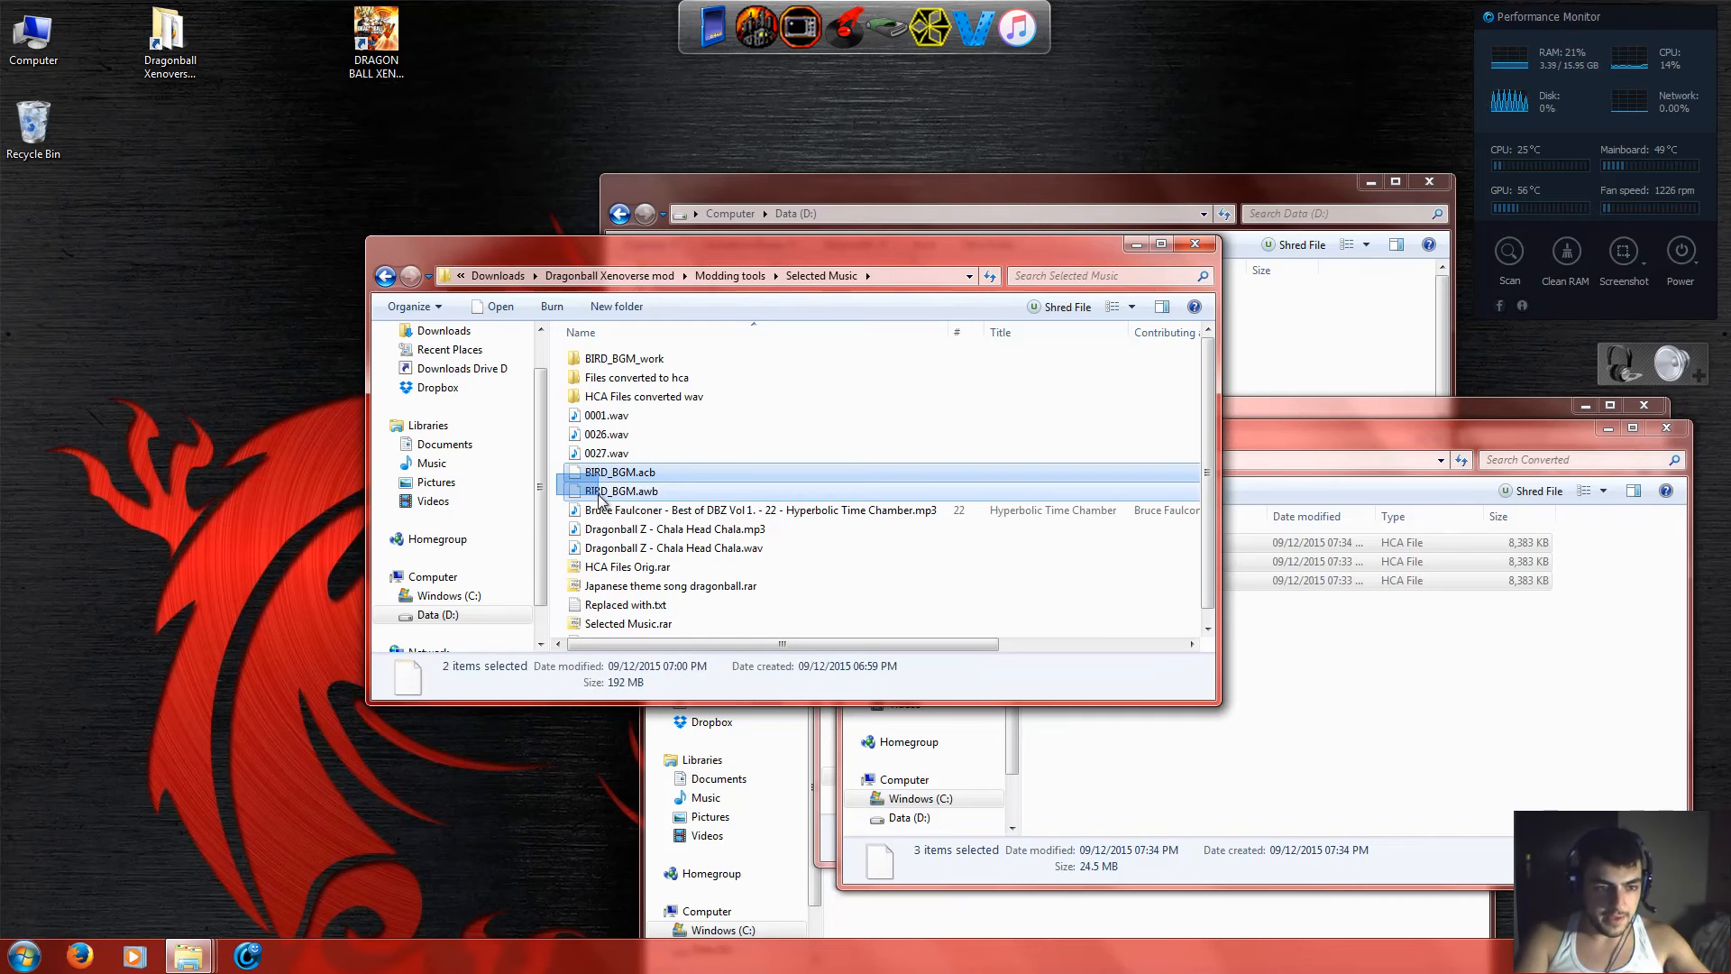
{"action": "key", "text": "Delete"}
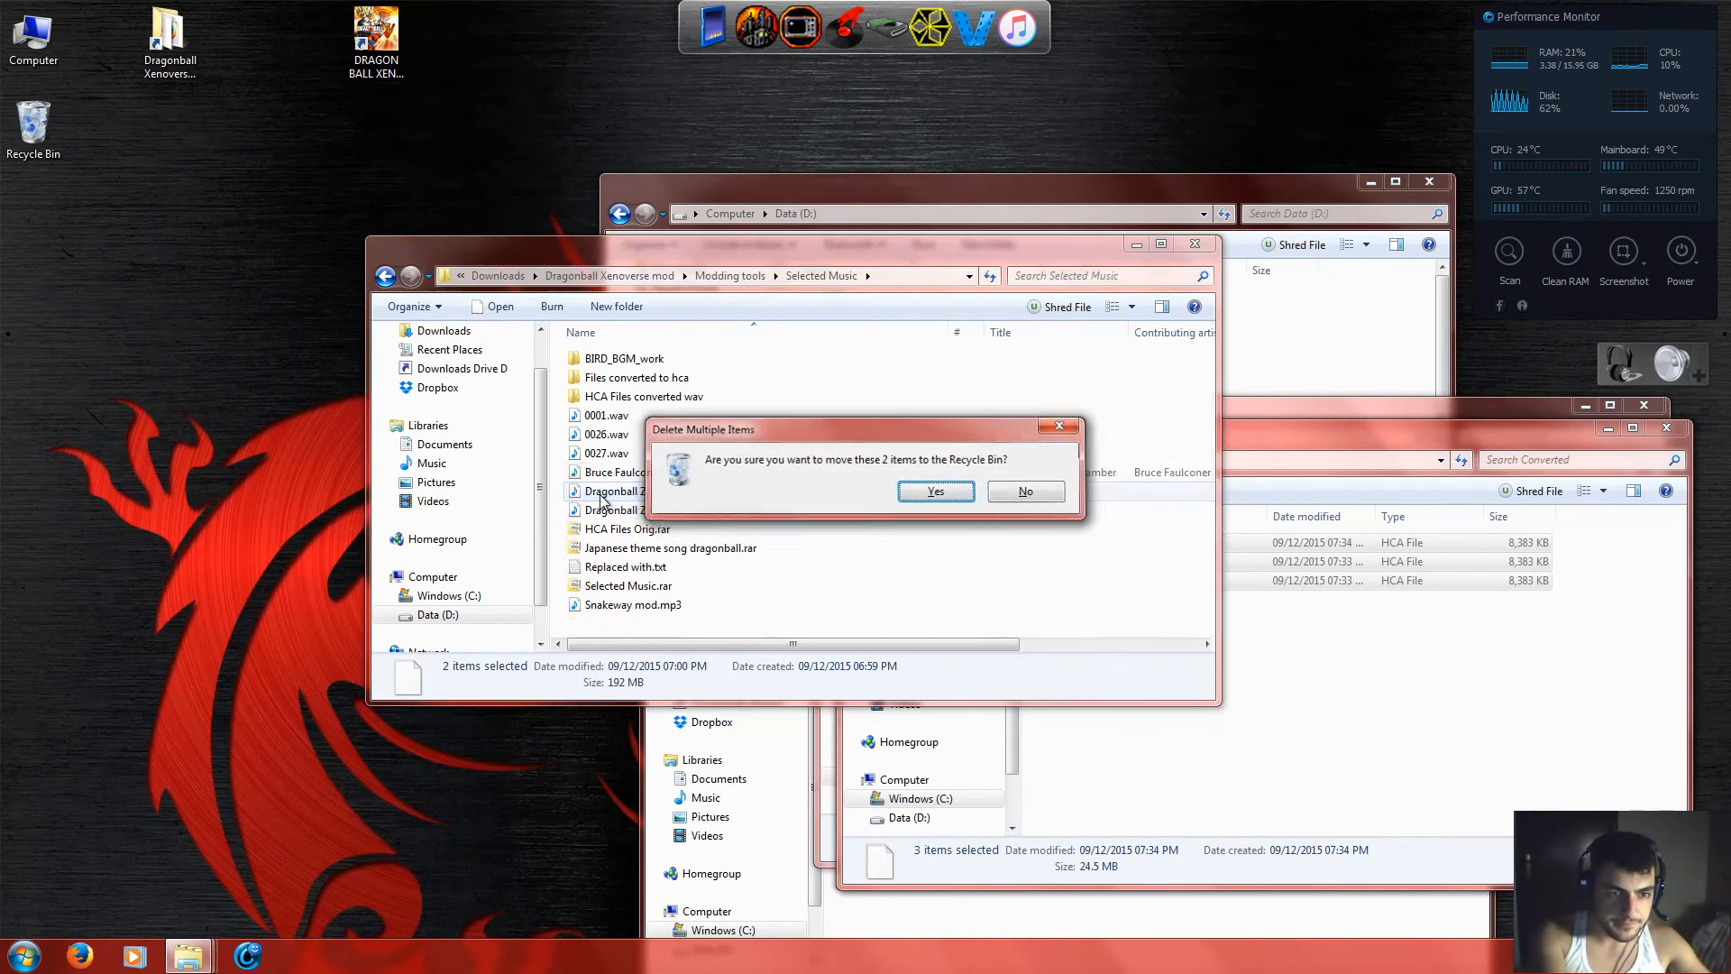
{"action": "key", "text": "Return"}
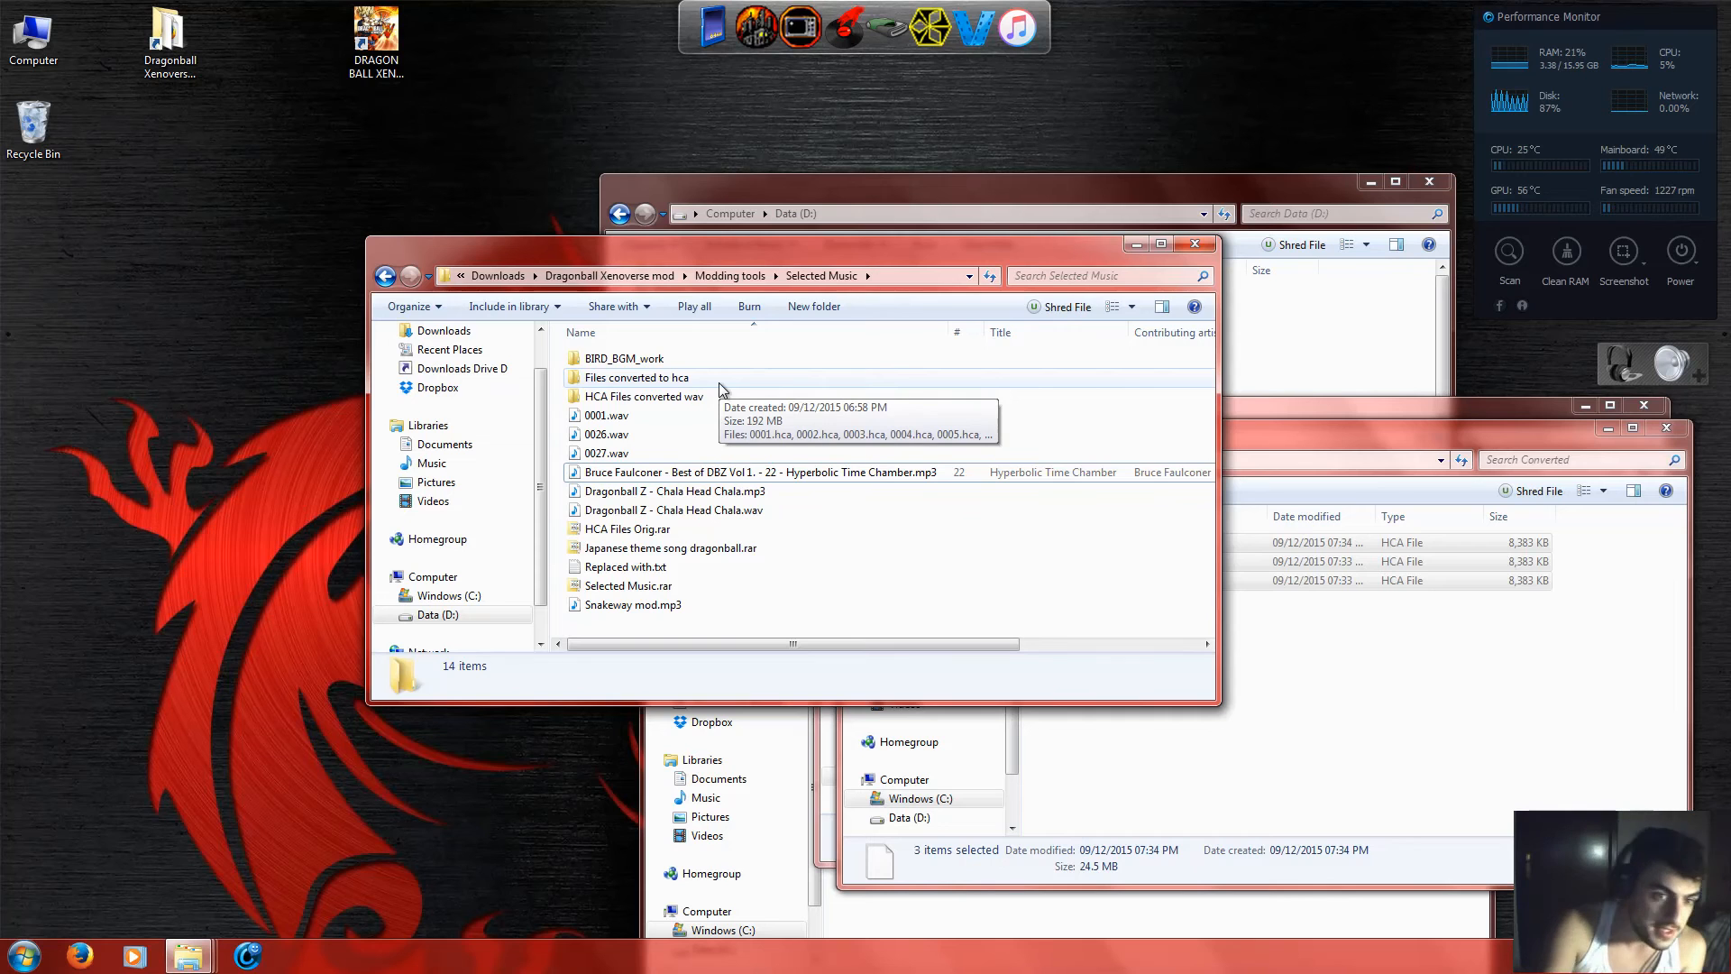
Open the data2\data\sound\BGM folder inside Step 1 + 6 LibXenoverse-master\LibXenoverse-master.
{"action": "left_click", "coordinate": [642, 358]}
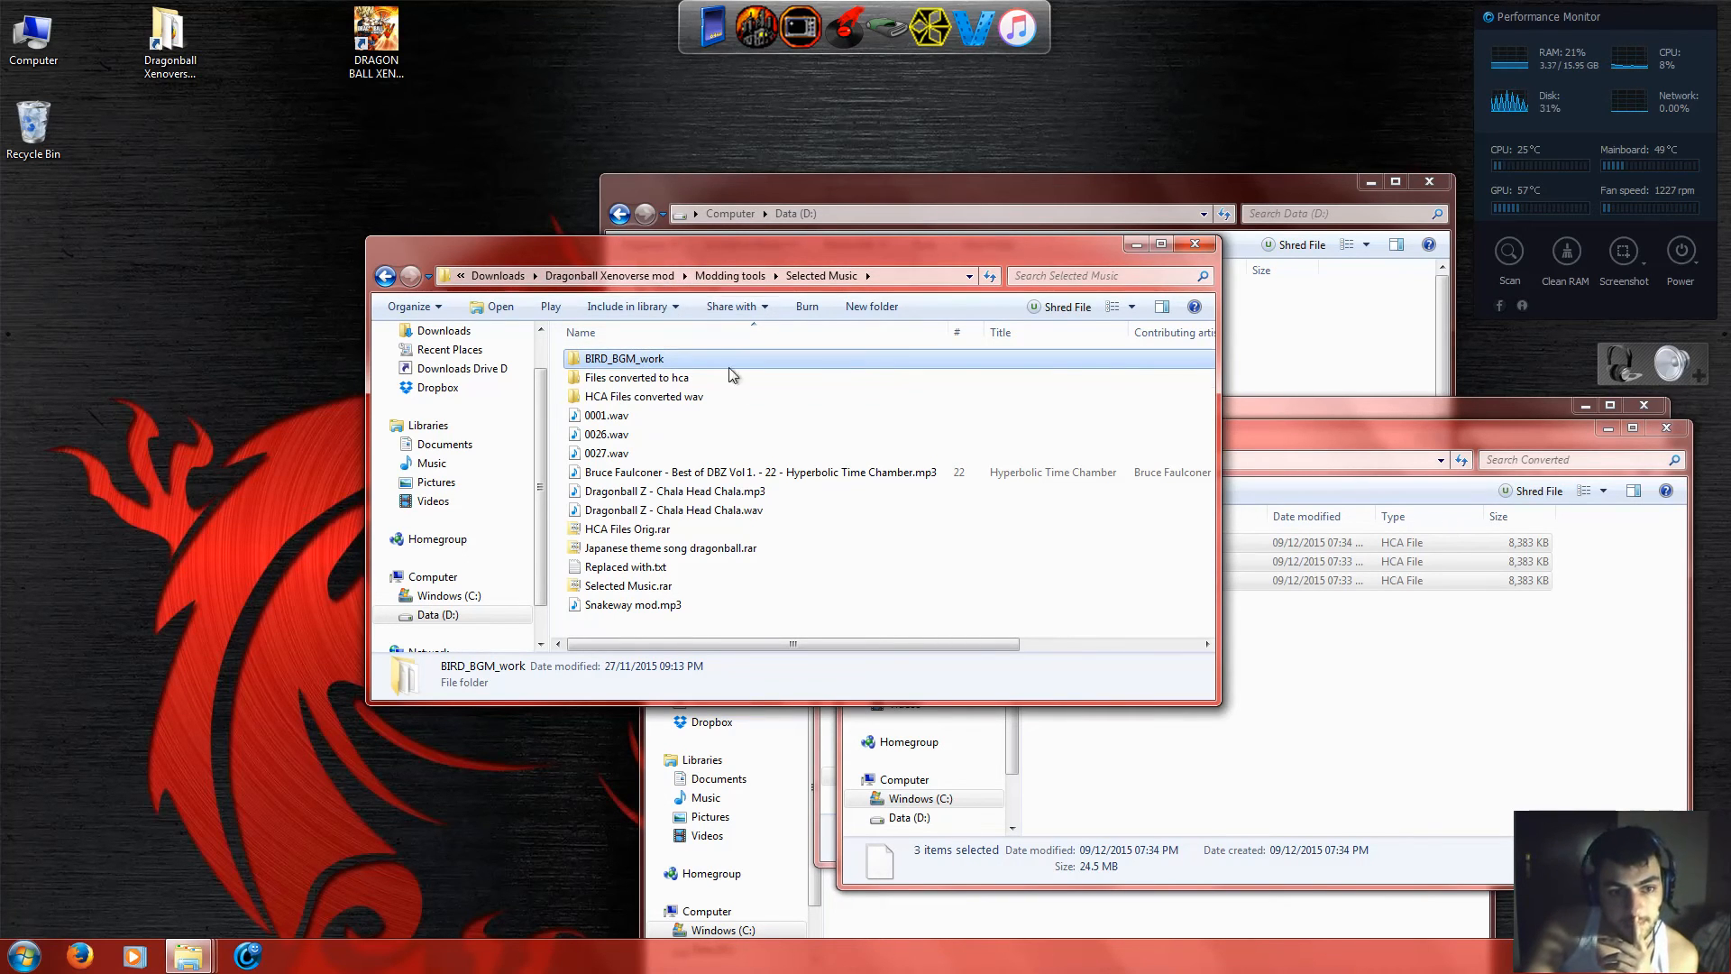
{"action": "left_click_drag", "start_coordinate": [700, 243], "coordinate": [1047, 340]}
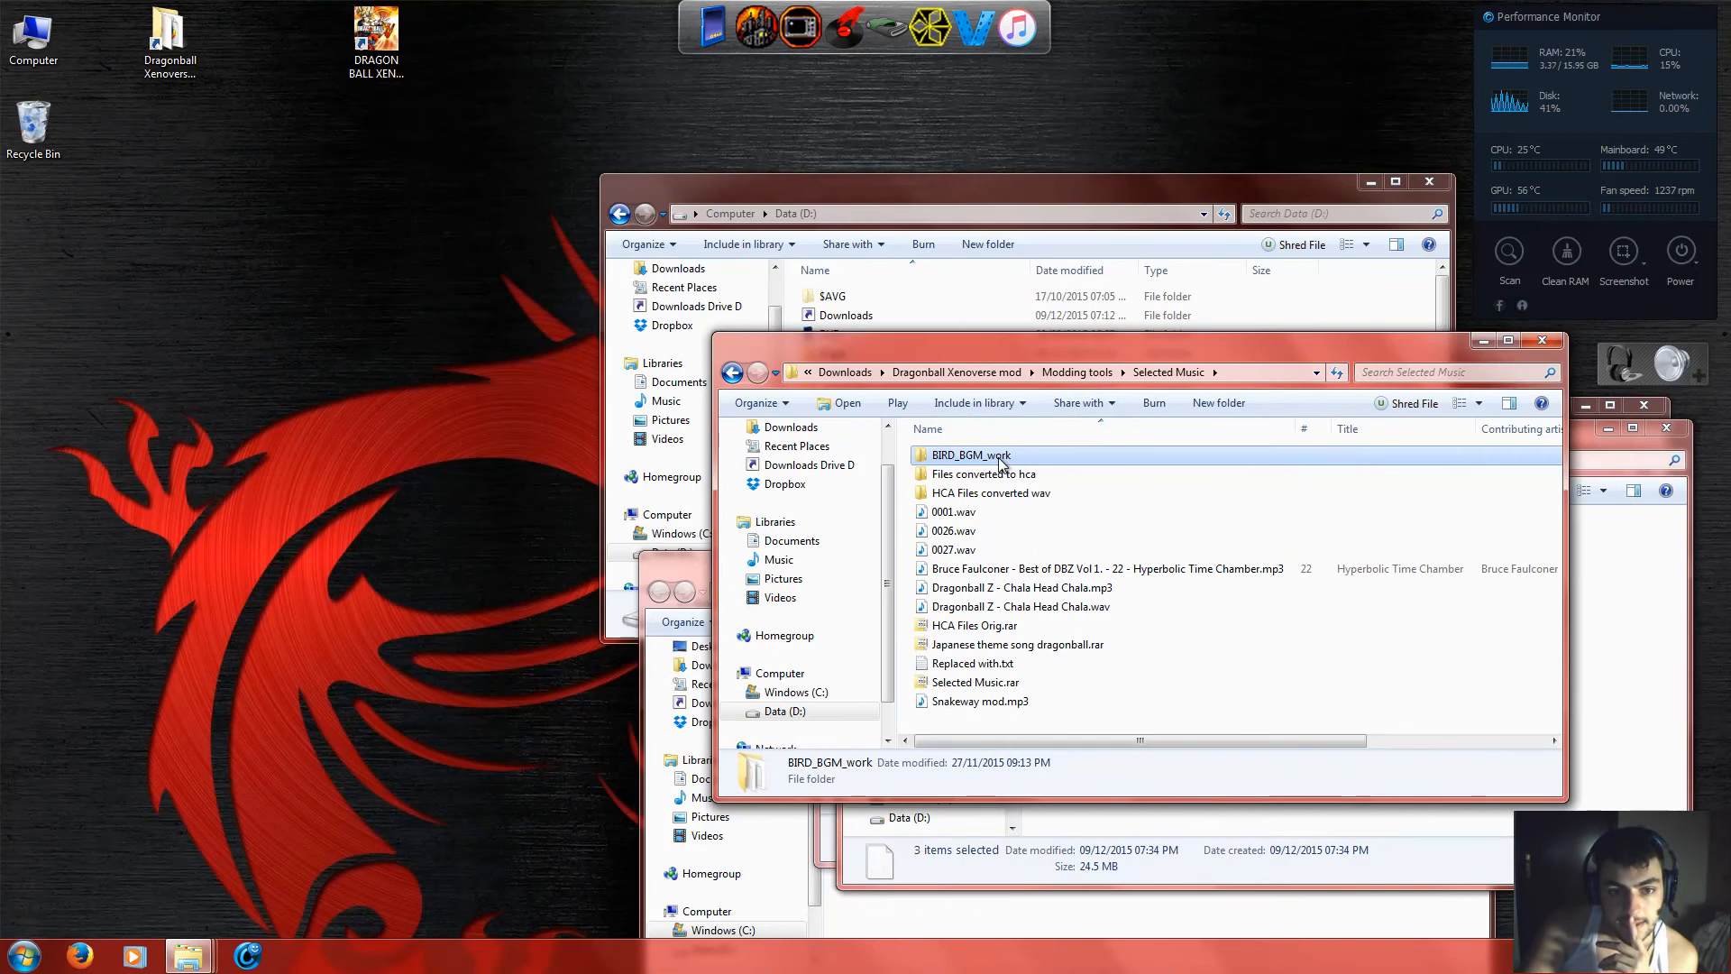
{"action": "left_click", "coordinate": [1102, 373]}
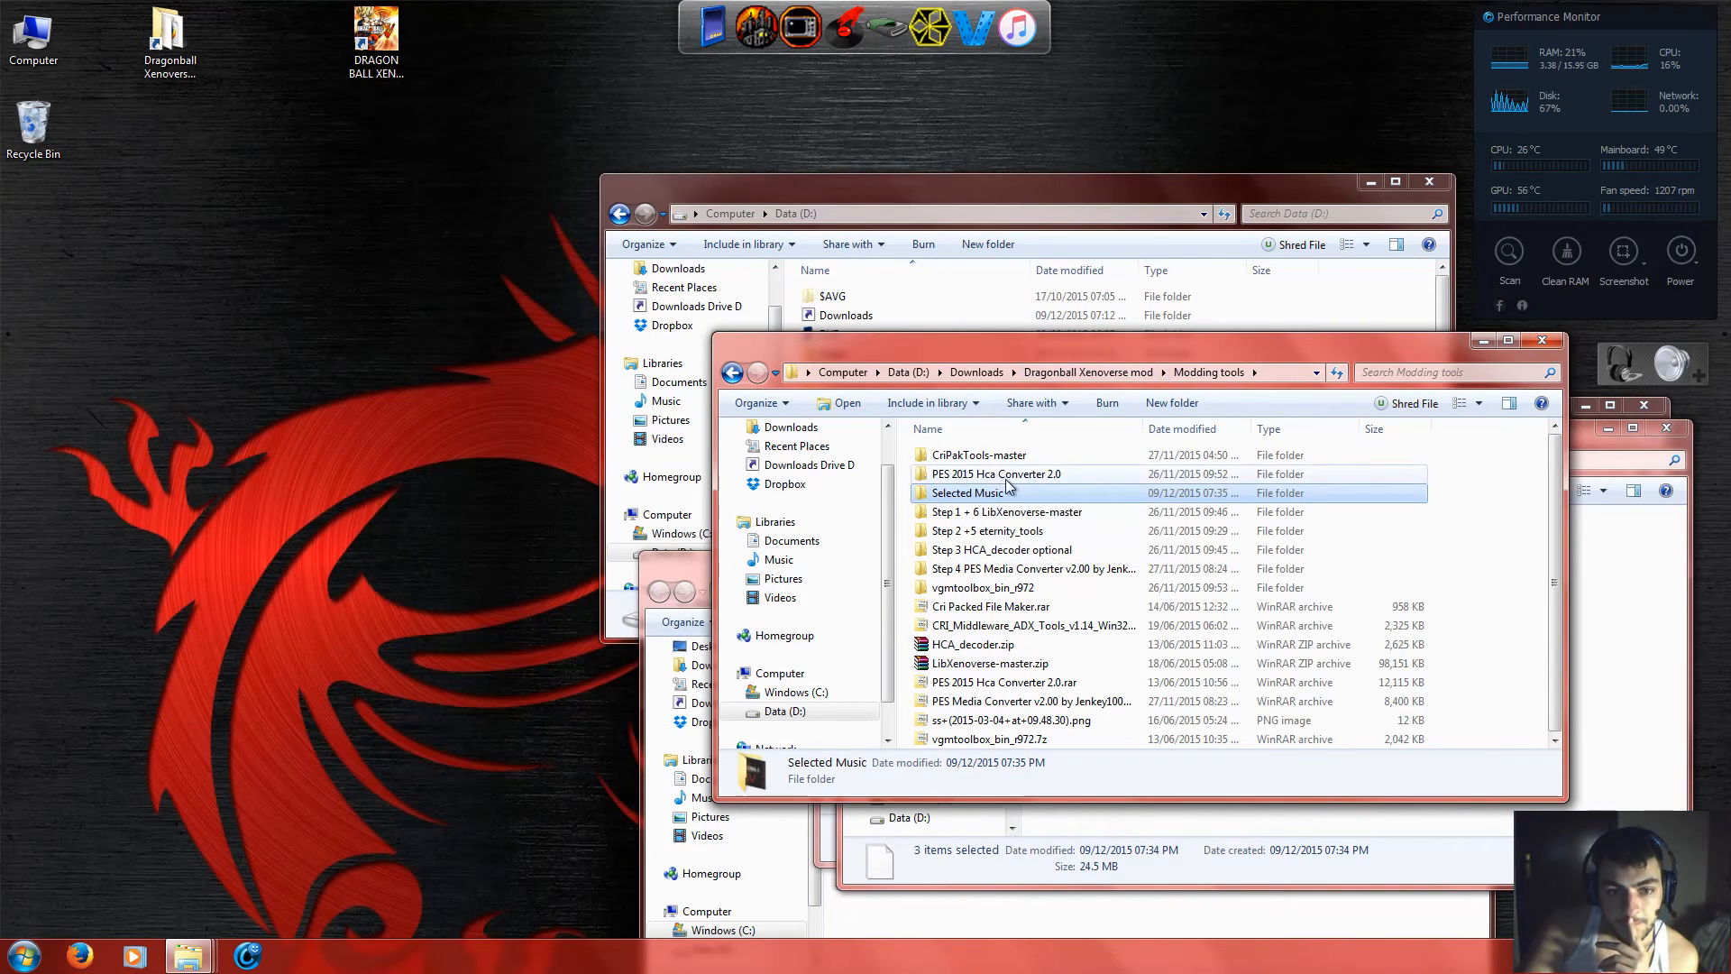
{"action": "double_click", "coordinate": [991, 511]}
{"action": "double_click", "coordinate": [959, 470]}
{"action": "double_click", "coordinate": [959, 471]}
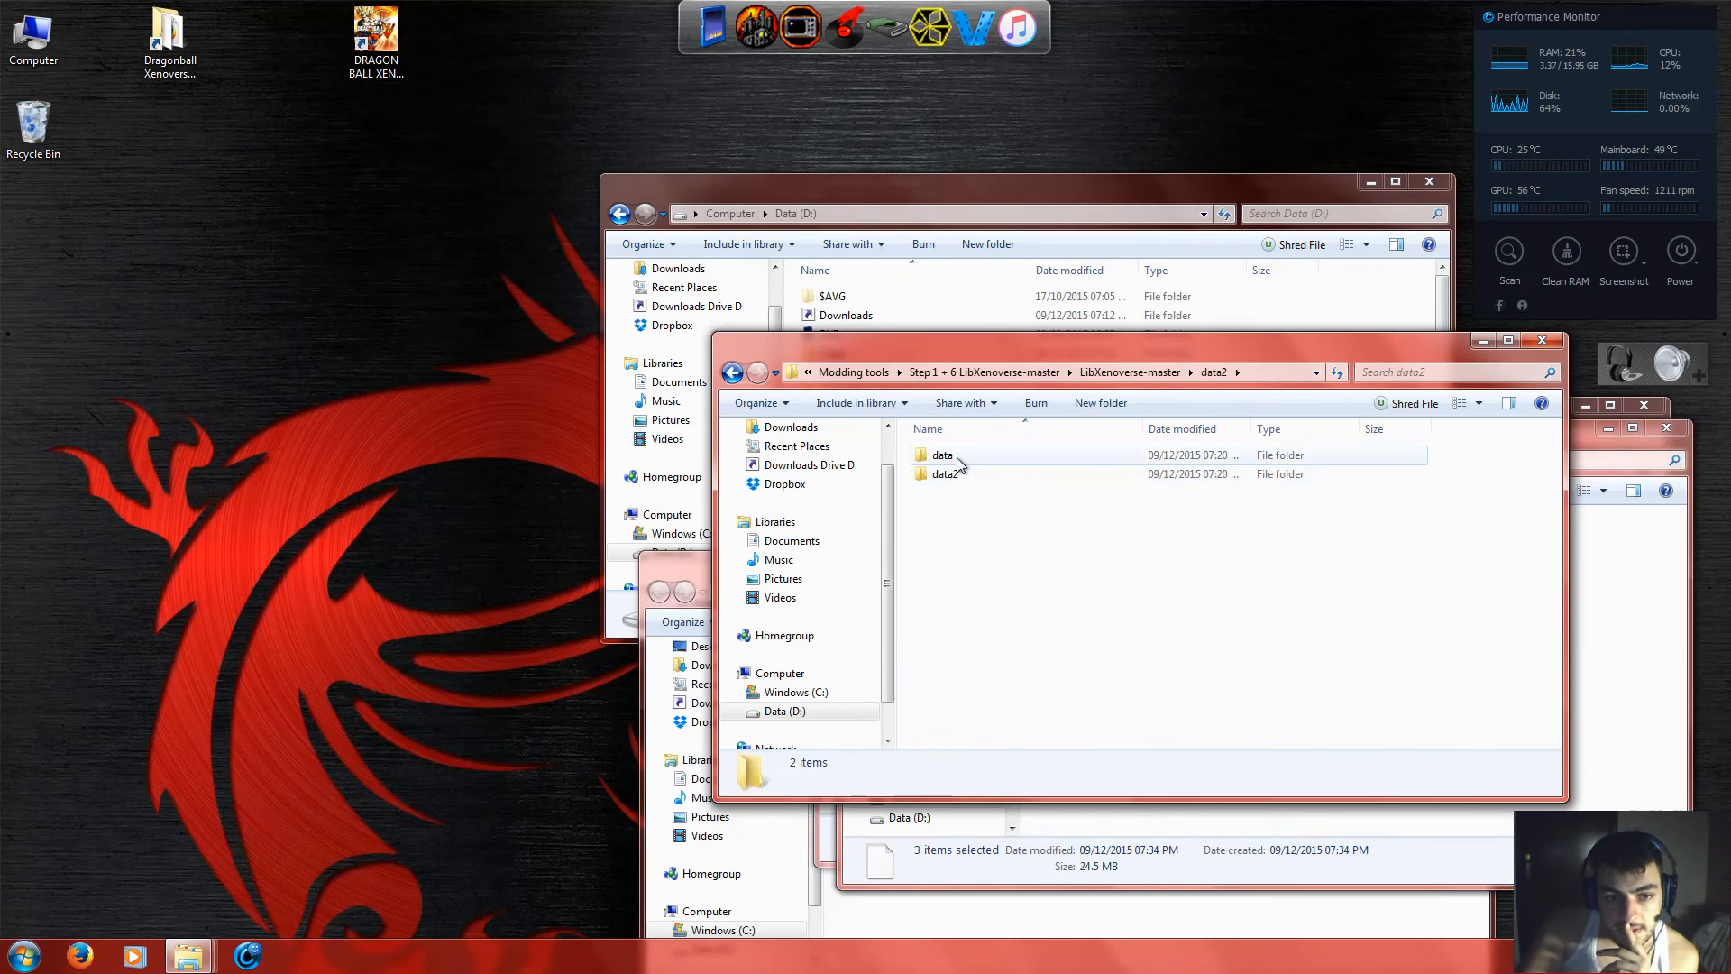
{"action": "double_click", "coordinate": [958, 459]}
{"action": "double_click", "coordinate": [947, 626]}
{"action": "left_click", "coordinate": [967, 467]}
{"action": "double_click", "coordinate": [967, 458]}
Copy BIRD_BGM.acb from the extracted BGM folder and paste it into Selected Music.
{"action": "left_click", "coordinate": [1006, 456]}
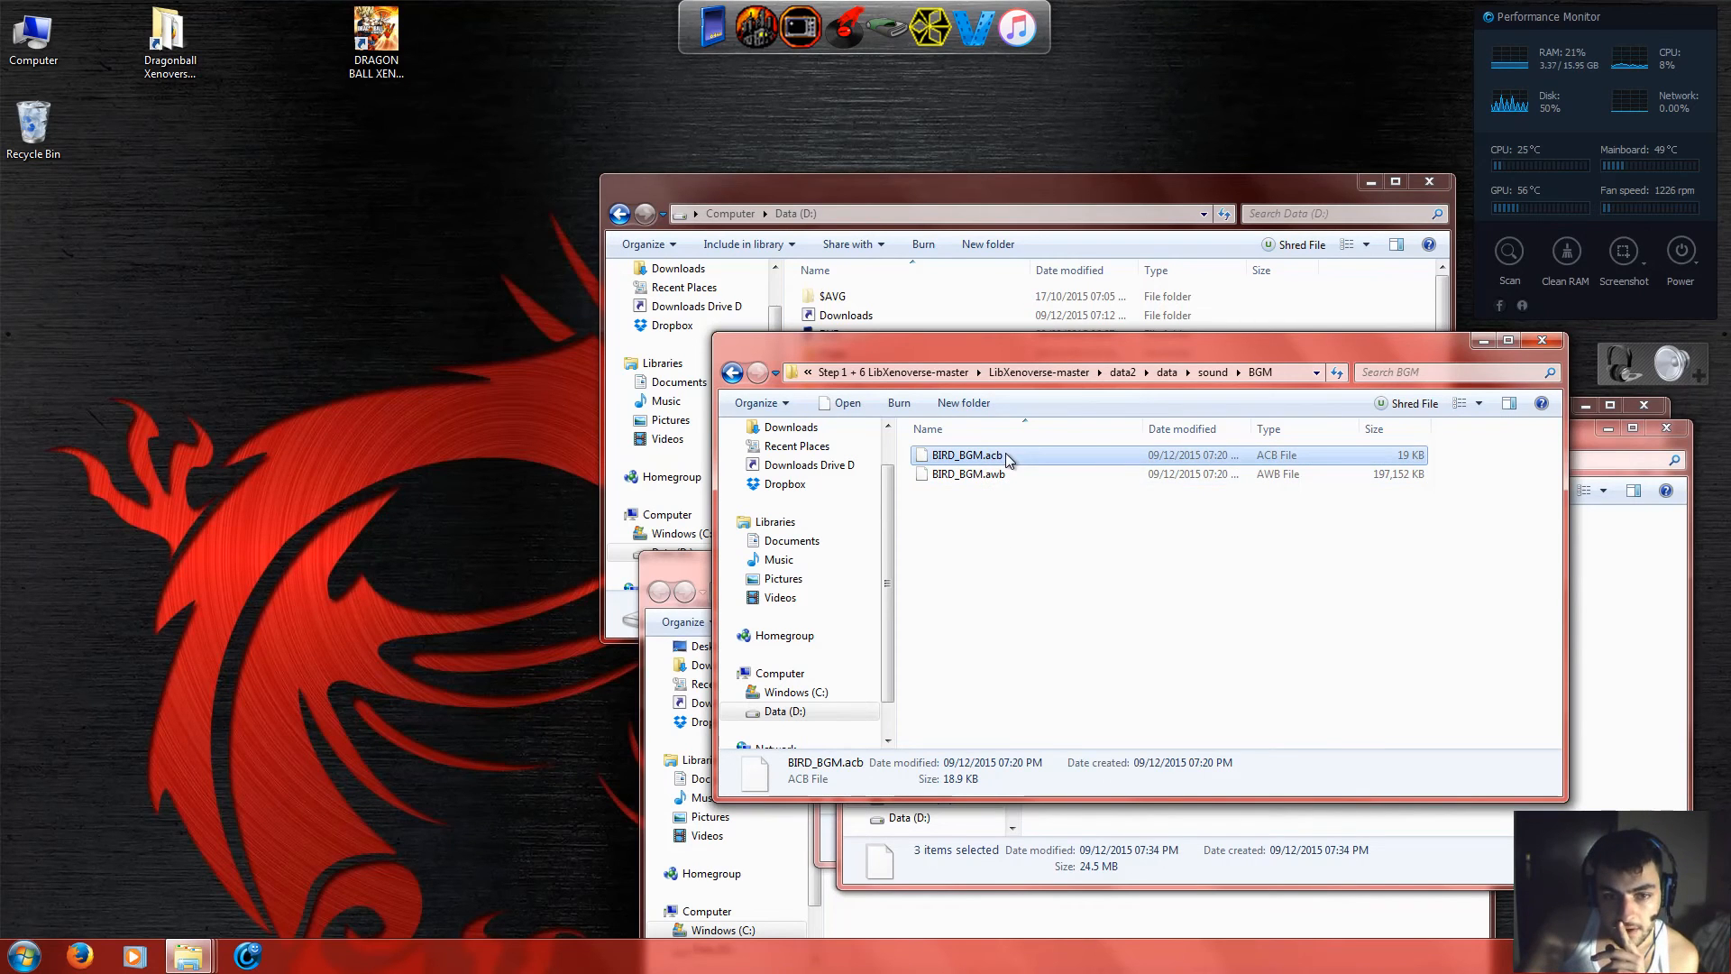
{"action": "right_click", "coordinate": [1004, 452]}
{"action": "left_click", "coordinate": [1063, 743]}
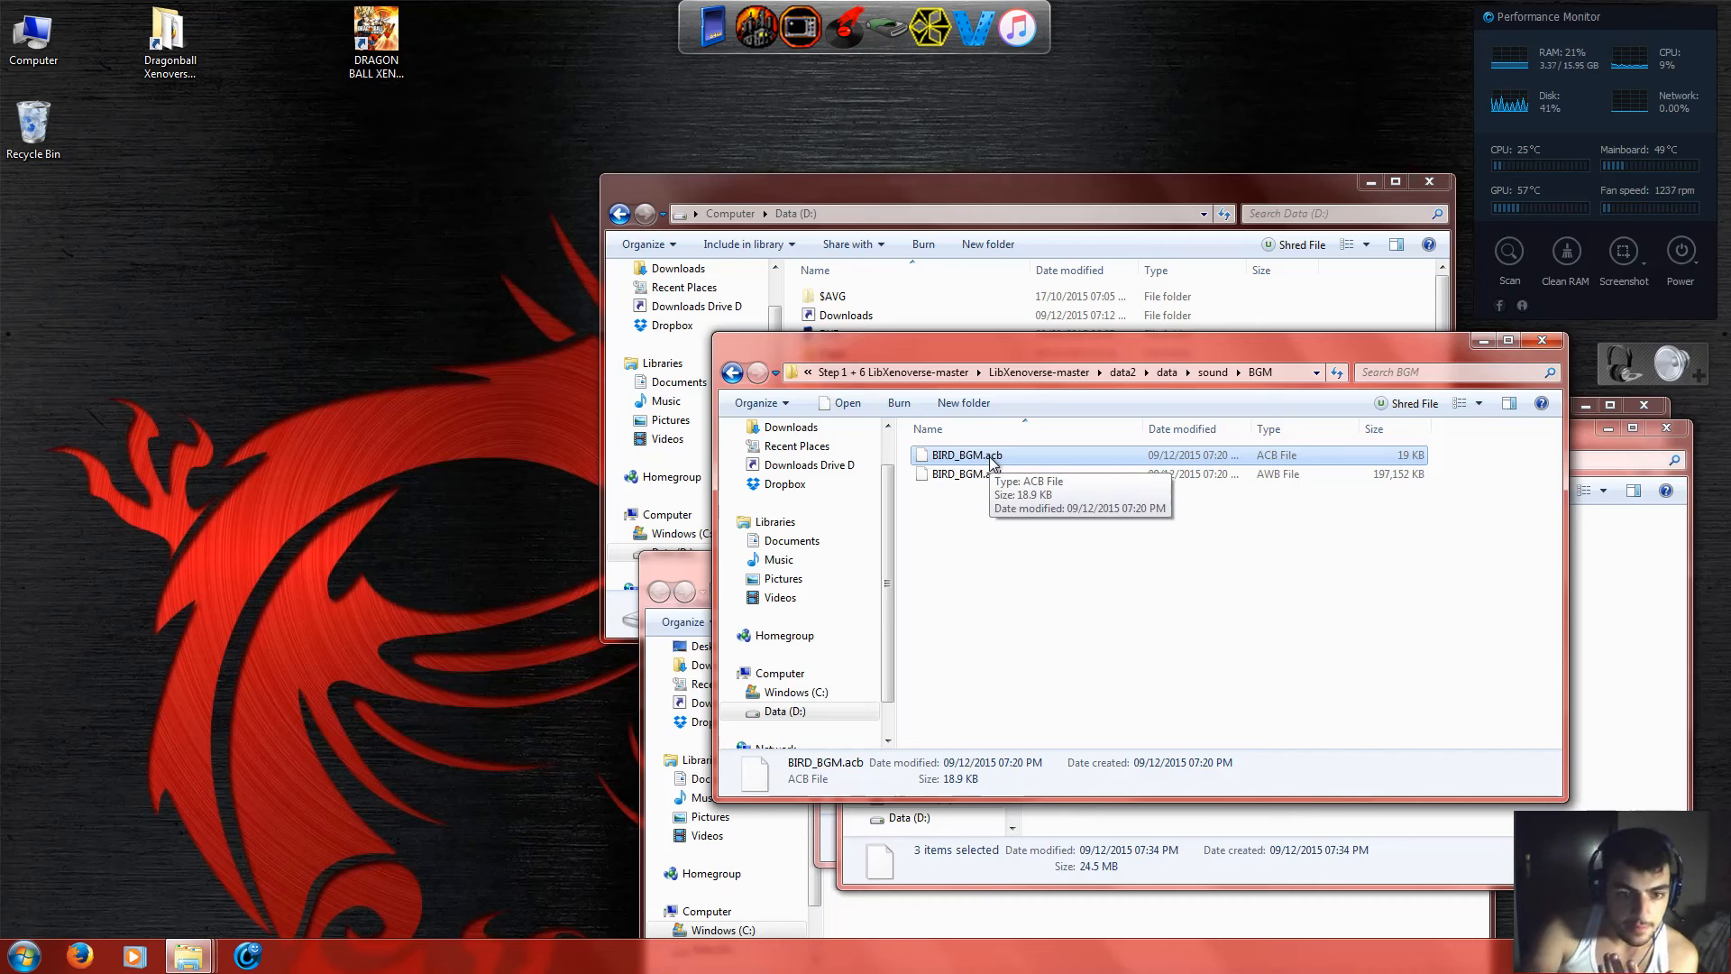
{"action": "left_click", "coordinate": [920, 373]}
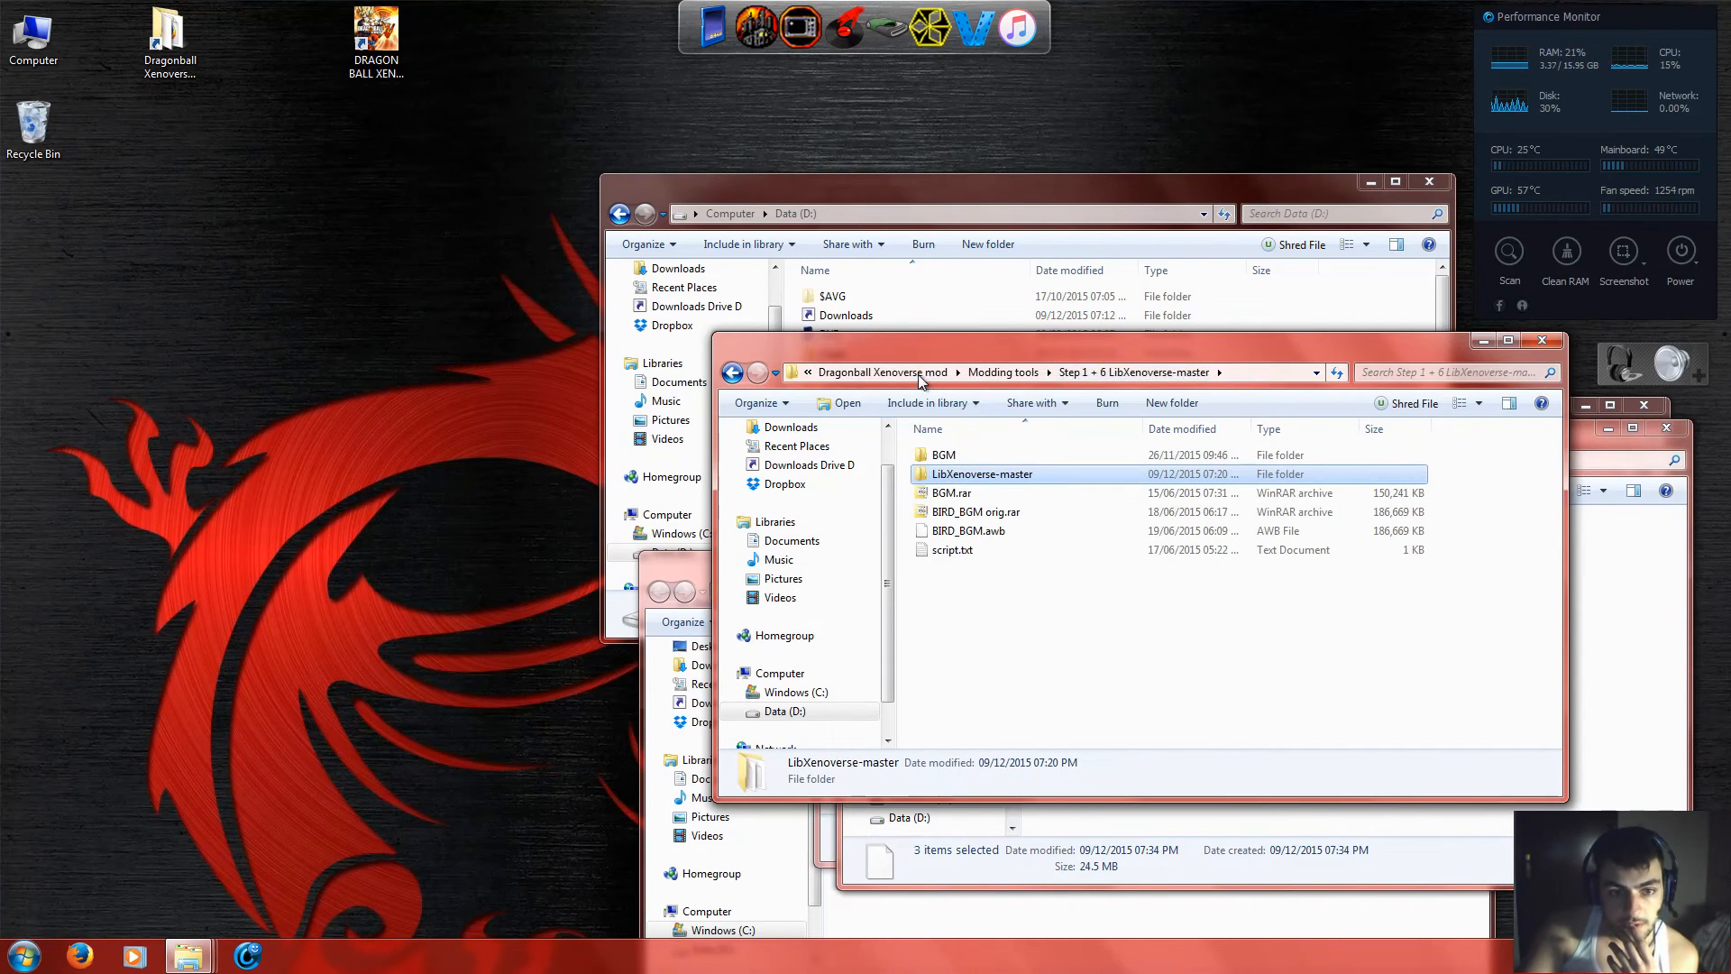
{"action": "left_click", "coordinate": [1017, 375]}
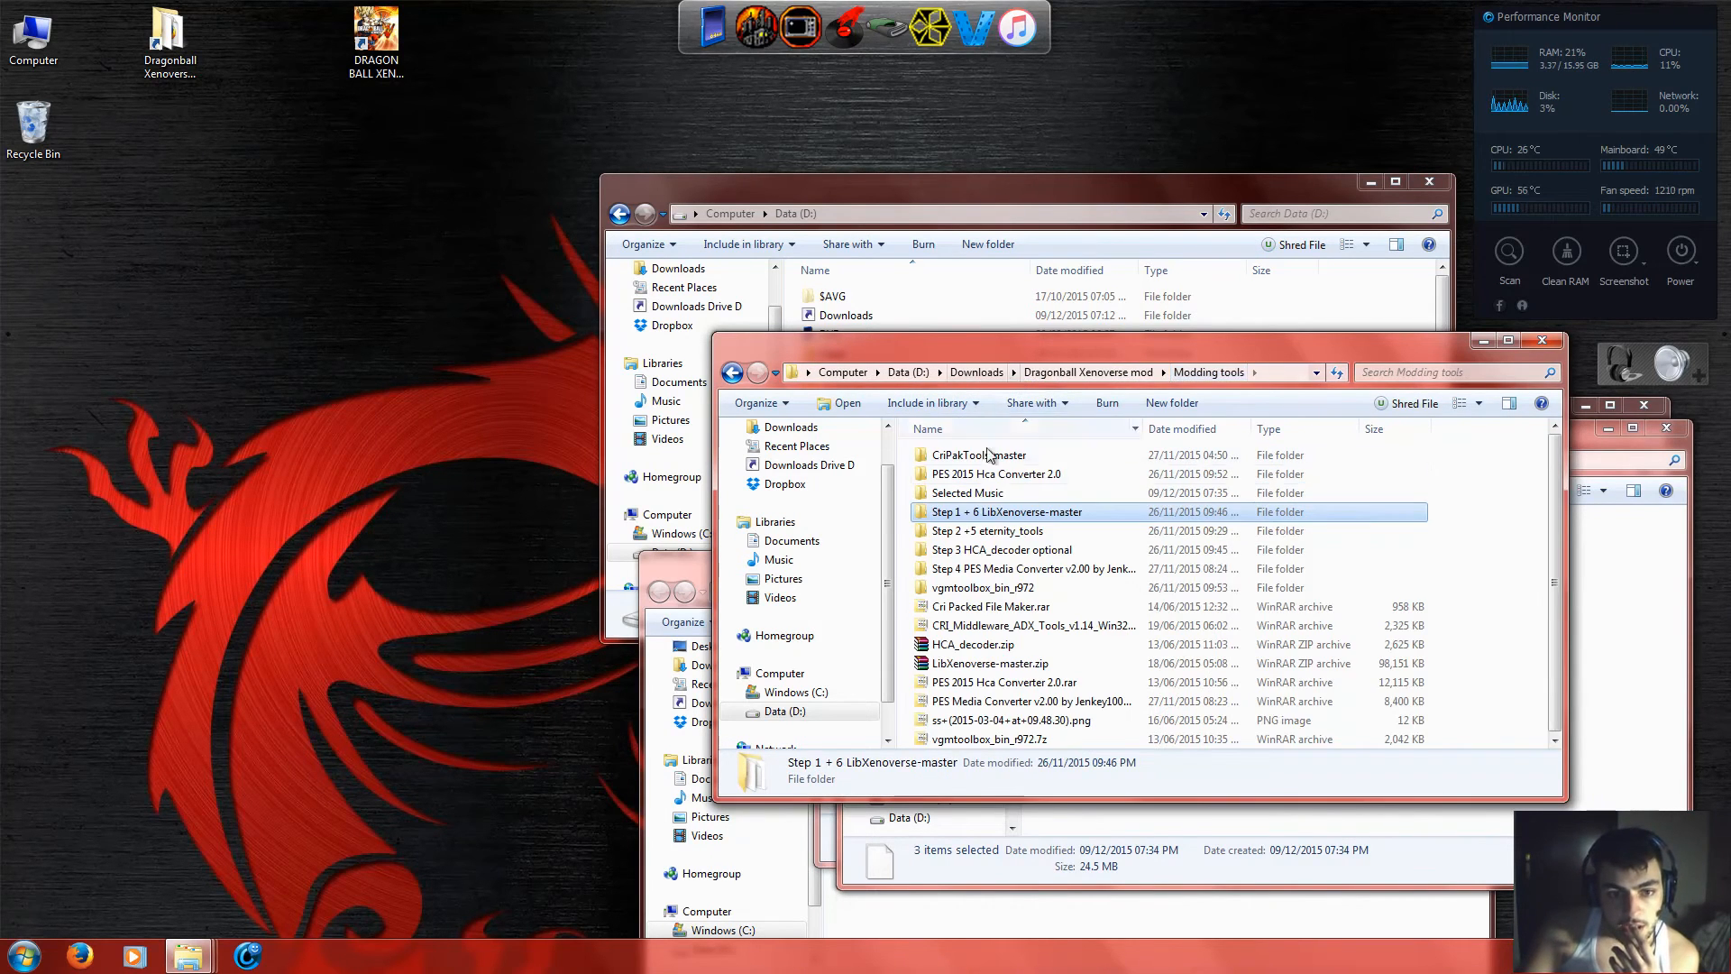
{"action": "left_click", "coordinate": [1015, 532]}
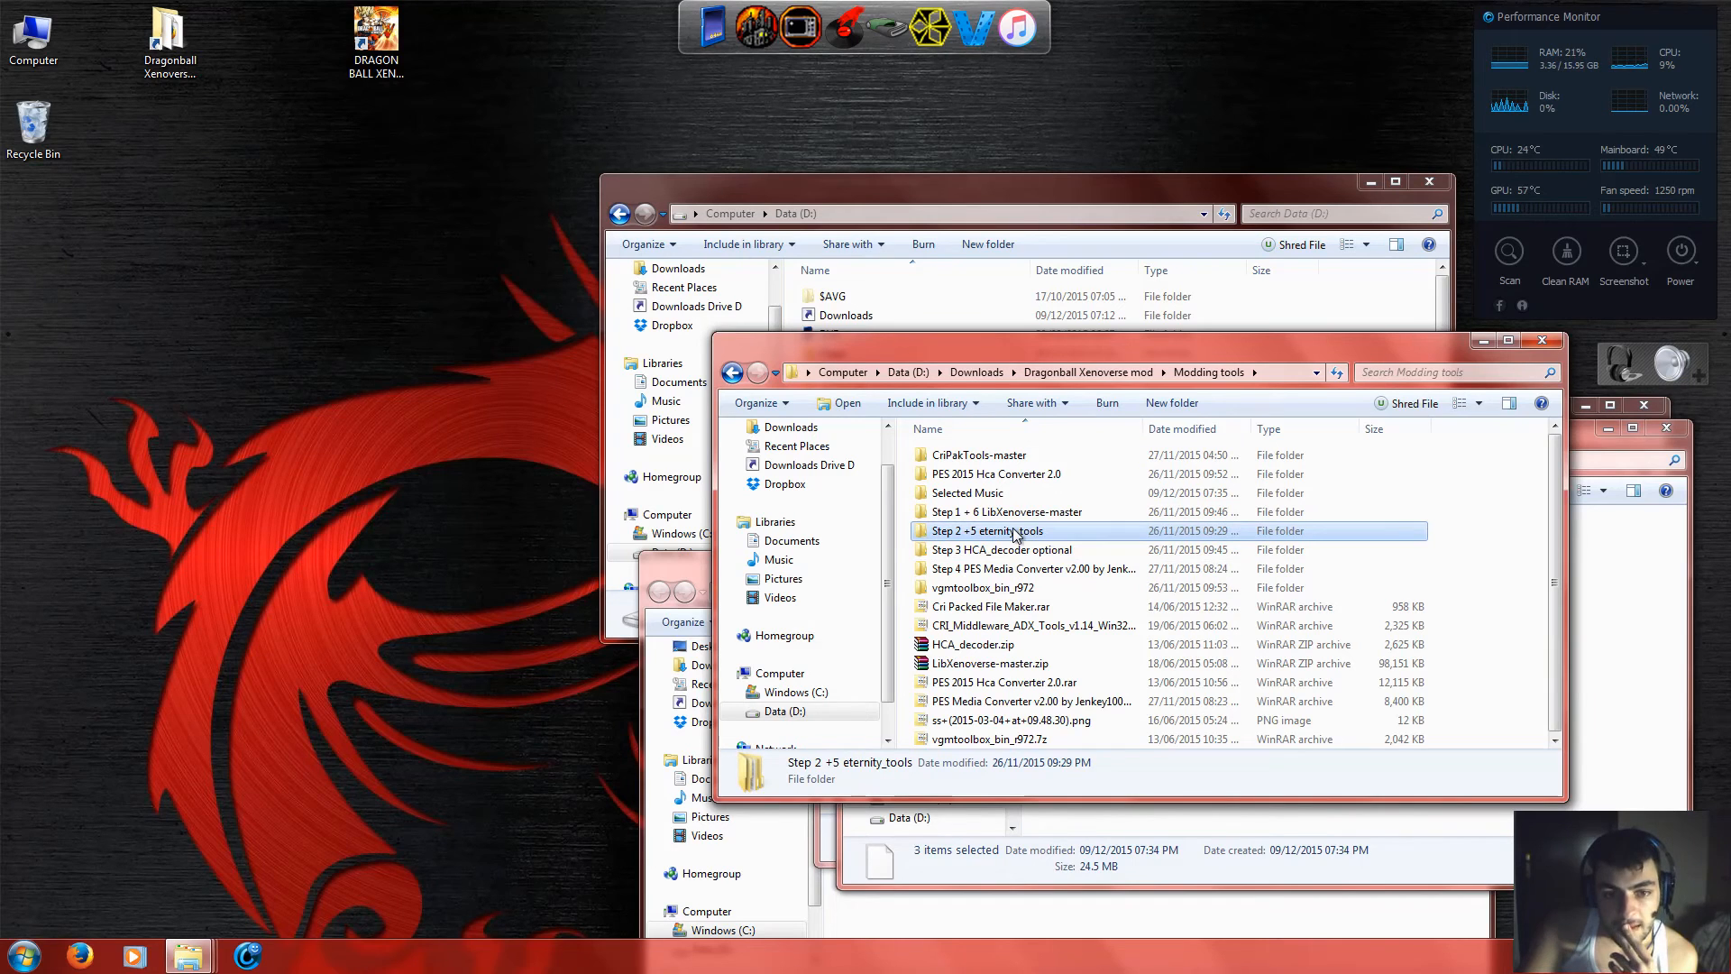
{"action": "double_click", "coordinate": [992, 493]}
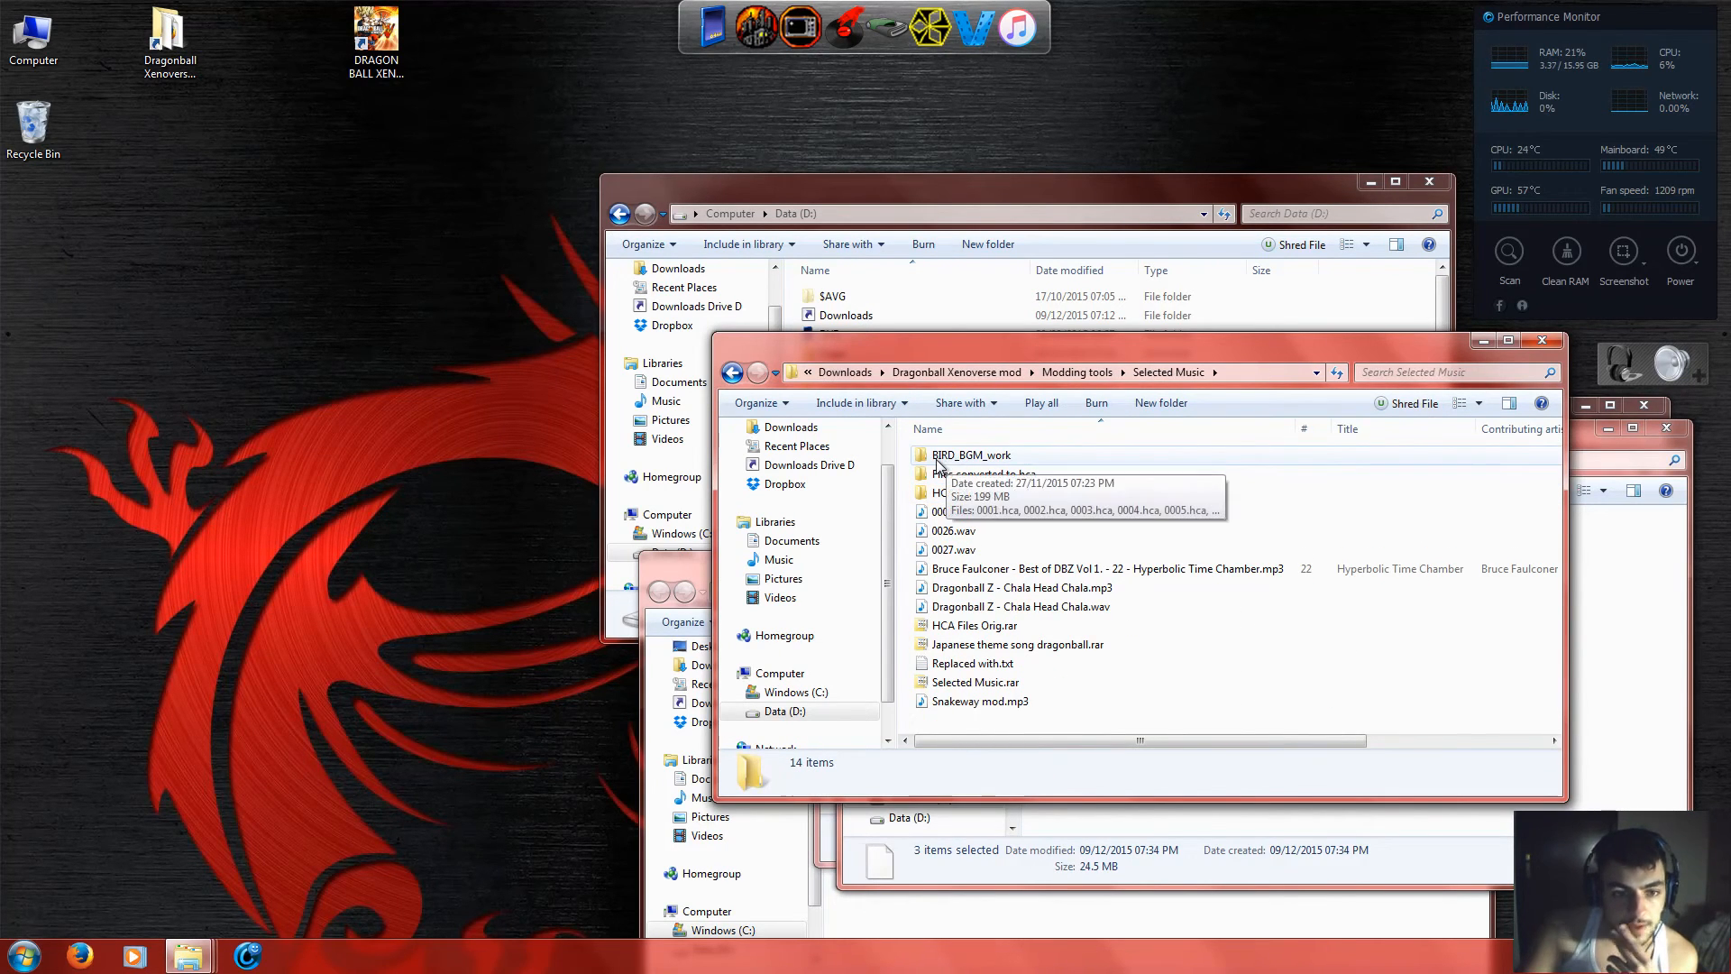
{"action": "right_click", "coordinate": [912, 484]}
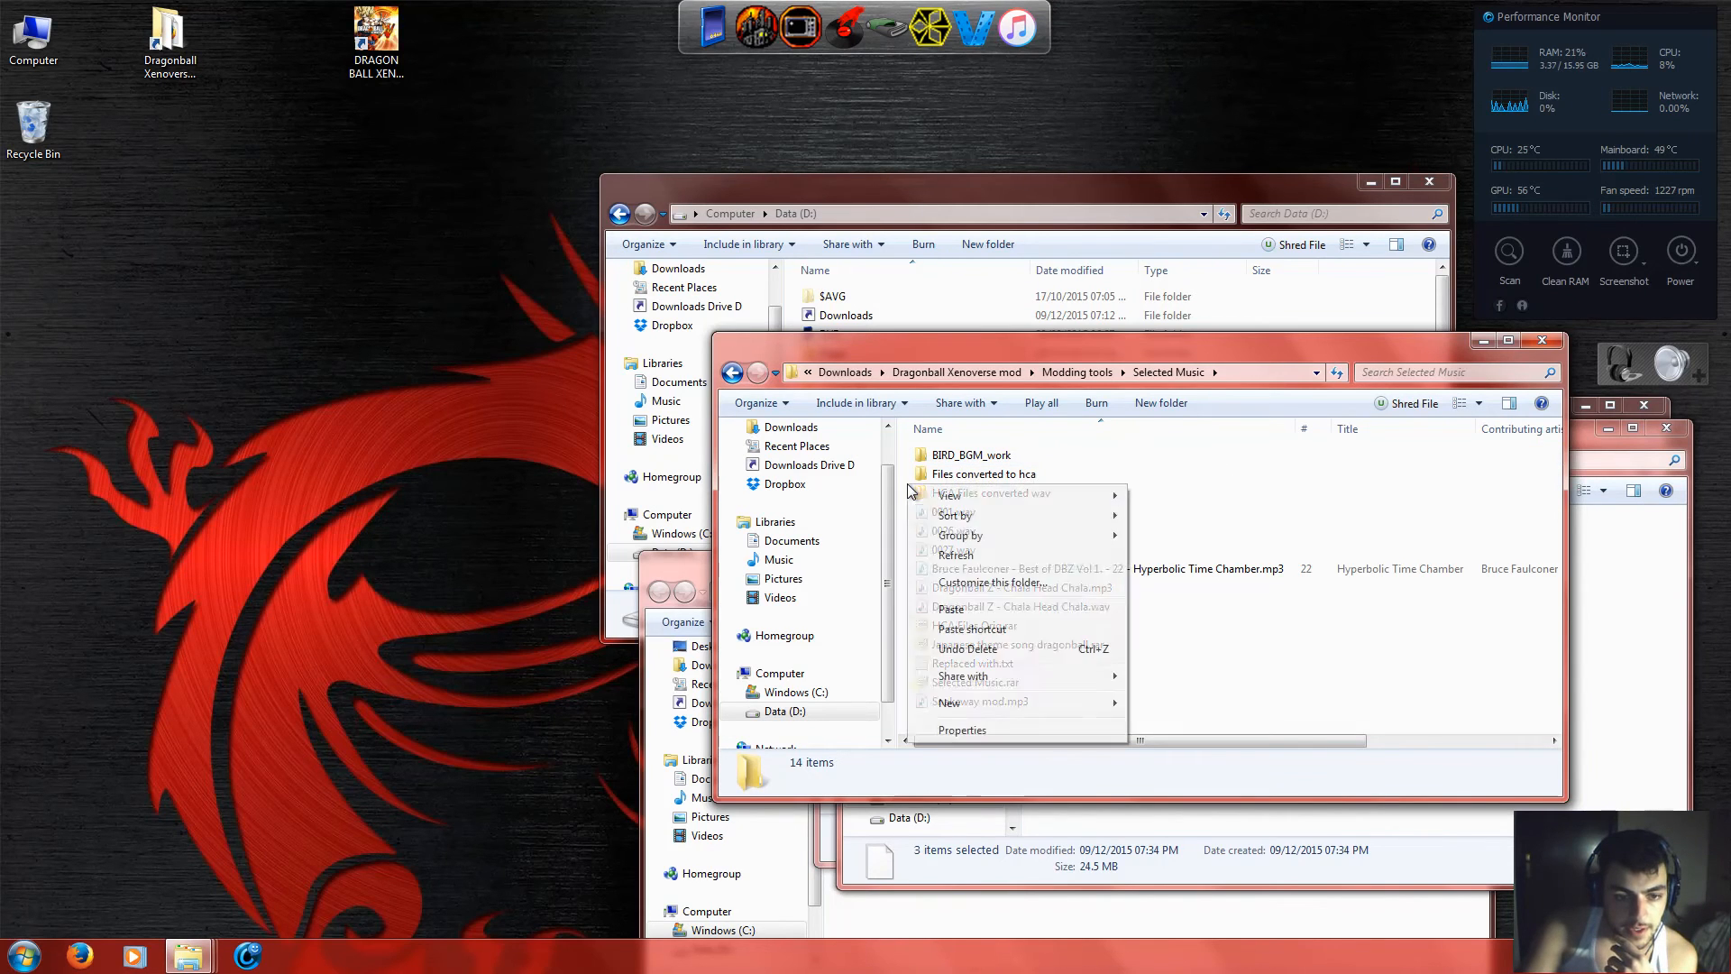
{"action": "left_click", "coordinate": [976, 610]}
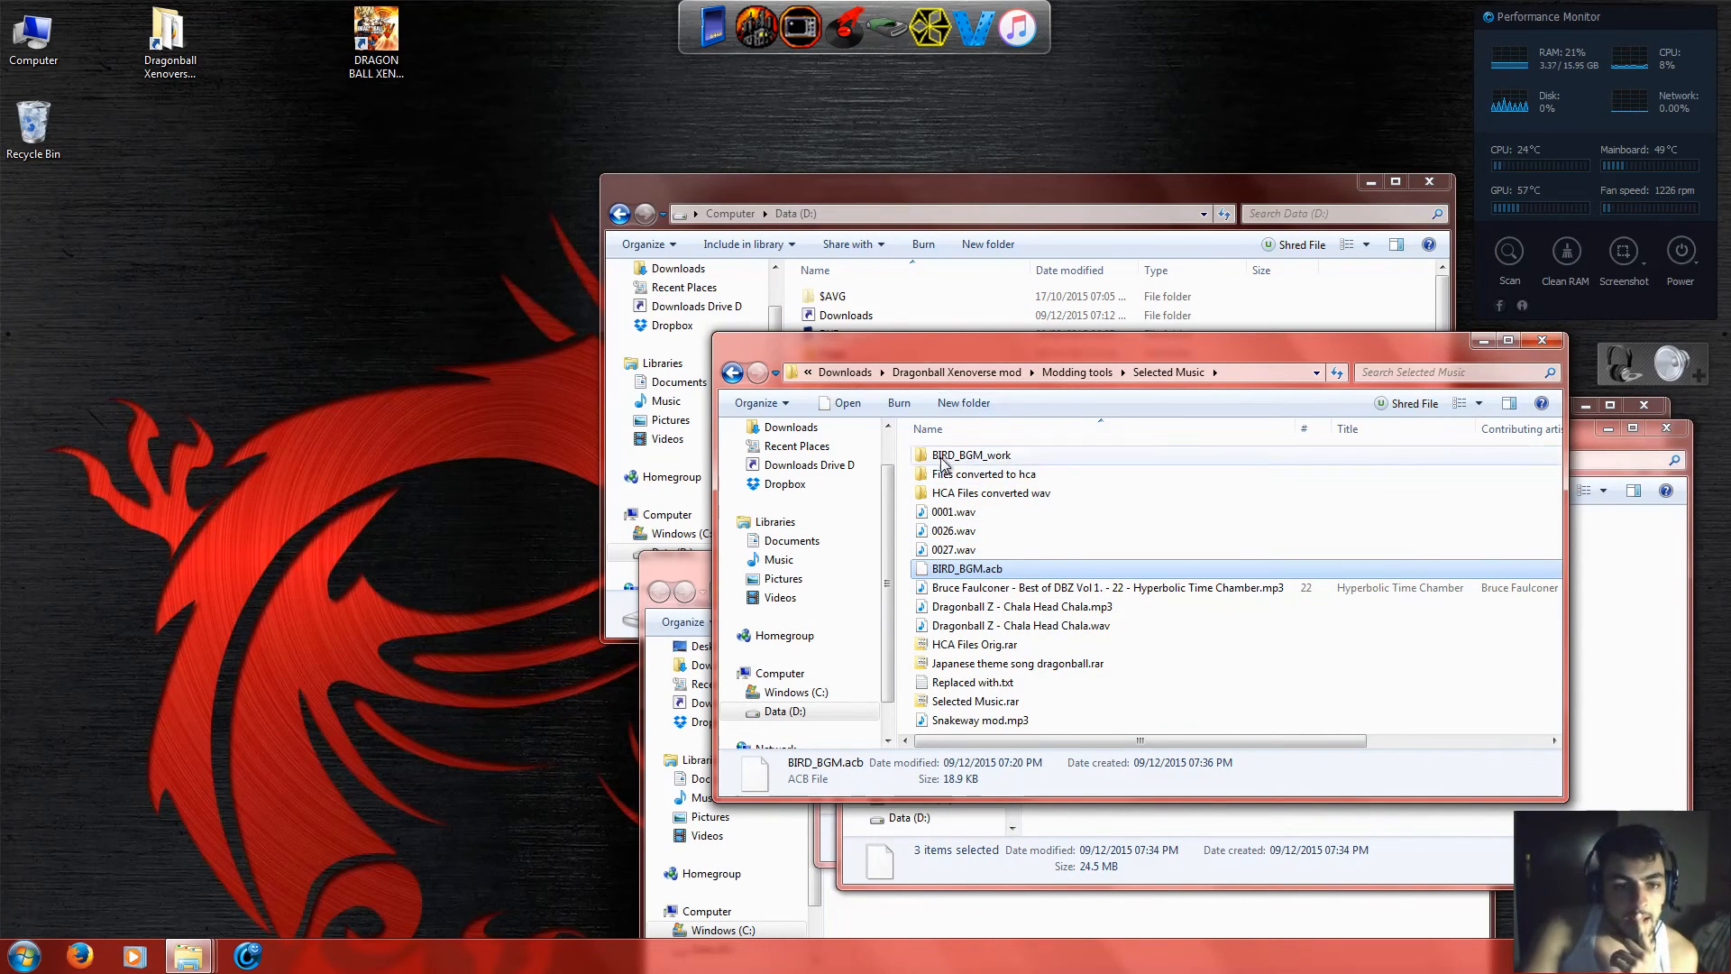
Open the eternity_tools folder inside Step 2 +5 eternity_tools and move its window away from the Converted folder.
{"action": "left_click", "coordinate": [1101, 380]}
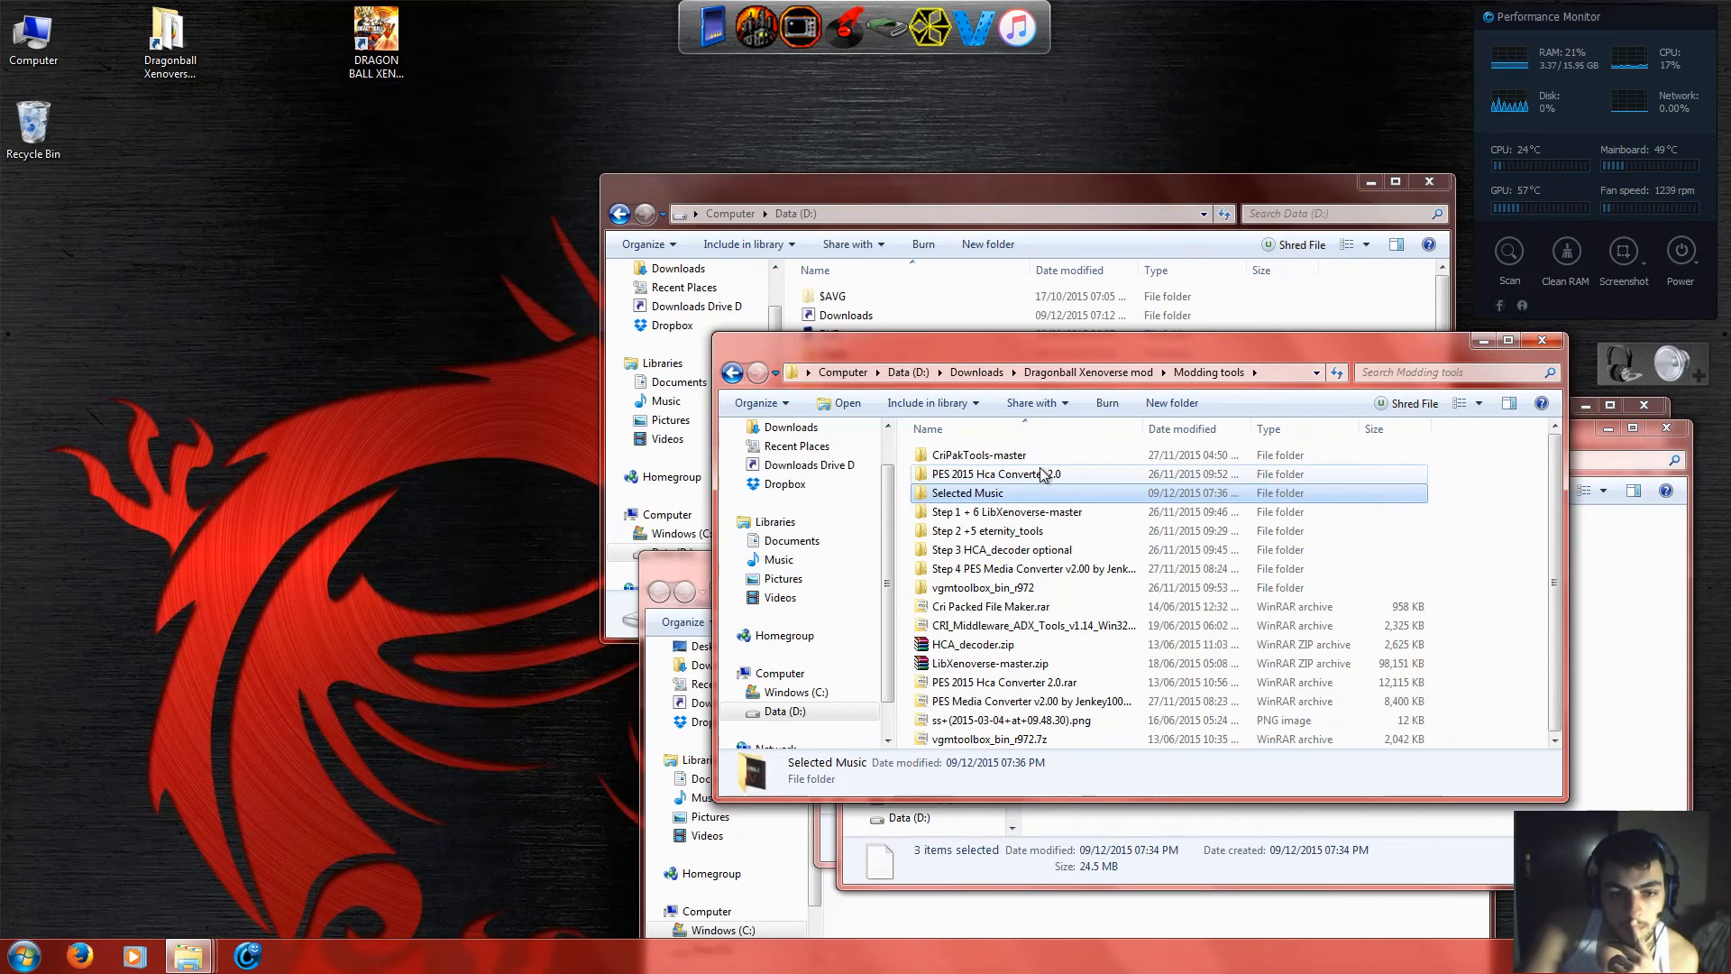
{"action": "left_click", "coordinate": [1019, 537]}
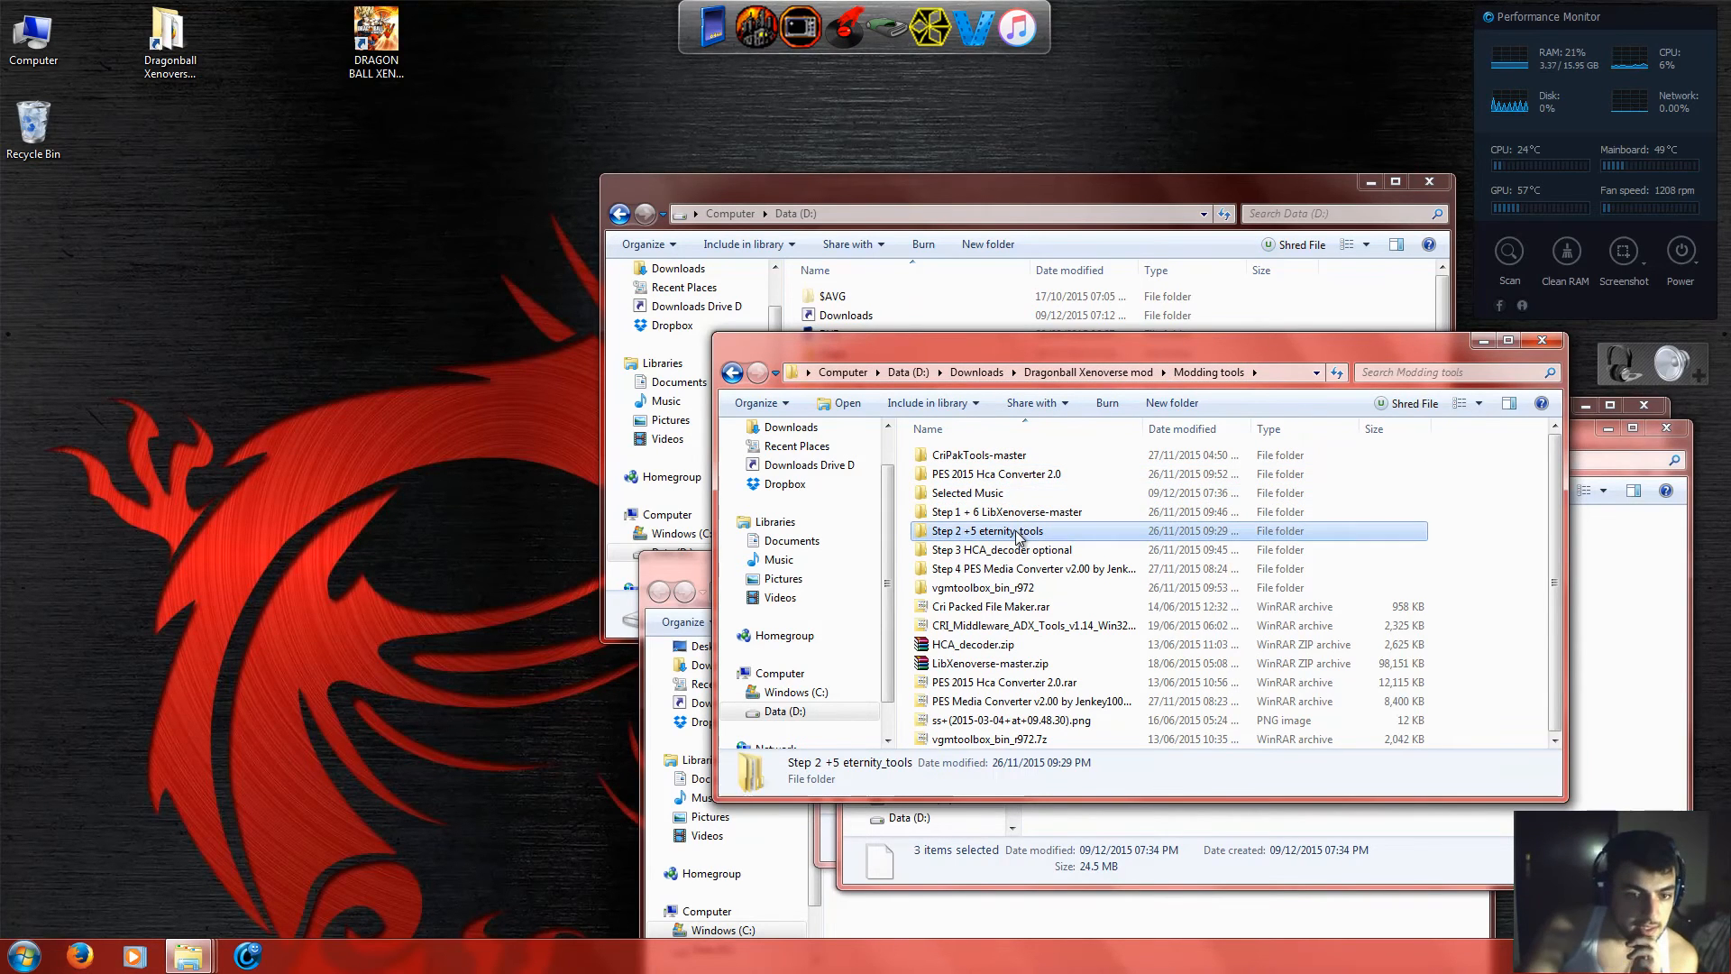
{"action": "double_click", "coordinate": [1019, 535]}
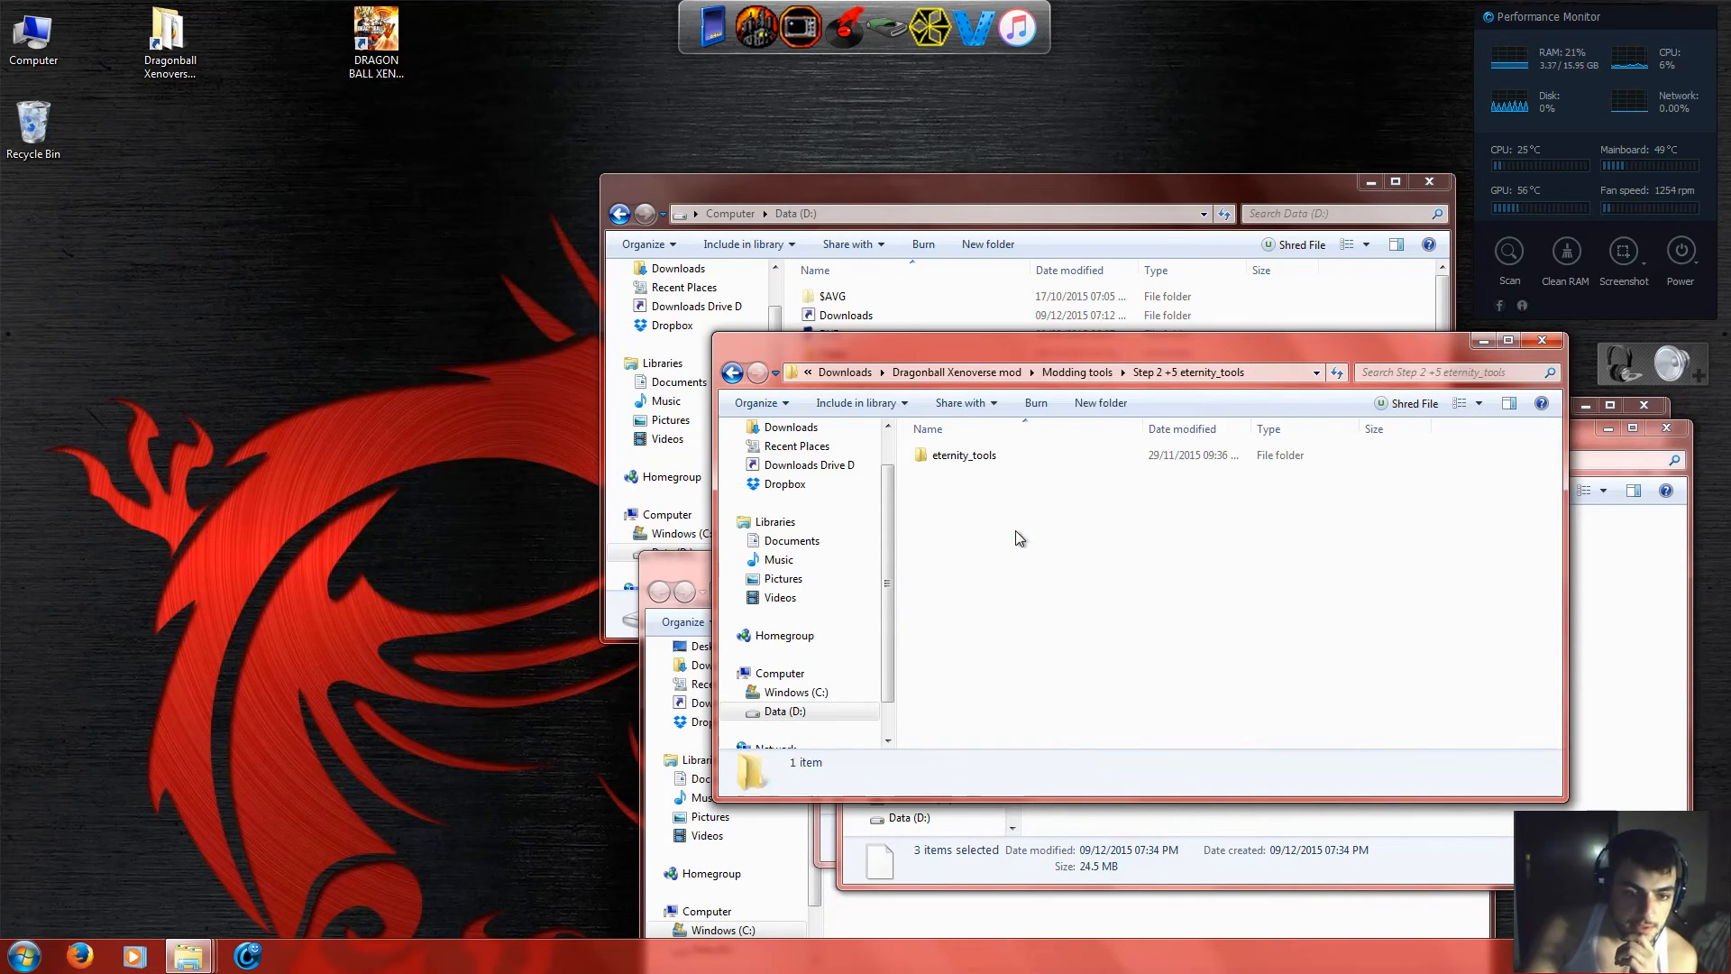
{"action": "double_click", "coordinate": [978, 457]}
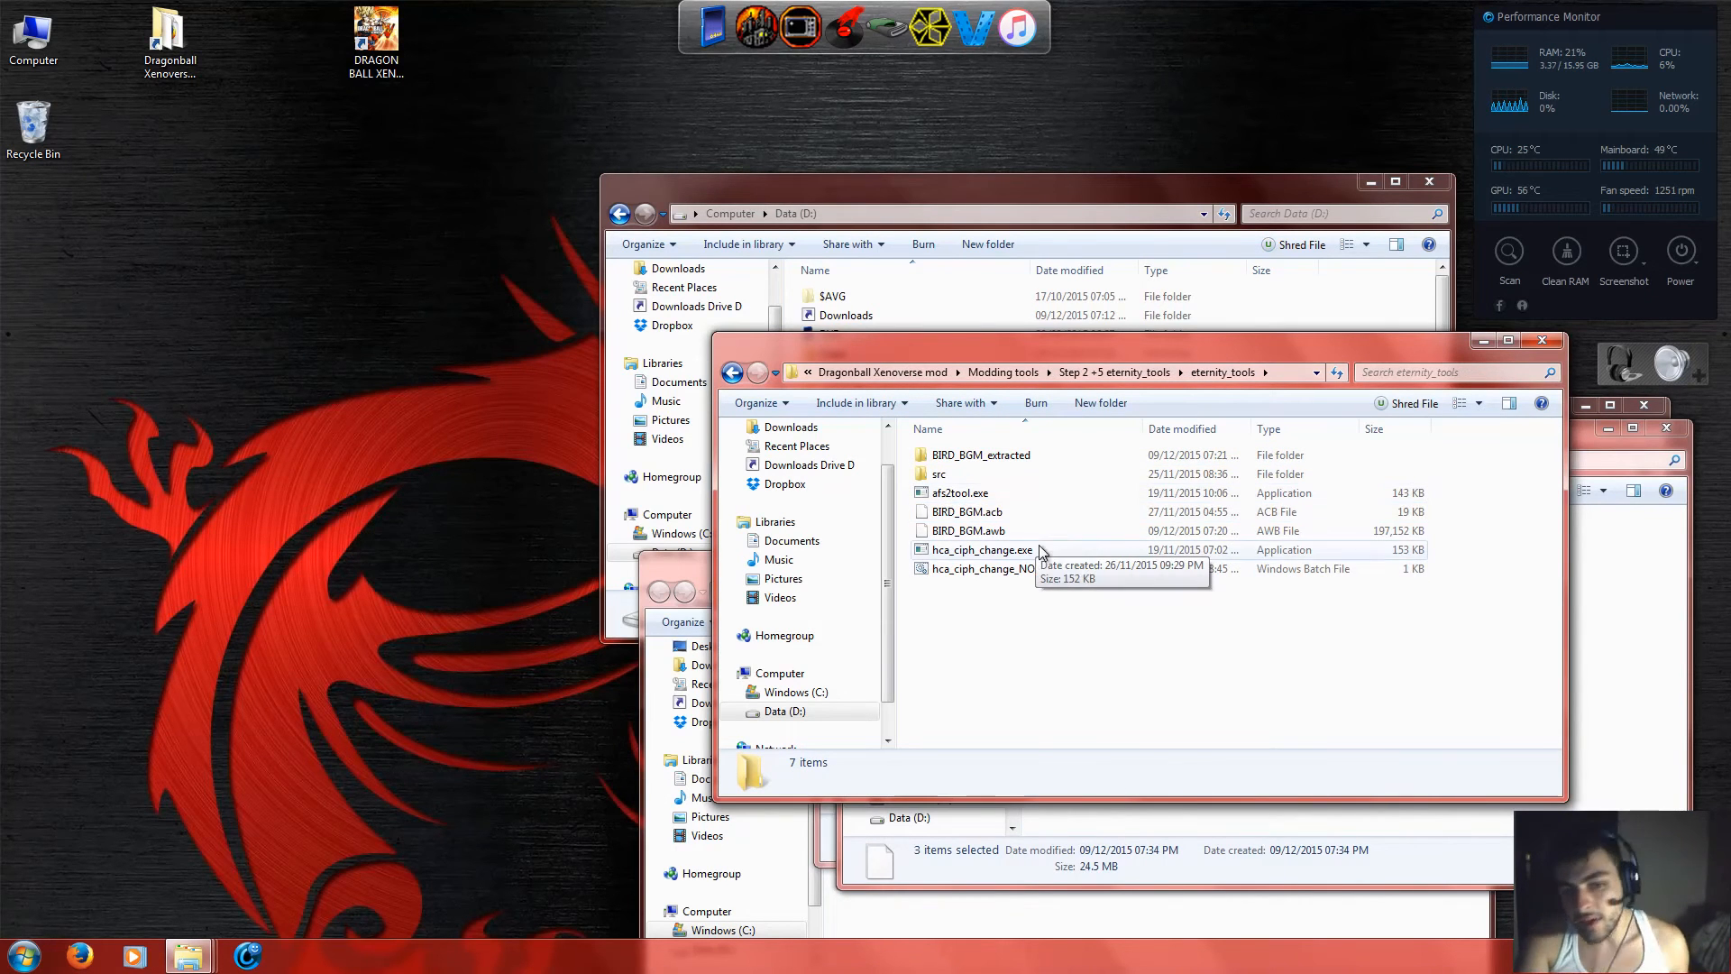
{"action": "left_click_drag", "start_coordinate": [1073, 349], "coordinate": [406, 134]}
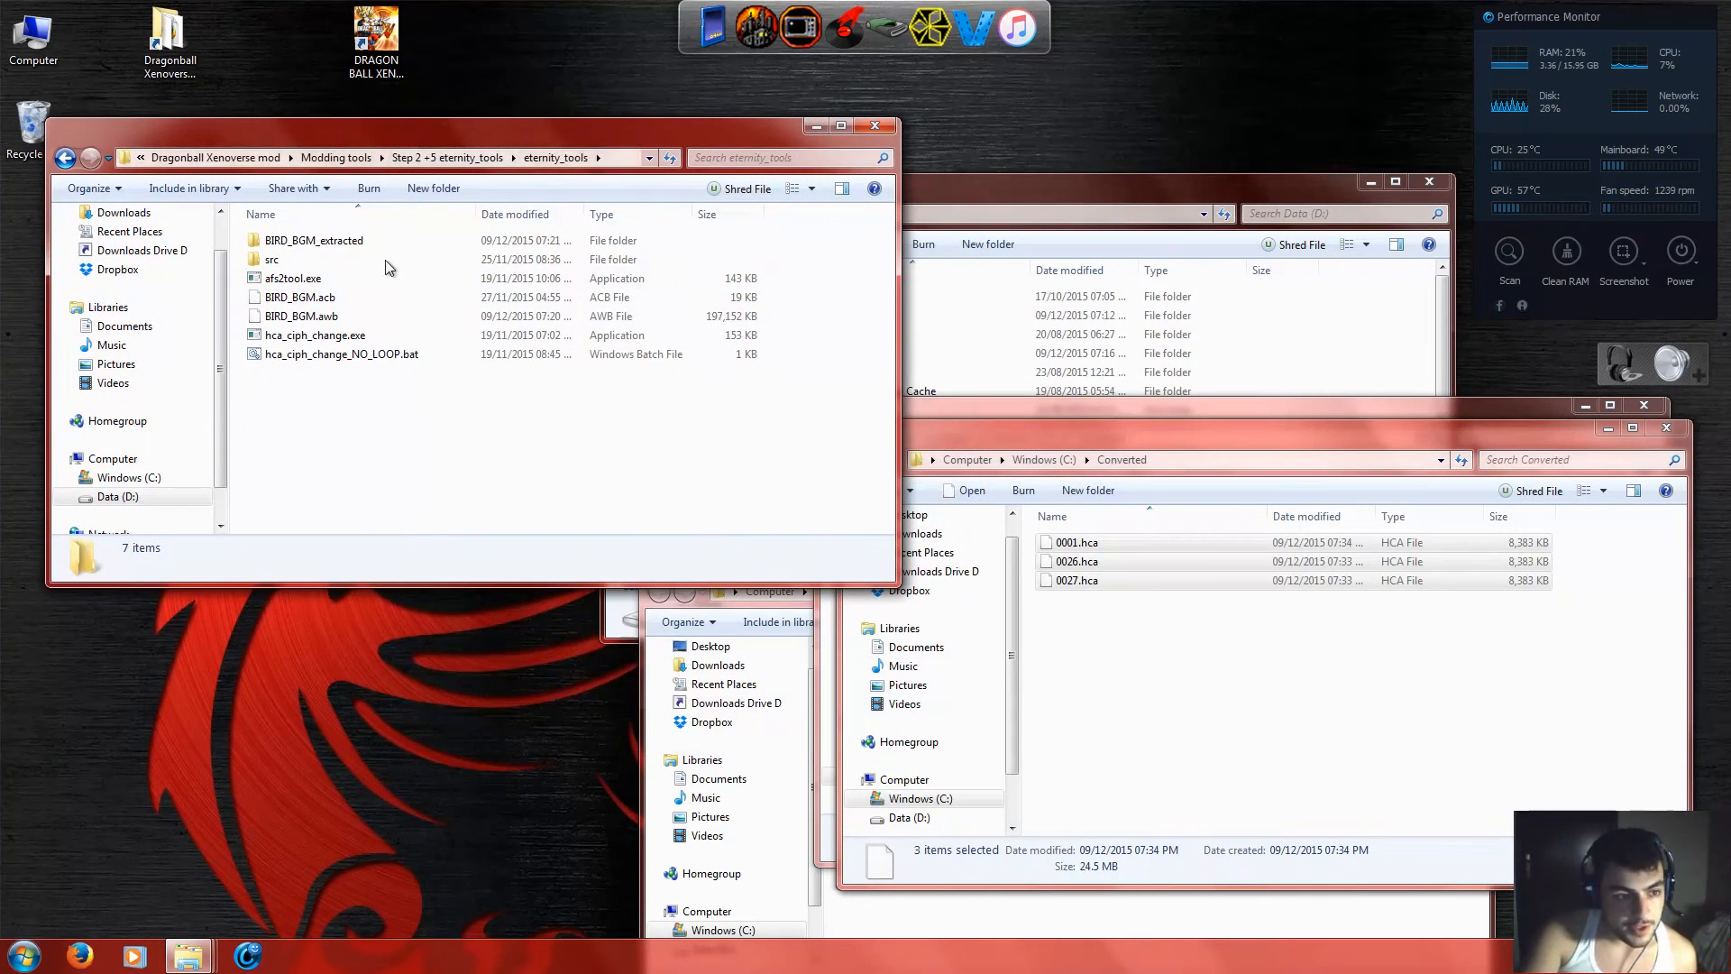
Close the Converted folder and other leftover windows, and place the Data (D:) window beside the eternity_tools window.
{"action": "left_click", "coordinate": [300, 340]}
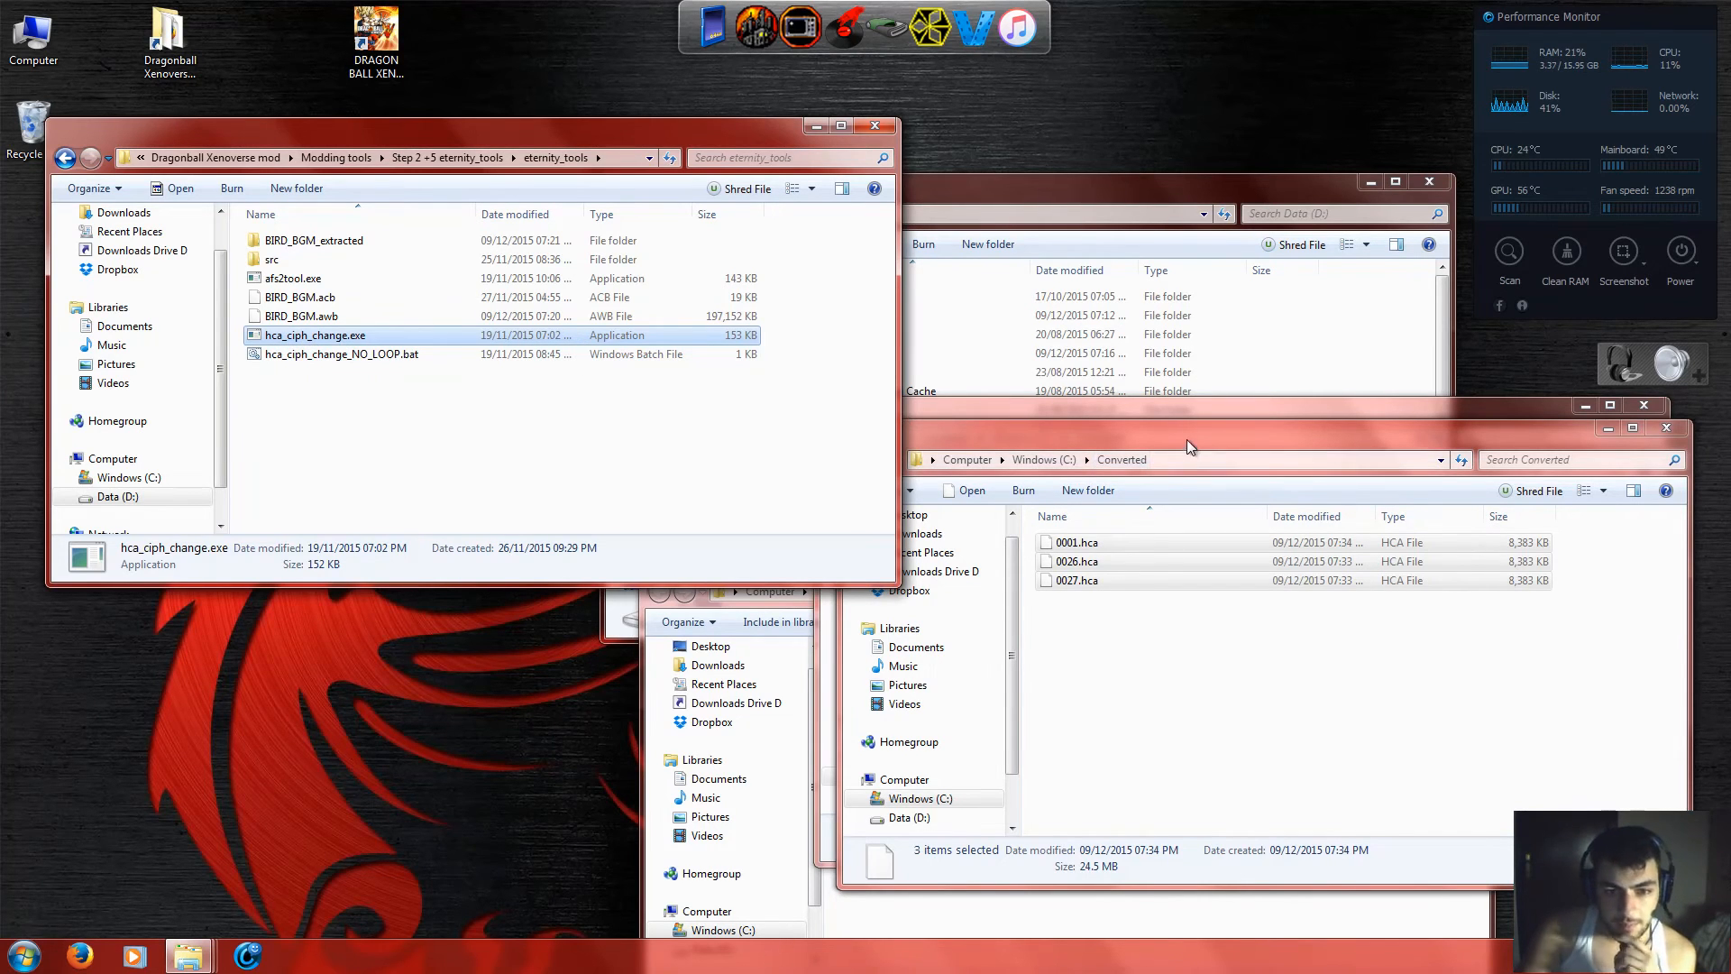
{"action": "left_click", "coordinate": [1666, 429]}
{"action": "left_click", "coordinate": [1671, 435]}
{"action": "left_click", "coordinate": [1667, 429]}
{"action": "left_click", "coordinate": [1356, 570]}
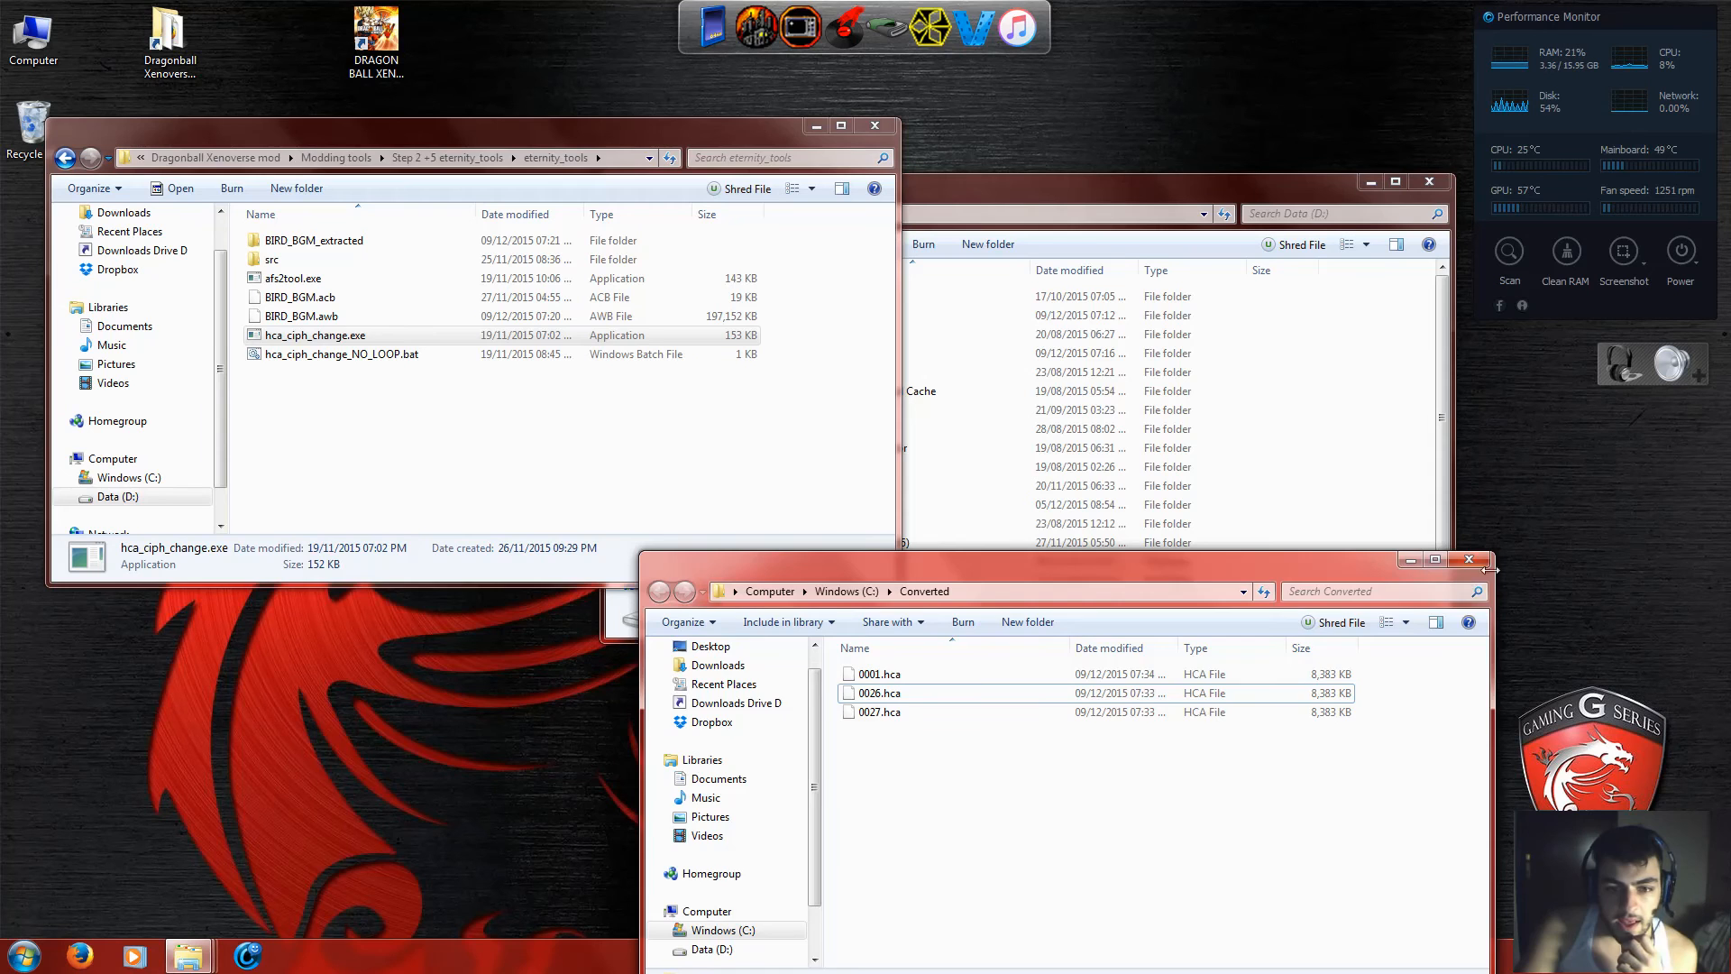
{"action": "left_click", "coordinate": [1469, 560]}
{"action": "left_click", "coordinate": [1018, 221]}
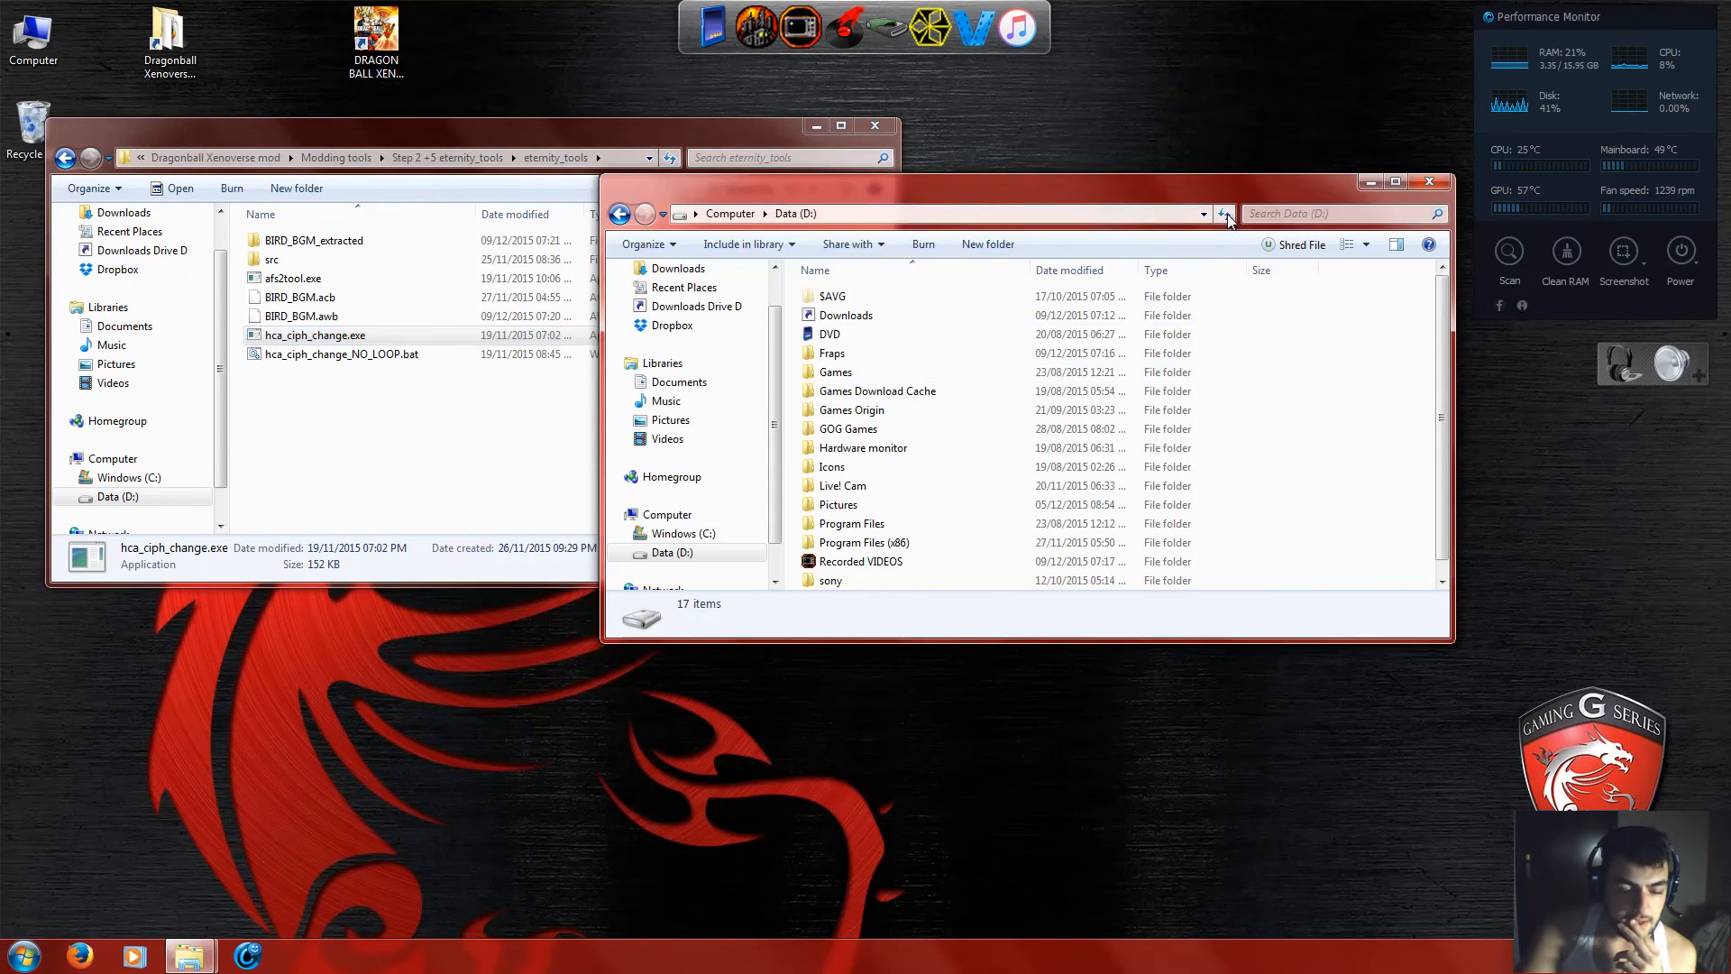
{"action": "left_click_drag", "start_coordinate": [1160, 191], "coordinate": [1459, 288]}
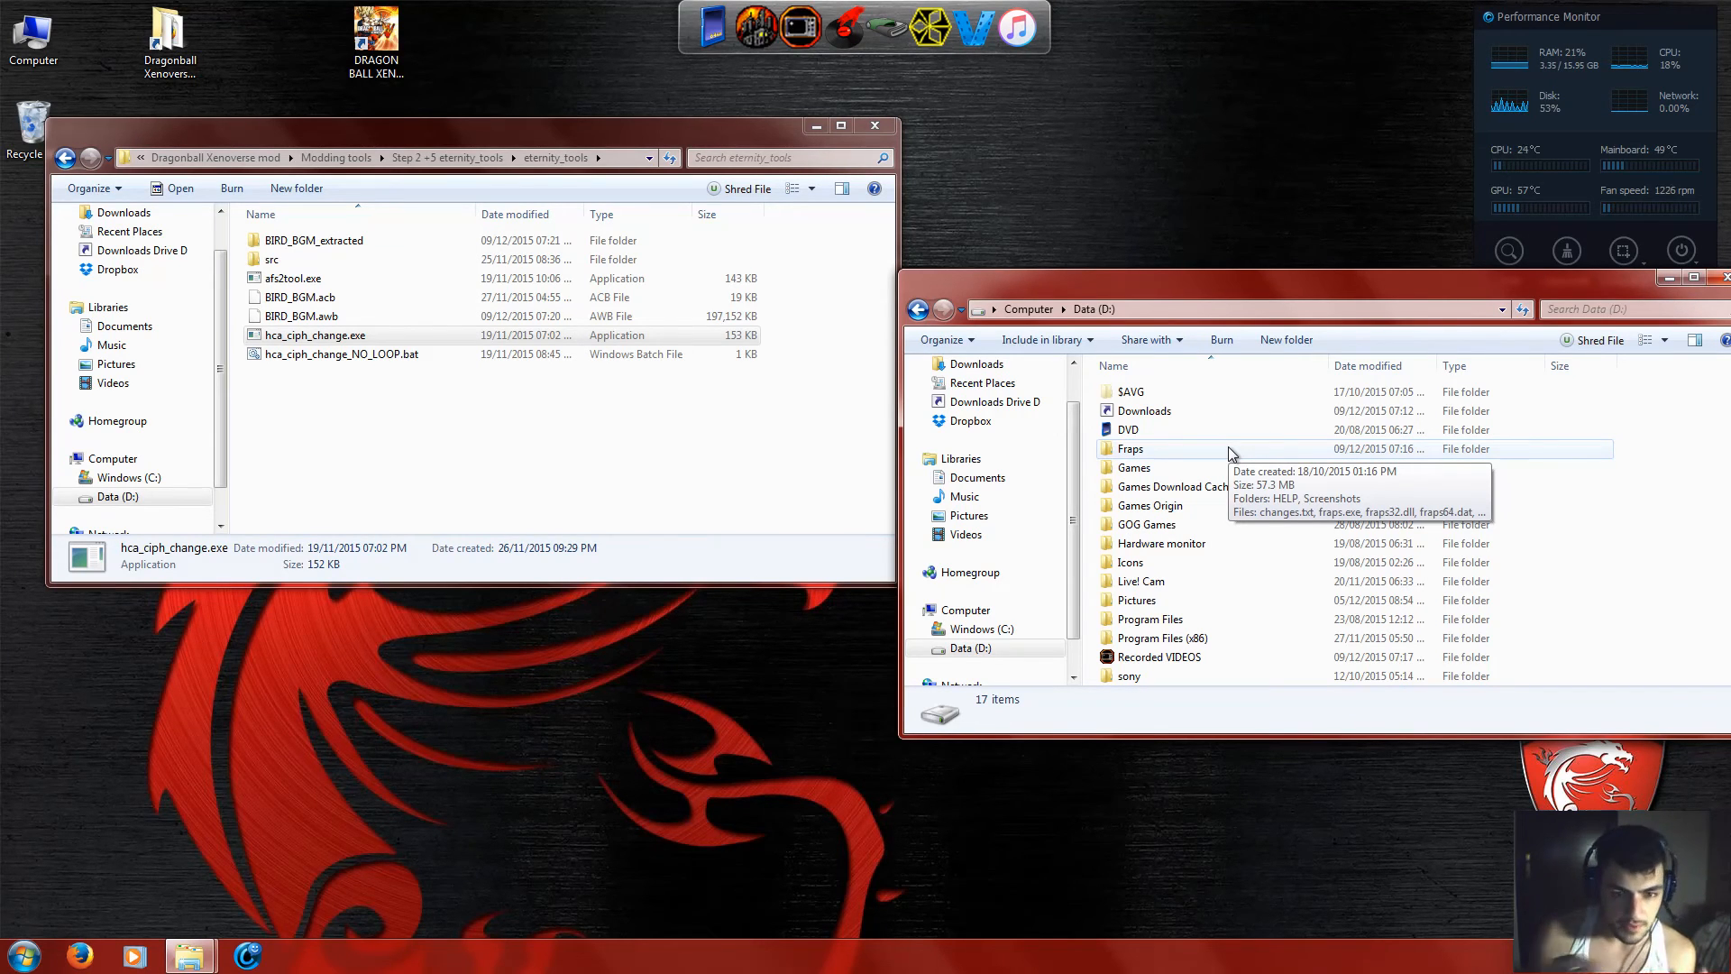
Open the Selected Music folder inside Dragonball Xenoverse mod\Modding tools in the Data (D:) window.
{"action": "left_click", "coordinate": [1016, 402]}
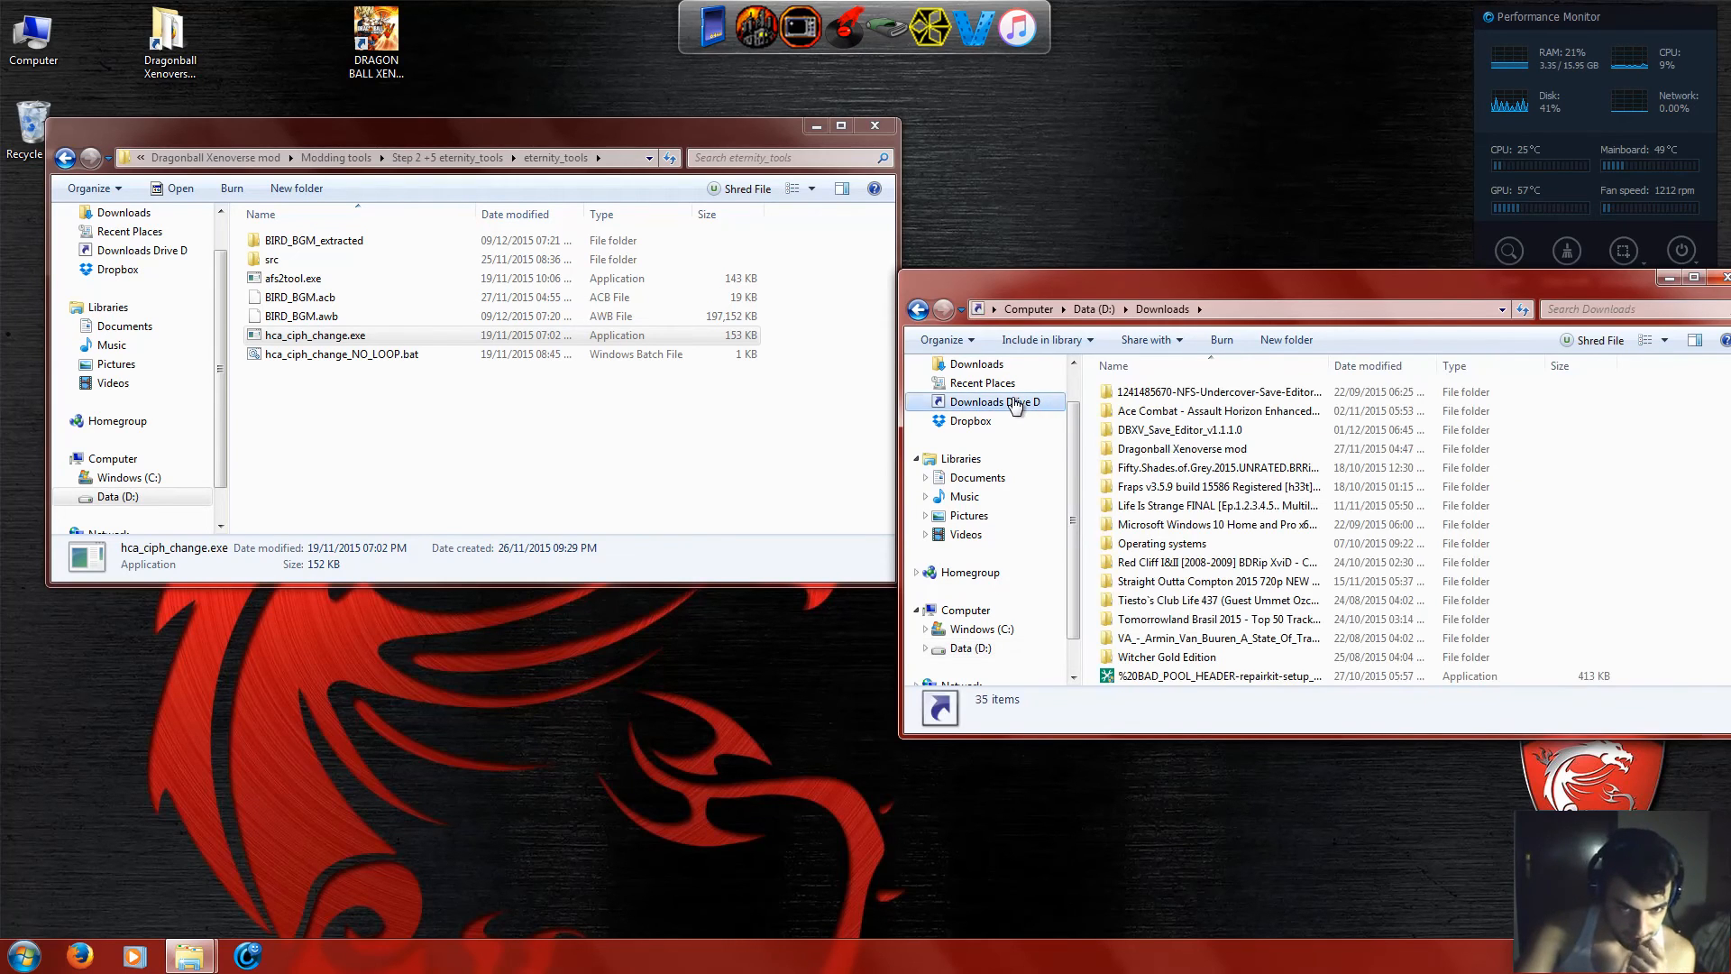
{"action": "double_click", "coordinate": [1223, 448]}
{"action": "double_click", "coordinate": [1168, 395]}
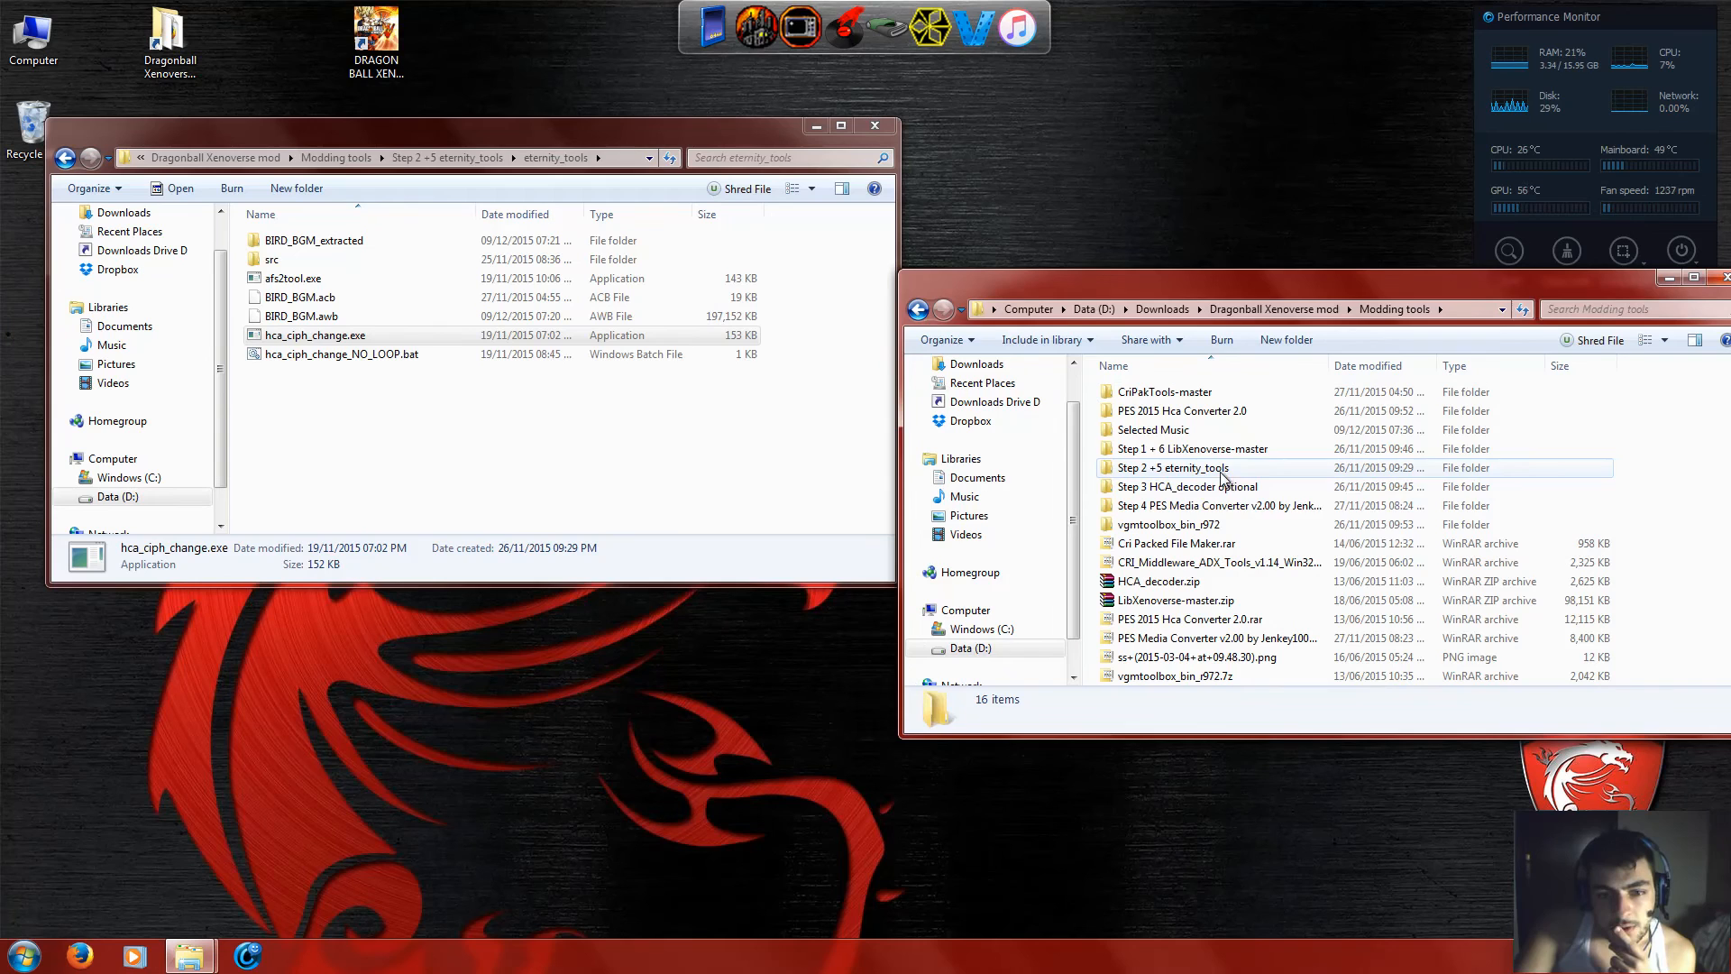
{"action": "left_click", "coordinate": [1174, 435]}
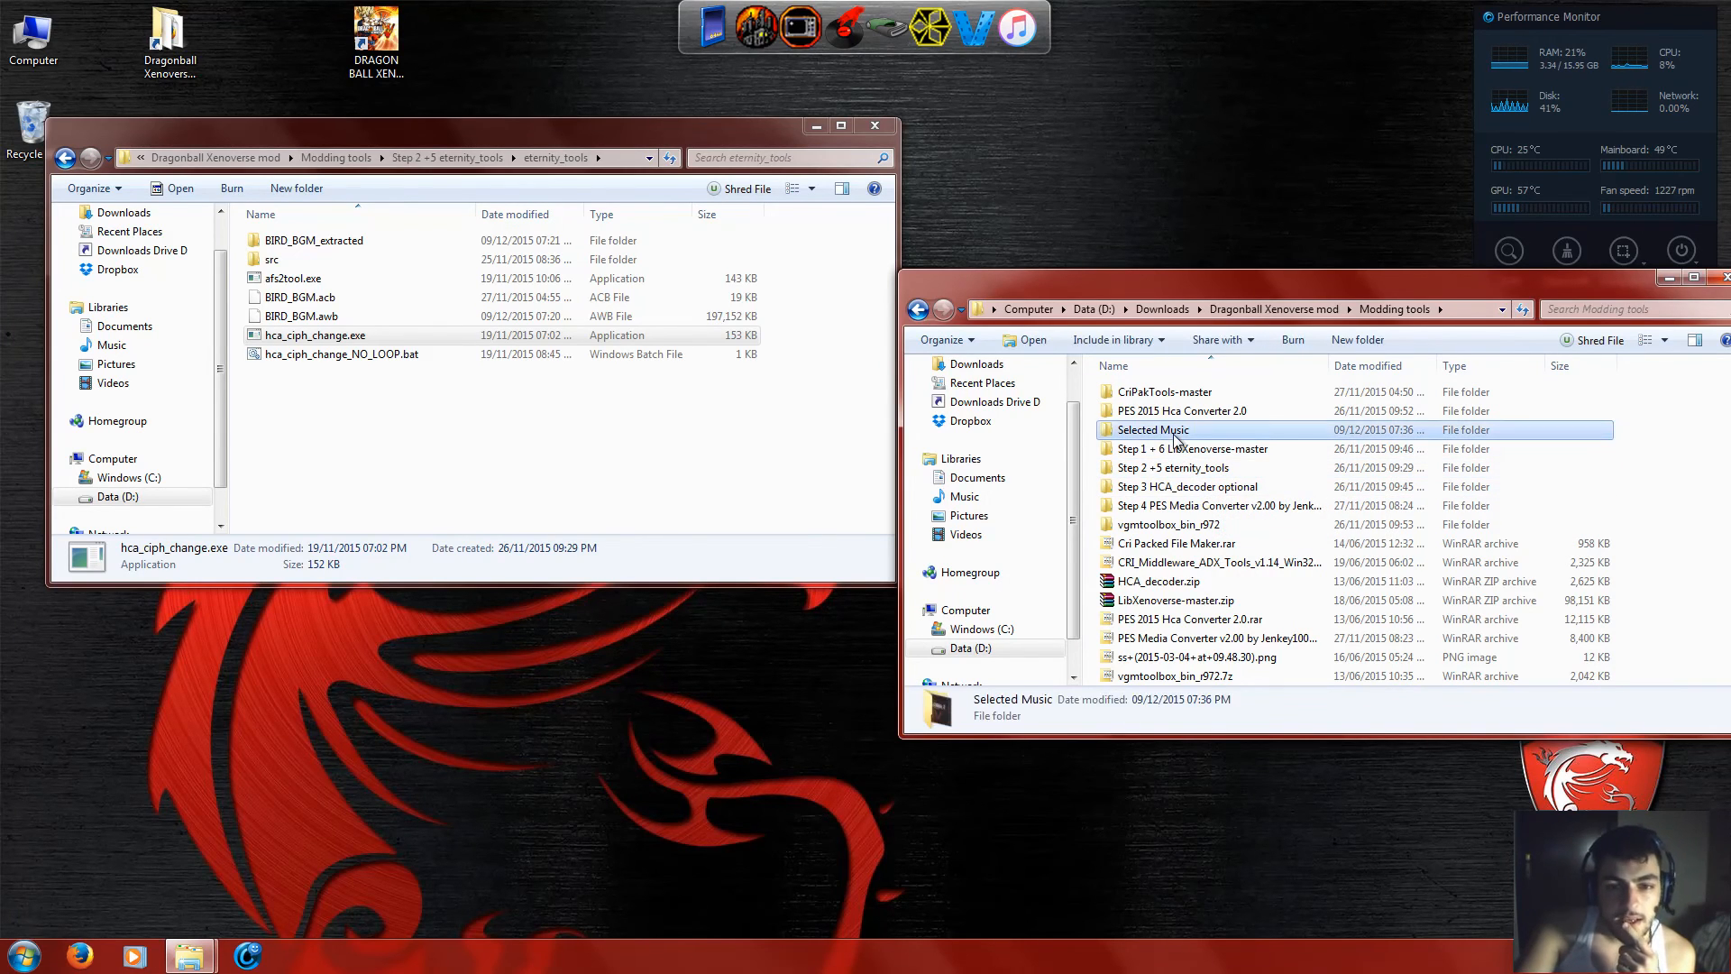
{"action": "left_click", "coordinate": [349, 336]}
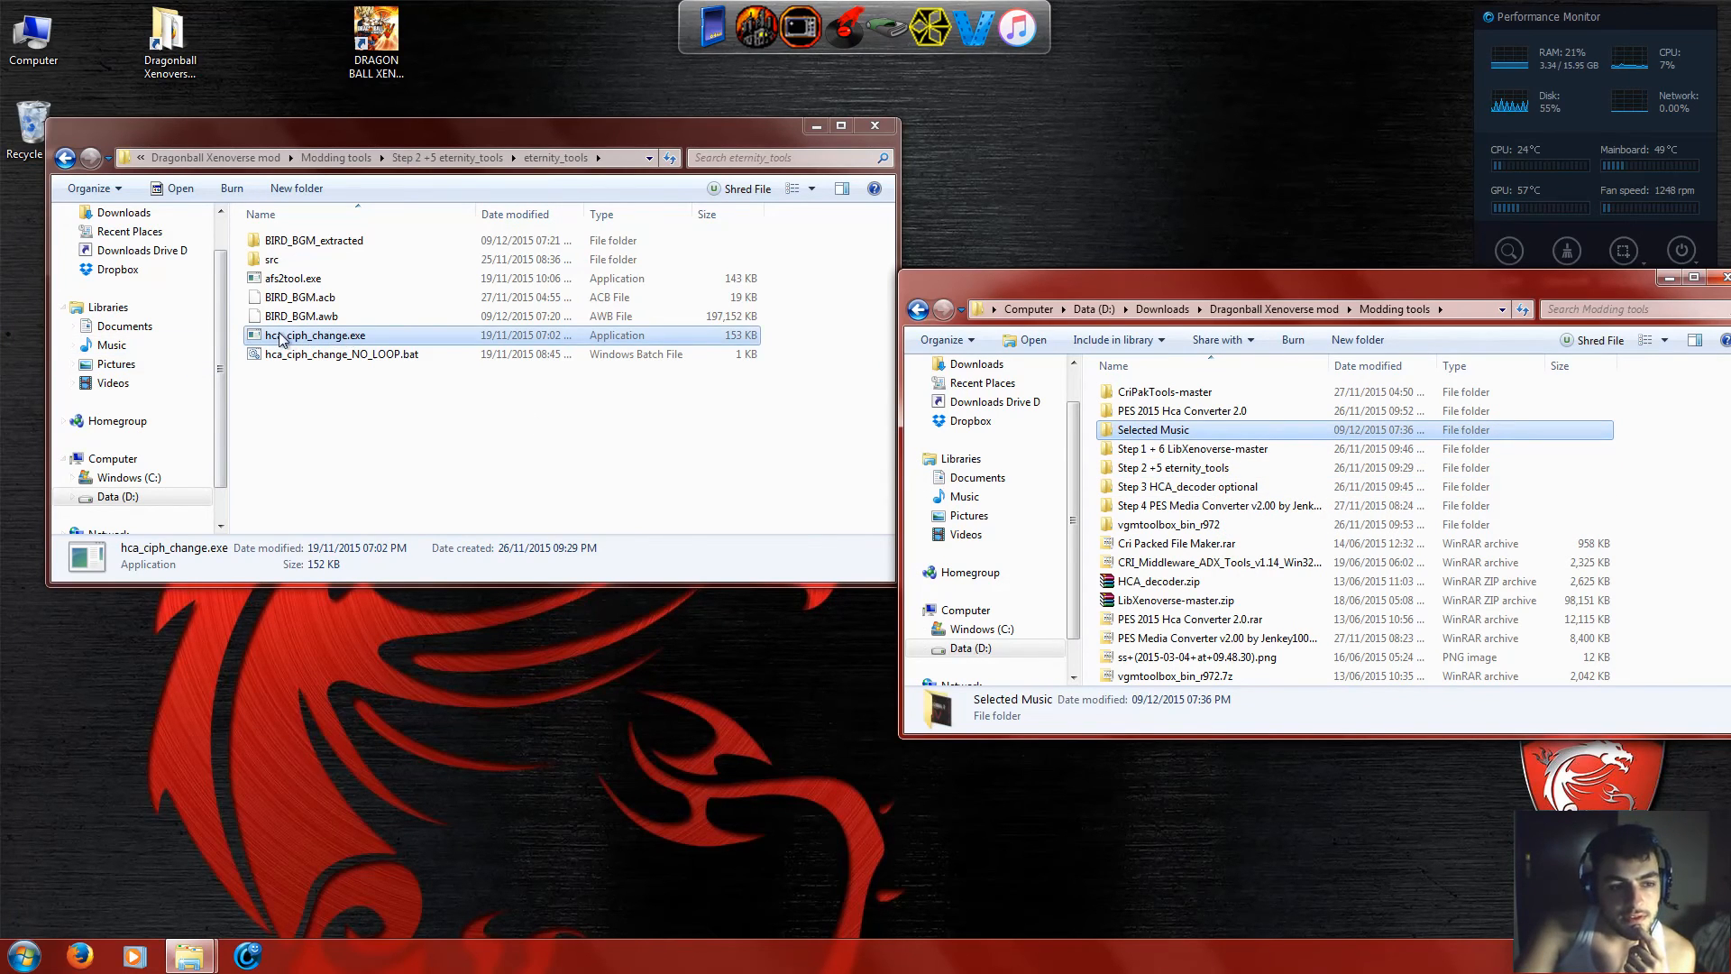
{"action": "left_click", "coordinate": [1152, 431]}
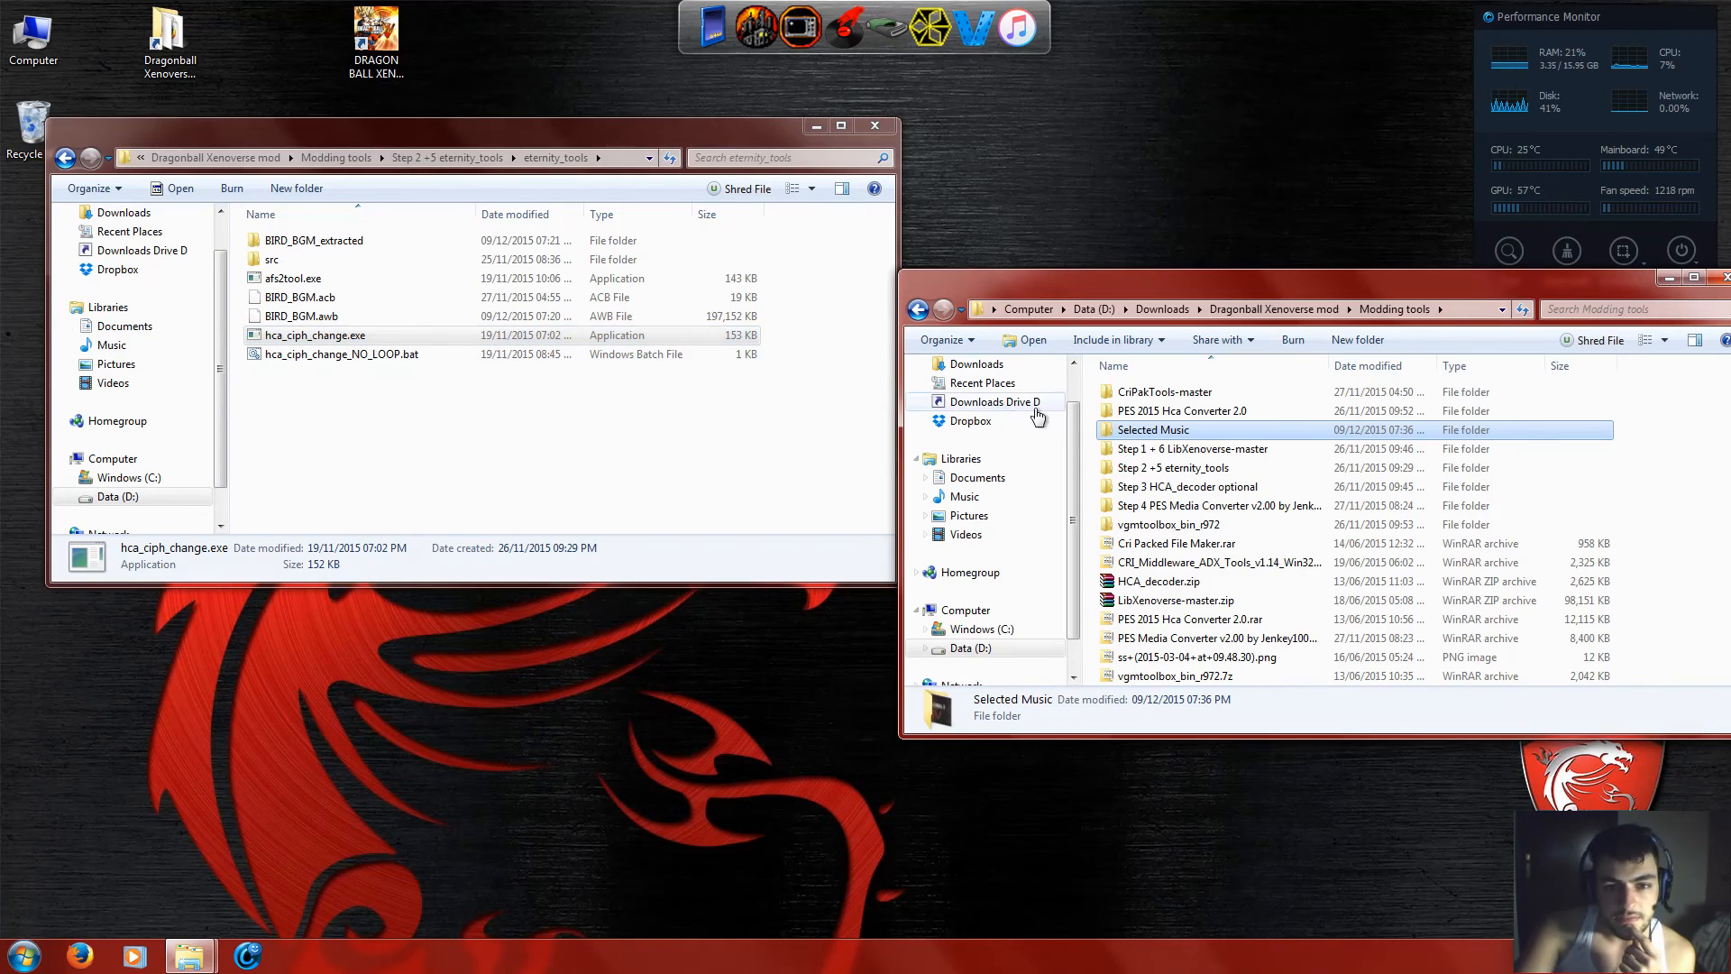
{"action": "double_click", "coordinate": [1153, 431]}
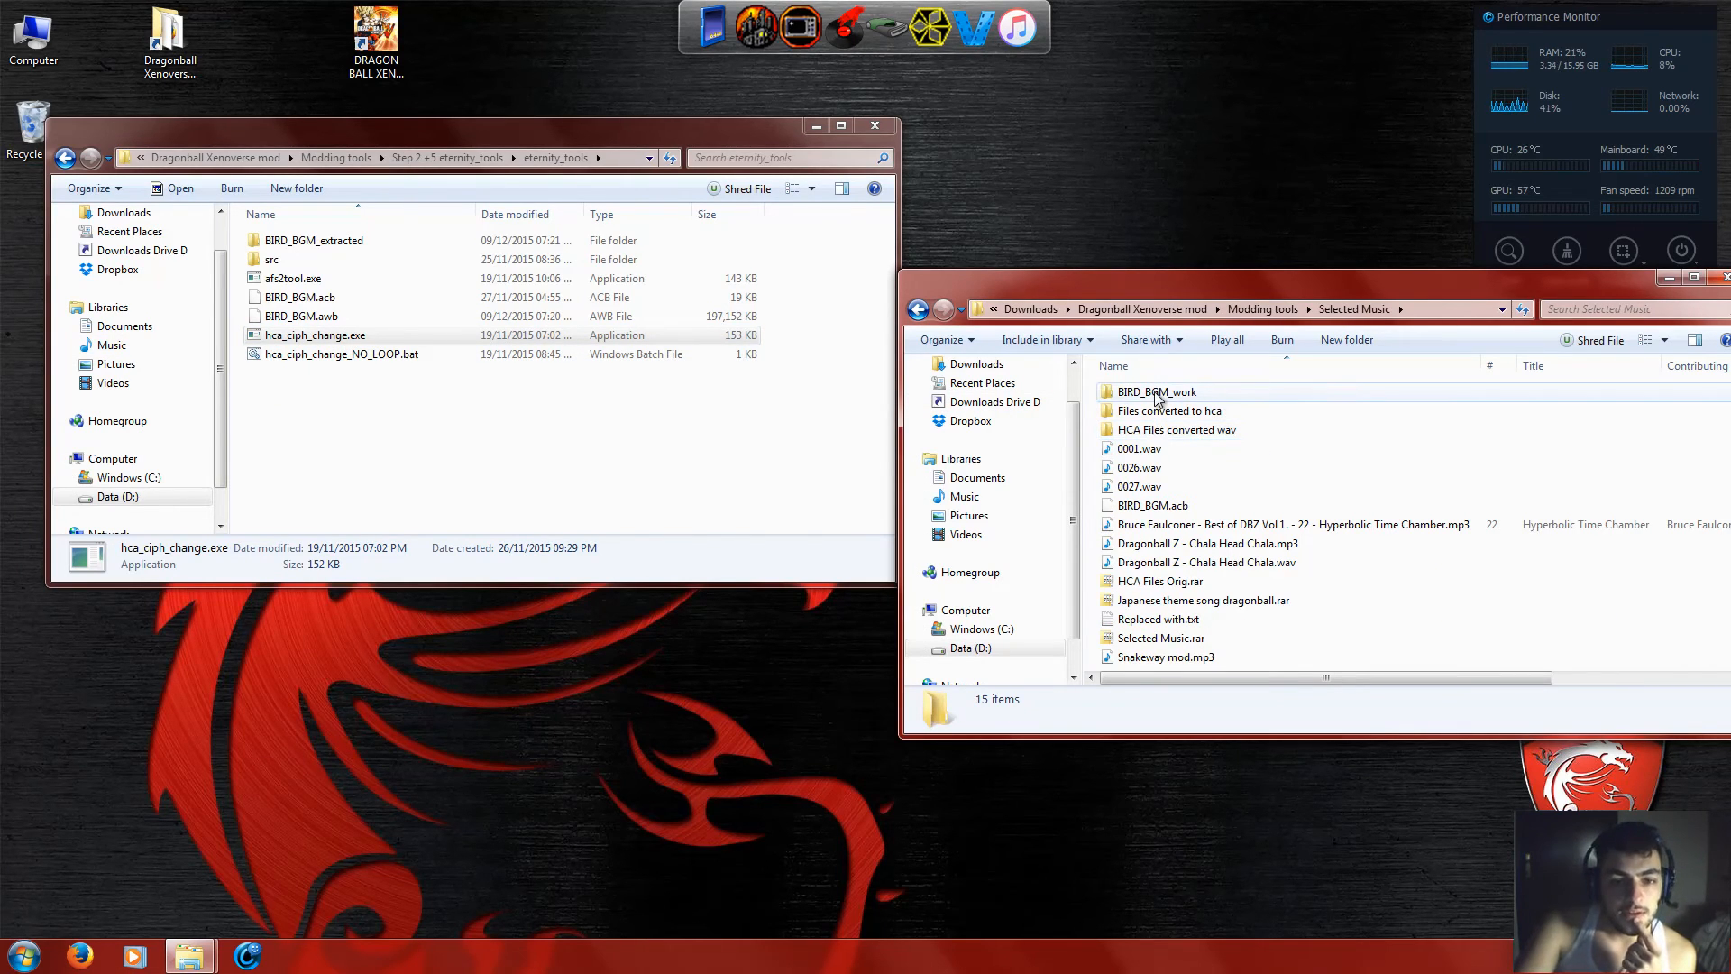
Process the BIRD_BGM_work folder with hca_ciph_change.exe and exit its console when it finishes.
{"action": "left_click", "coordinate": [1158, 397]}
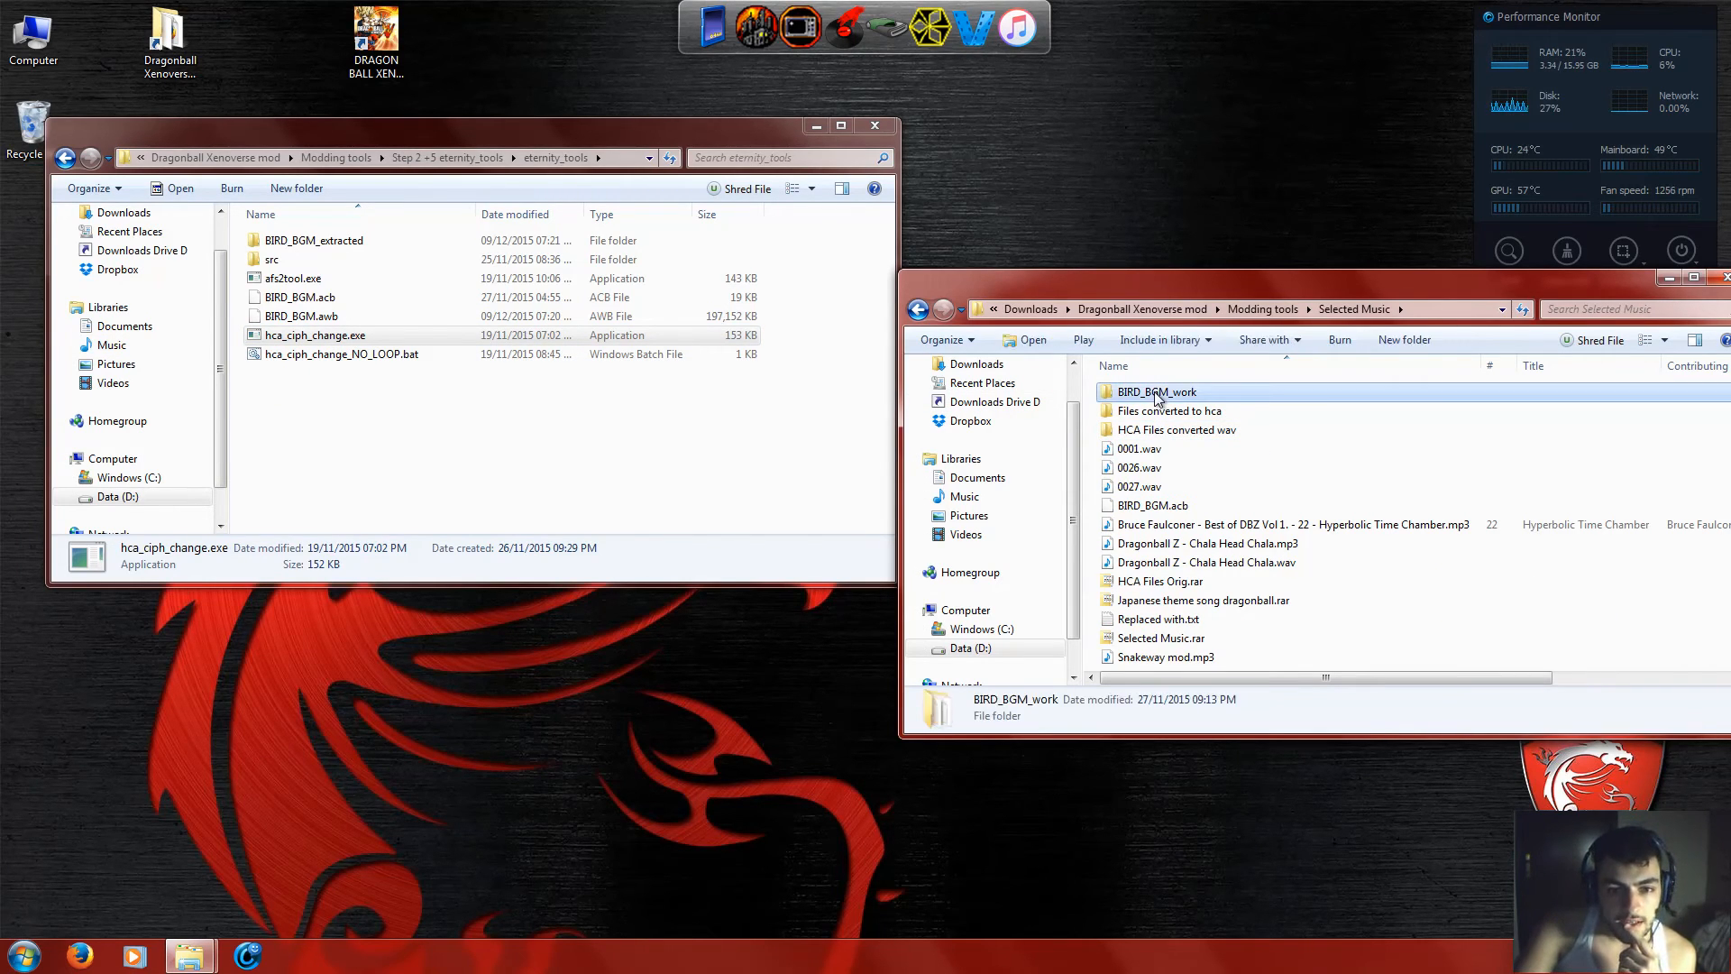
{"action": "left_click_drag", "start_coordinate": [1157, 398], "coordinate": [335, 341]}
{"action": "left_click", "coordinate": [916, 494]}
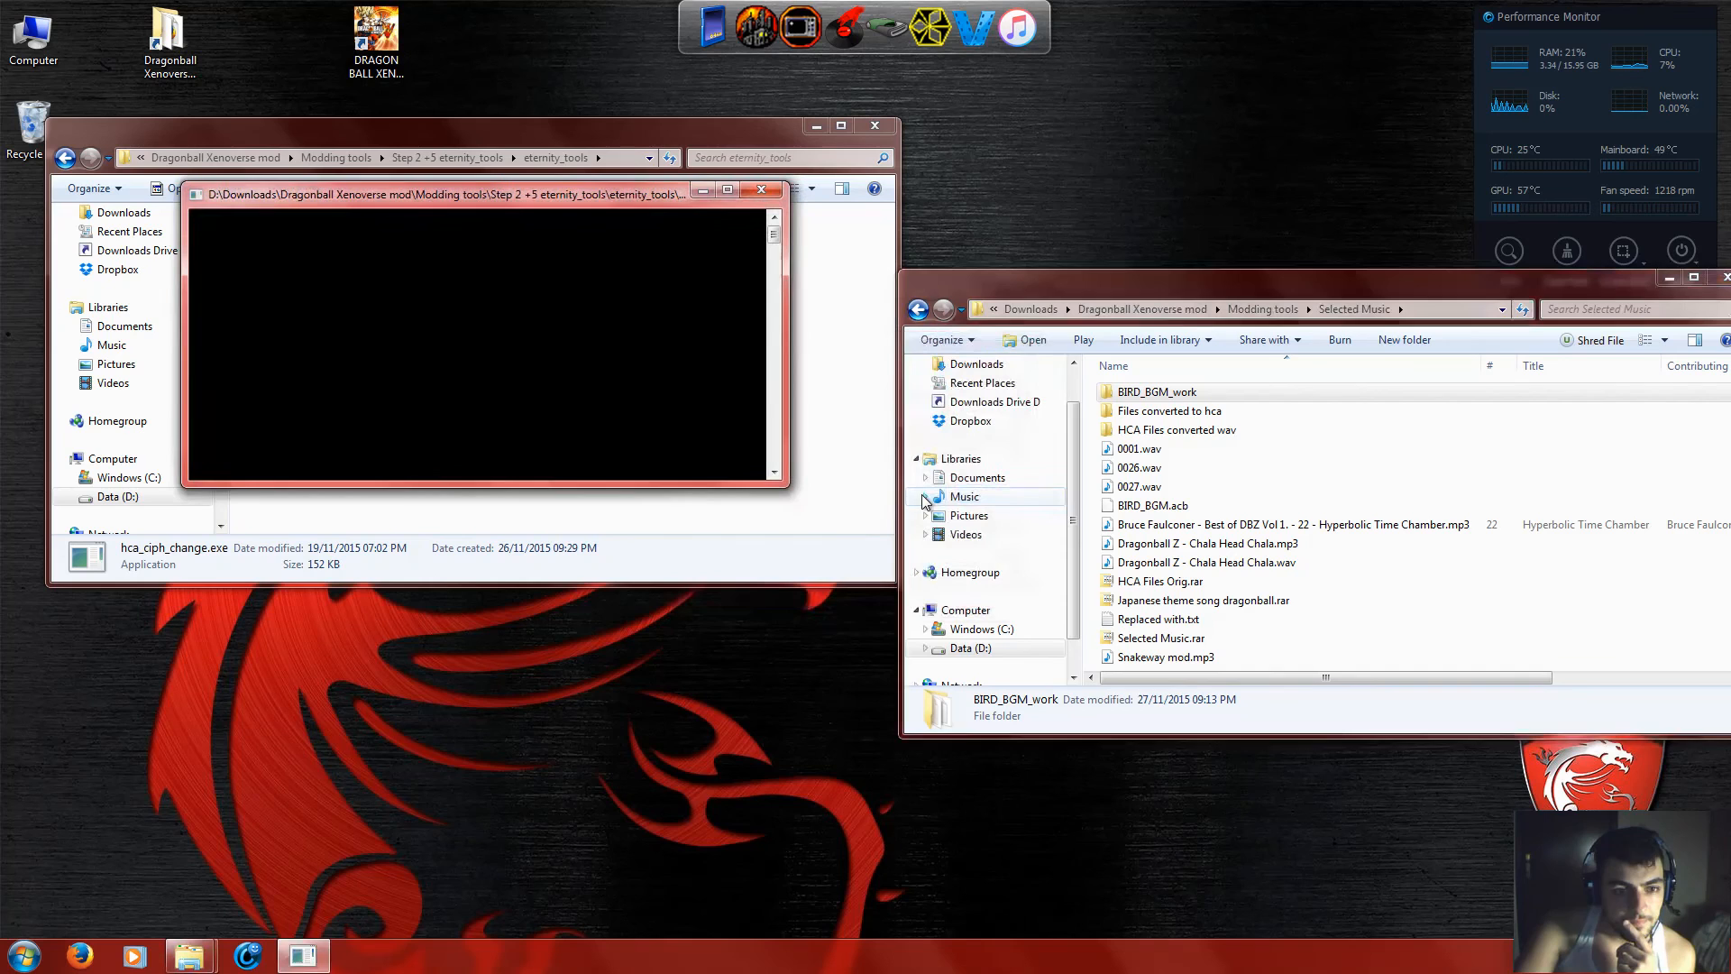
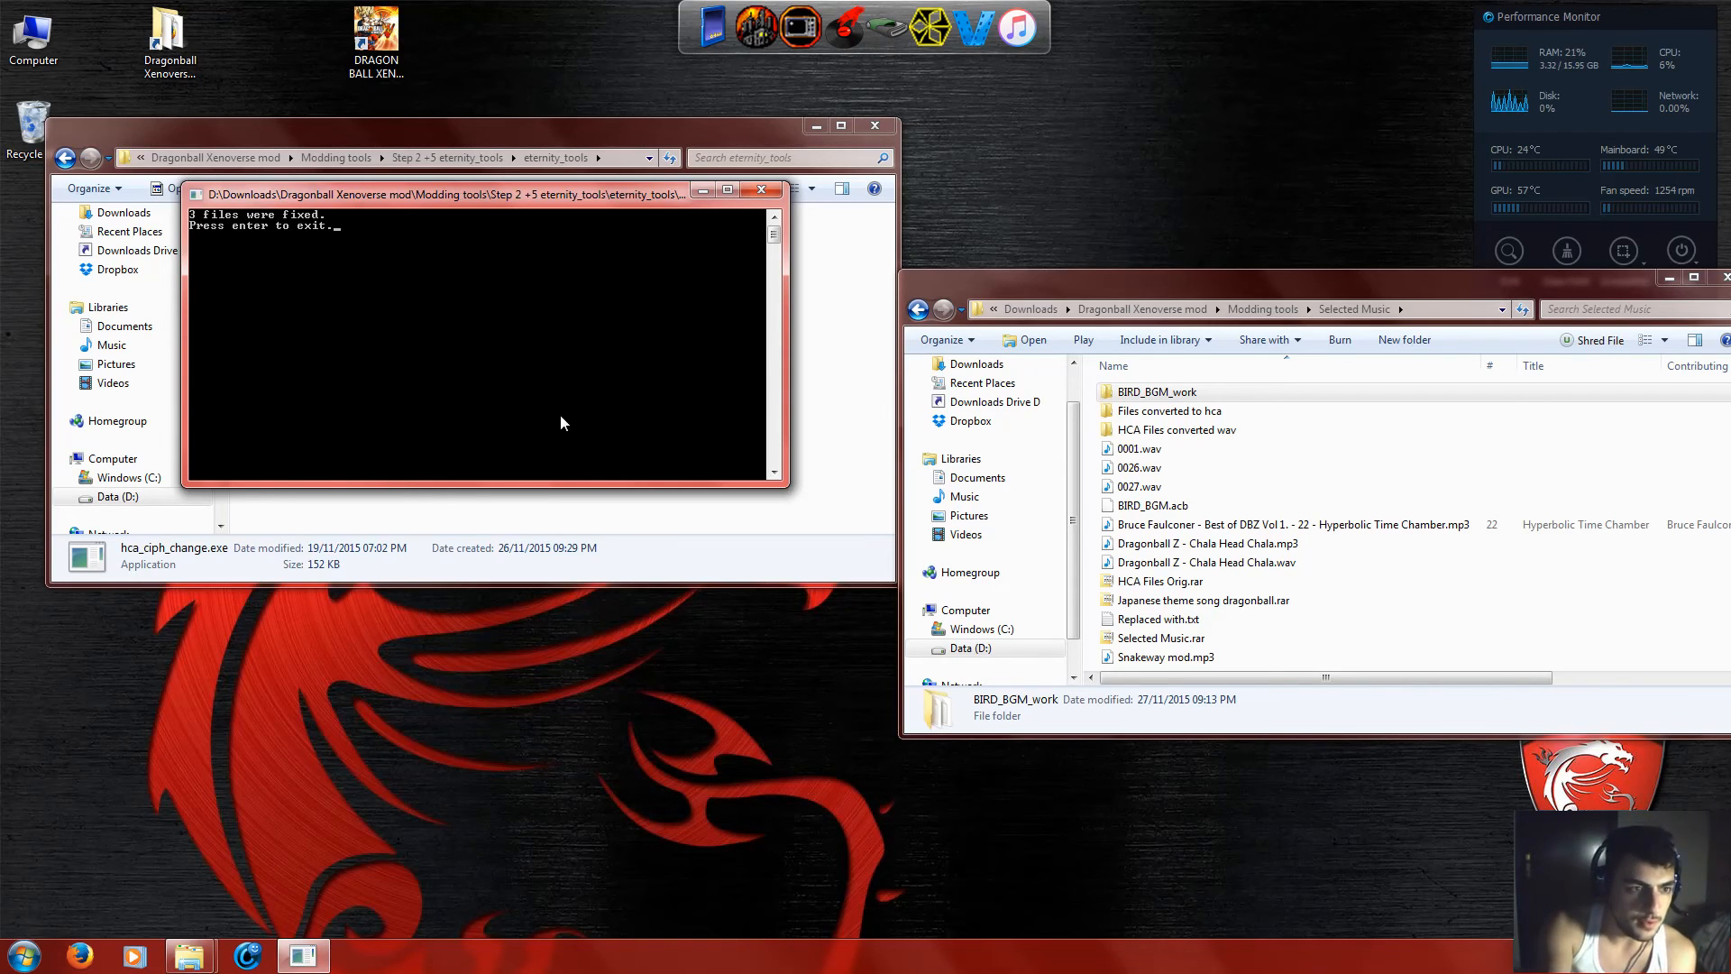
{"action": "key", "text": "Return"}
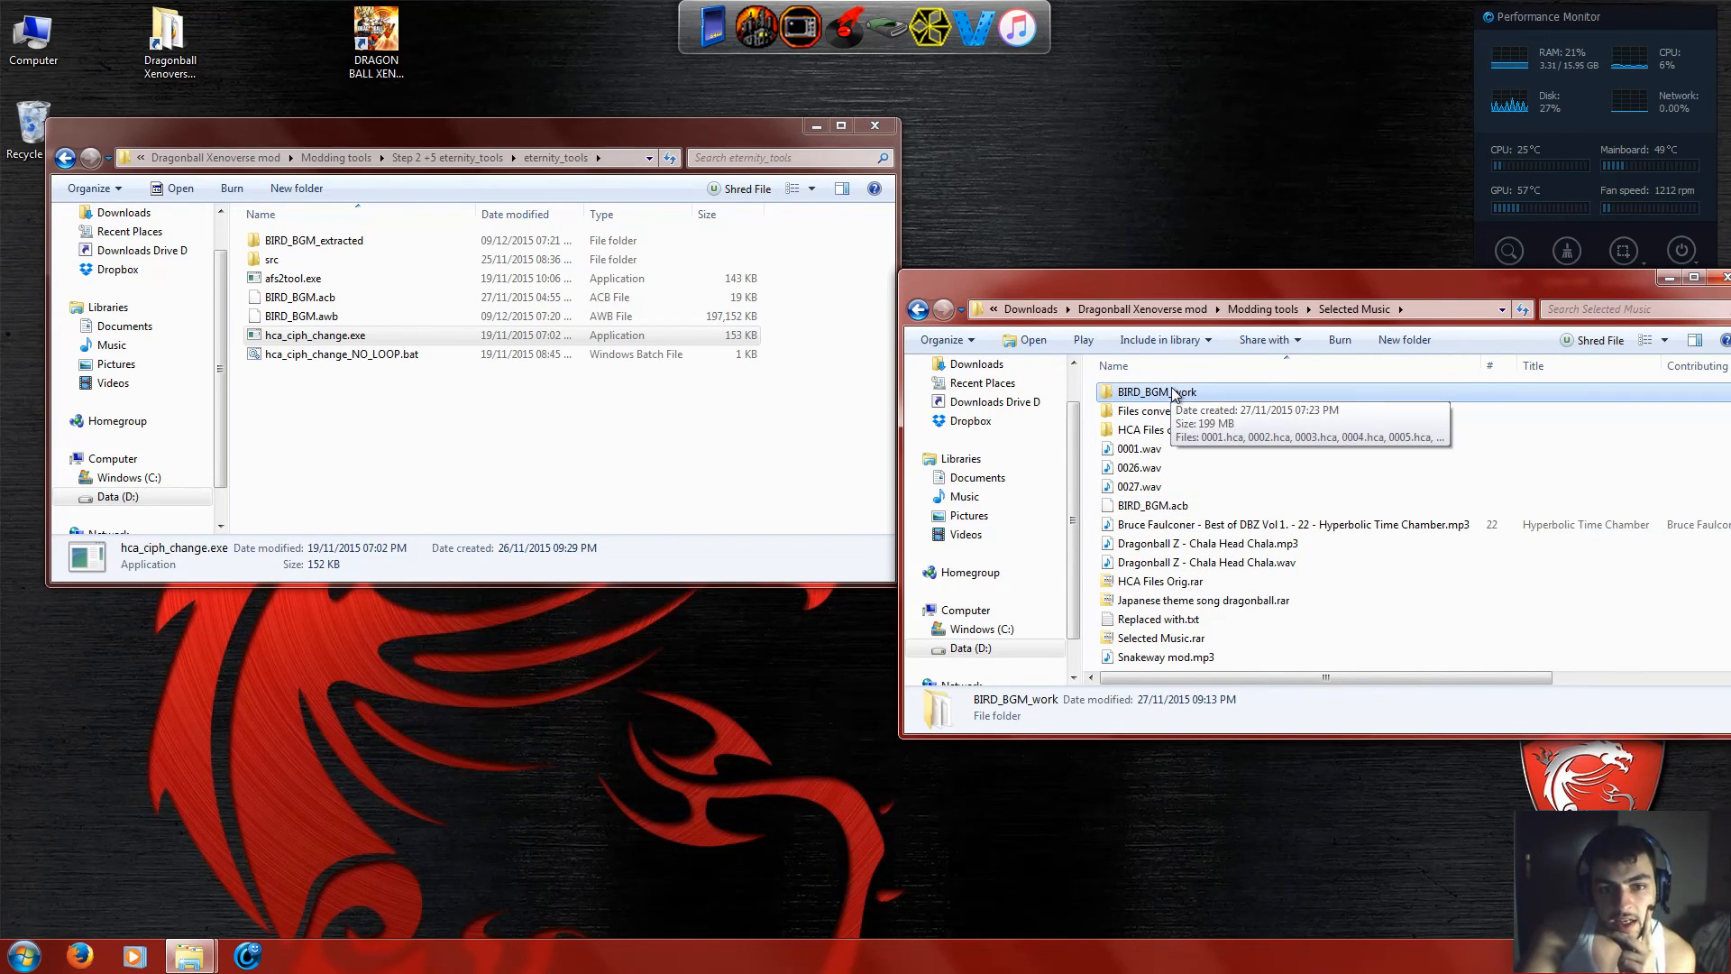
Rebuild BIRD_BGM.awb by running afs2tool.exe on the BIRD_BGM_work folder, and exit its console when it finishes.
{"action": "left_click_drag", "start_coordinate": [1167, 397], "coordinate": [279, 279]}
{"action": "left_click", "coordinate": [914, 494]}
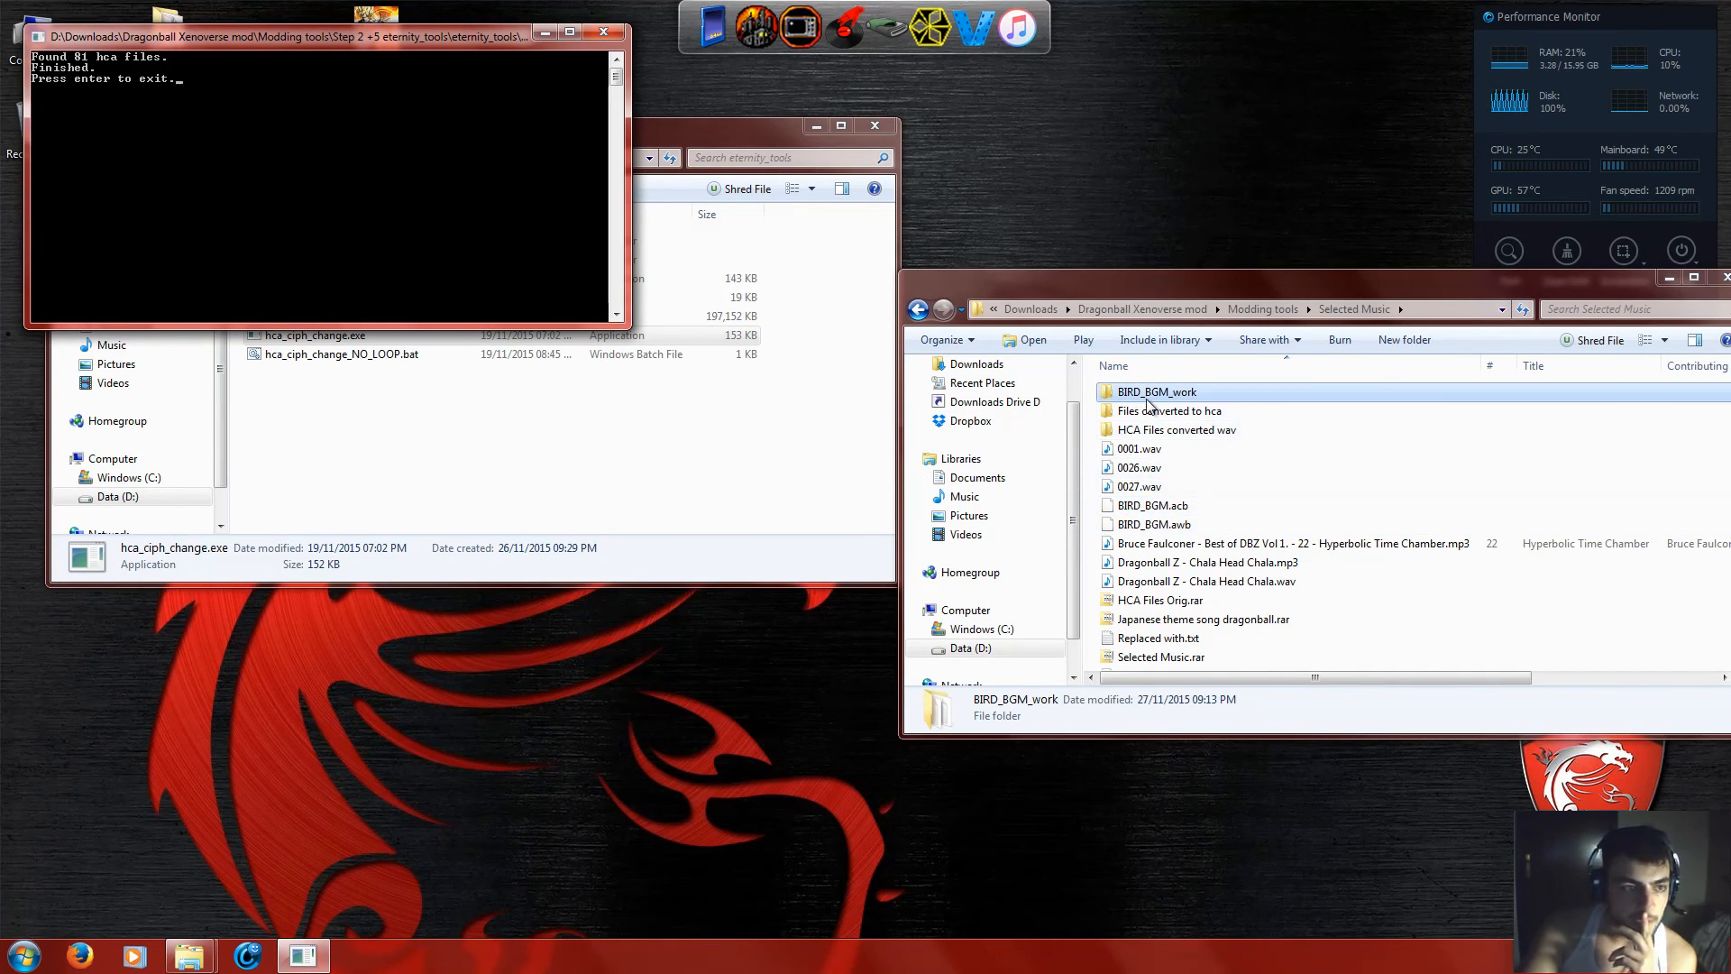
{"action": "key", "text": "Return"}
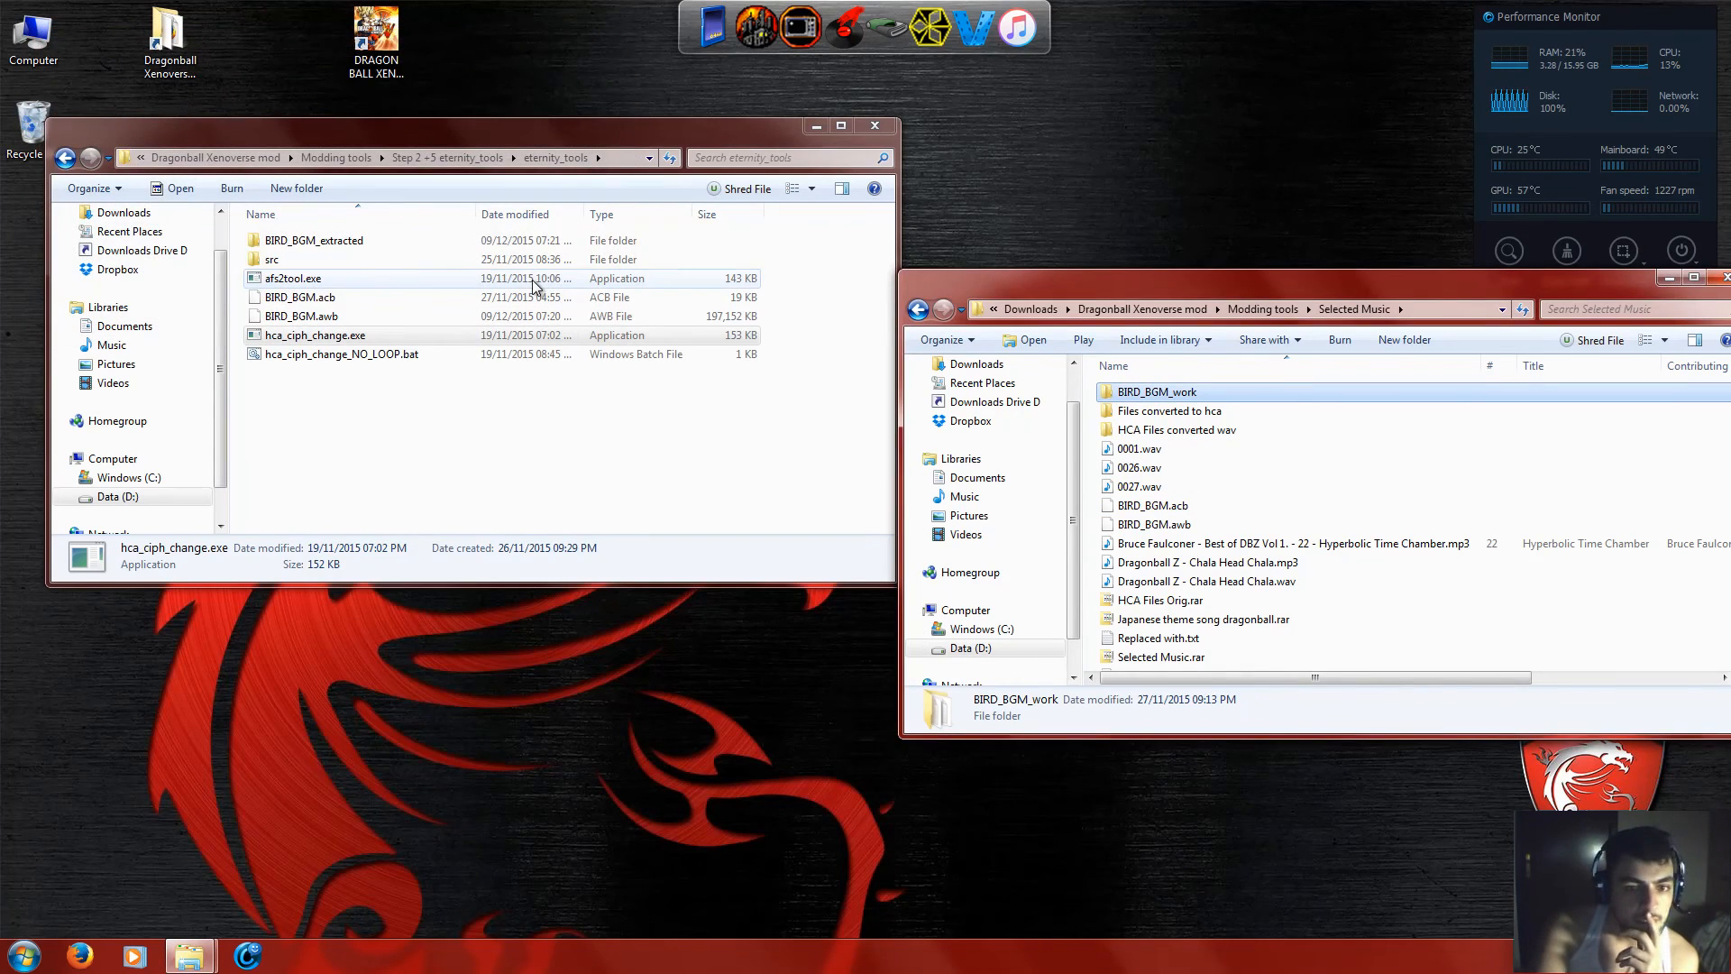
Copy BIRD_BGM.acb and BIRD_BGM.awb from the Selected Music folder.
{"action": "left_click", "coordinate": [1126, 525]}
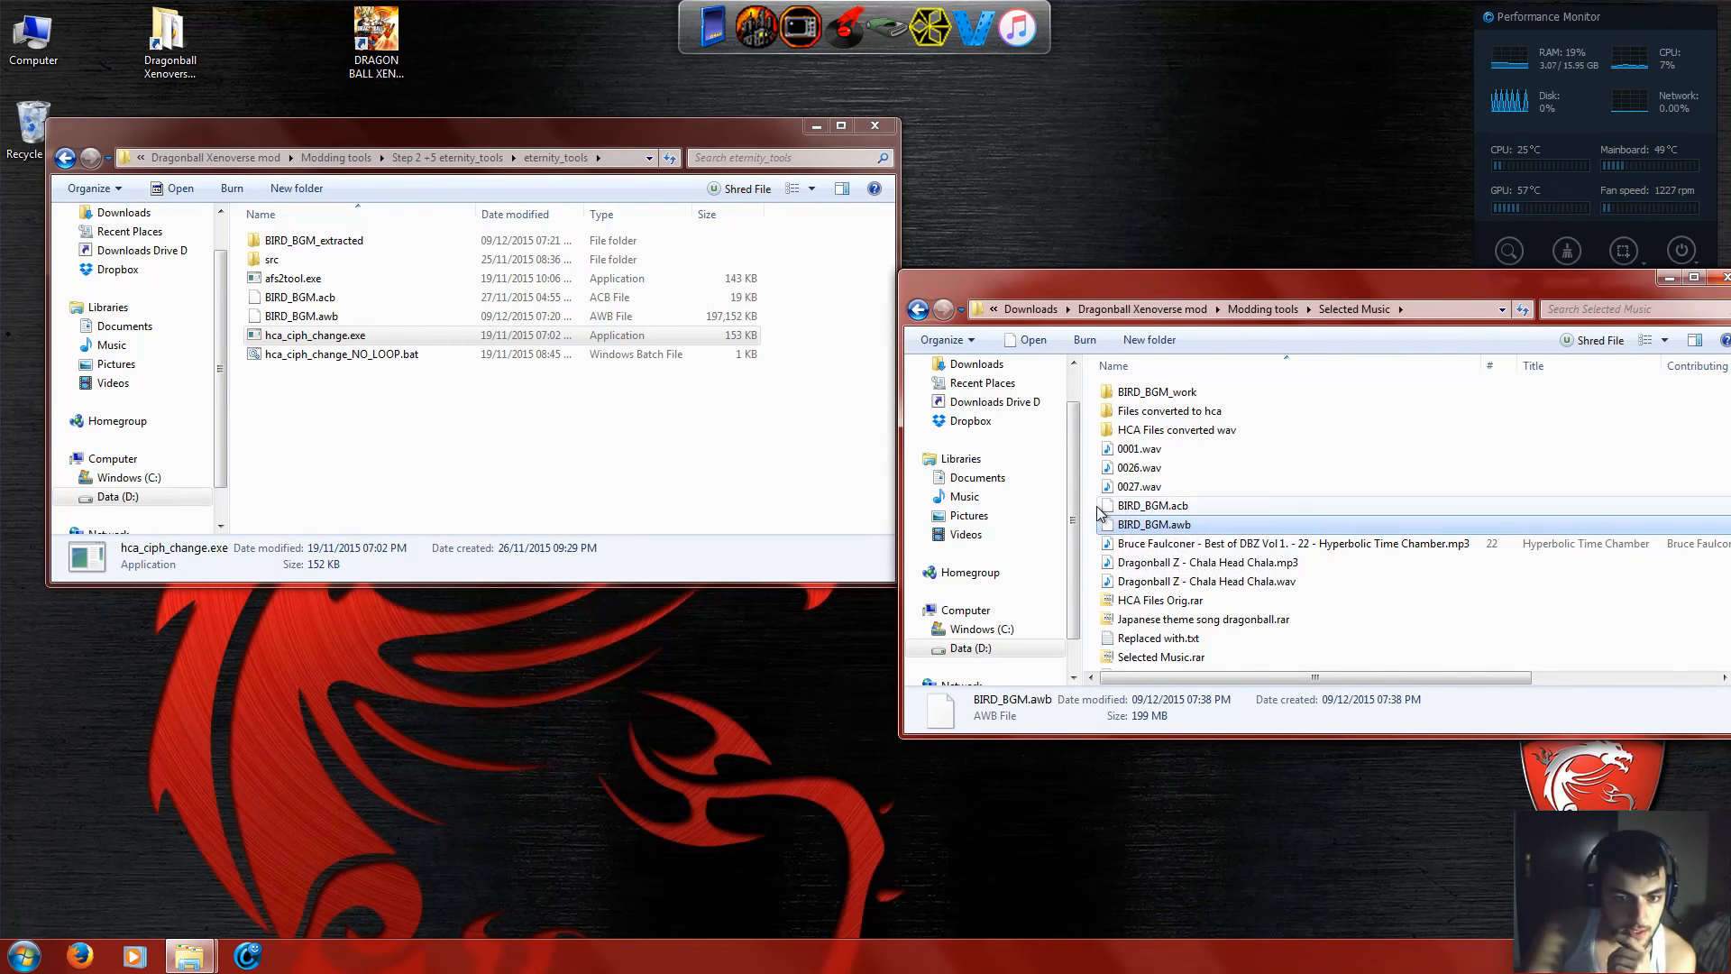
{"action": "left_click", "coordinate": [1114, 509]}
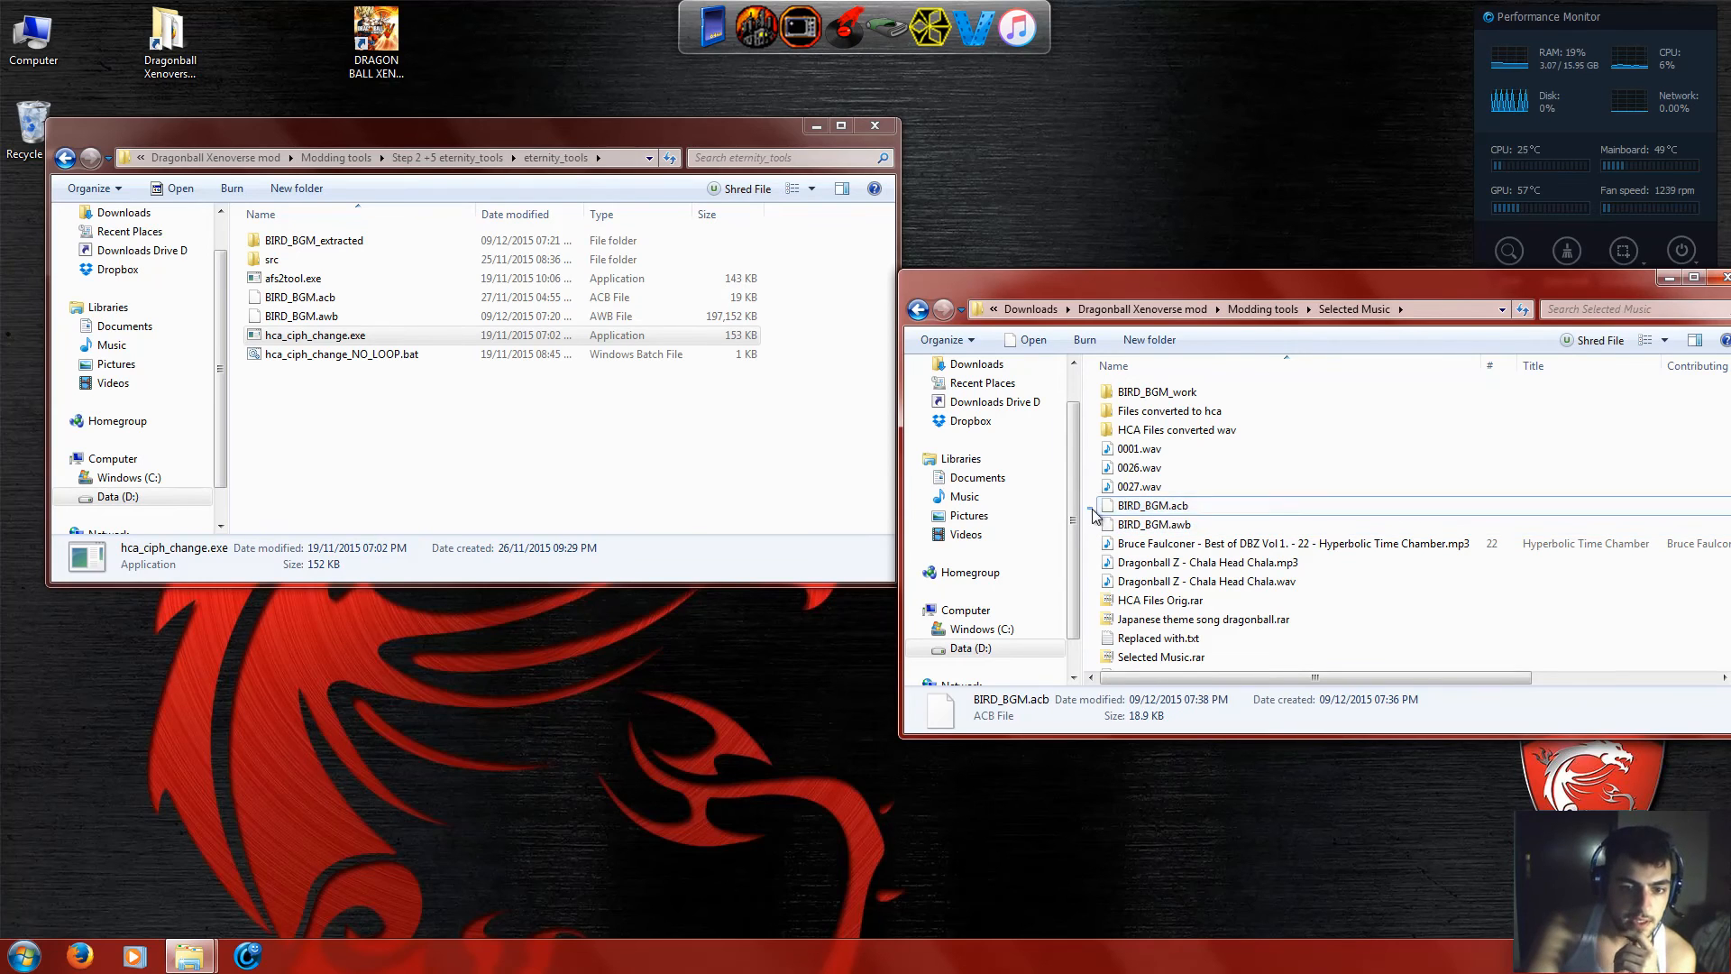
{"action": "left_click", "coordinate": [1129, 524], "text": "shift"}
{"action": "right_click", "coordinate": [1130, 523]}
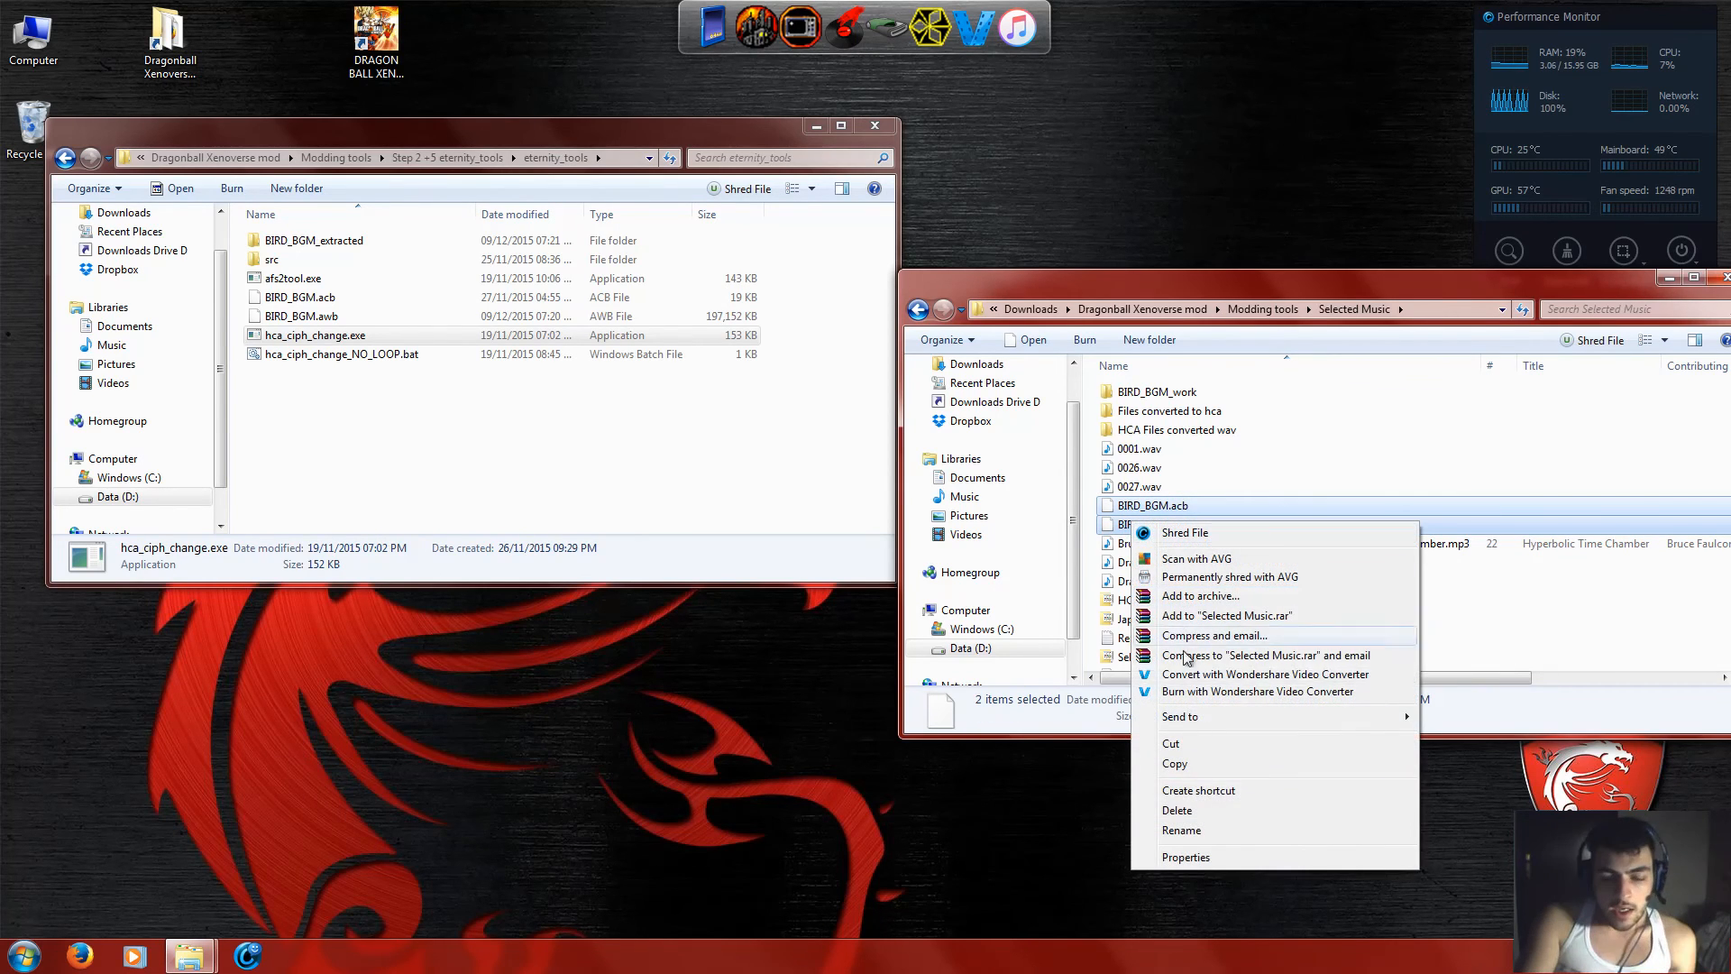
{"action": "left_click", "coordinate": [1203, 763]}
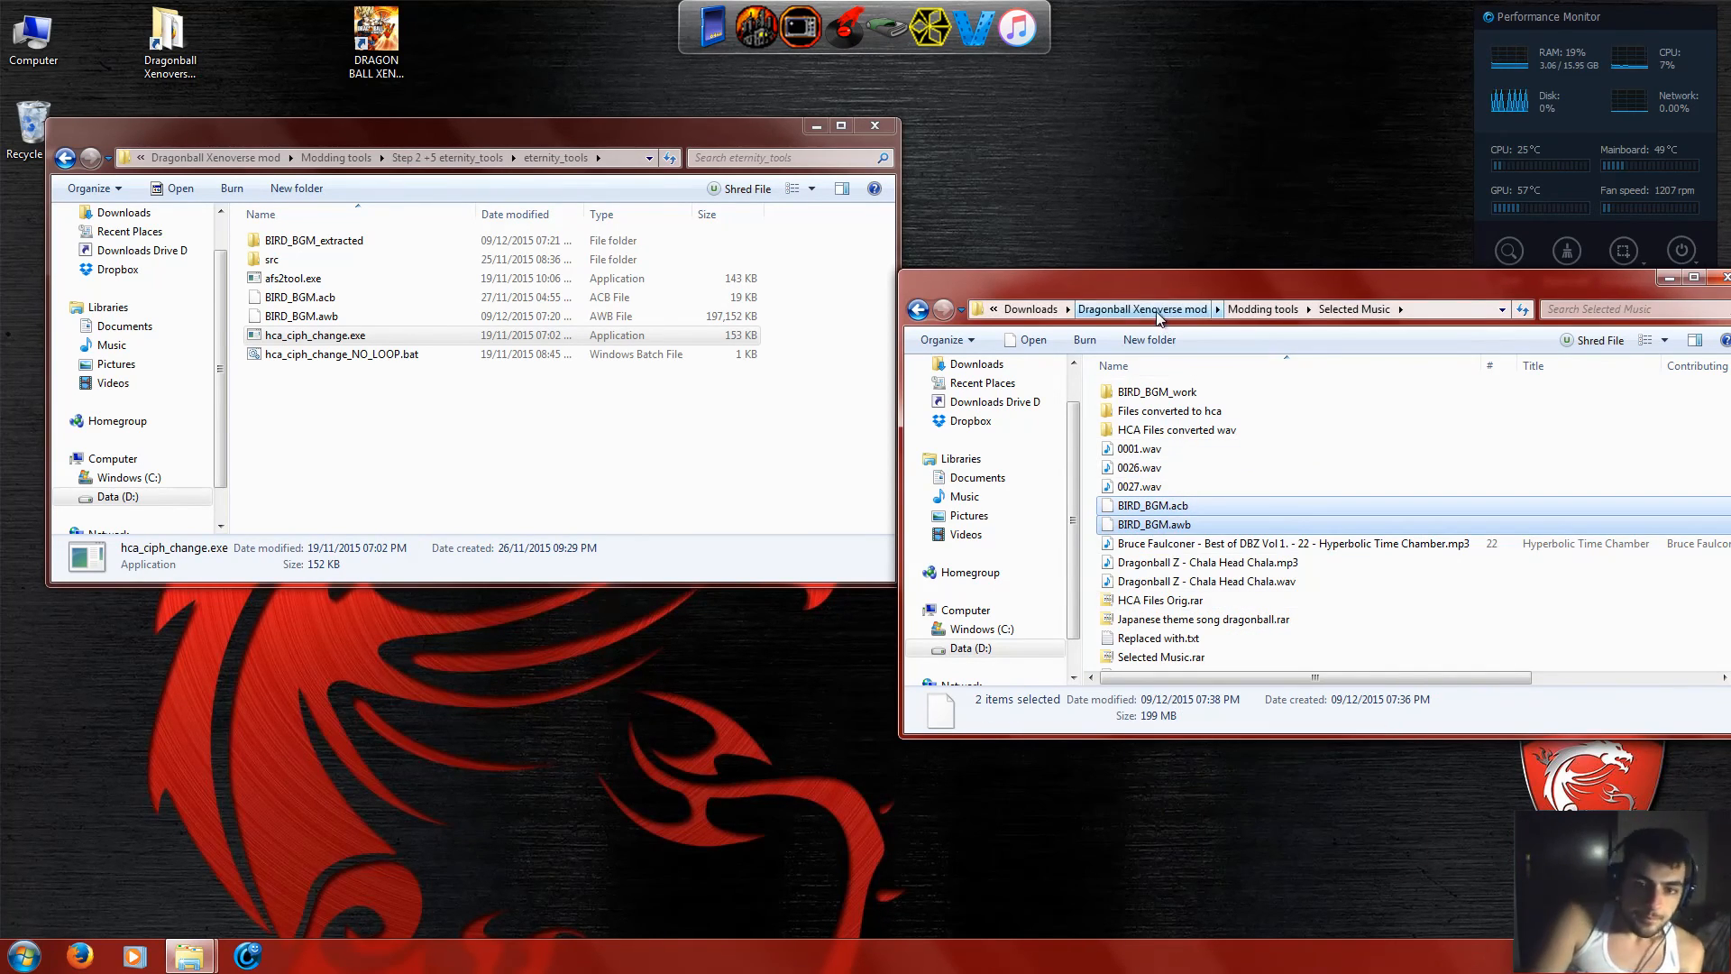
Navigate to Modding tools\Step 1 + 6 LibXenoverse-master\LibXenoverse-master\data2\data\sound\BGM.
{"action": "left_click", "coordinate": [1126, 309]}
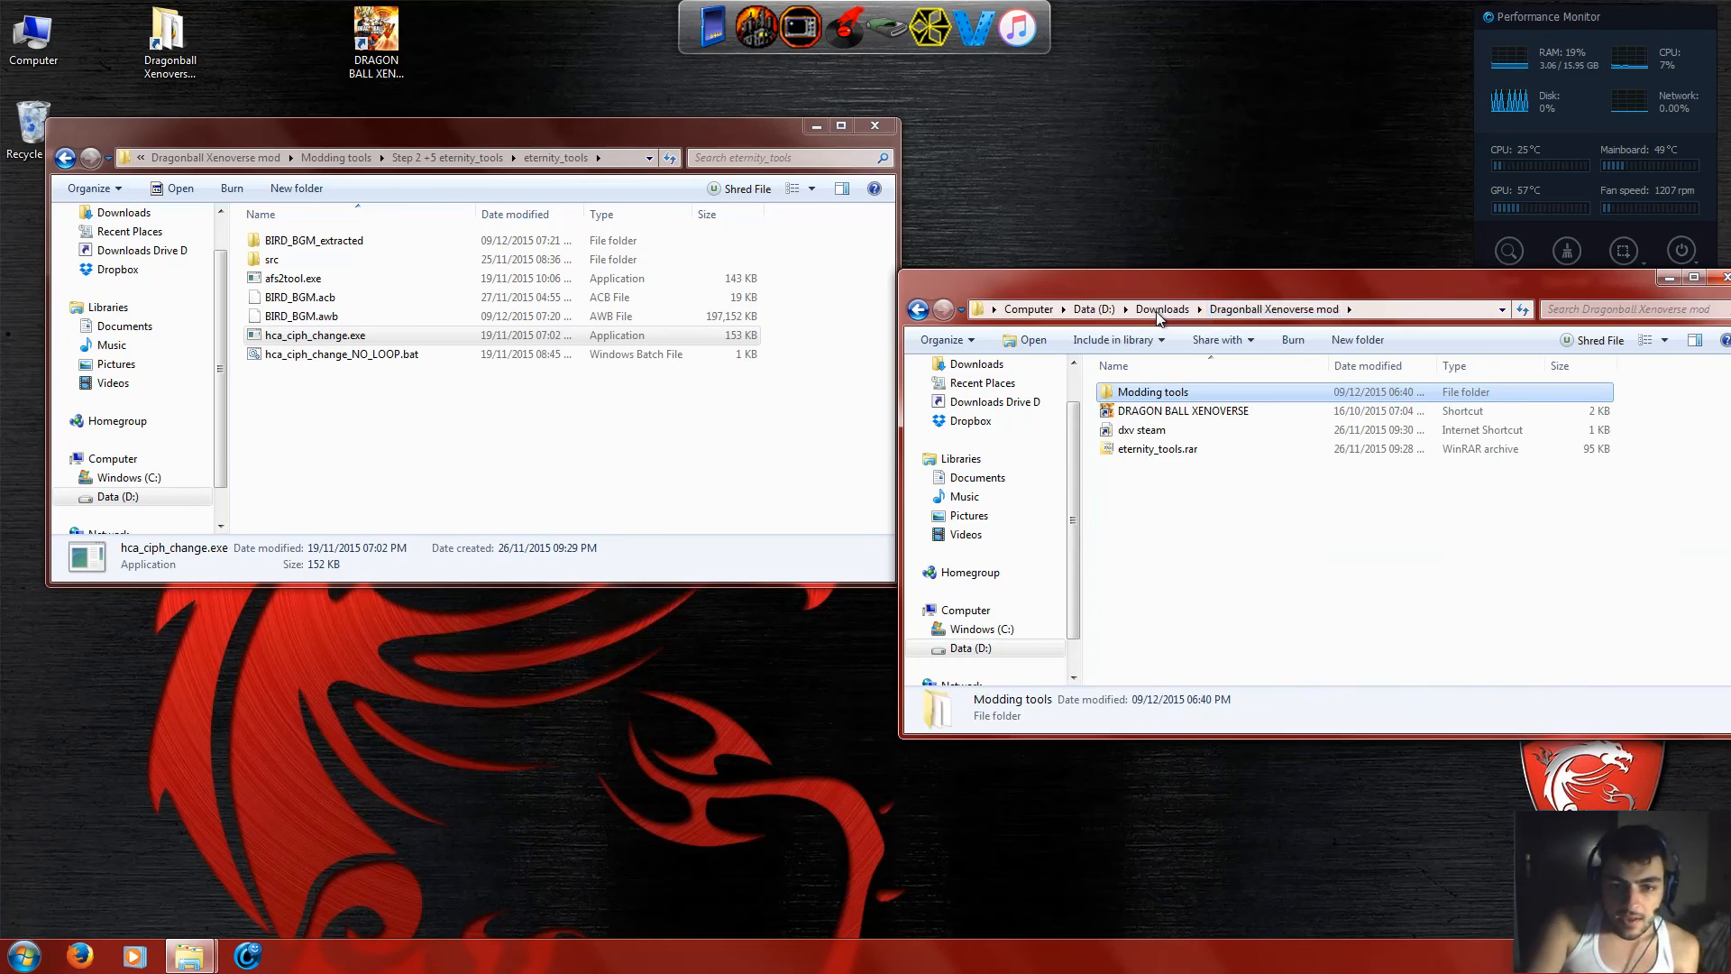
{"action": "double_click", "coordinate": [1189, 394]}
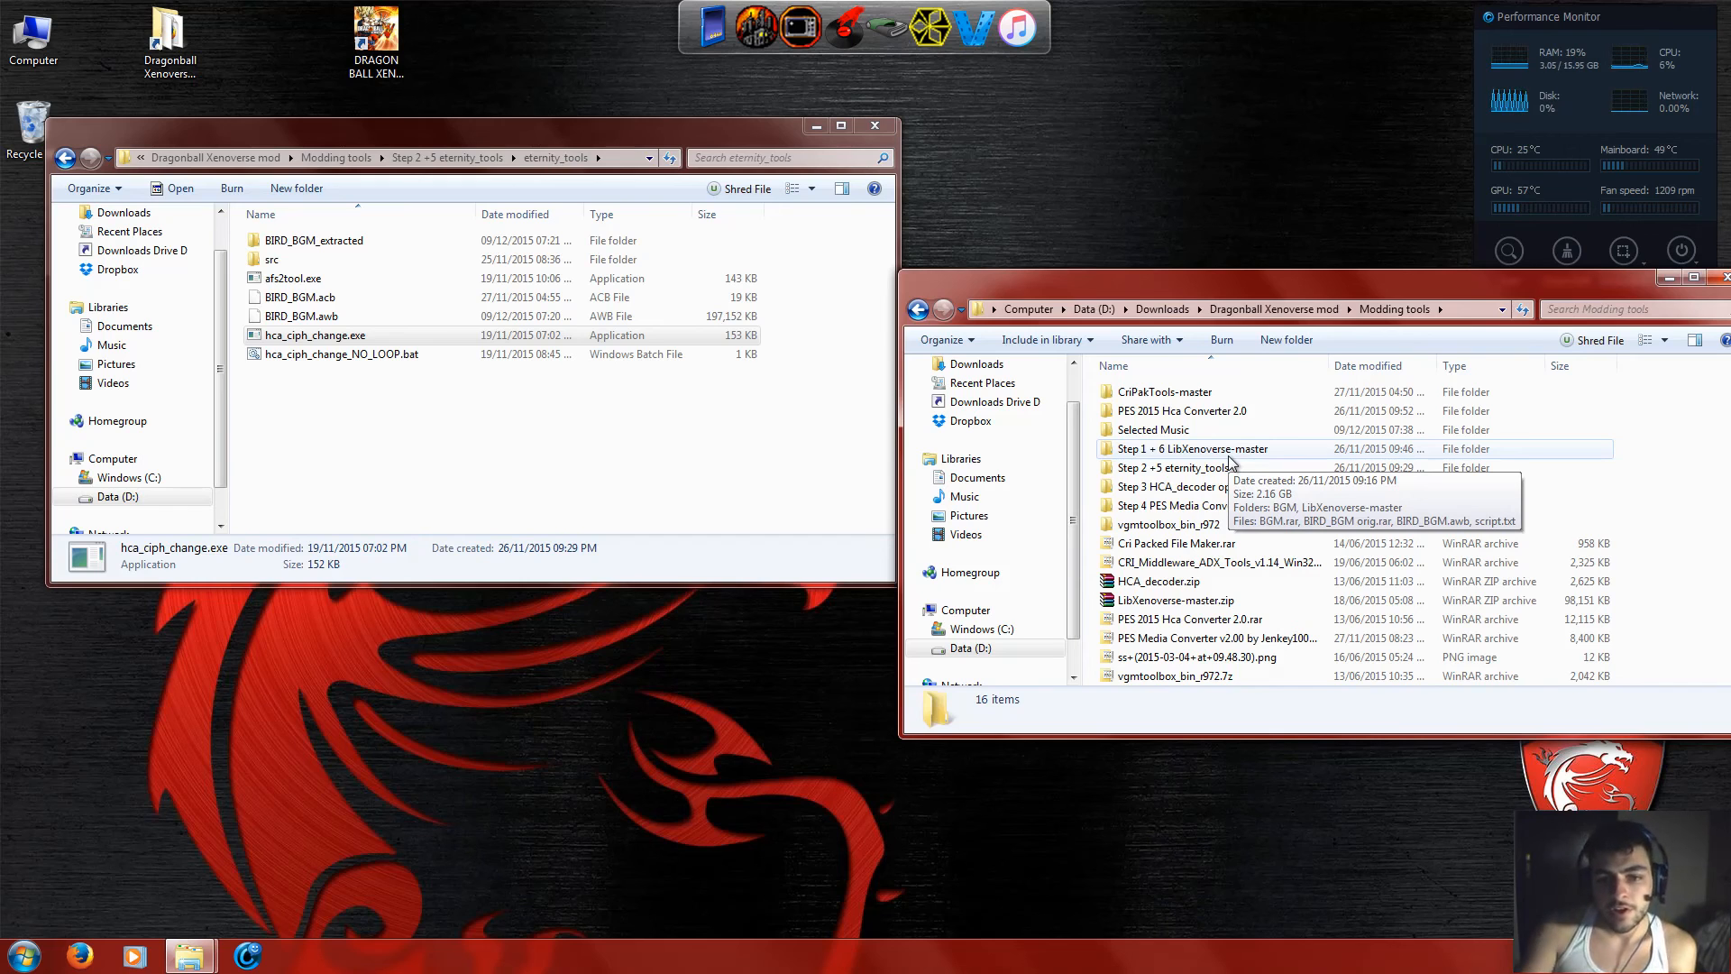
{"action": "double_click", "coordinate": [1228, 451]}
{"action": "double_click", "coordinate": [1160, 413]}
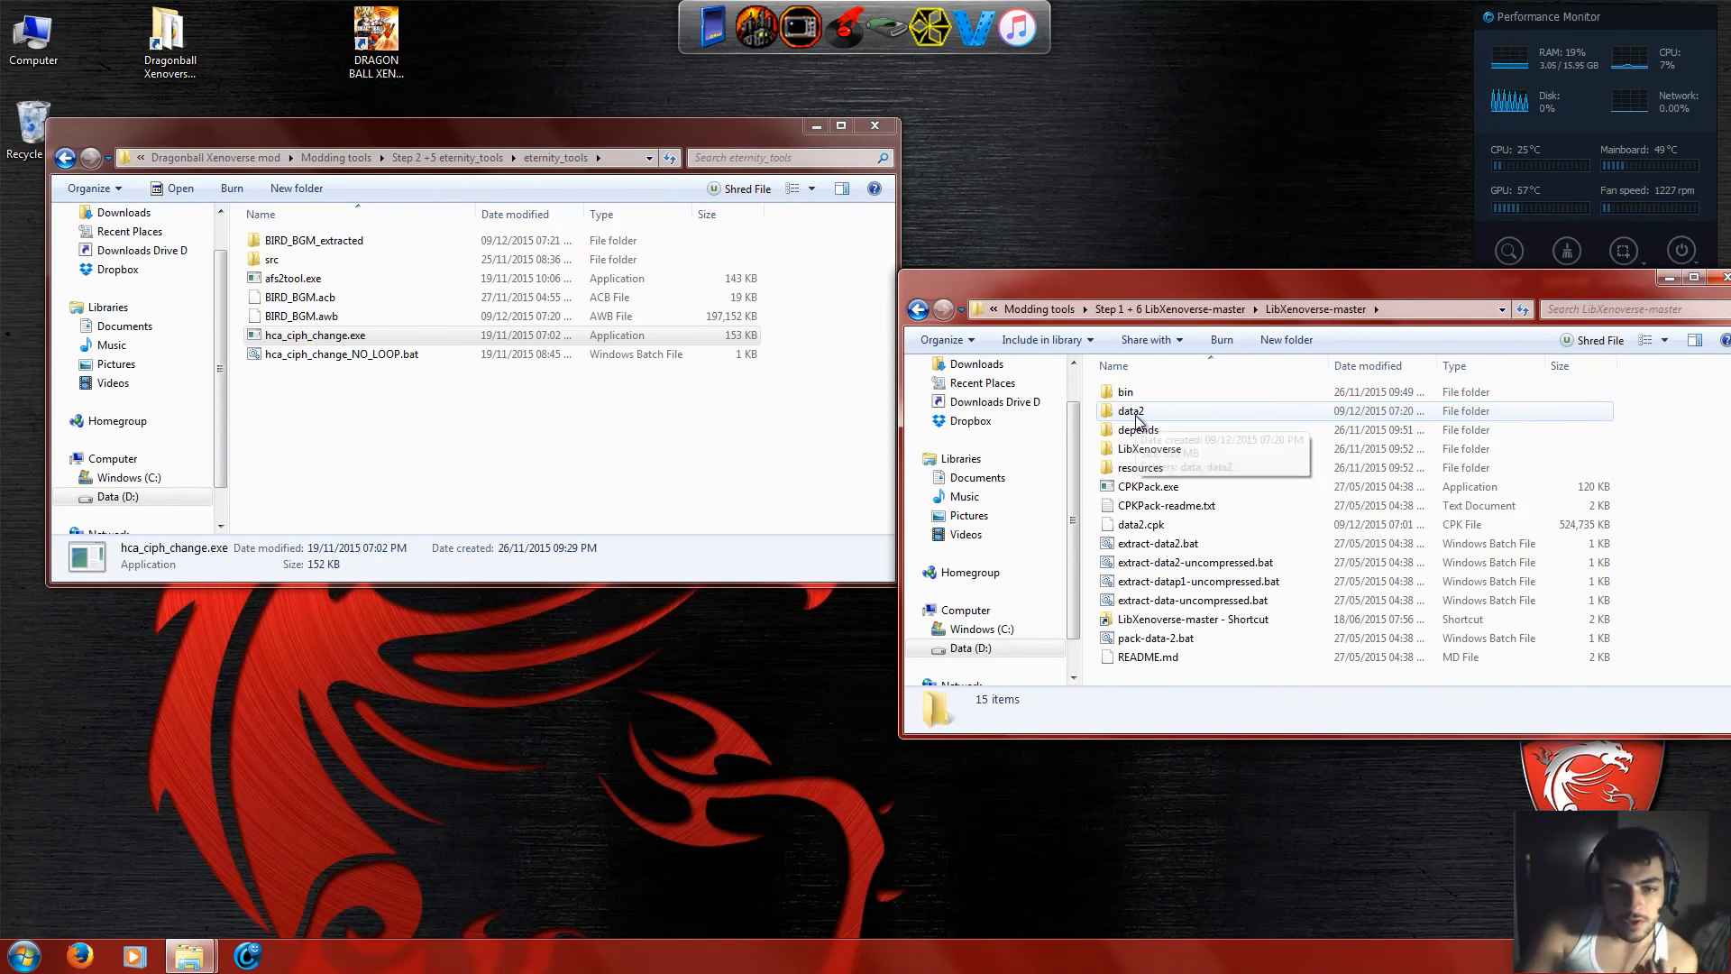
{"action": "double_click", "coordinate": [1134, 412]}
{"action": "double_click", "coordinate": [1145, 391]}
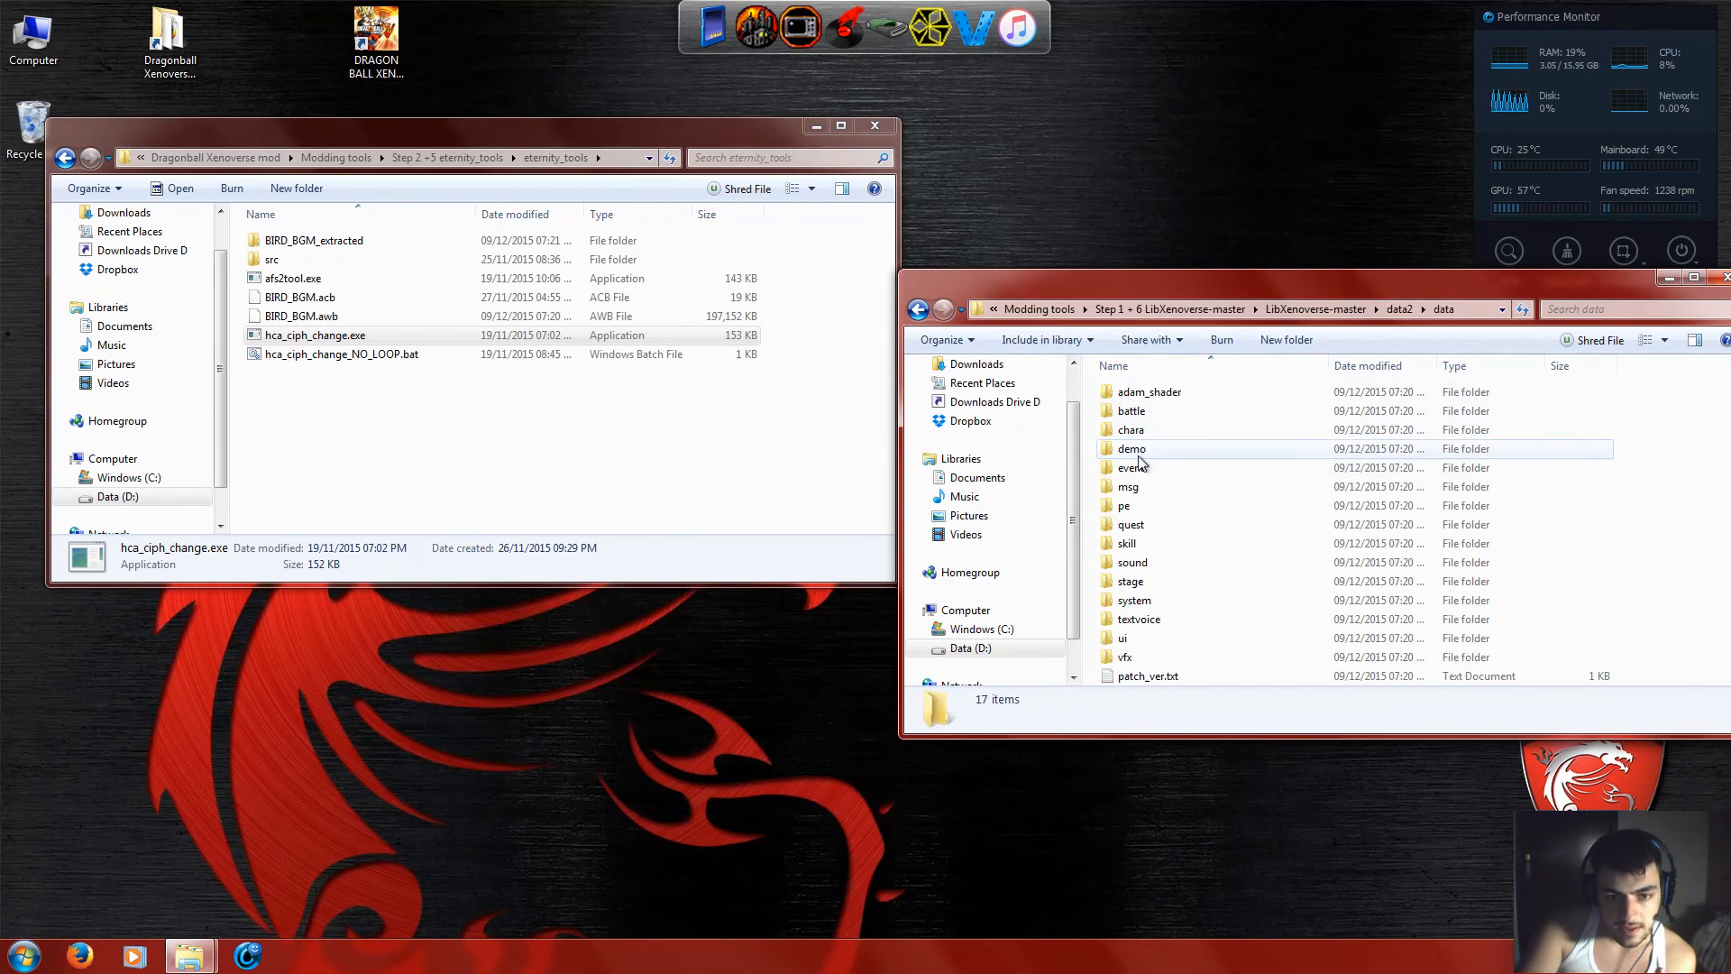
{"action": "double_click", "coordinate": [1135, 544]}
{"action": "double_click", "coordinate": [1151, 393]}
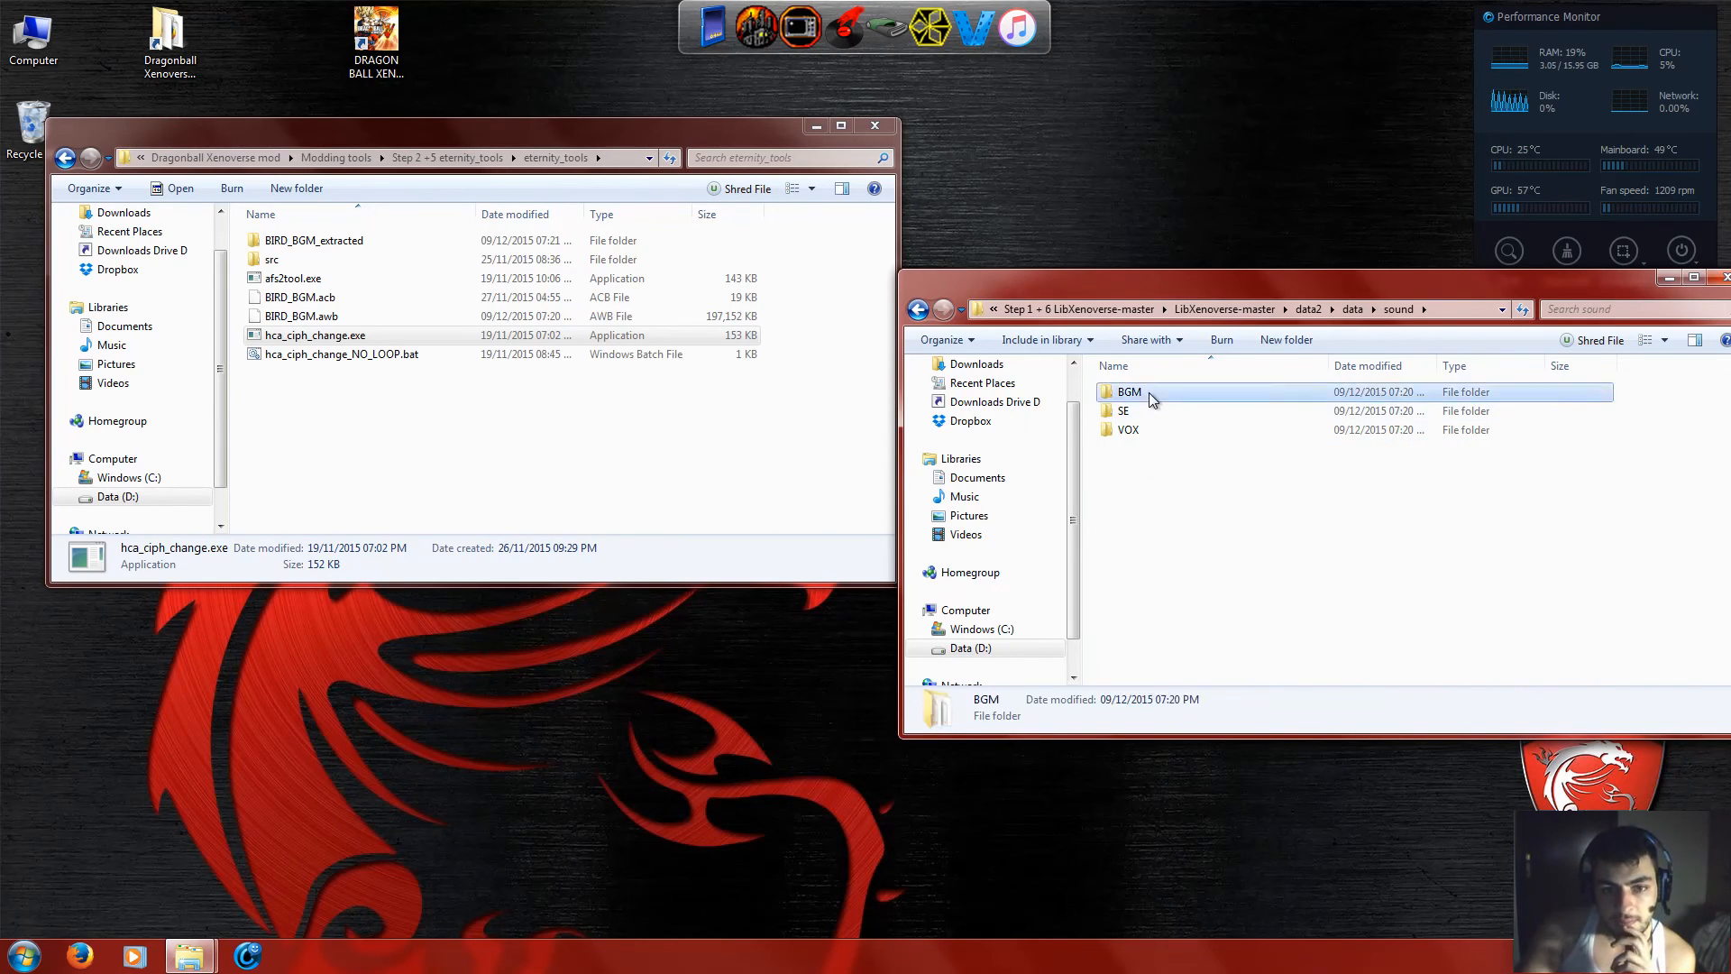
Paste the copied BIRD_BGM.acb and BIRD_BGM.awb into the BGM folder, replacing the existing files.
{"action": "right_click", "coordinate": [1190, 520]}
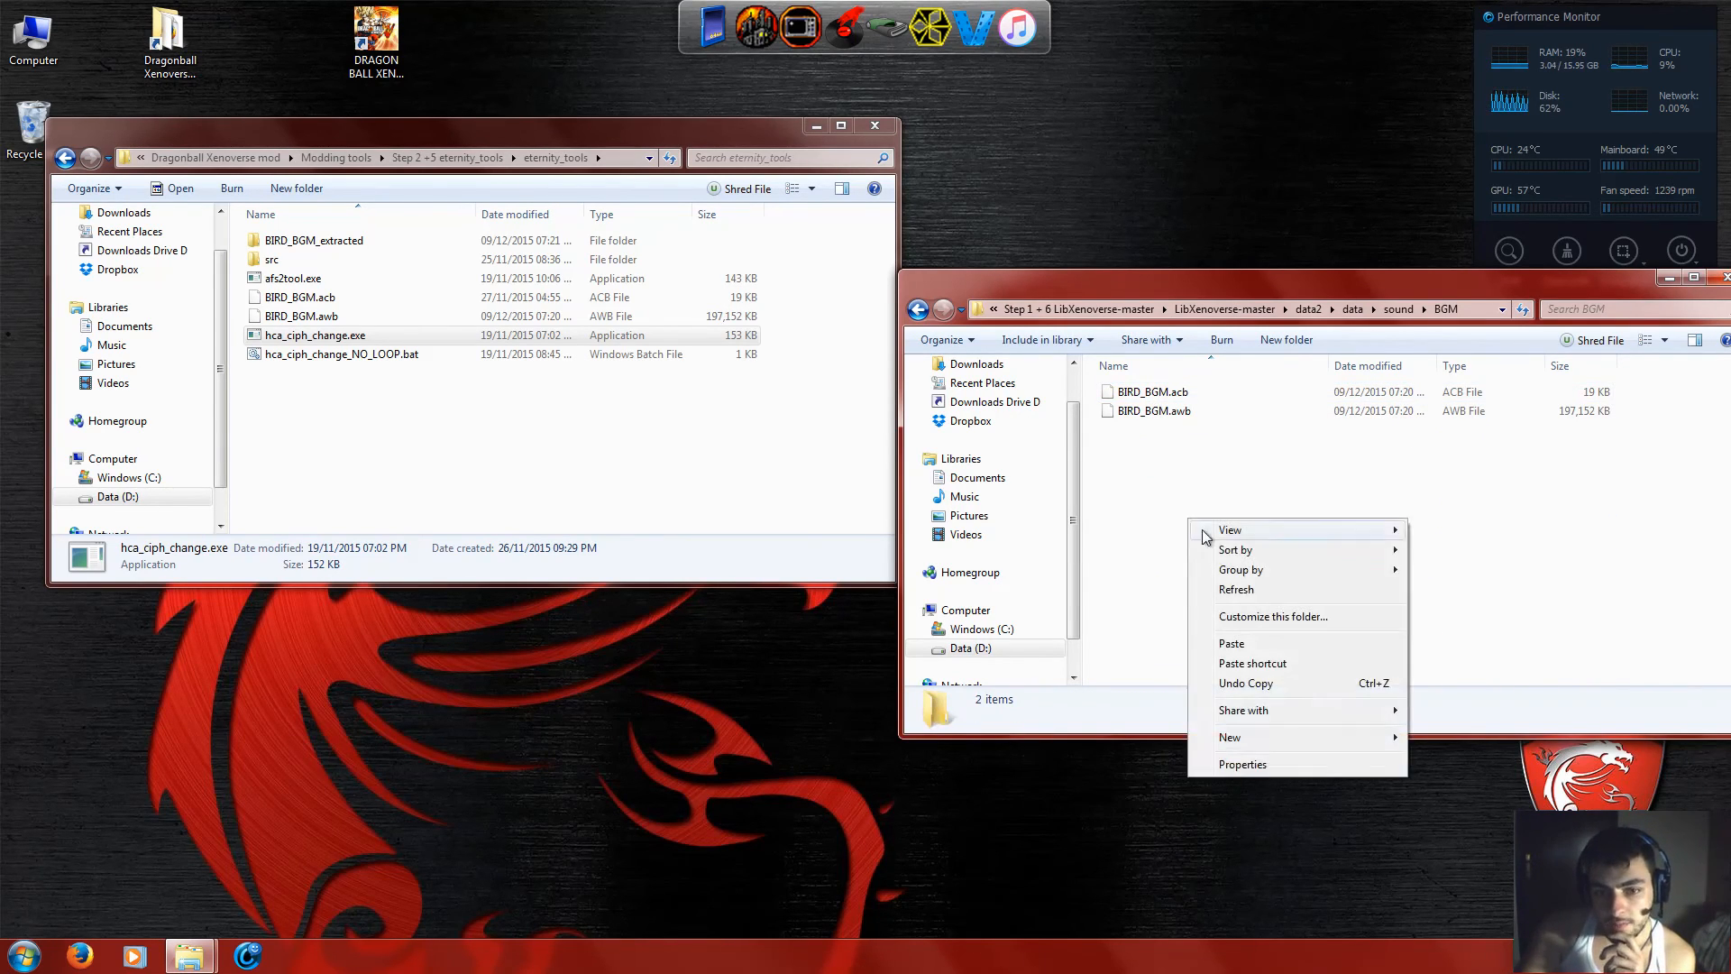
{"action": "left_click", "coordinate": [1231, 643]}
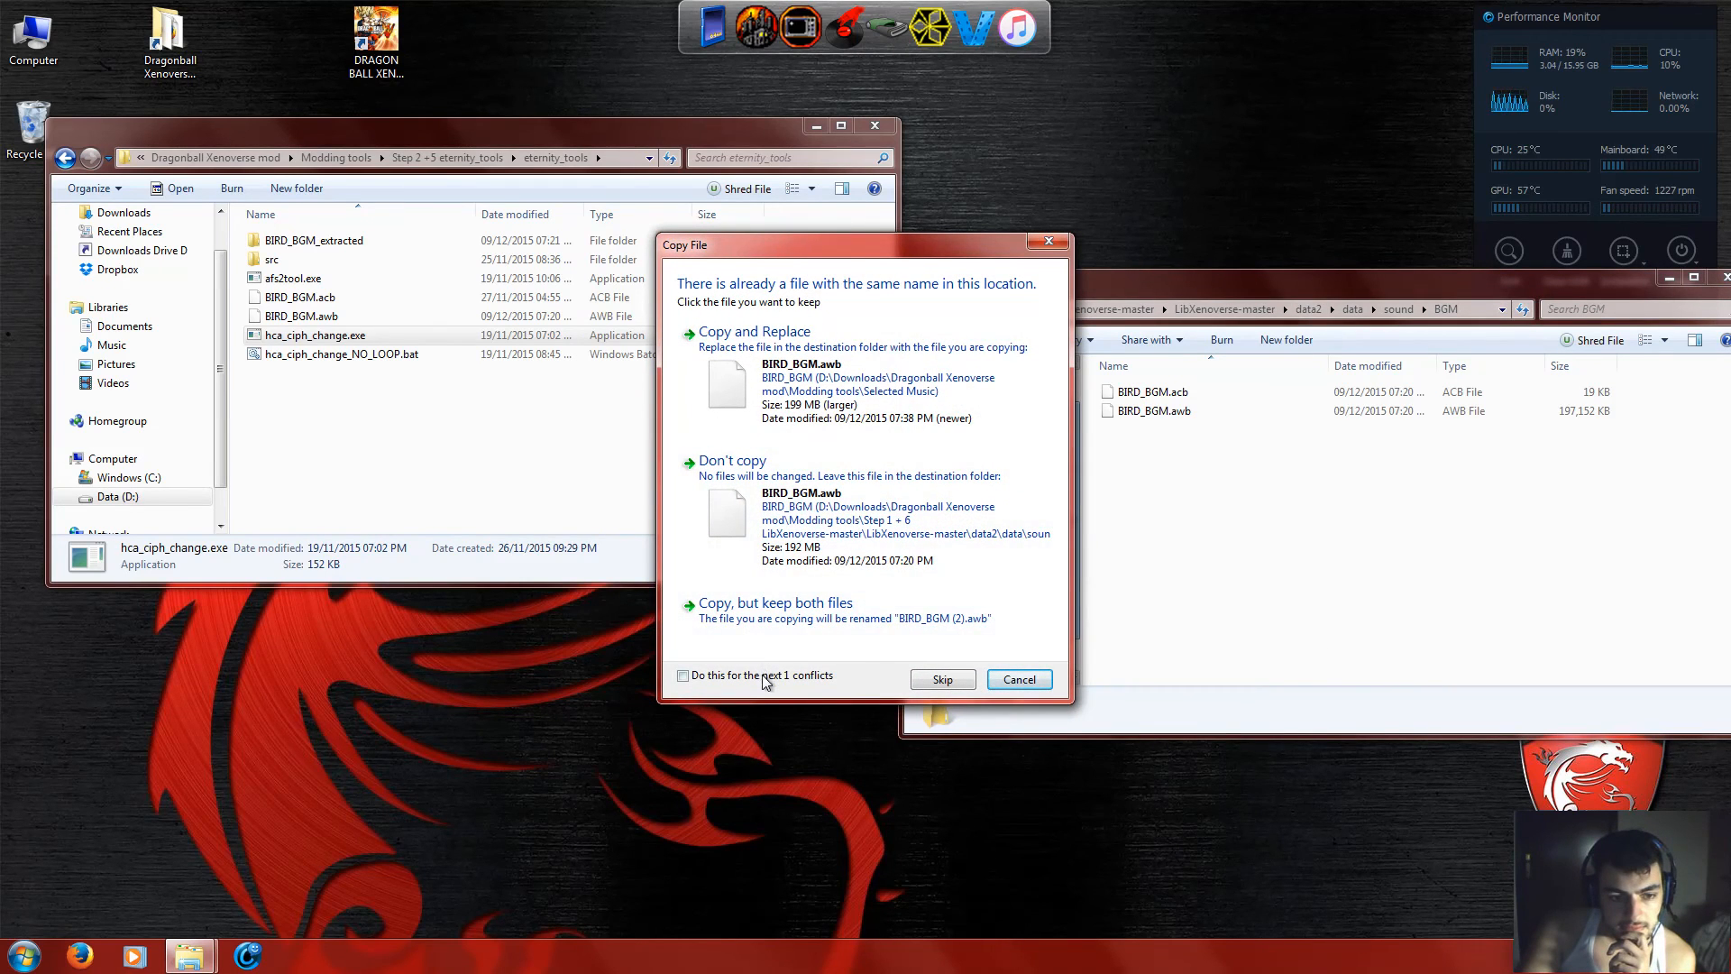
{"action": "left_click", "coordinate": [825, 374]}
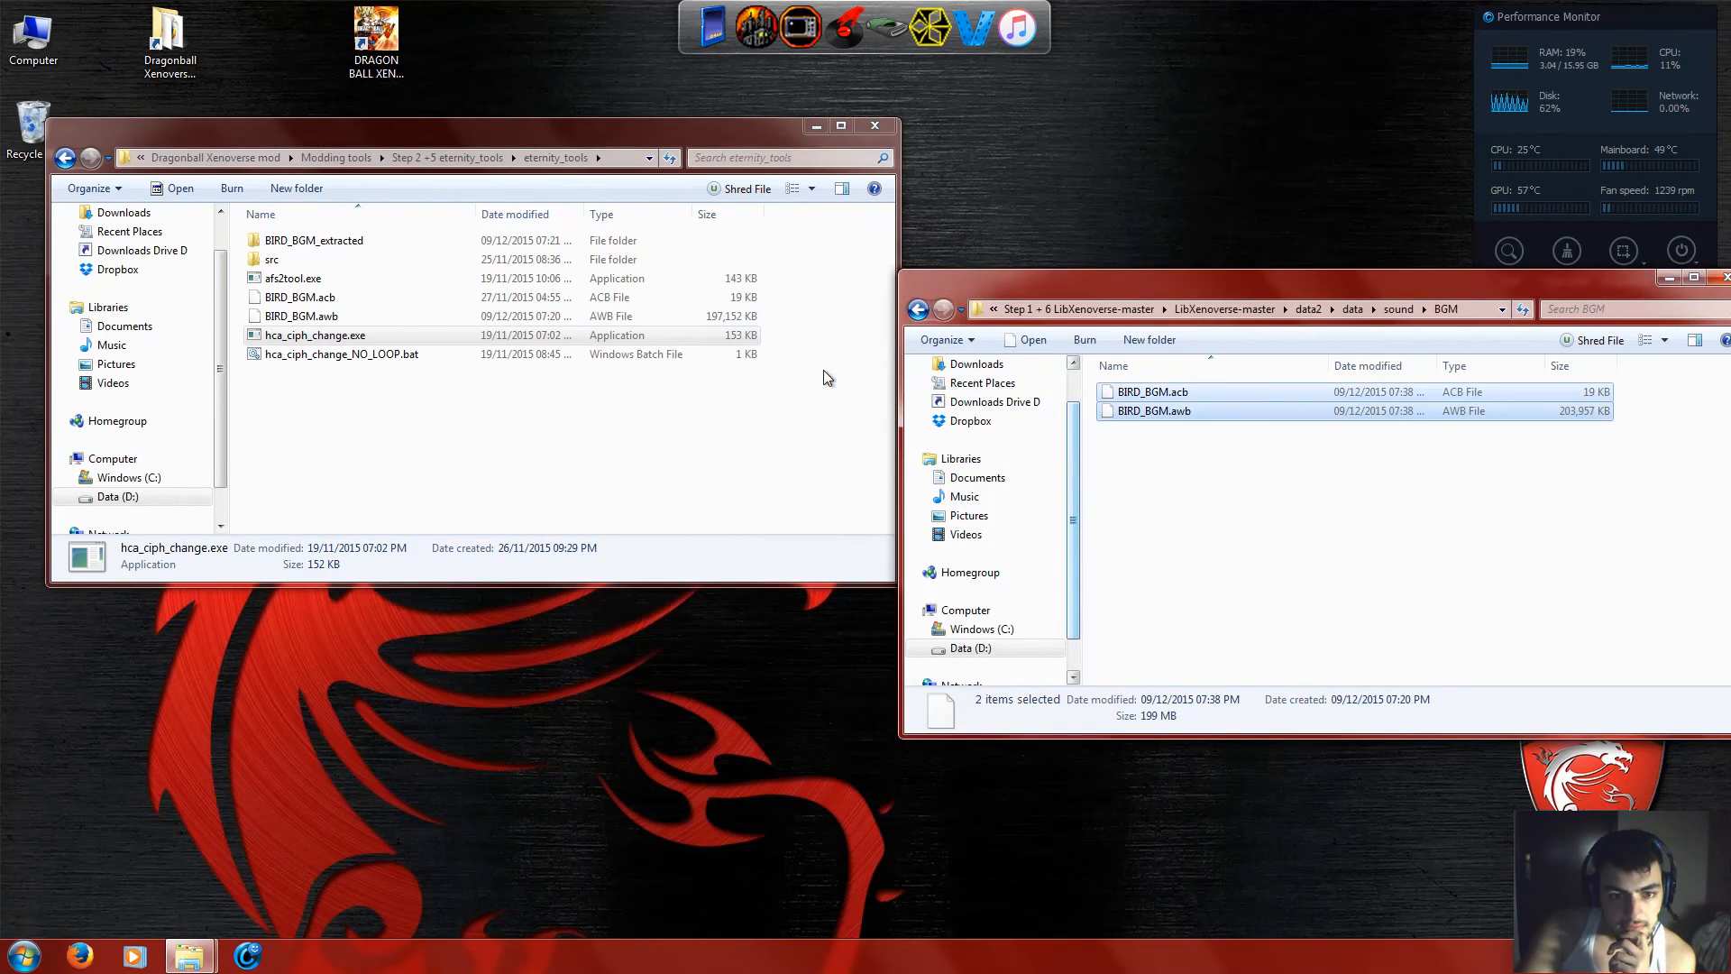
{"action": "left_click", "coordinate": [1437, 444]}
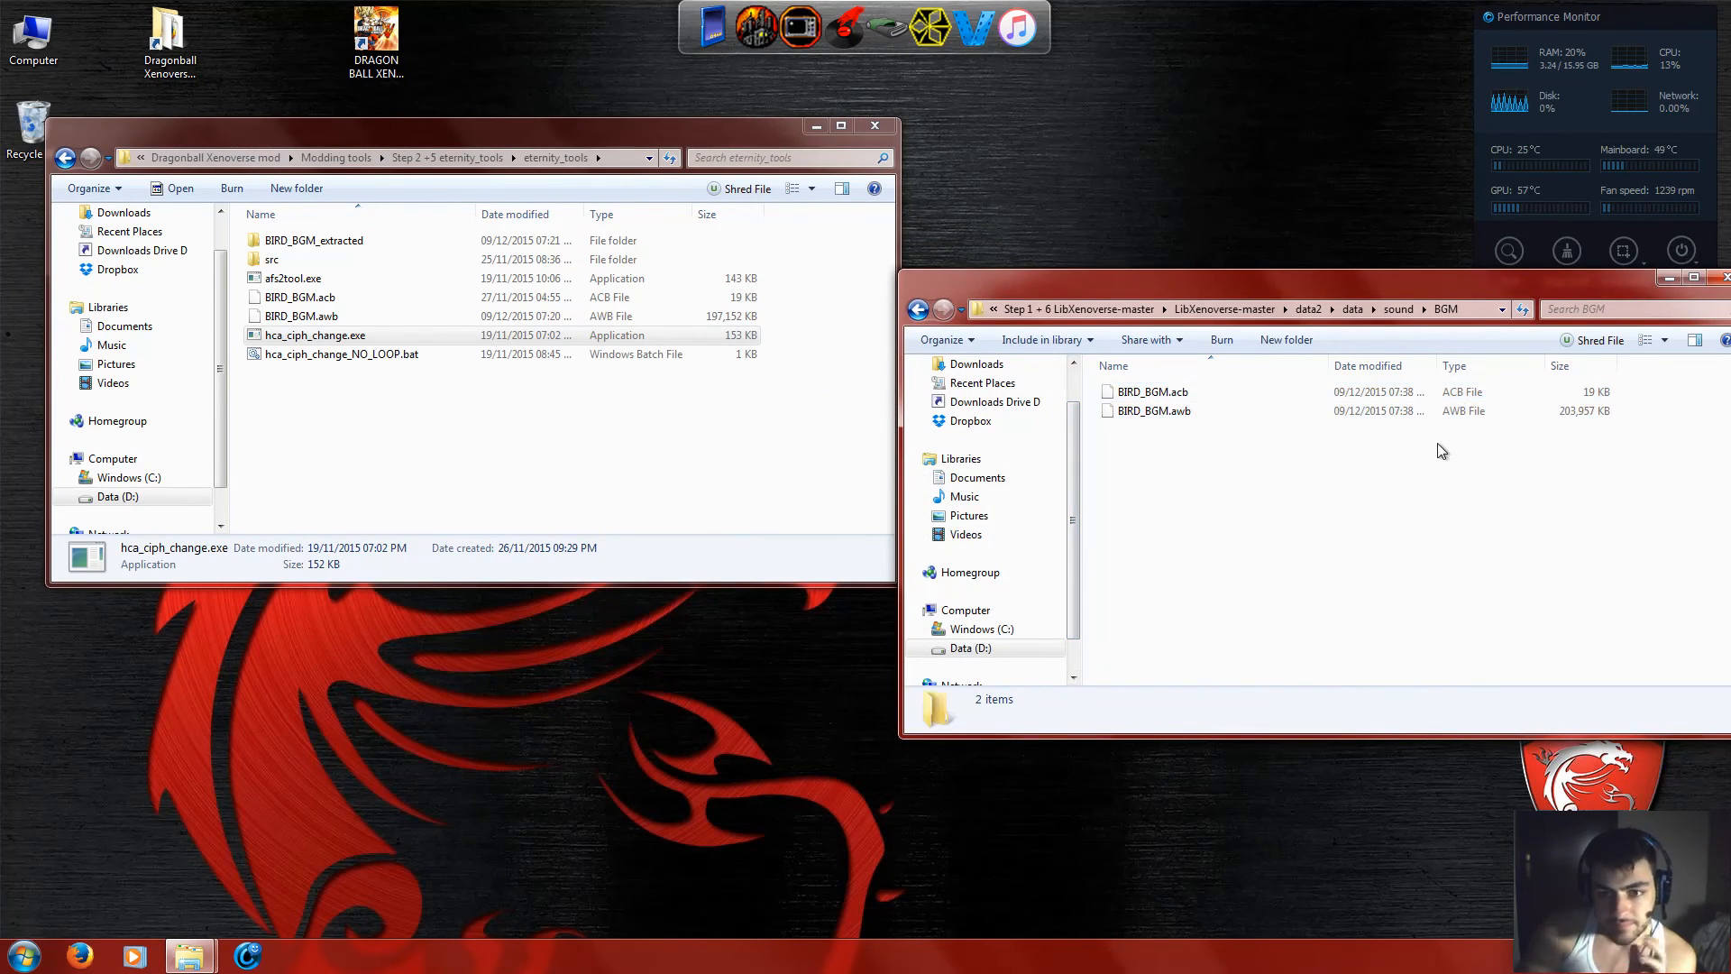
Return to the inner LibXenoverse-master folder and delete the old data2.cpk.
{"action": "left_click", "coordinate": [914, 312]}
{"action": "left_click", "coordinate": [914, 312]}
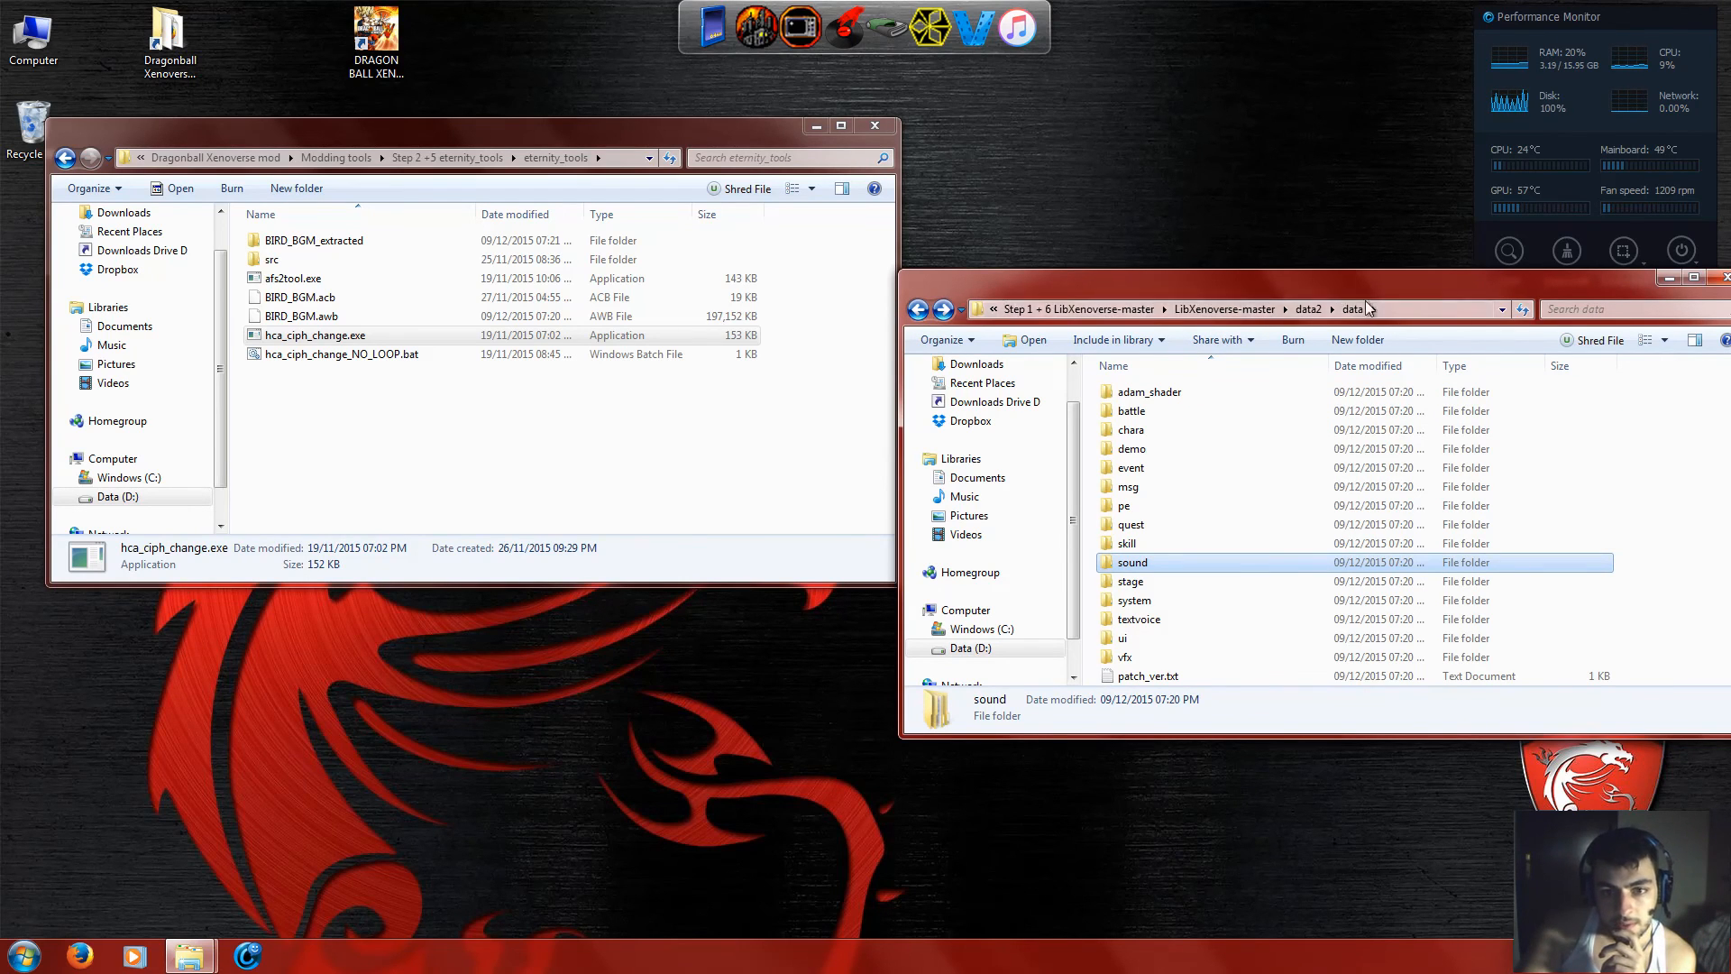
{"action": "left_click", "coordinate": [1308, 309]}
{"action": "left_click", "coordinate": [1318, 308]}
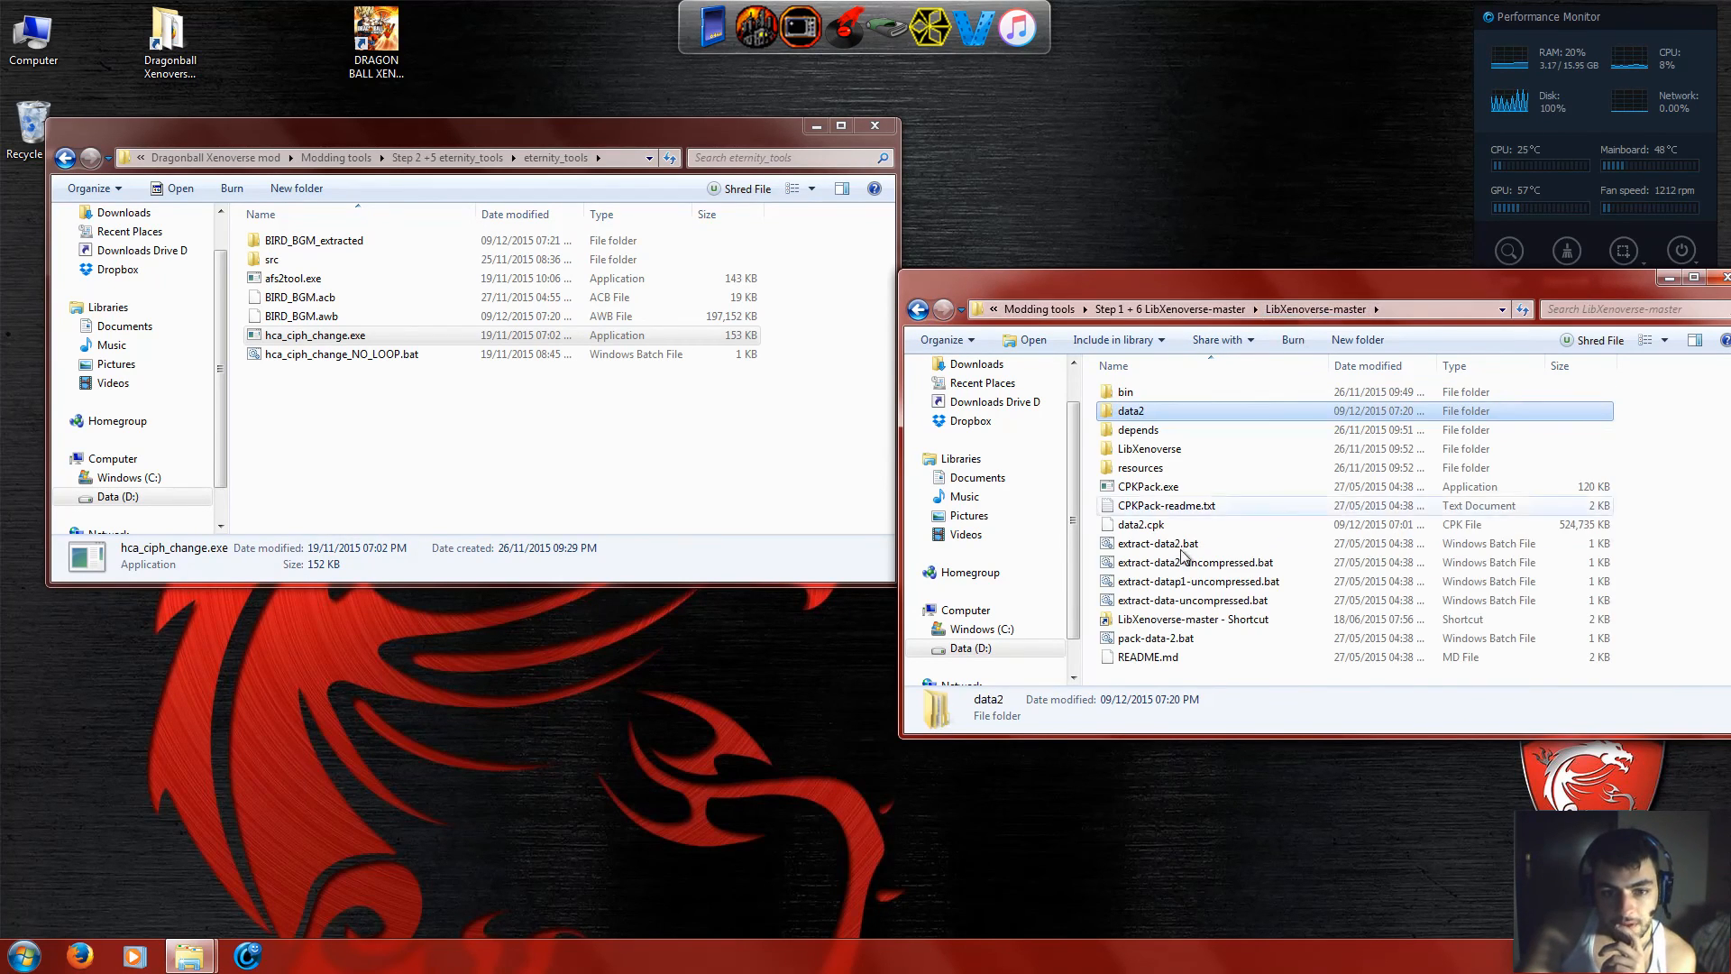
{"action": "left_click", "coordinate": [1171, 640]}
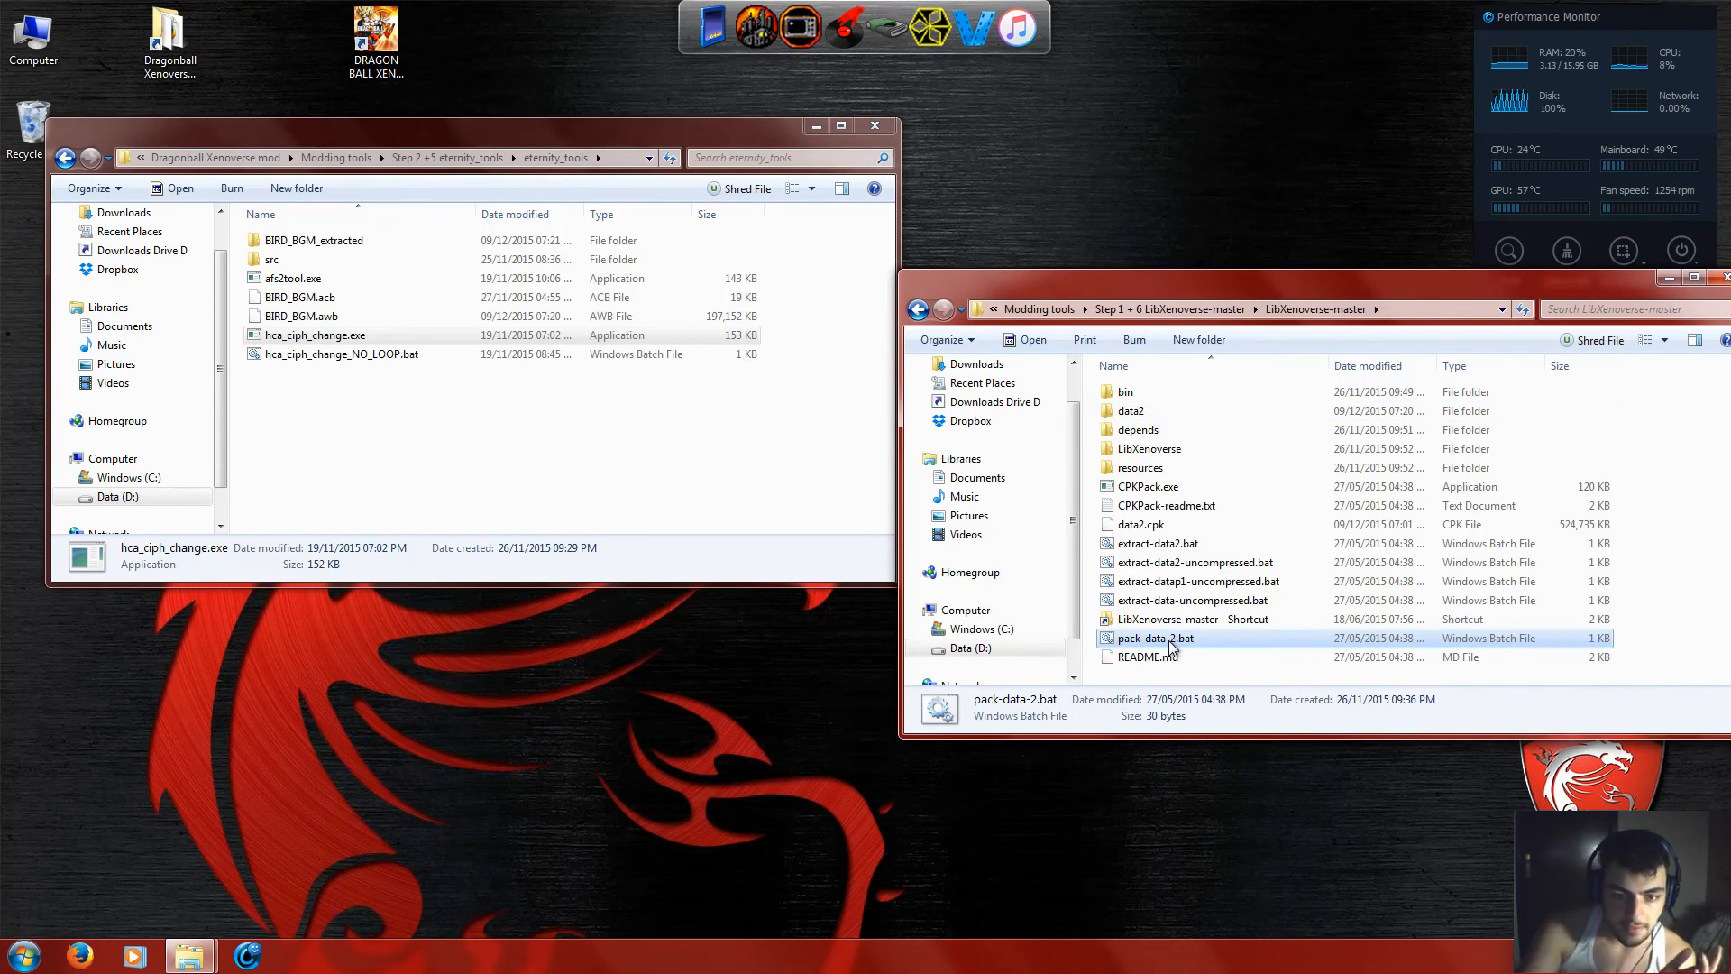
{"action": "left_click", "coordinate": [1228, 524]}
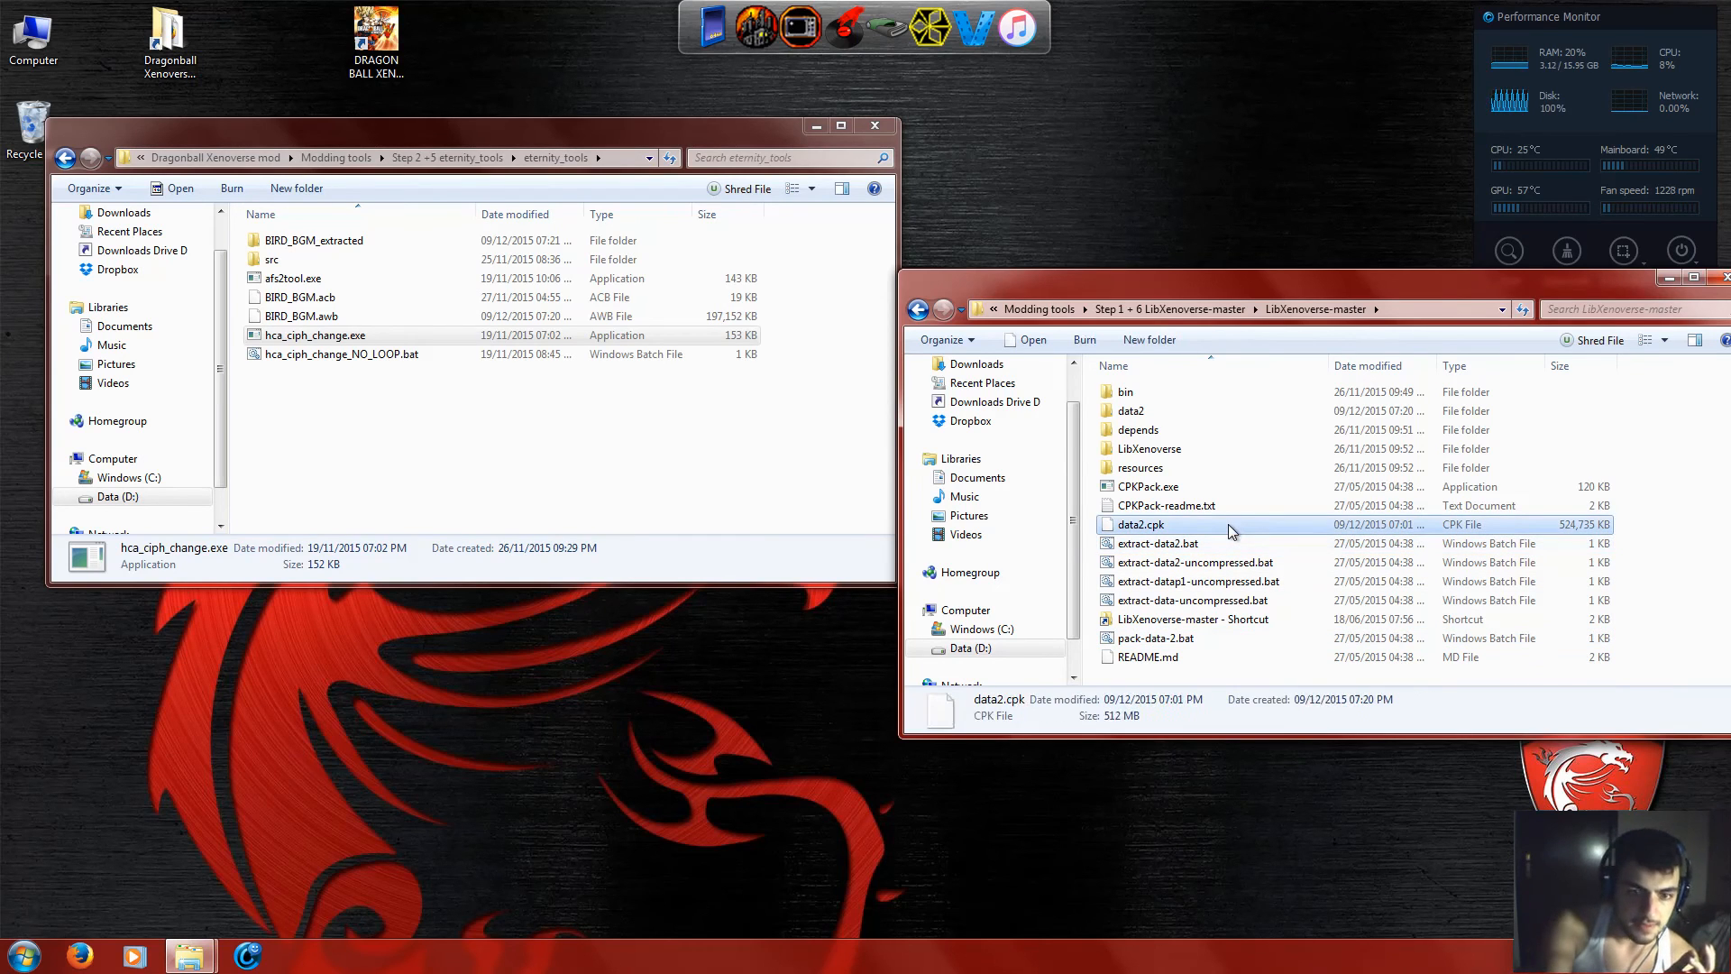
{"action": "key", "text": "Delete"}
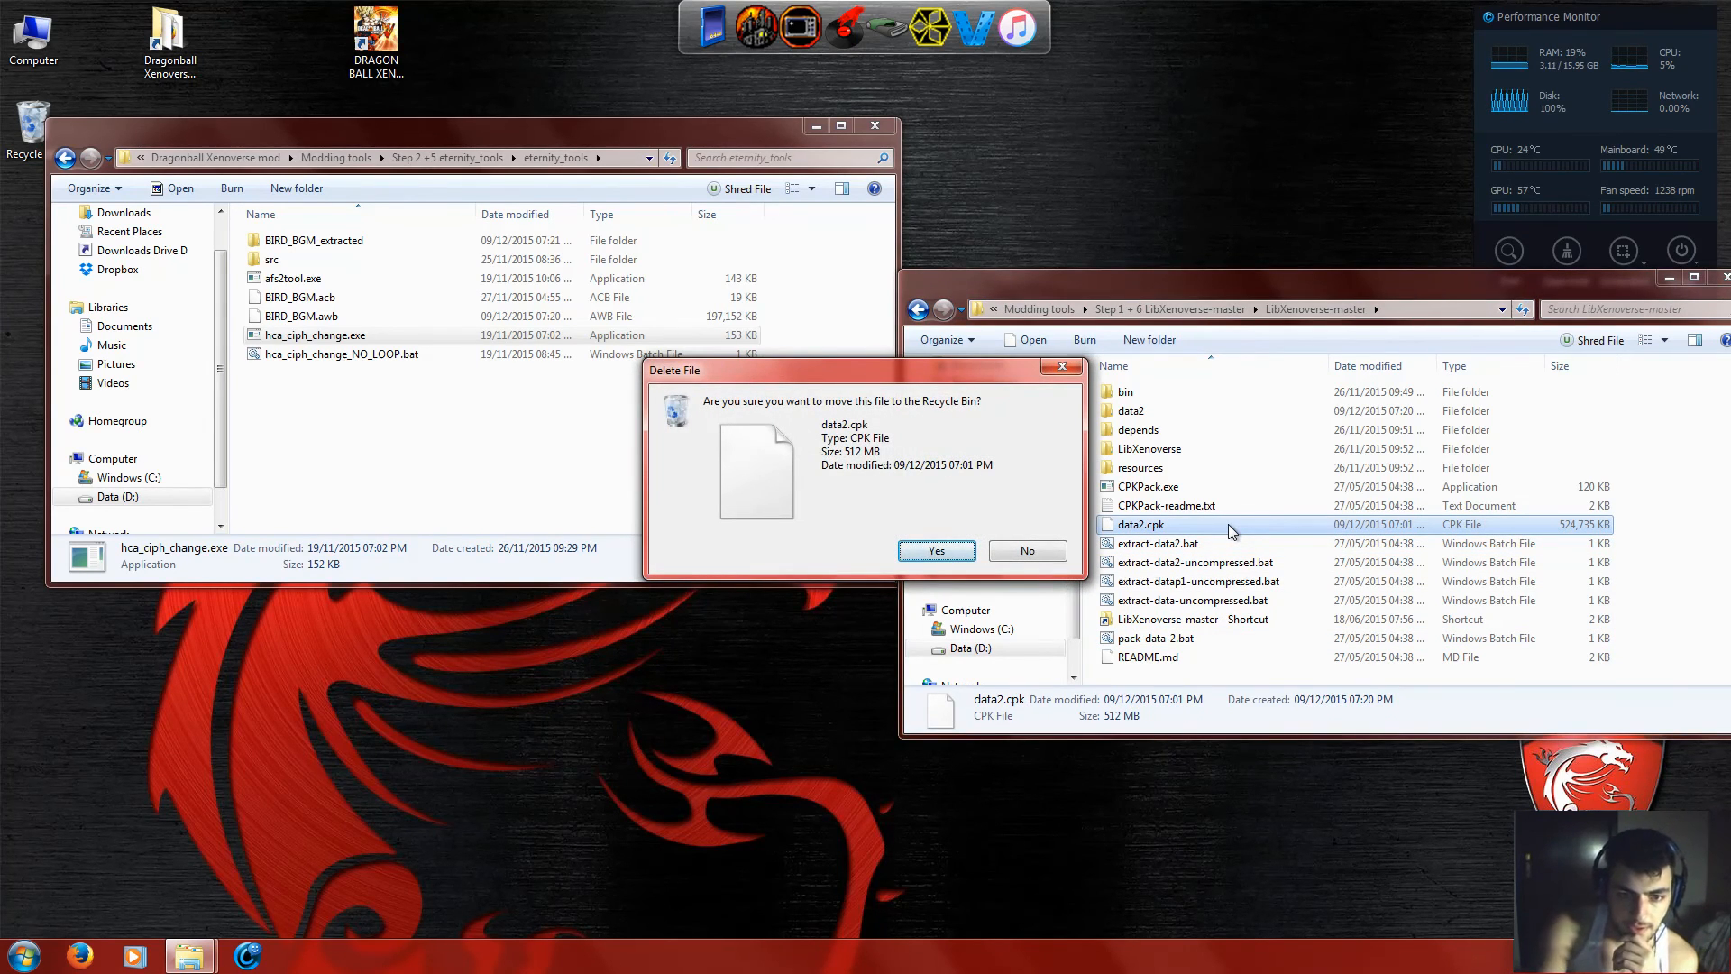
{"action": "key", "text": "Return"}
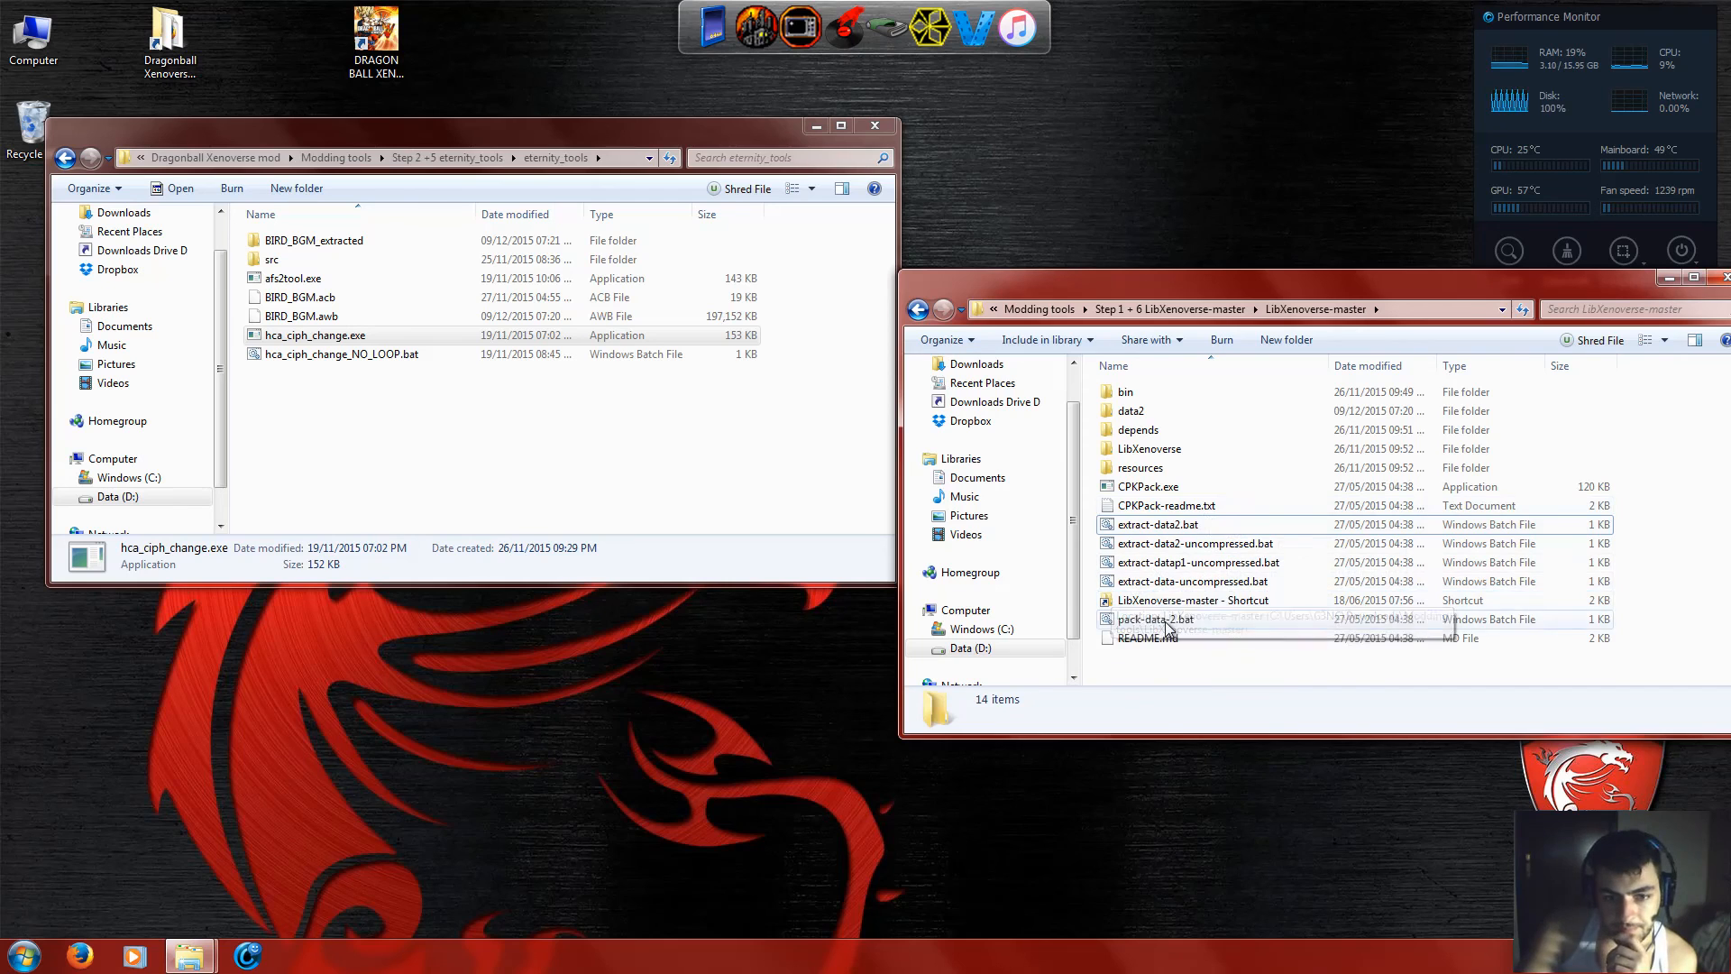
Repack the data2 folder by running pack-data-2.bat, and copy the rebuilt data2.cpk.
{"action": "left_click", "coordinate": [1169, 626]}
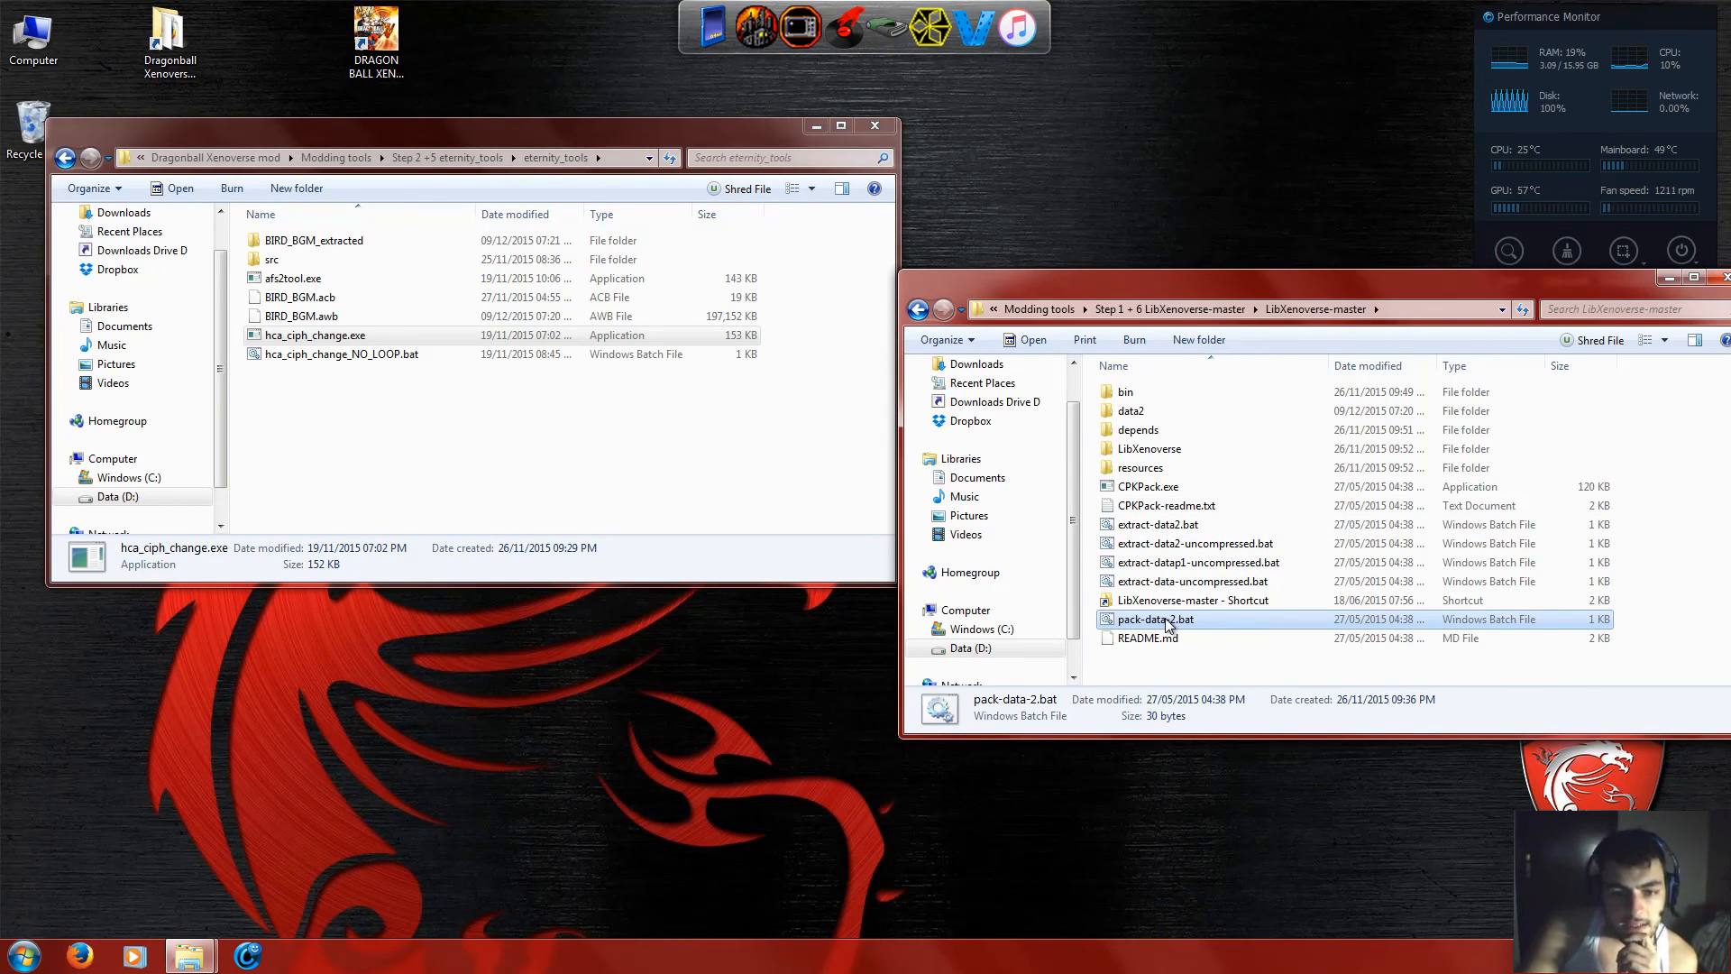
{"action": "double_click", "coordinate": [1169, 625]}
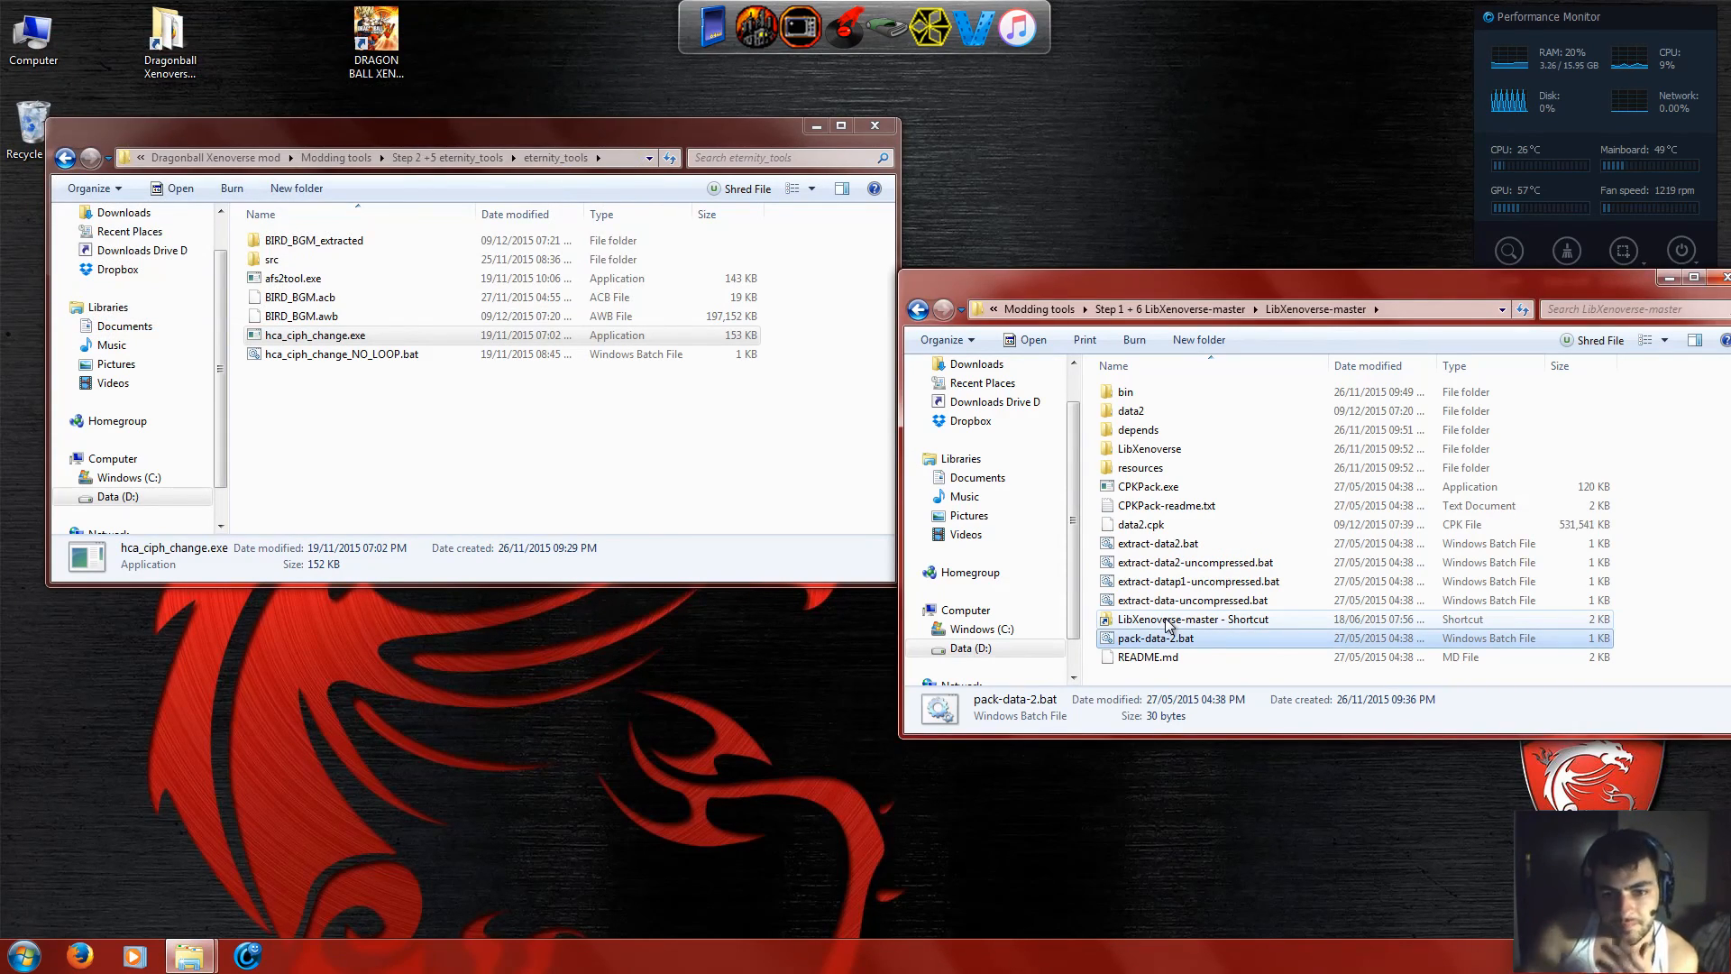
{"action": "left_click", "coordinate": [1164, 528]}
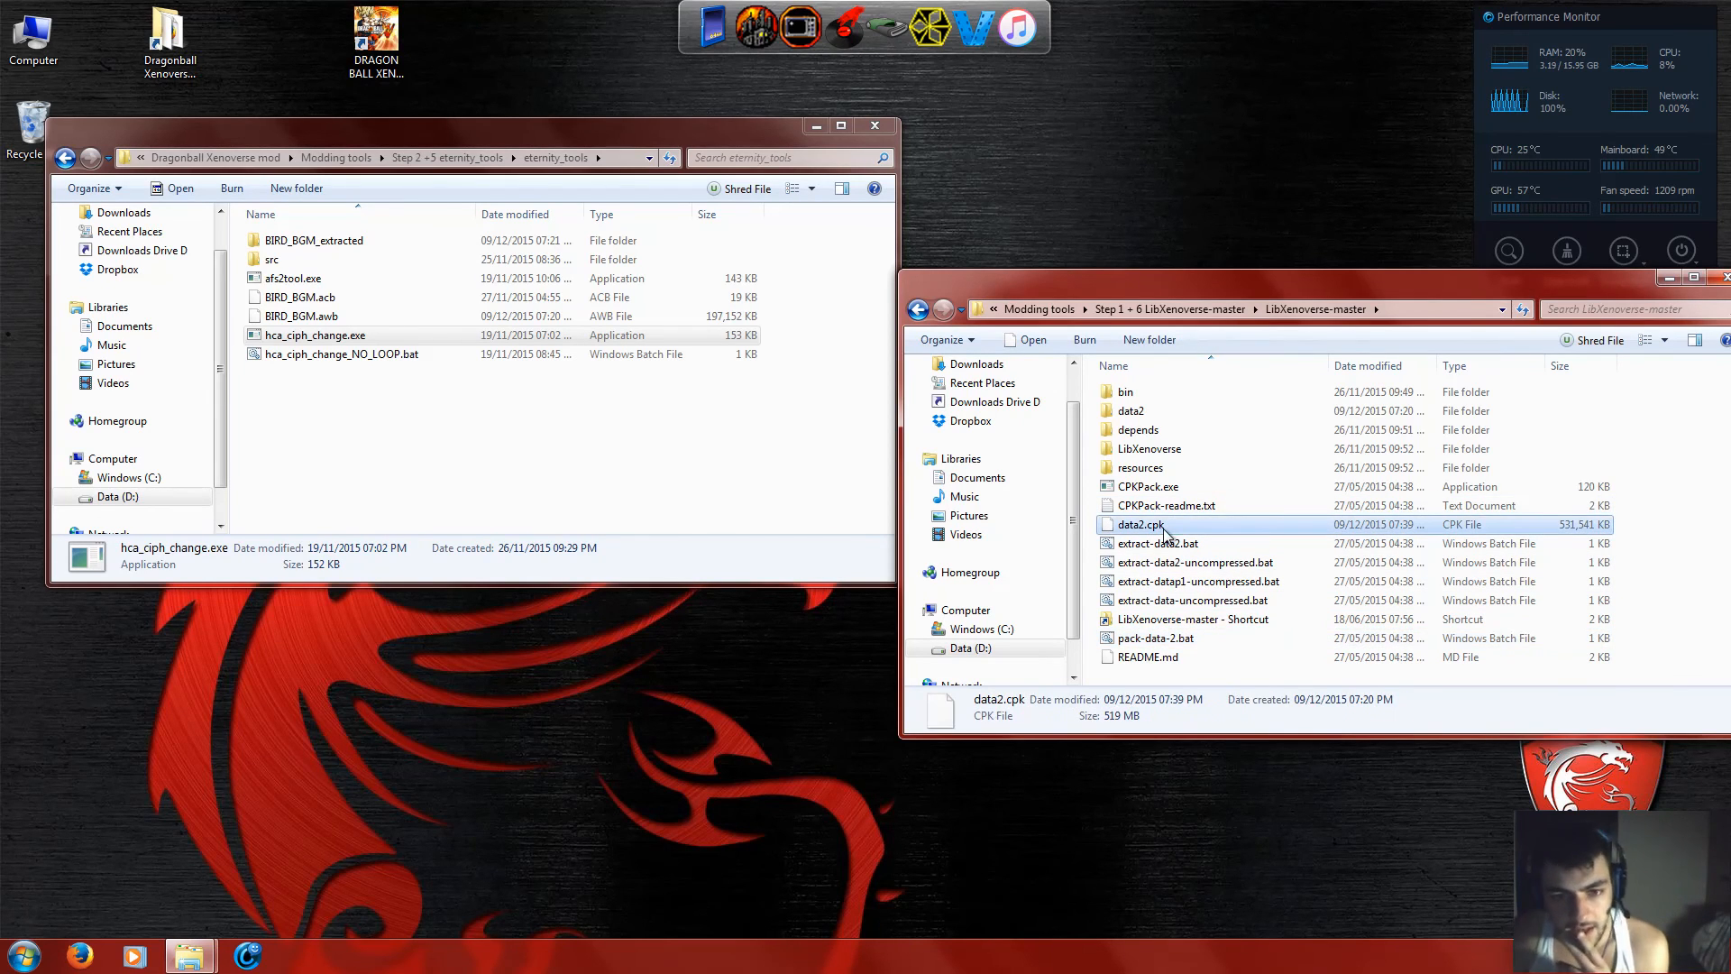
{"action": "right_click", "coordinate": [1164, 533]}
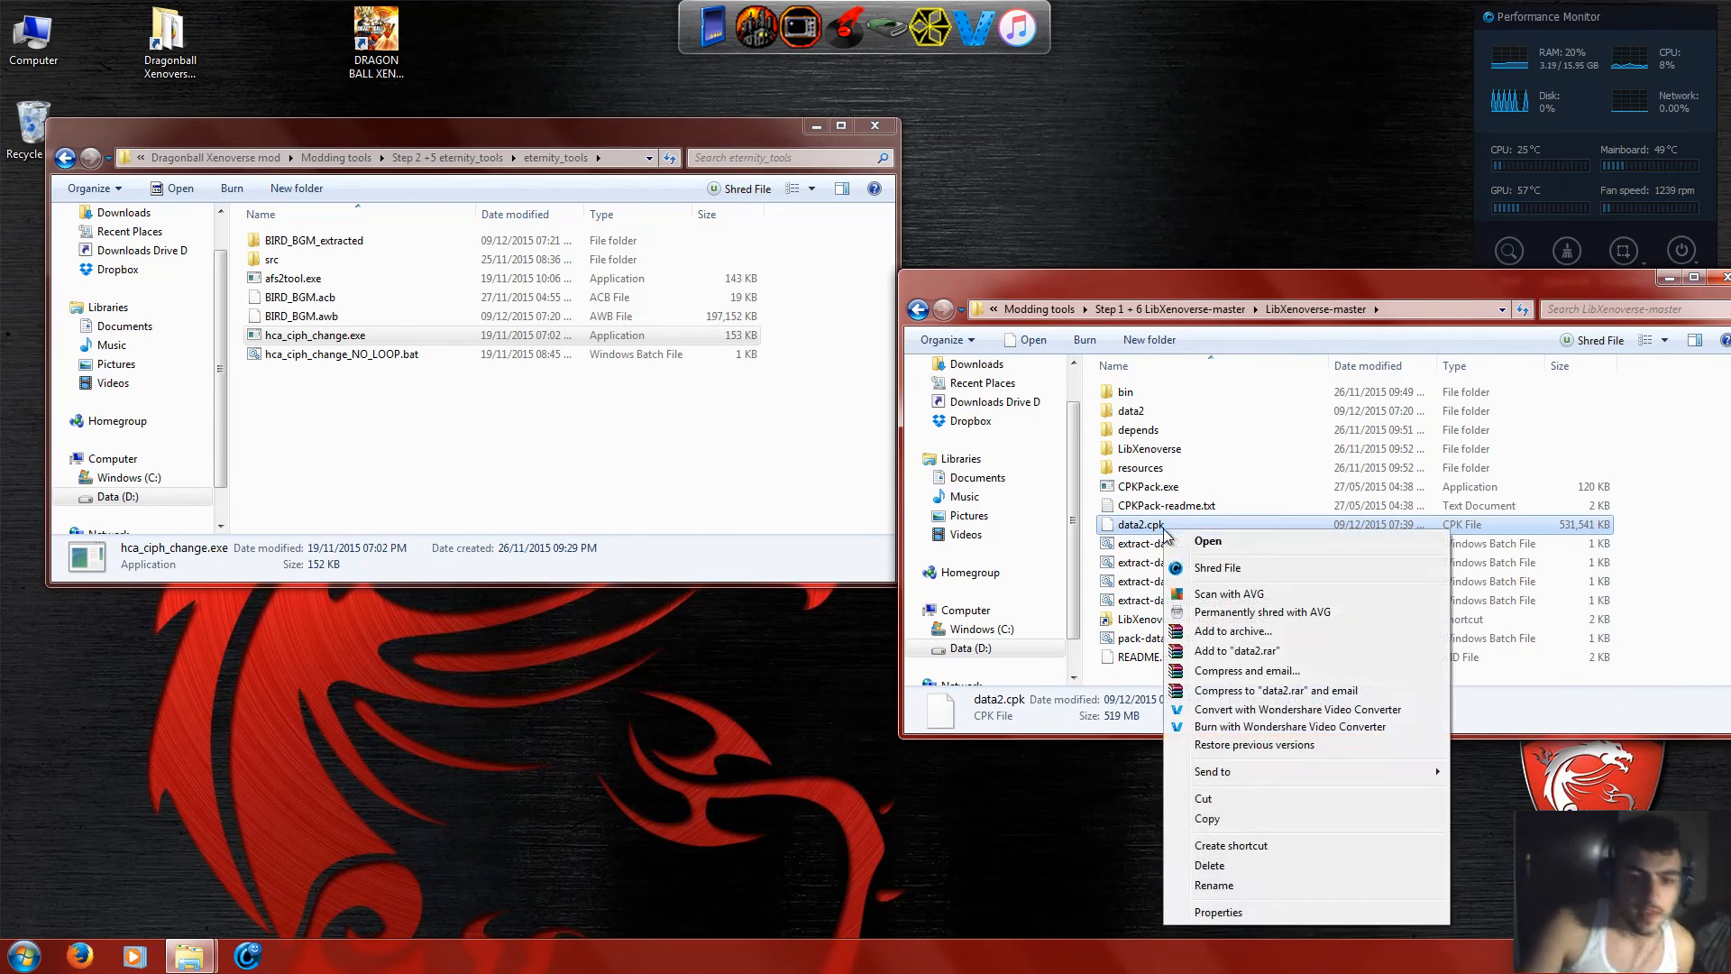
{"action": "left_click", "coordinate": [1215, 821]}
Open the game's install folder through its desktop shortcut and paste data2.cpk there, replacing the existing file.
{"action": "right_click", "coordinate": [373, 28]}
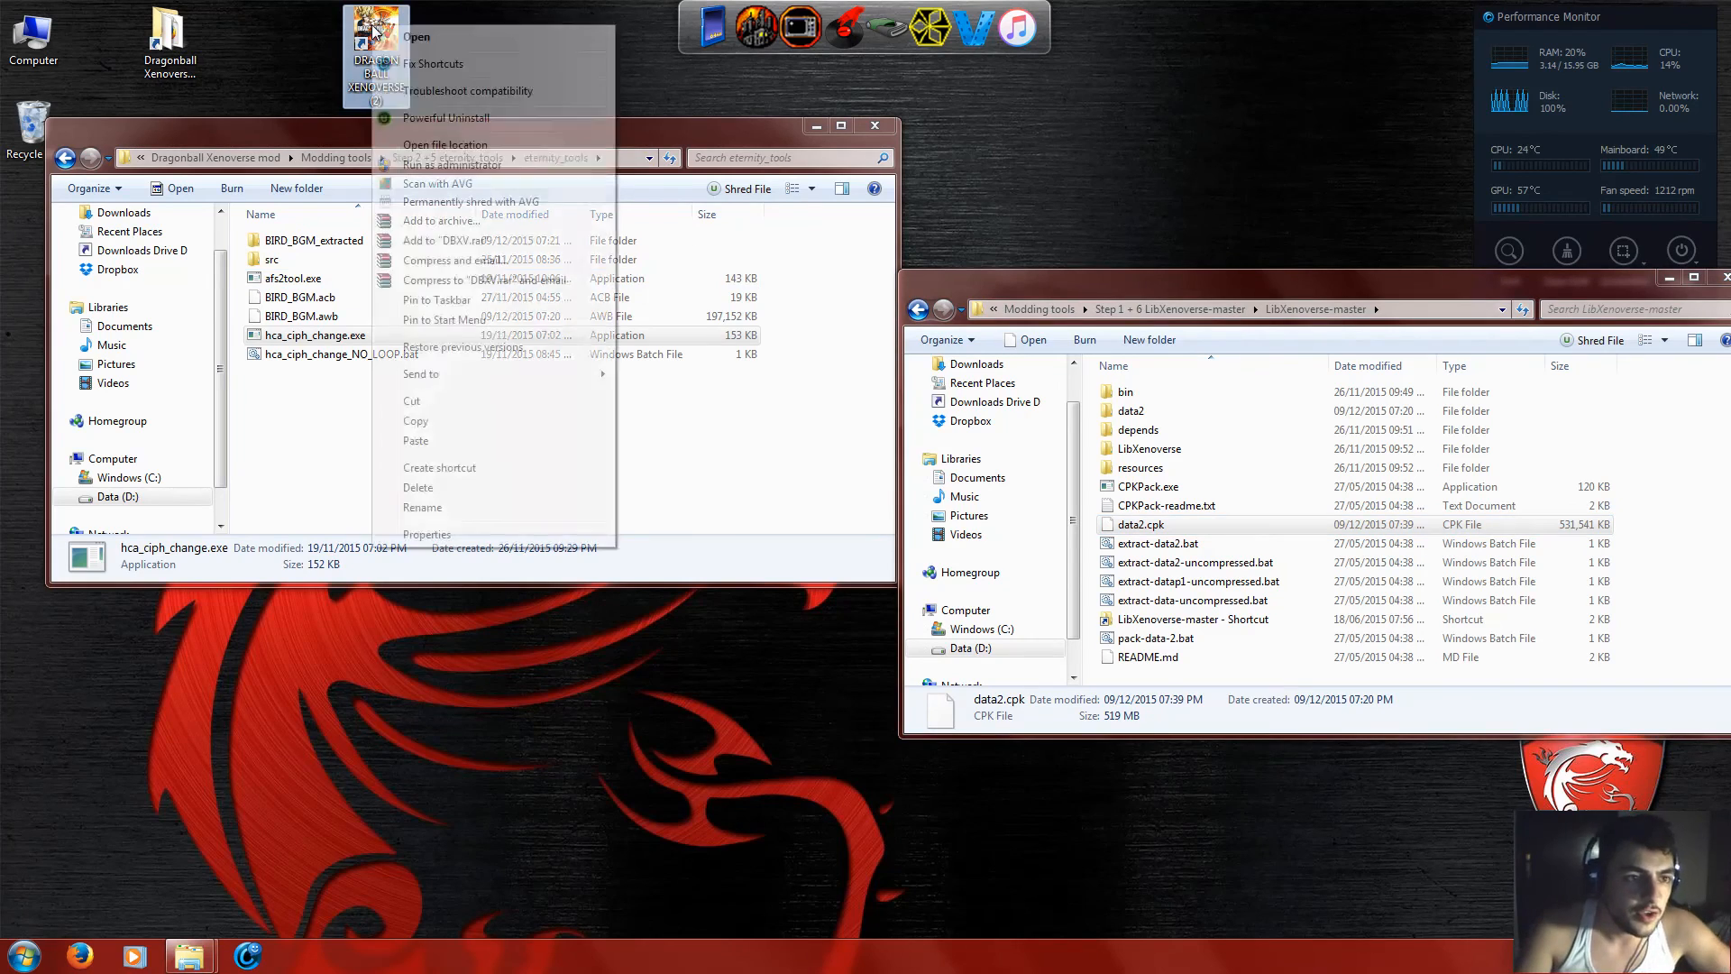
{"action": "left_click", "coordinate": [478, 145]}
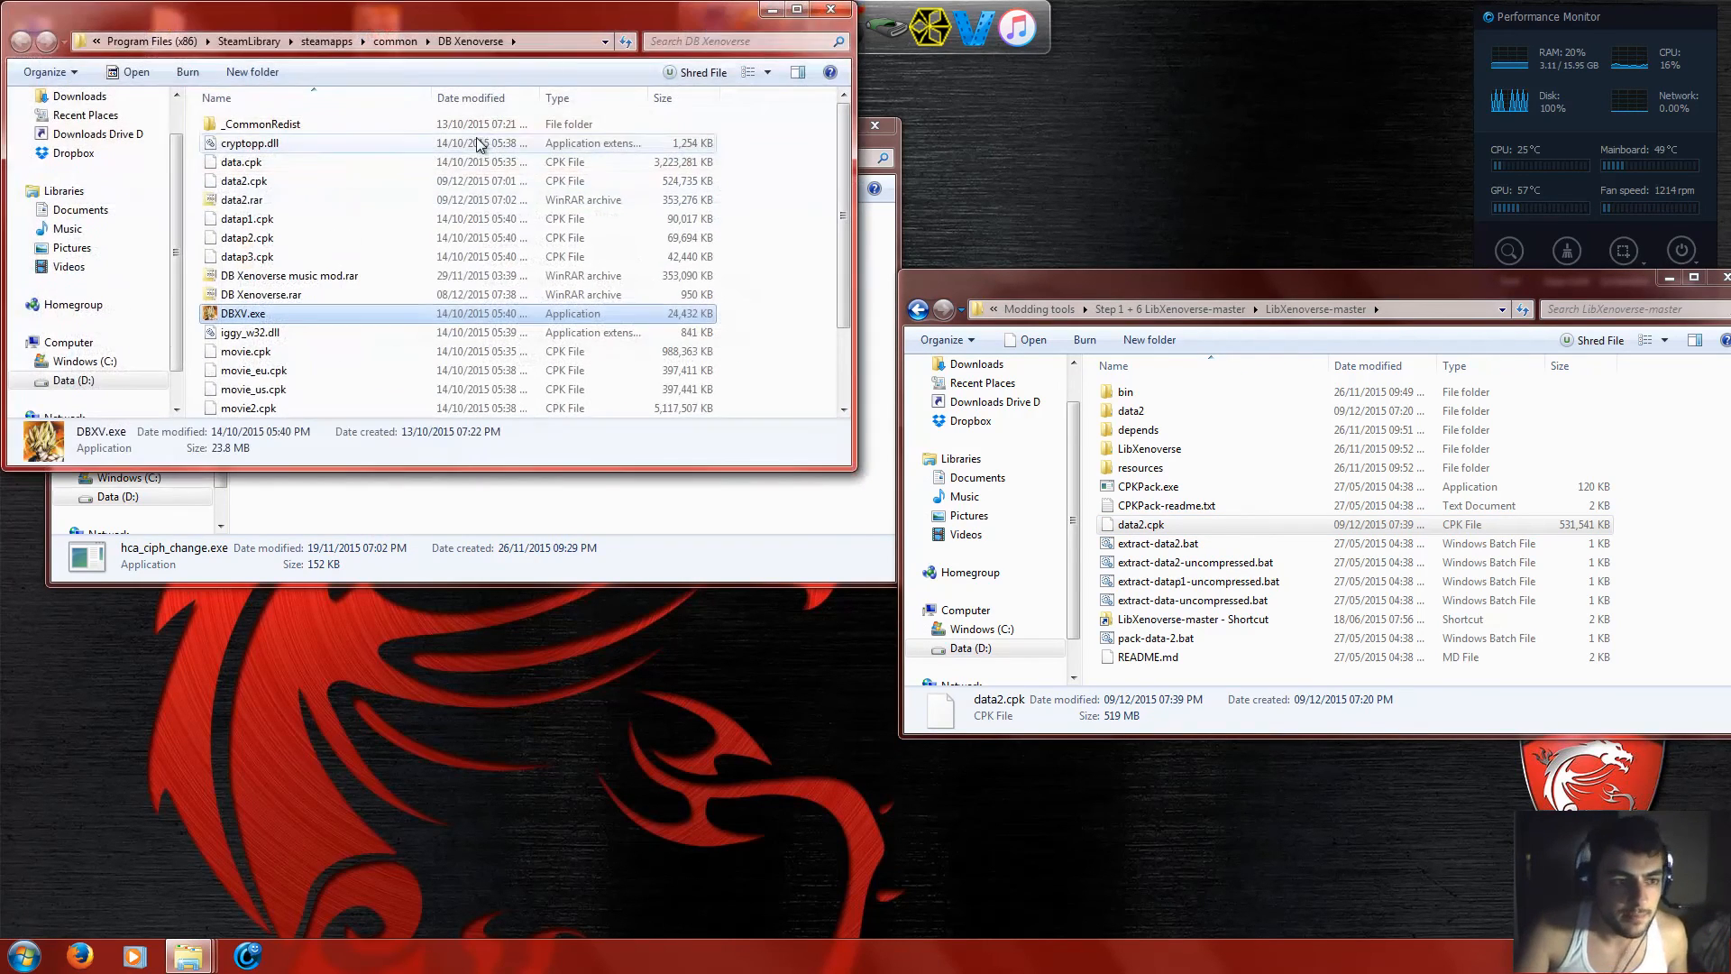
{"action": "left_click", "coordinate": [783, 202]}
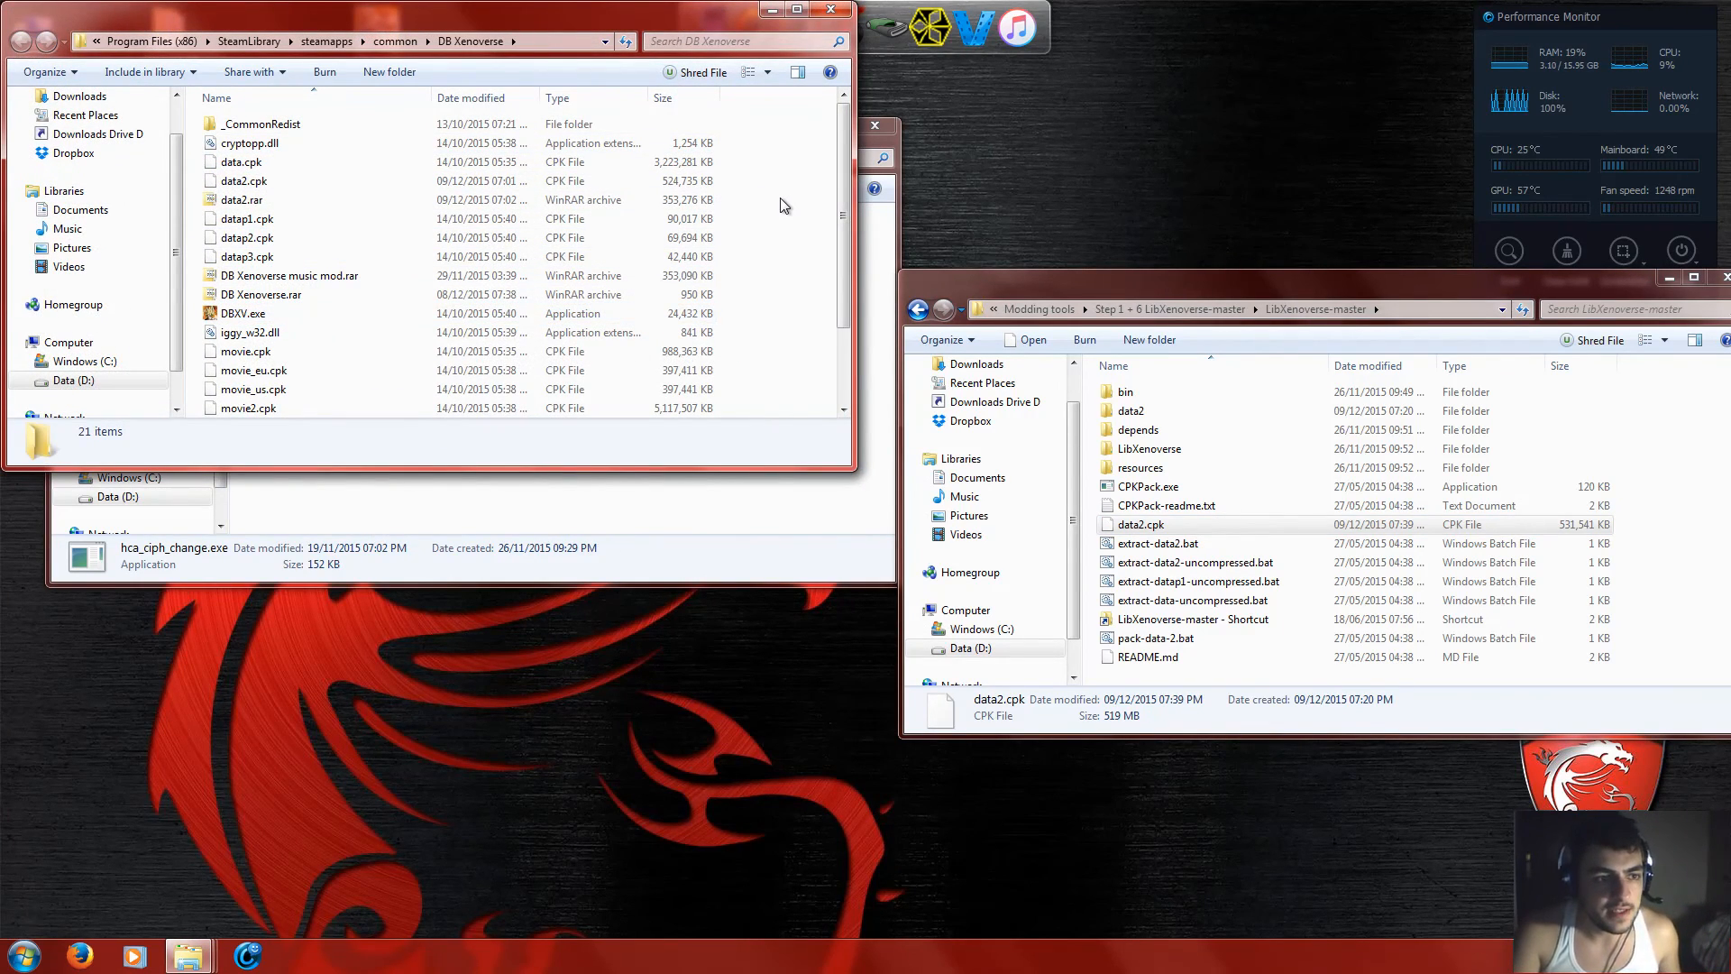
{"action": "right_click", "coordinate": [781, 197]}
{"action": "left_click", "coordinate": [828, 321]}
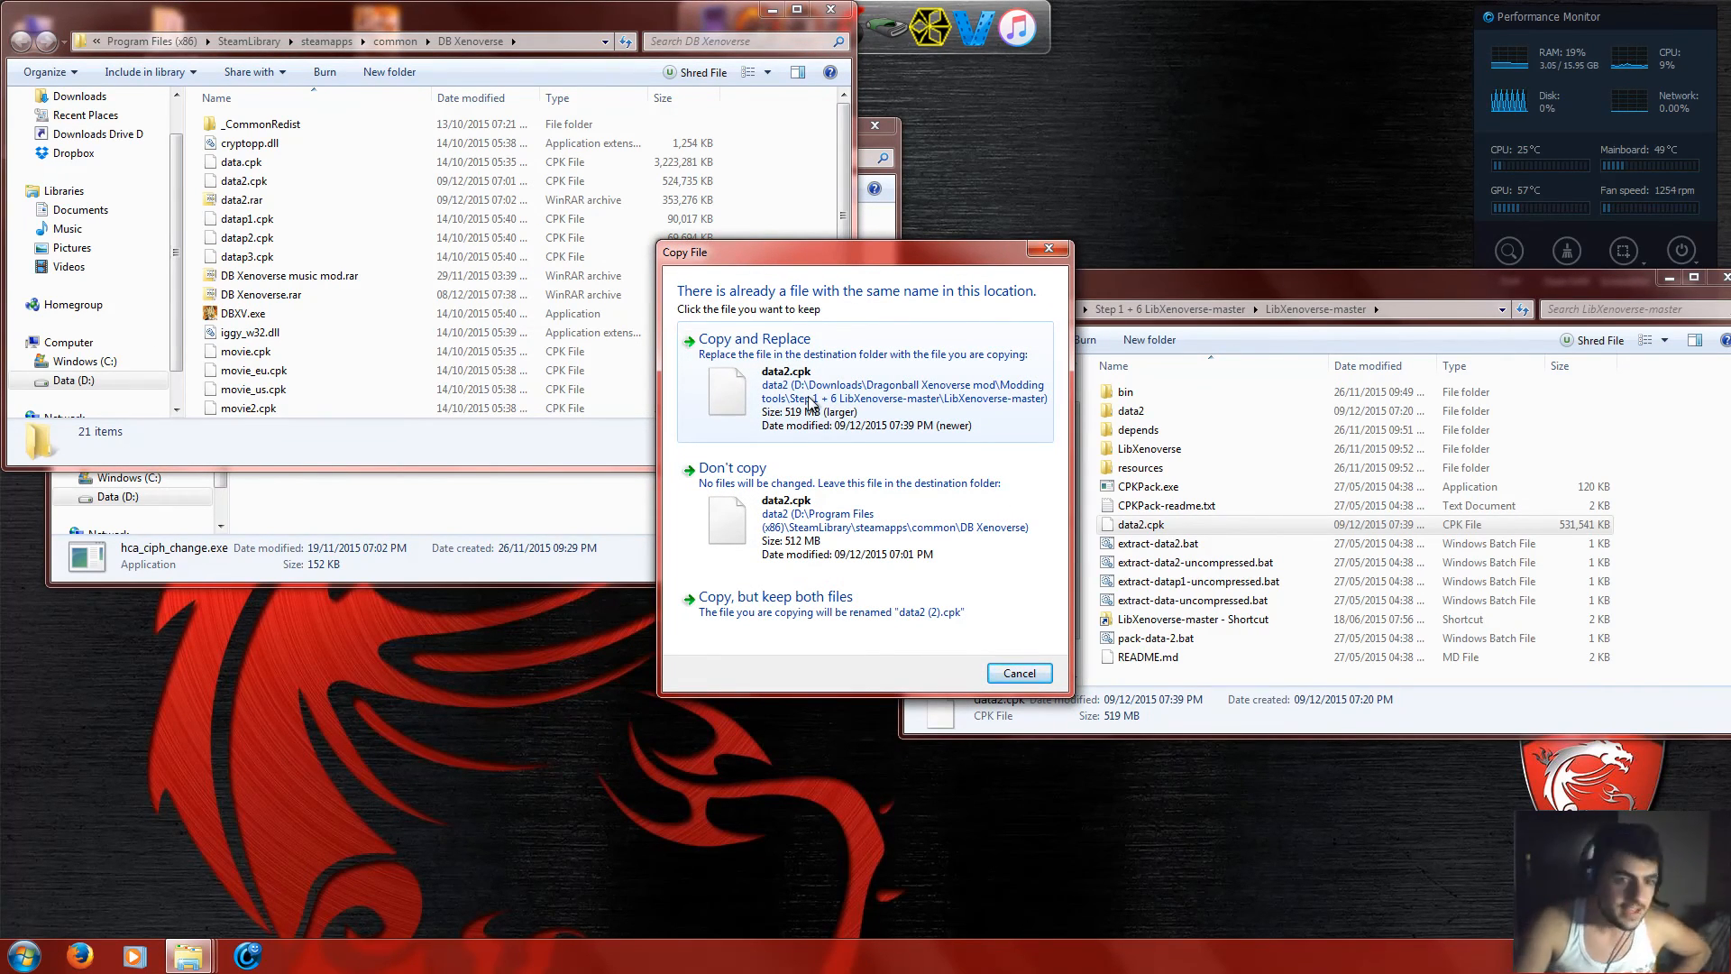
{"action": "left_click", "coordinate": [809, 397]}
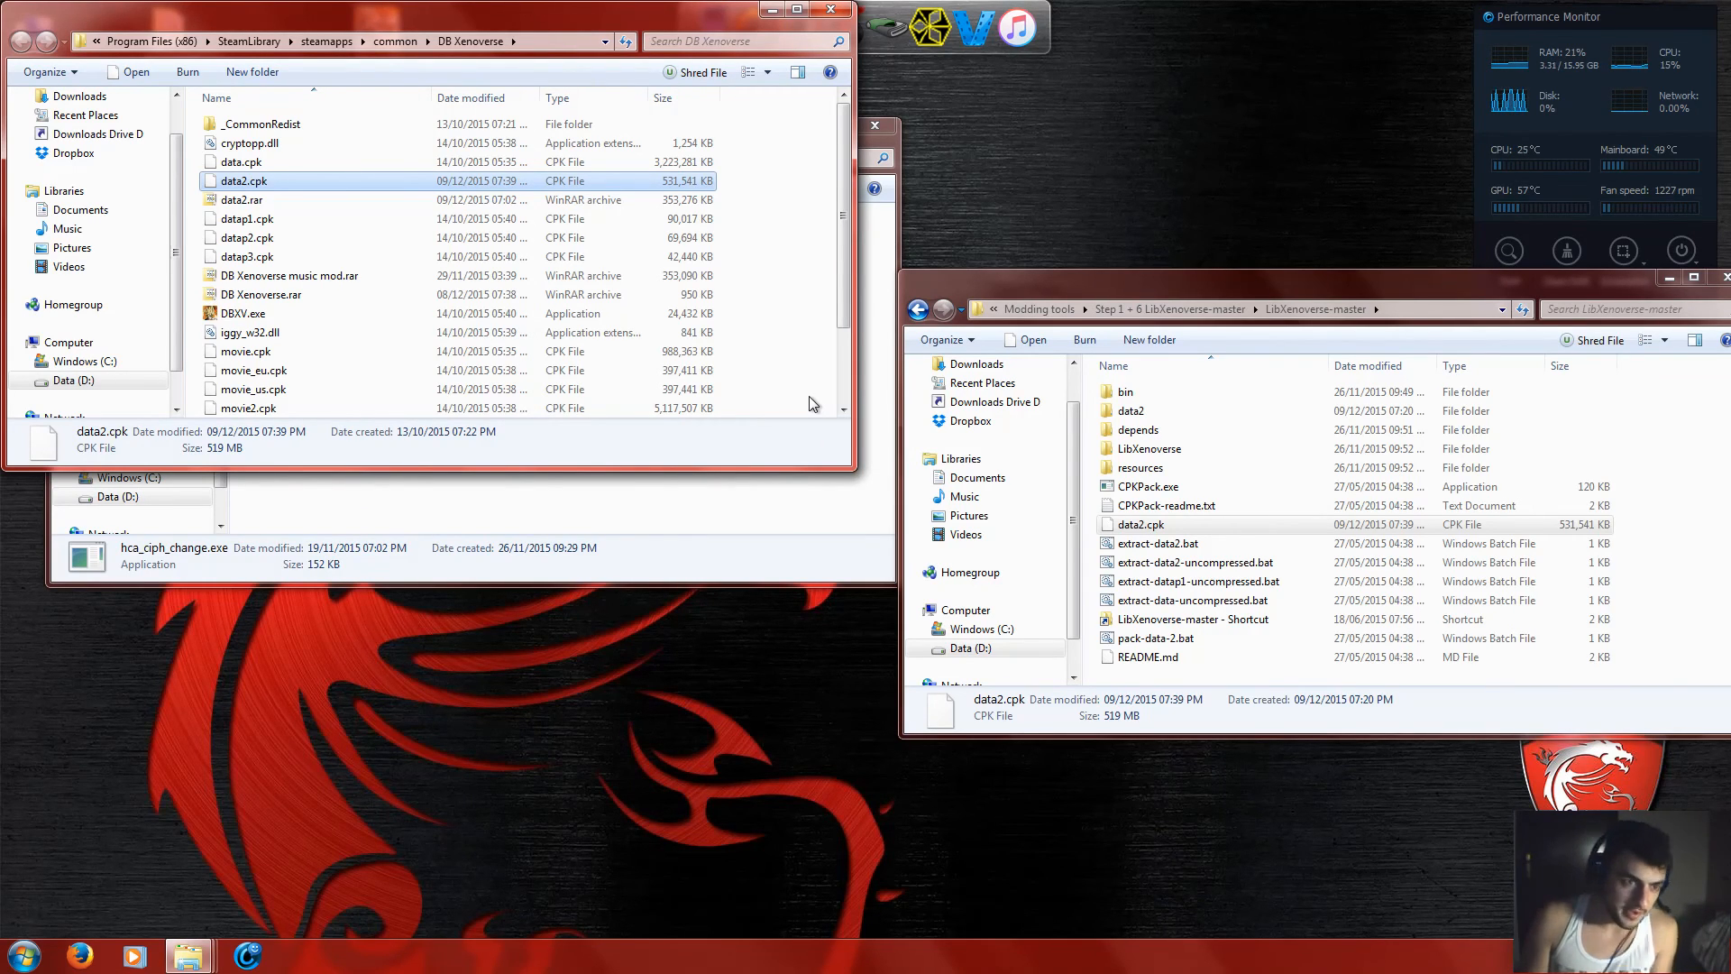
Launch DBXV.exe to test the modded music, start the game up to Character Select, return to the title screen and exit.
{"action": "double_click", "coordinate": [263, 319]}
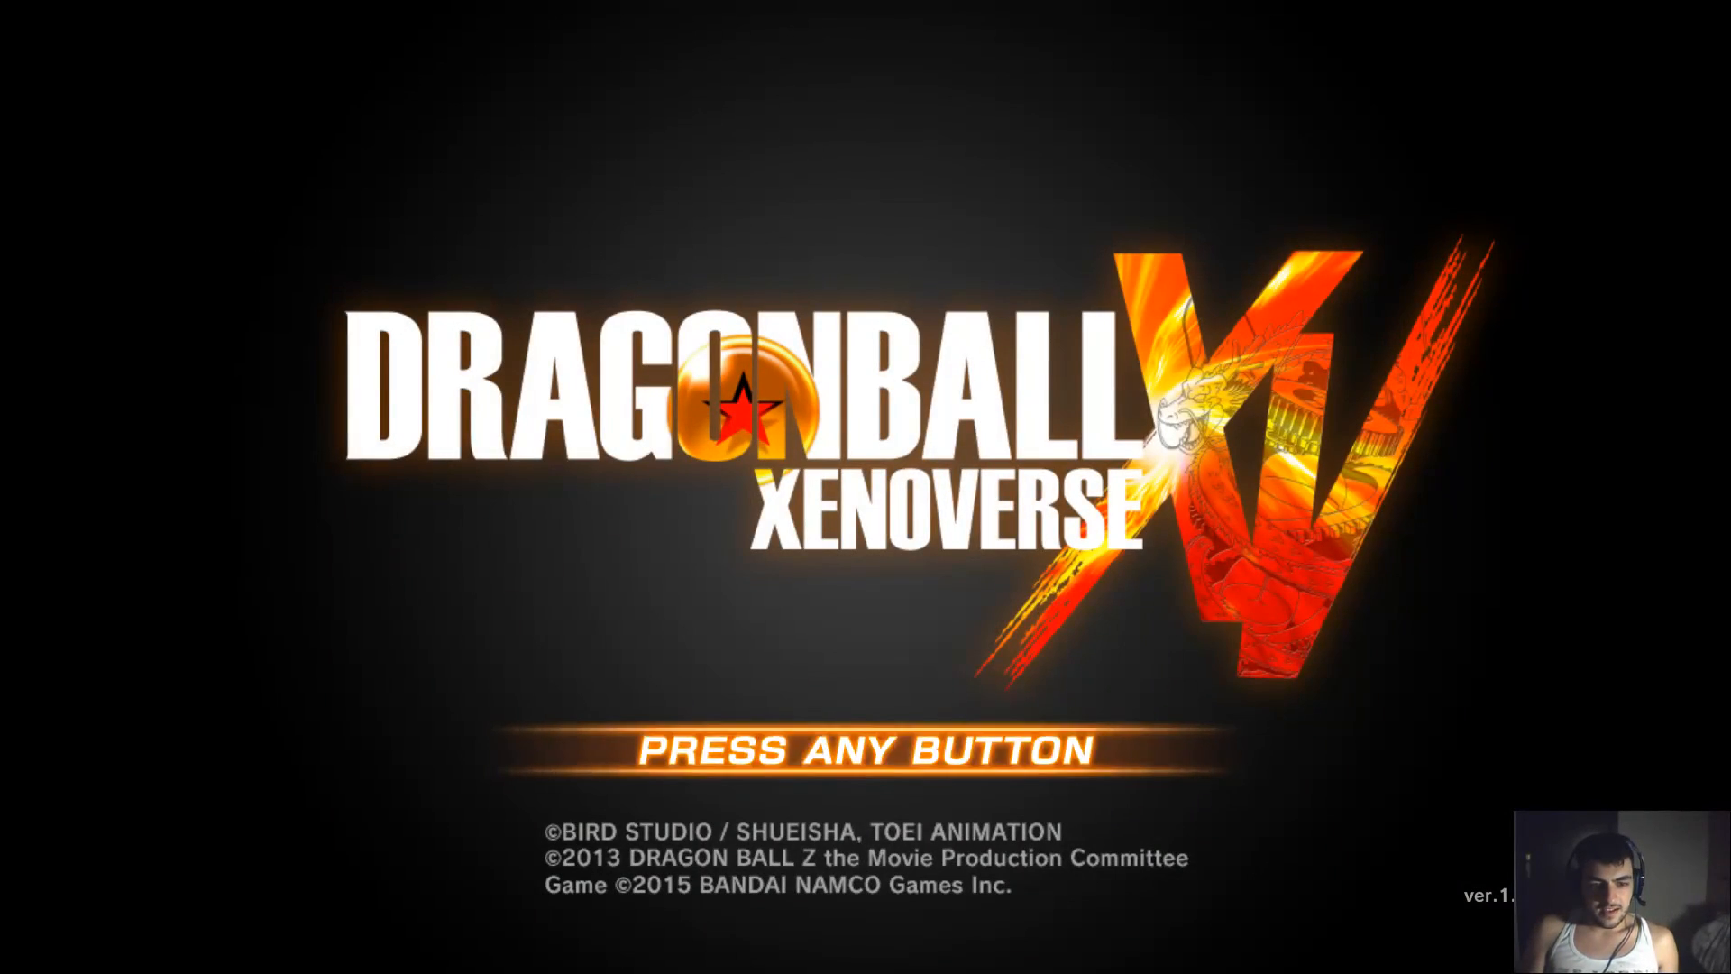
{"action": "key", "text": "Return"}
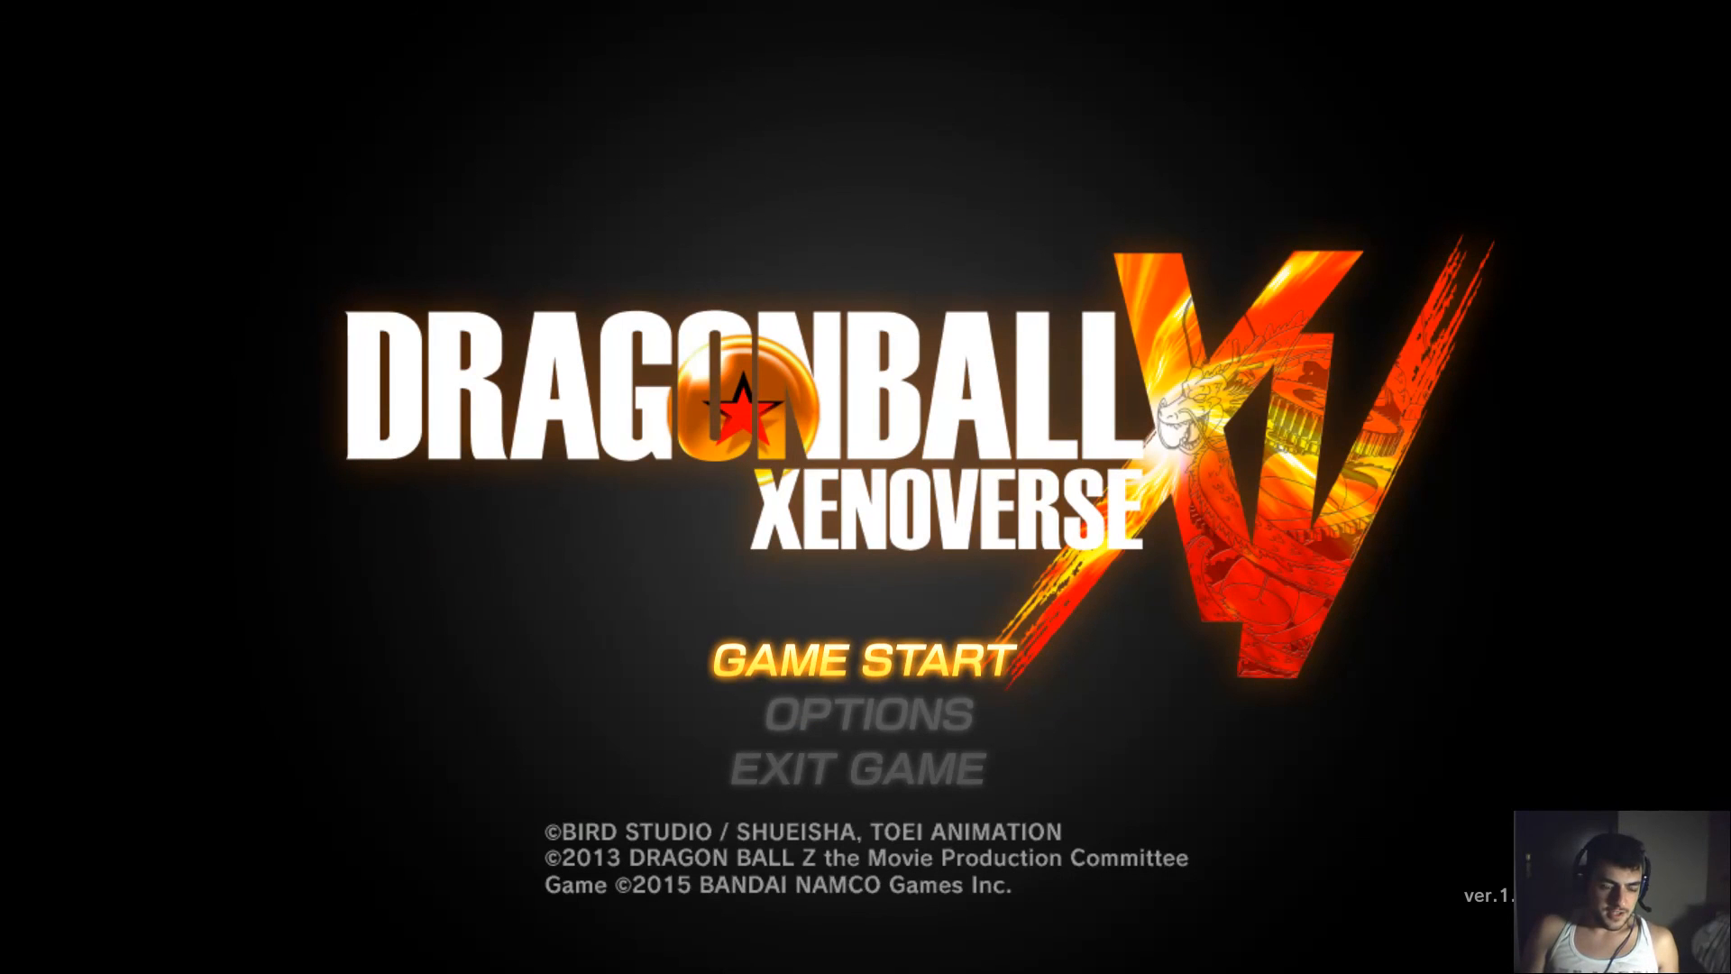
{"action": "key", "text": "Return"}
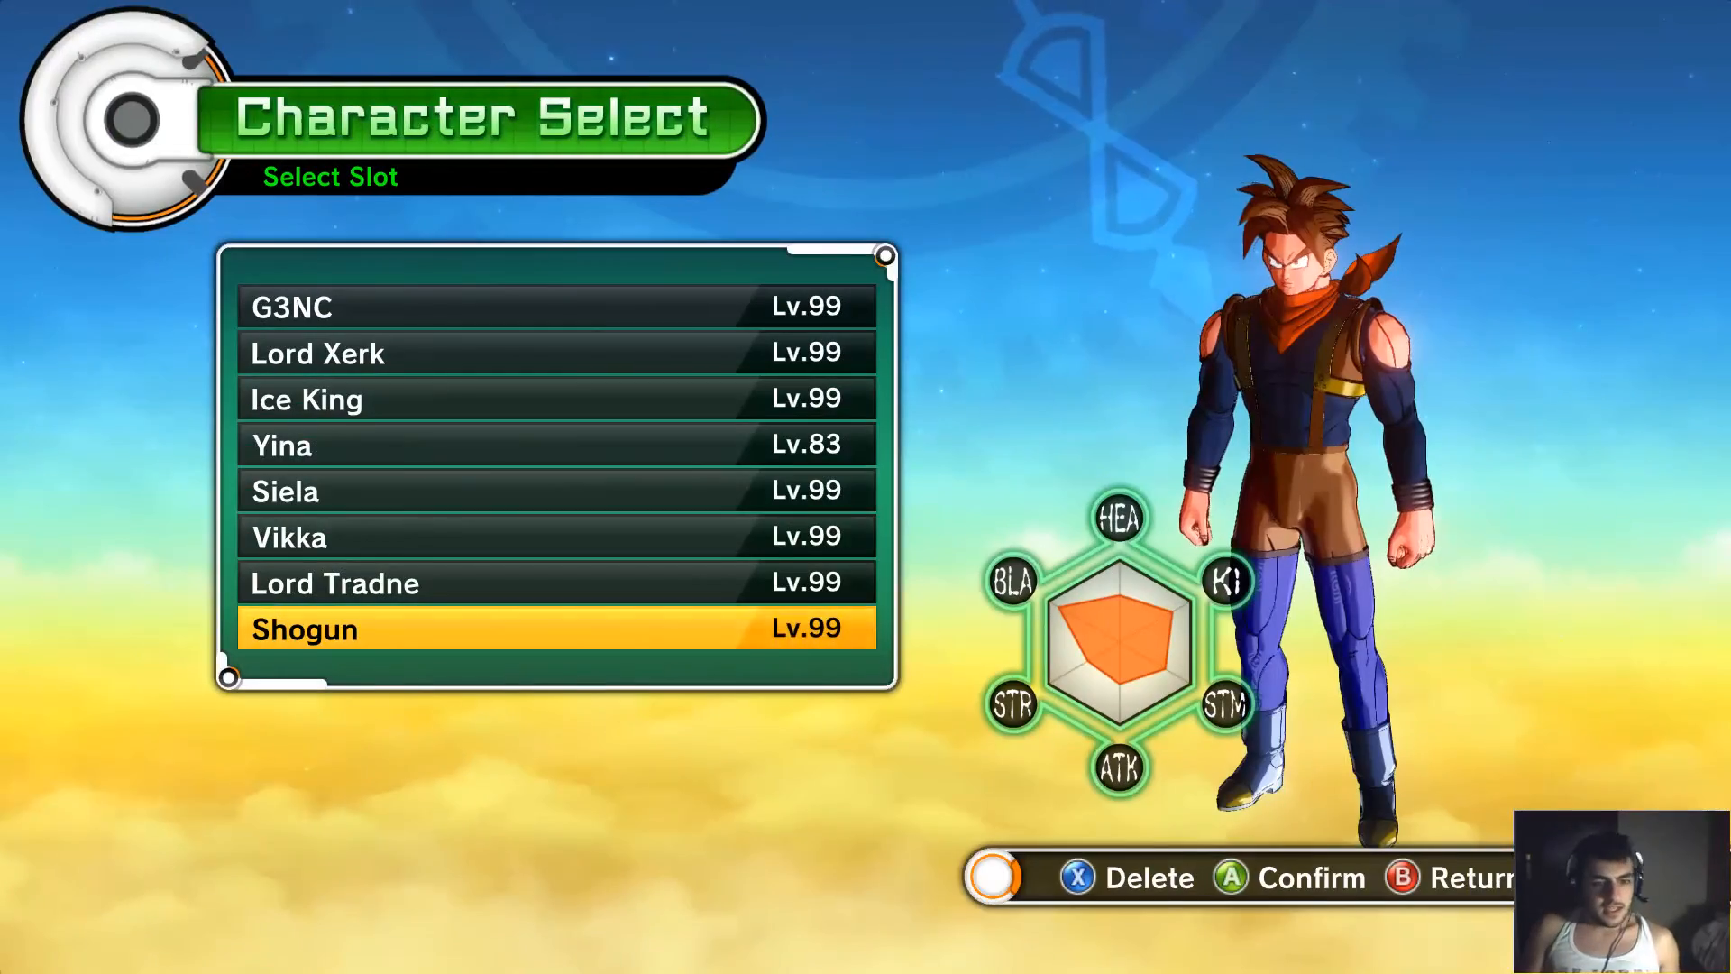
{"action": "key", "text": "Return"}
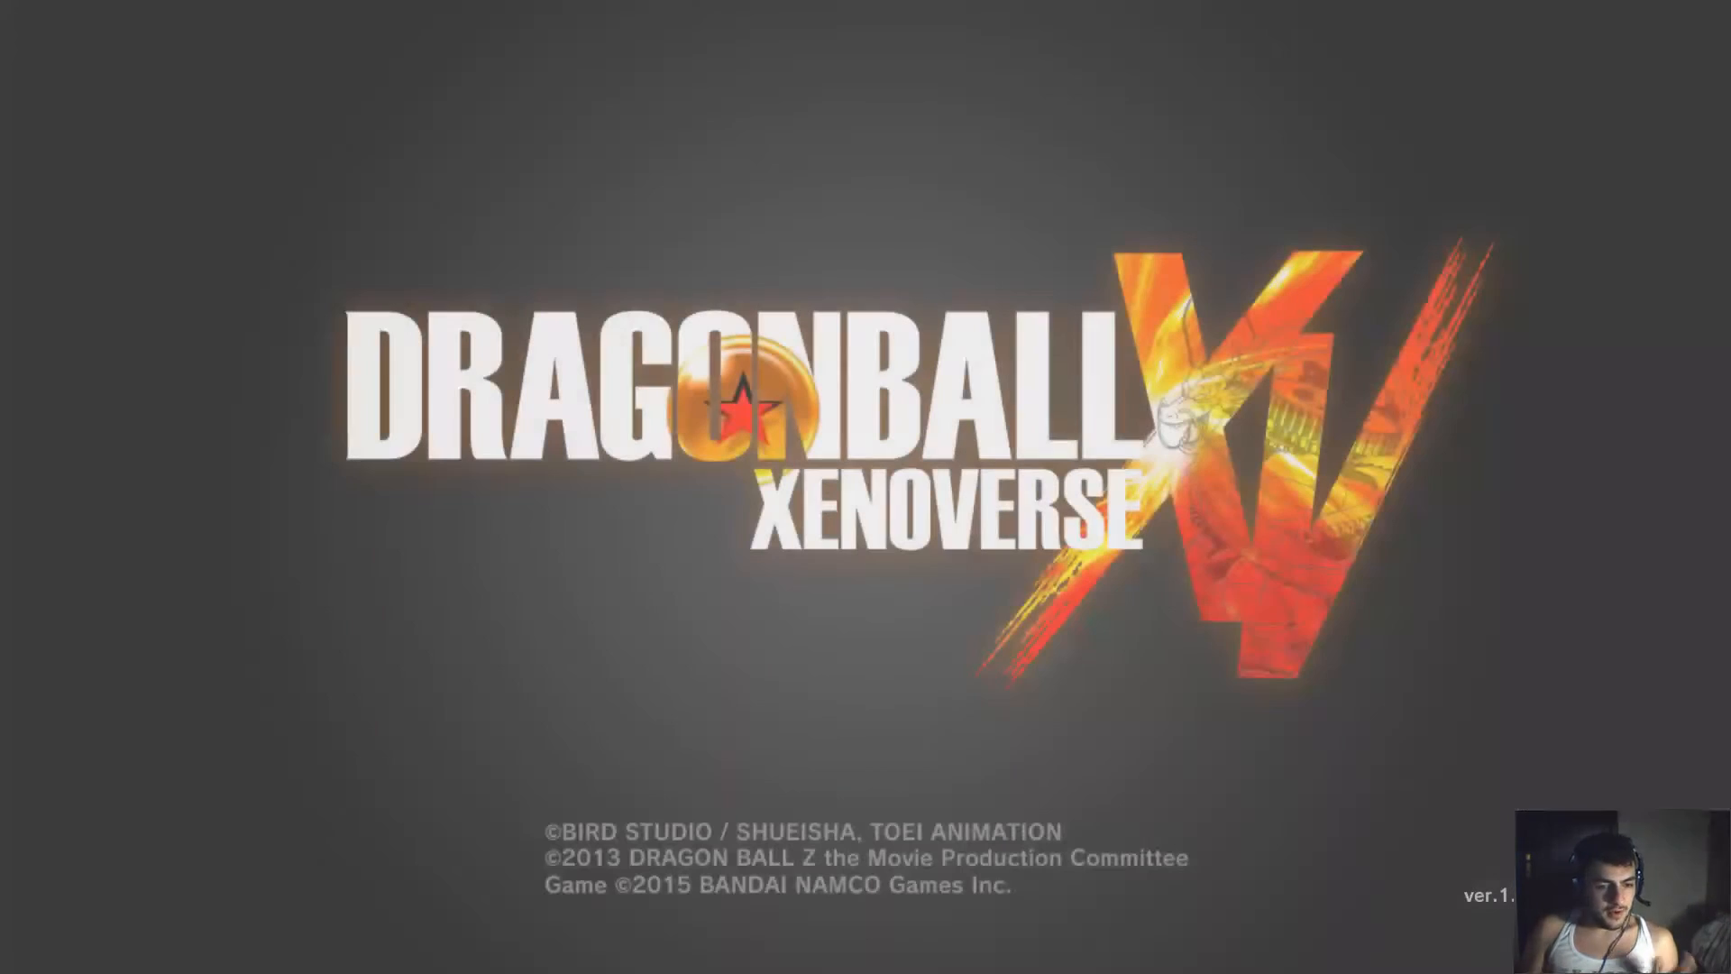
{"action": "key", "text": "Up"}
{"action": "key", "text": "Return"}
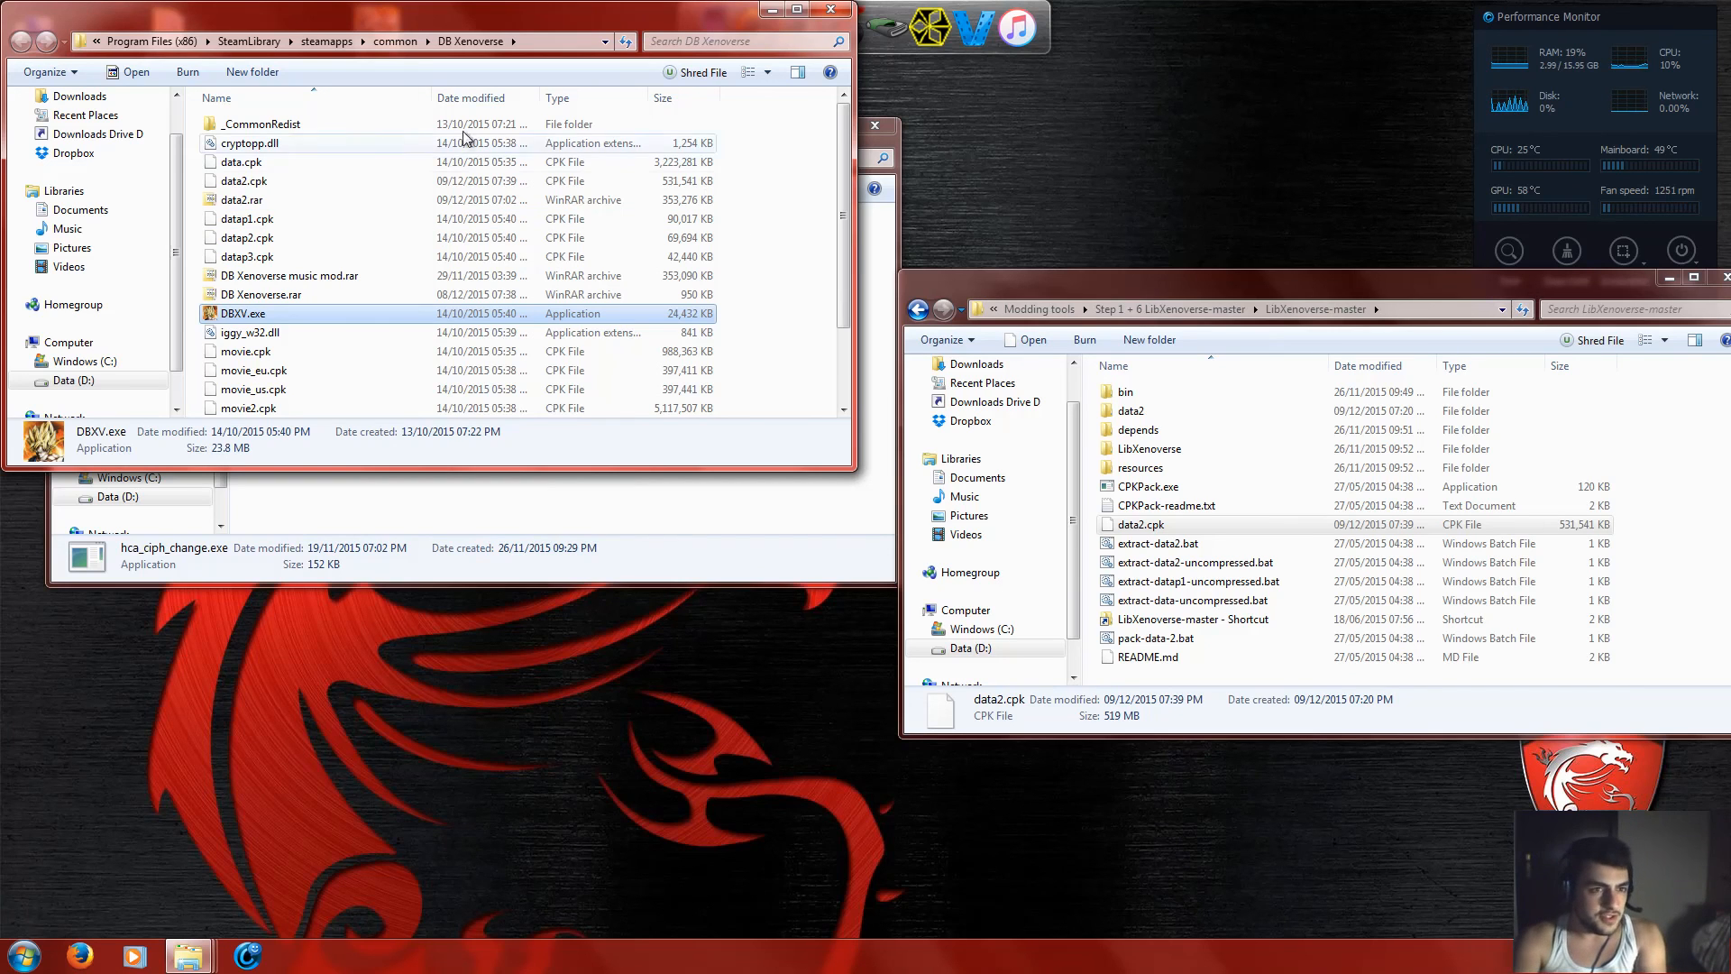
Close the DB Xenoverse install folder and open the Modding tools folder inside Dragonball Xenoverse mod.
{"action": "left_click", "coordinate": [831, 10]}
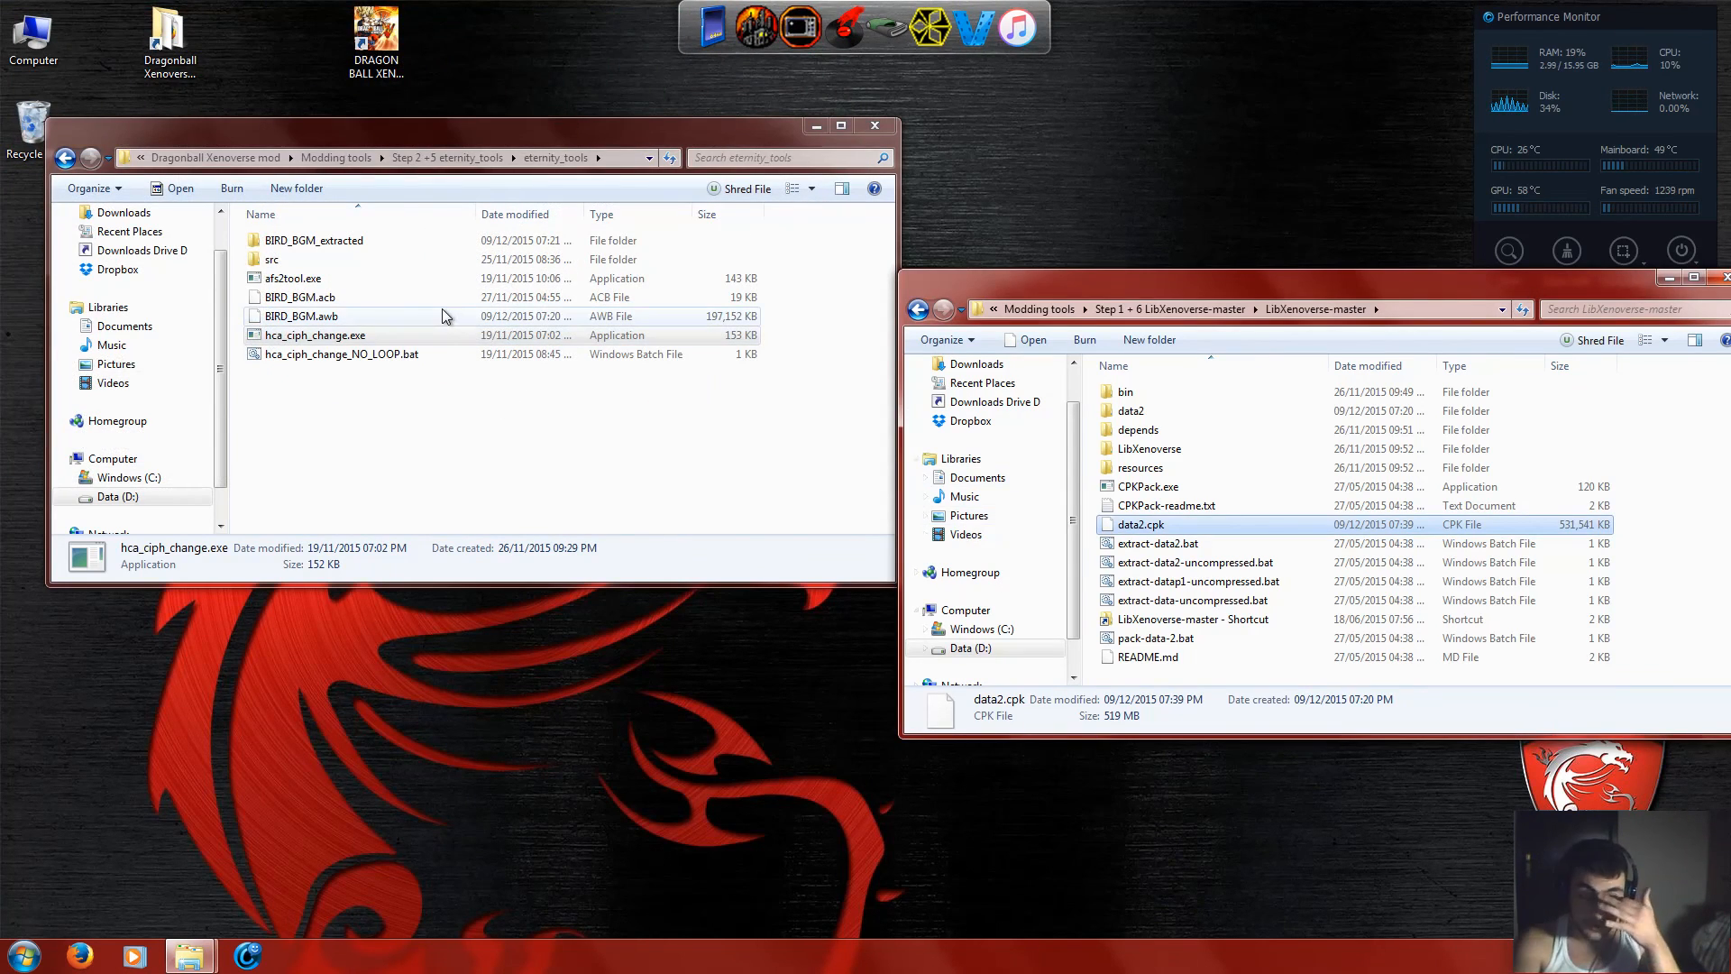
{"action": "left_click", "coordinate": [217, 158]}
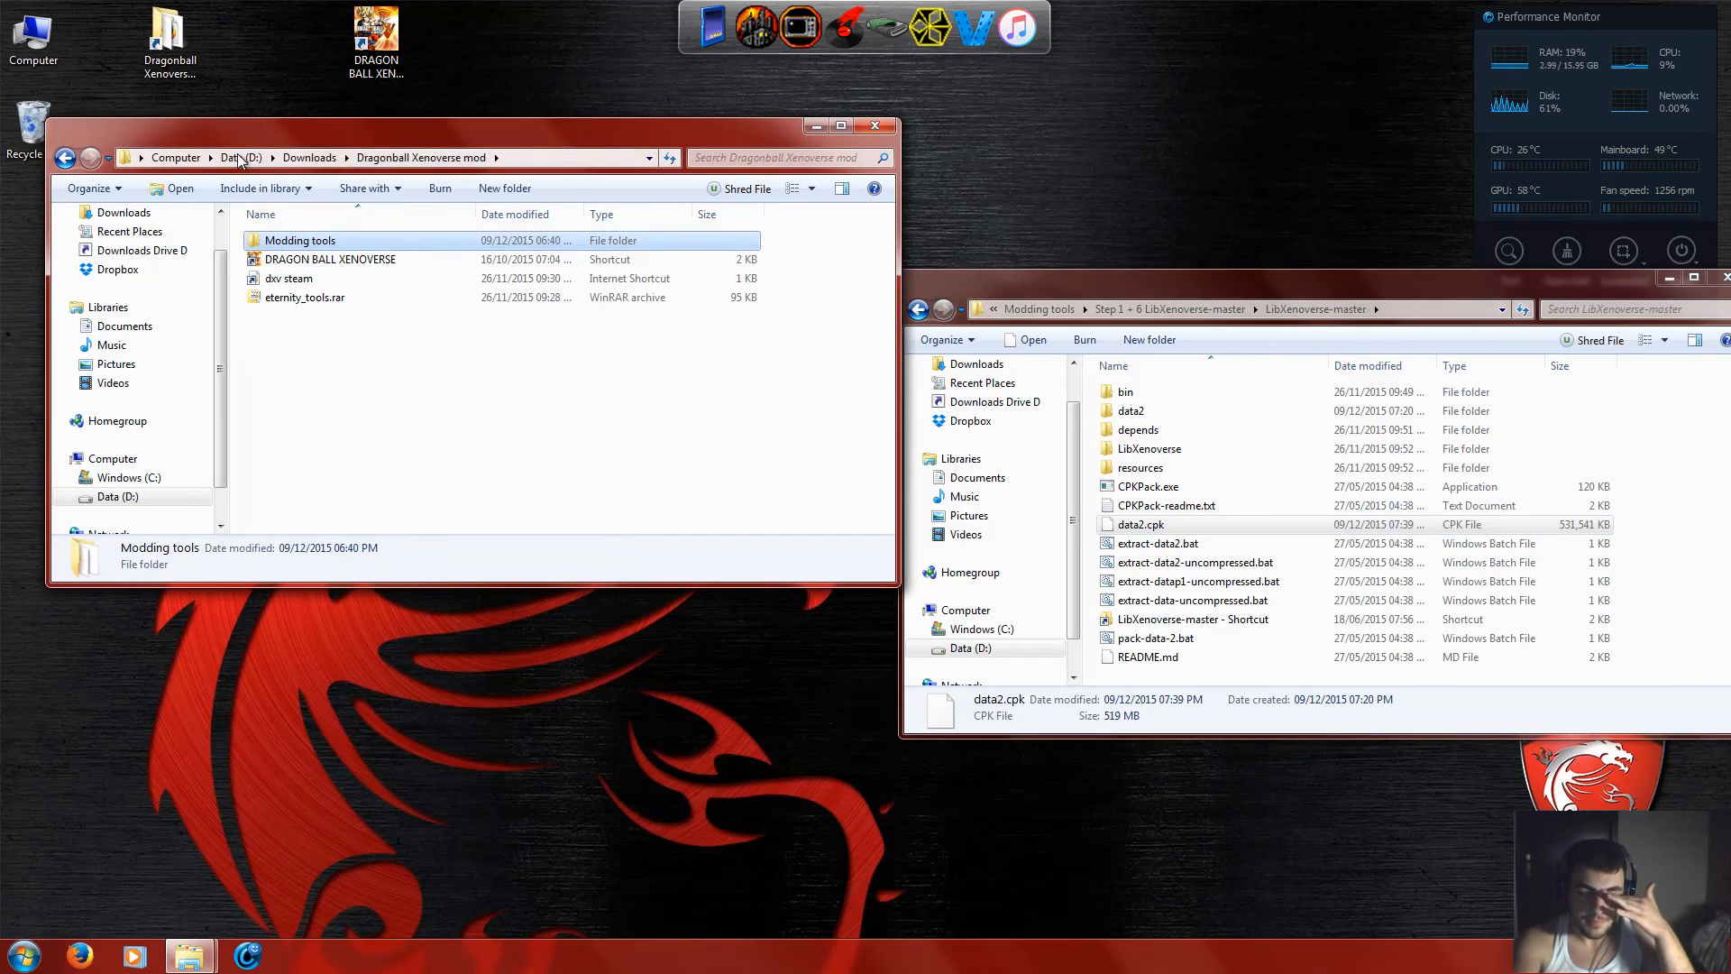
{"action": "double_click", "coordinate": [288, 240]}
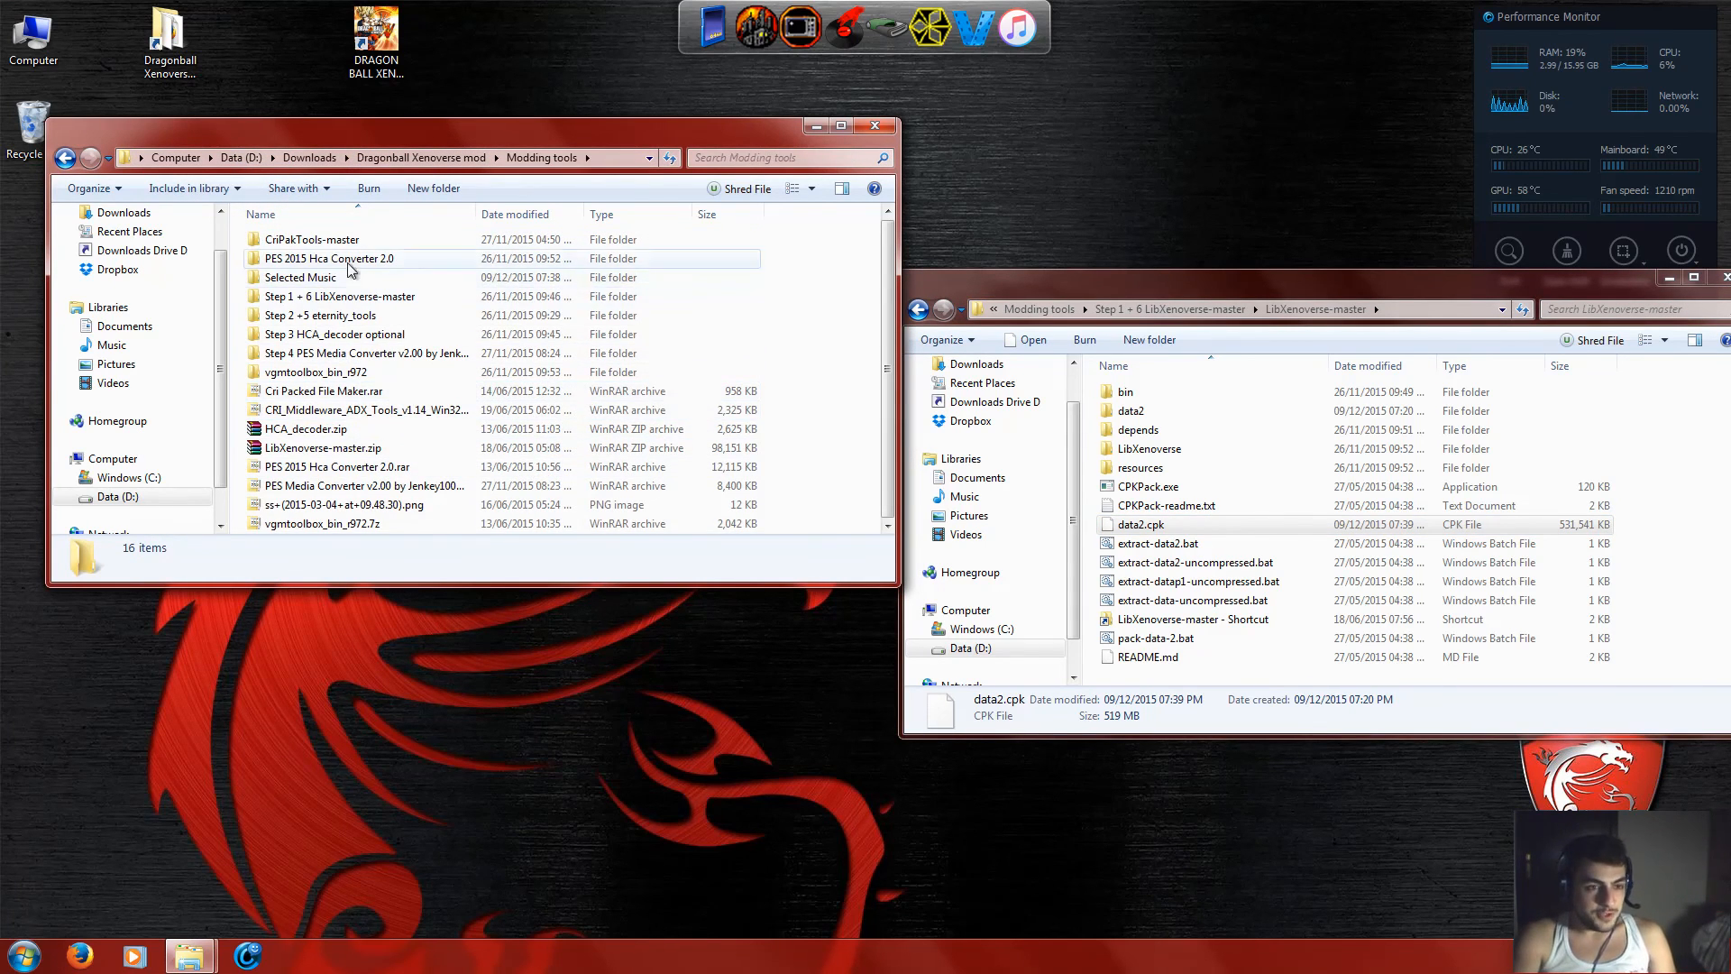